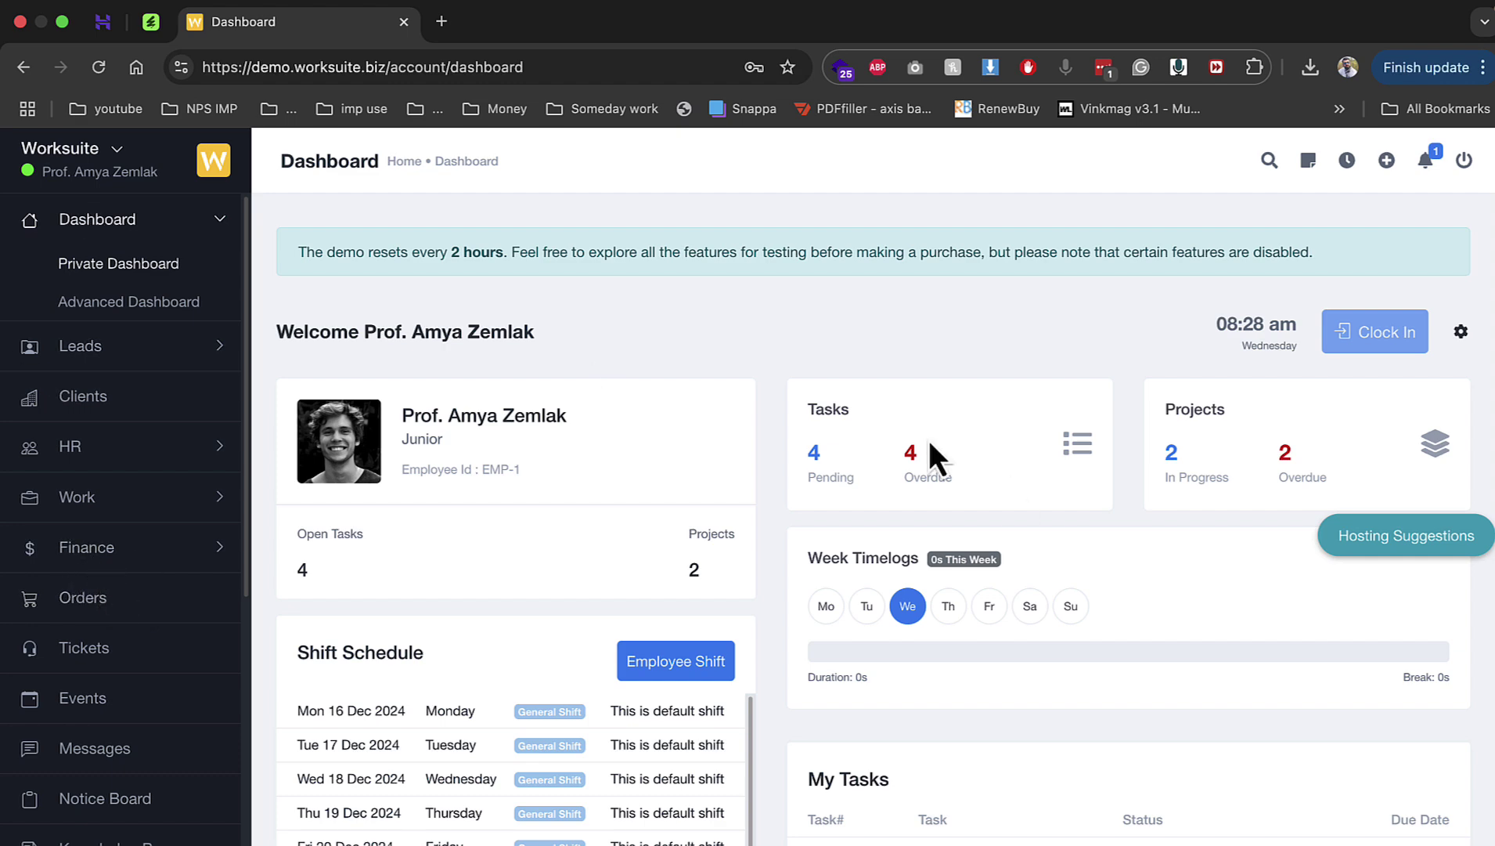
# Step: Close the Worksuite demo dashboard tab and highlight the product's 4,093 sales count
pyautogui.scroll(-15, 928, 501)
pyautogui.scroll(-7, 831, 596)
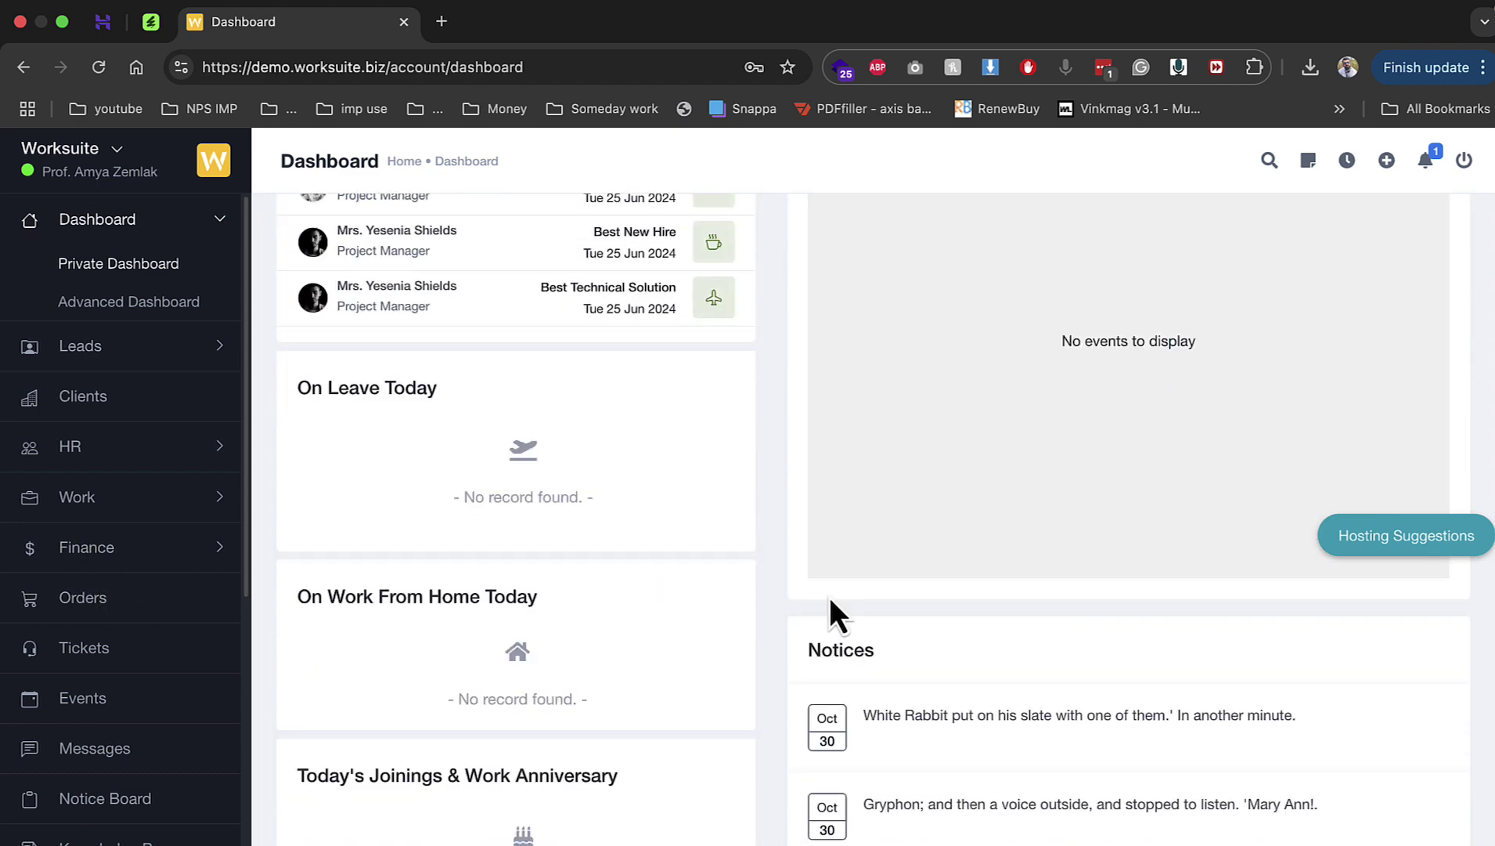
pyautogui.scroll(10, 829, 597)
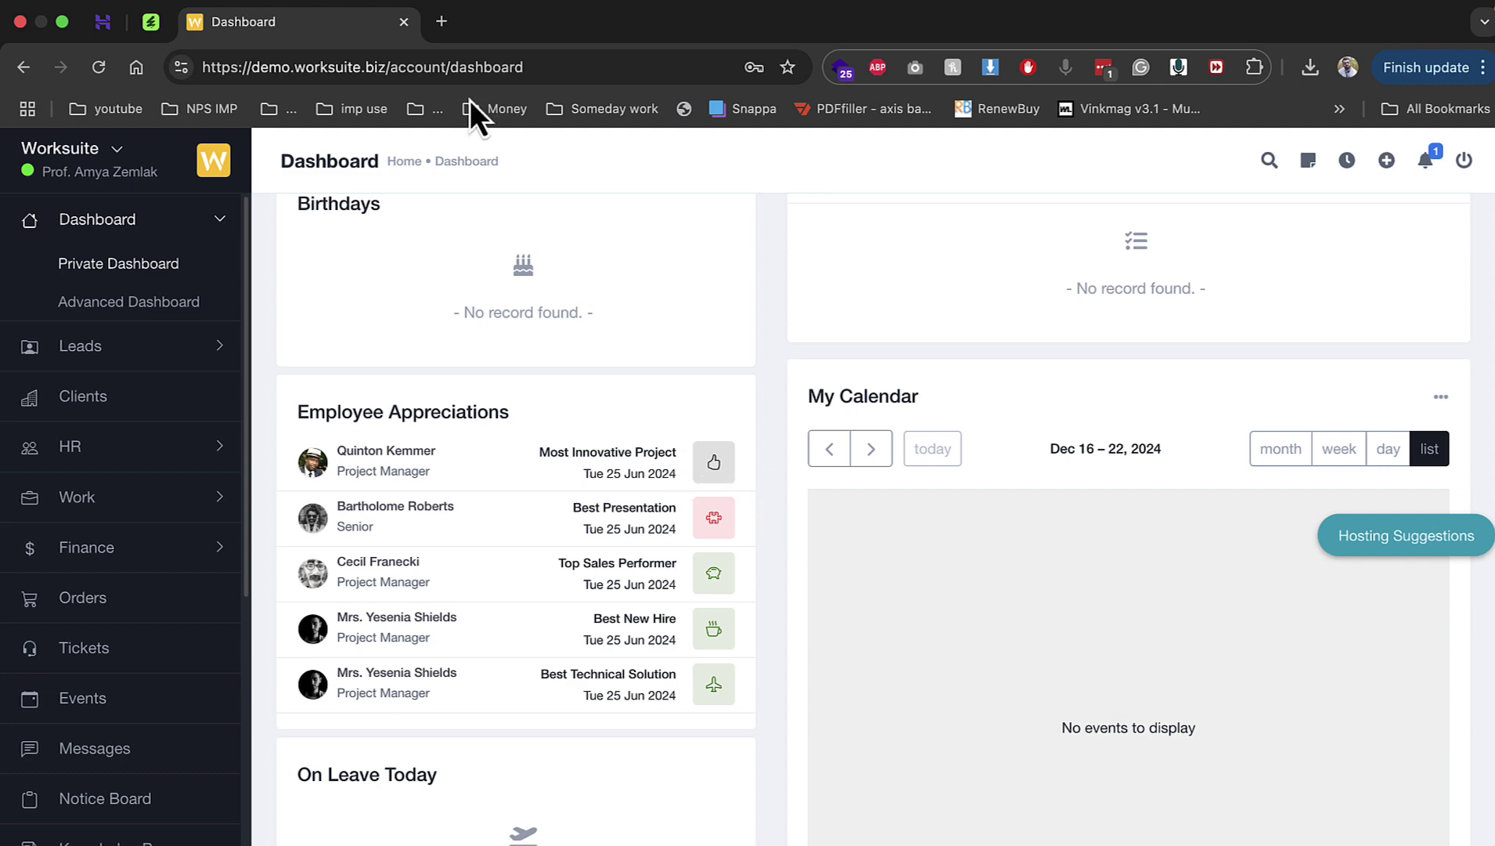
pyautogui.click(404, 22)
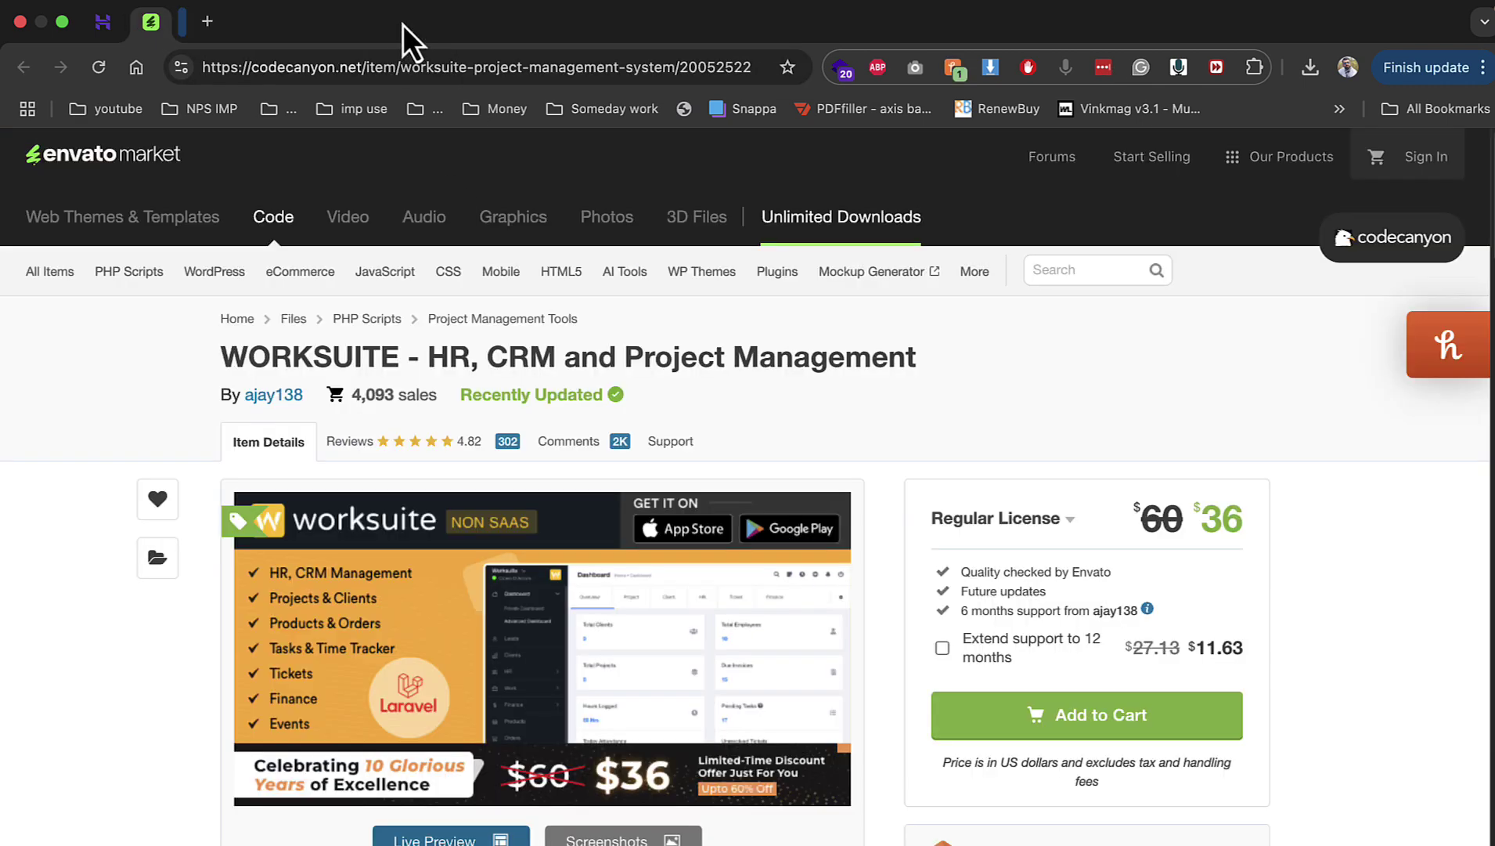
pyautogui.moveTo(350, 395); pyautogui.dragTo(441, 397)
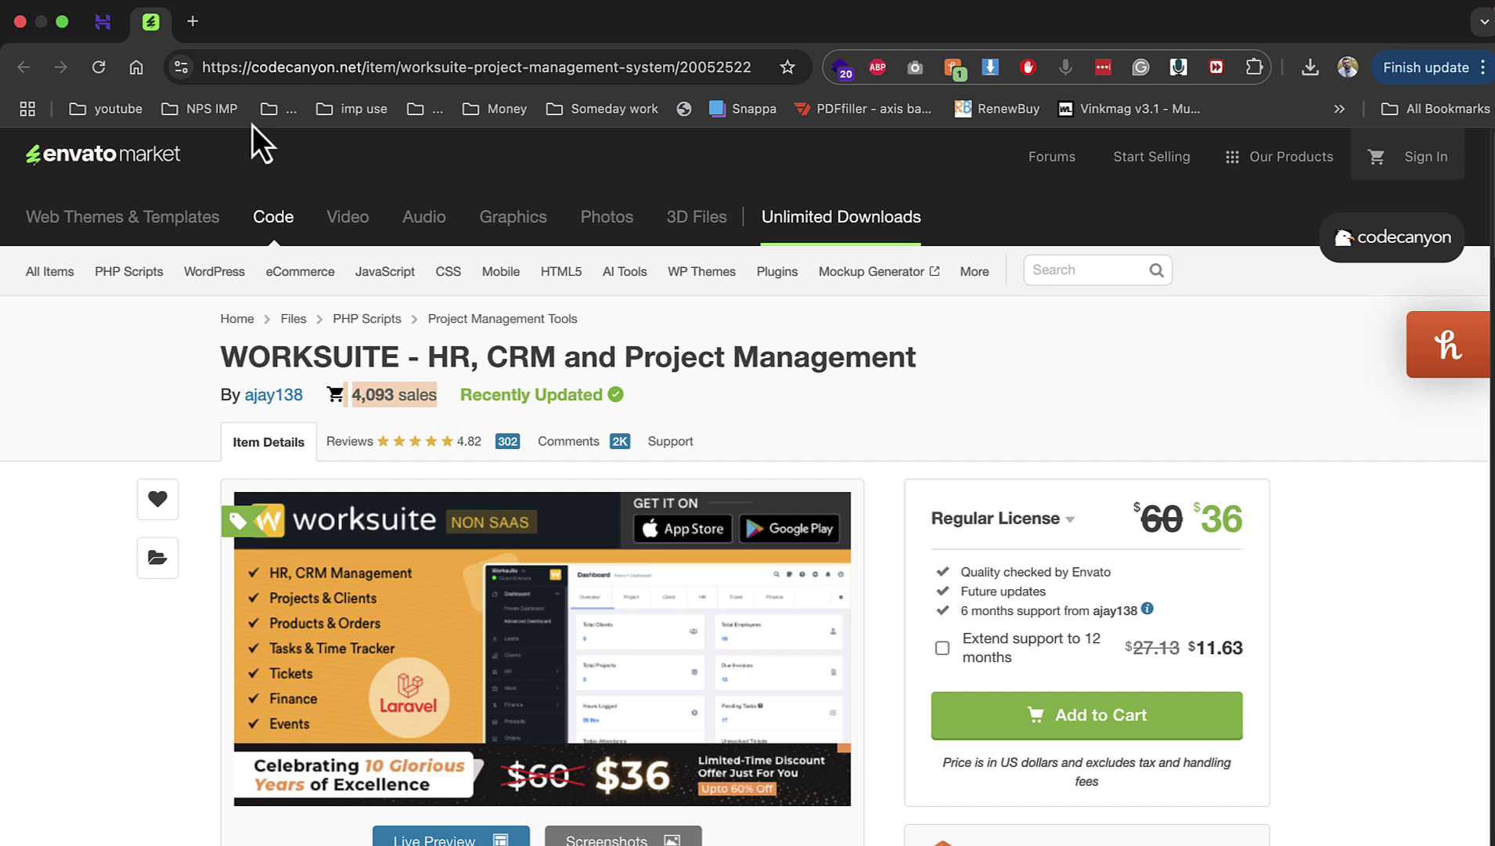
# Step: Close the CodeCanyon product page tab so Hostinger's databases page shows
pyautogui.rightClick(157, 23)
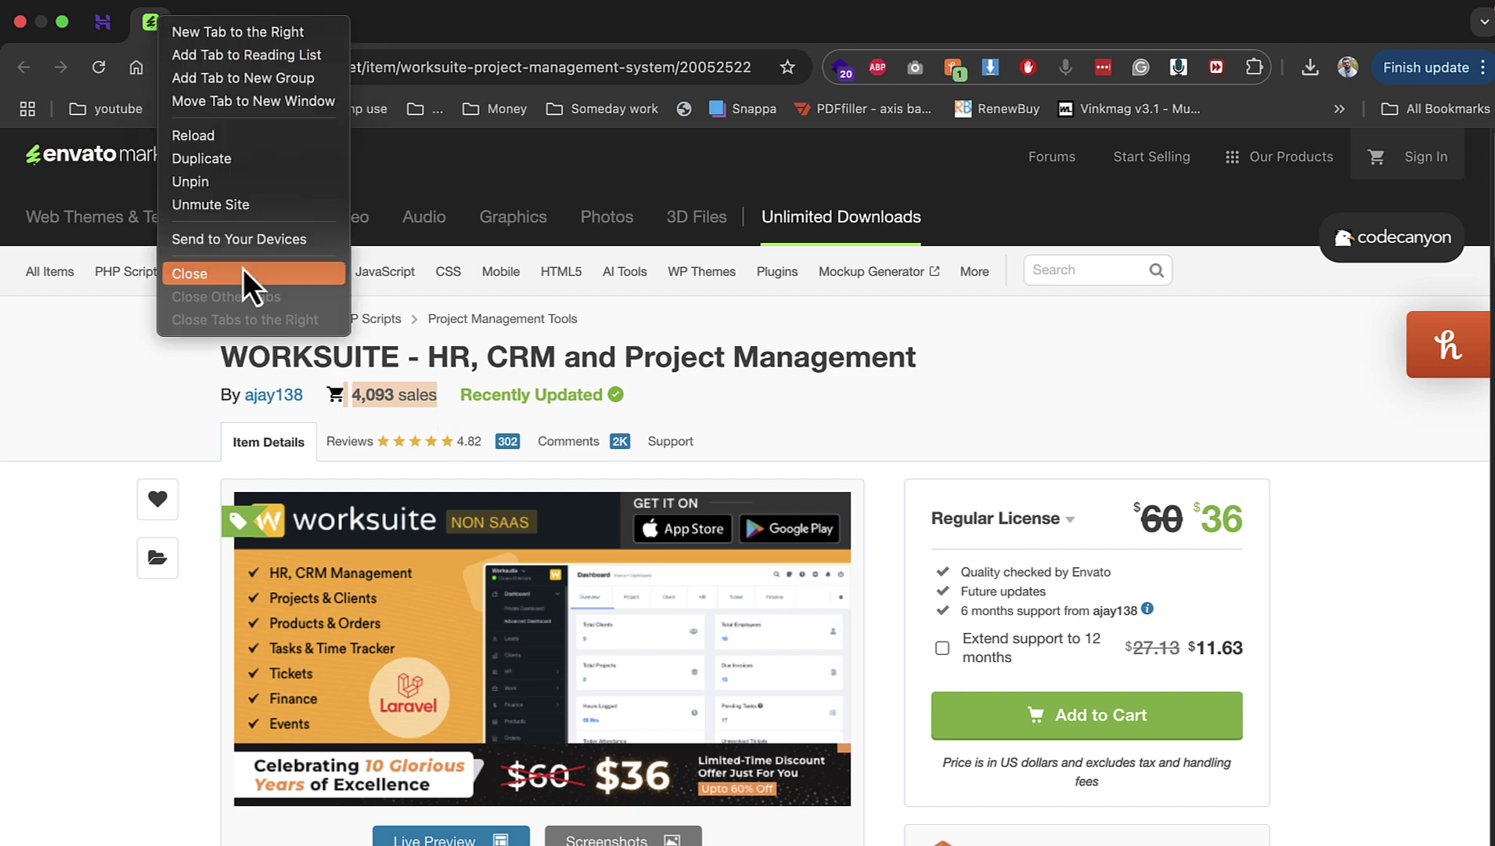
pyautogui.click(242, 268)
pyautogui.scroll(2, 444, 390)
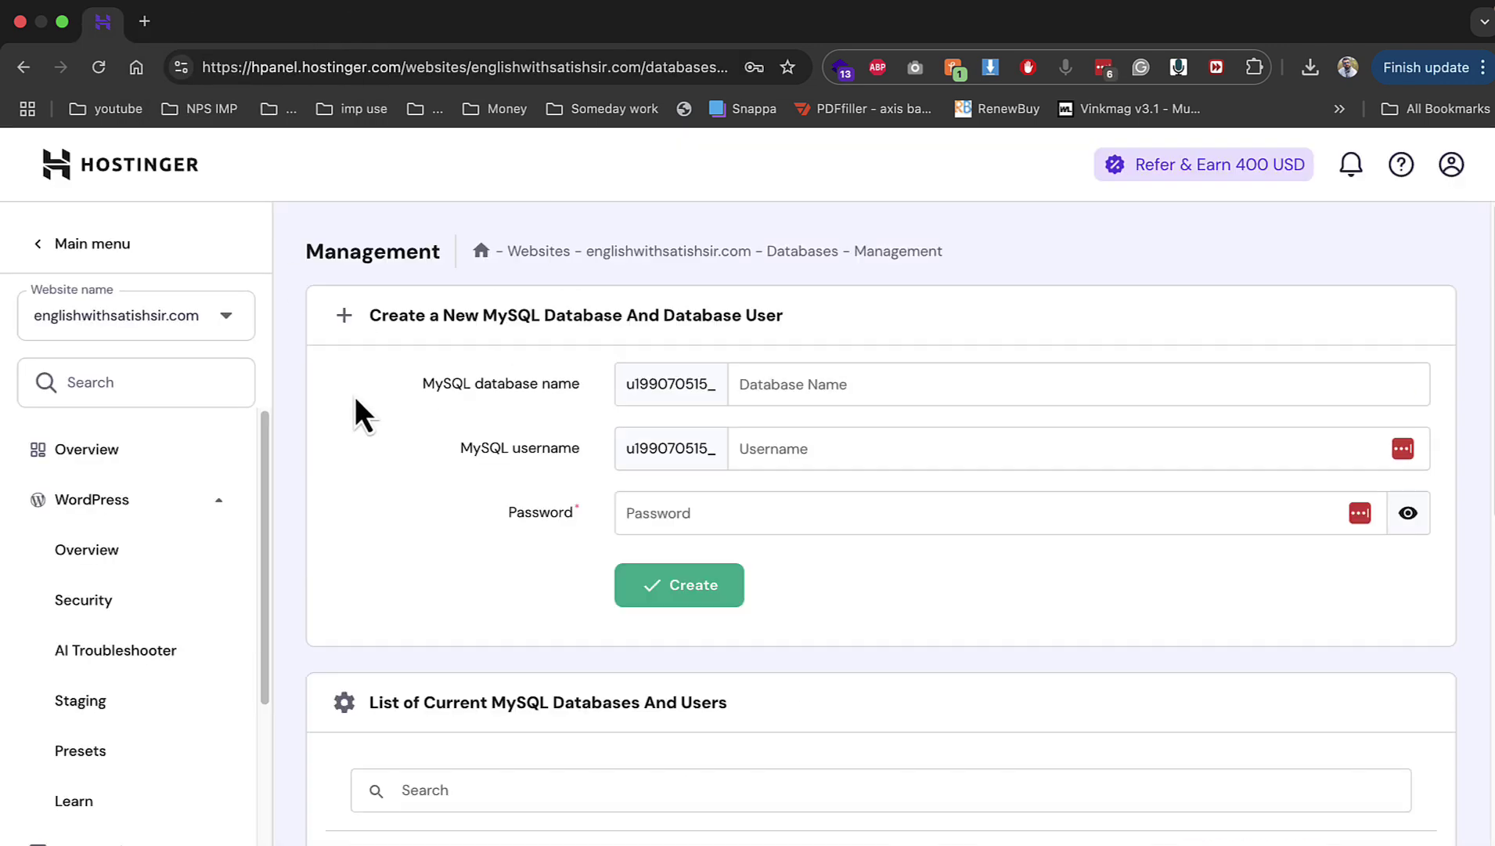
# Step: Go to the website's Overview dashboard and launch its File manager
pyautogui.click(119, 468)
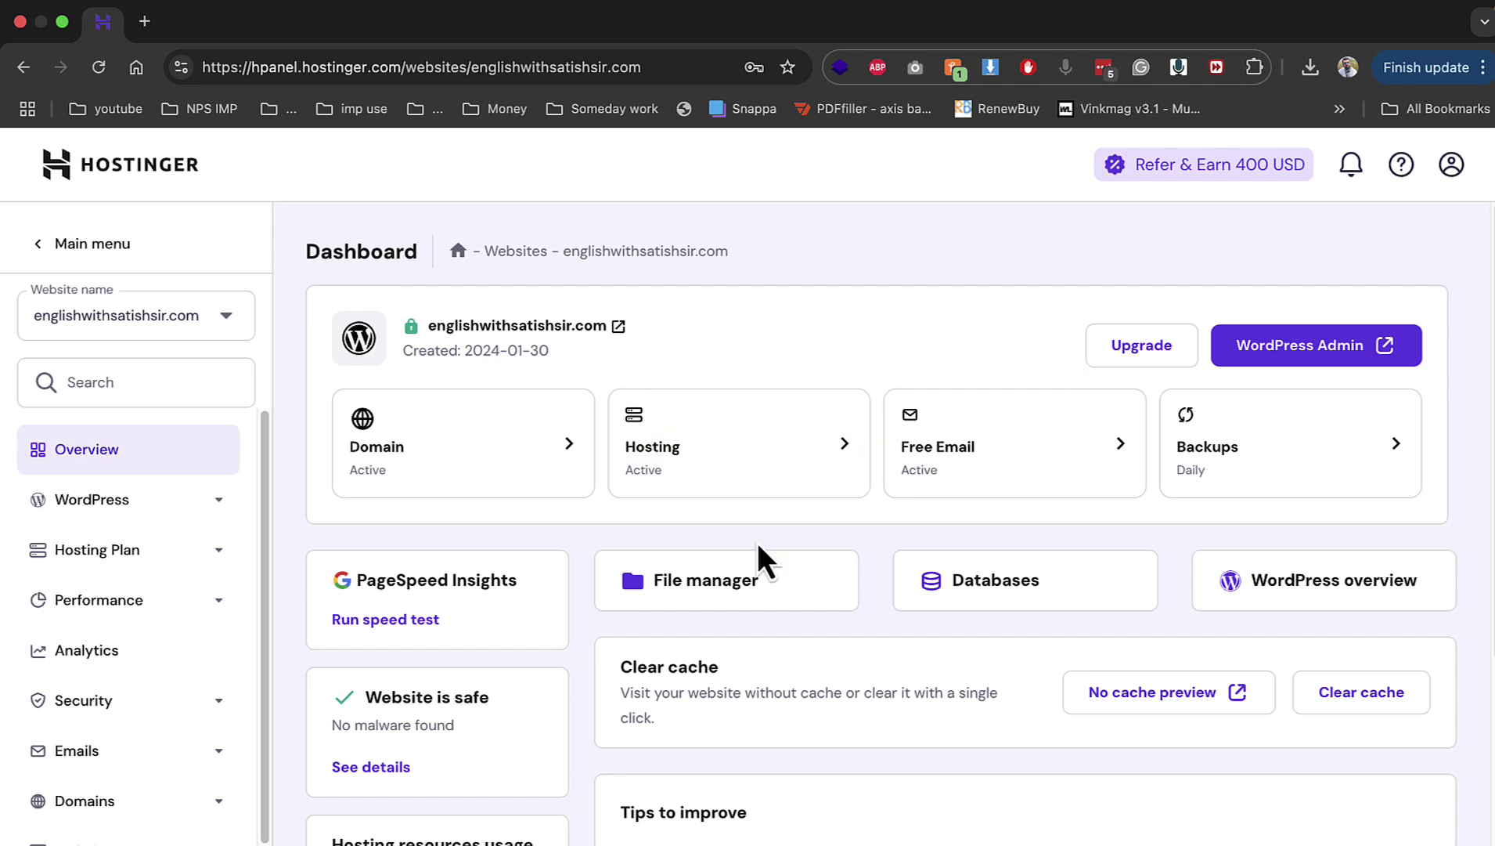
pyautogui.click(757, 588)
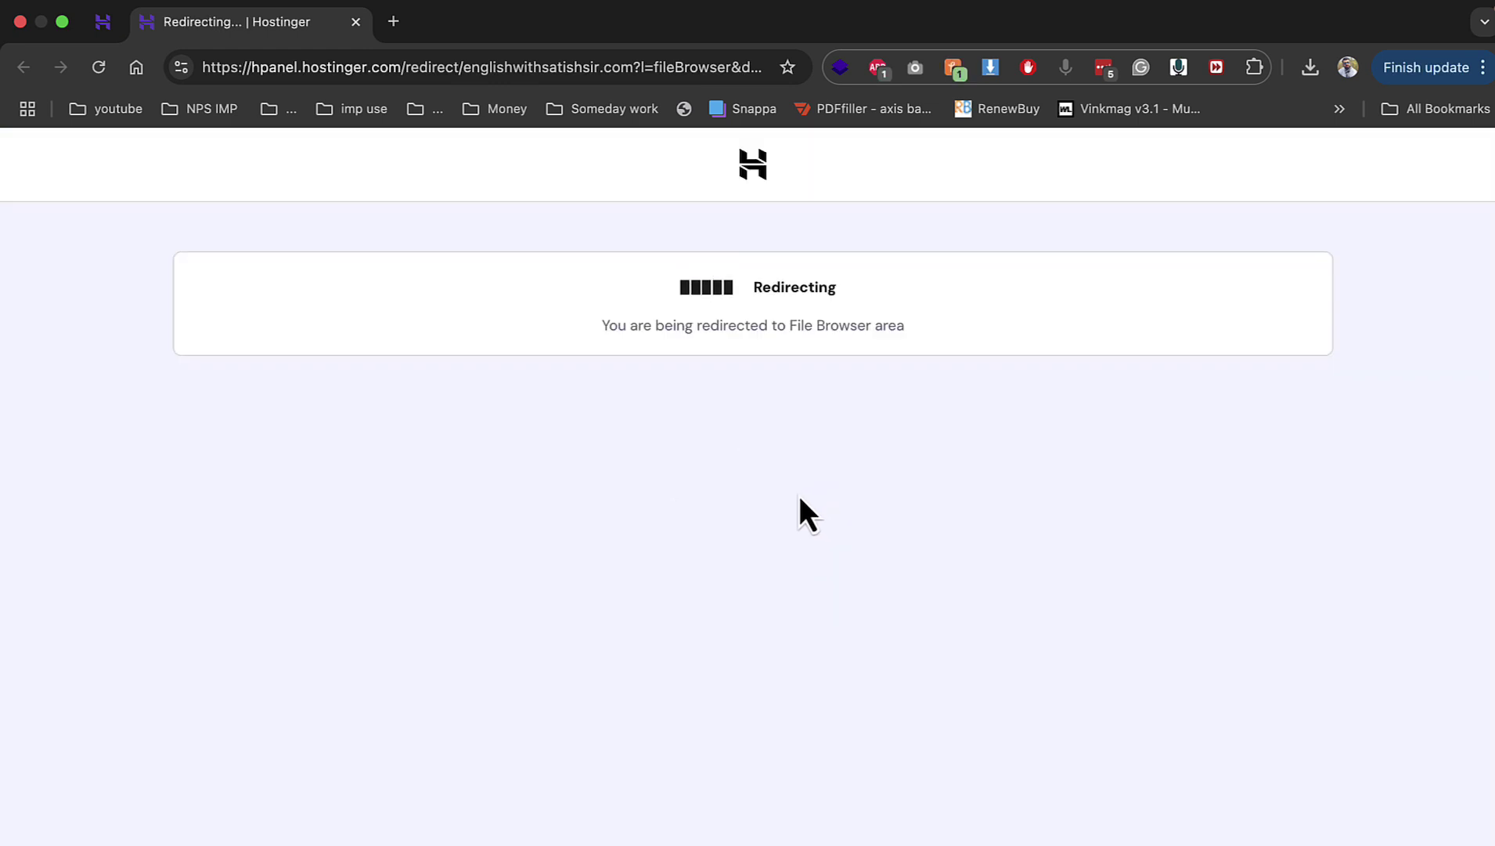
# Step: Upload script.zip from the Desktop into public_html/demo, then return to the hPanel dashboard
pyautogui.doubleClick(376, 368)
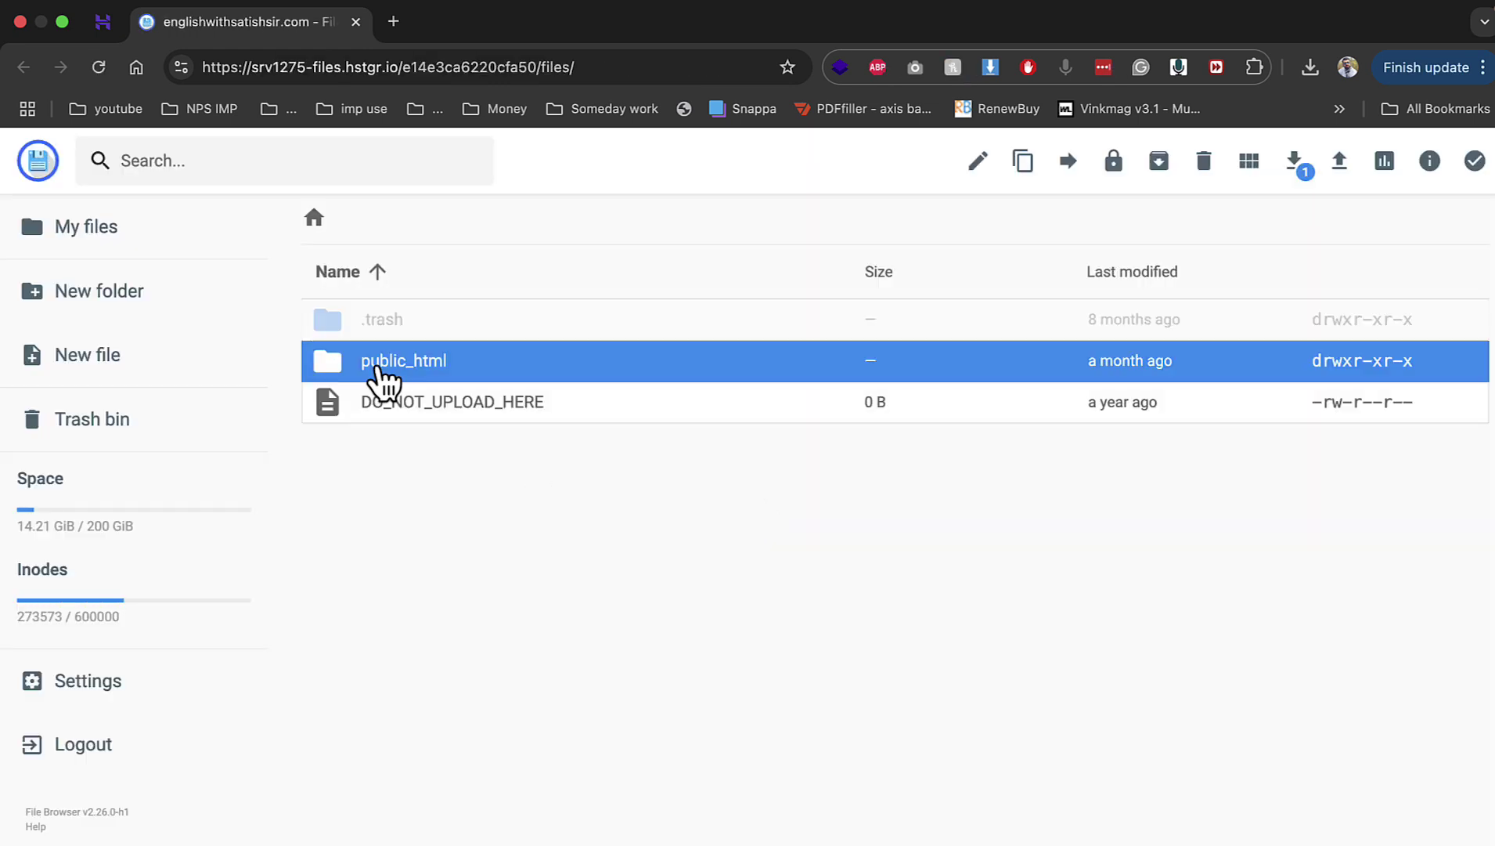
pyautogui.doubleClick(375, 376)
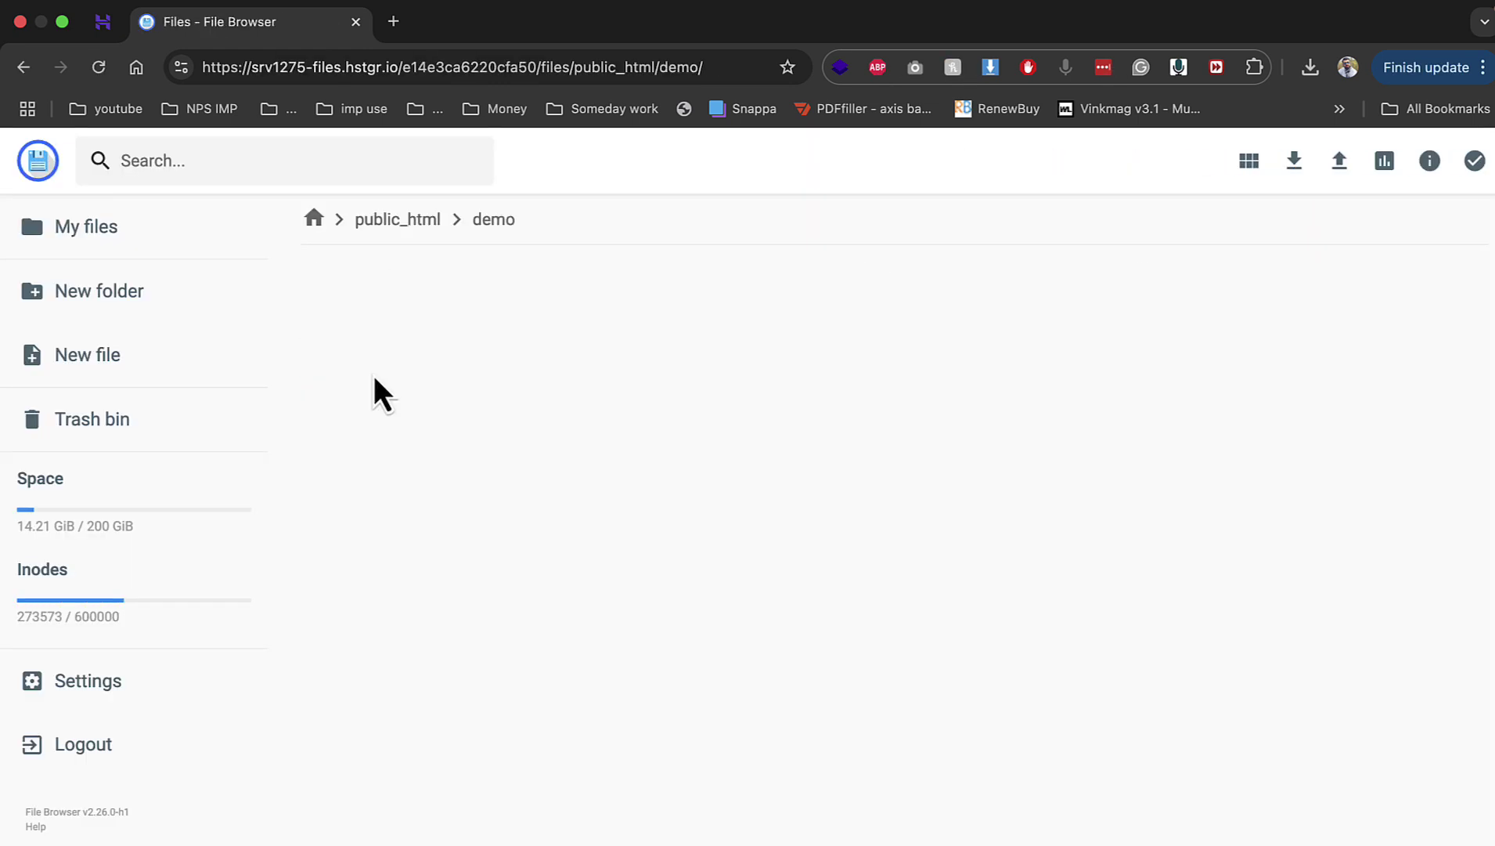
pyautogui.click(1339, 162)
pyautogui.click(734, 513)
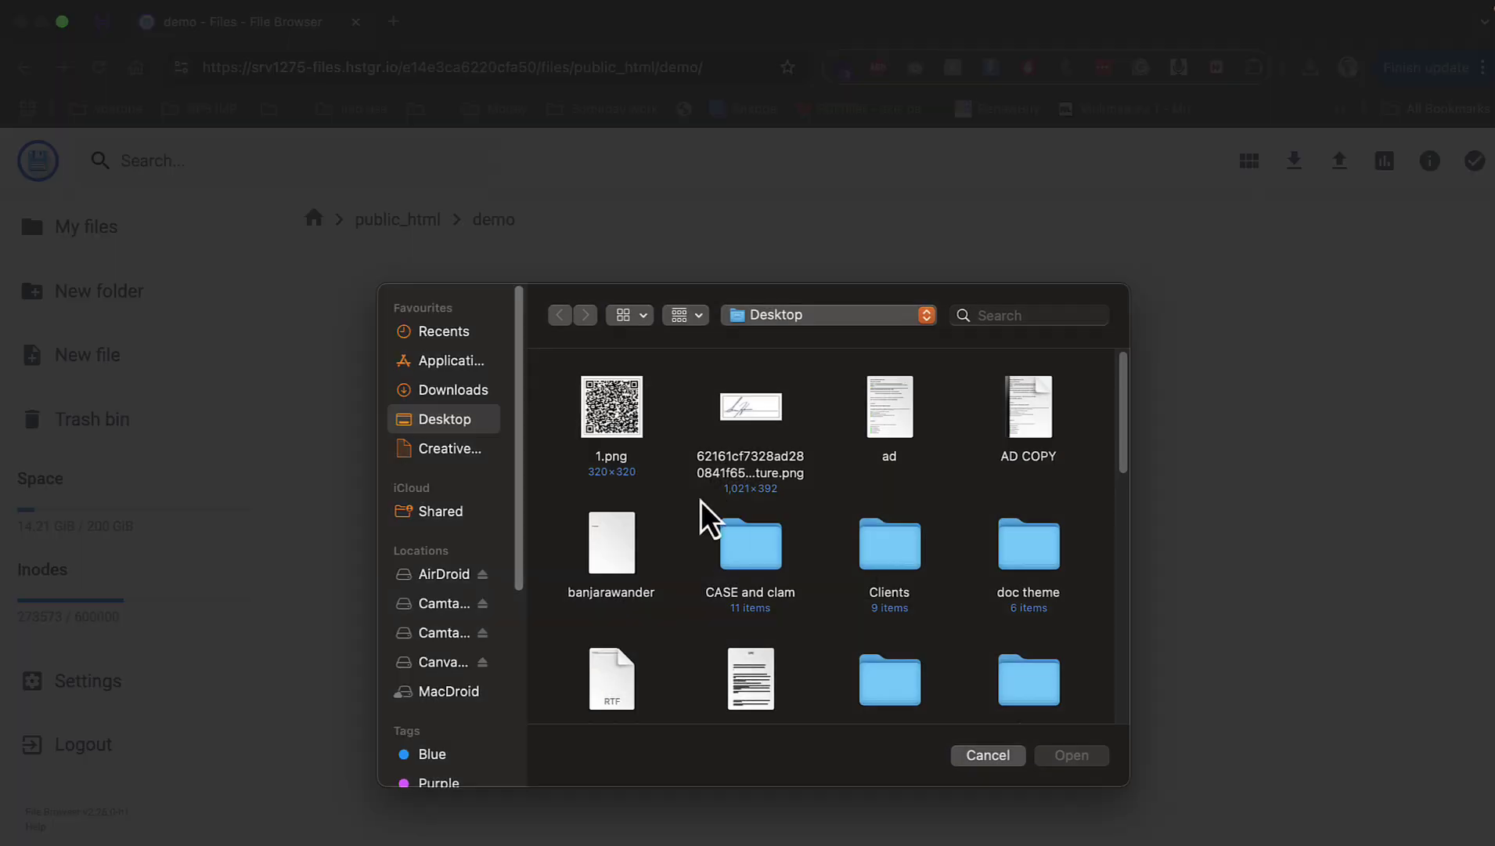
pyautogui.scroll(-3, 791, 532)
pyautogui.scroll(-10, 947, 588)
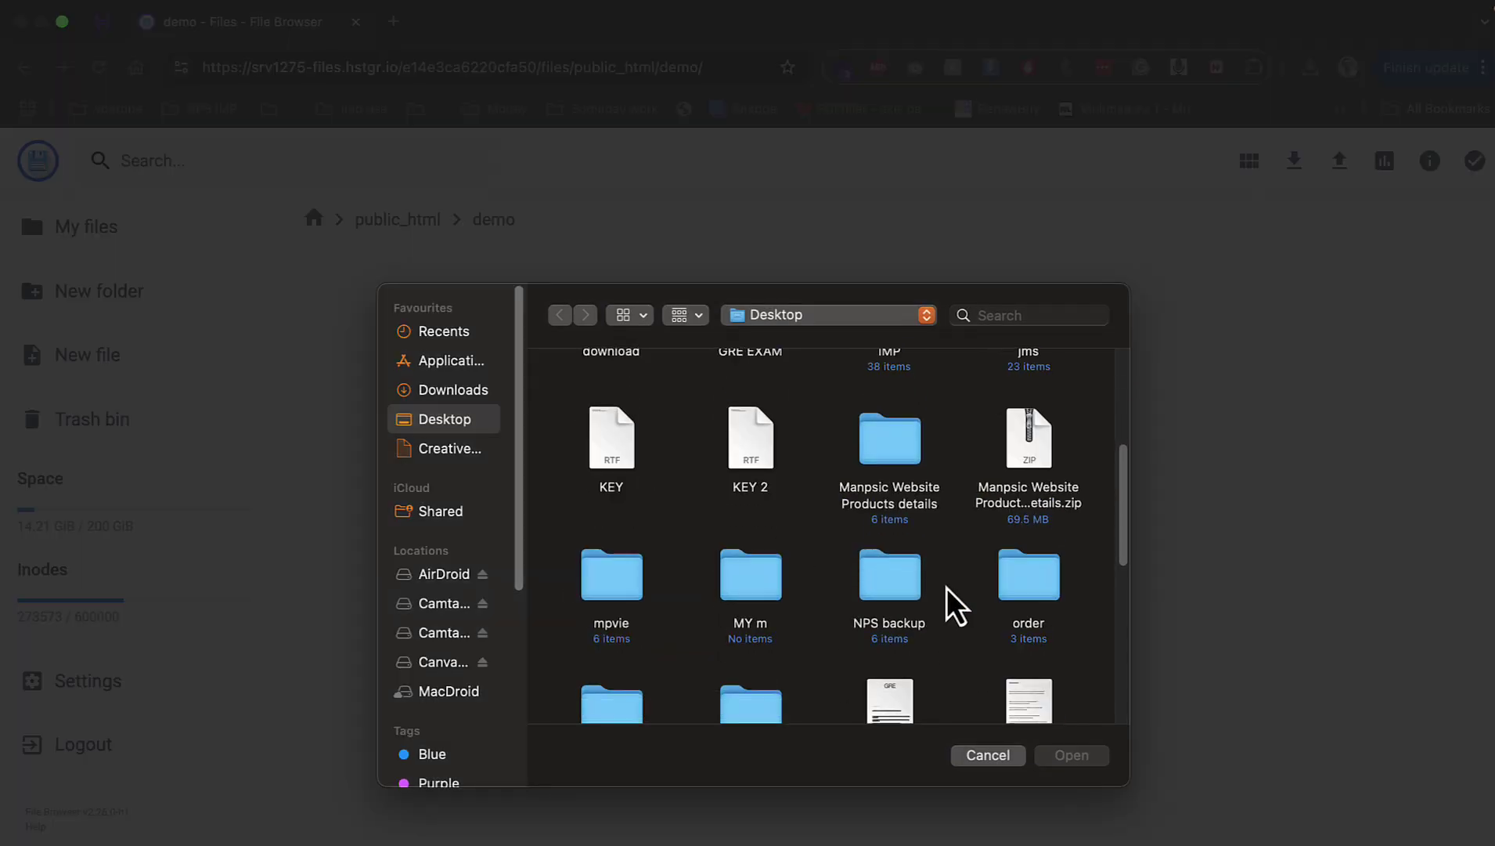
pyautogui.doubleClick(751, 427)
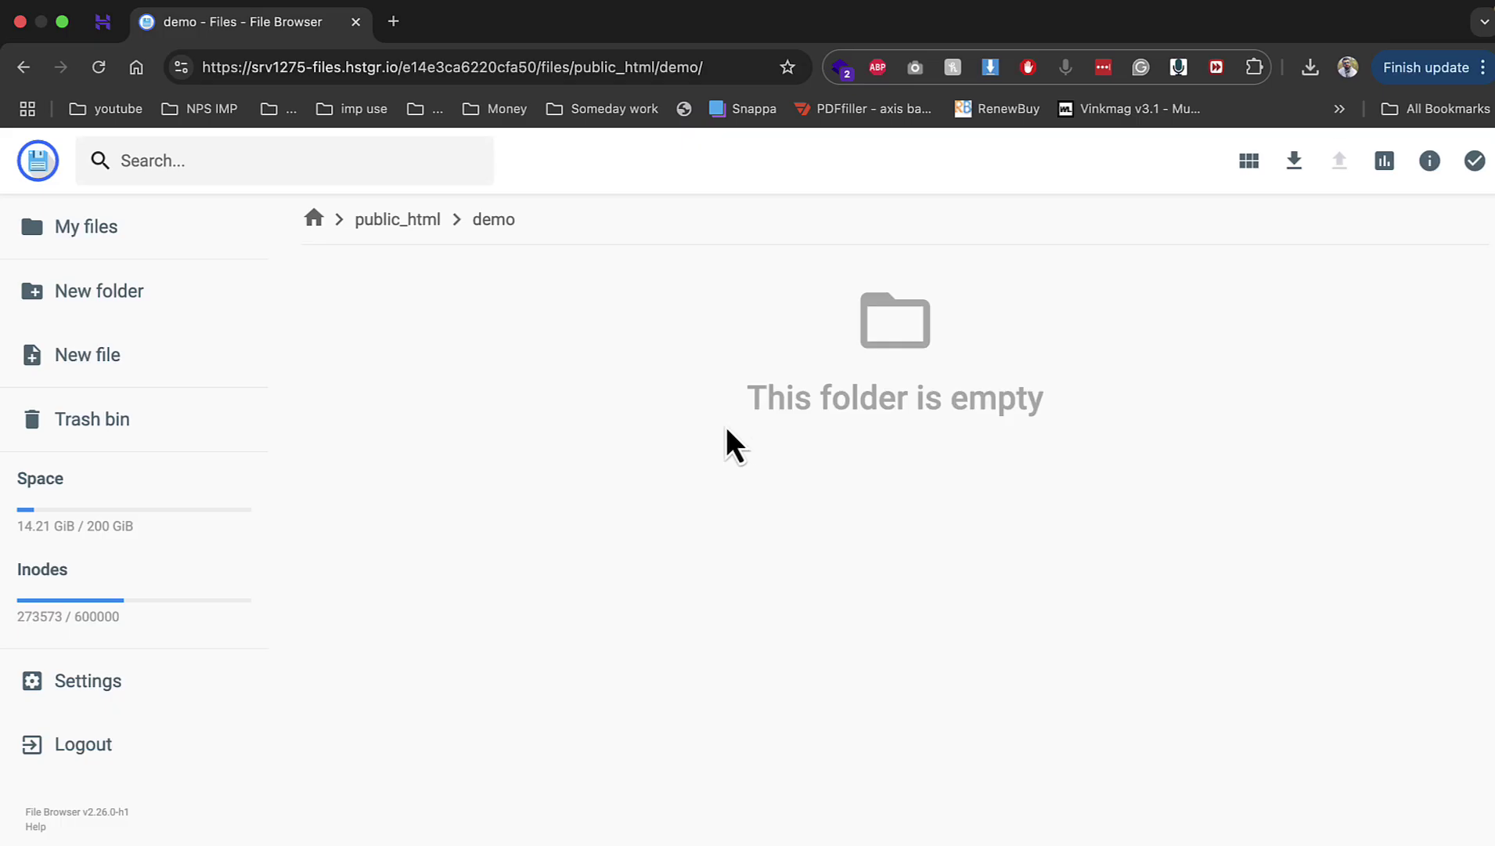
pyautogui.click(95, 31)
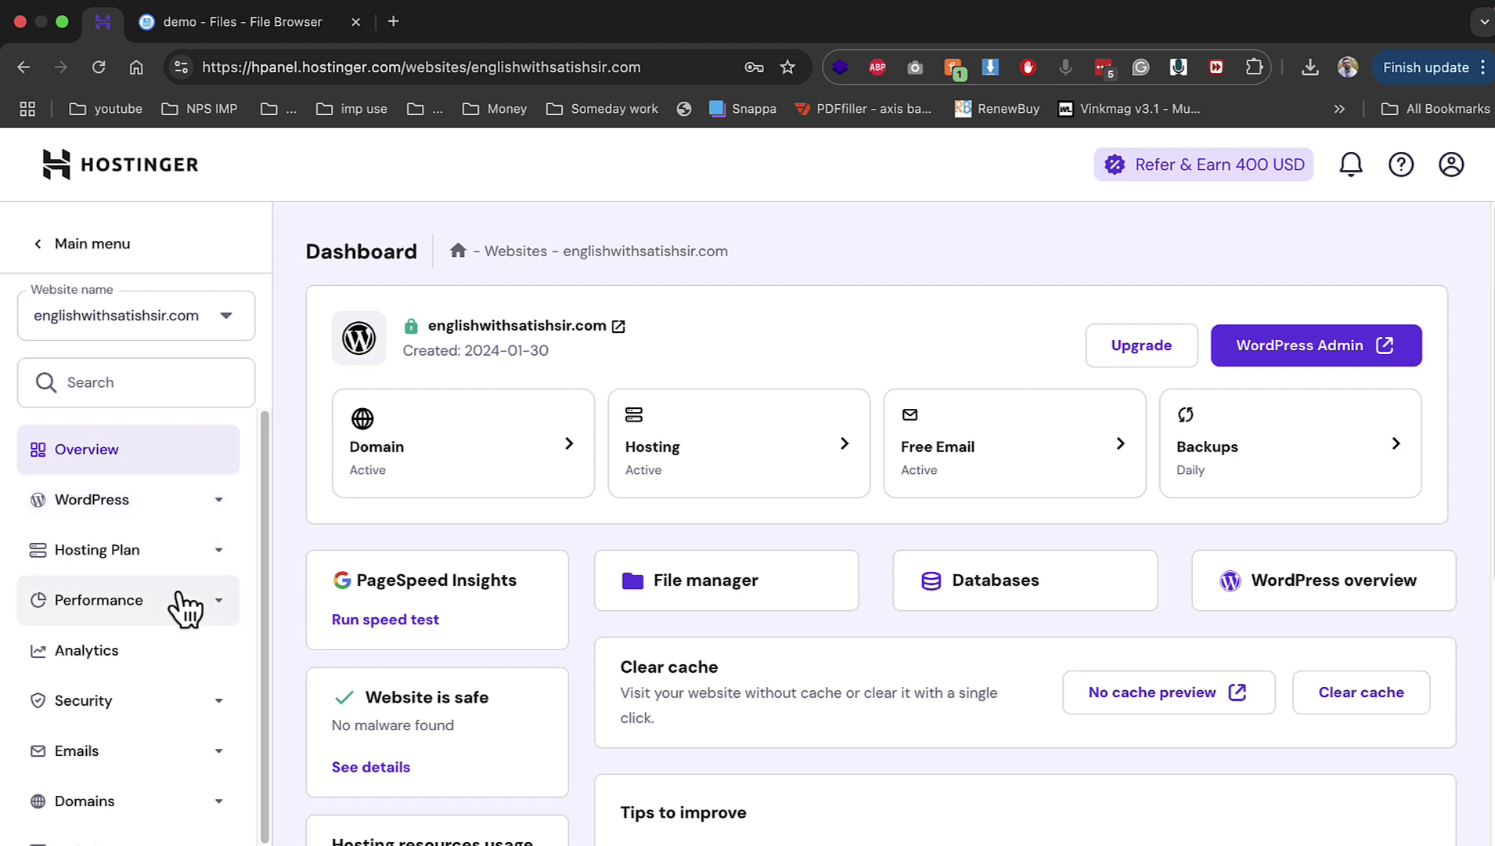
# Step: Create MySQL database demo1 with username demo1 and a password
pyautogui.scroll(-2, 178, 605)
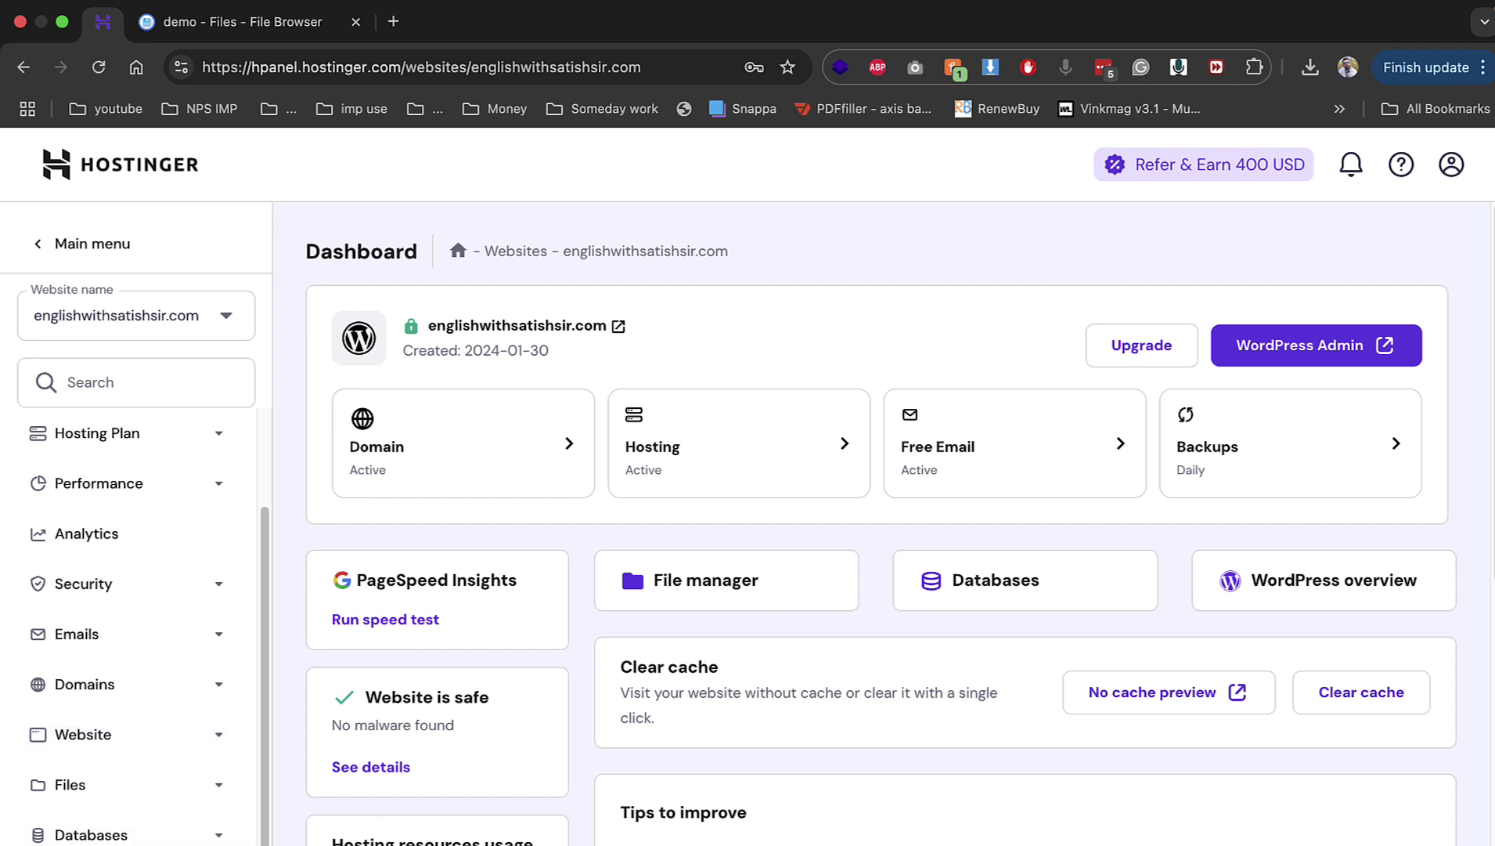
pyautogui.click(119, 835)
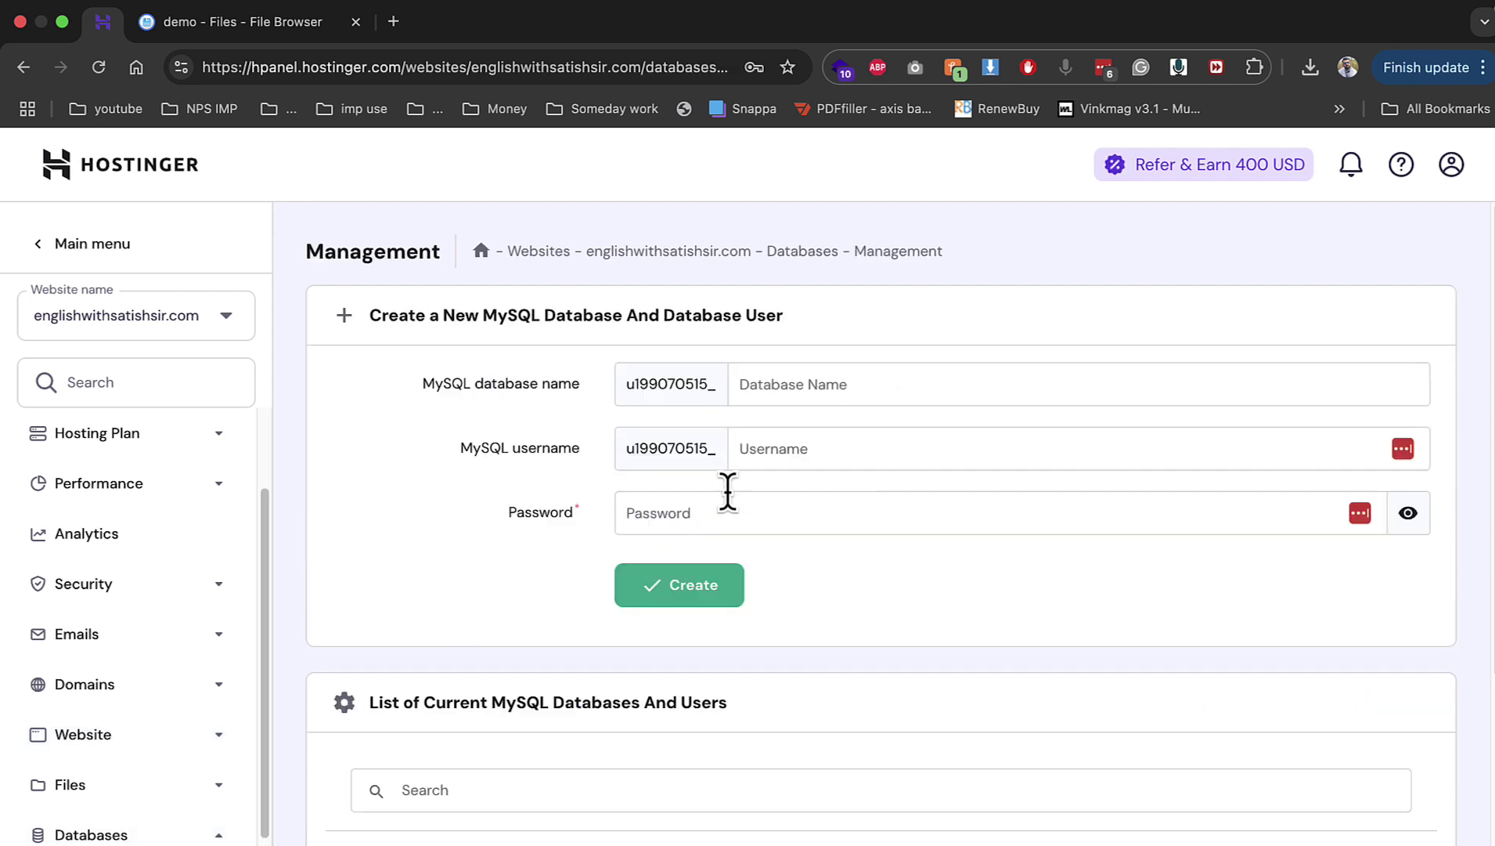
pyautogui.click(809, 365)
pyautogui.write('demo')
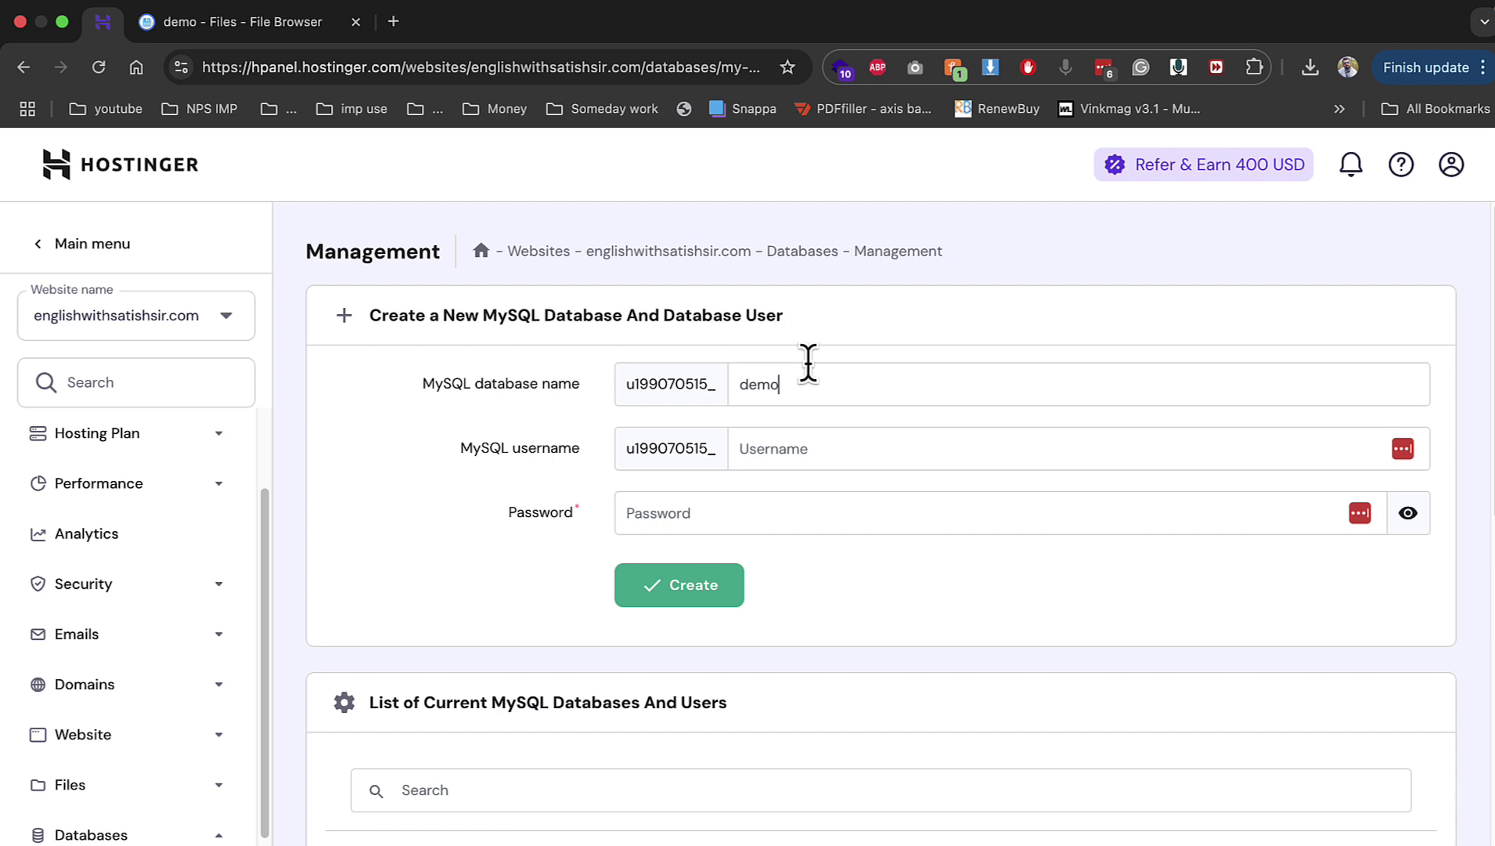
pyautogui.write('1')
pyautogui.press('Tab')
pyautogui.write('demo1')
pyautogui.press('Tab')
pyautogui.write('*')
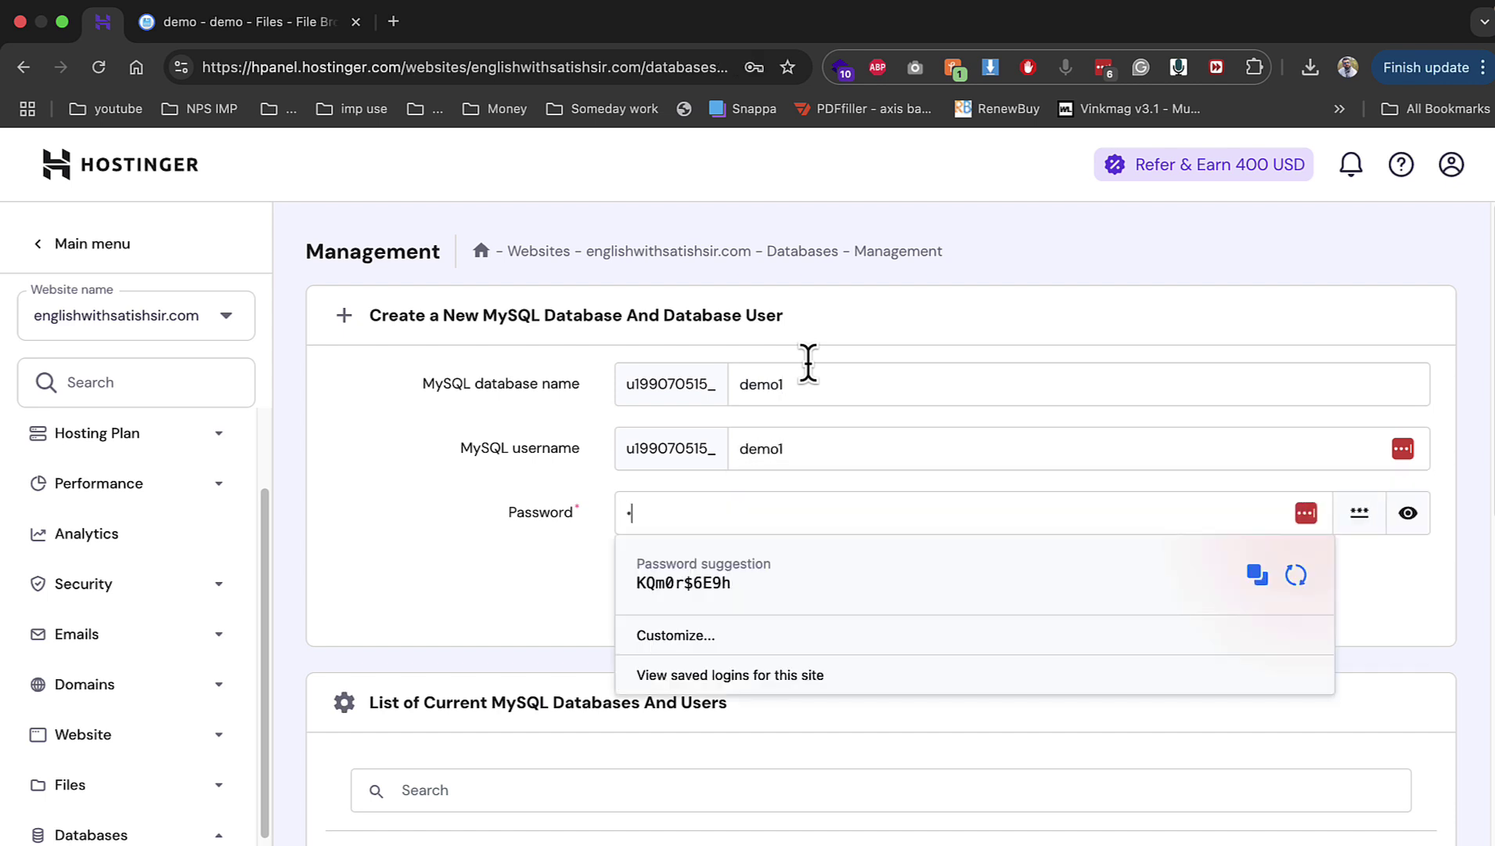
pyautogui.write('*********')
pyautogui.press('Return')
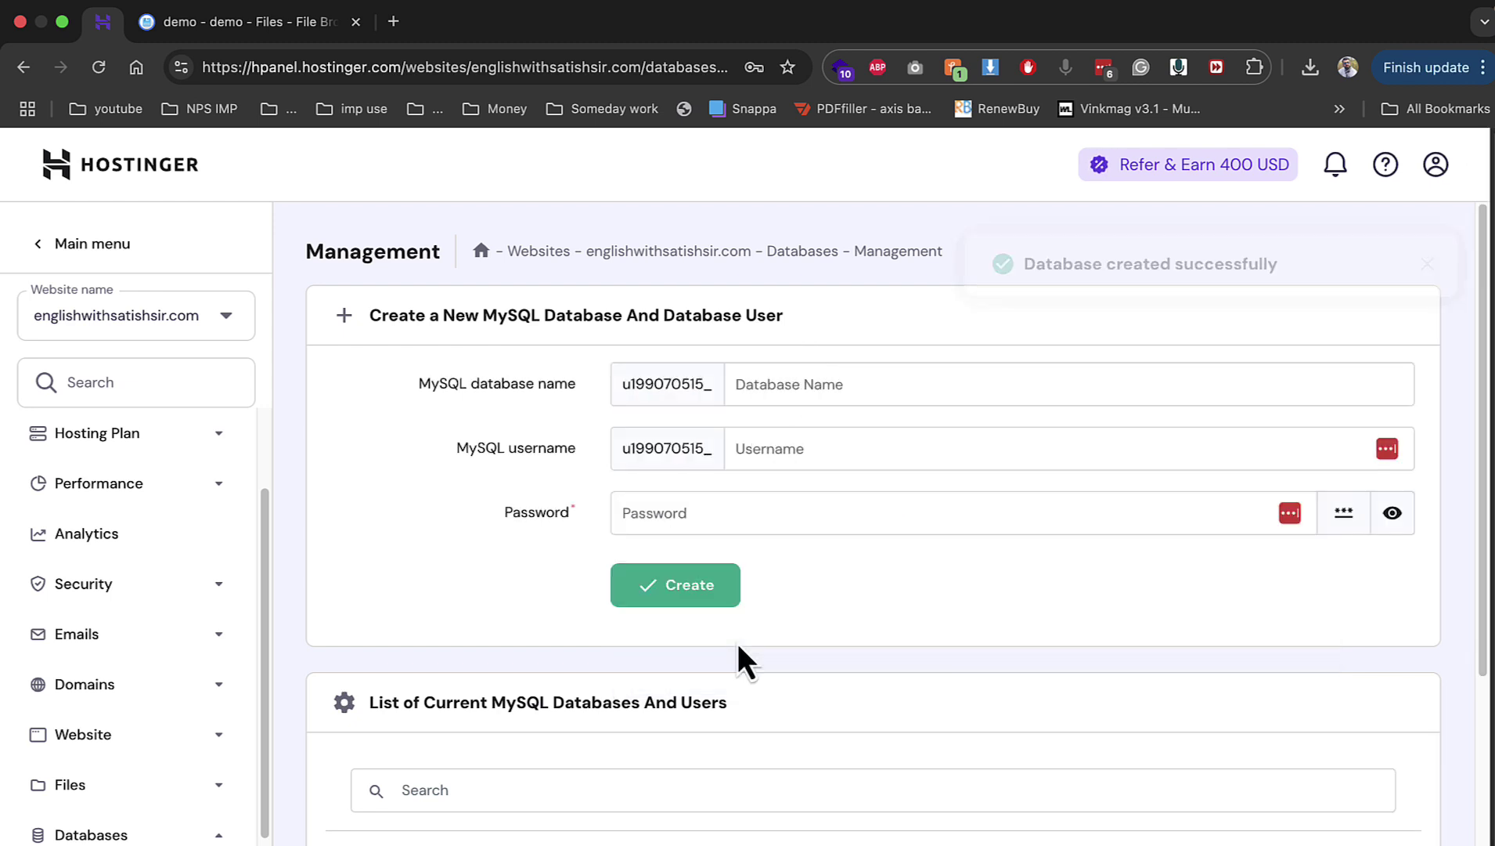
pyautogui.scroll(-5, 1007, 634)
pyautogui.click(1279, 317)
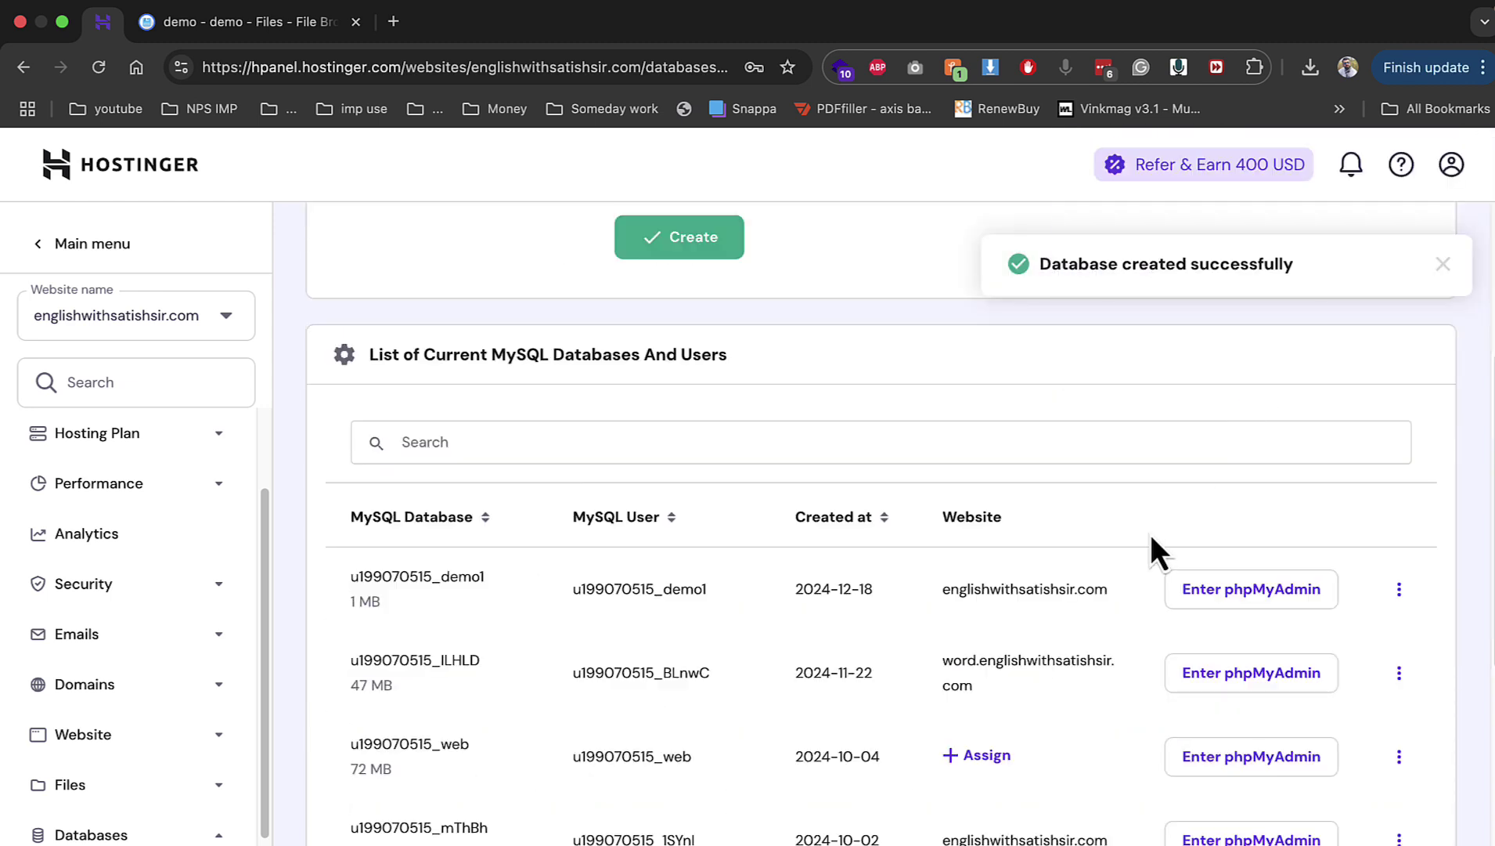
# Step: Change the demo1 database user's password, declining the browser's save-password prompts
pyautogui.click(1399, 595)
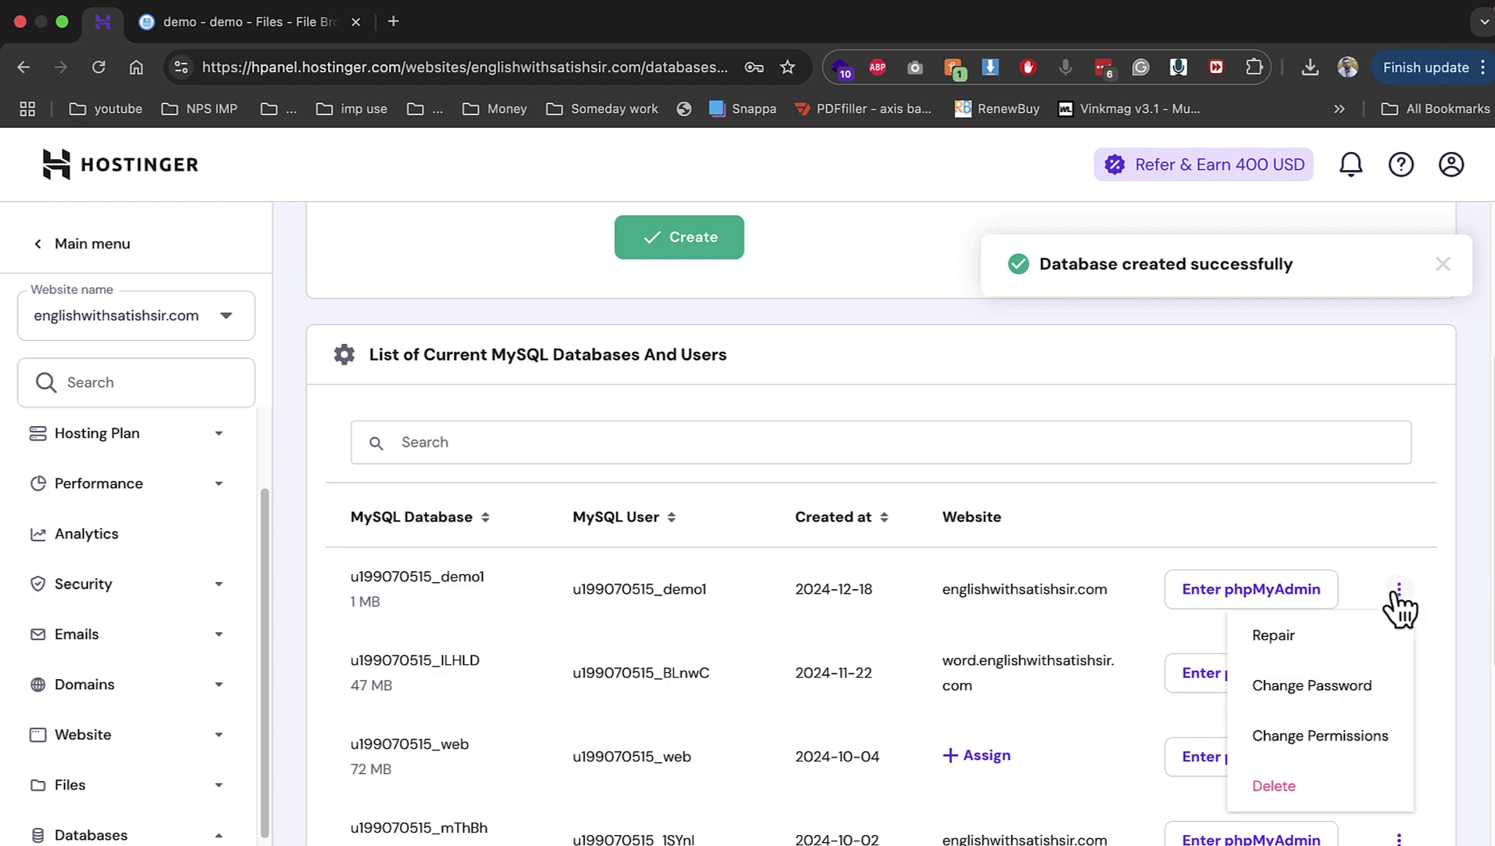
pyautogui.click(1323, 693)
pyautogui.click(711, 248)
pyautogui.write('••••••')
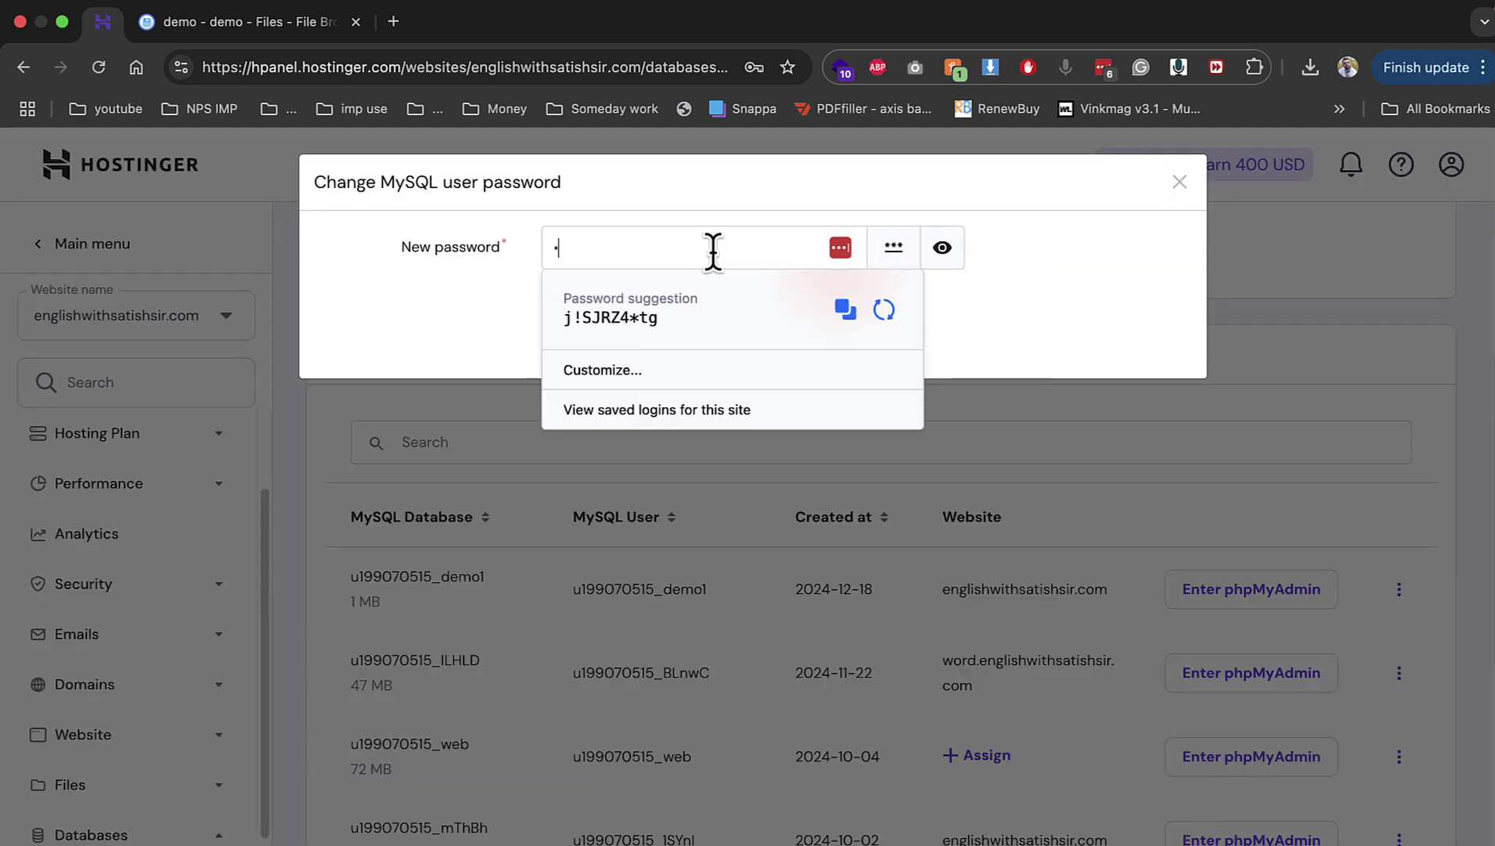
pyautogui.write('•••')
pyautogui.press('Return')
pyautogui.click(548, 388)
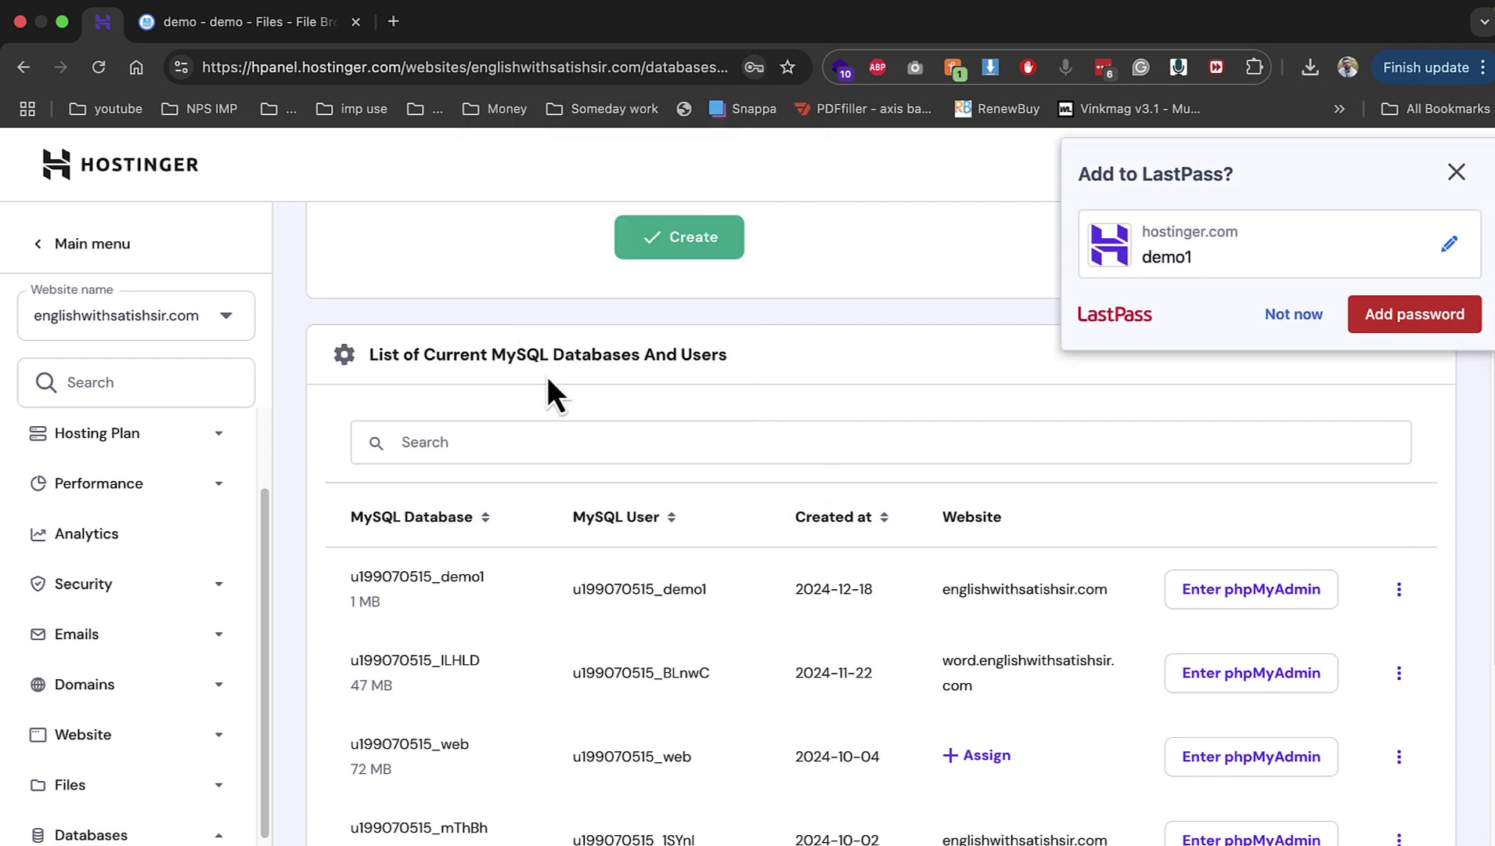
pyautogui.click(1259, 324)
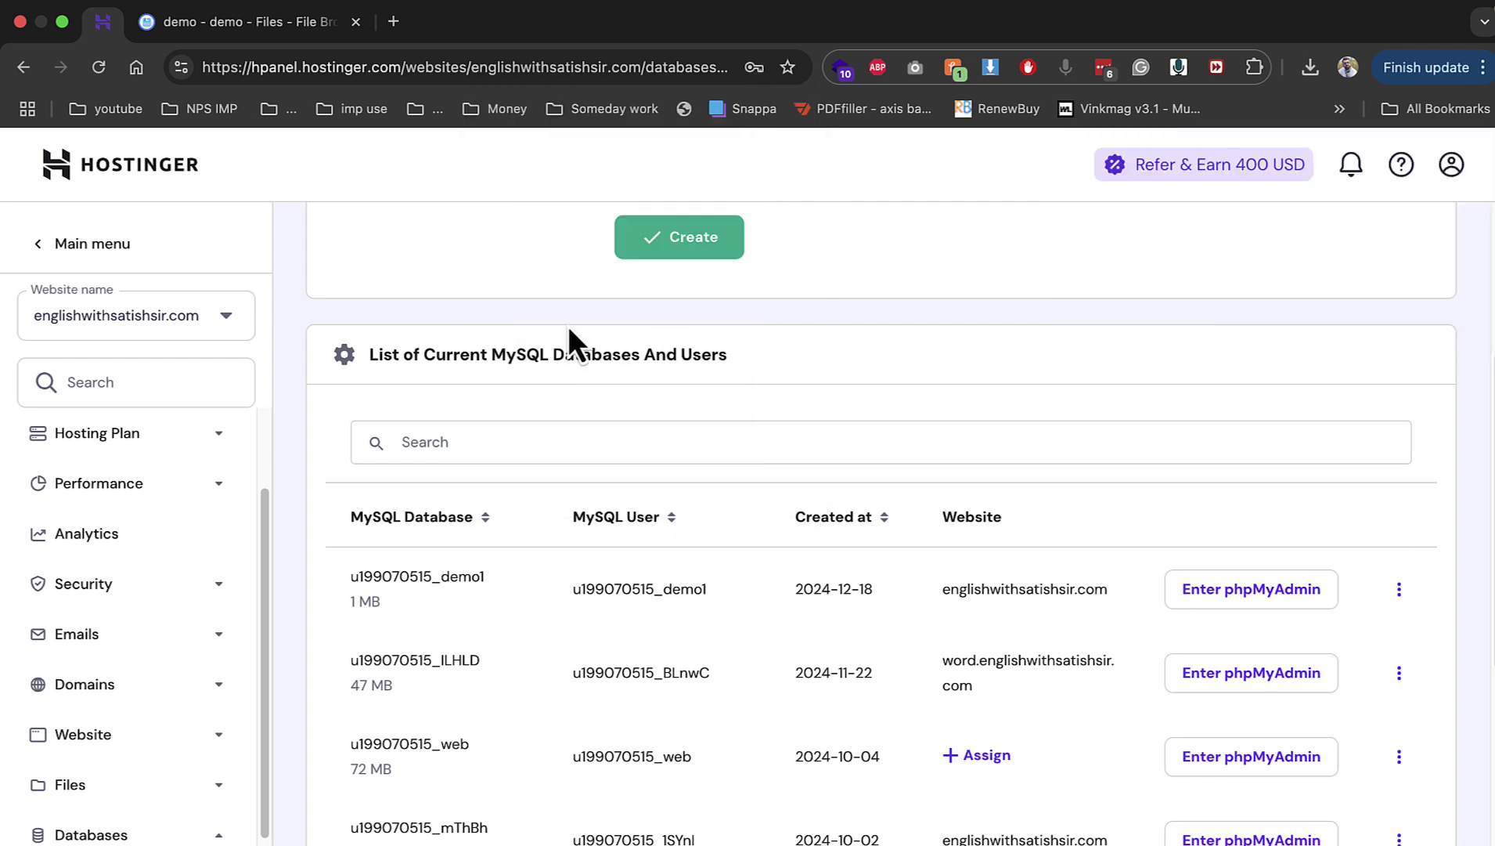
pyautogui.click(291, 31)
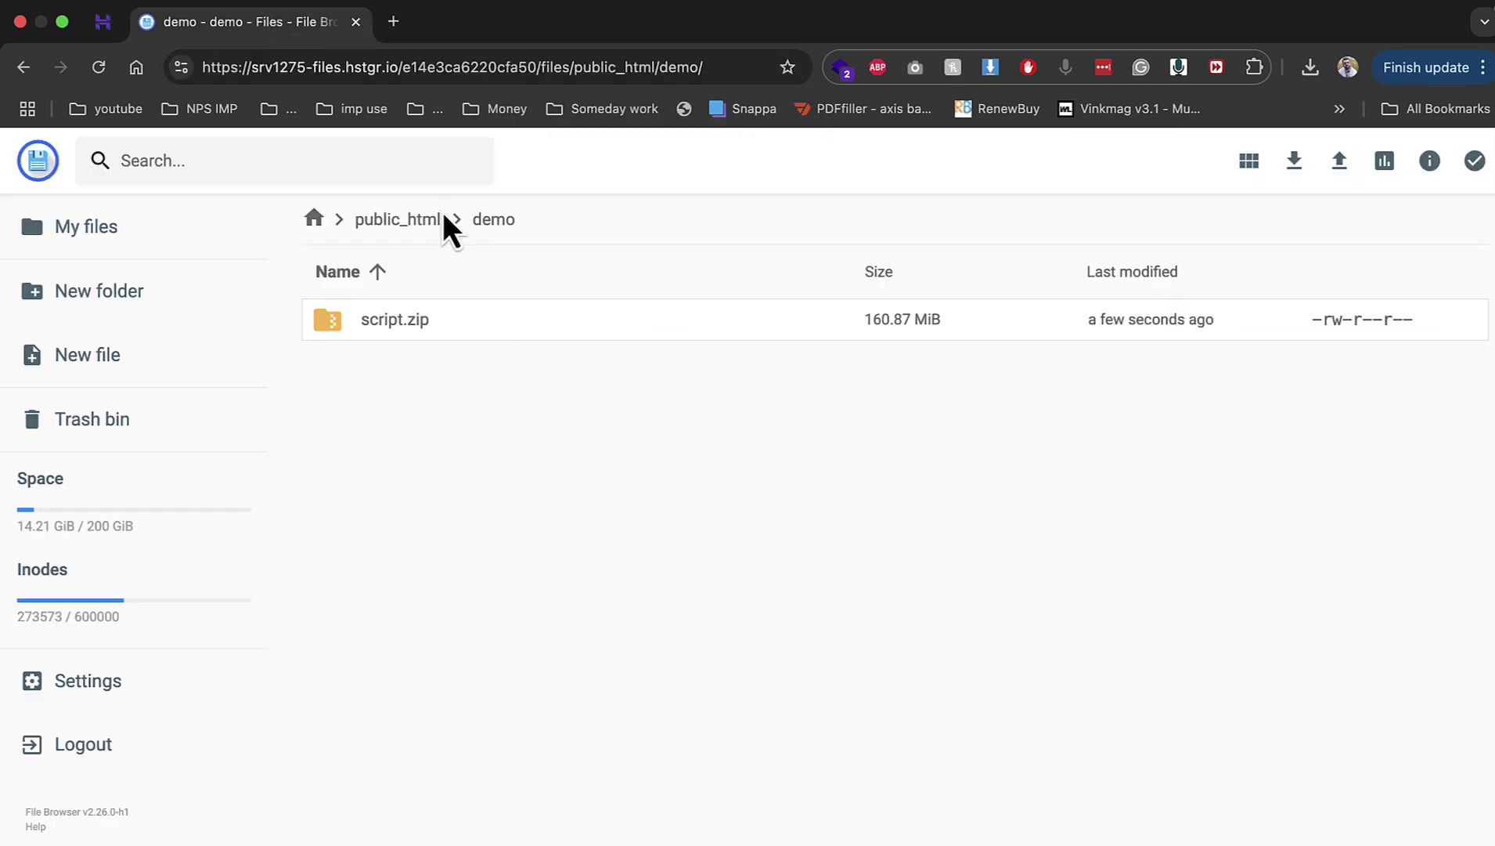
# Step: Extract script.zip into the demo folder
pyautogui.rightClick(540, 324)
pyautogui.click(630, 617)
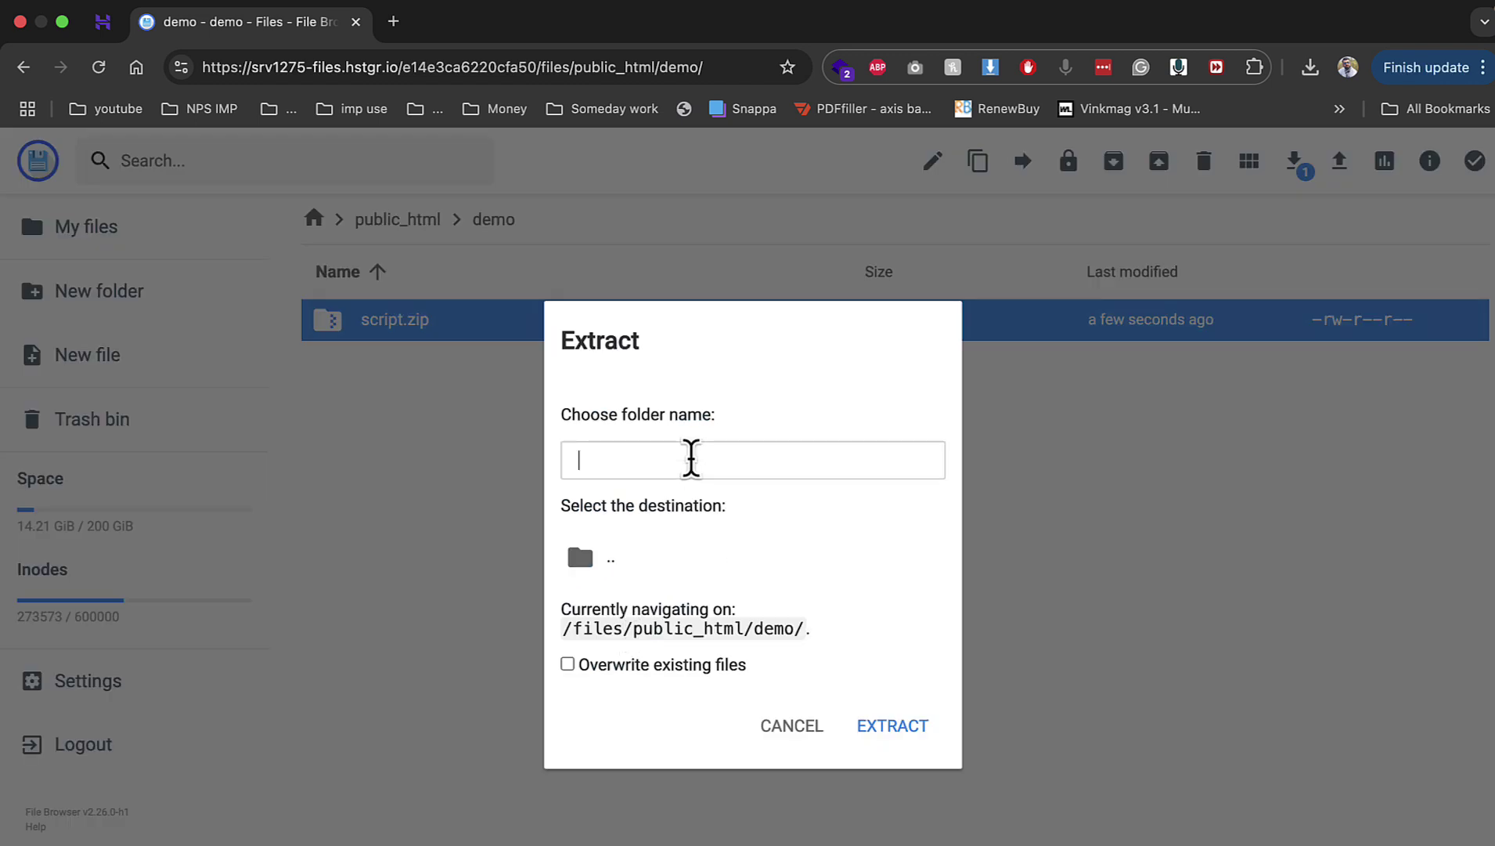
pyautogui.write('demo')
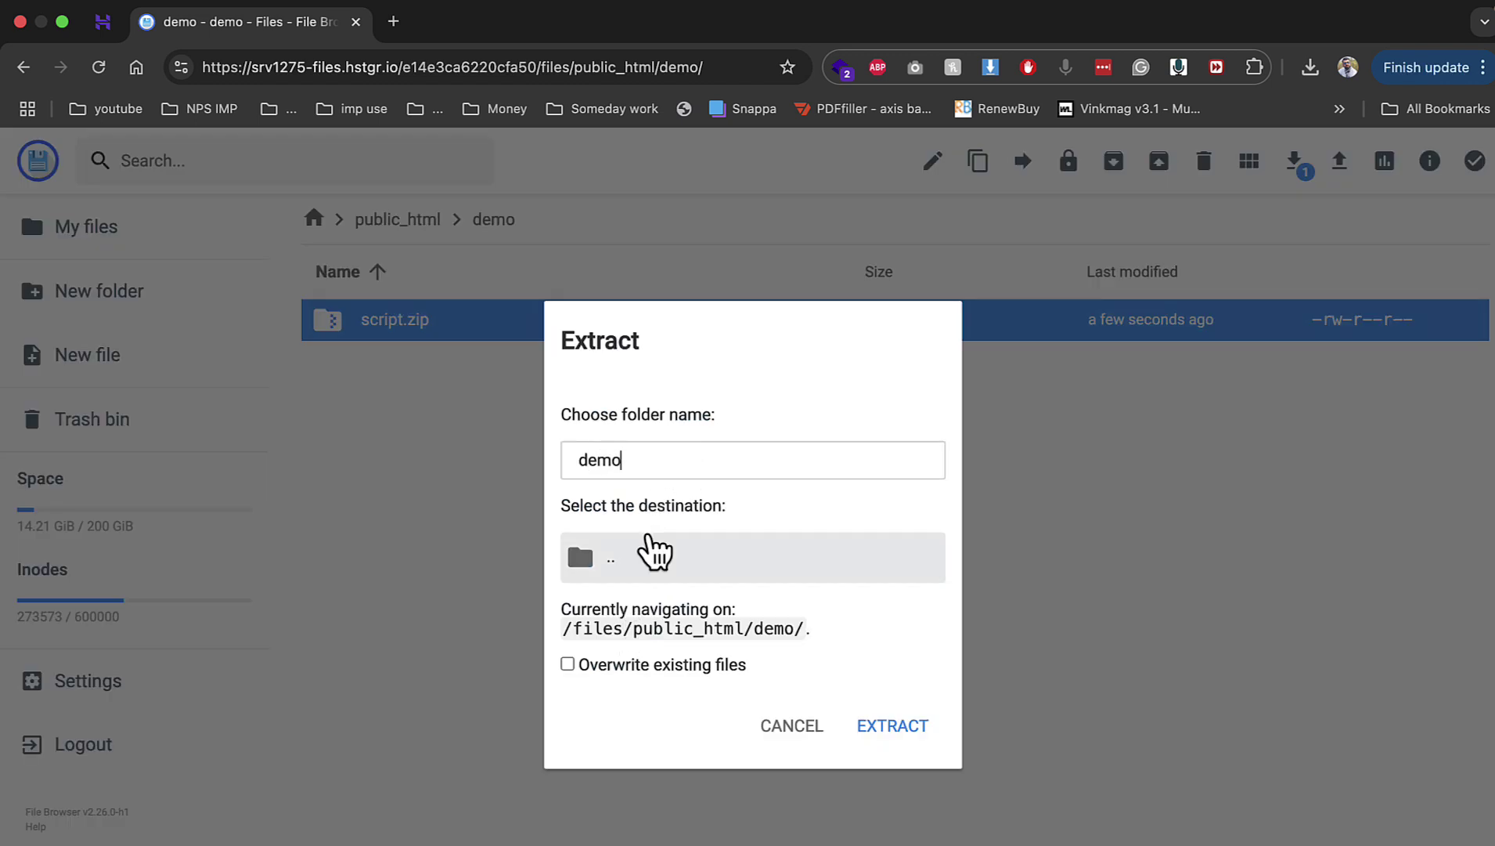
pyautogui.click(654, 555)
pyautogui.click(881, 726)
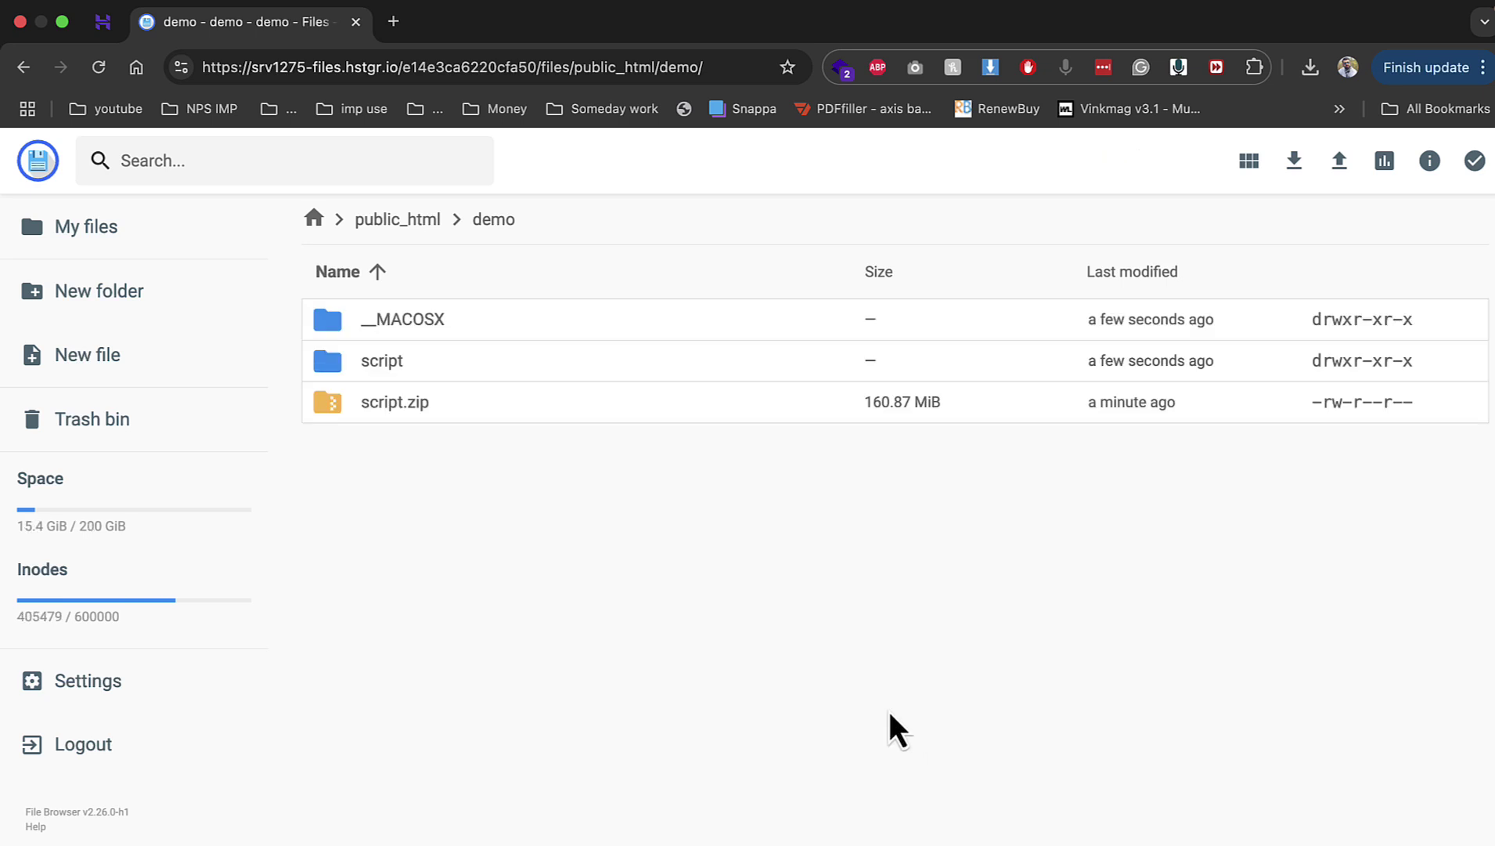
# Step: Move all contents of the extracted script folder up one level into demo
pyautogui.doubleClick(470, 362)
pyautogui.hotkey('ctrl', 'a')
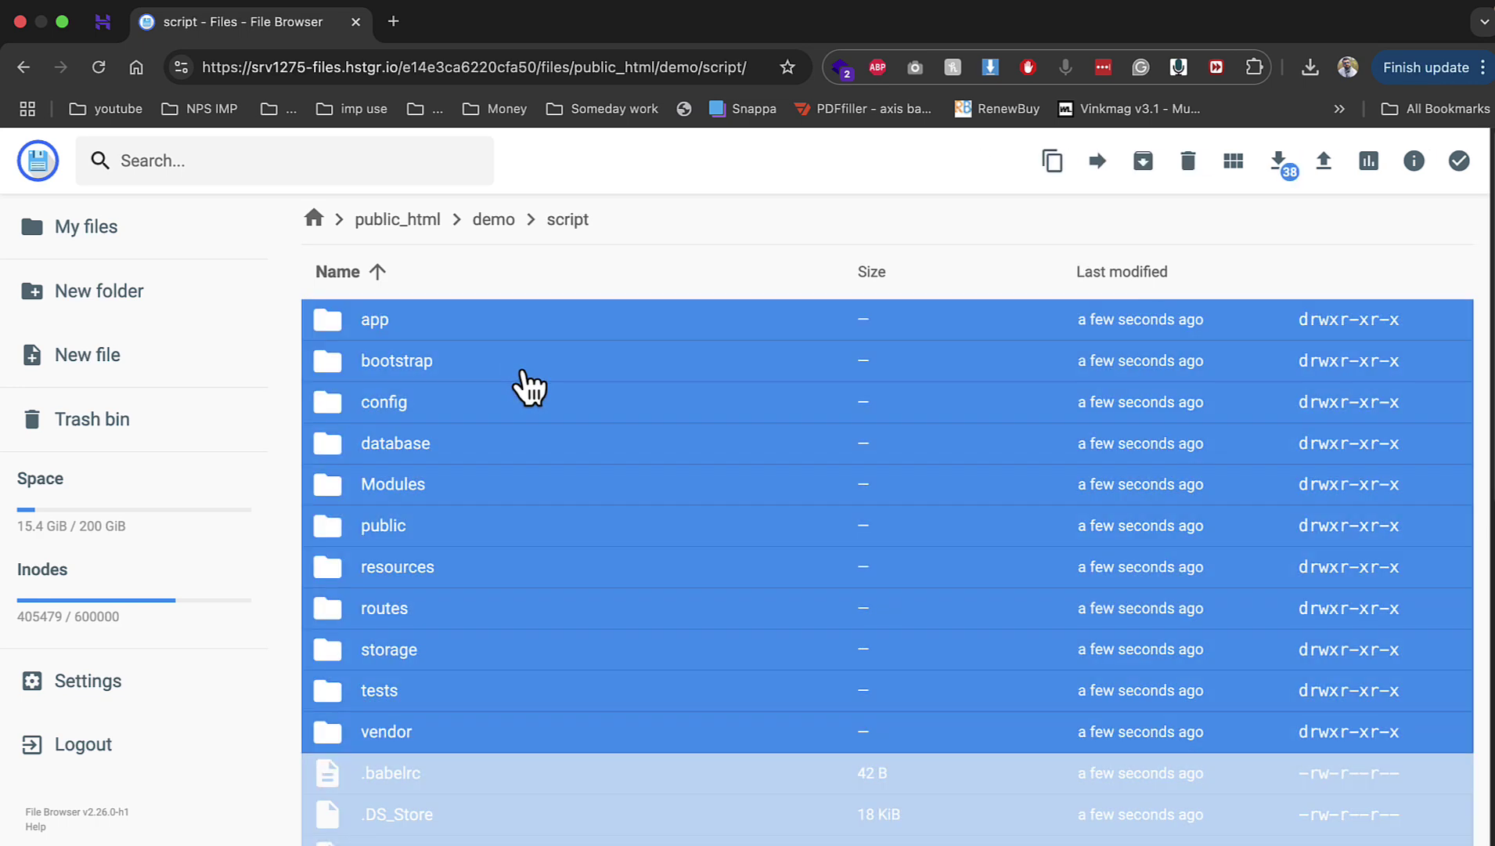
pyautogui.click(1098, 161)
pyautogui.click(802, 322)
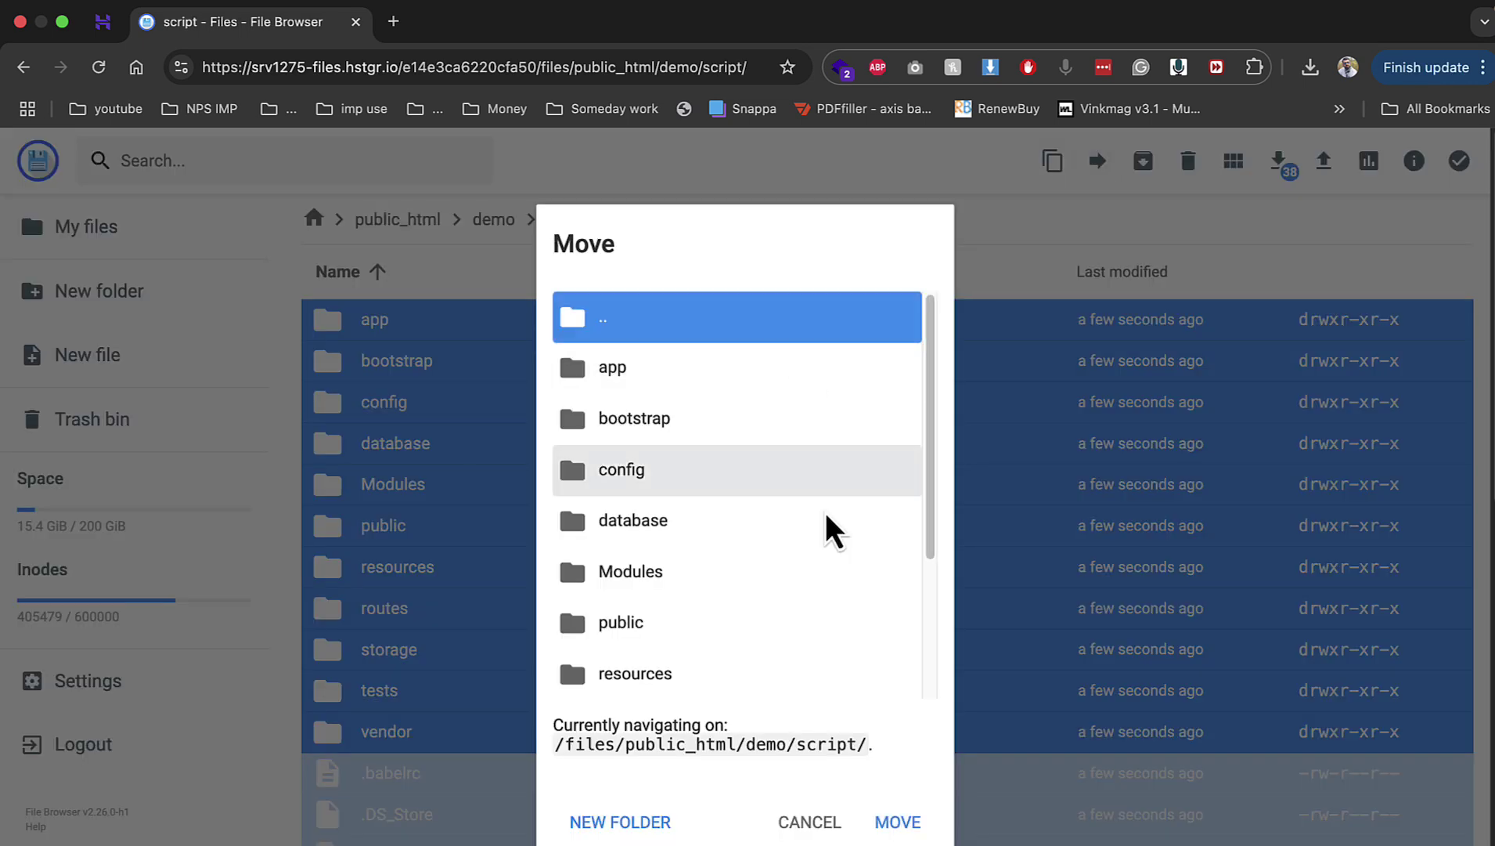
pyautogui.click(900, 822)
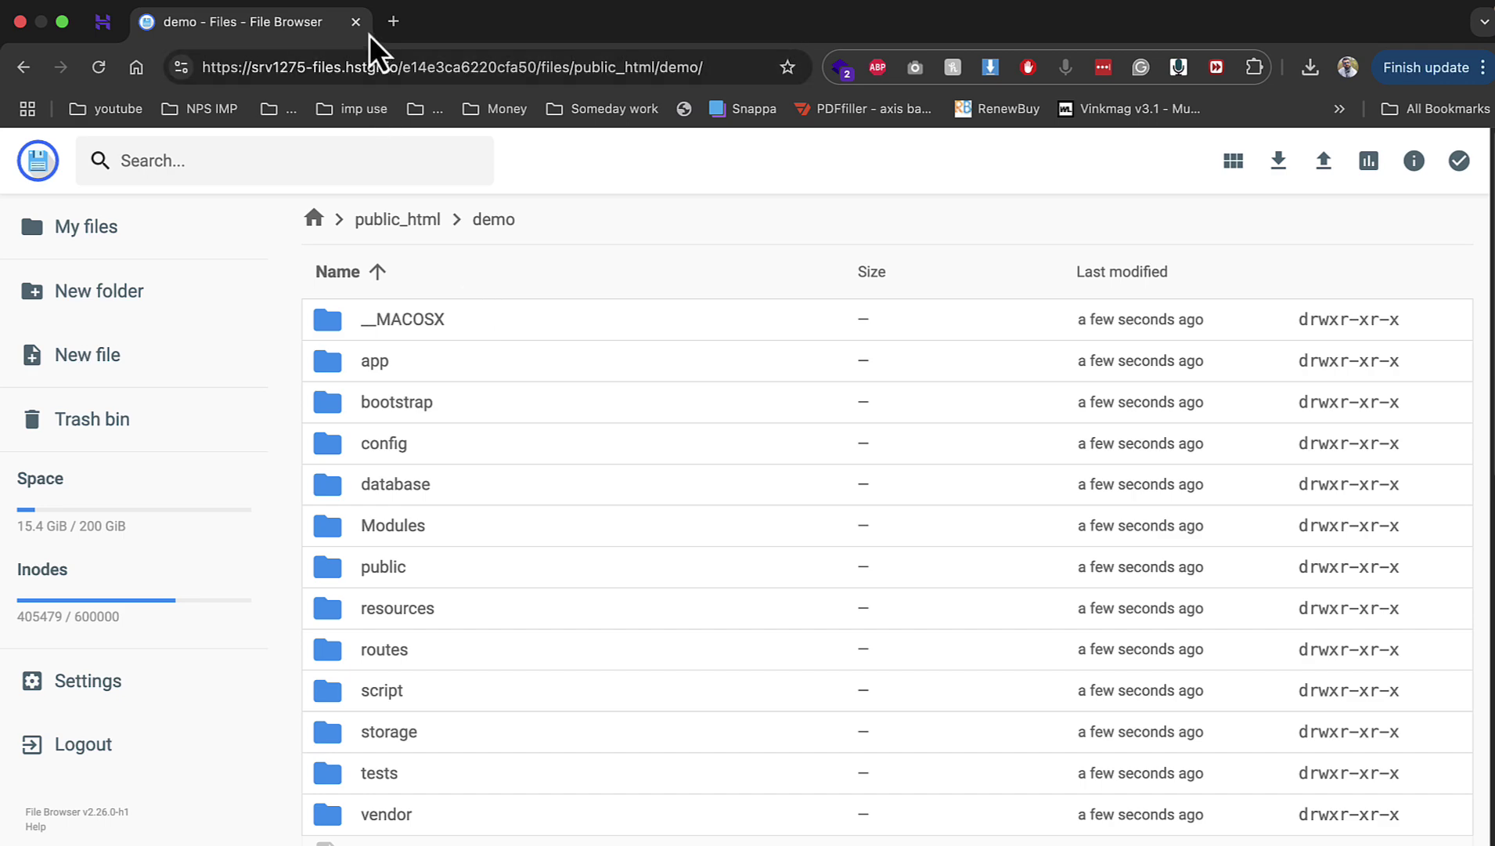
pyautogui.click(389, 26)
# Step: Load demo.englishwithsatishsir.com/public, compare required PHP 8.2 against 8.3.3, and open the installer
pyautogui.write('de')
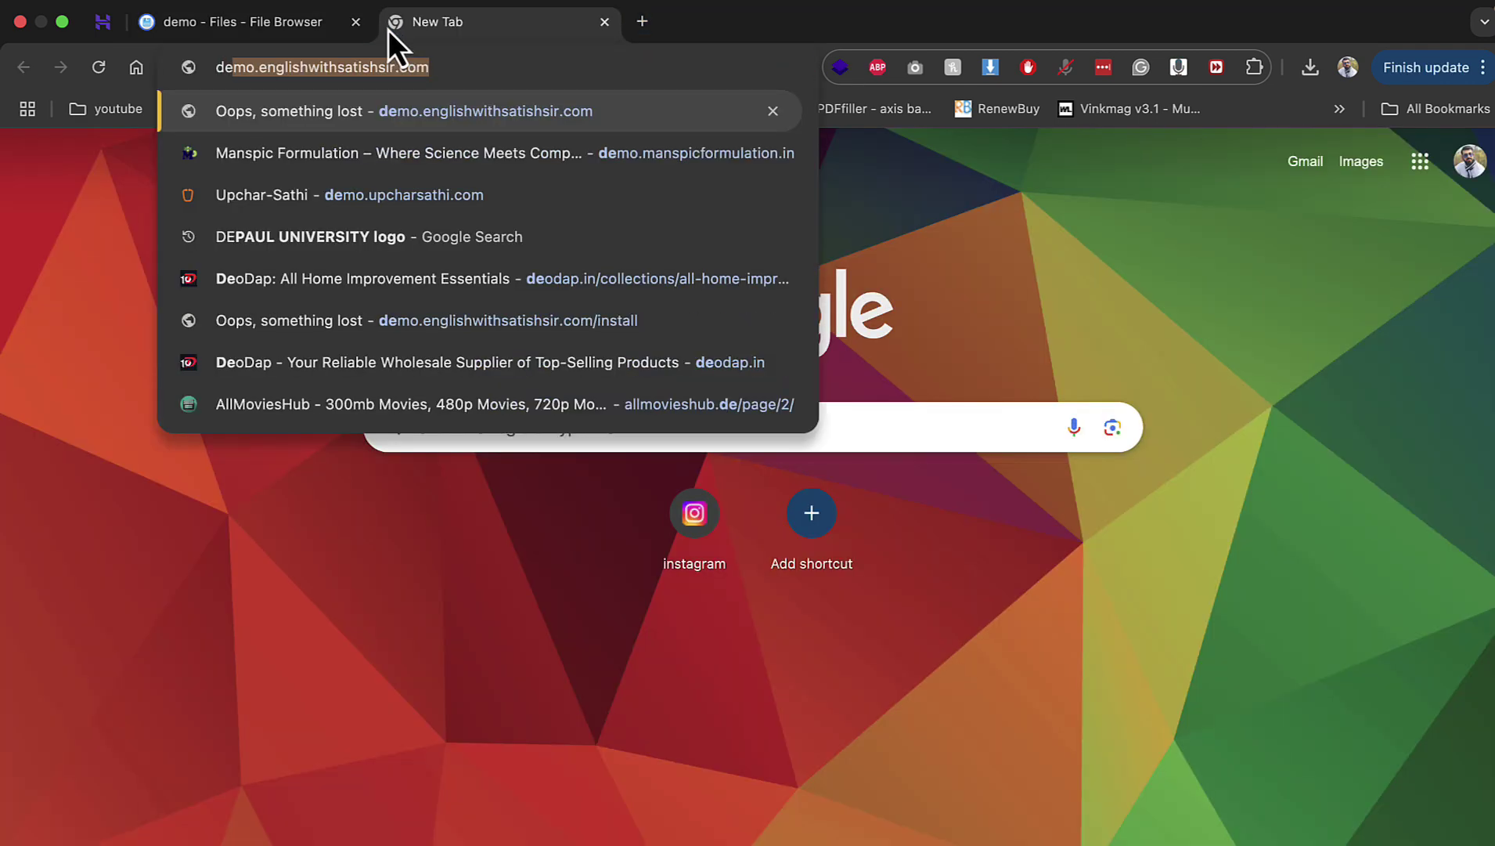
pyautogui.write('mo.englishwithsatishsir.com')
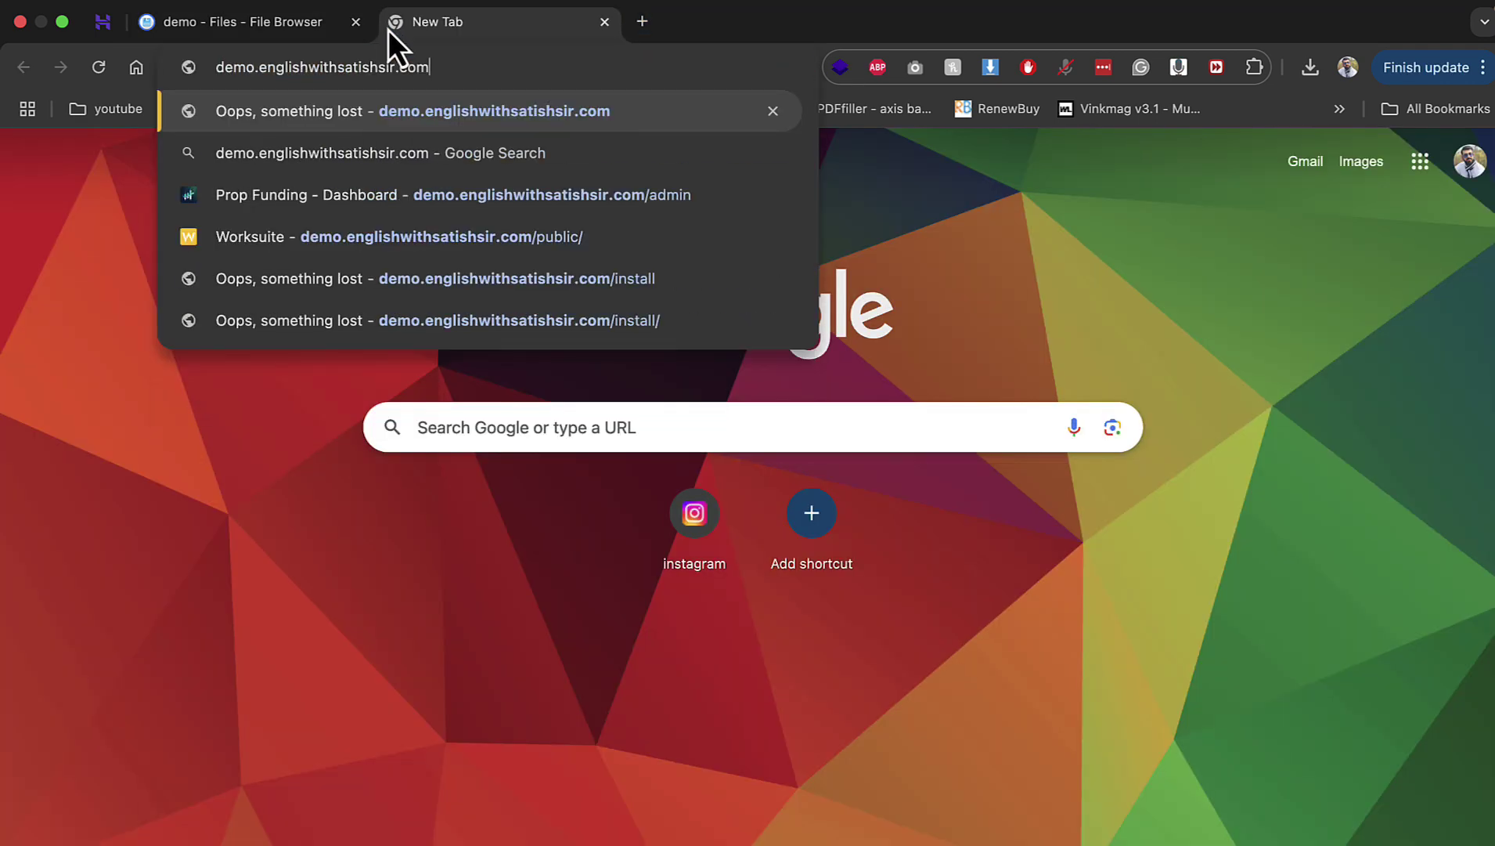
pyautogui.press('Return')
pyautogui.click(513, 68)
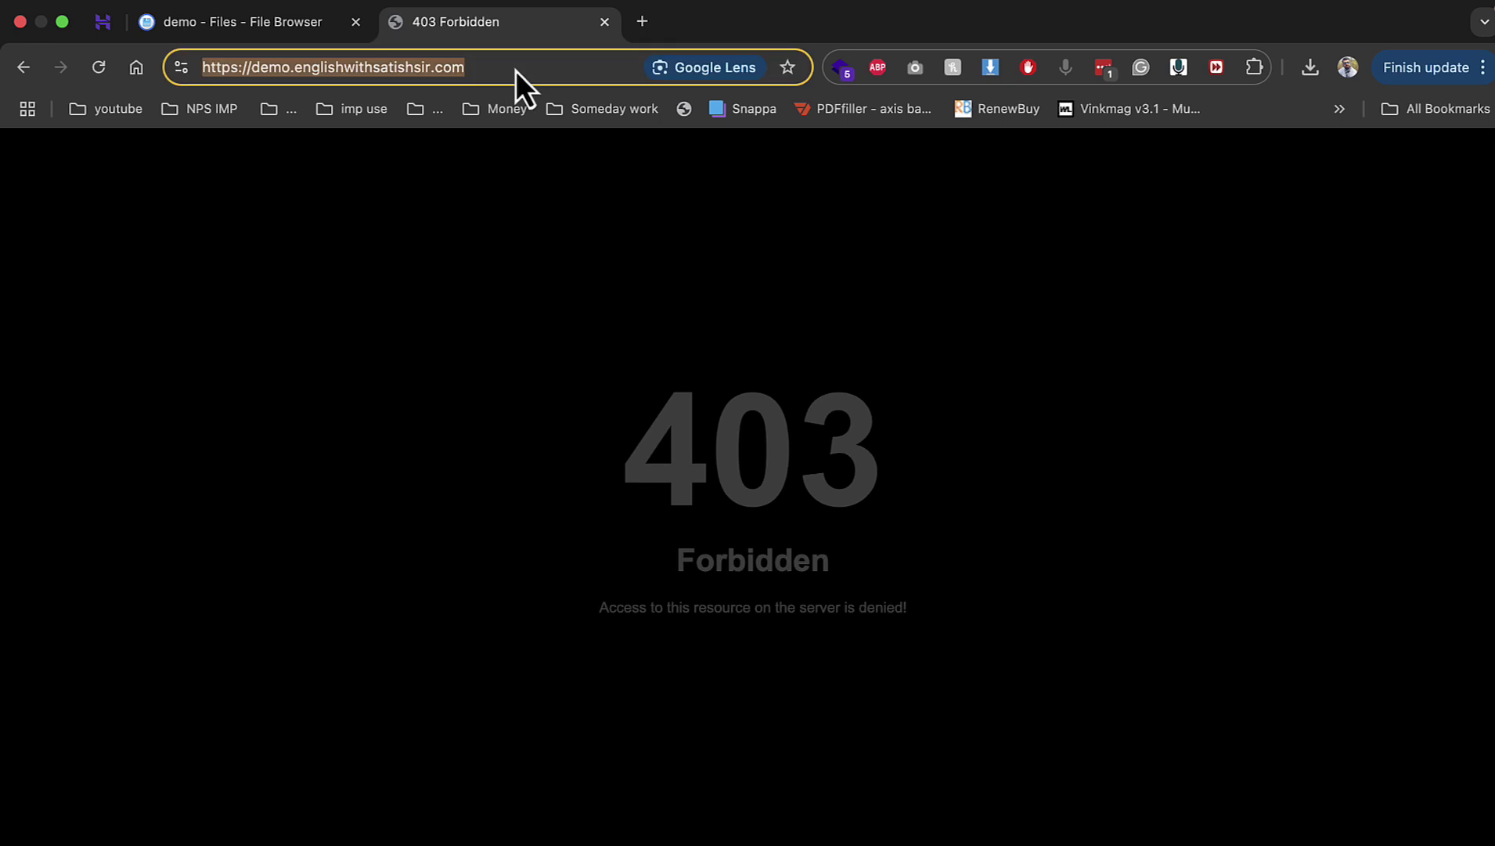
pyautogui.click(516, 71)
pyautogui.write('p')
pyautogui.press('Return')
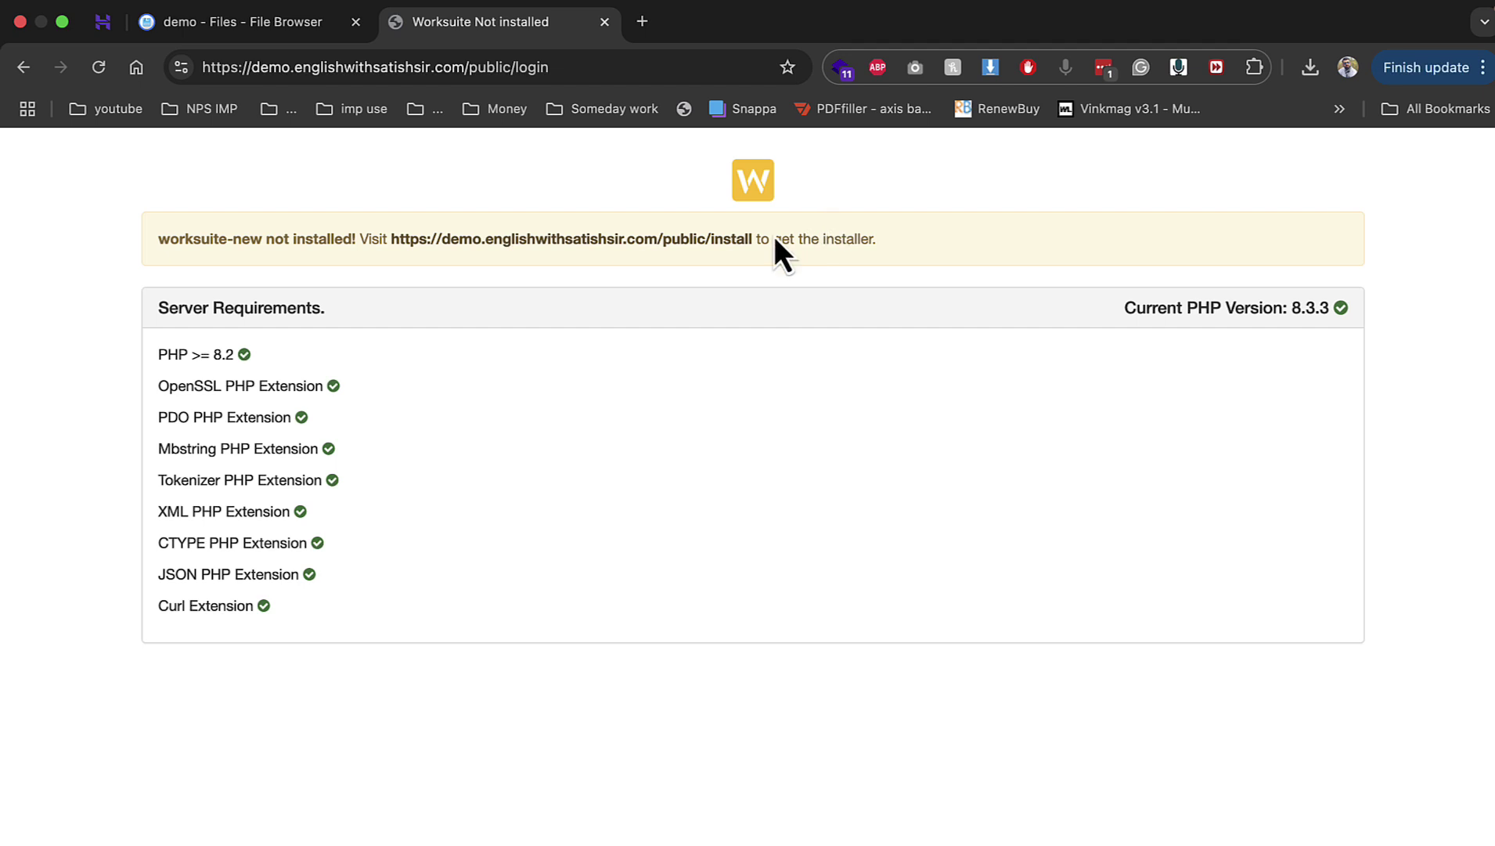
pyautogui.moveTo(169, 345); pyautogui.dragTo(234, 356)
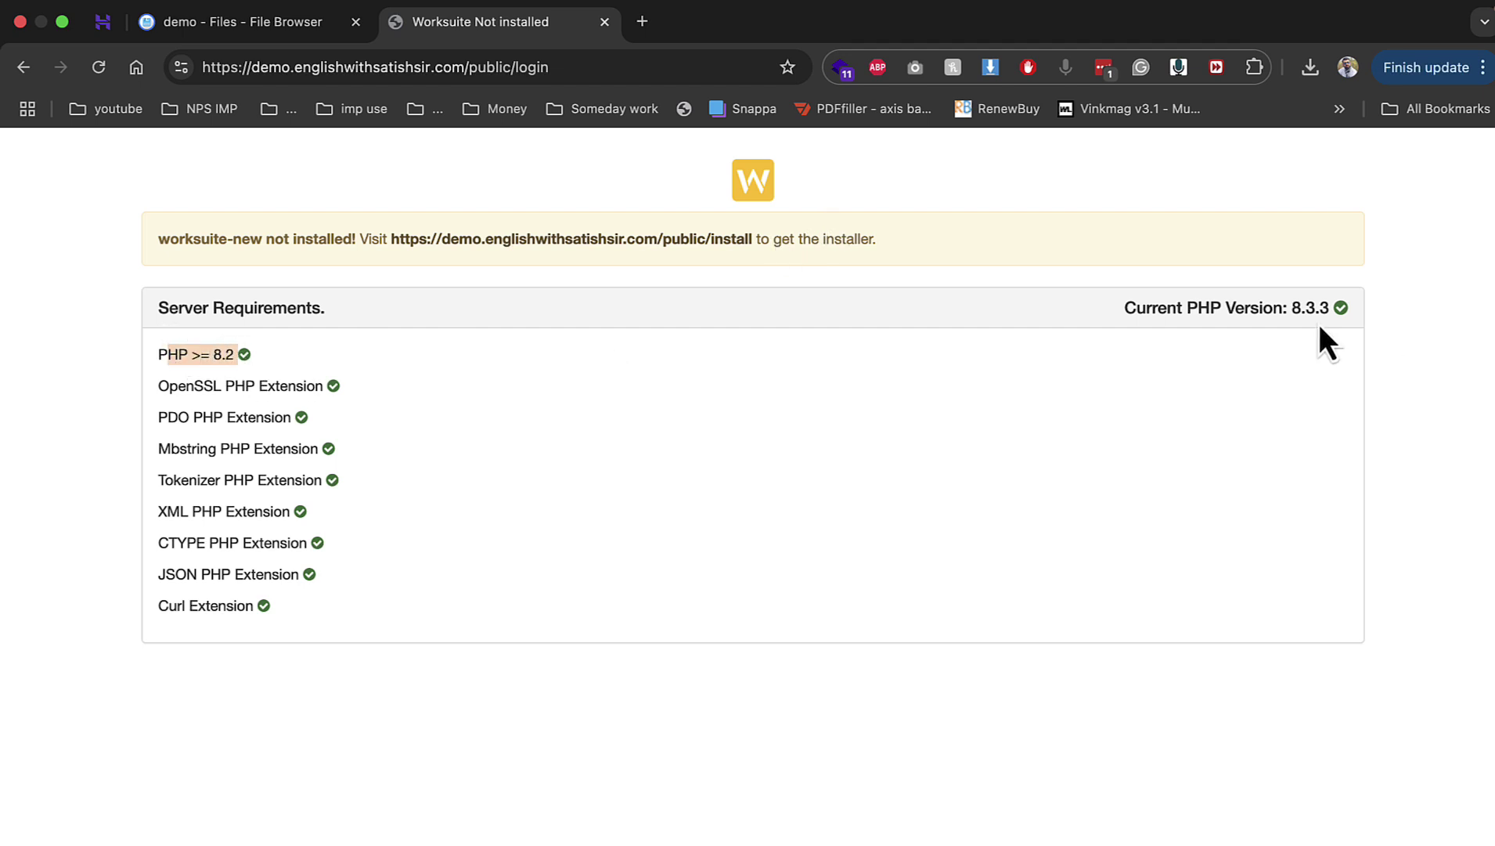
pyautogui.moveTo(1293, 310)
pyautogui.mouseDown()
pyautogui.moveTo(1345, 334)
pyautogui.moveTo(1322, 313)
pyautogui.mouseUp()
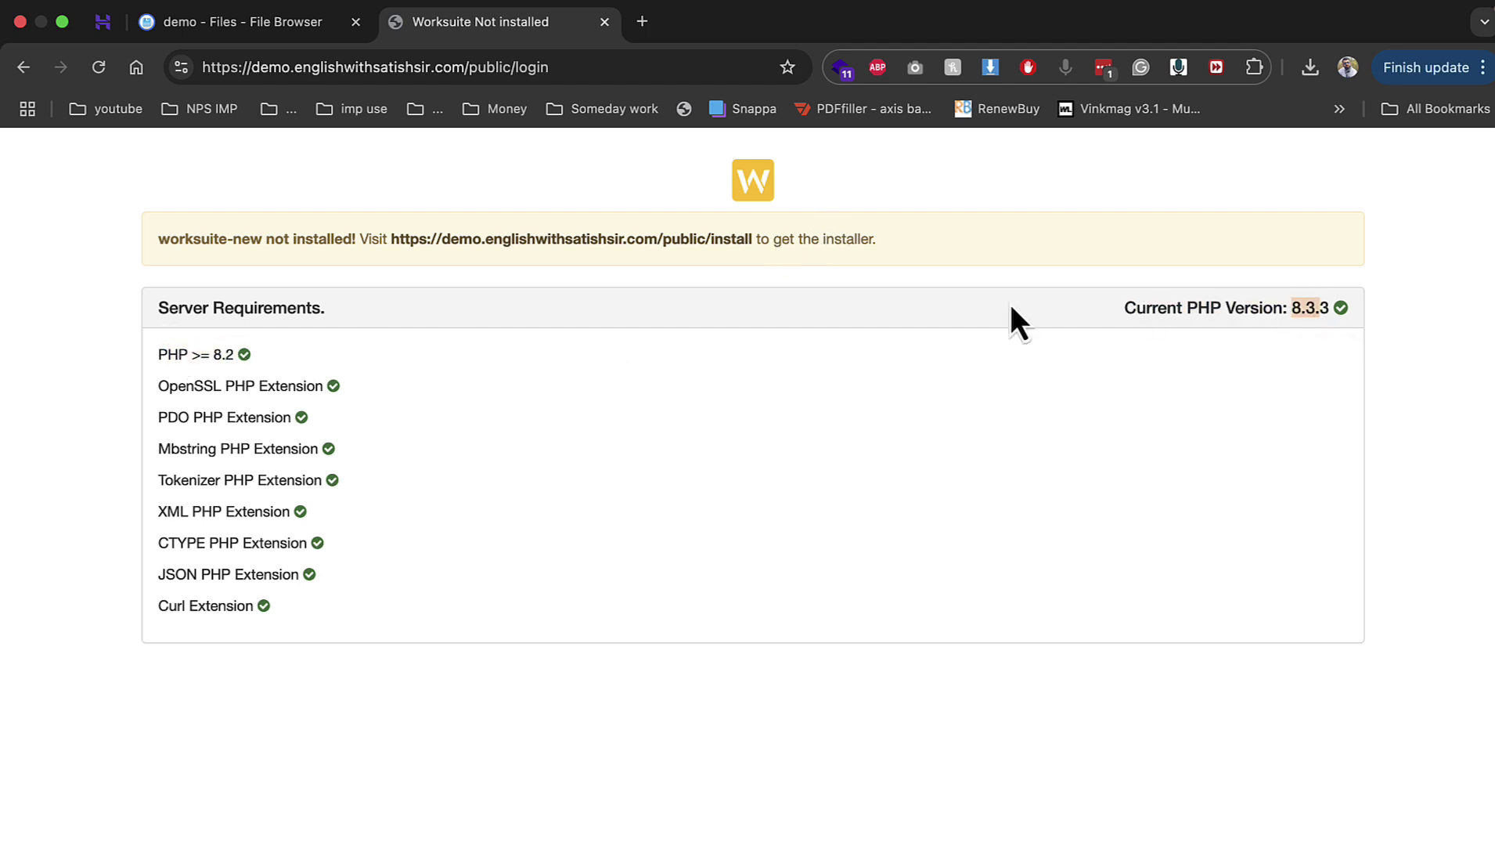
pyautogui.click(727, 249)
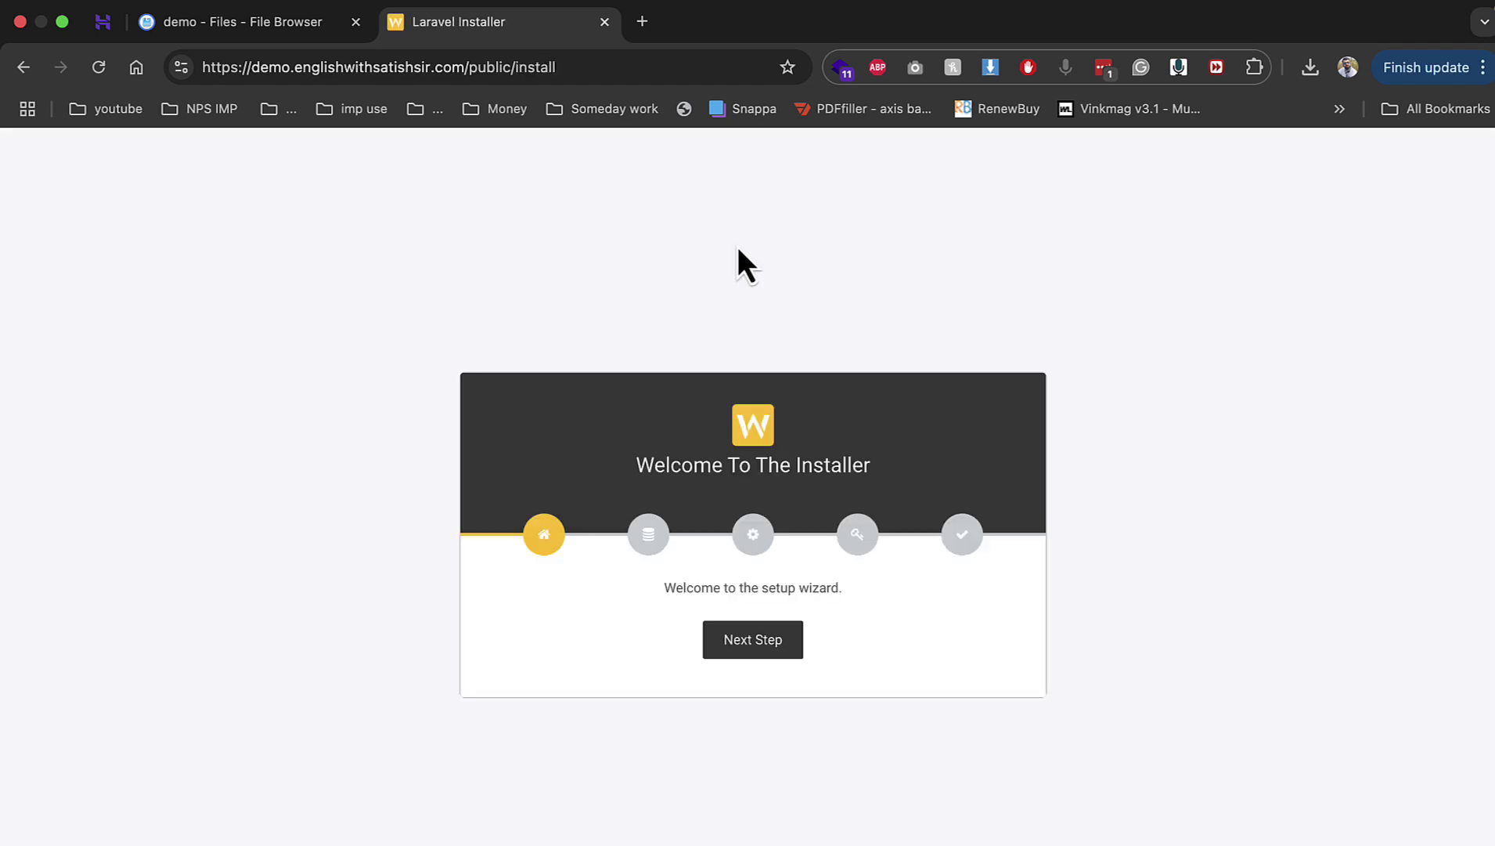
# Step: Reach the installer's database step and copy the demo1 name from hPanel's database list
pyautogui.click(763, 639)
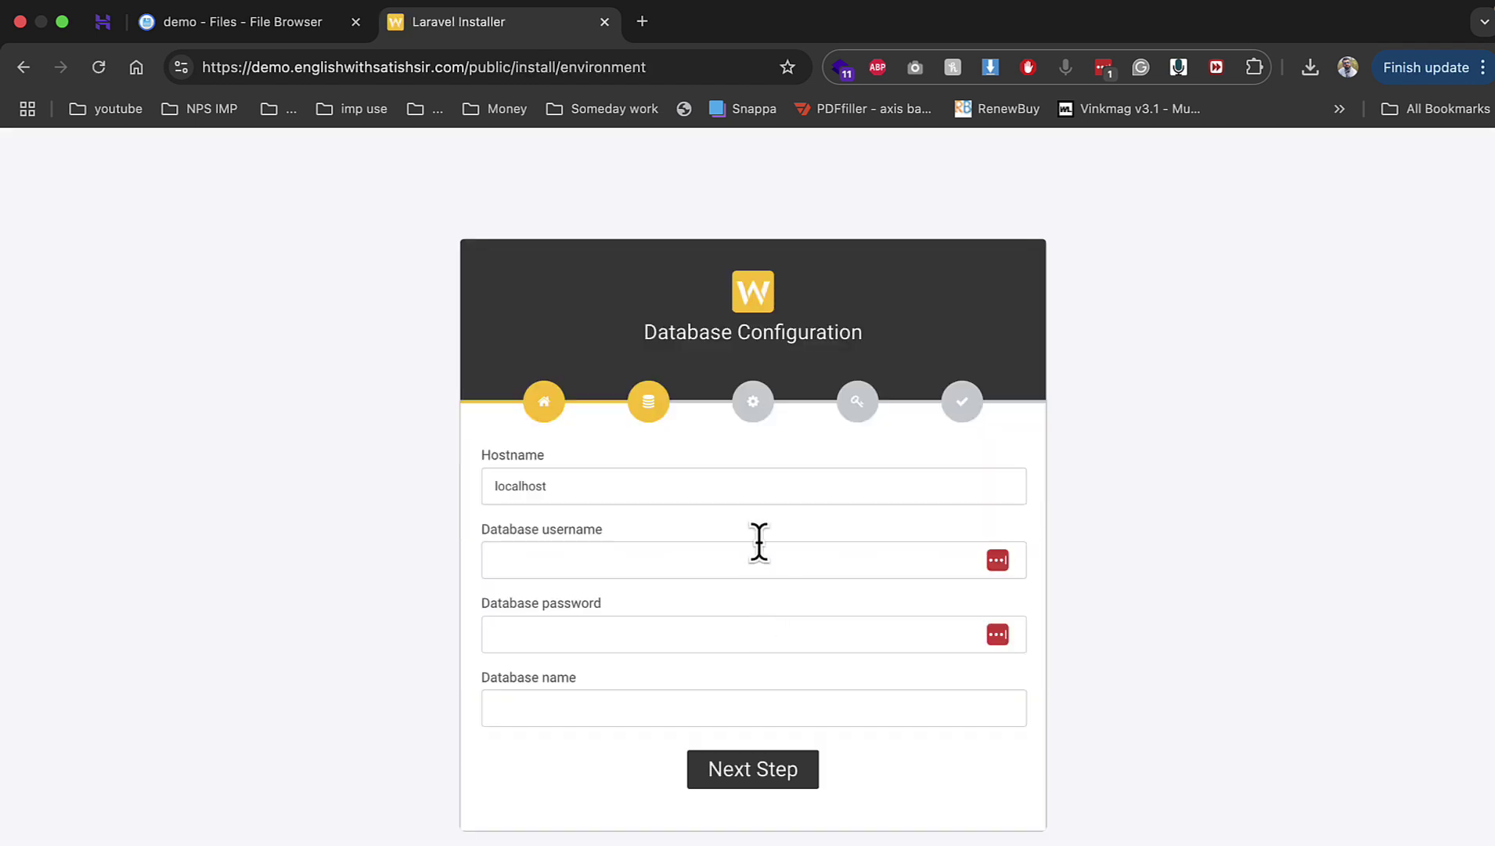
pyautogui.click(119, 33)
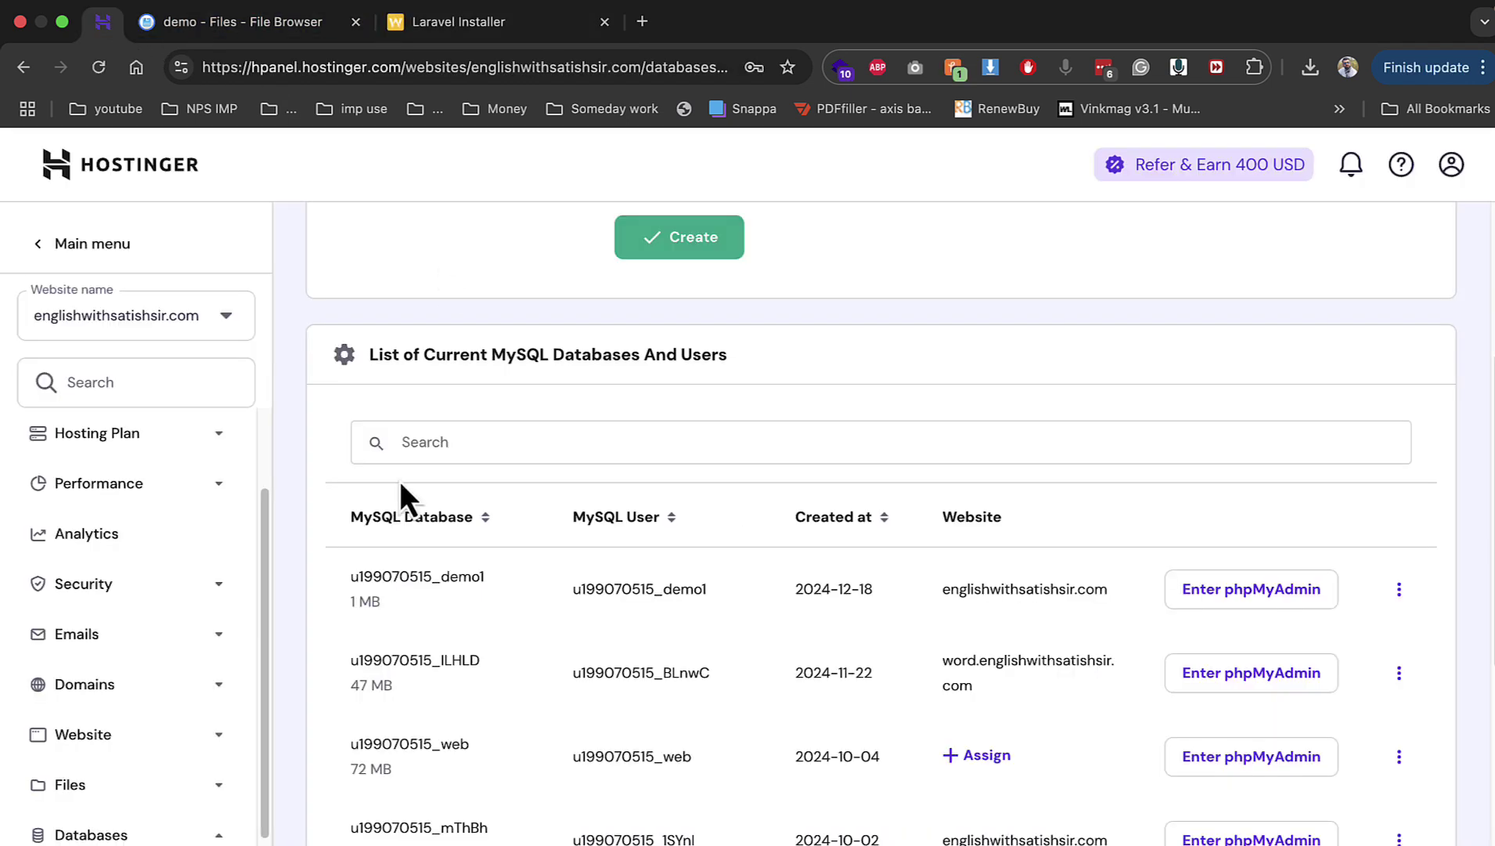
pyautogui.doubleClick(407, 577)
pyautogui.press('super+c')
pyautogui.click(486, 45)
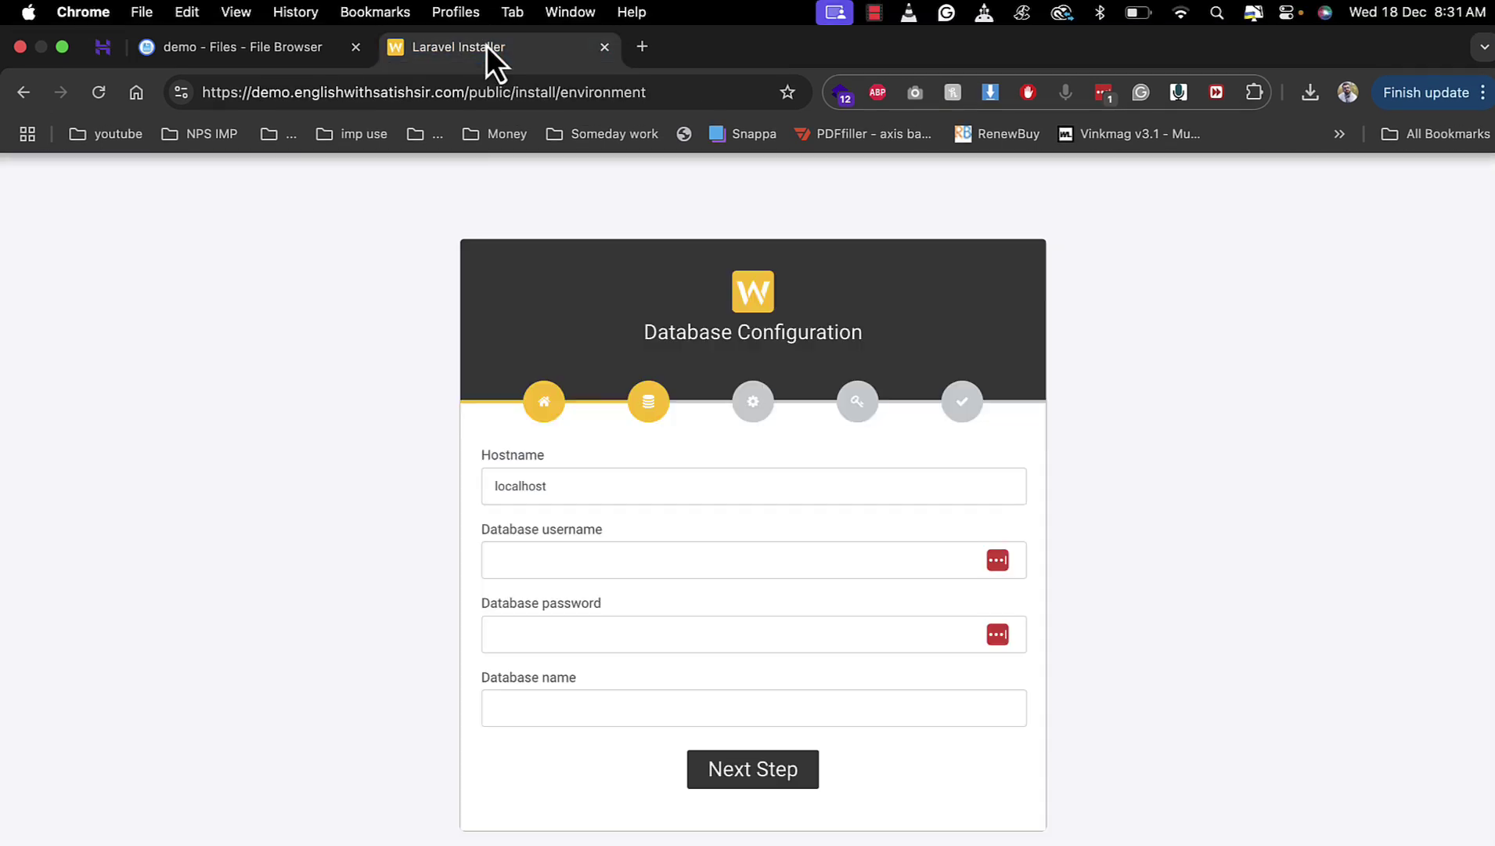
# Step: Enter demo1 as database username and name plus the password, then continue to Permissions
pyautogui.click(672, 560)
pyautogui.press('super+v')
pyautogui.click(610, 698)
pyautogui.press('super+v')
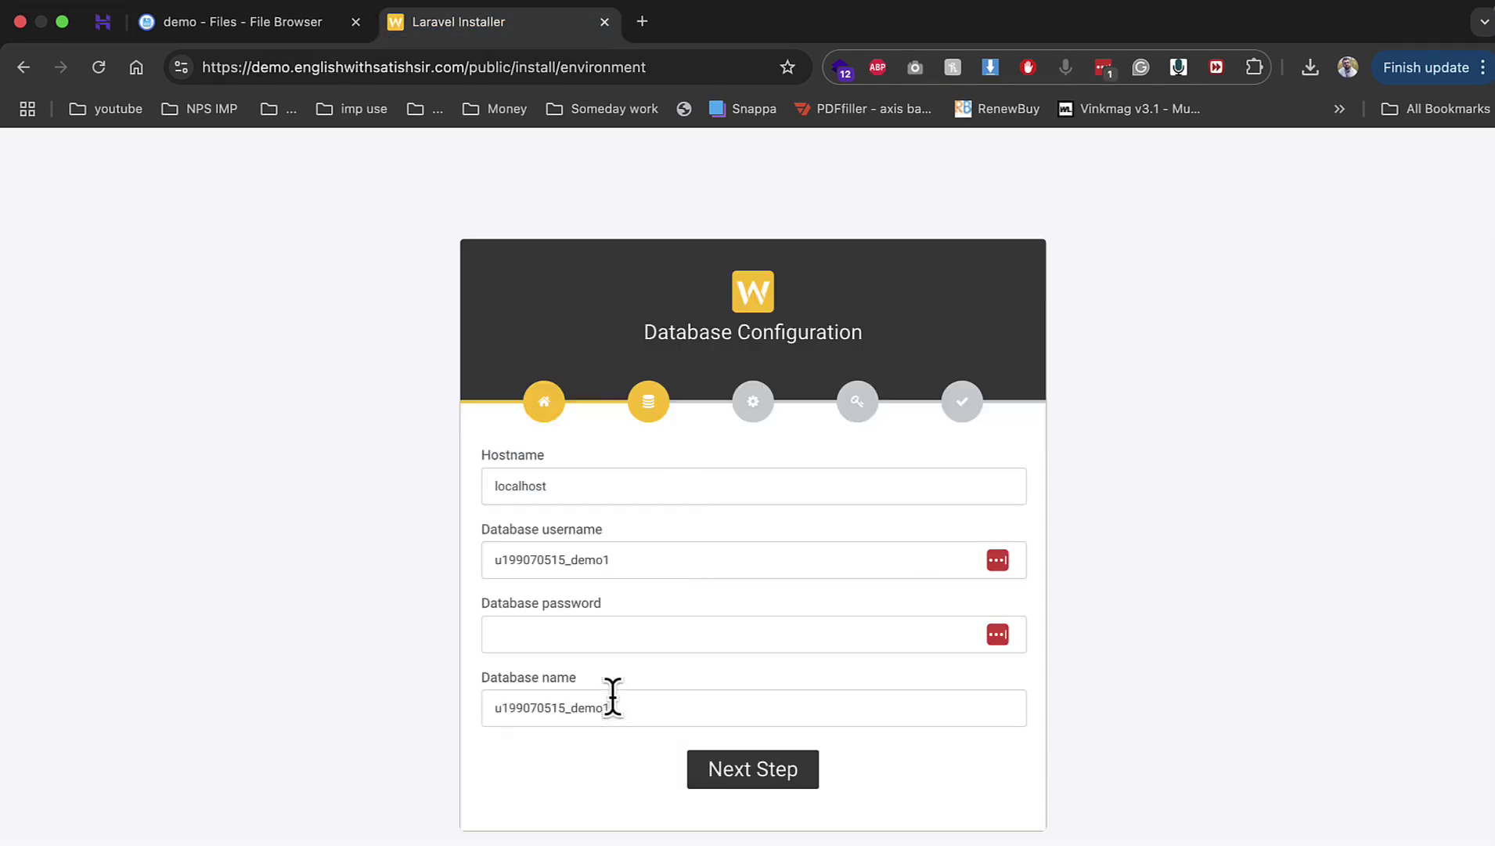
pyautogui.click(605, 627)
pyautogui.press('Escape')
pyautogui.write('••••••')
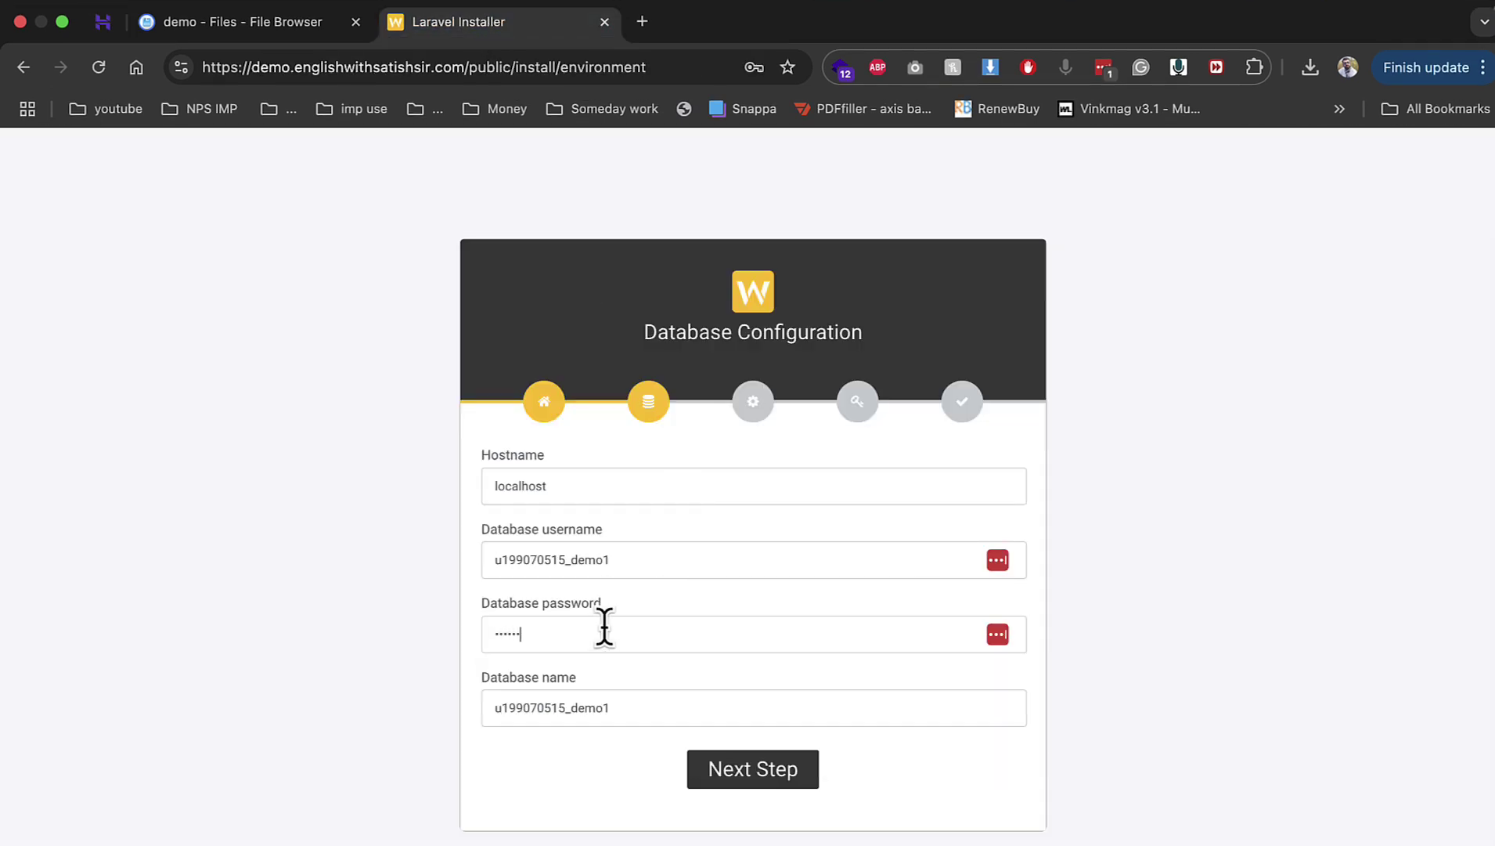
pyautogui.click(783, 771)
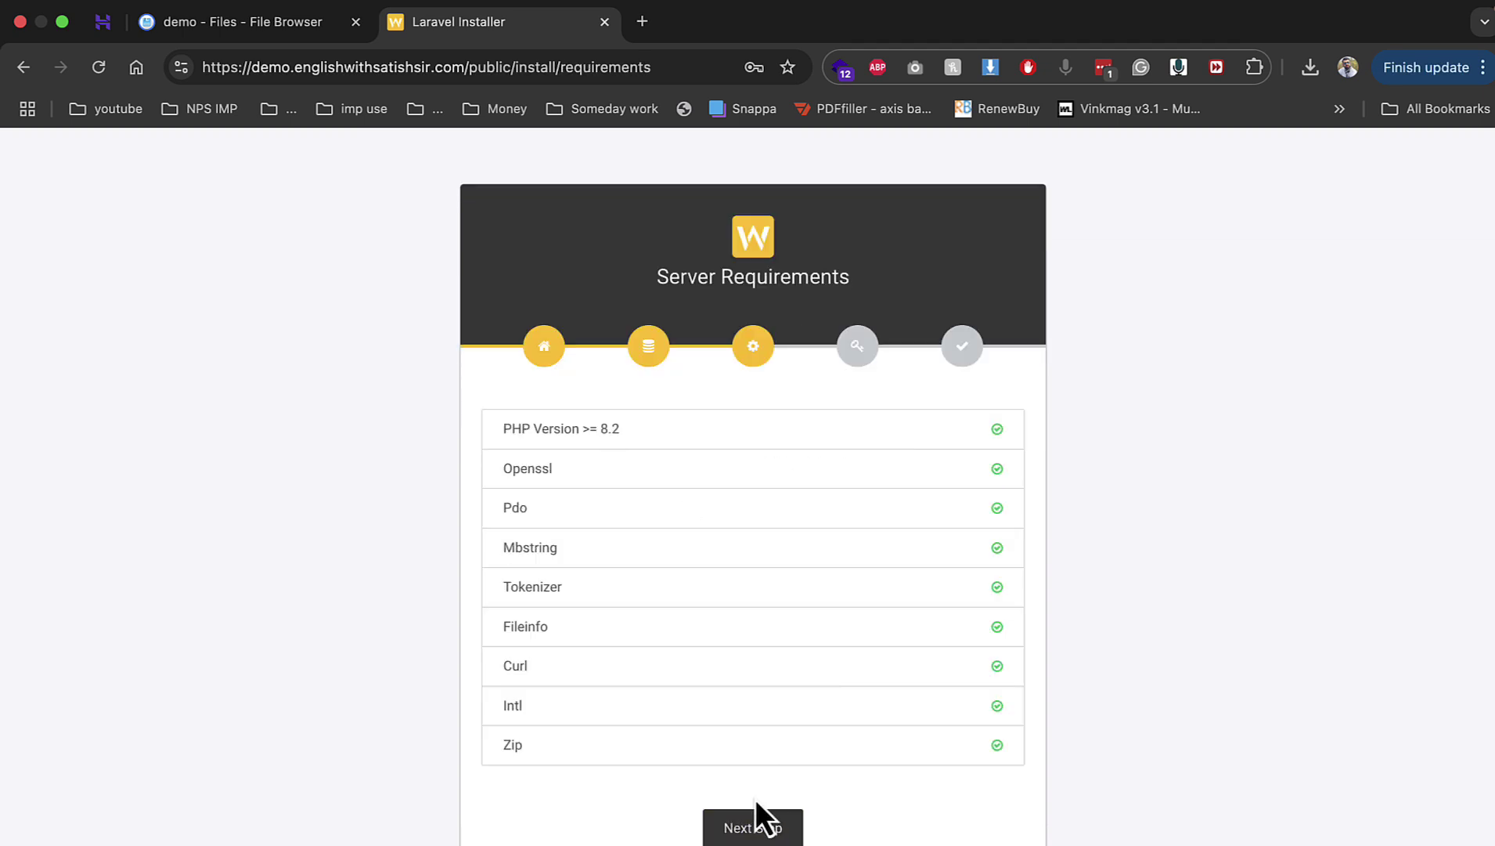
pyautogui.click(761, 828)
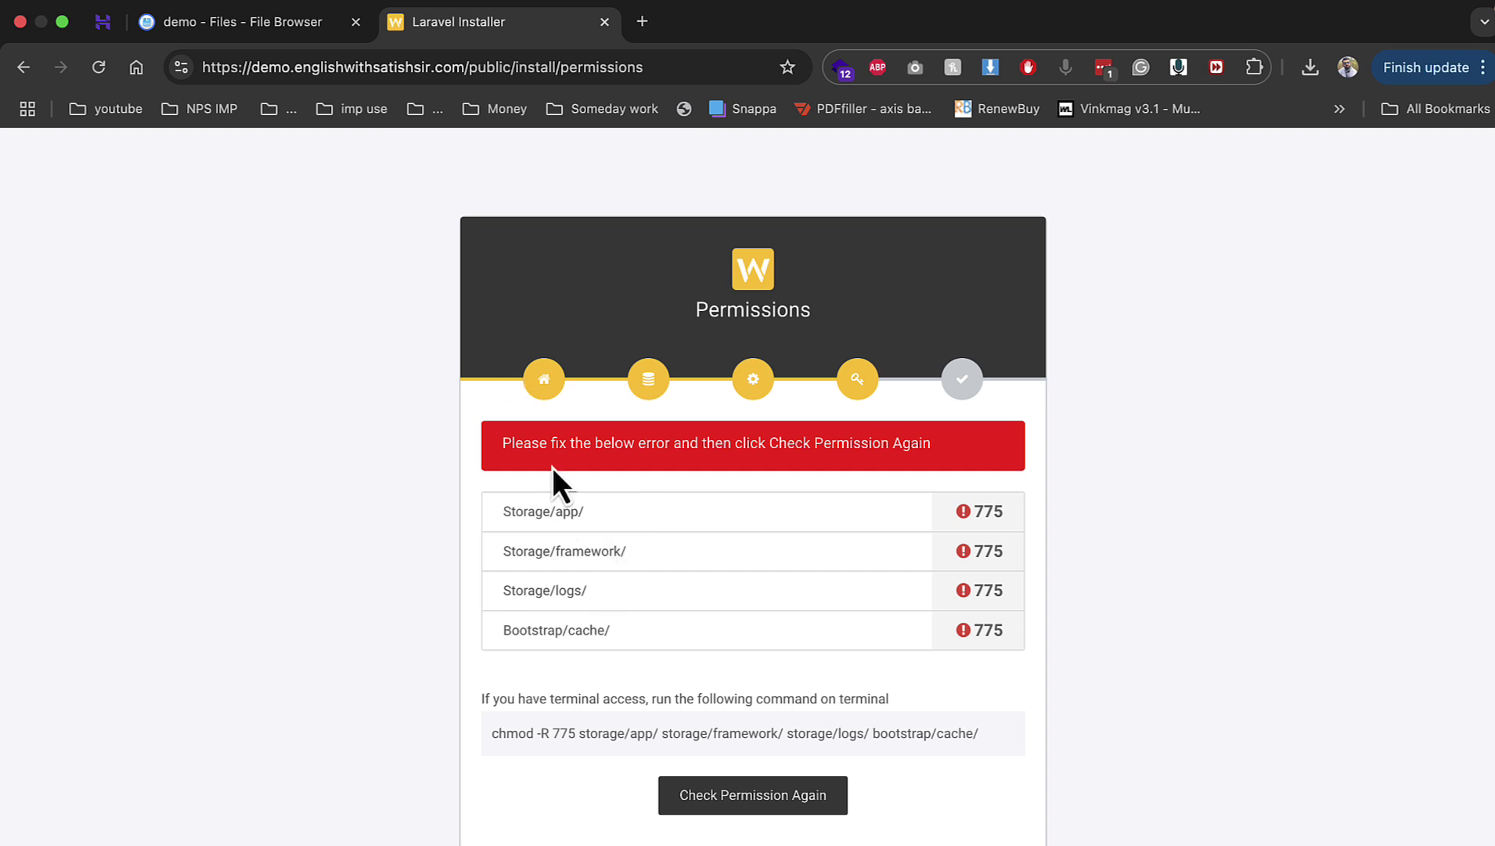
# Step: Give the bootstrap/cache folder group and others write access (777)
pyautogui.click(238, 22)
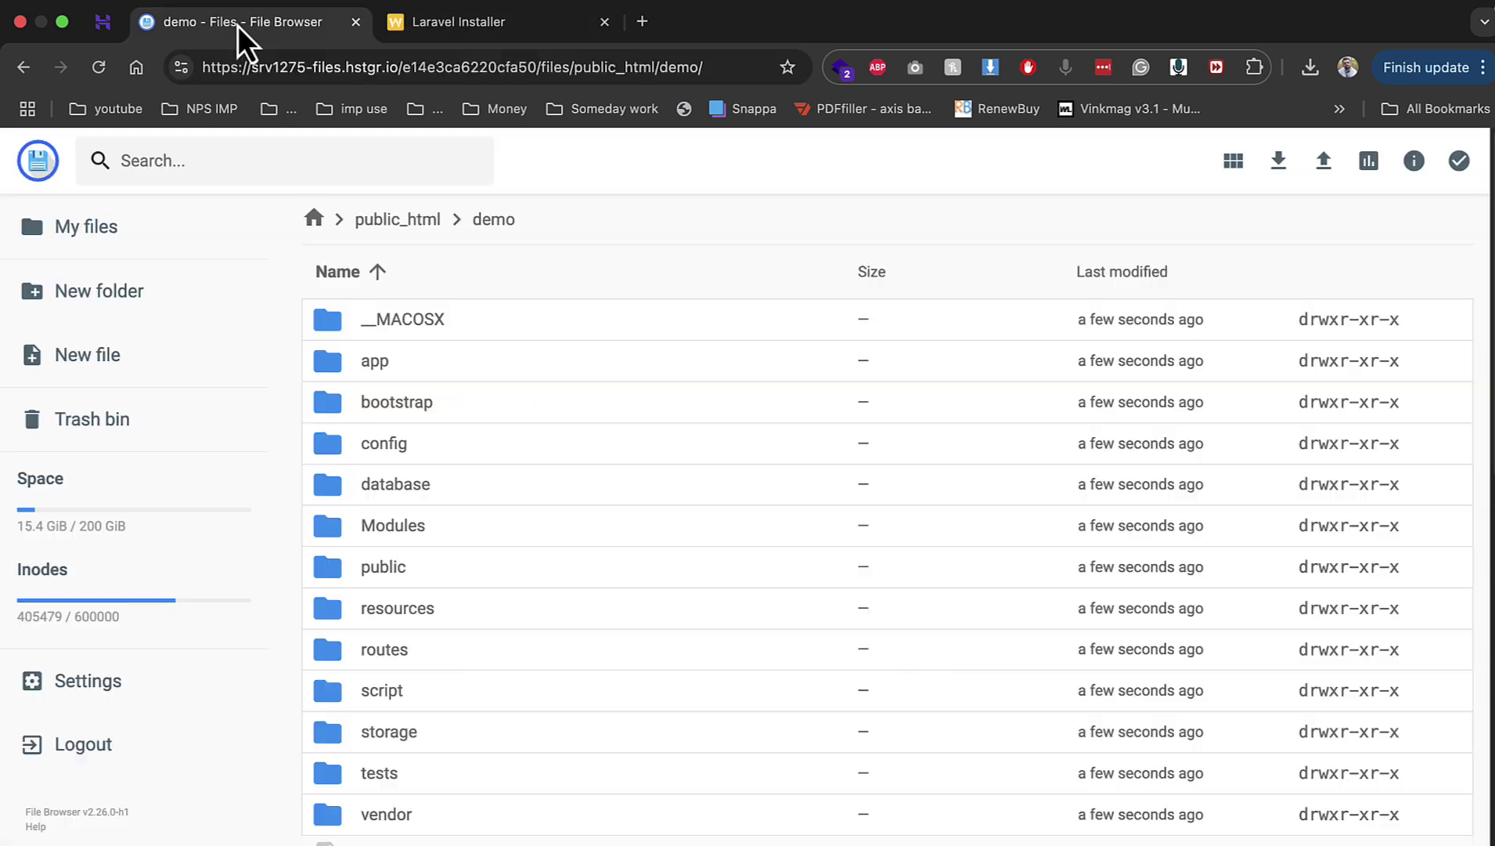
pyautogui.doubleClick(408, 395)
pyautogui.rightClick(399, 317)
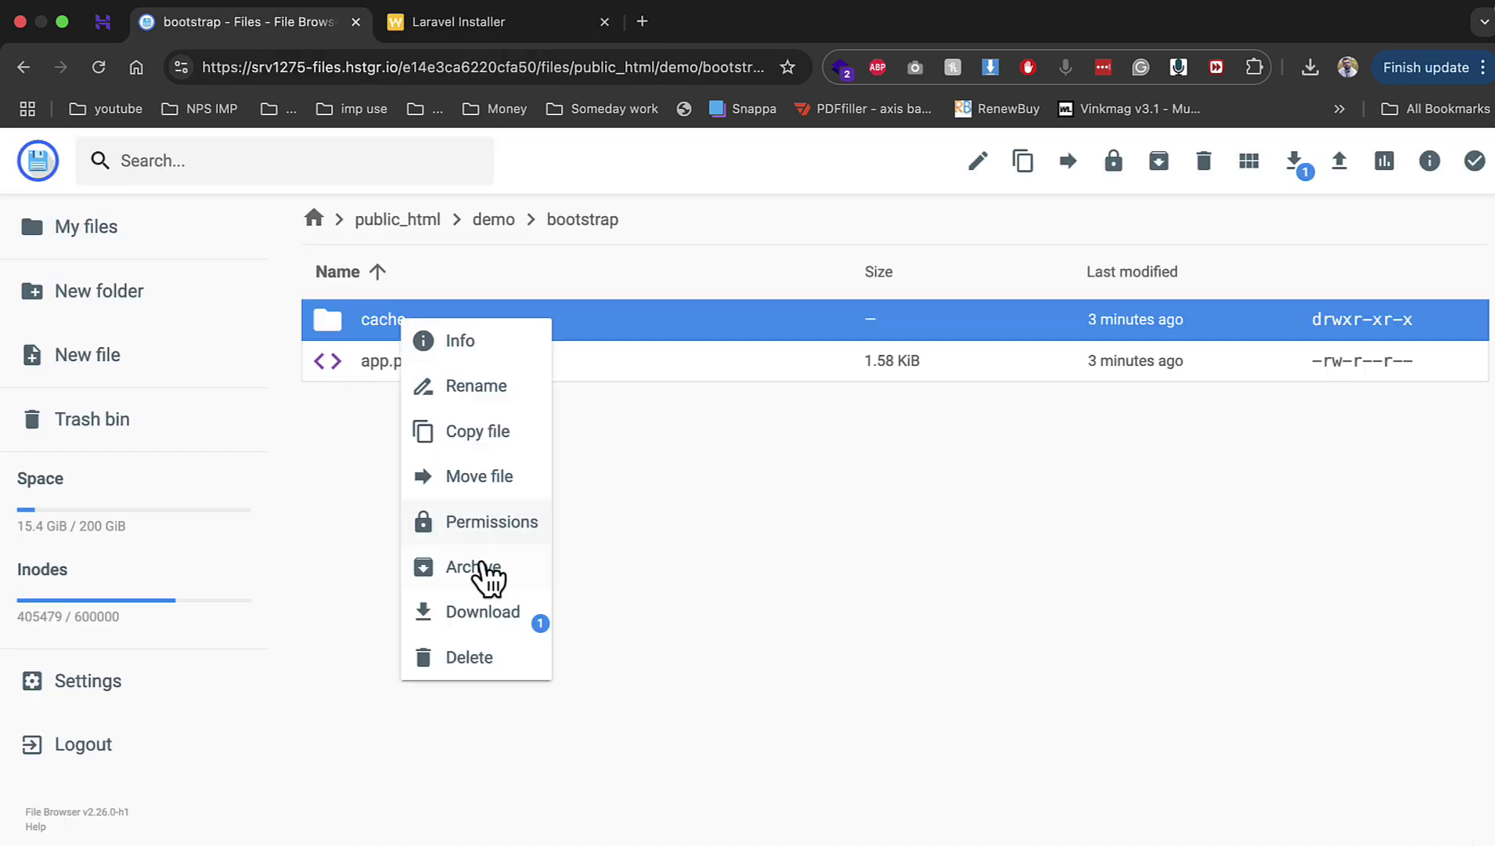
pyautogui.click(492, 522)
pyautogui.click(750, 486)
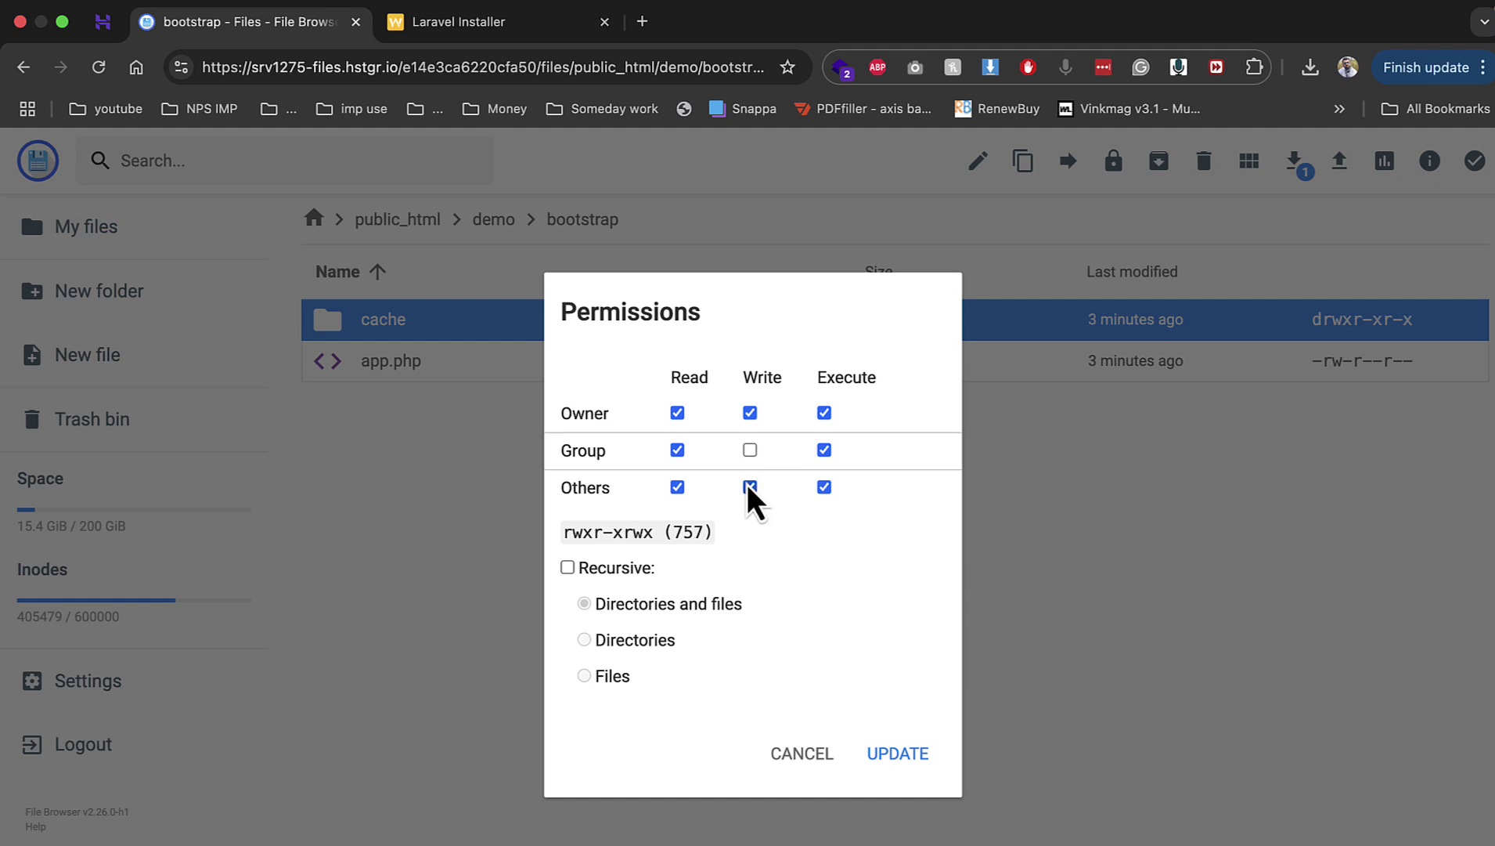
pyautogui.click(752, 453)
pyautogui.click(897, 753)
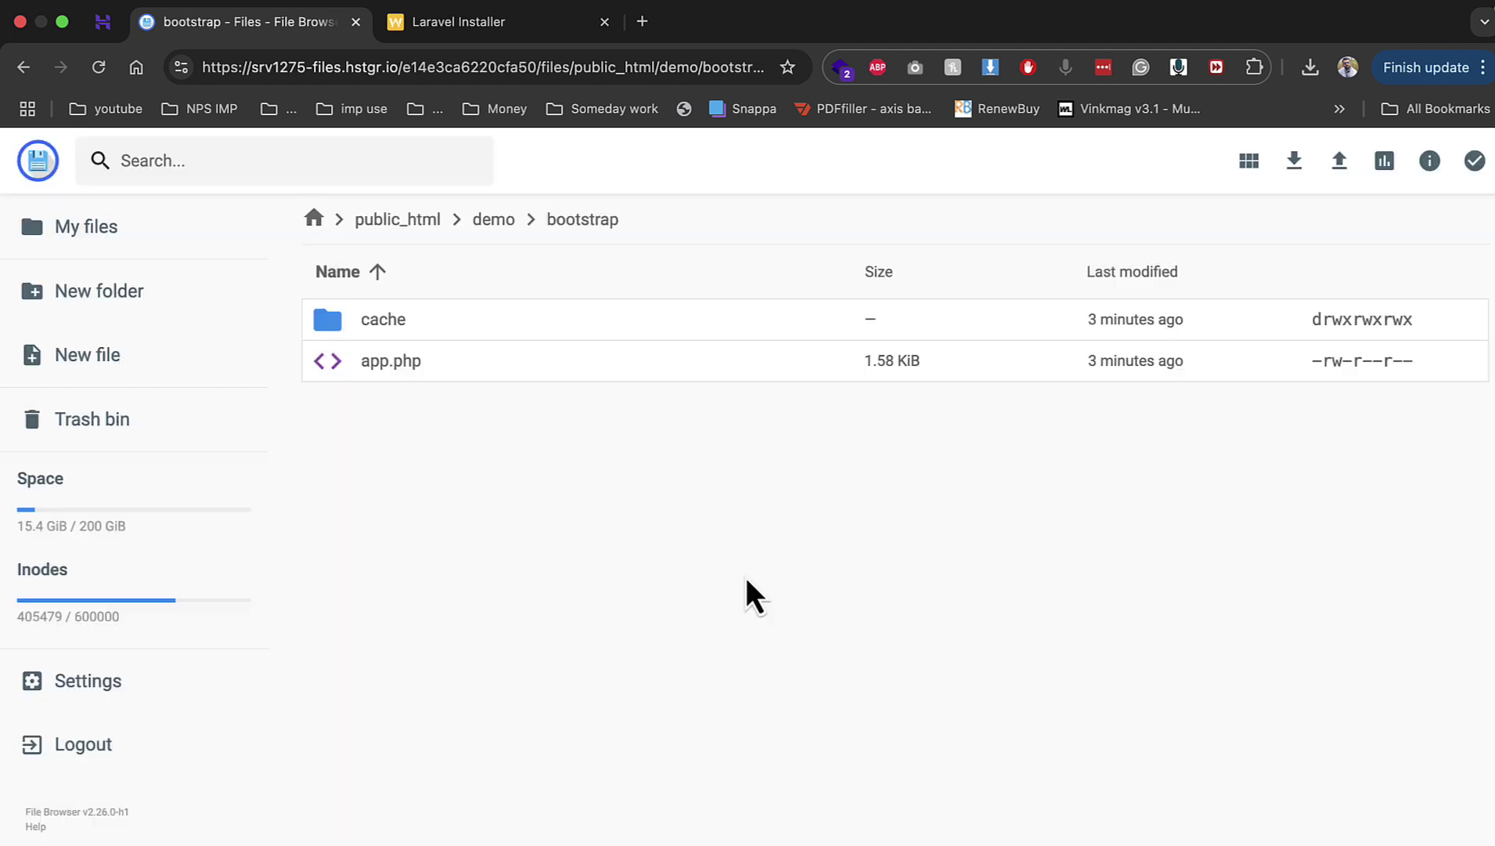
pyautogui.click(515, 225)
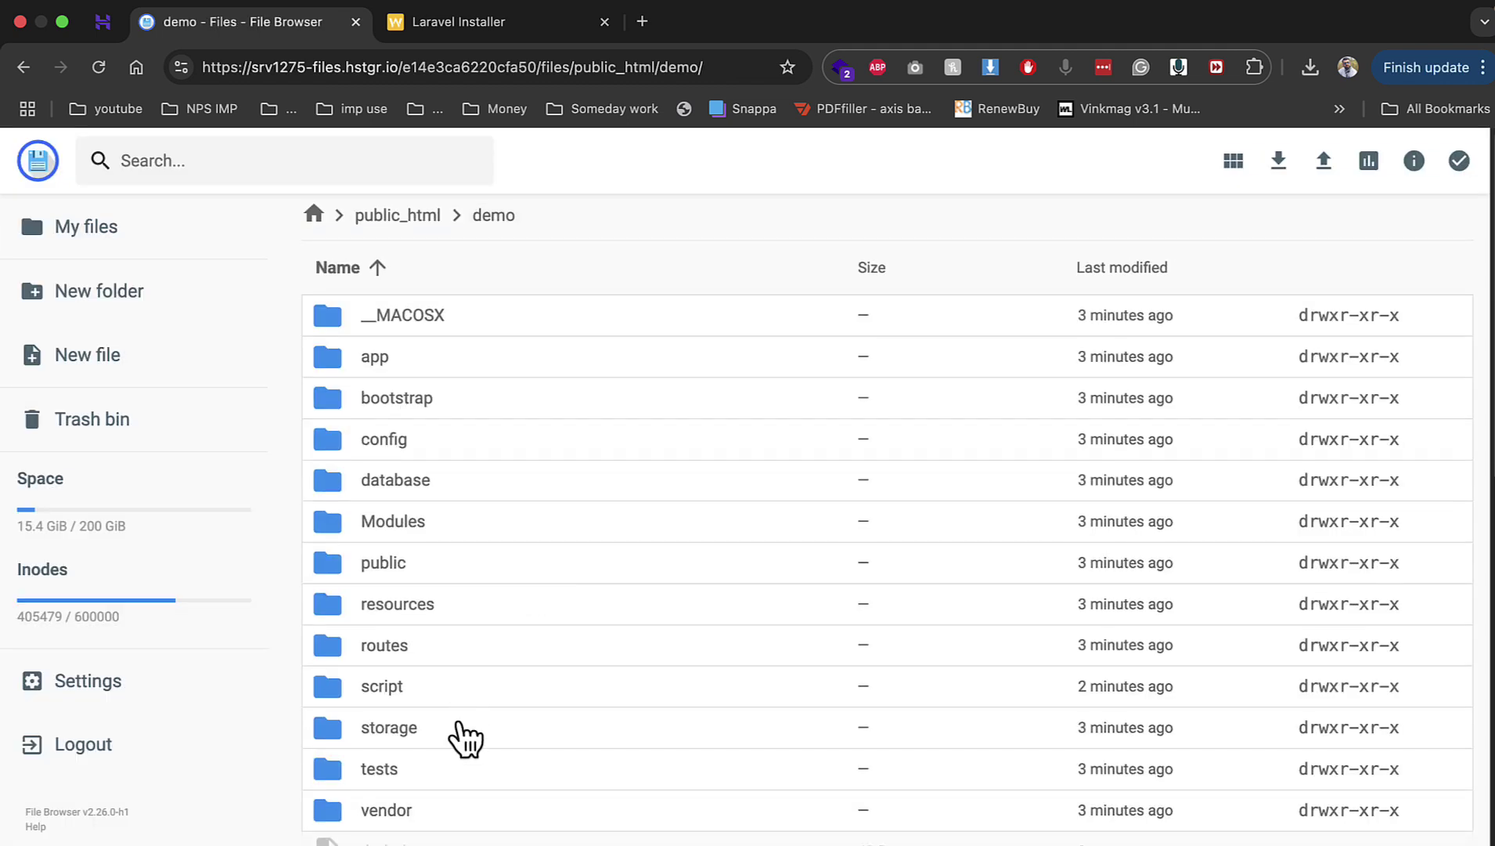
# Step: Set the storage and storage/app folders to 777 with group and others write access
pyautogui.rightClick(463, 728)
pyautogui.click(548, 845)
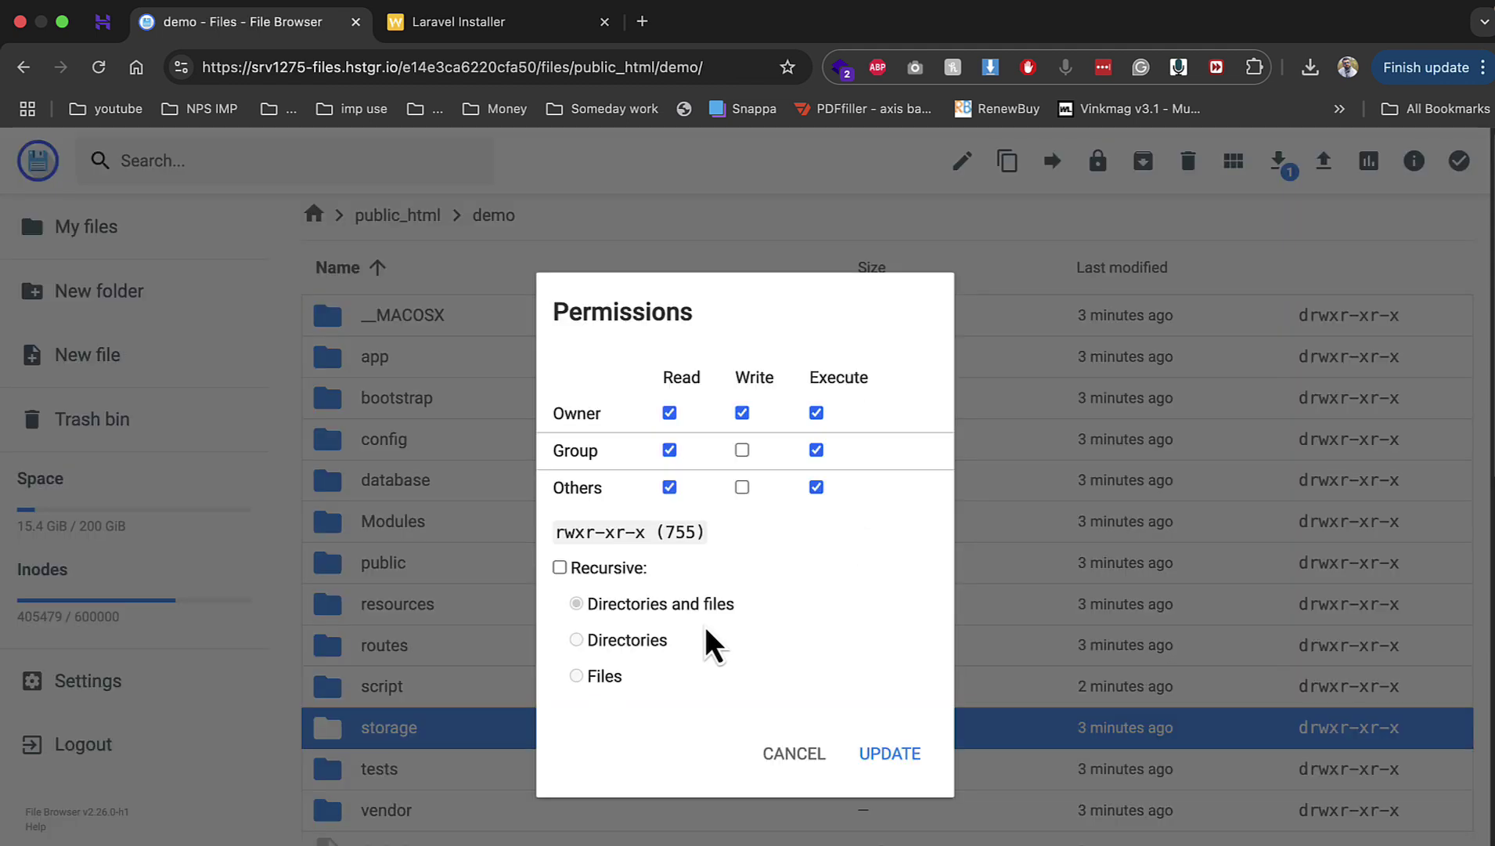
pyautogui.click(747, 452)
pyautogui.click(747, 485)
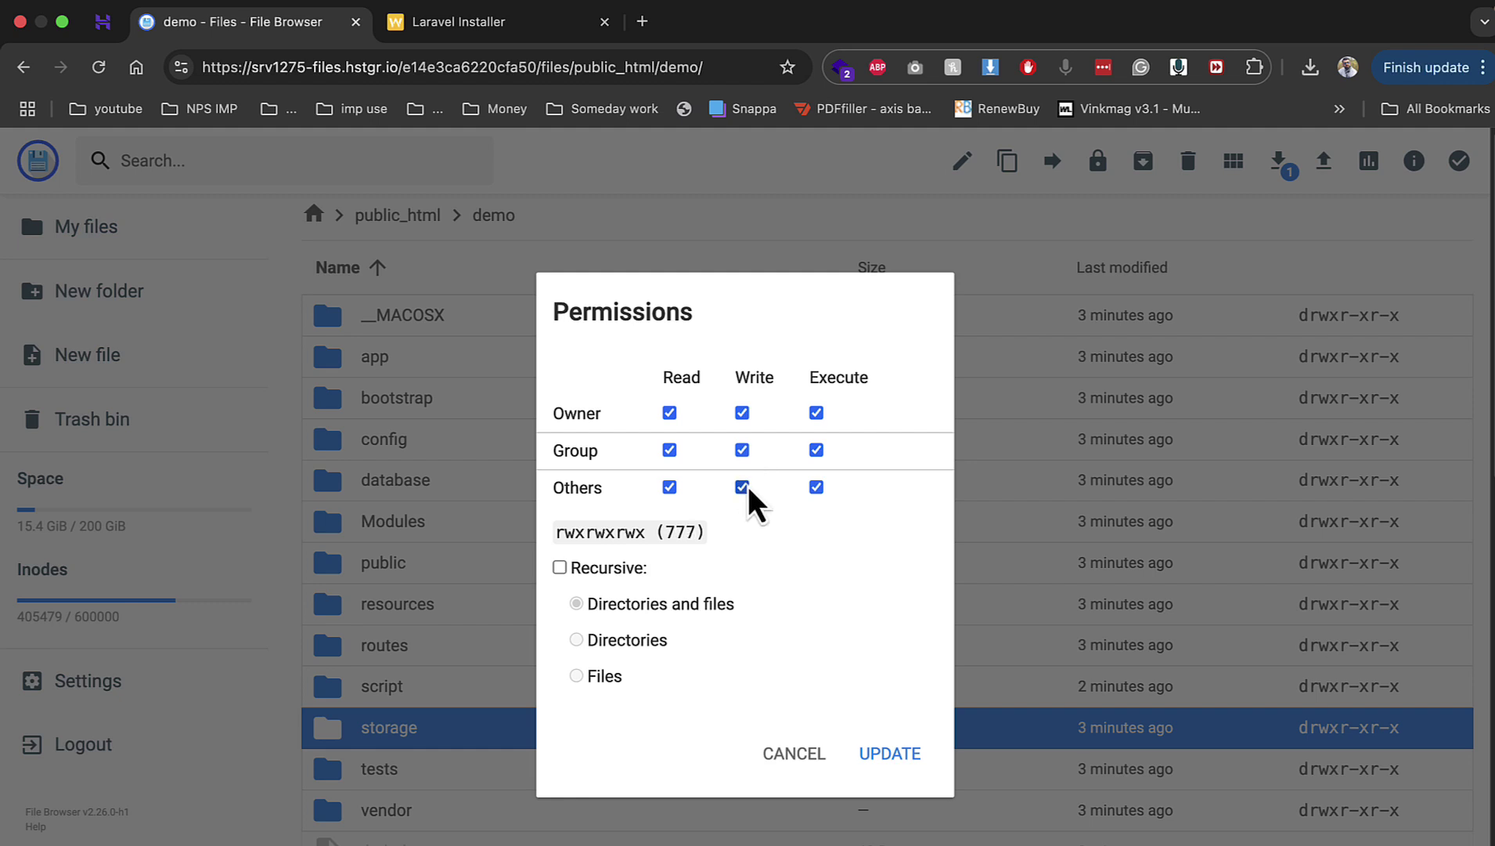
pyautogui.click(891, 758)
pyautogui.doubleClick(450, 739)
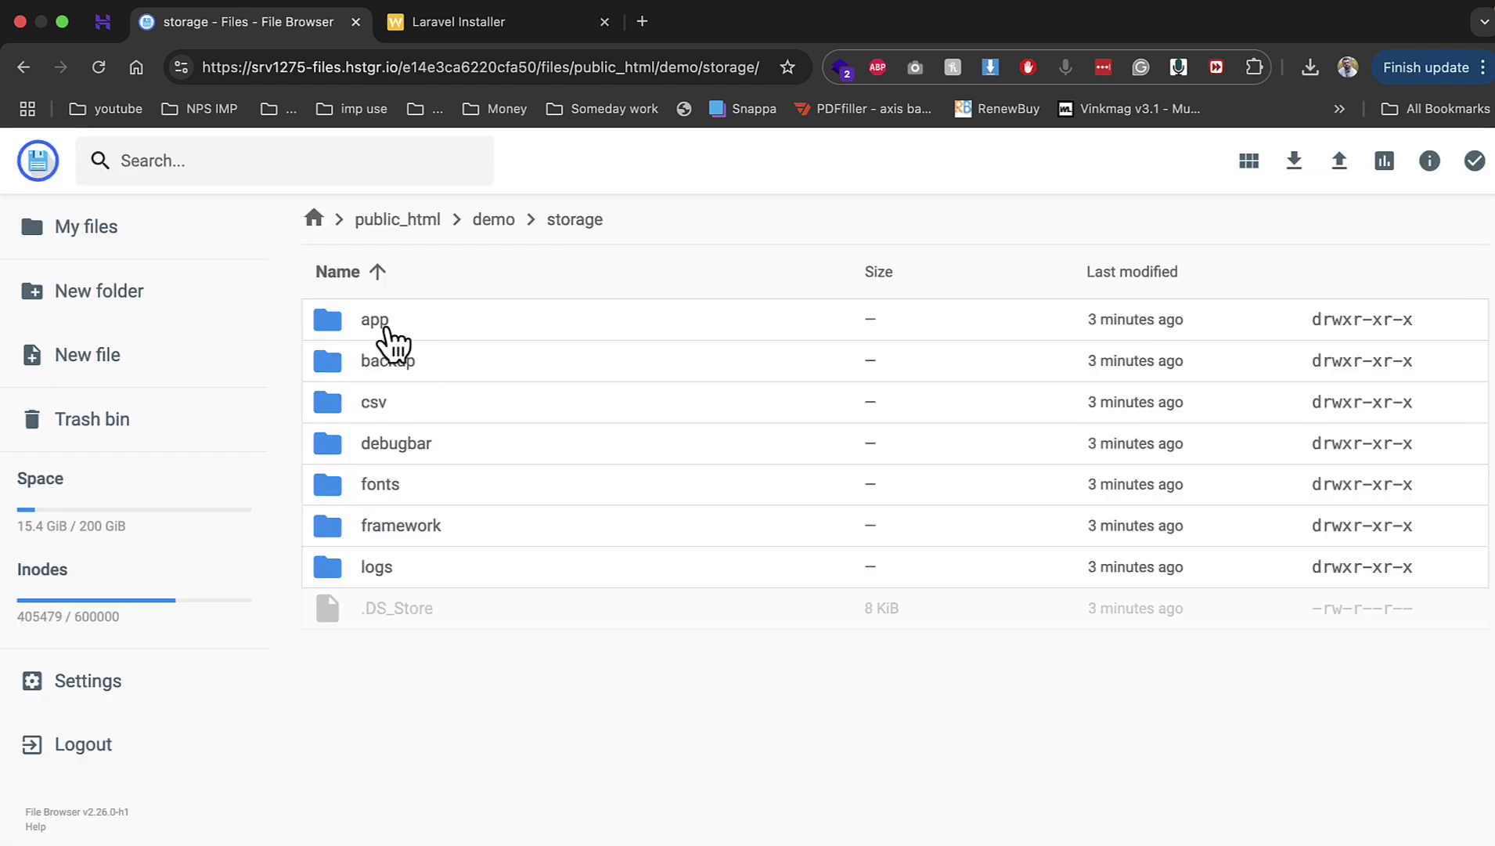
pyautogui.rightClick(388, 331)
pyautogui.click(538, 529)
pyautogui.click(748, 451)
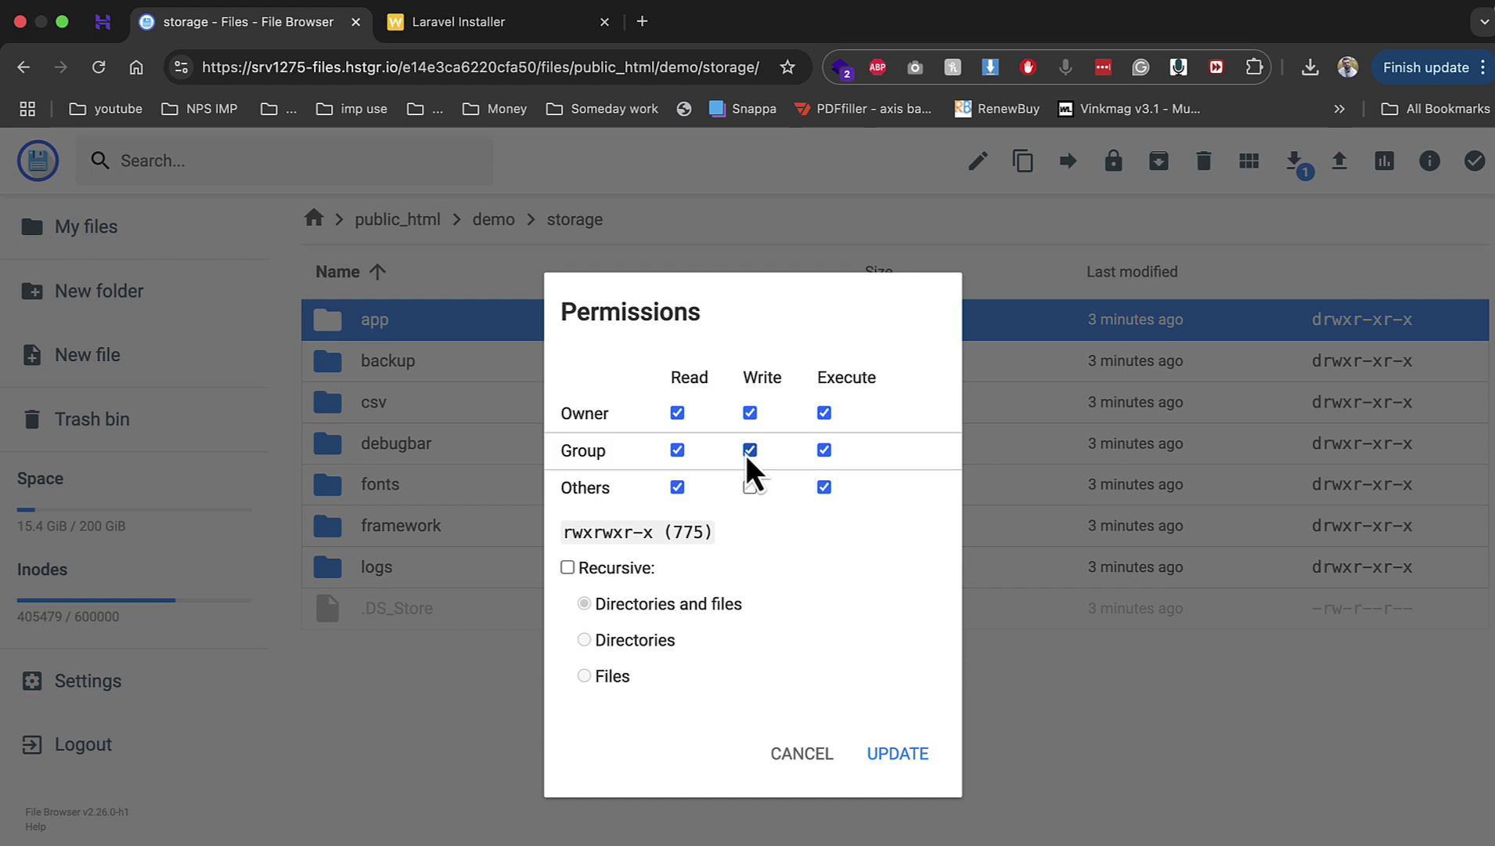
pyautogui.click(750, 487)
pyautogui.click(901, 756)
# Step: Set the framework and logs folders to 777, then reload the installer's permissions check
pyautogui.rightClick(452, 519)
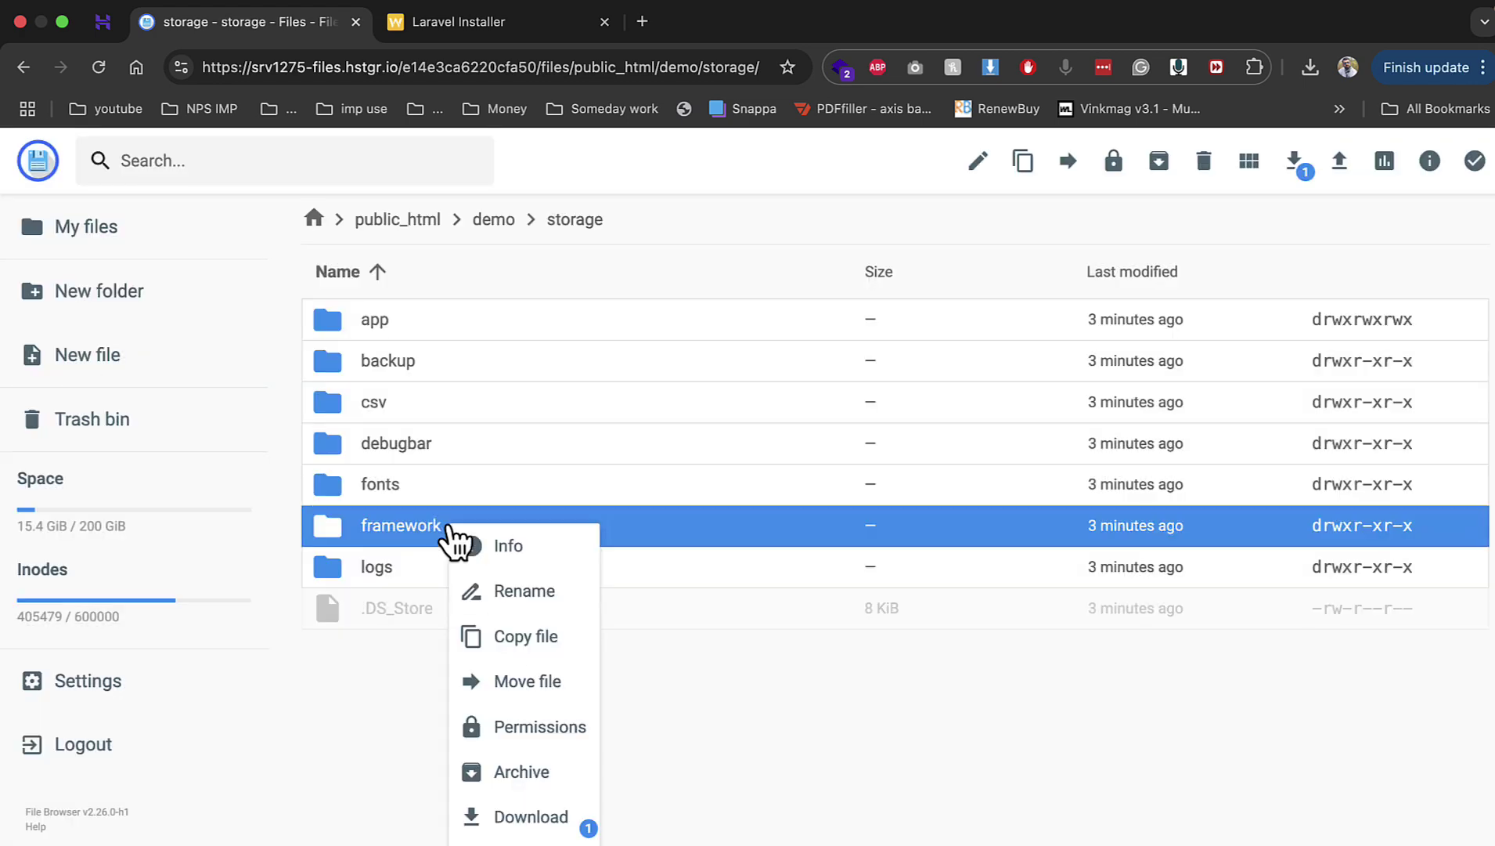
pyautogui.click(557, 728)
pyautogui.click(749, 452)
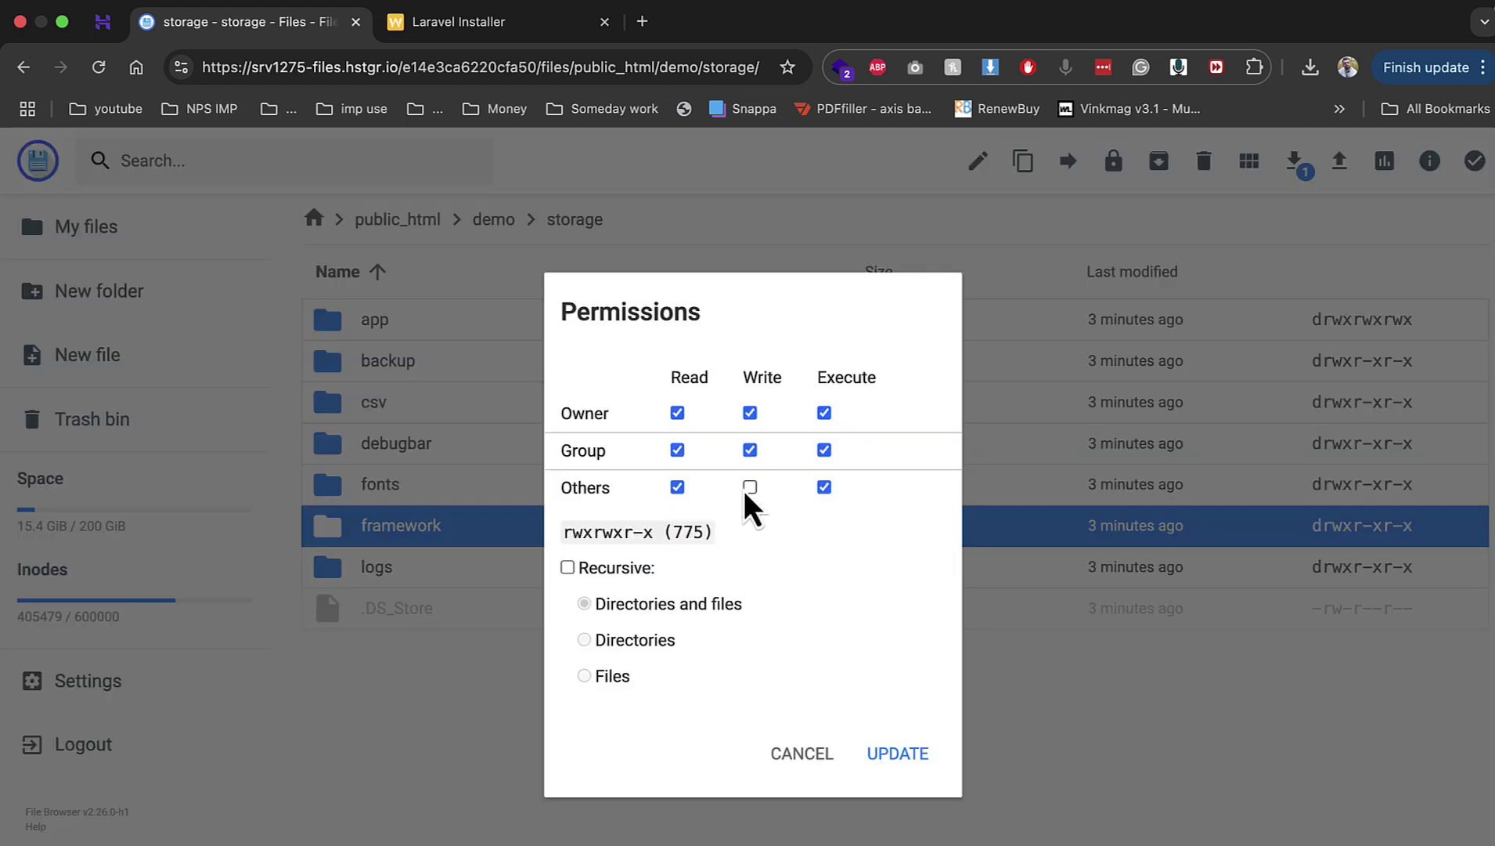
pyautogui.click(749, 487)
pyautogui.click(898, 750)
pyautogui.rightClick(558, 580)
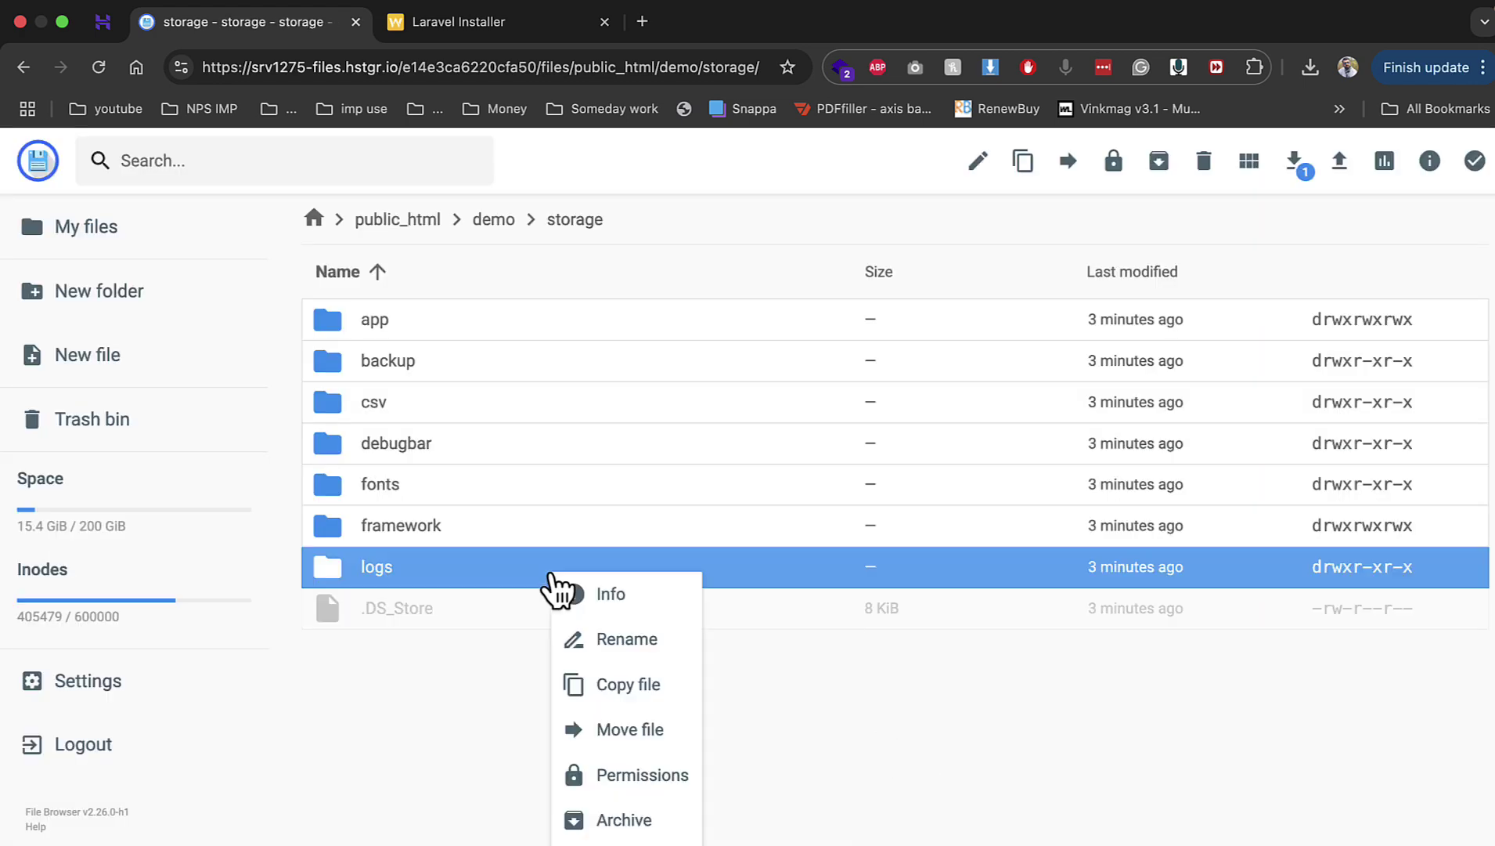
pyautogui.click(645, 787)
pyautogui.click(749, 450)
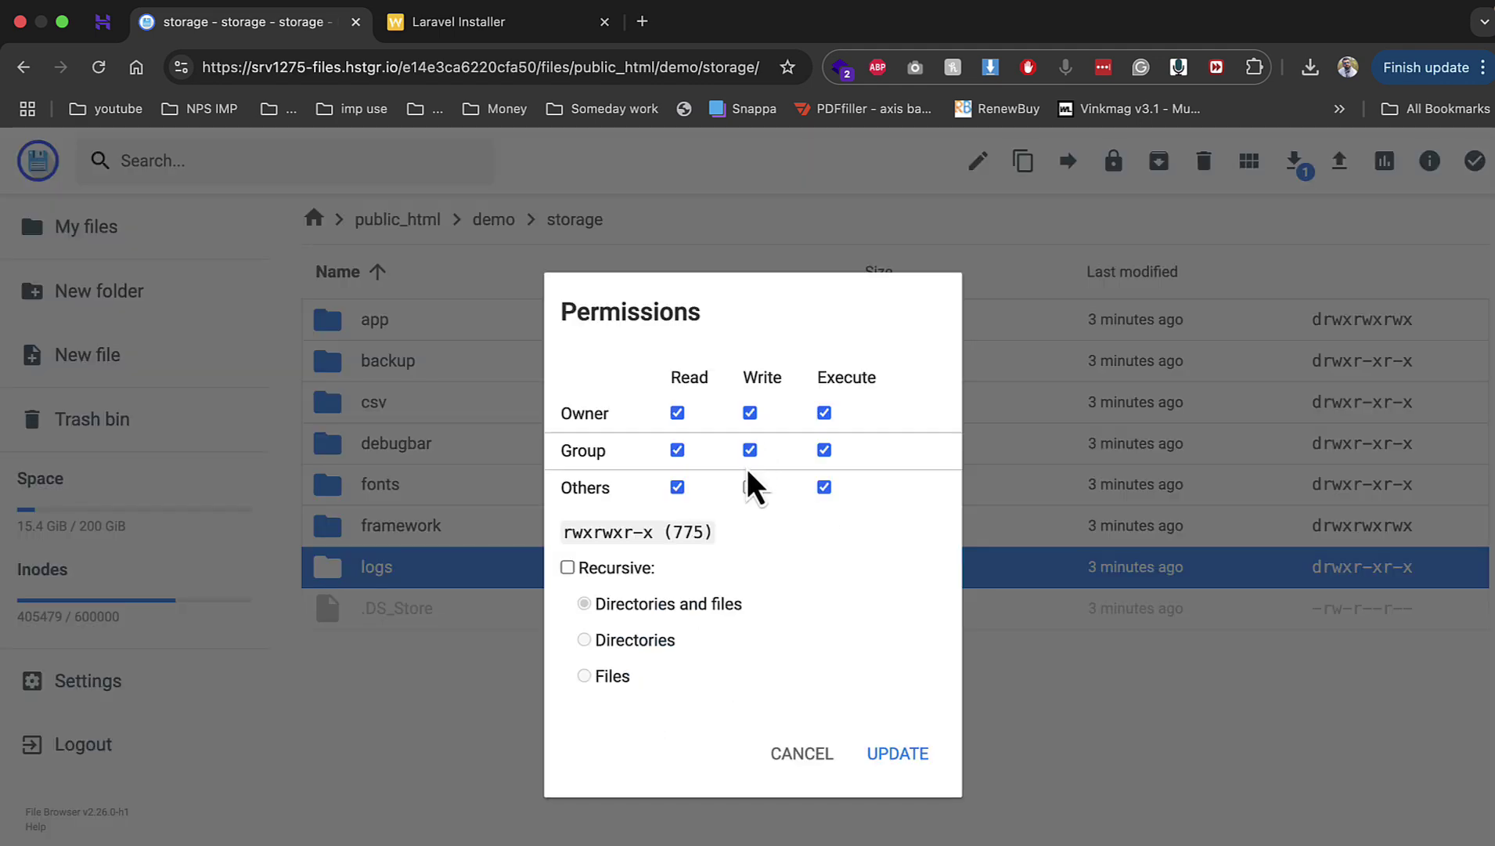
pyautogui.click(749, 487)
pyautogui.click(909, 753)
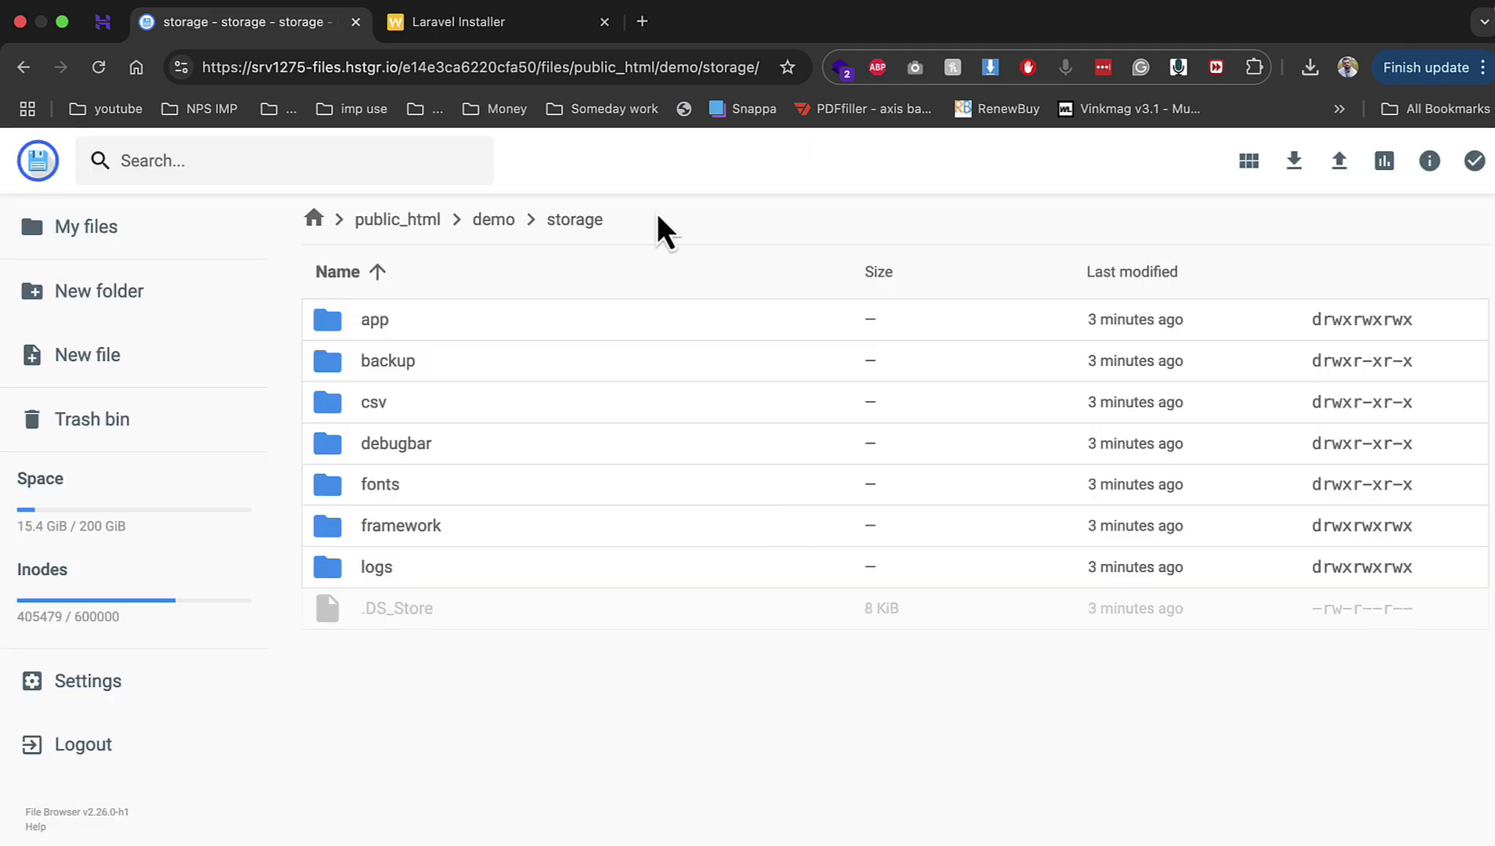
pyautogui.click(504, 22)
pyautogui.press('super+r')
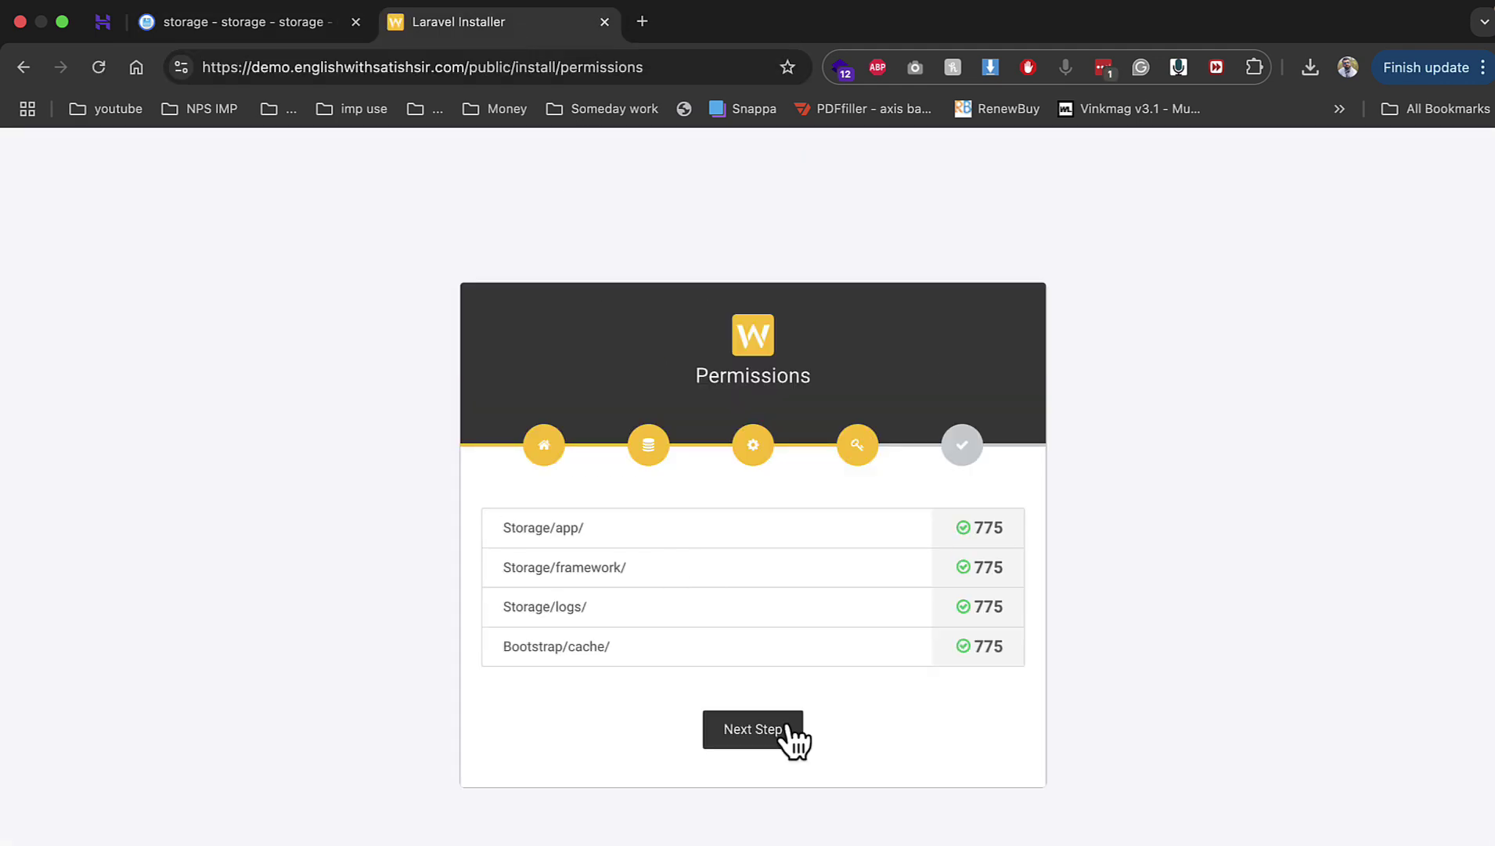
# Step: Finish the installer and enter company name eupgarde in the account setup form
pyautogui.click(782, 738)
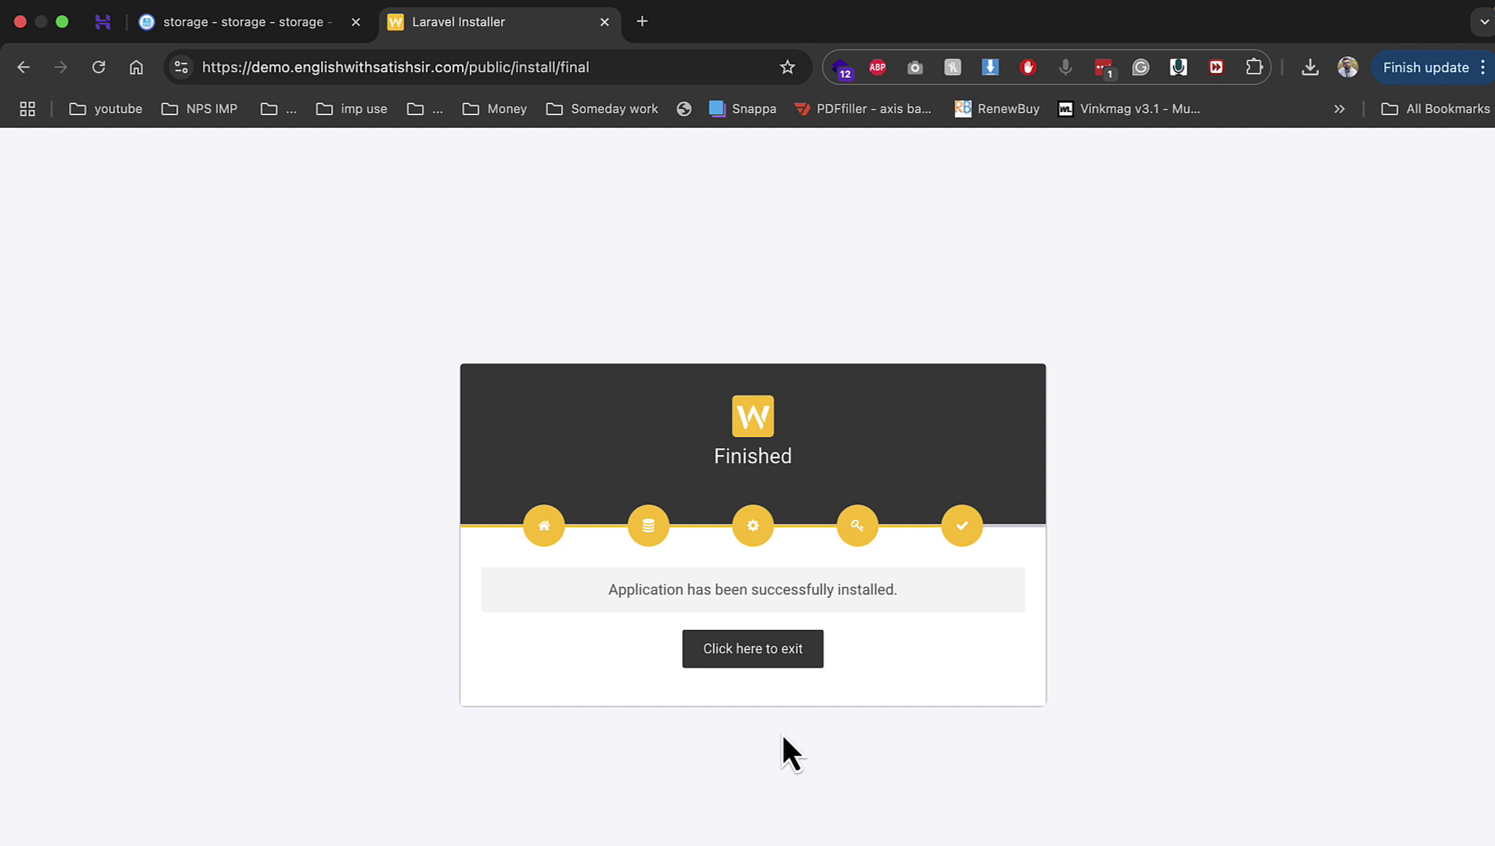
pyautogui.click(782, 662)
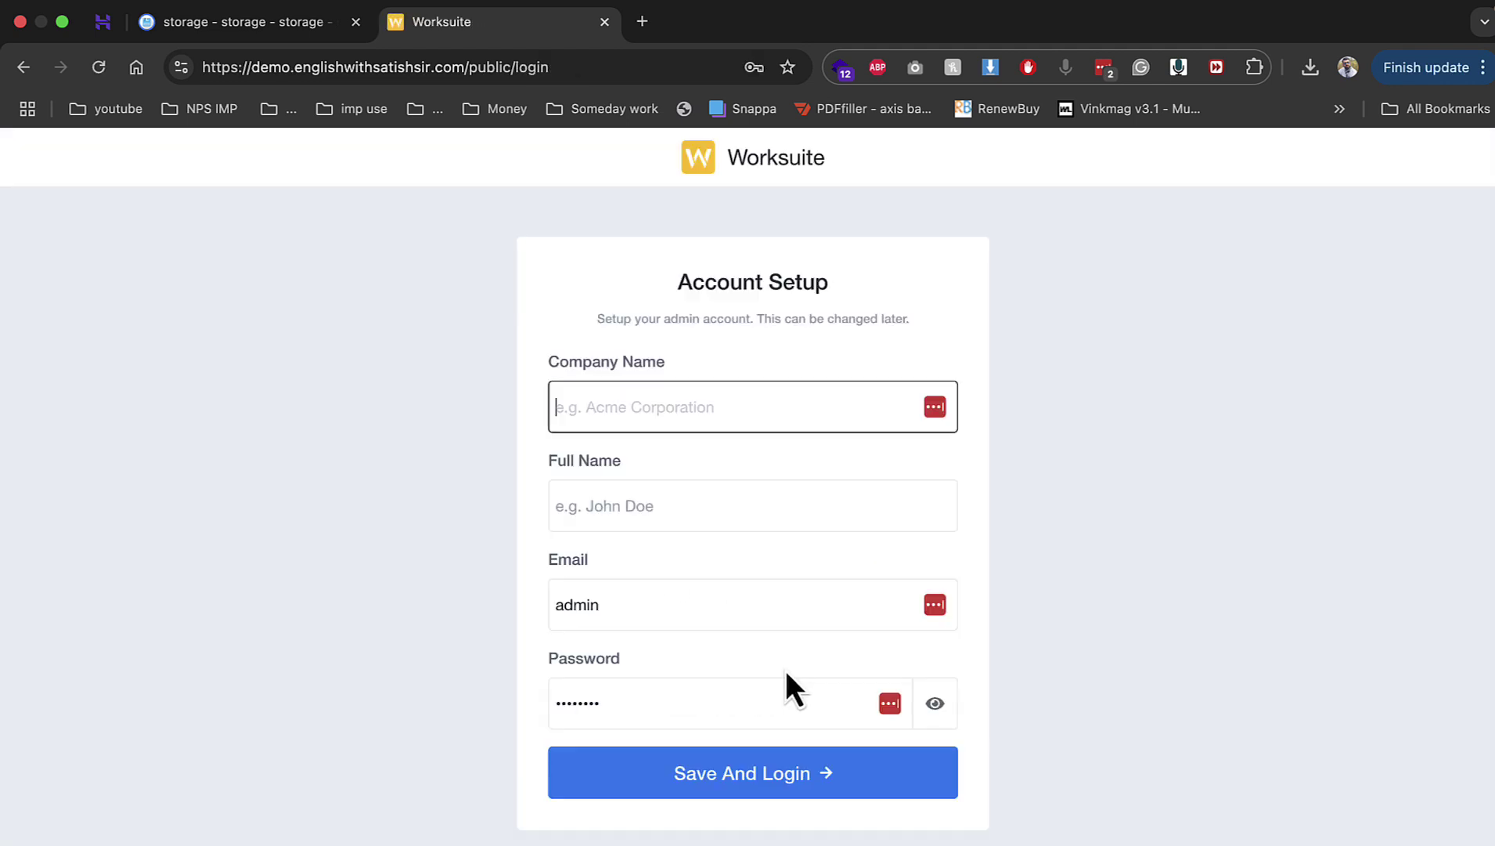
pyautogui.click(696, 518)
pyautogui.write('eup')
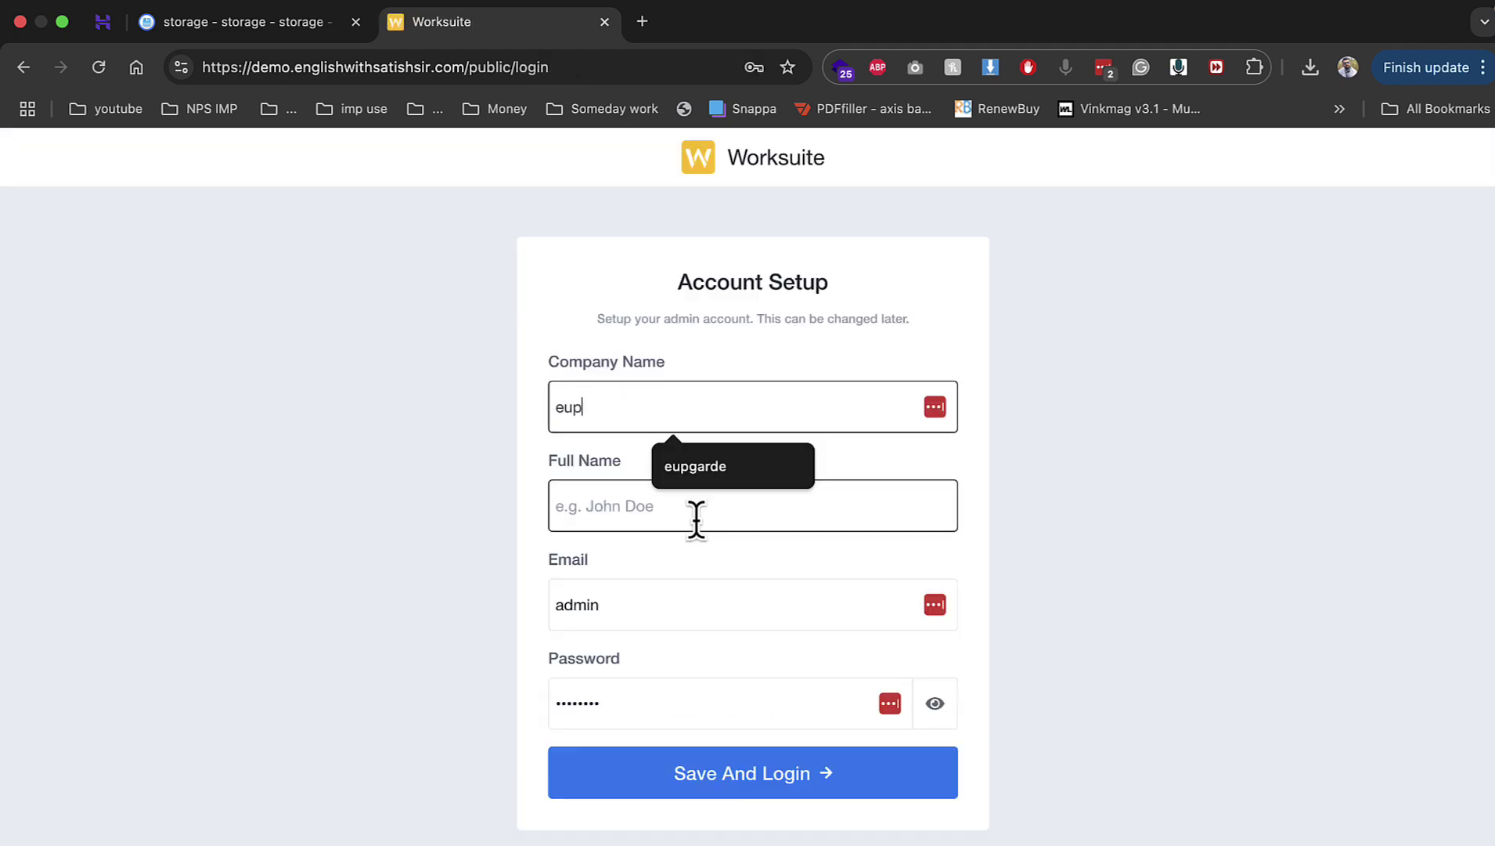
pyautogui.press('Down')
pyautogui.press('Return')
# Step: Autofill the admin's full name and email, enter a password, and save and log in
pyautogui.click(697, 519)
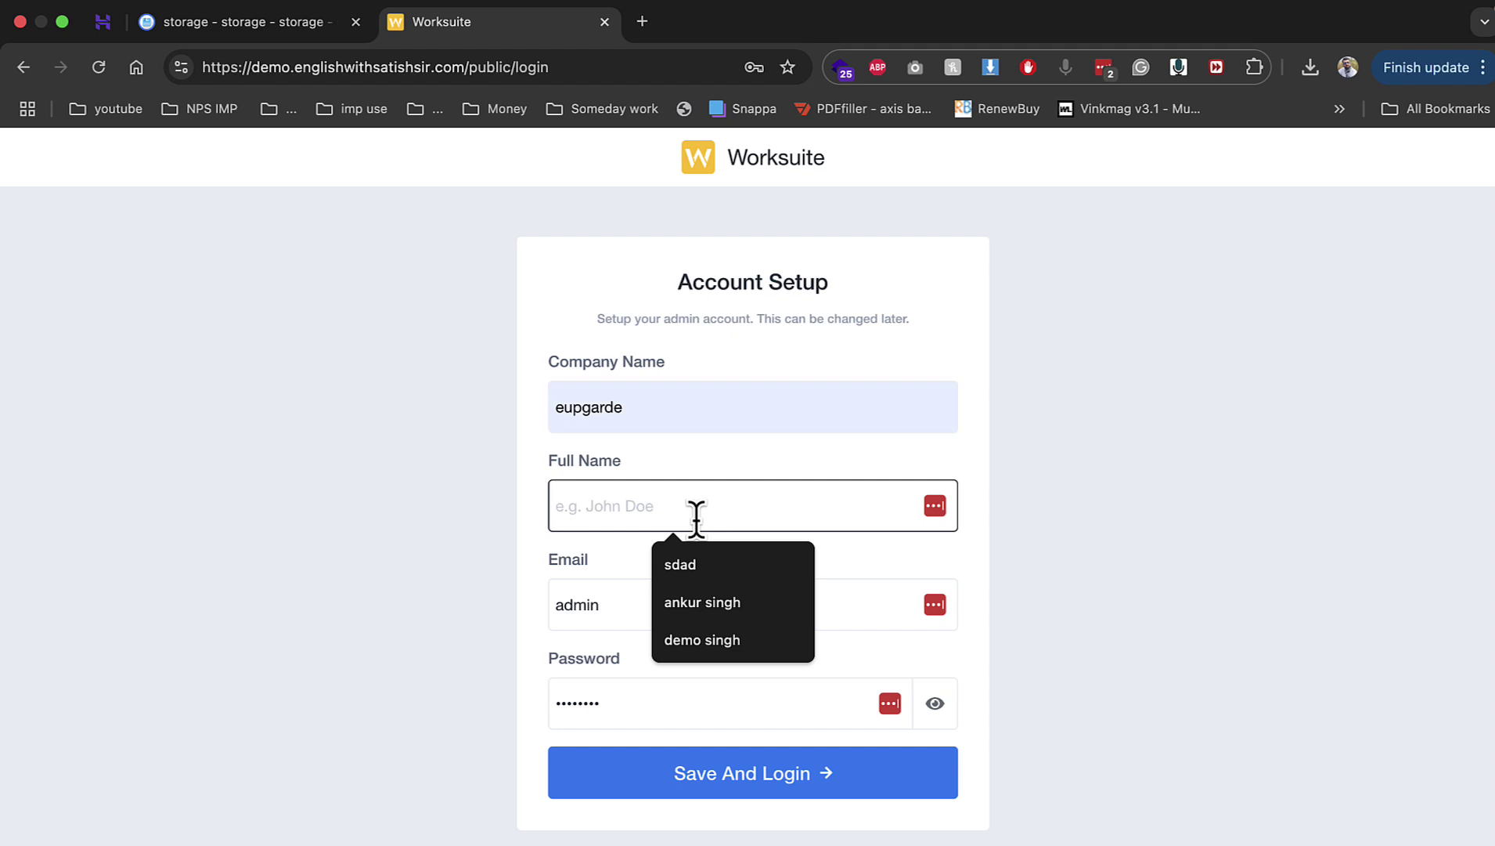
pyautogui.press('Down')
pyautogui.press('Down')
pyautogui.press('Return')
pyautogui.press('Tab')
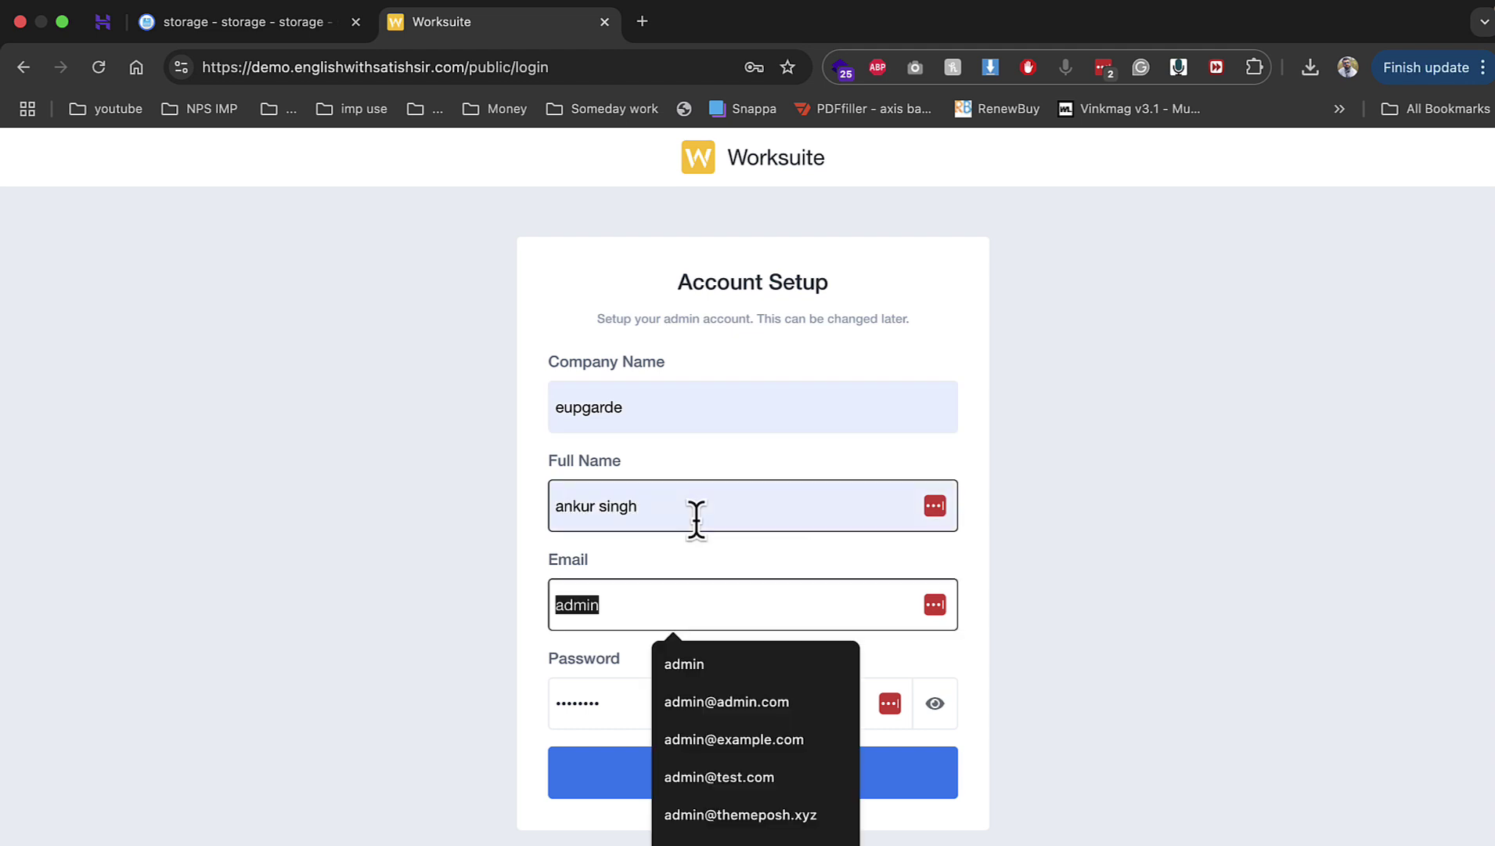
pyautogui.write('ni')
pyautogui.press('Down')
pyautogui.press('Return')
pyautogui.press('Tab')
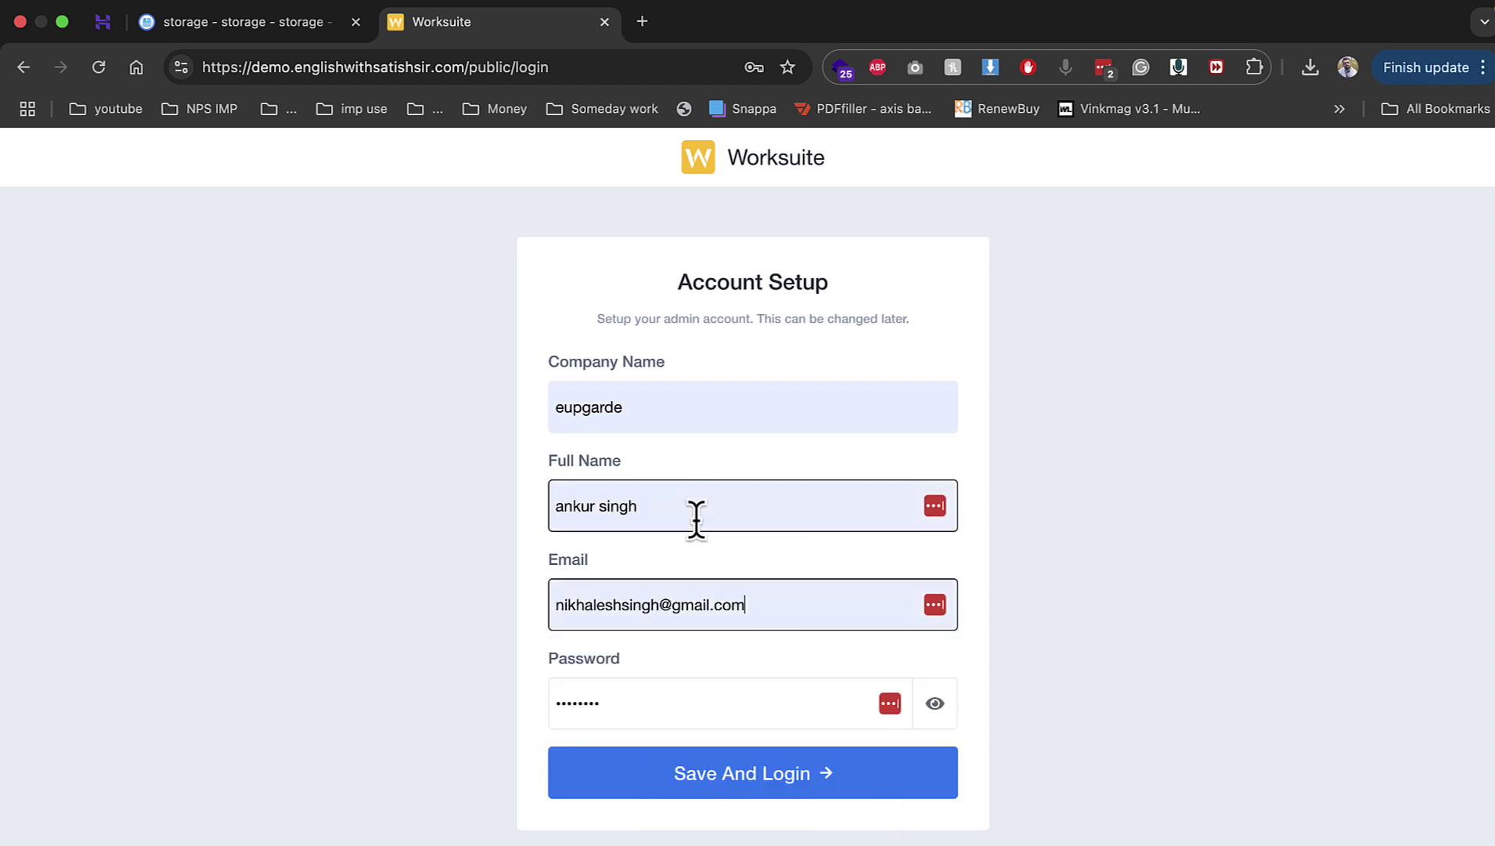
pyautogui.write('1234567')
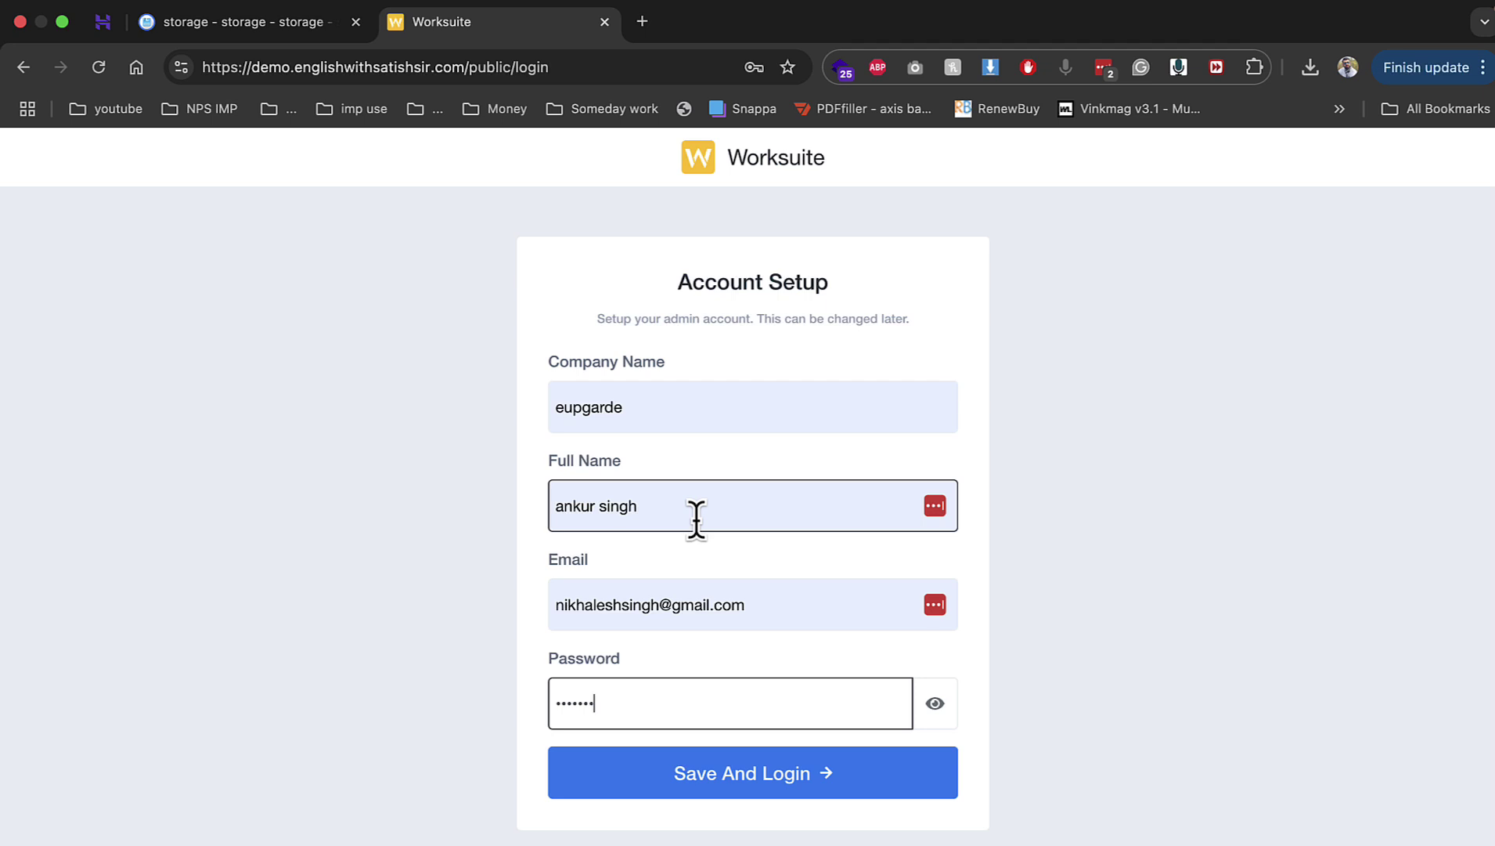
pyautogui.press('Return')
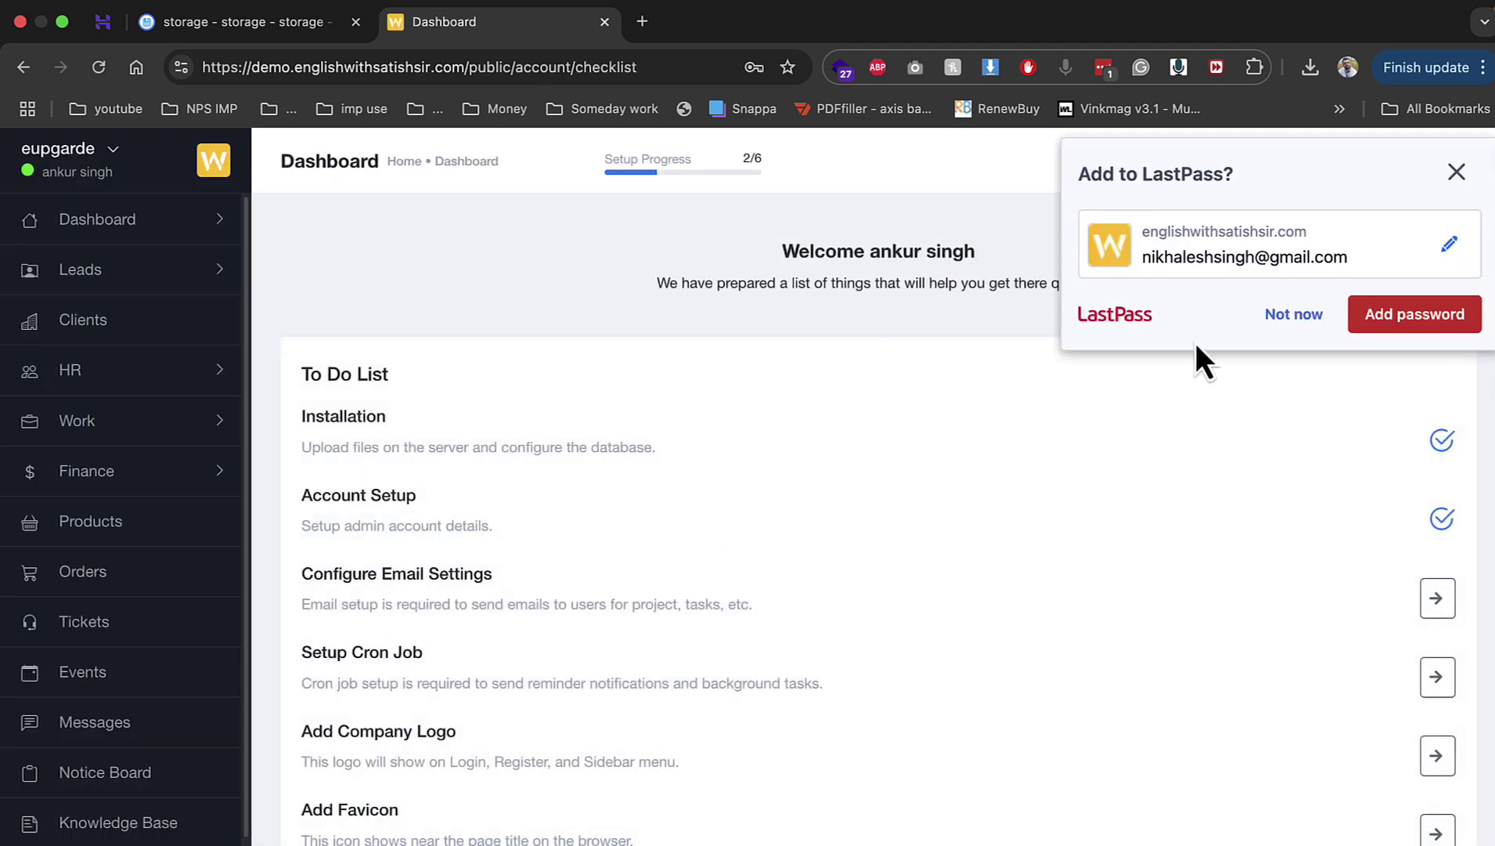
# Step: Switch the email settings' mail driver from SMTP to Mail and send a test email
pyautogui.click(1292, 315)
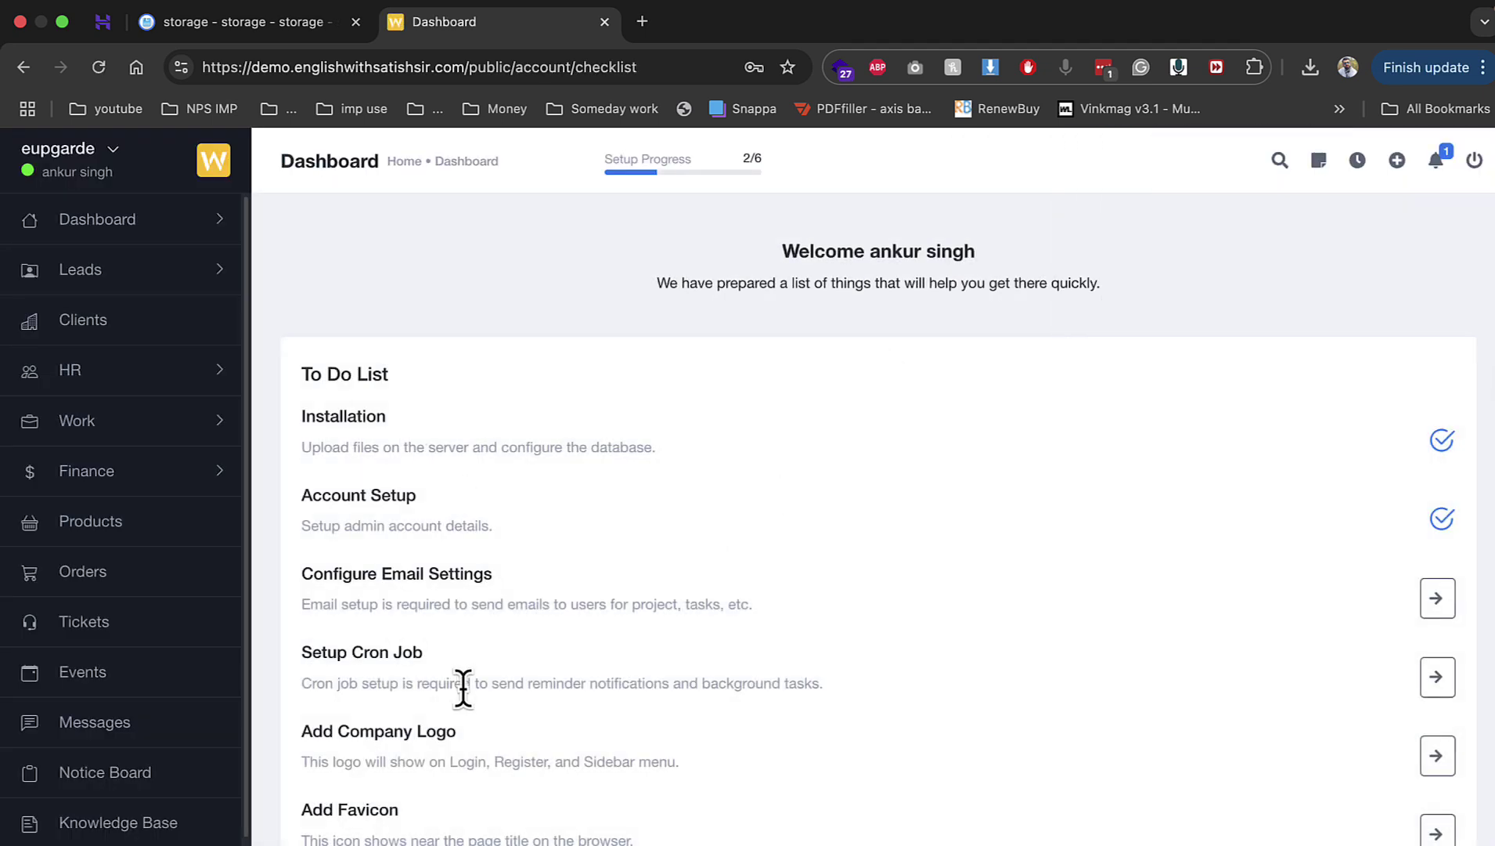
pyautogui.click(1438, 598)
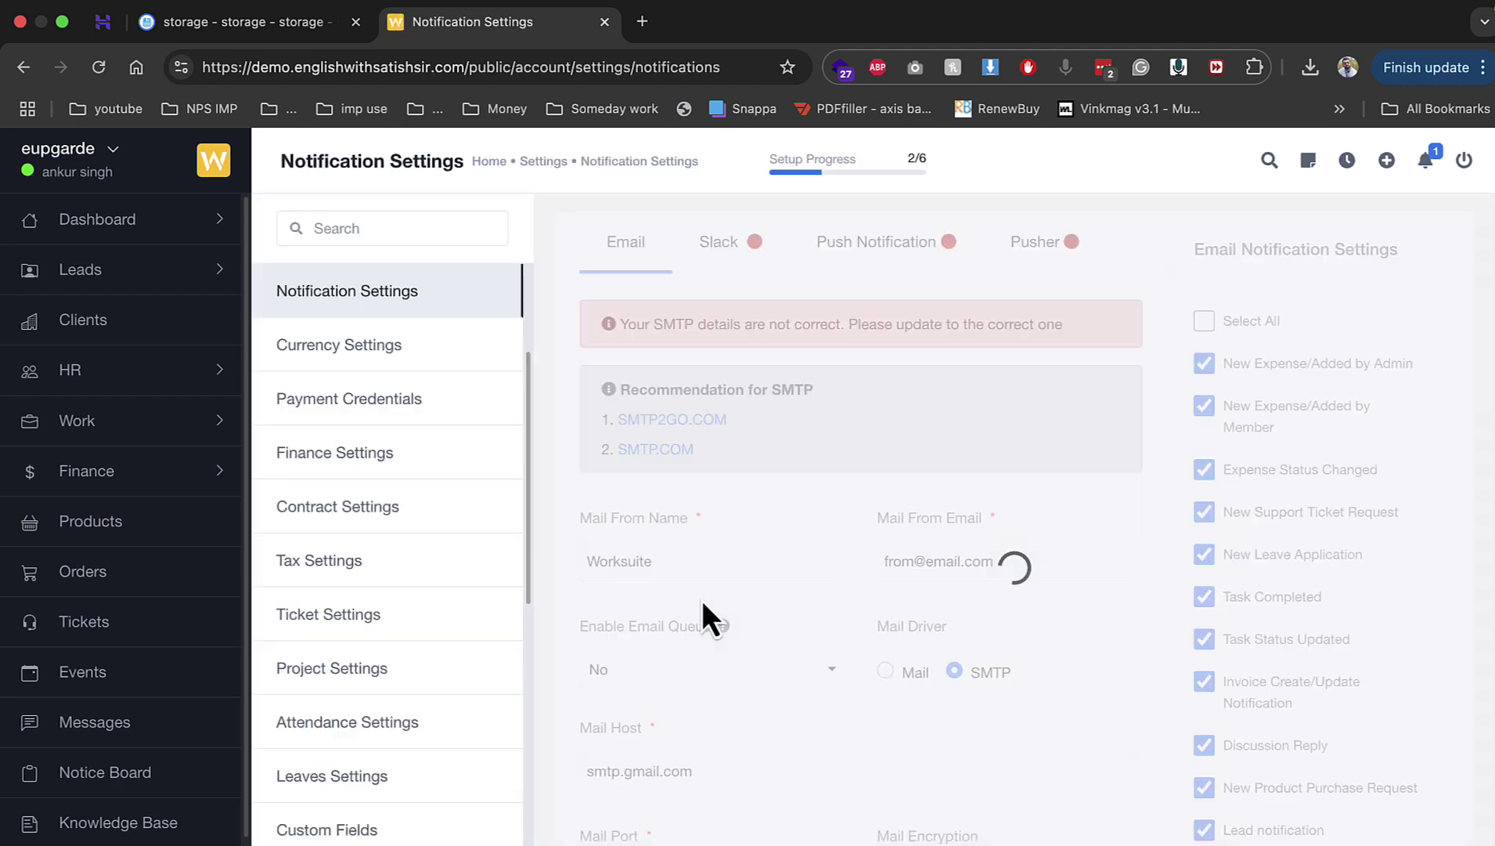
pyautogui.scroll(-2, 716, 572)
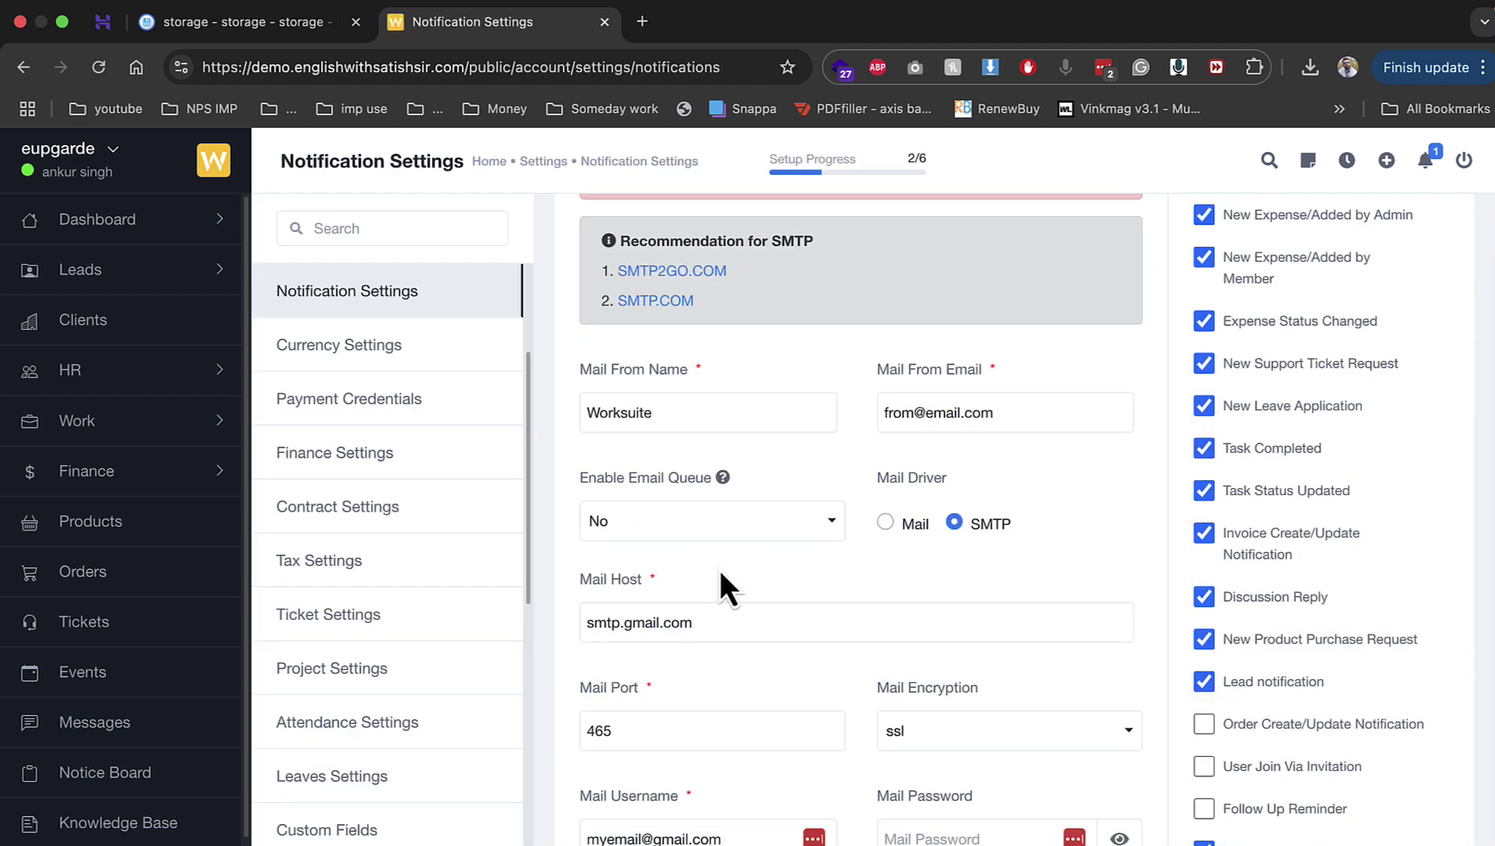
pyautogui.click(922, 520)
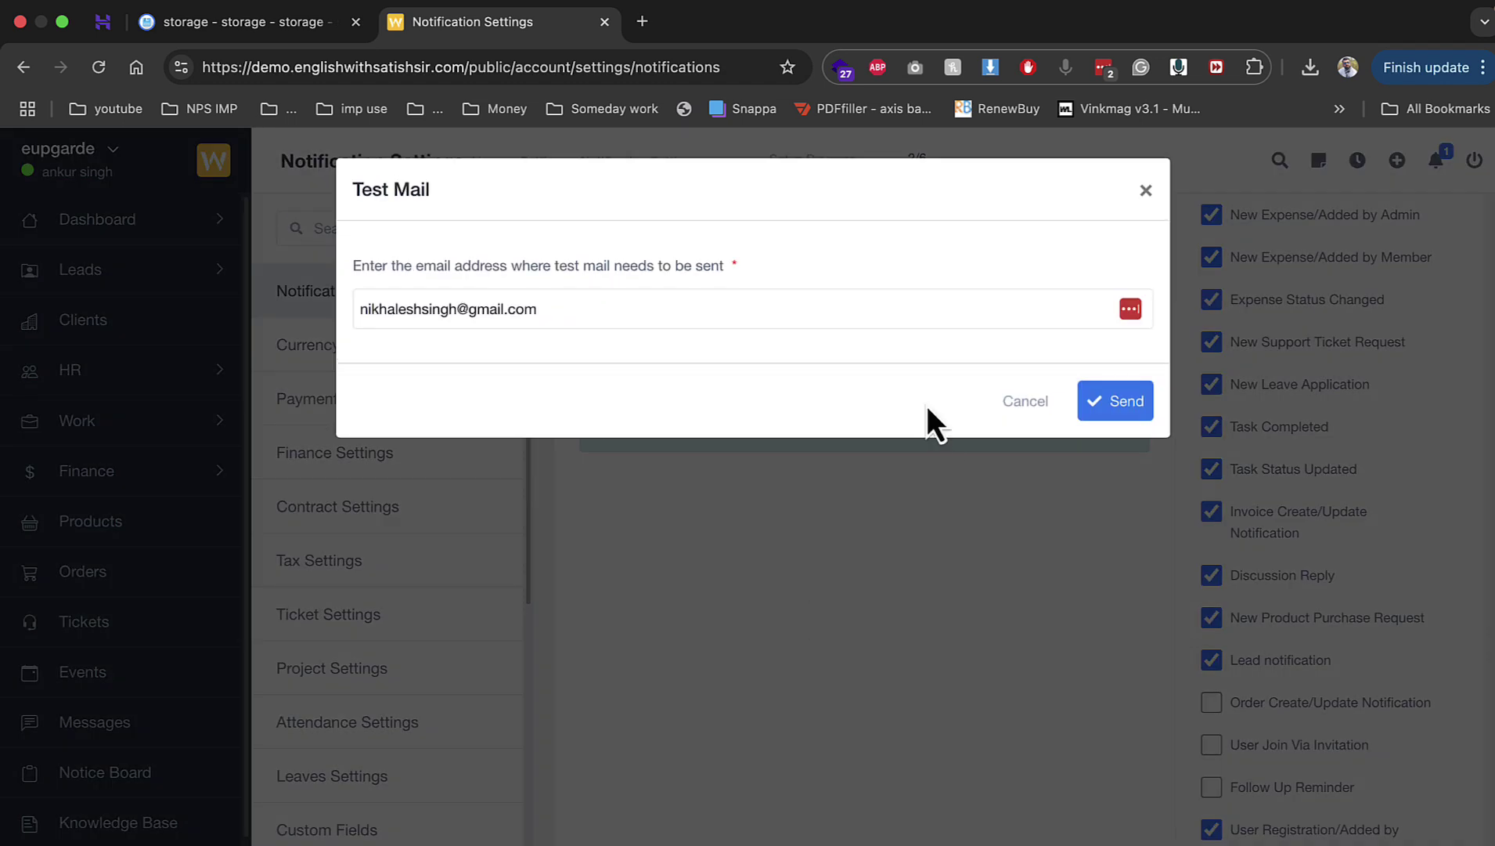
pyautogui.click(1117, 404)
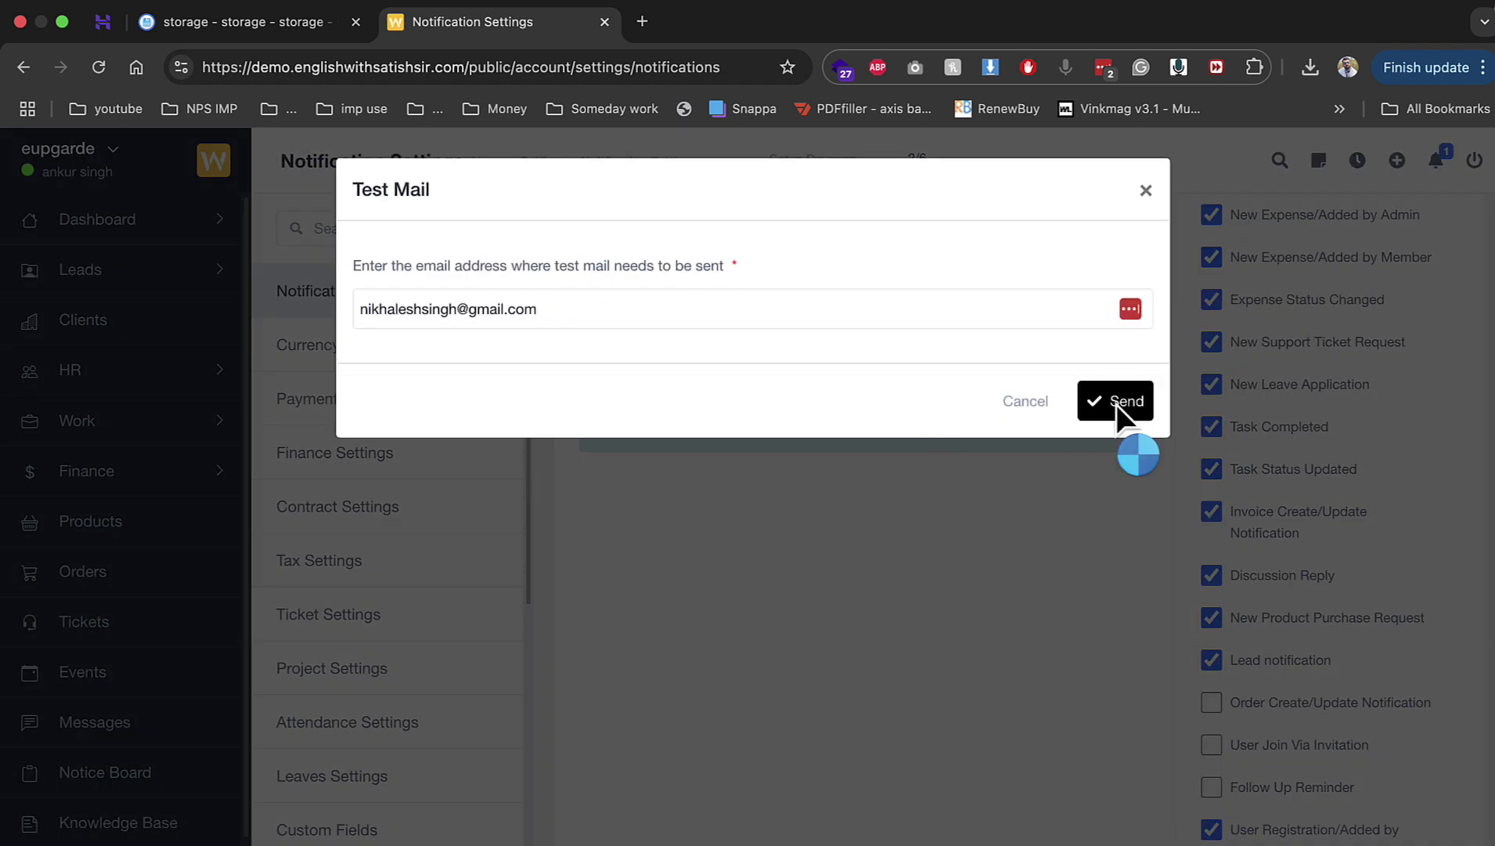
pyautogui.click(1028, 448)
# Step: Select the sender email field, then return to the Hostinger control panel
pyautogui.scroll(2, 947, 451)
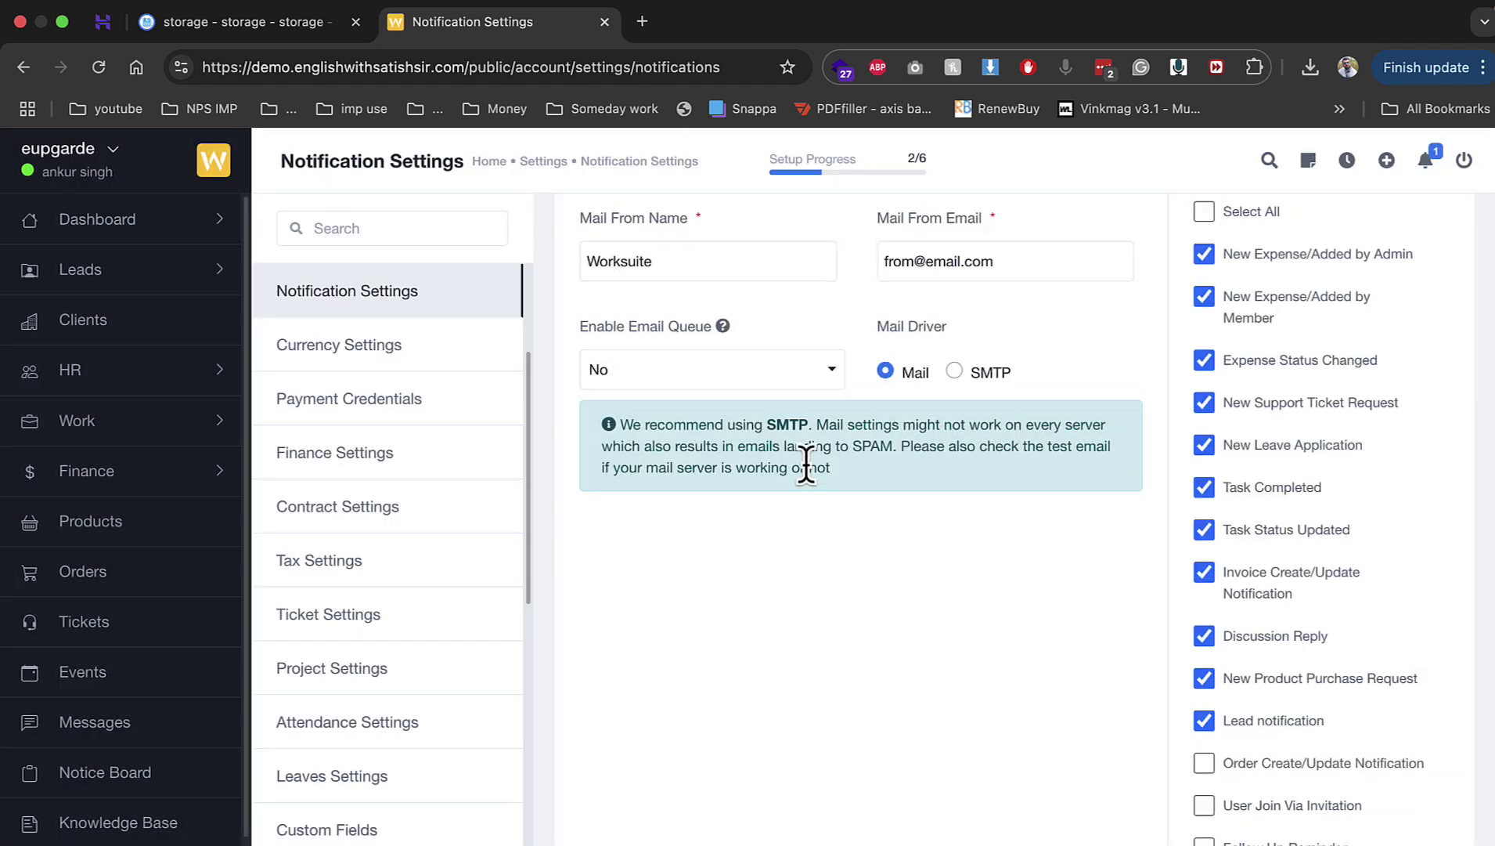
pyautogui.click(913, 301)
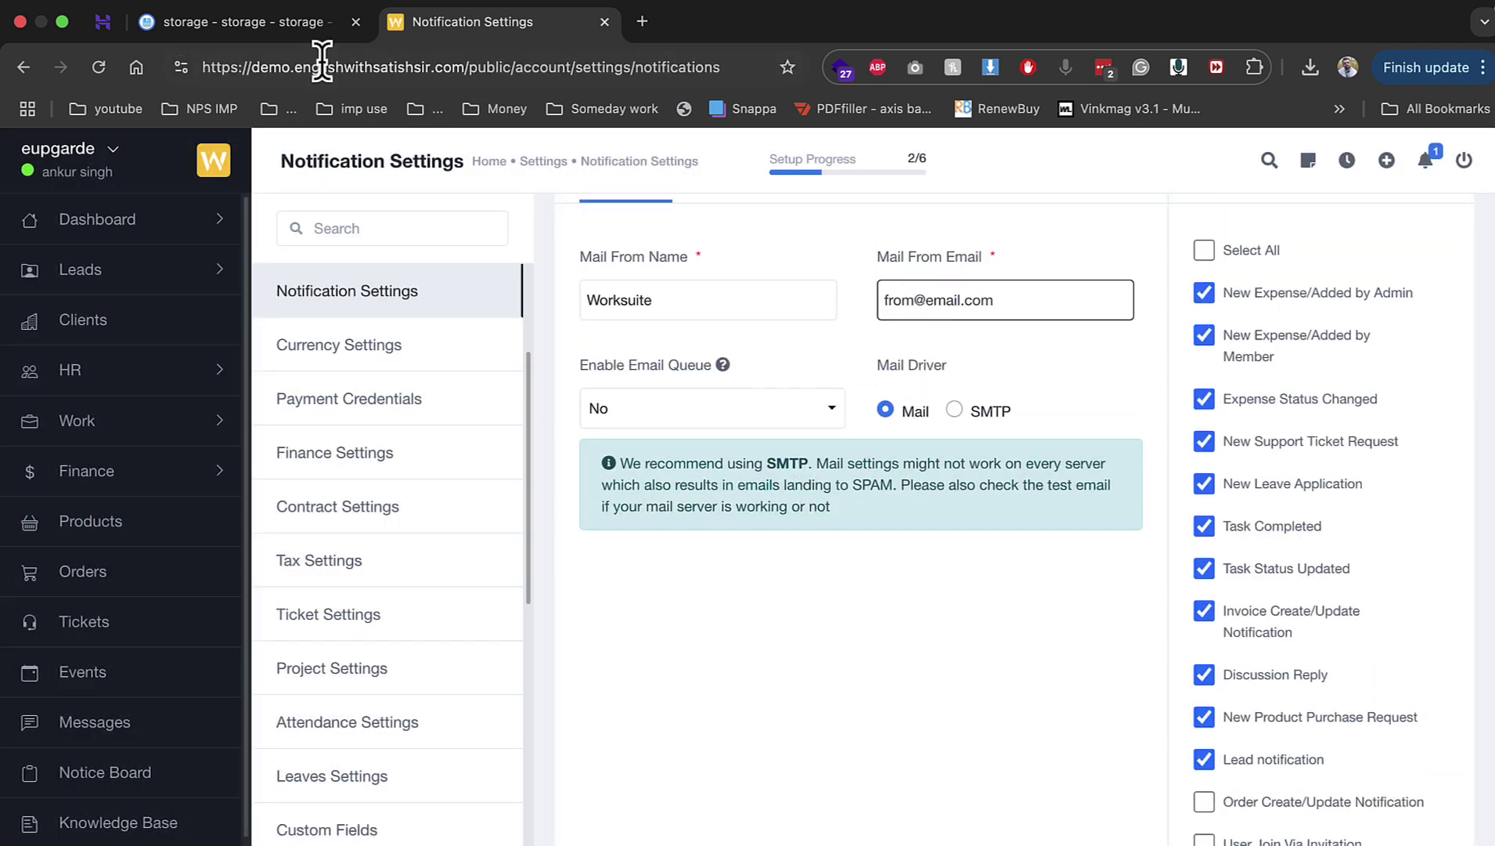
pyautogui.click(245, 32)
pyautogui.click(103, 22)
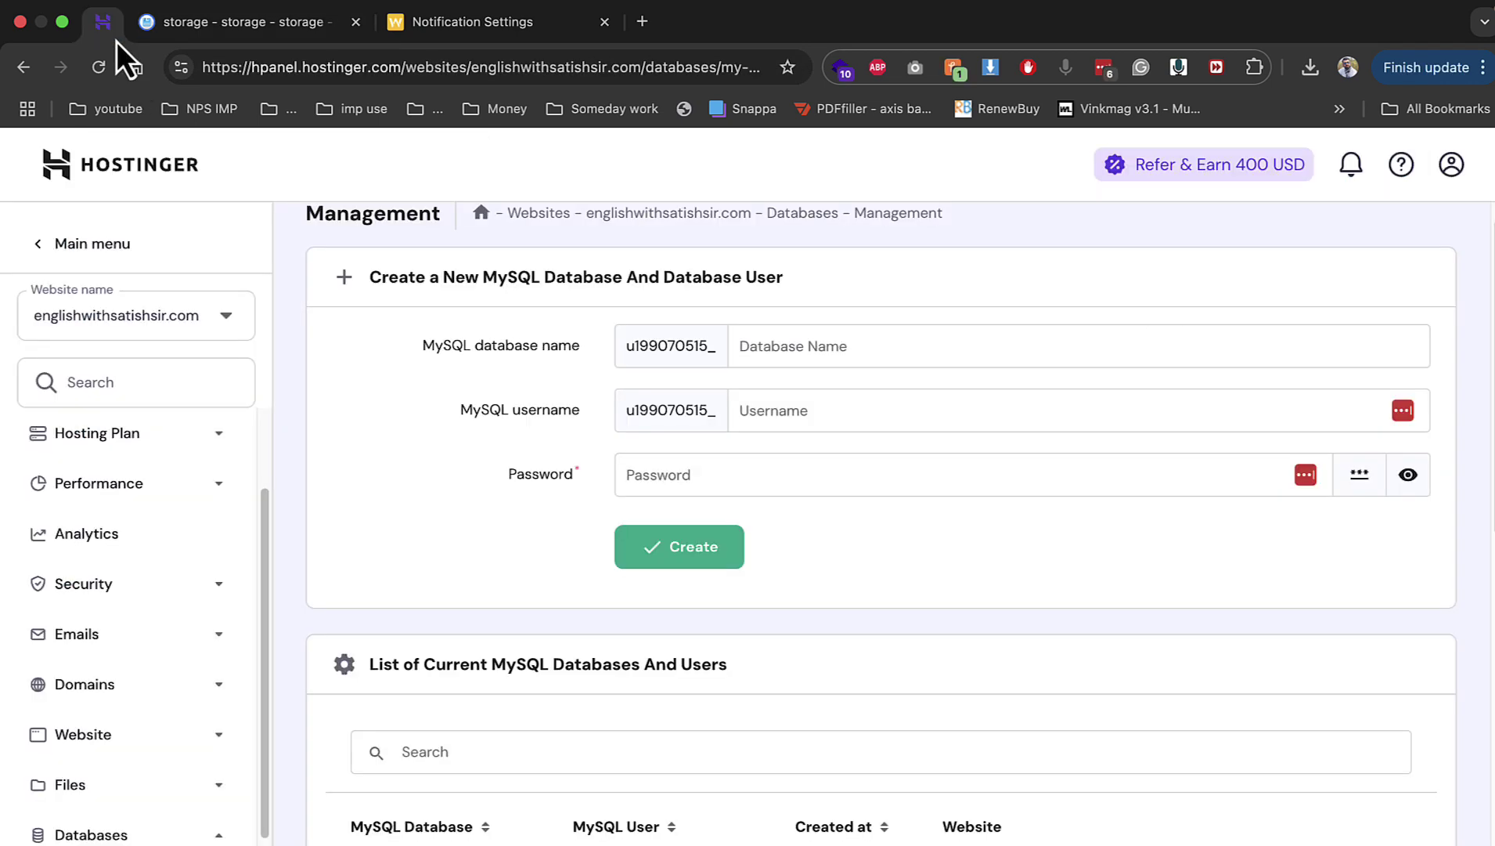
# Step: In hPanel's Email Accounts, copy the crm mailbox address and return to Worksuite
pyautogui.scroll(-1, 157, 673)
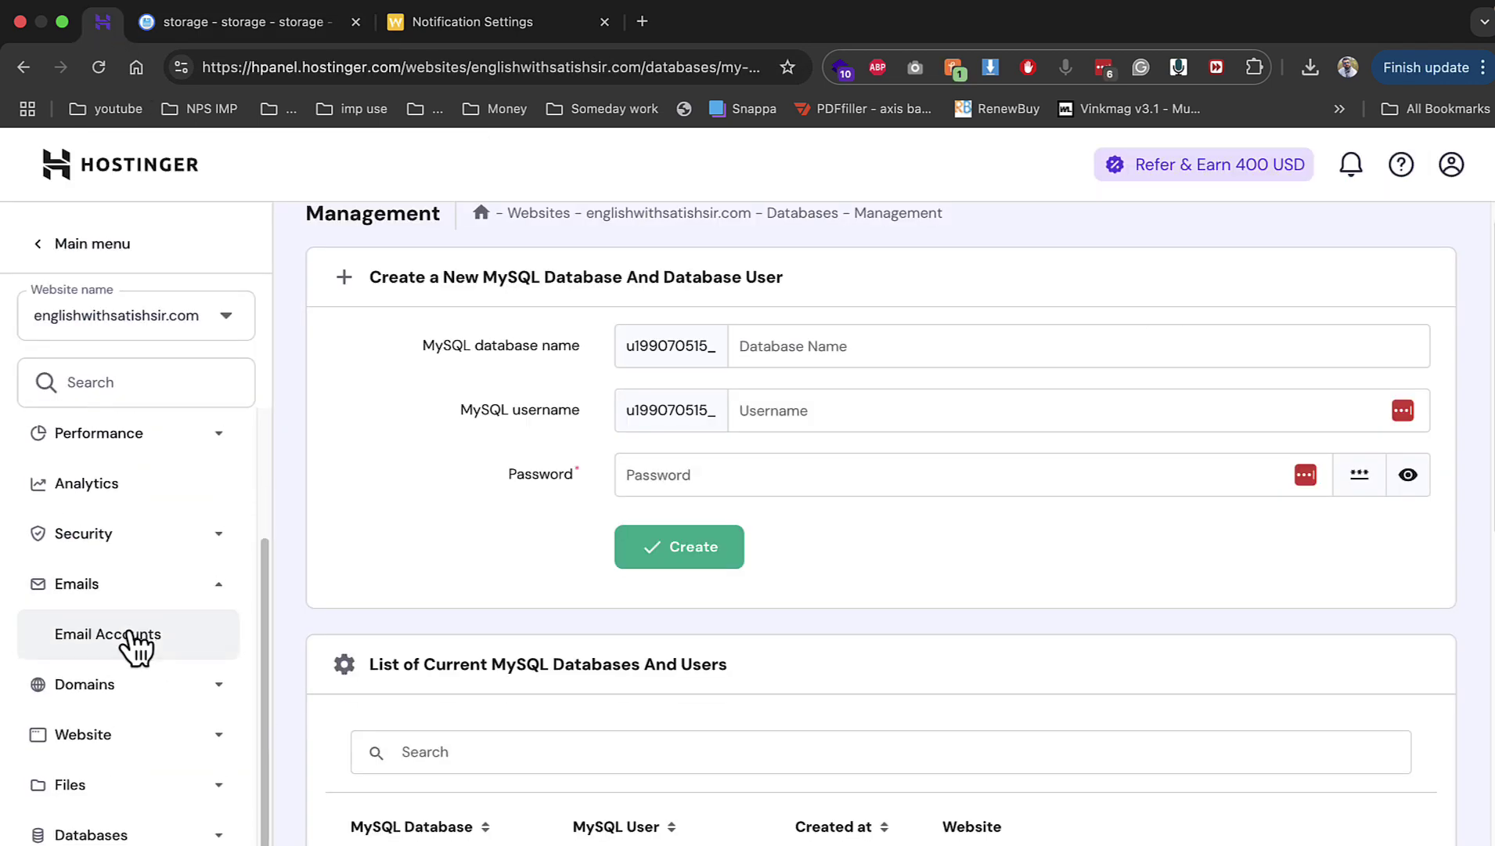
pyautogui.click(126, 643)
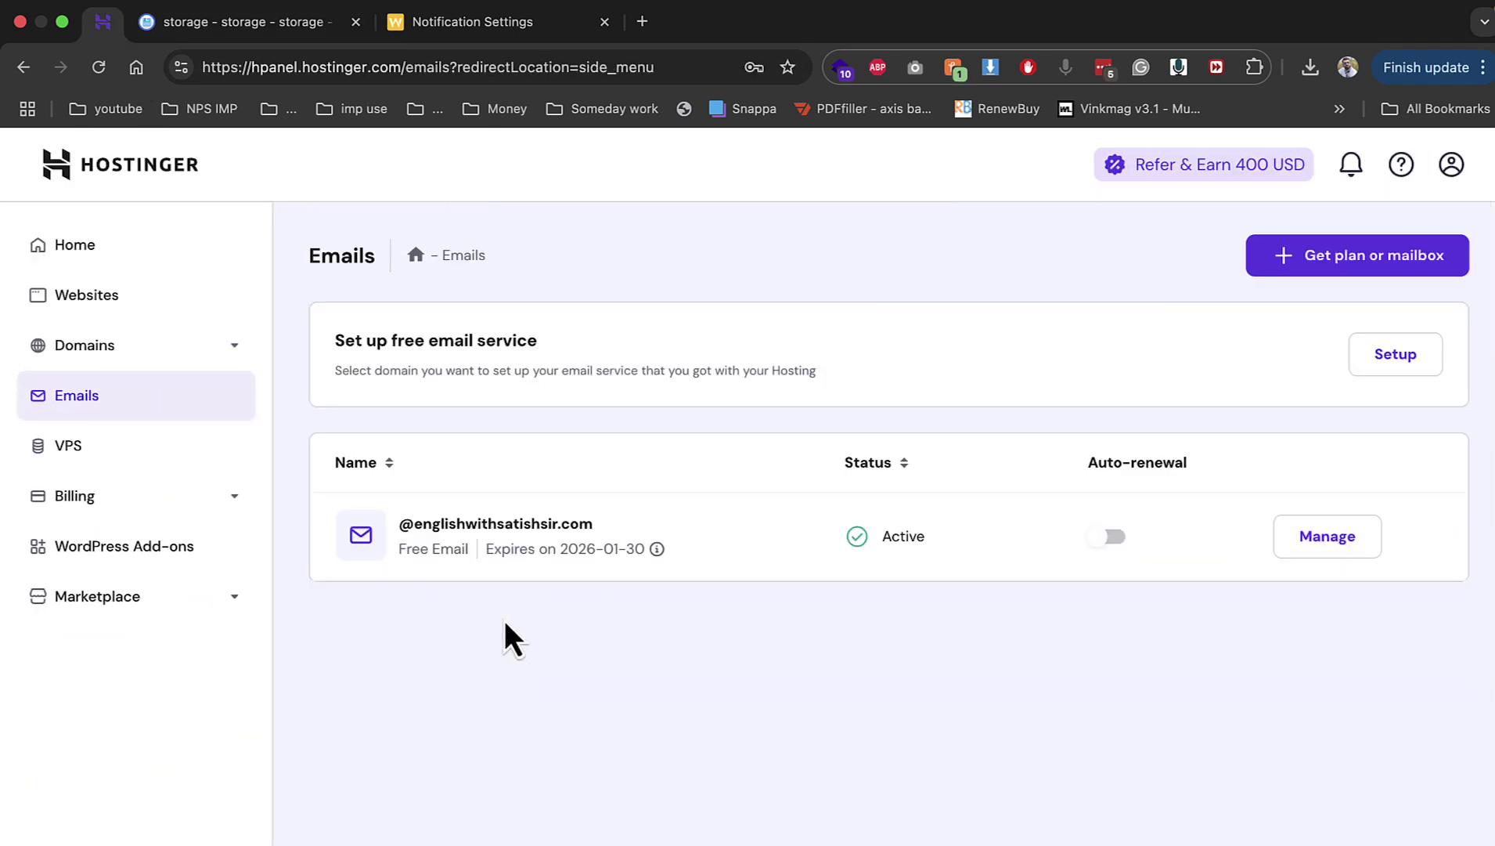
pyautogui.click(1358, 540)
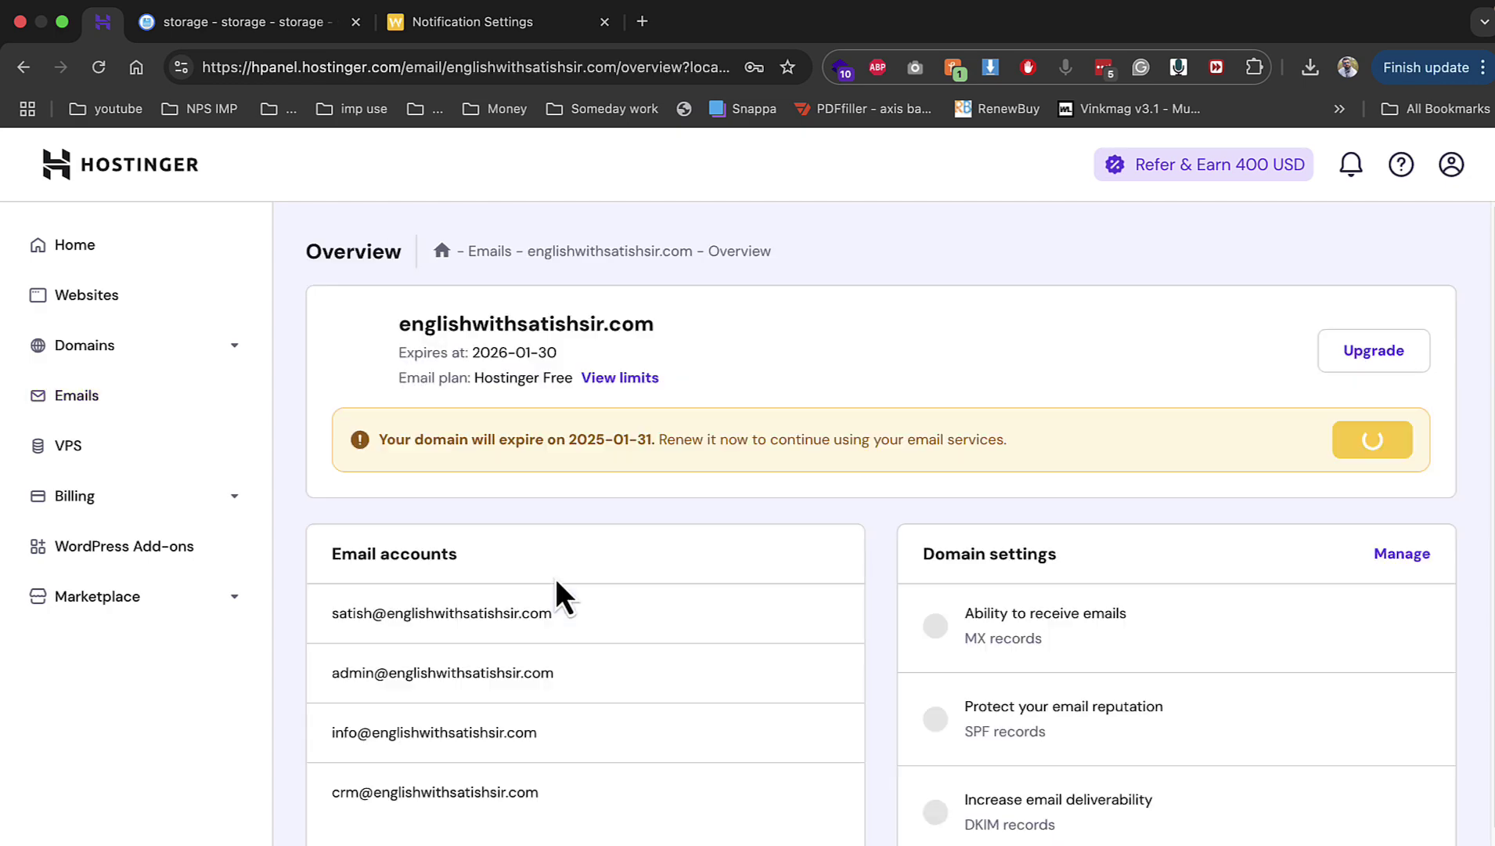
pyautogui.tripleClick(463, 800)
pyautogui.press('super+c')
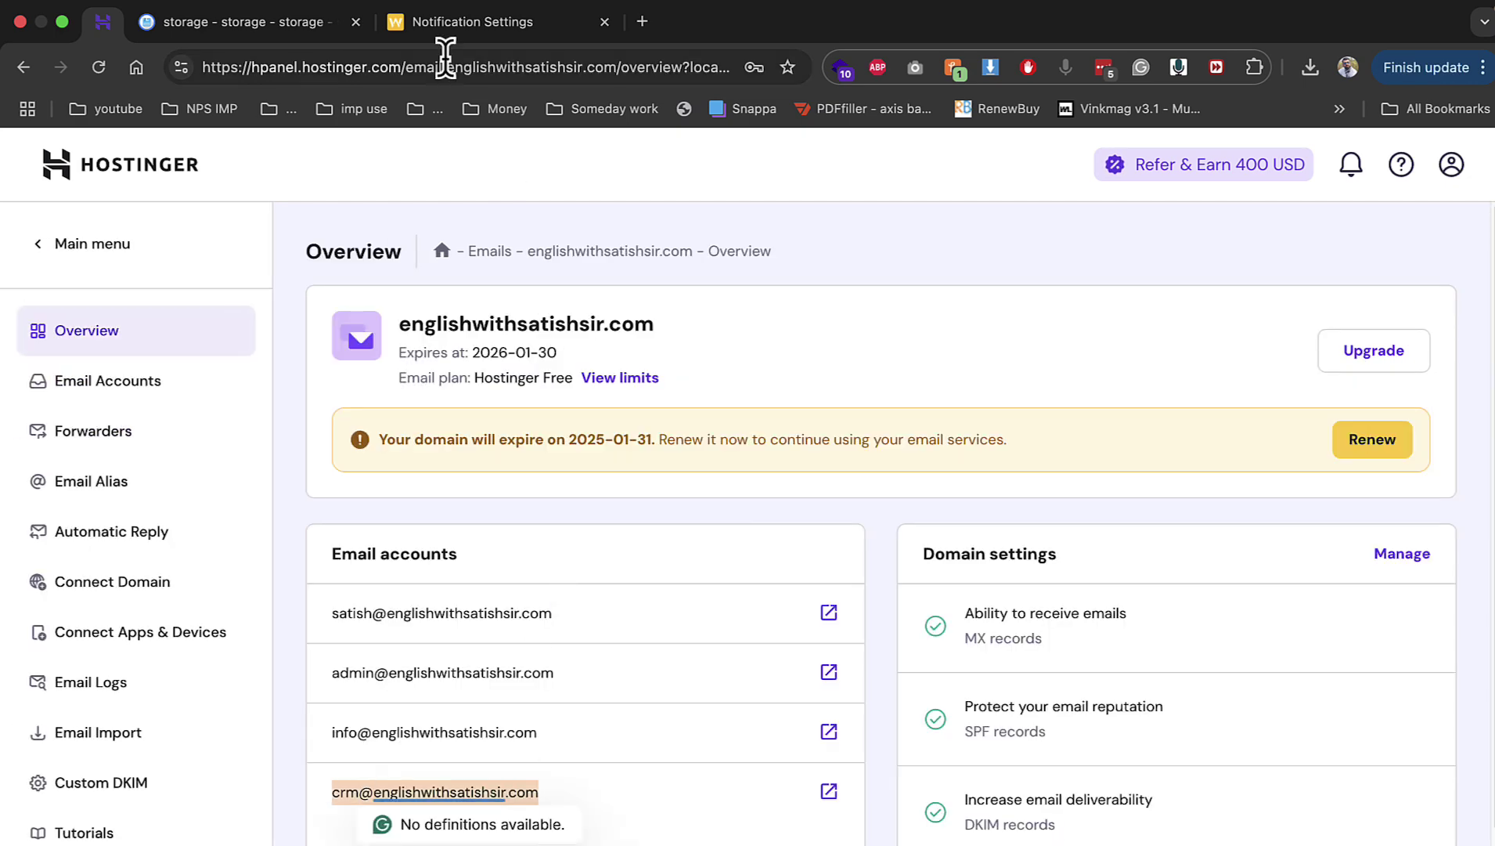
pyautogui.click(435, 23)
# Step: Replace the Mail From Email with the copied CRM address and save the email settings
pyautogui.tripleClick(921, 300)
pyautogui.press('super+v')
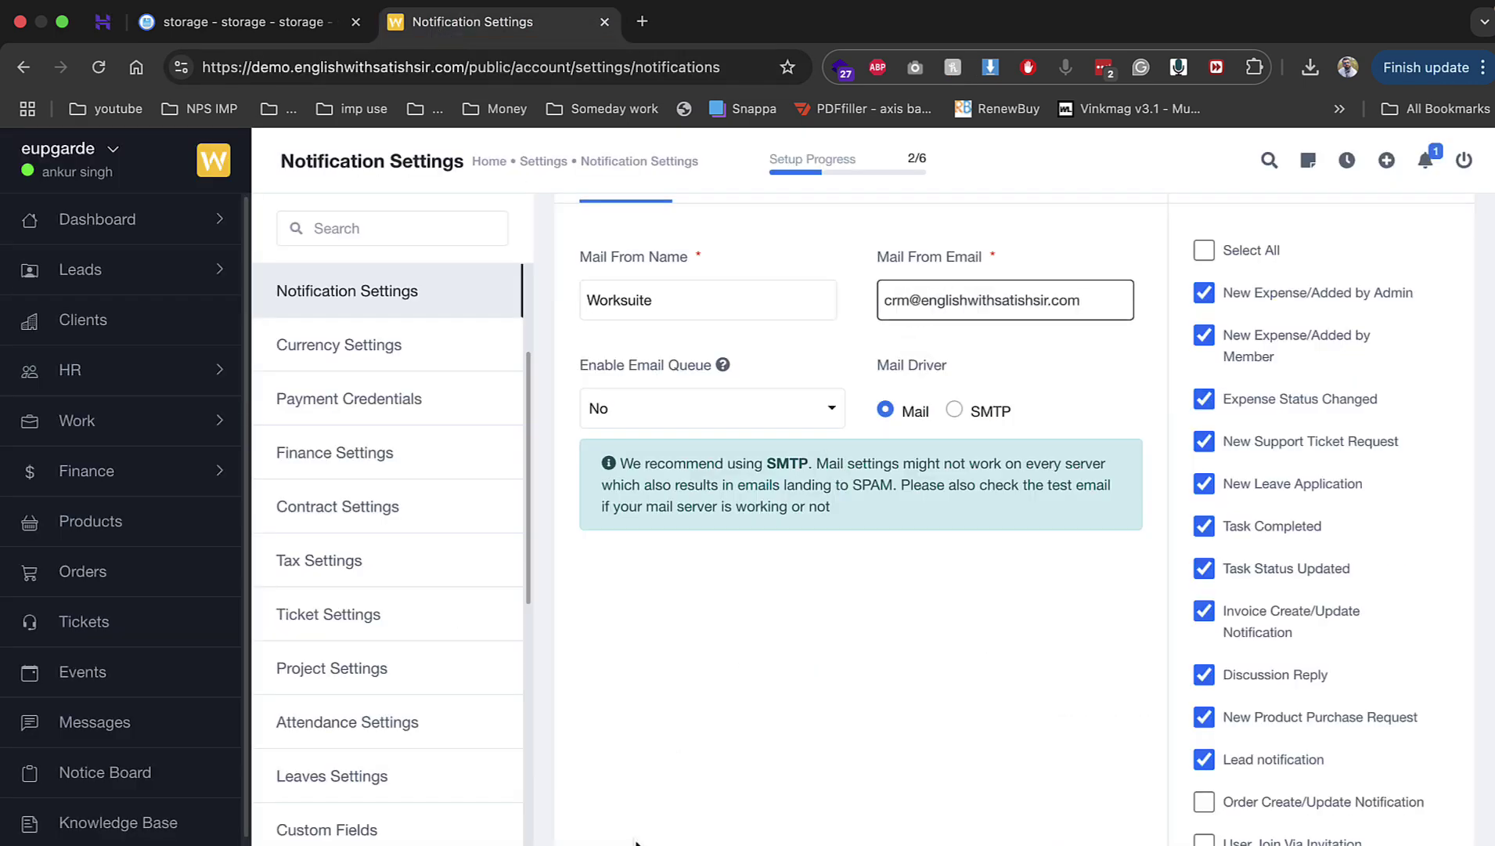
pyautogui.press('Return')
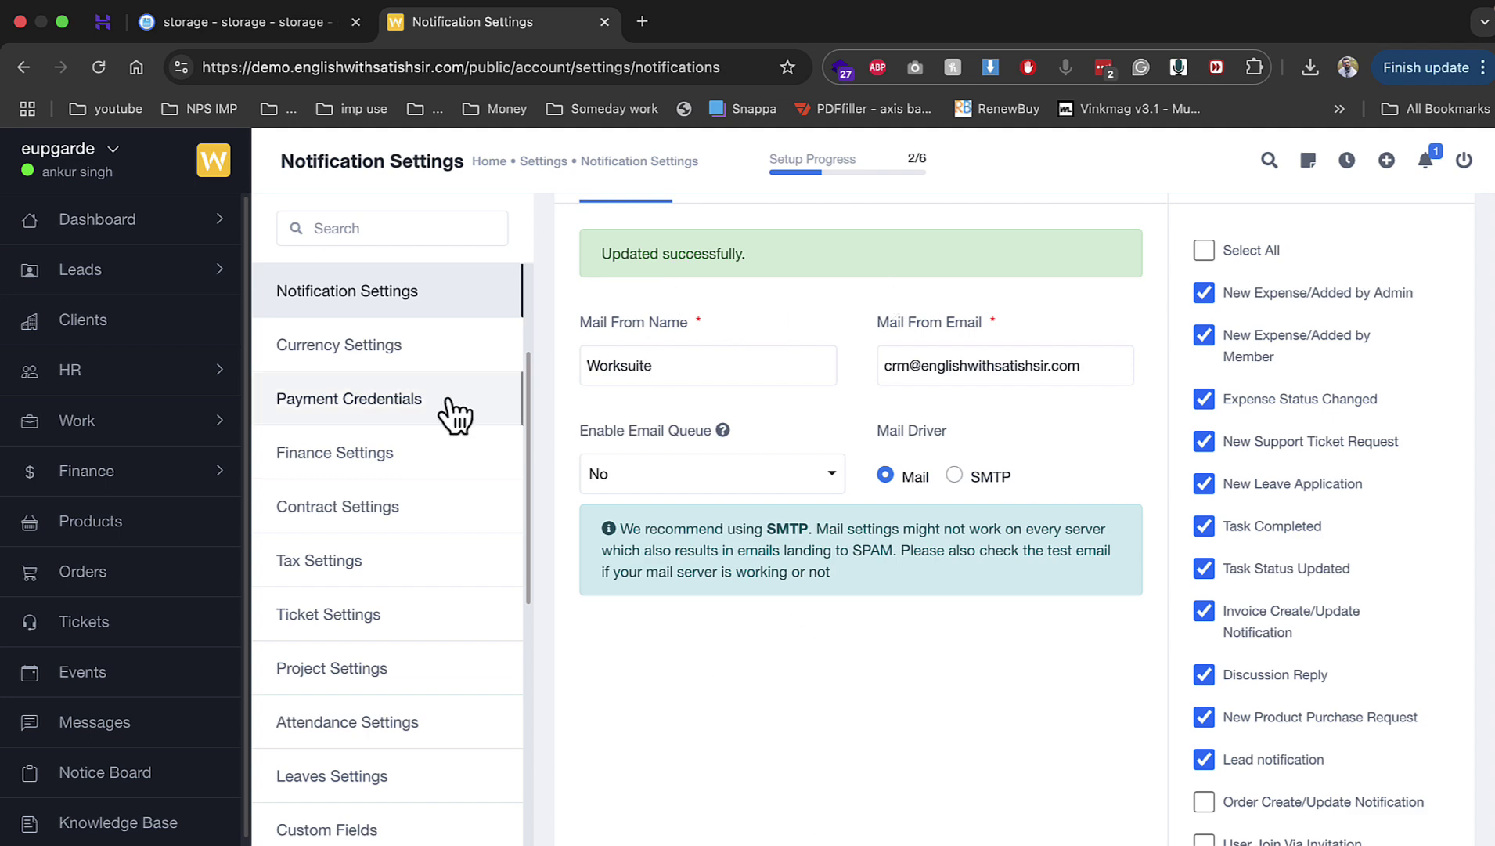
# Step: Check the setup progress checklist at 3/6, then go back to Notification Settings
pyautogui.scroll(3, 441, 408)
pyautogui.click(835, 165)
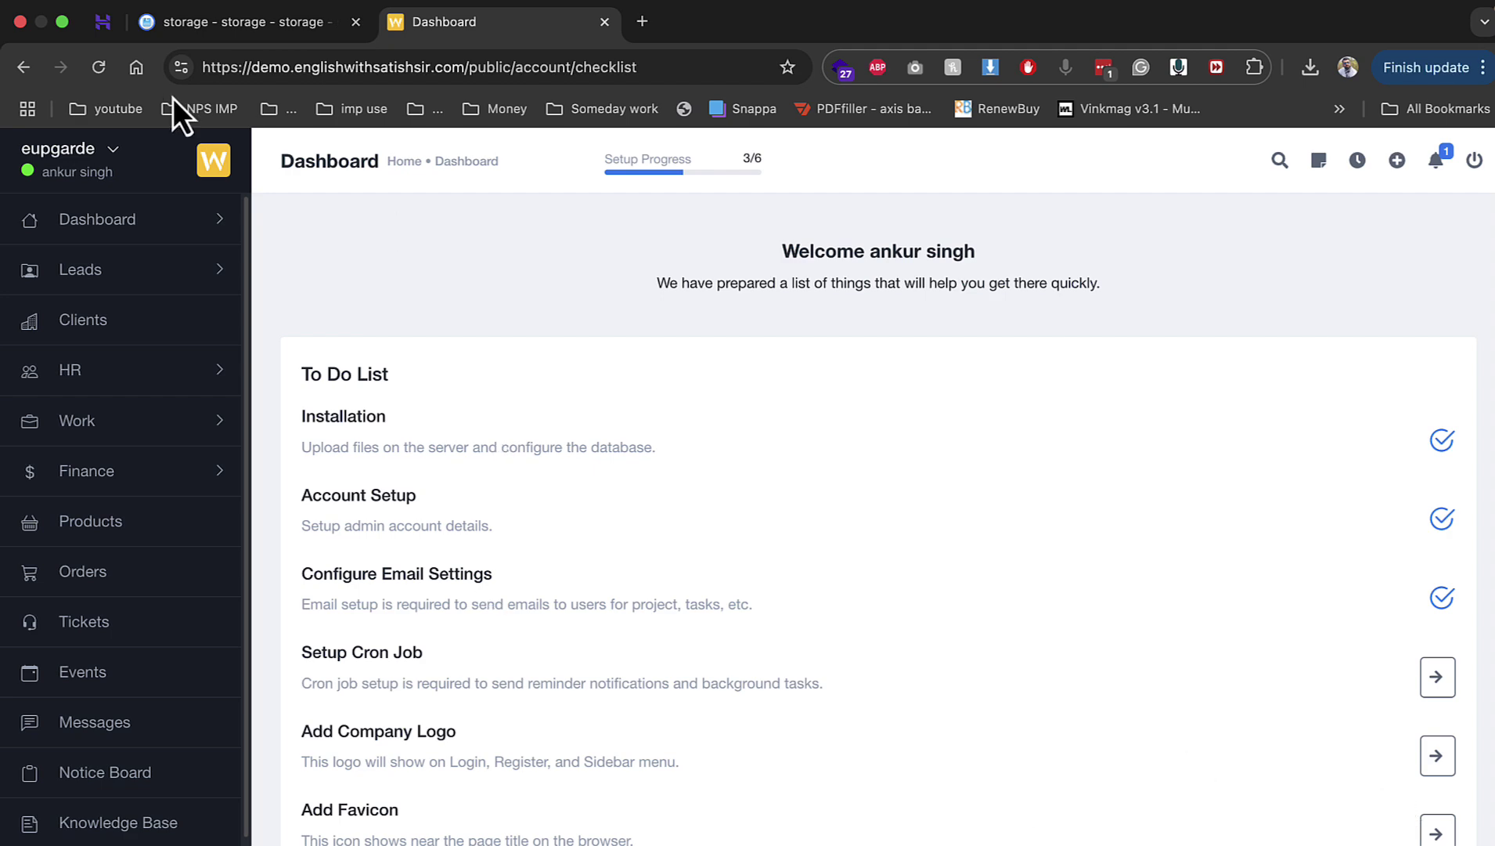
pyautogui.click(23, 67)
pyautogui.scroll(5, 430, 313)
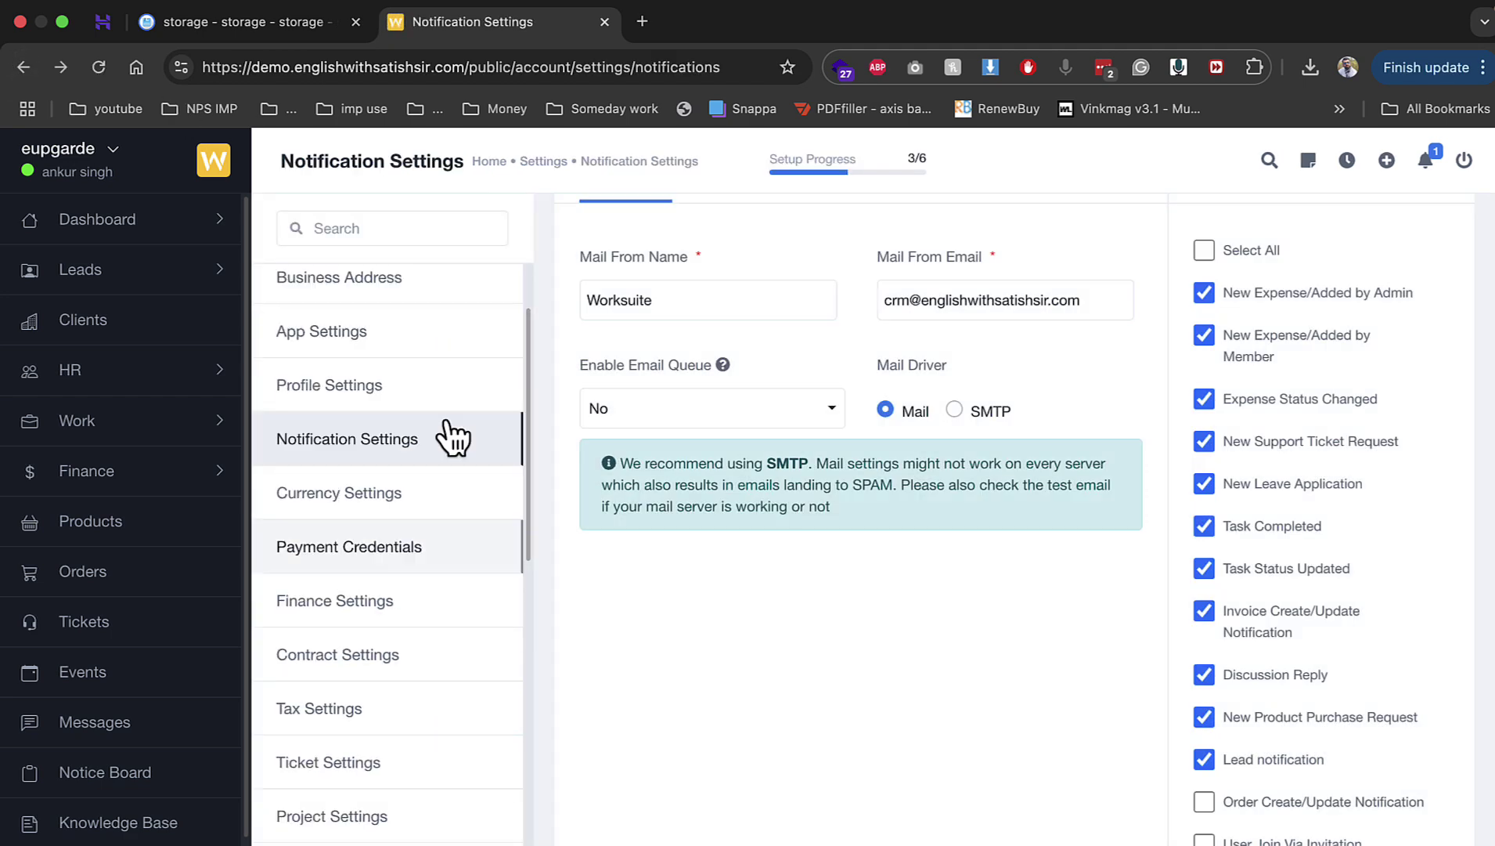
pyautogui.click(366, 309)
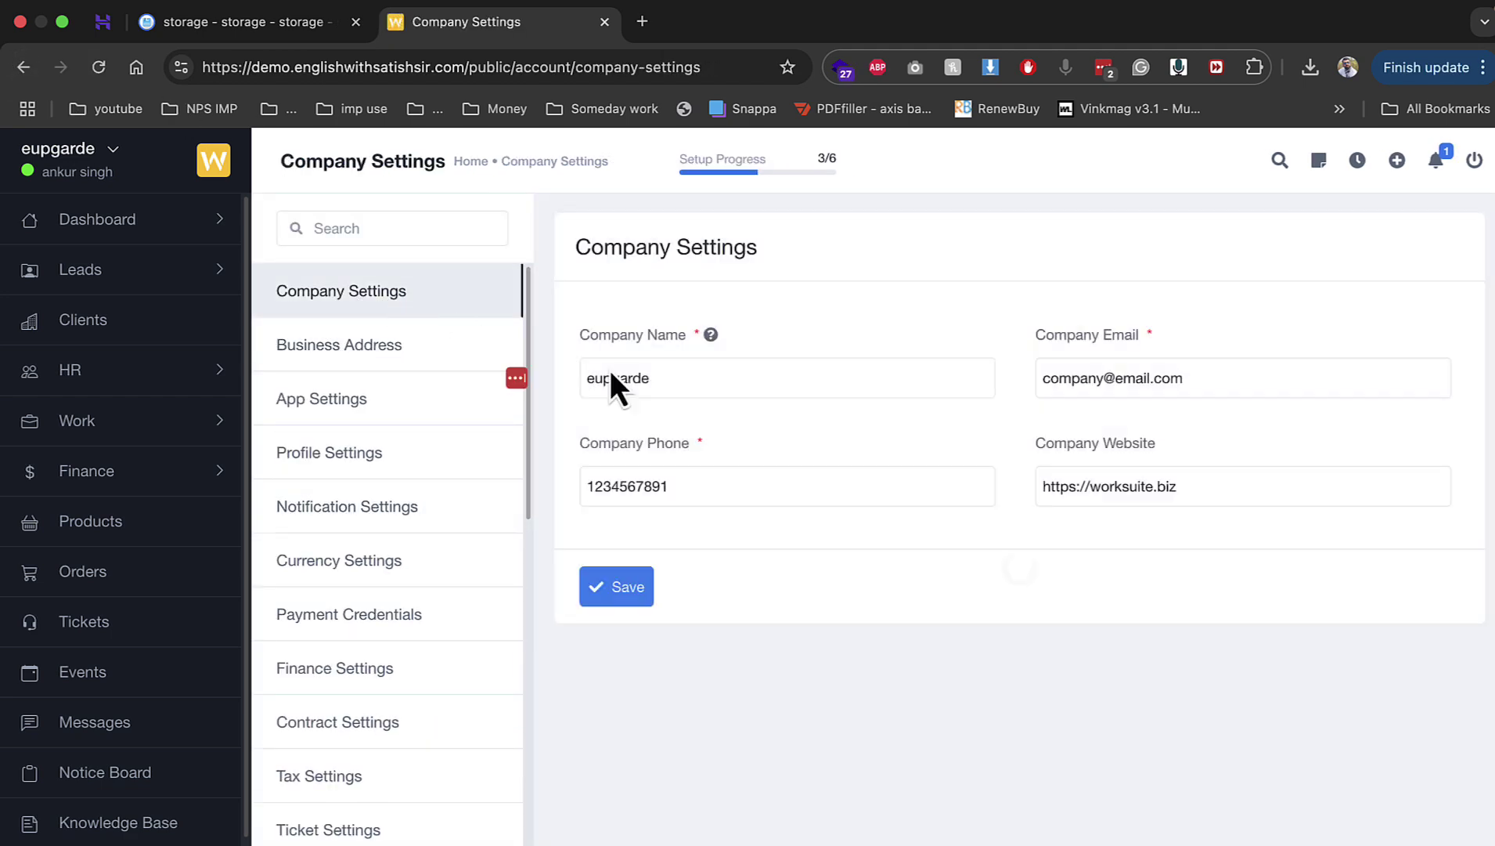
pyautogui.click(693, 382)
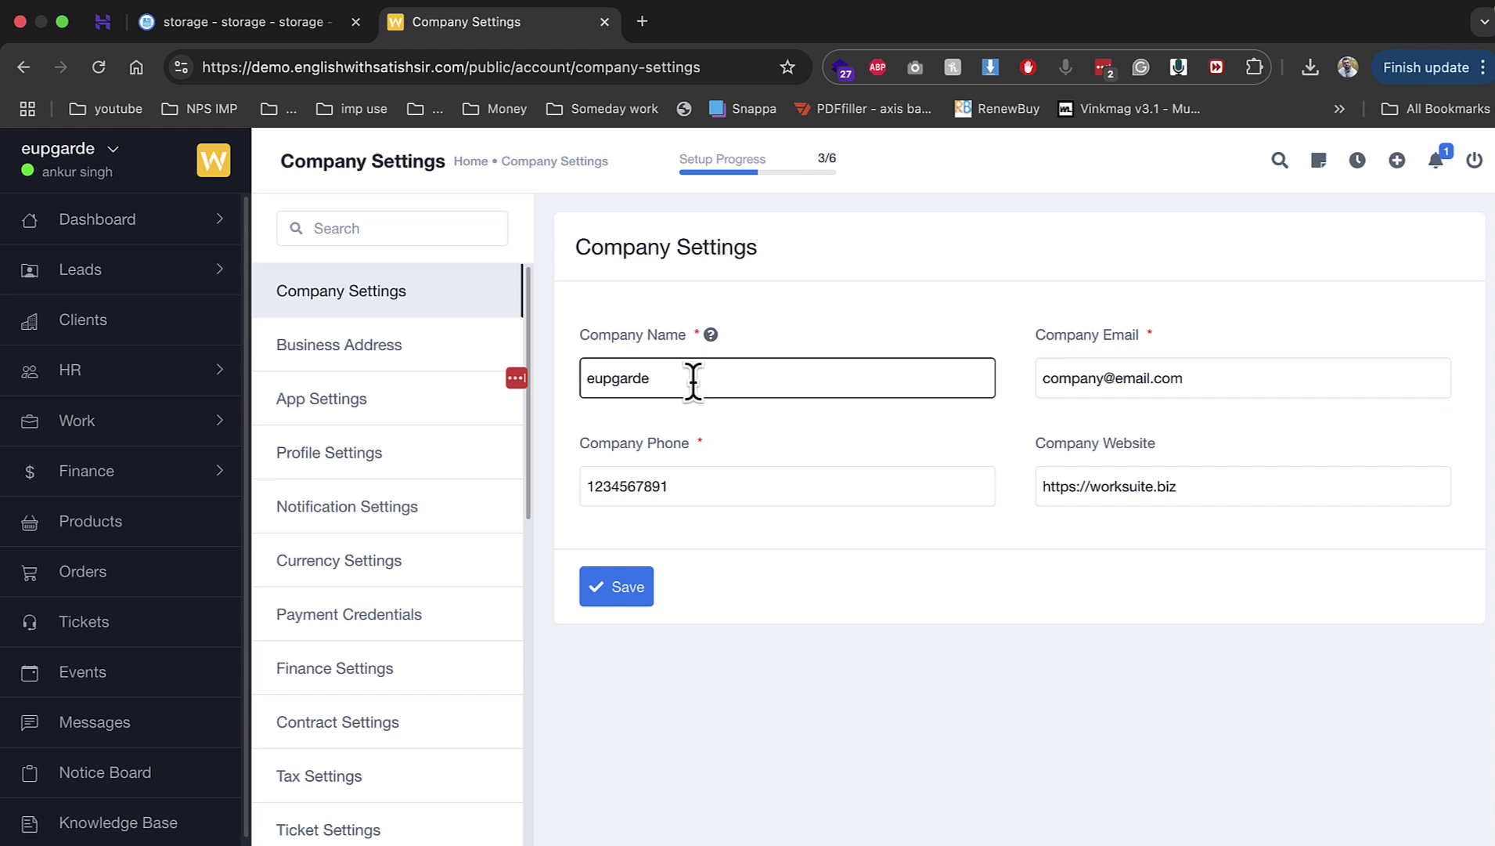
pyautogui.click(684, 487)
pyautogui.write('3')
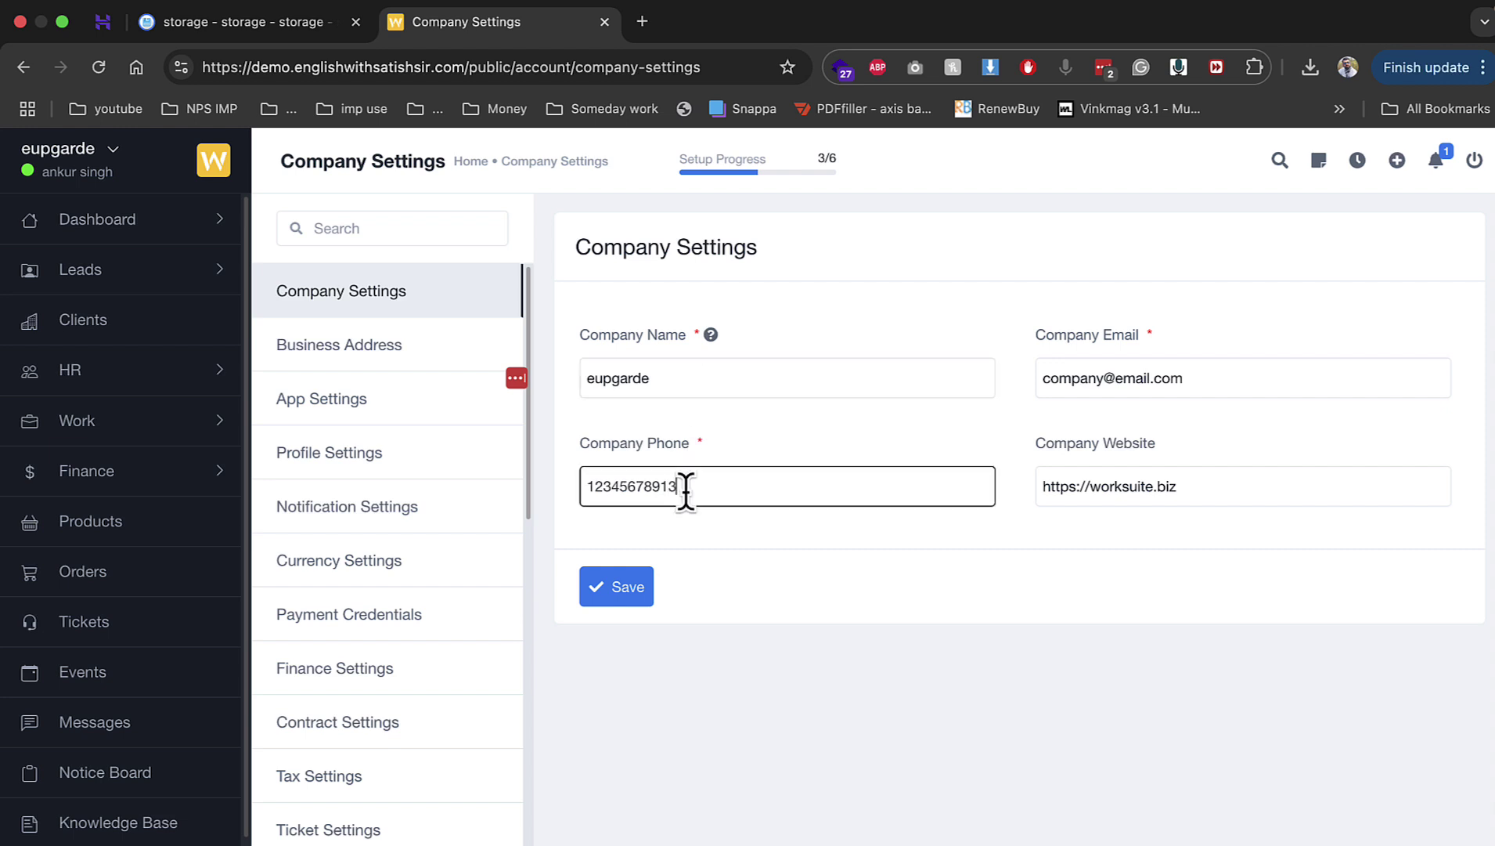
pyautogui.click(640, 587)
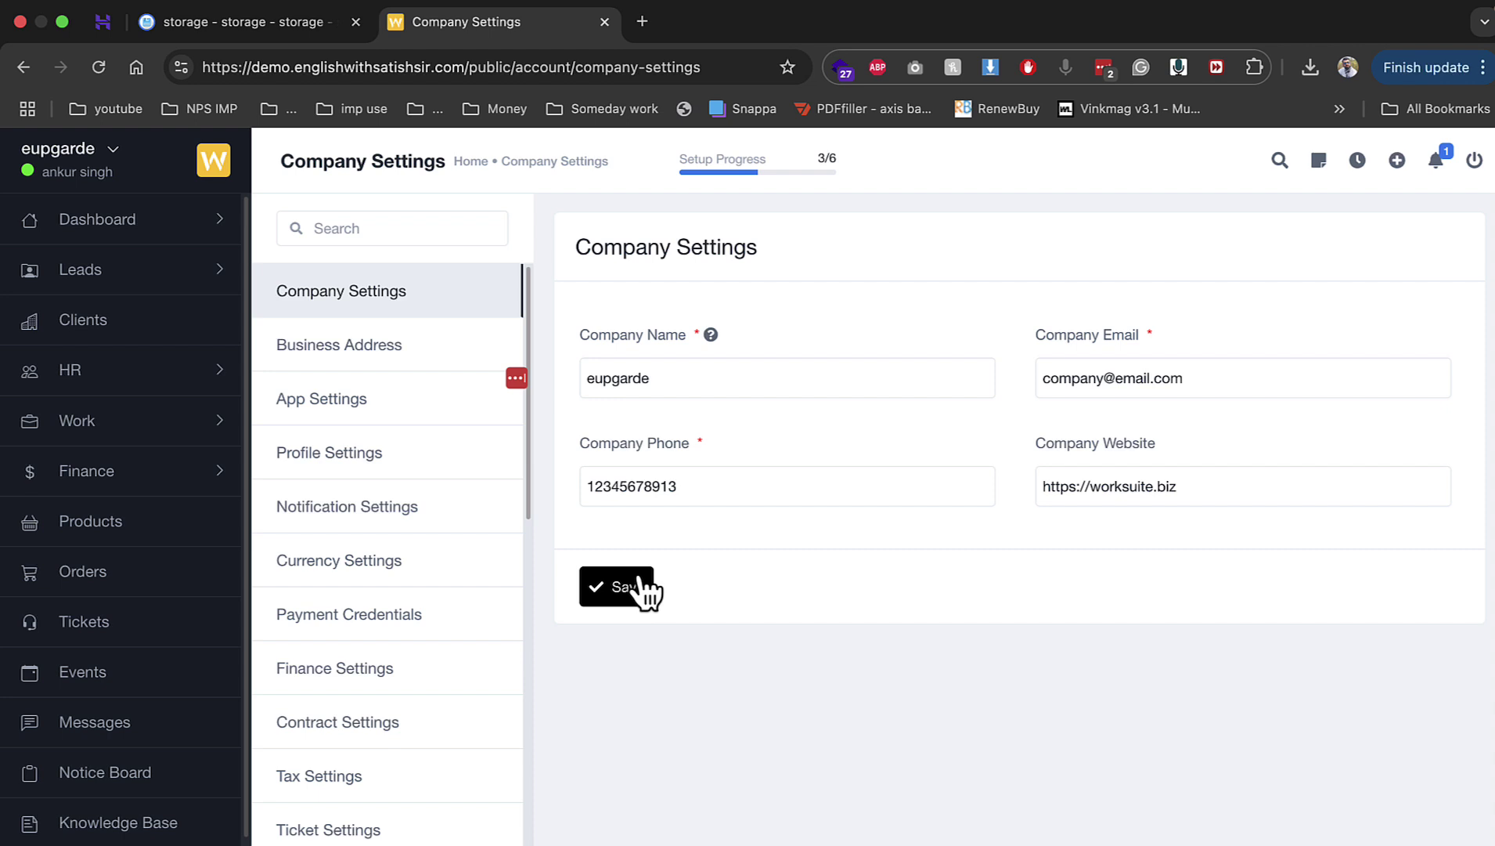
# Step: Browse Business Address and App Settings, ending on the Profile Settings page
pyautogui.click(398, 337)
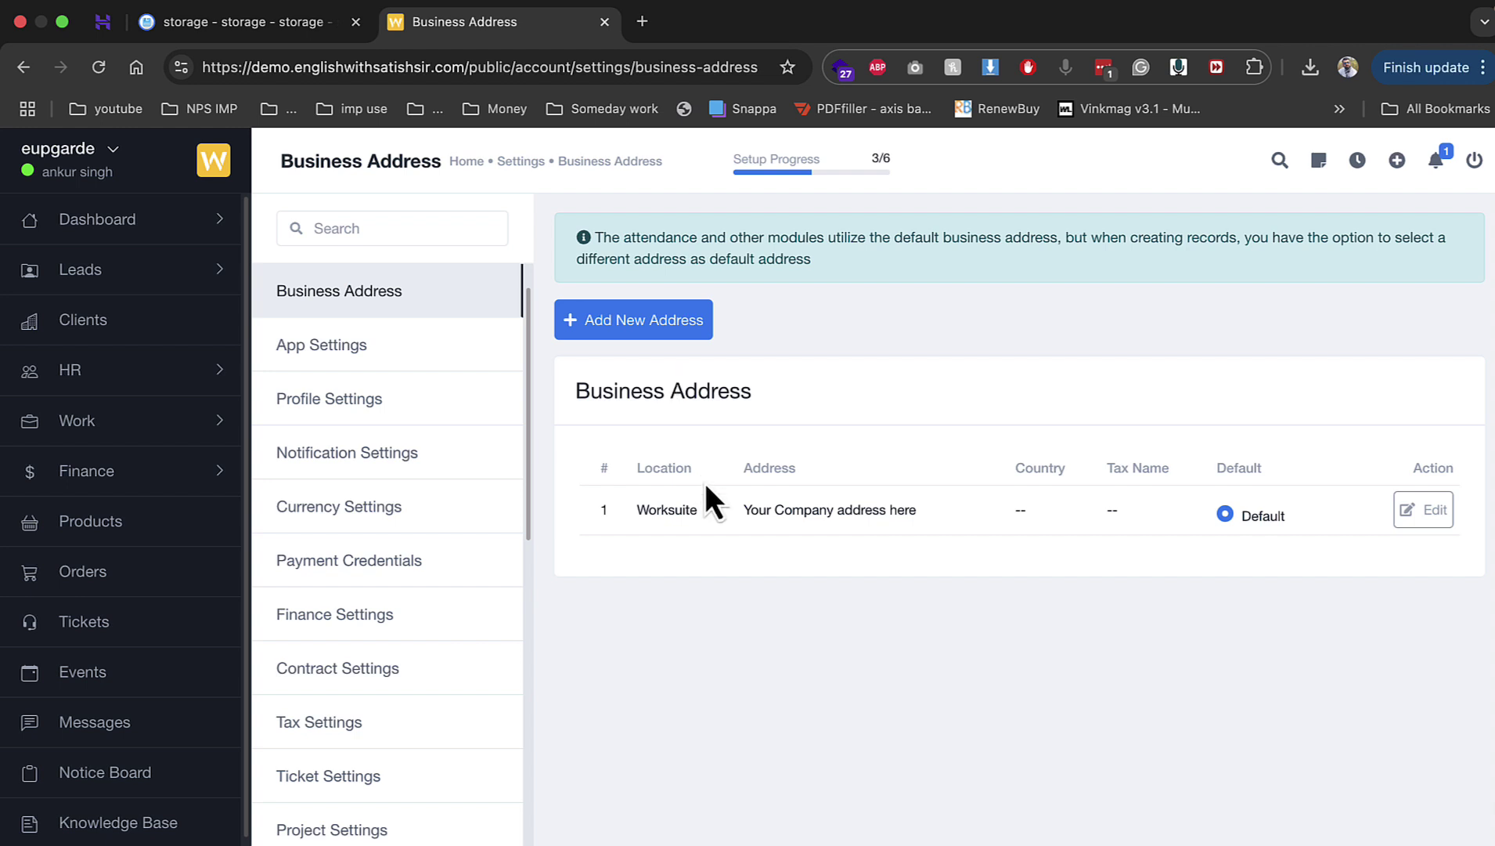
pyautogui.click(357, 346)
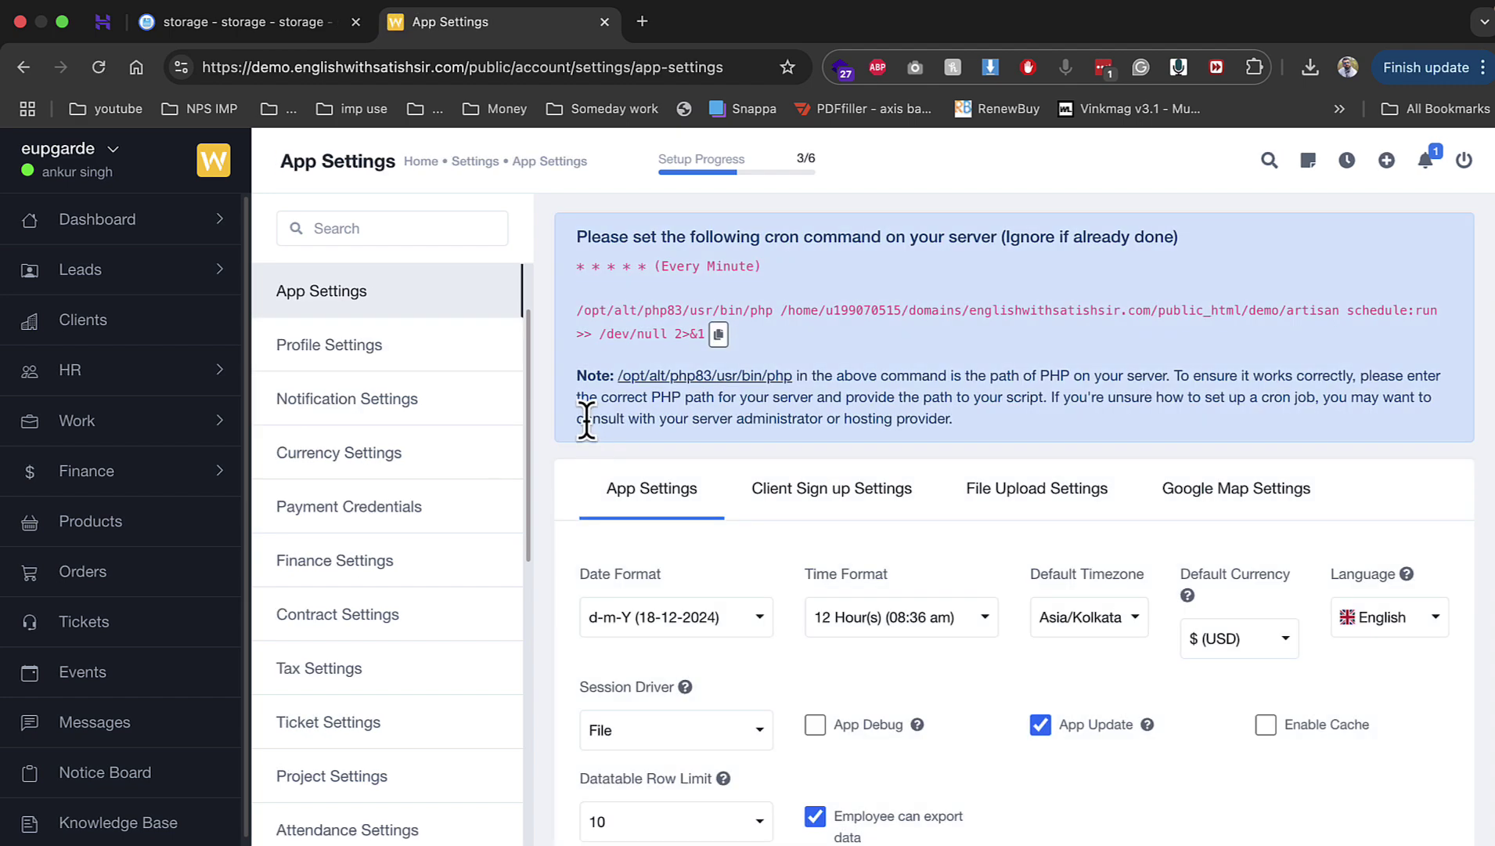
pyautogui.scroll(-1, 586, 421)
pyautogui.click(399, 364)
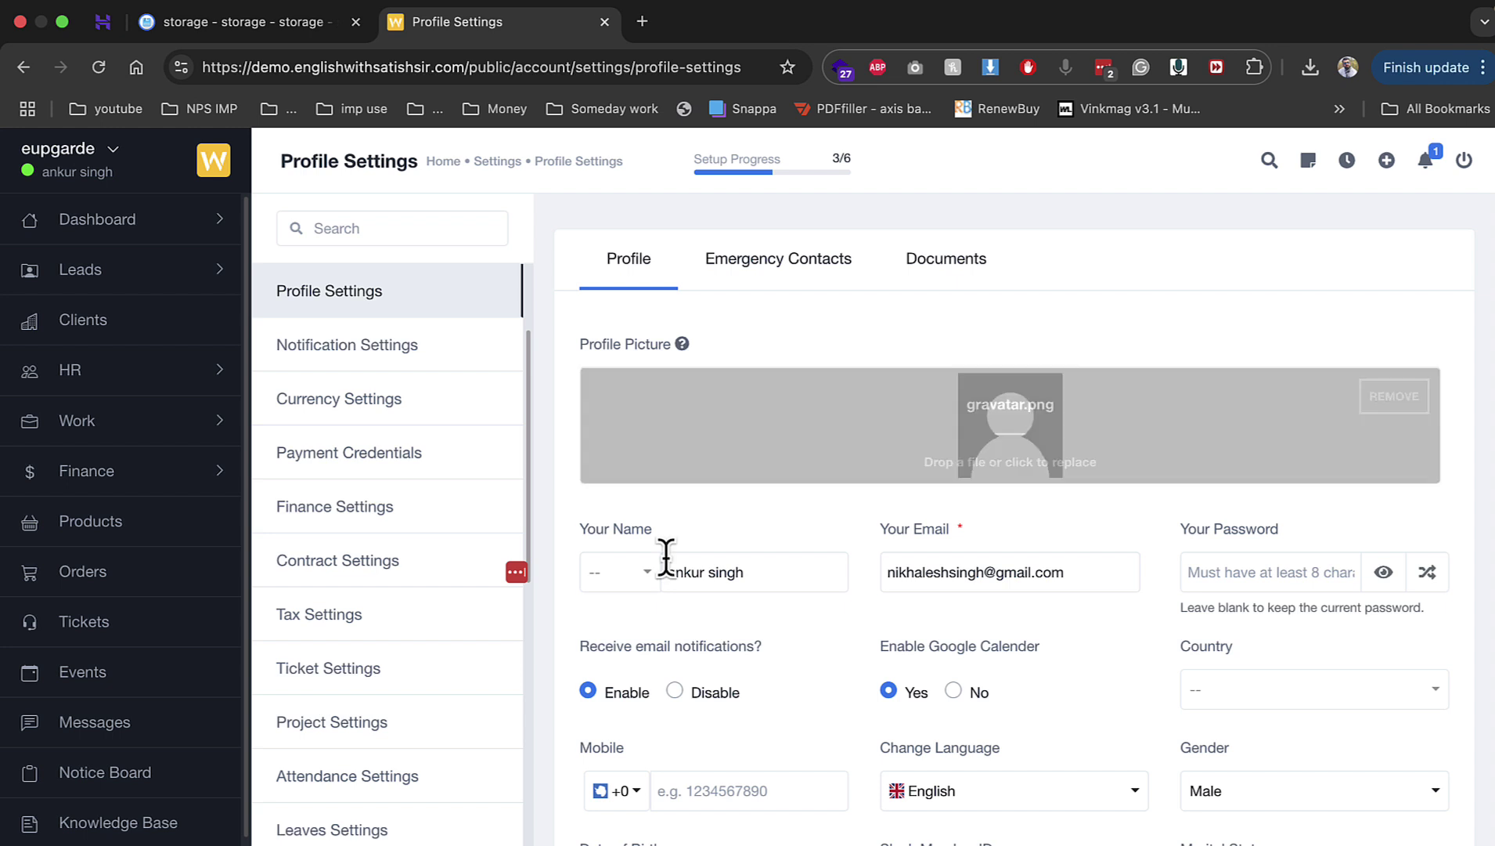
# Step: Review the profile fields, checking Marital Status choices while keeping it as Single
pyautogui.click(982, 578)
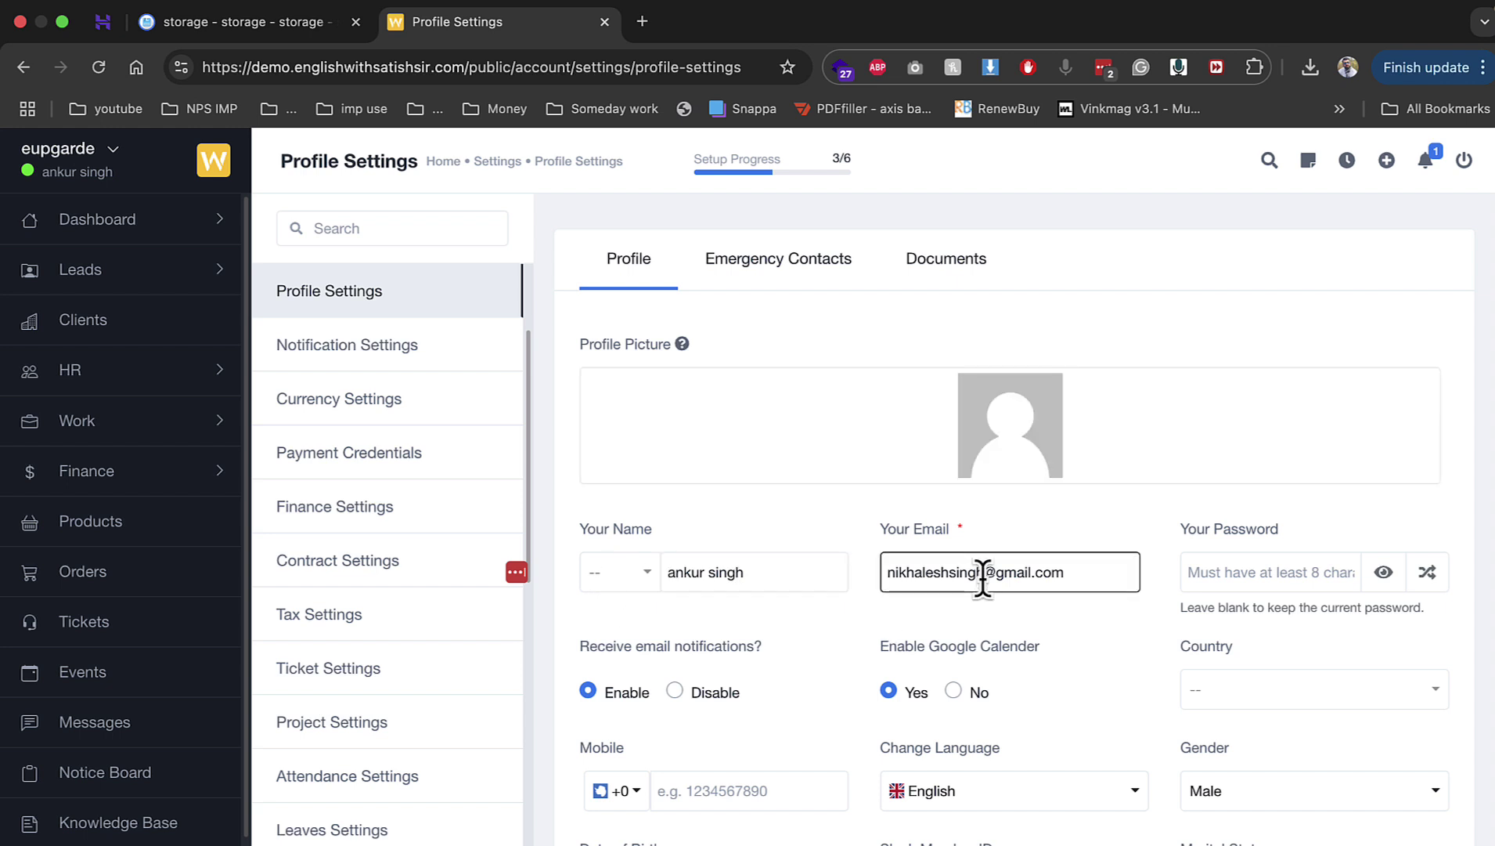
pyautogui.click(1246, 607)
pyautogui.scroll(-3, 983, 557)
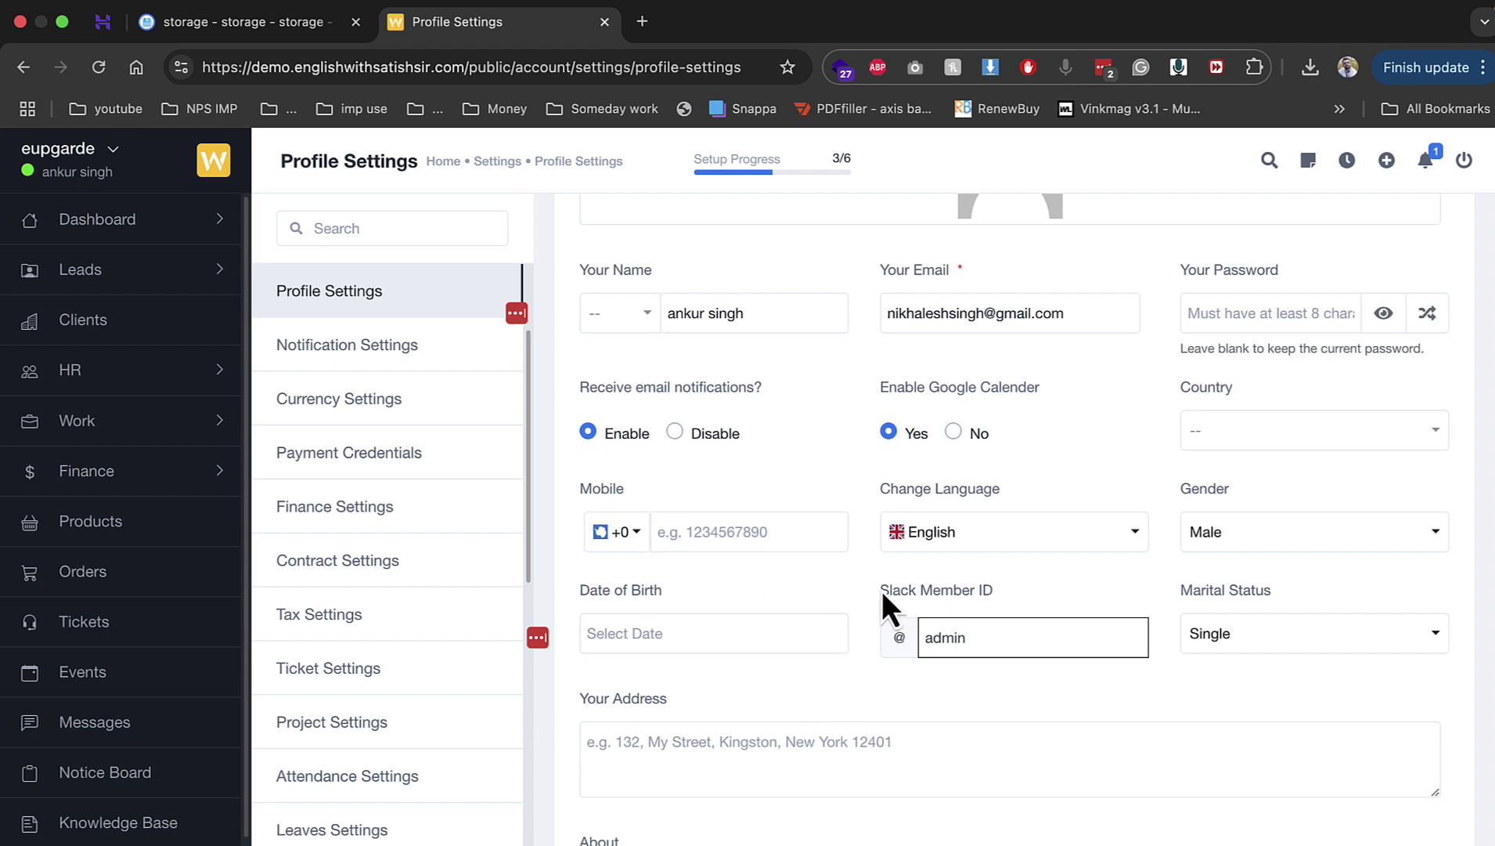
pyautogui.moveTo(883, 590); pyautogui.dragTo(1018, 591)
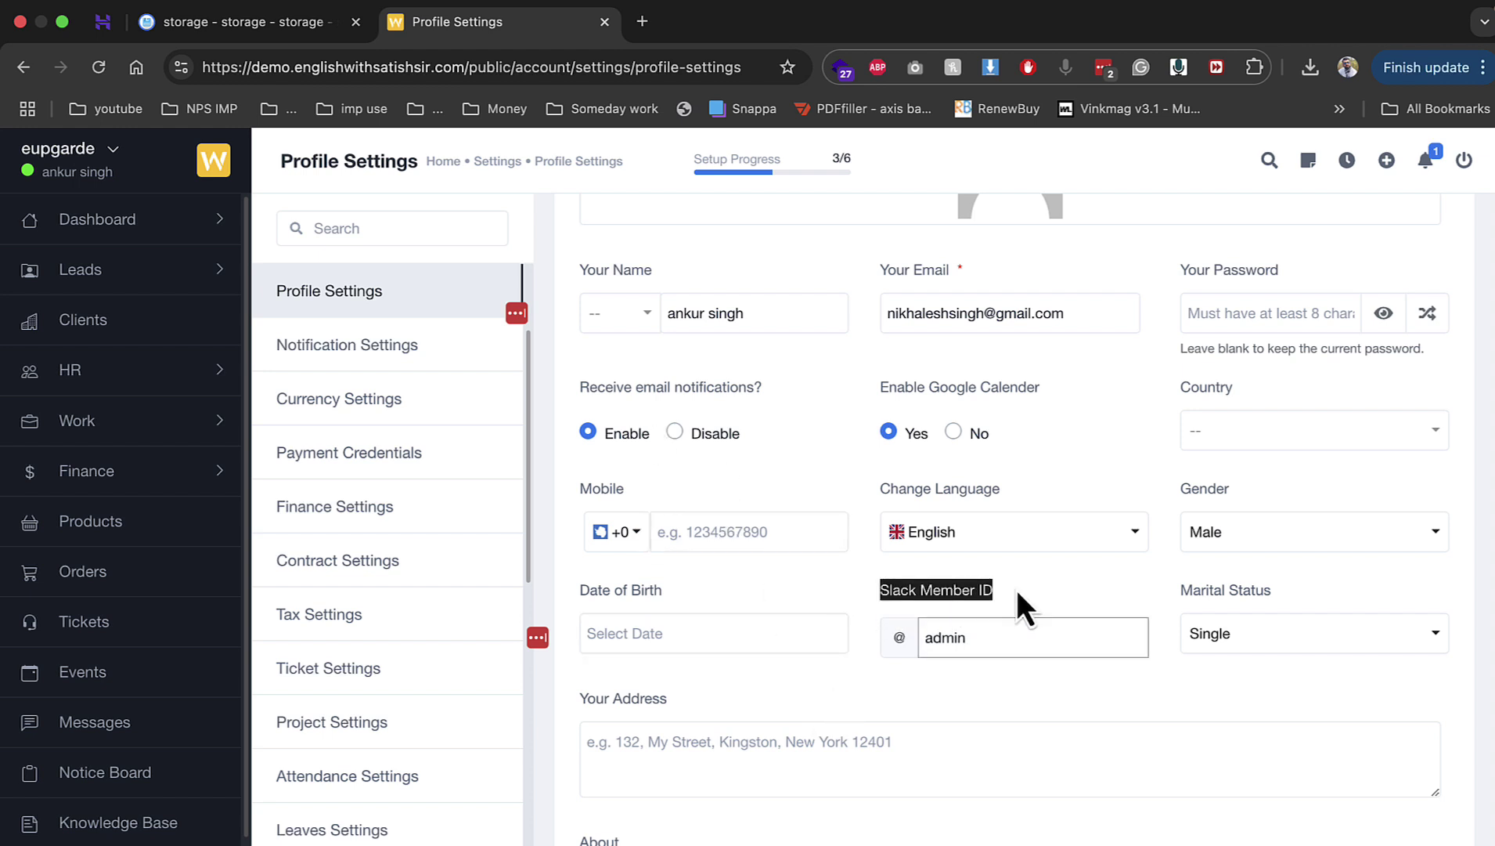
pyautogui.click(1282, 657)
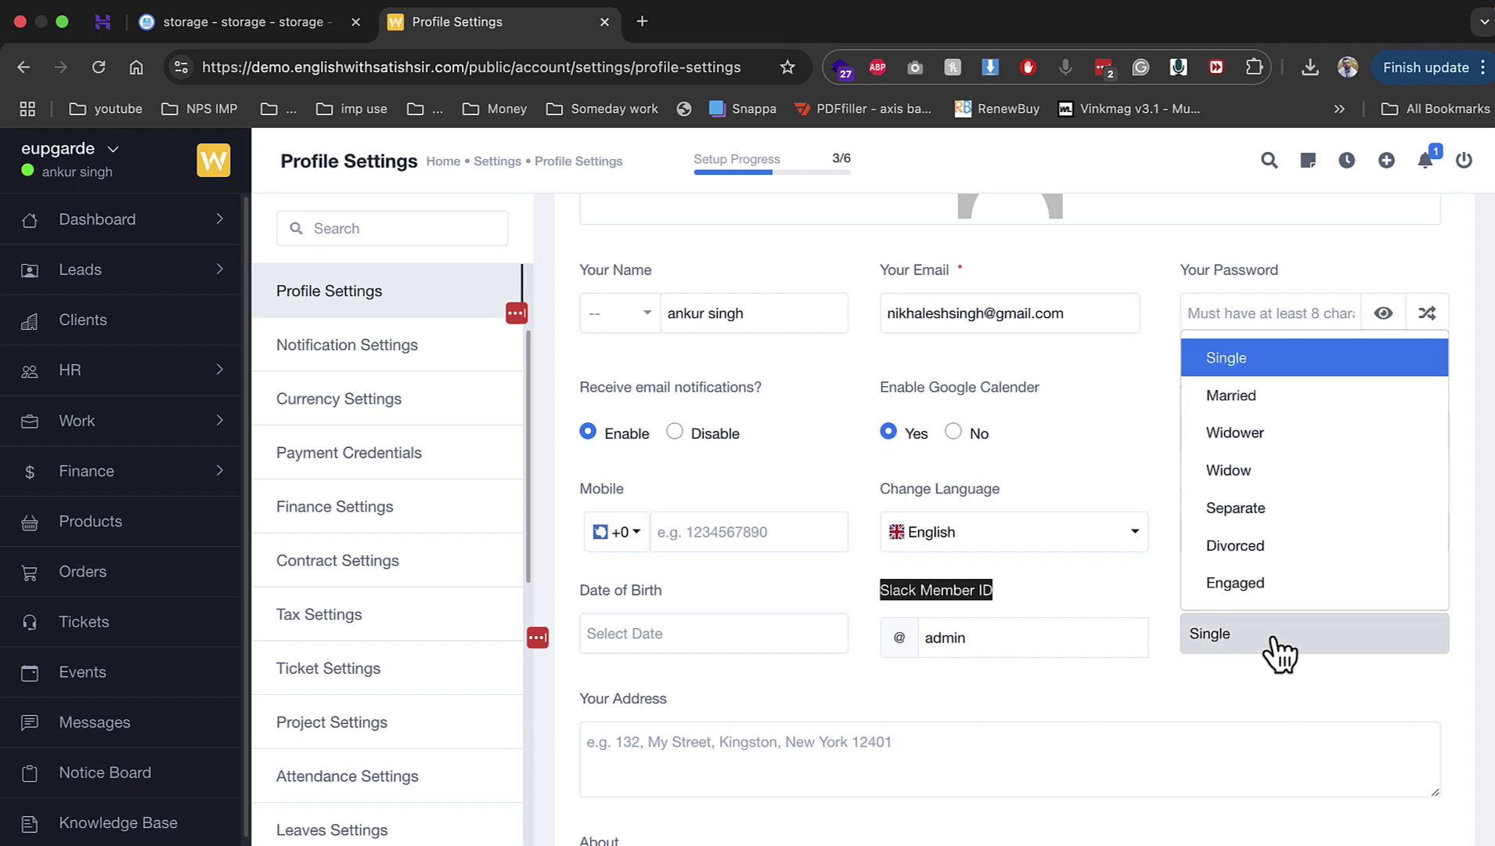
pyautogui.click(1119, 585)
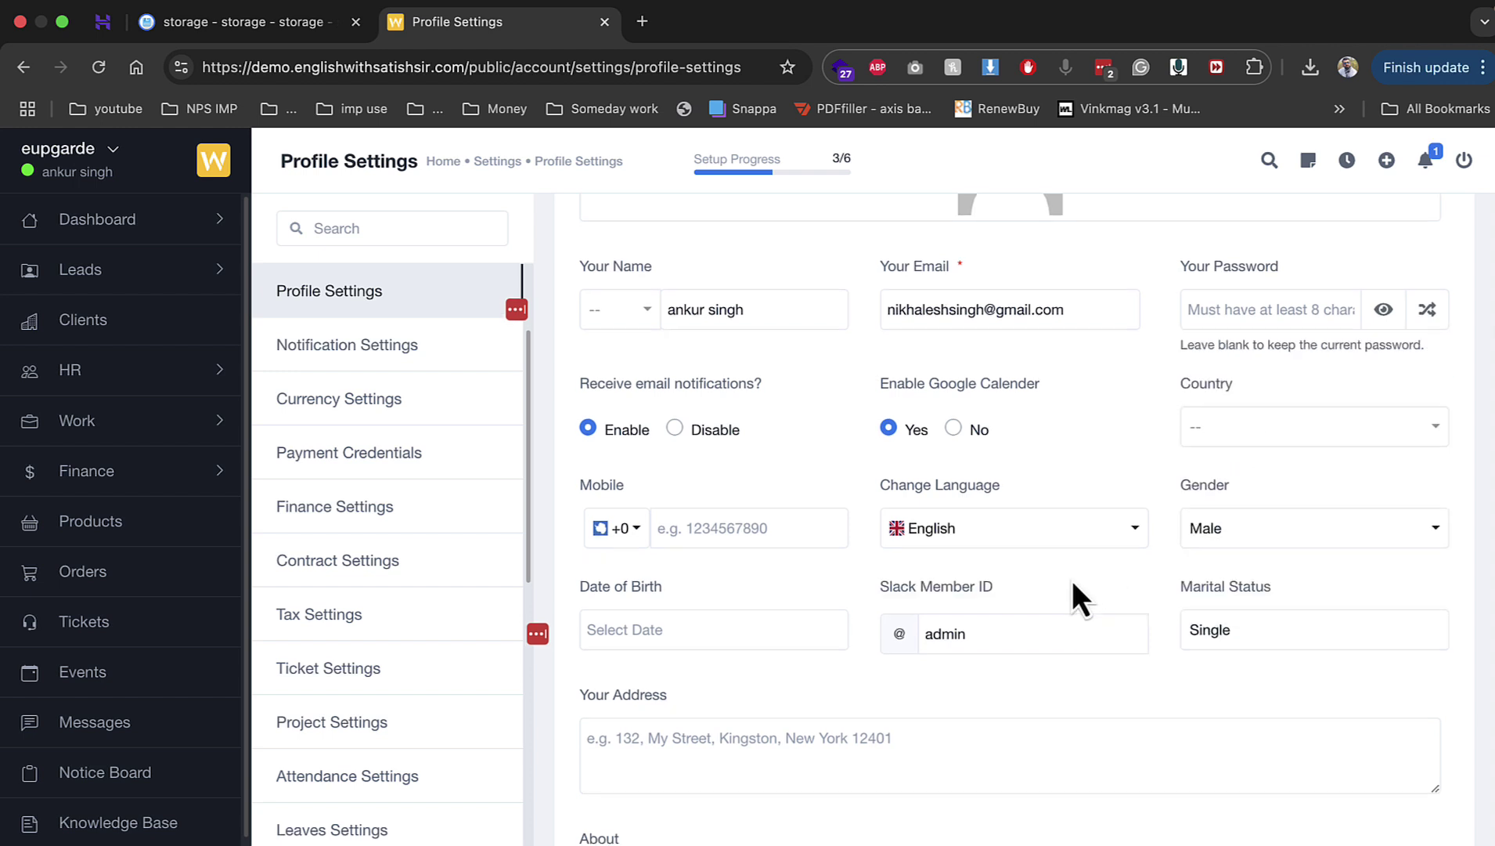
pyautogui.scroll(-3, 1072, 587)
# Step: Try Slack notification Status and Select All, leave Slack off, and open Currency Settings
pyautogui.click(413, 354)
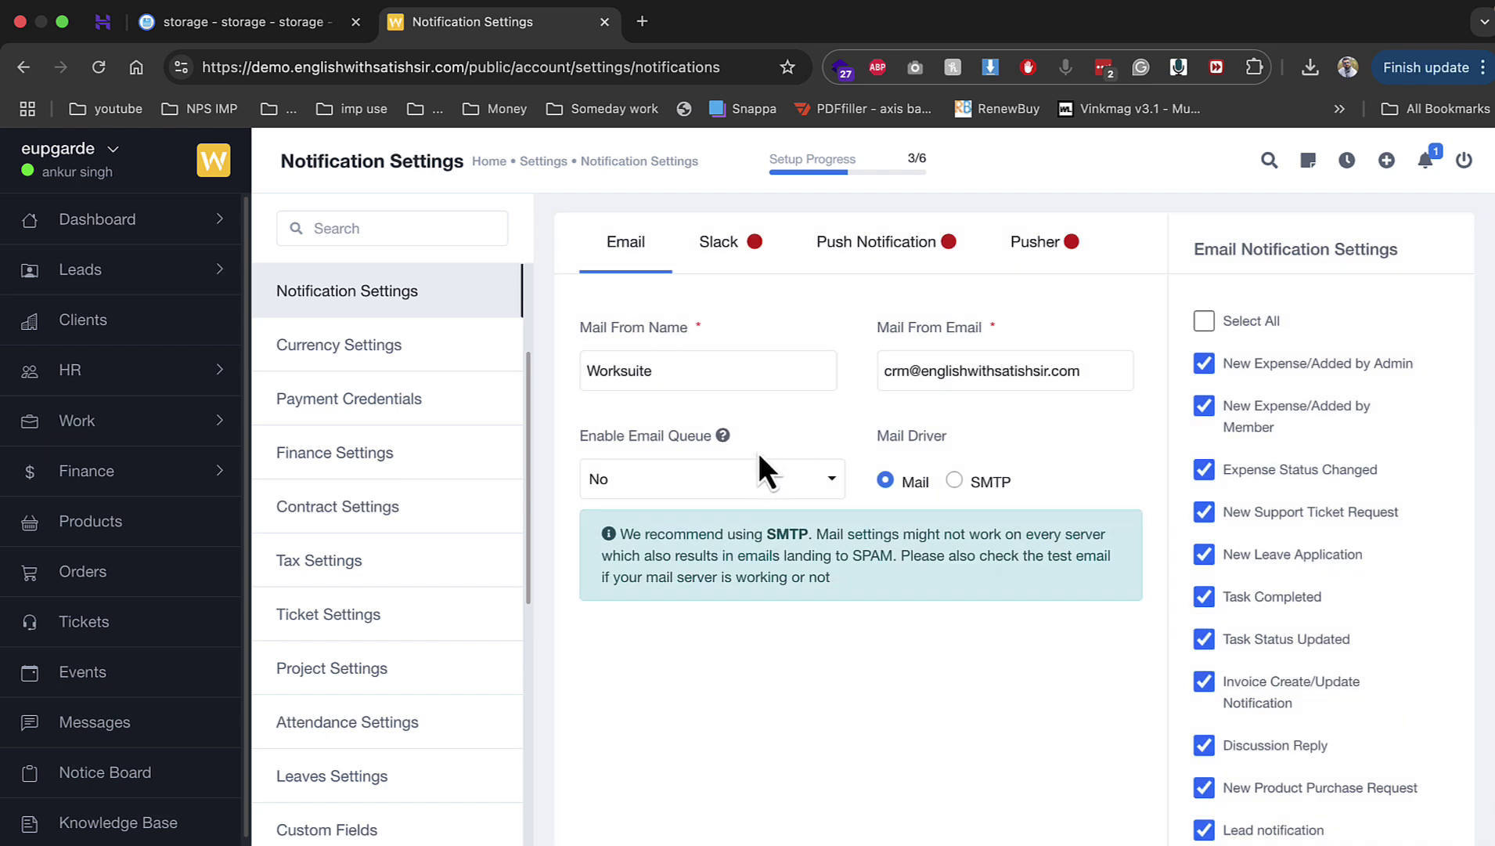
pyautogui.click(729, 252)
pyautogui.click(586, 316)
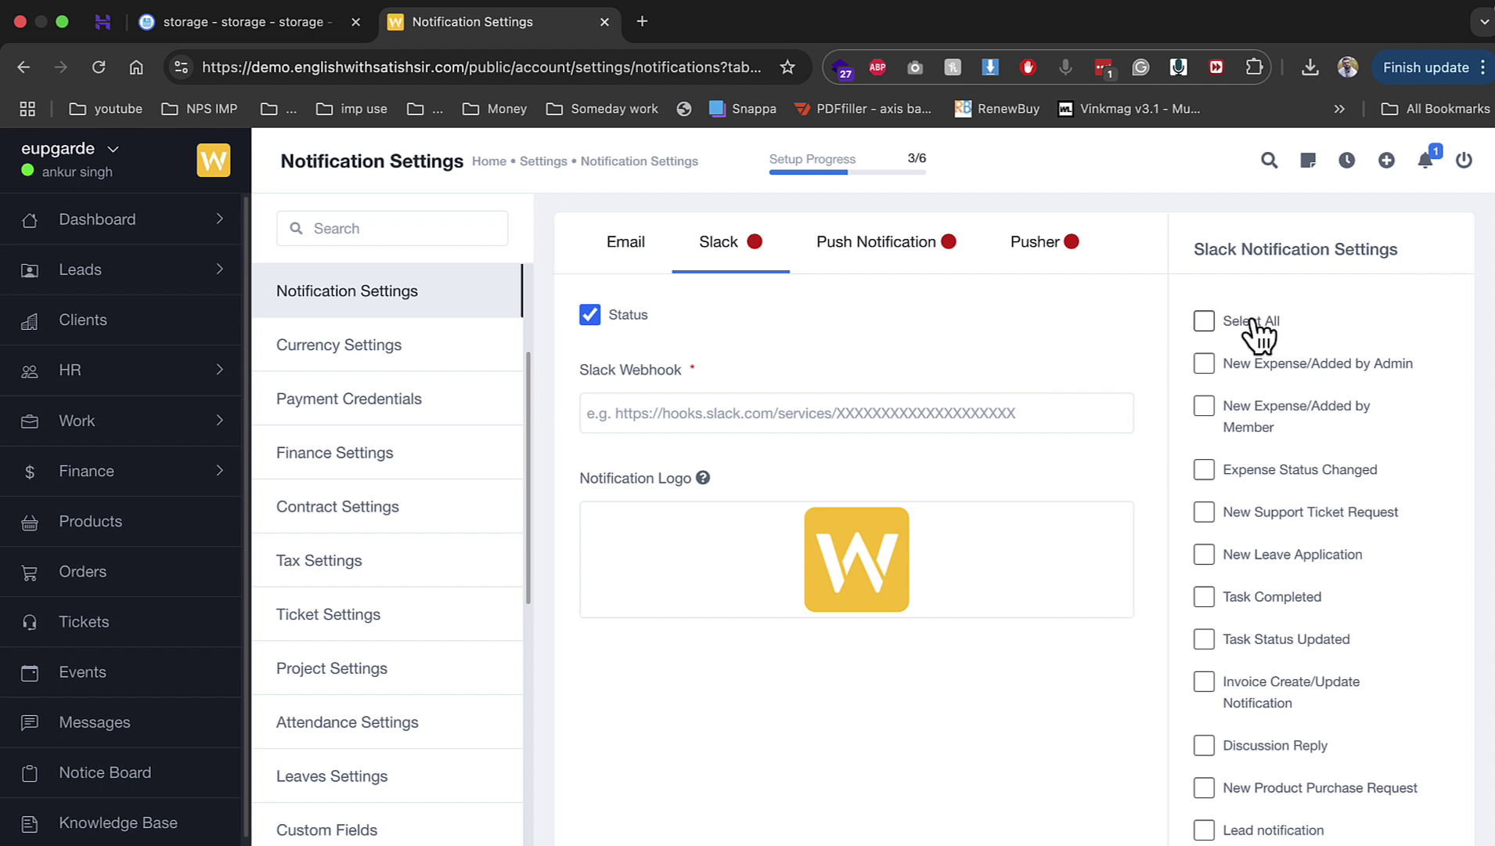
pyautogui.click(1206, 321)
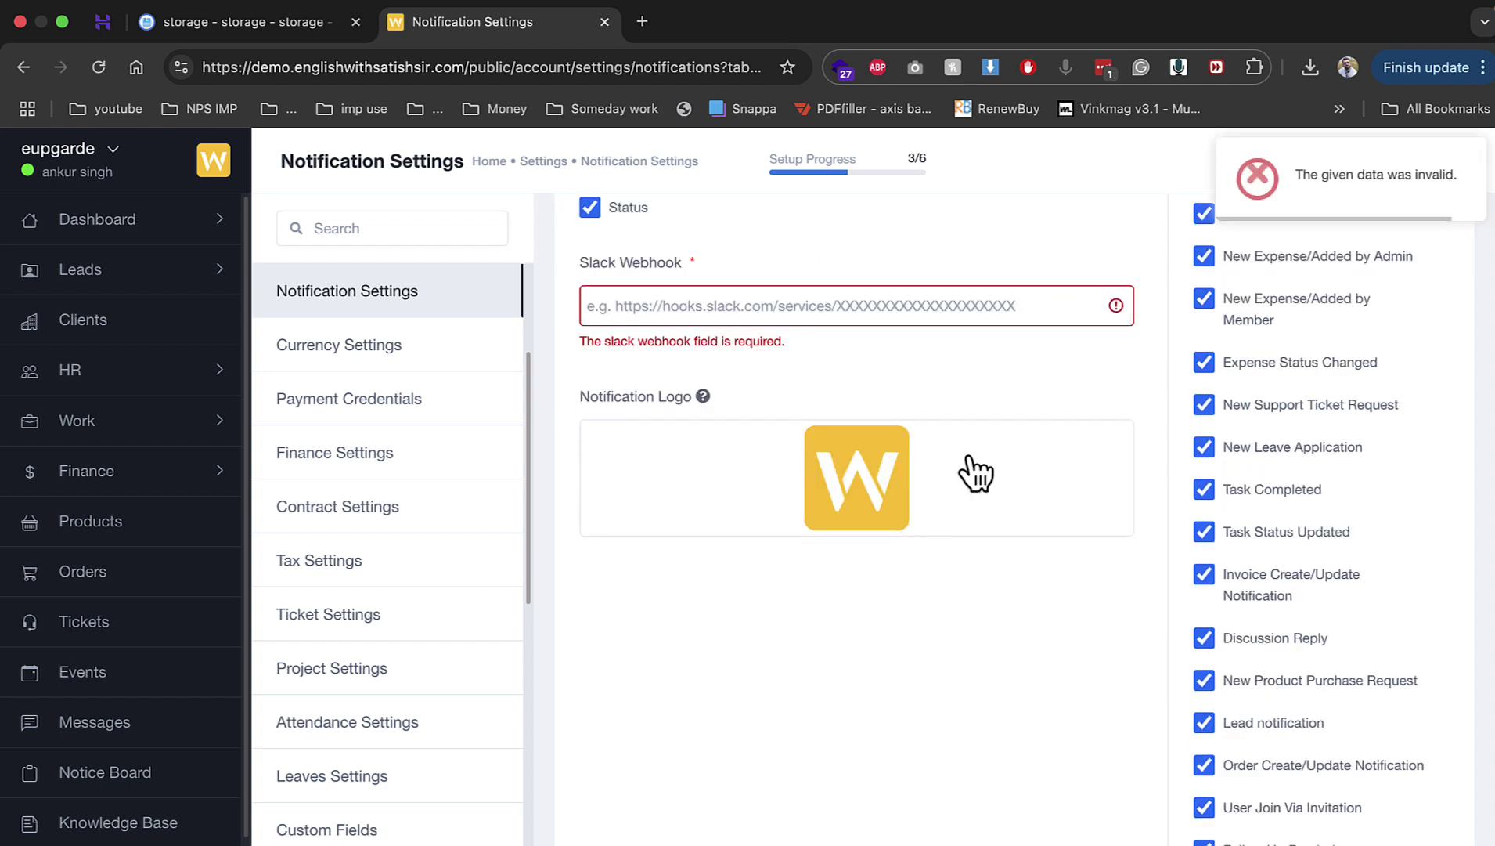
pyautogui.click(590, 314)
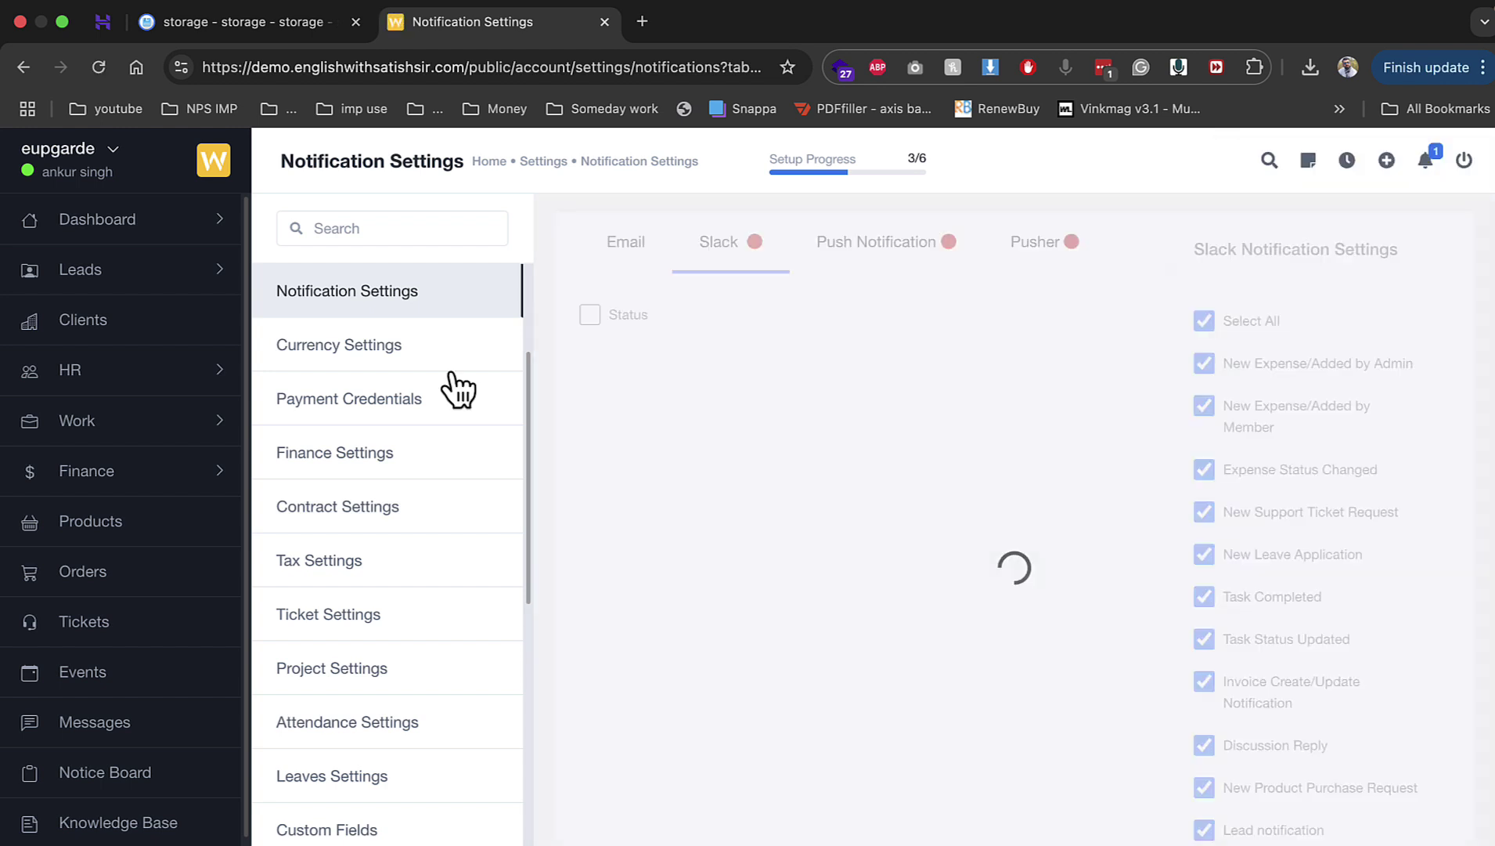
pyautogui.click(452, 371)
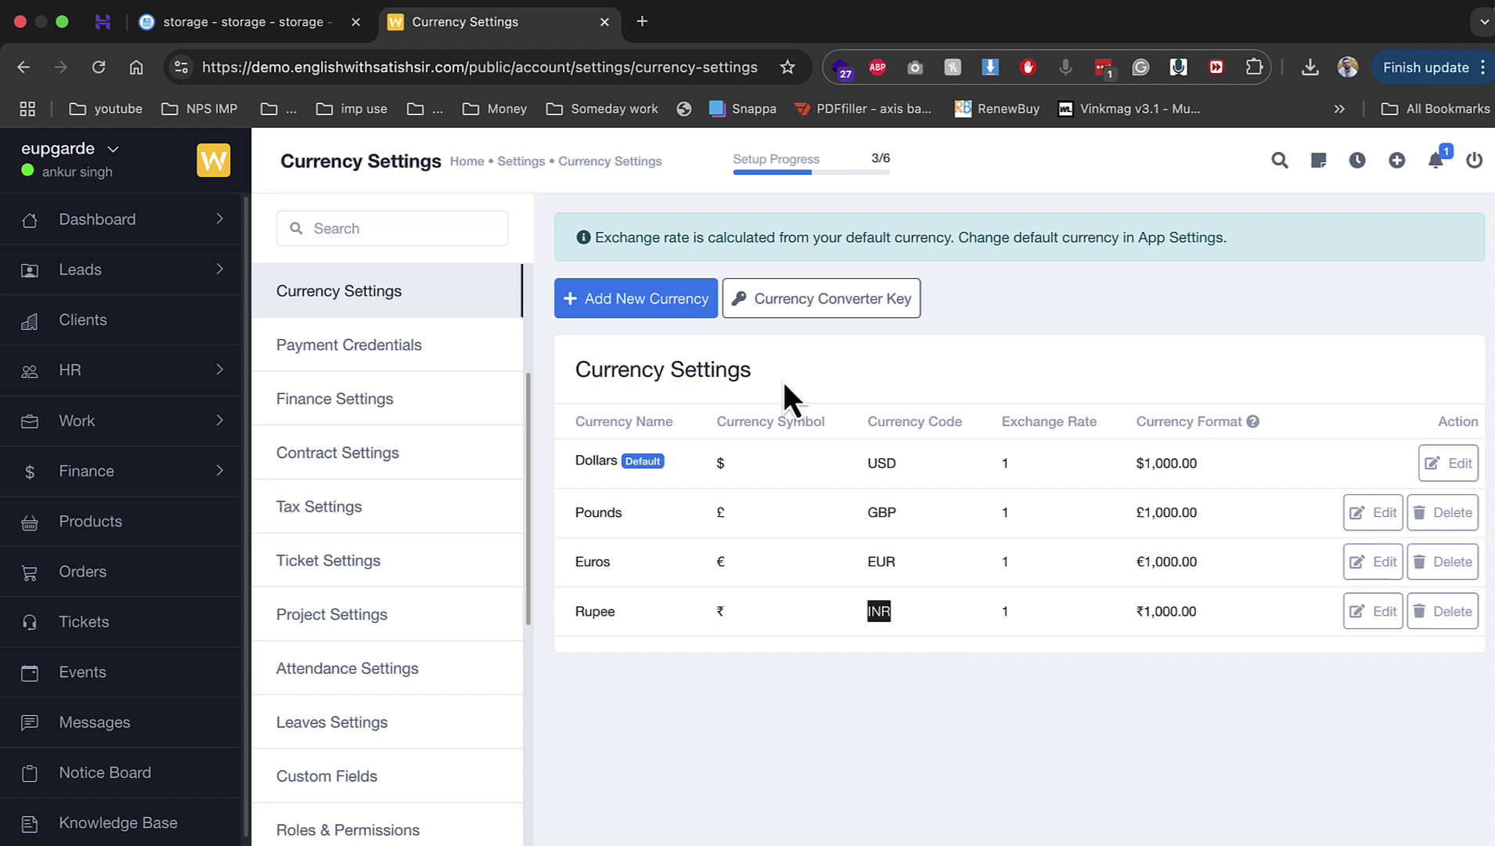
# Step: Cancel the Currency Converter Key dialog unchanged and view the Razorpay payment credentials
pyautogui.click(766, 291)
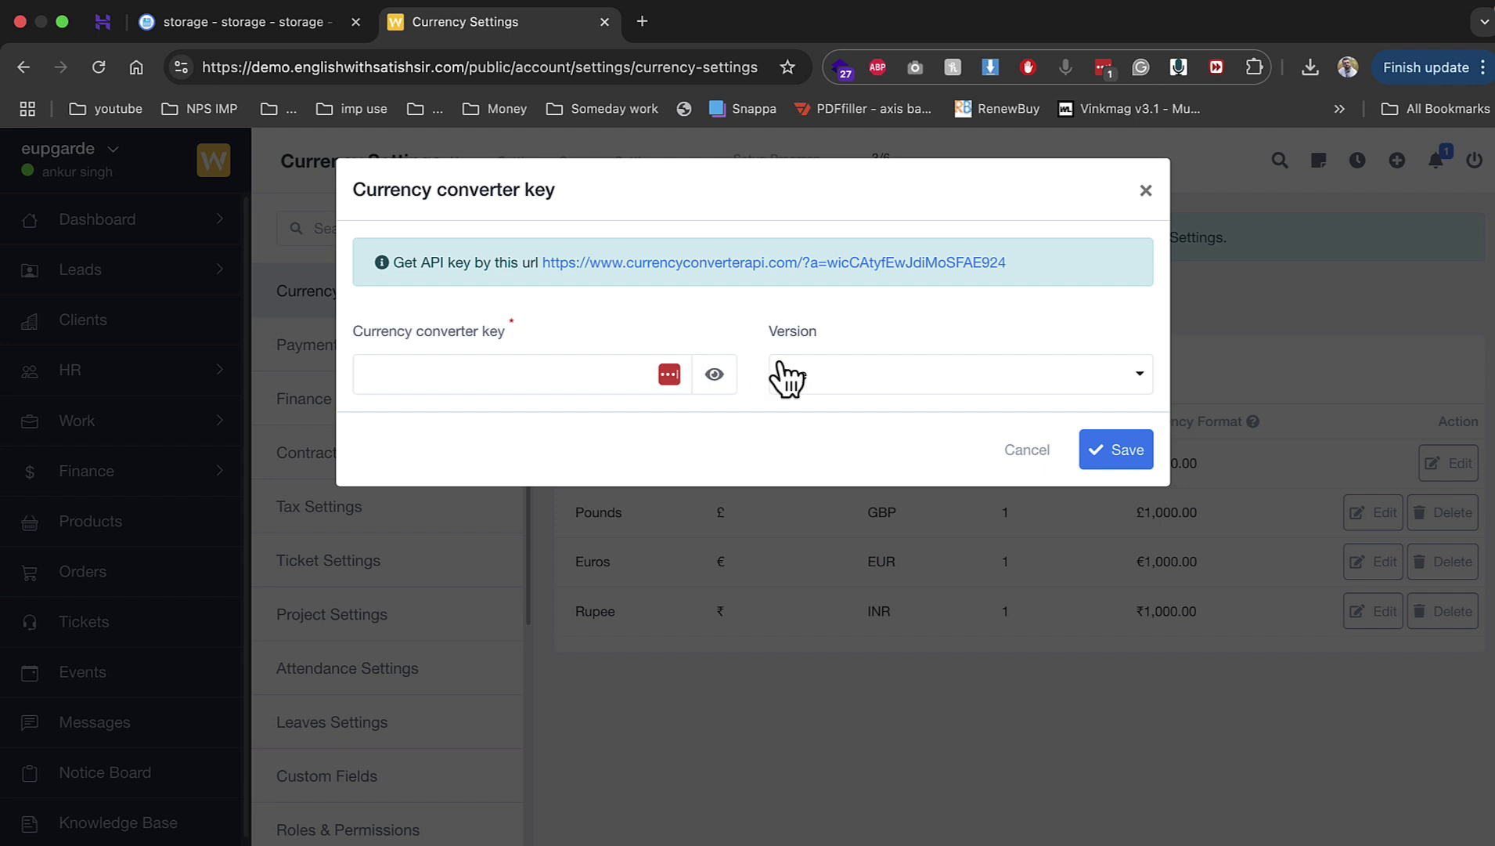
pyautogui.click(1027, 450)
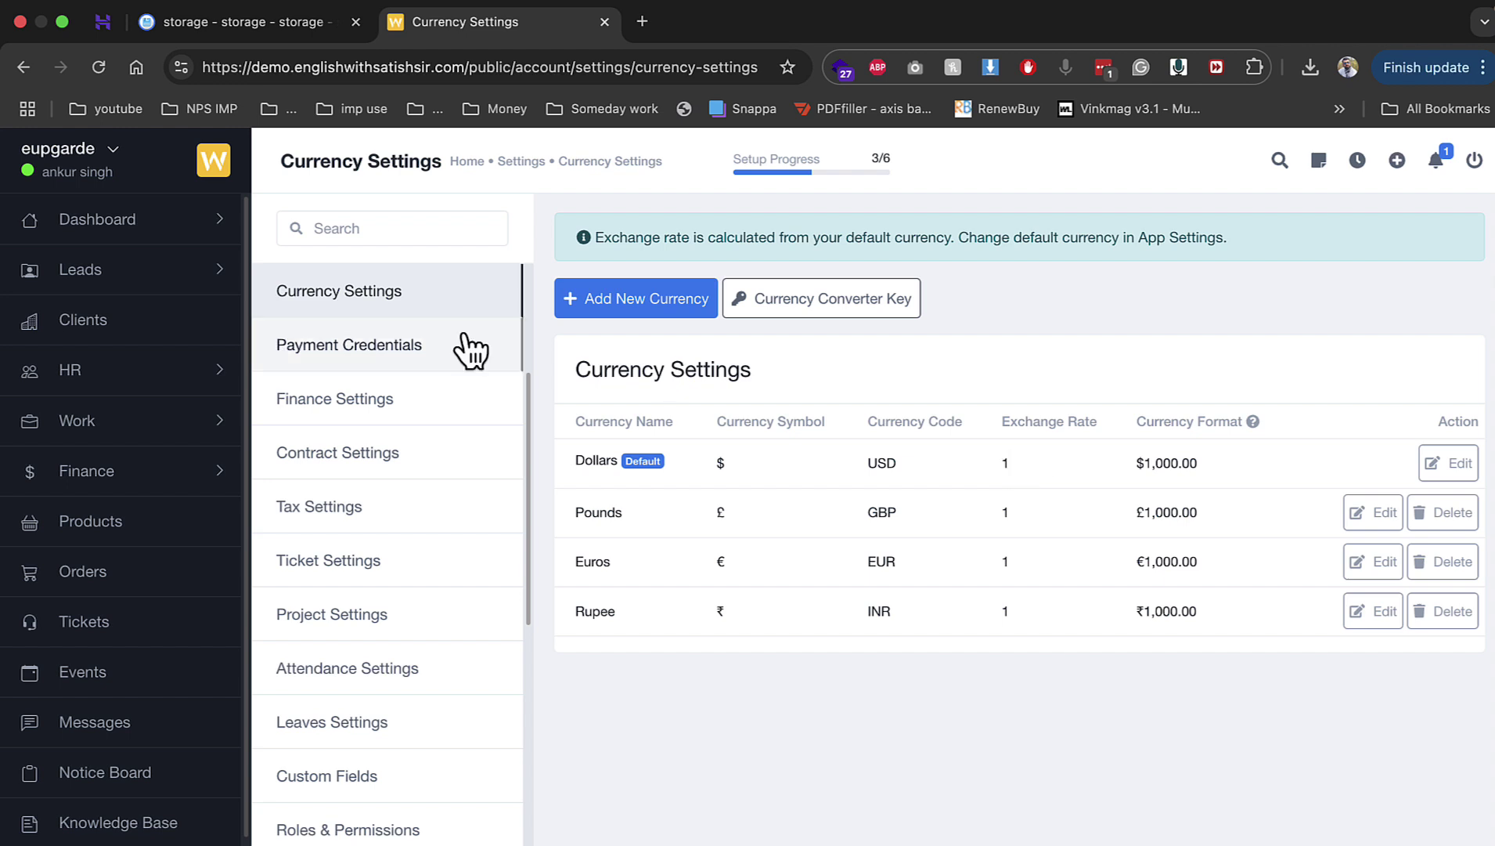
pyautogui.click(432, 344)
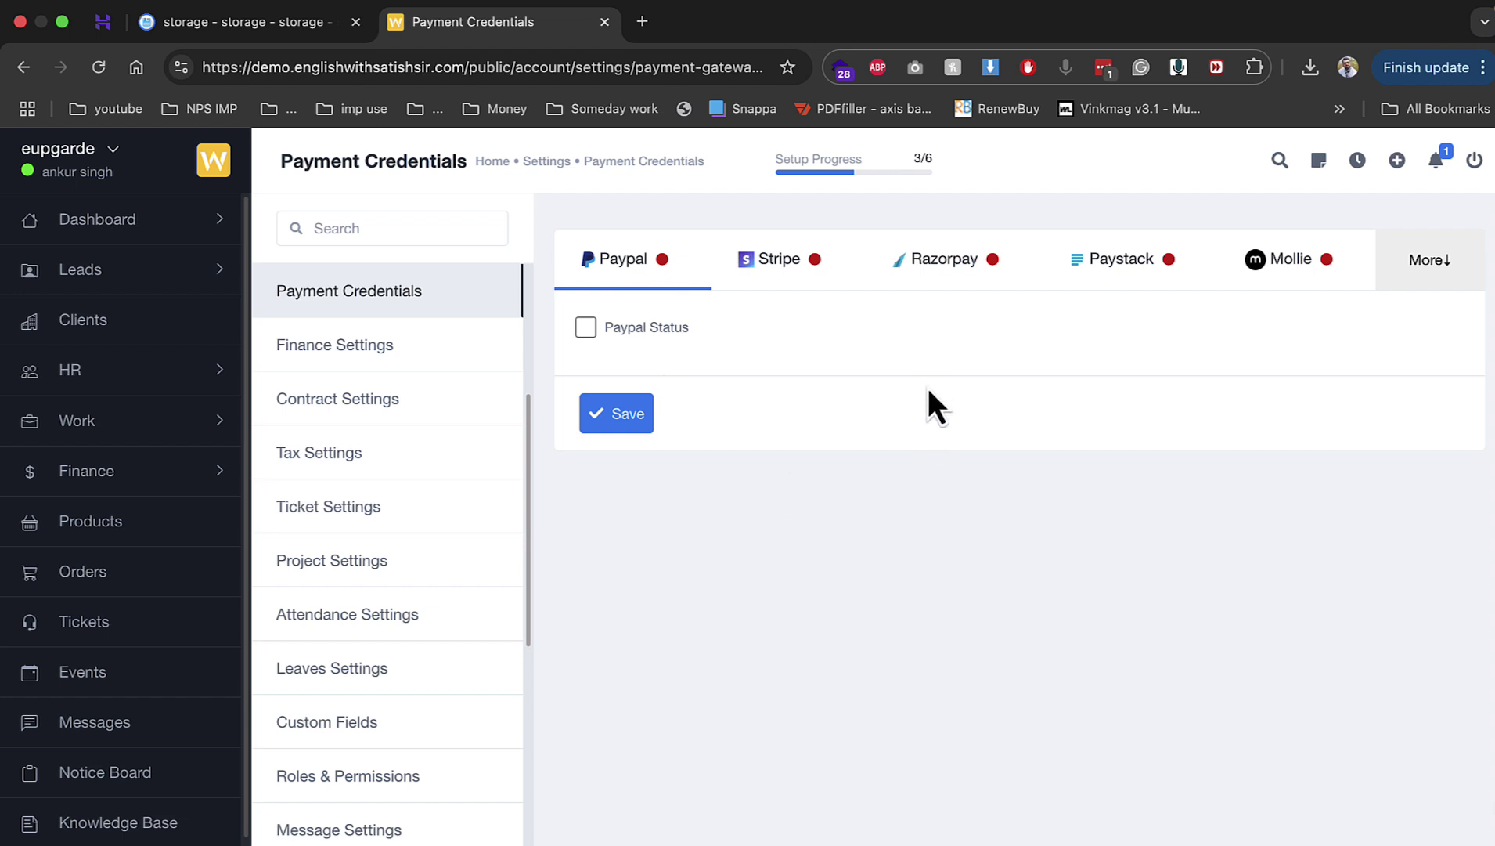
pyautogui.click(942, 280)
# Step: Enable Razorpay to inspect its key fields, disable it again, then open Finance Settings
pyautogui.click(662, 323)
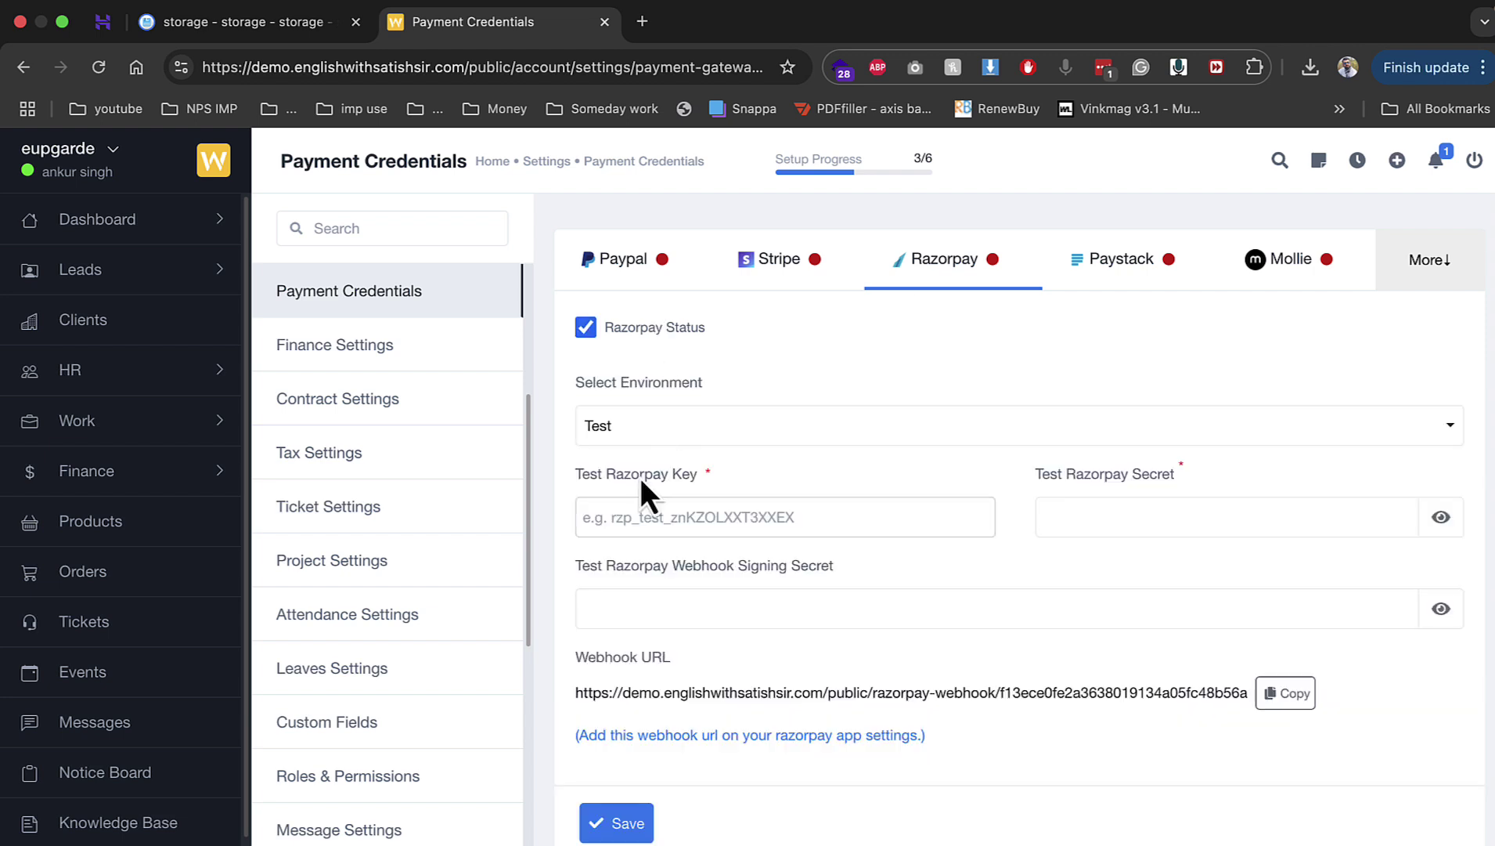
pyautogui.moveTo(617, 476); pyautogui.dragTo(777, 501)
pyautogui.moveTo(1184, 475); pyautogui.dragTo(1164, 487)
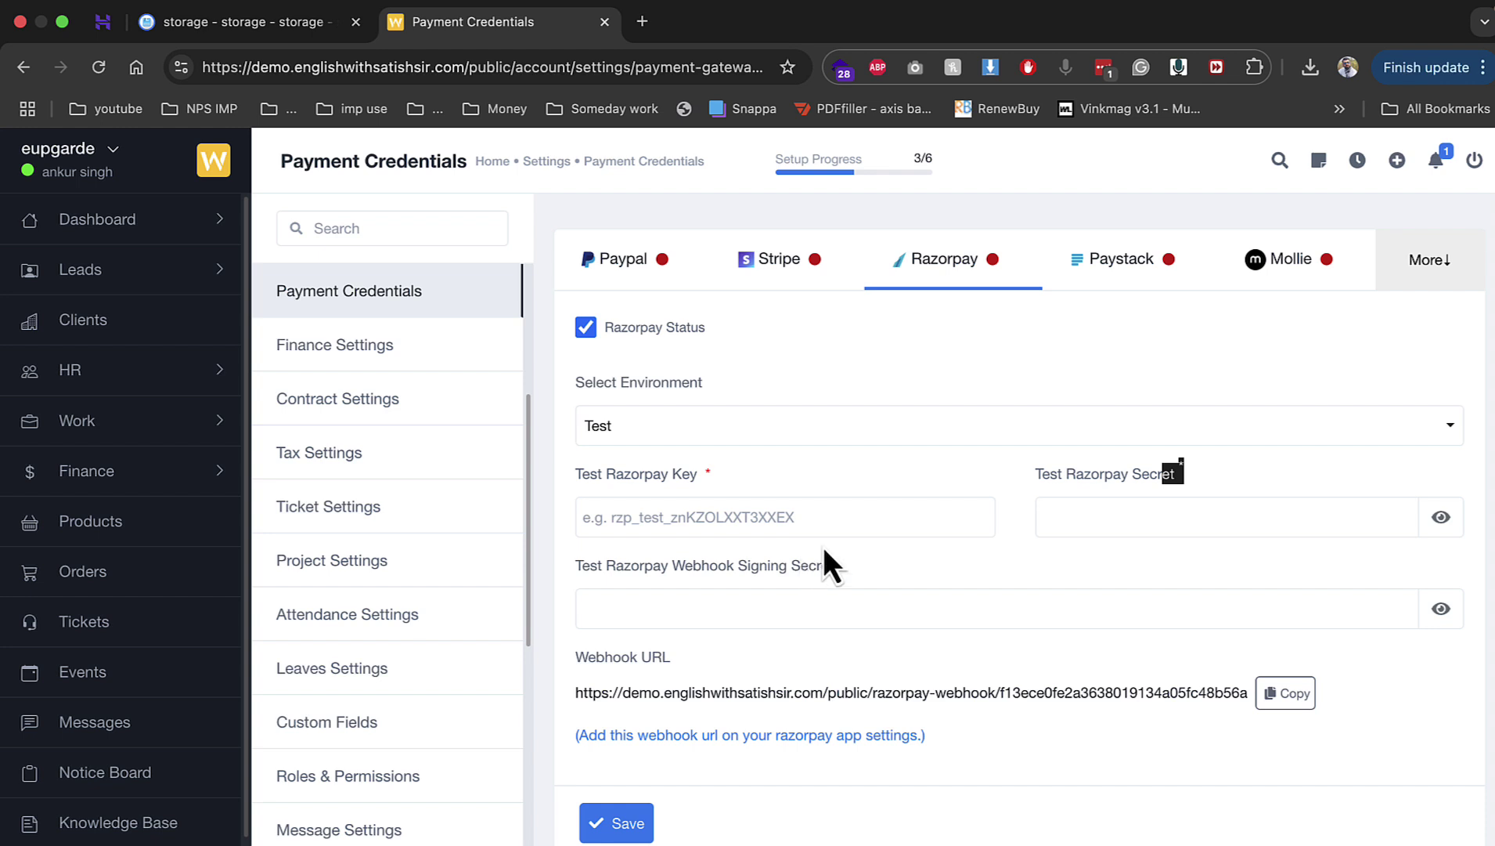
pyautogui.click(814, 513)
pyautogui.click(689, 353)
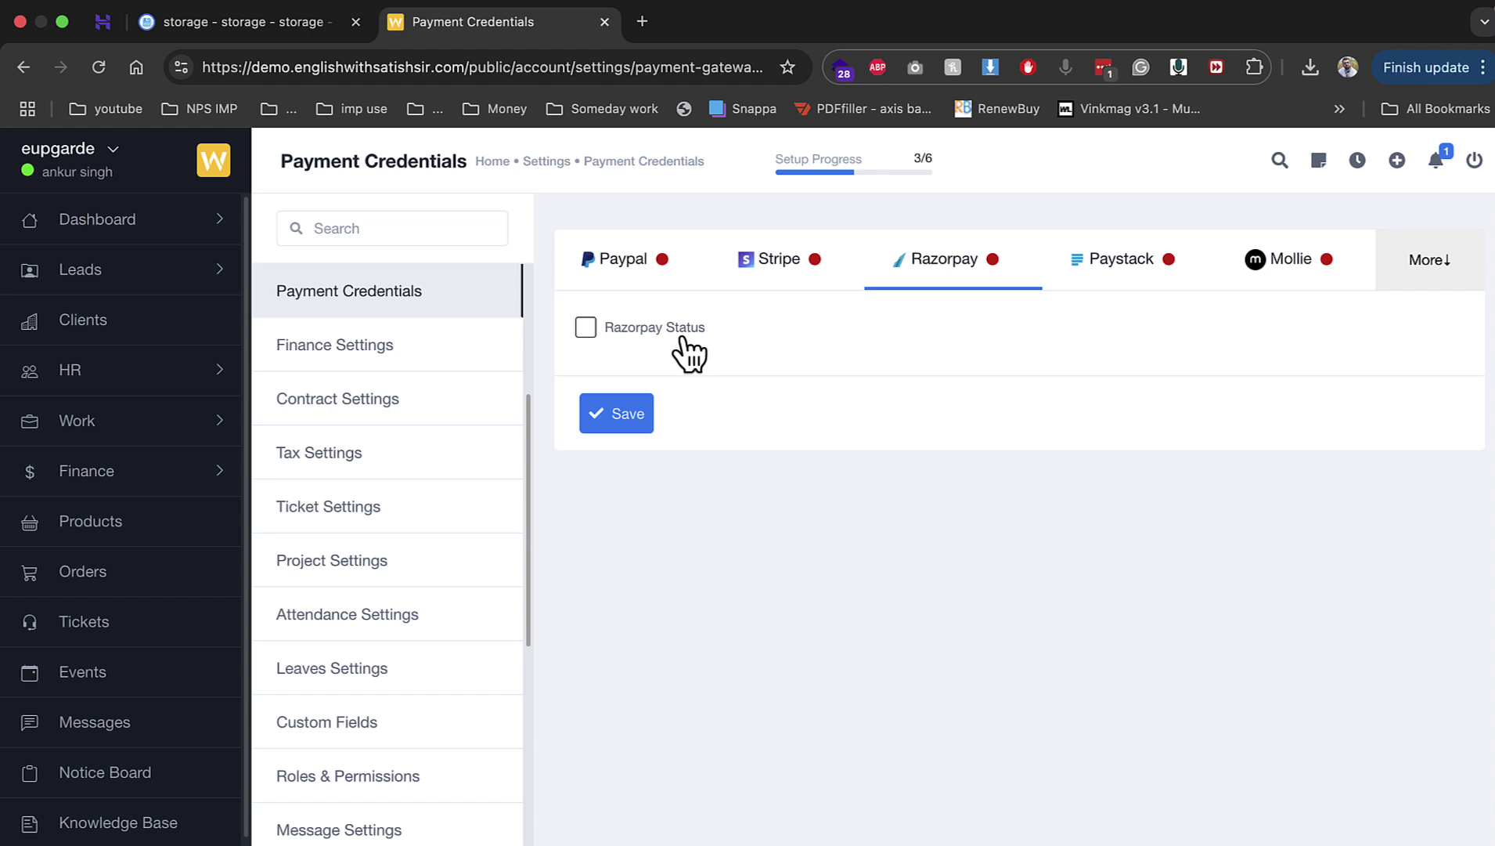
pyautogui.click(460, 362)
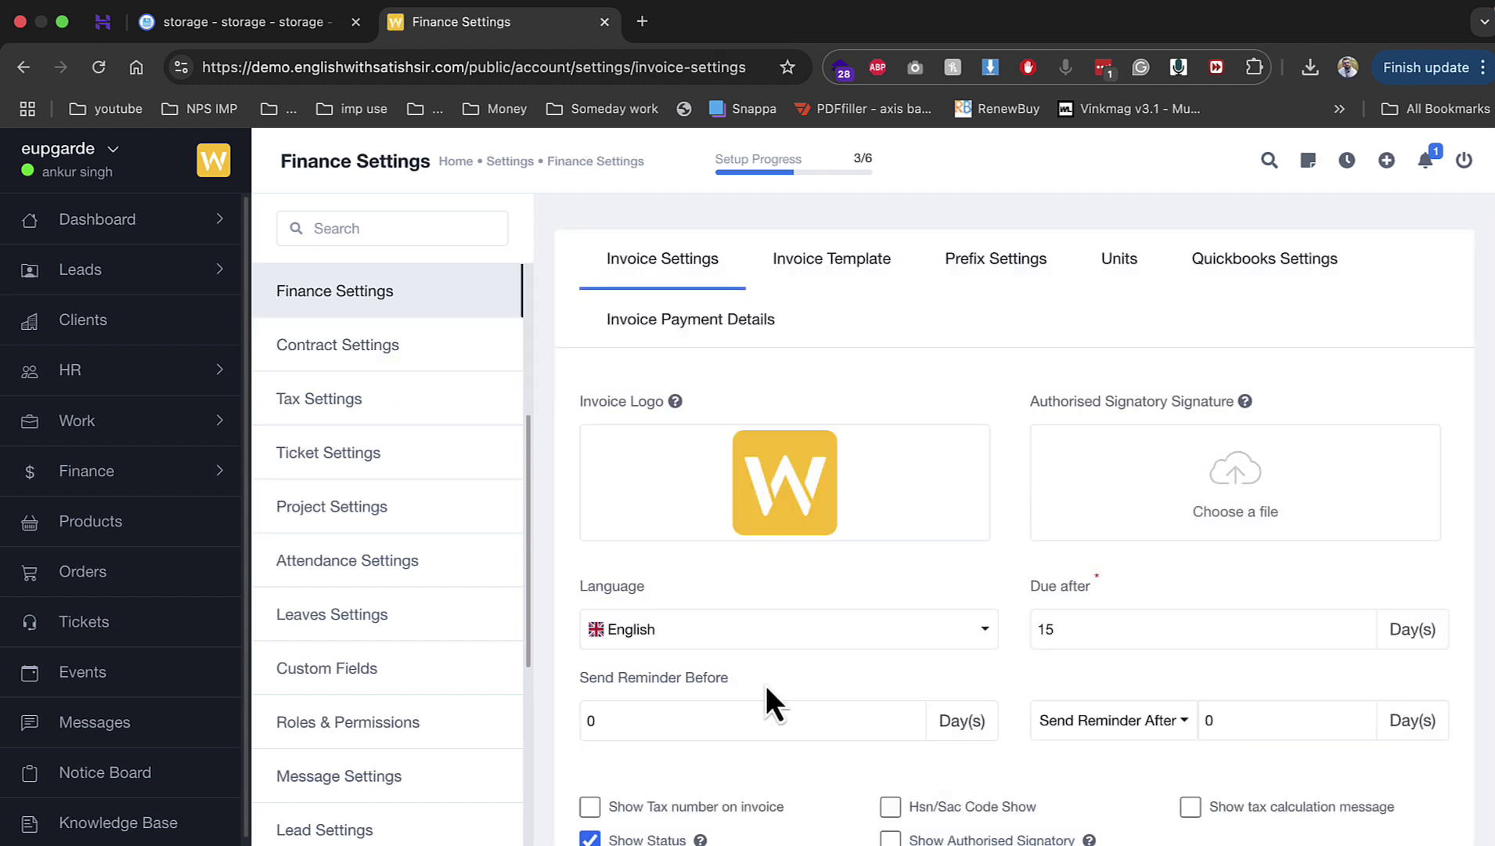
# Step: Upload a signatory signature, set Send Reminder After to 5, and show tax number, signatory and project on invoices
pyautogui.click(691, 458)
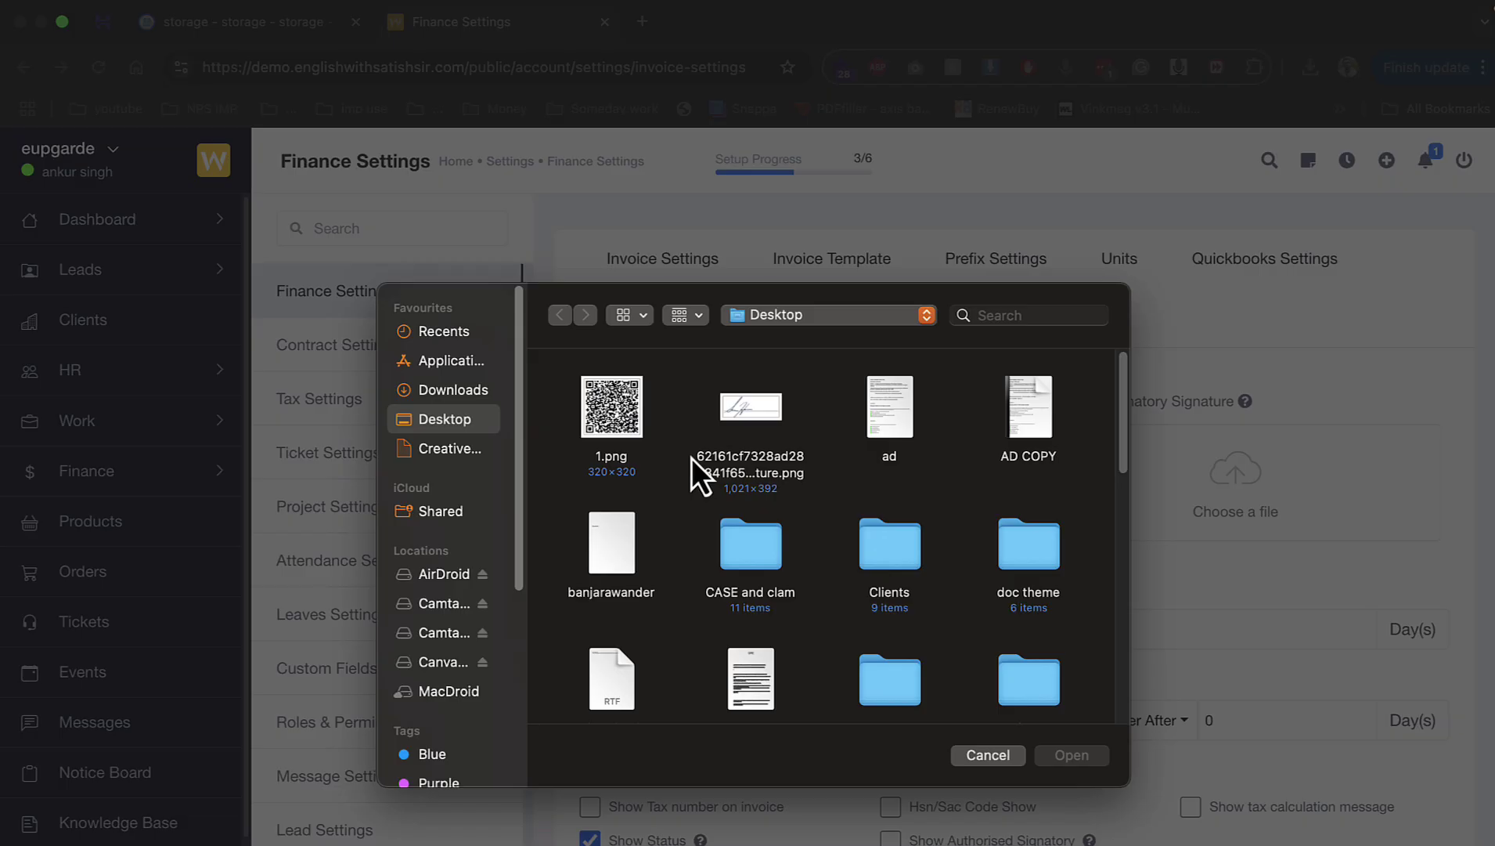
pyautogui.doubleClick(741, 409)
pyautogui.scroll(-4, 915, 563)
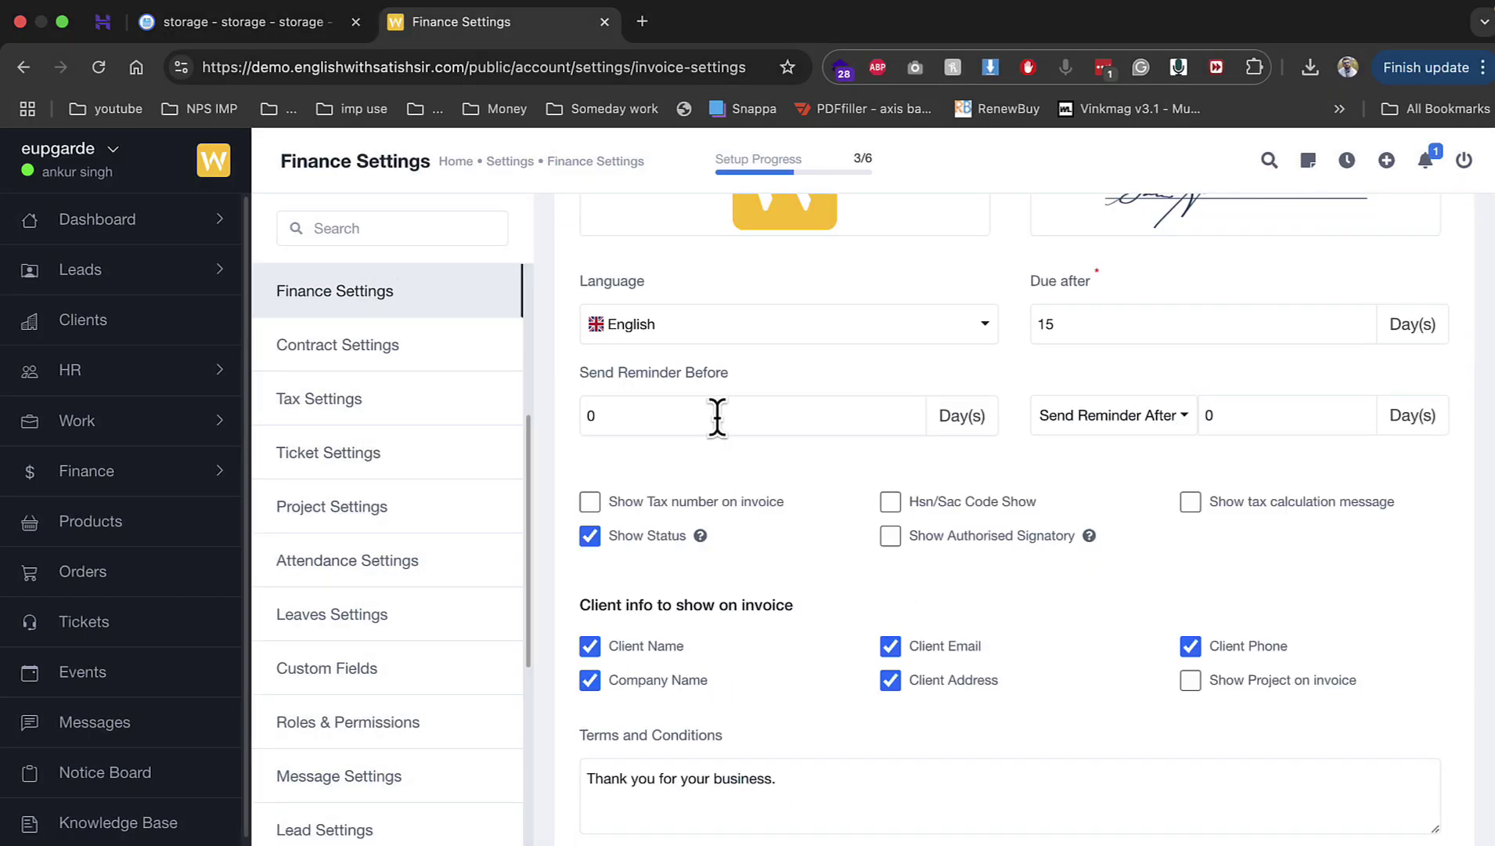
pyautogui.doubleClick(1264, 423)
pyautogui.write('5')
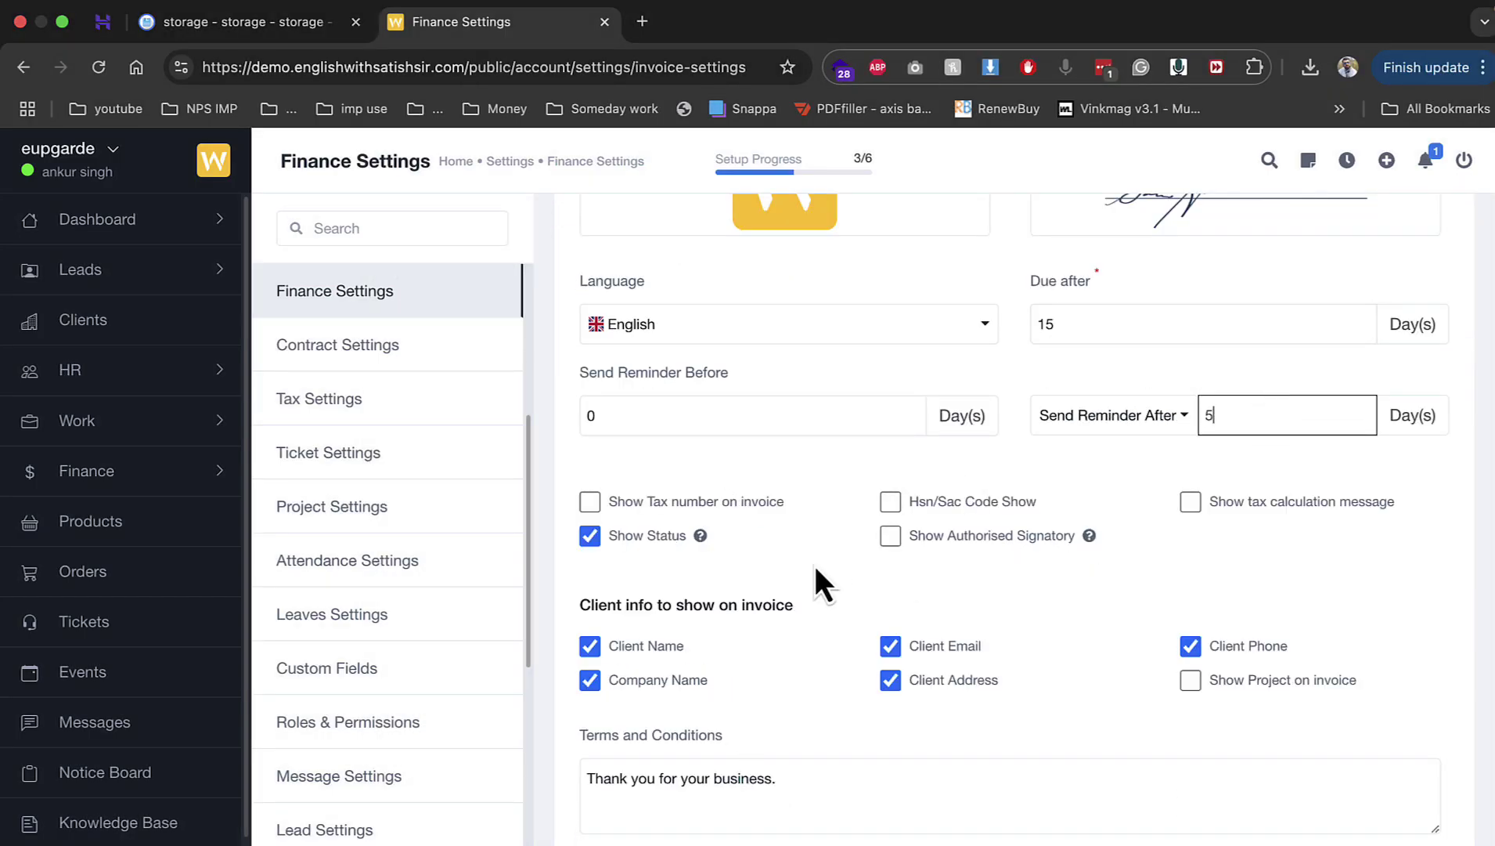
pyautogui.click(750, 503)
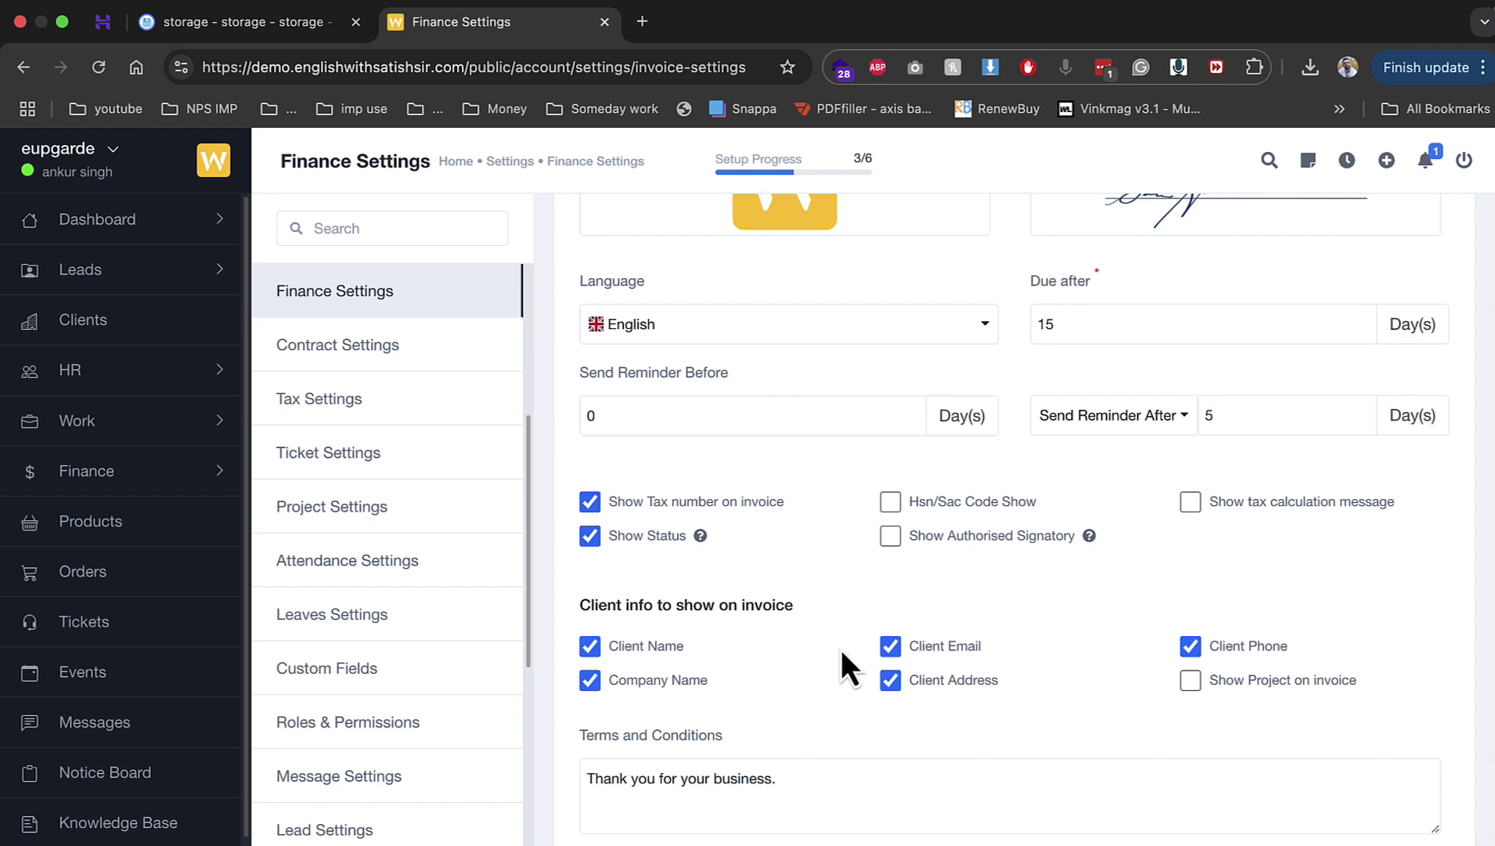
pyautogui.click(954, 540)
pyautogui.scroll(-3, 885, 683)
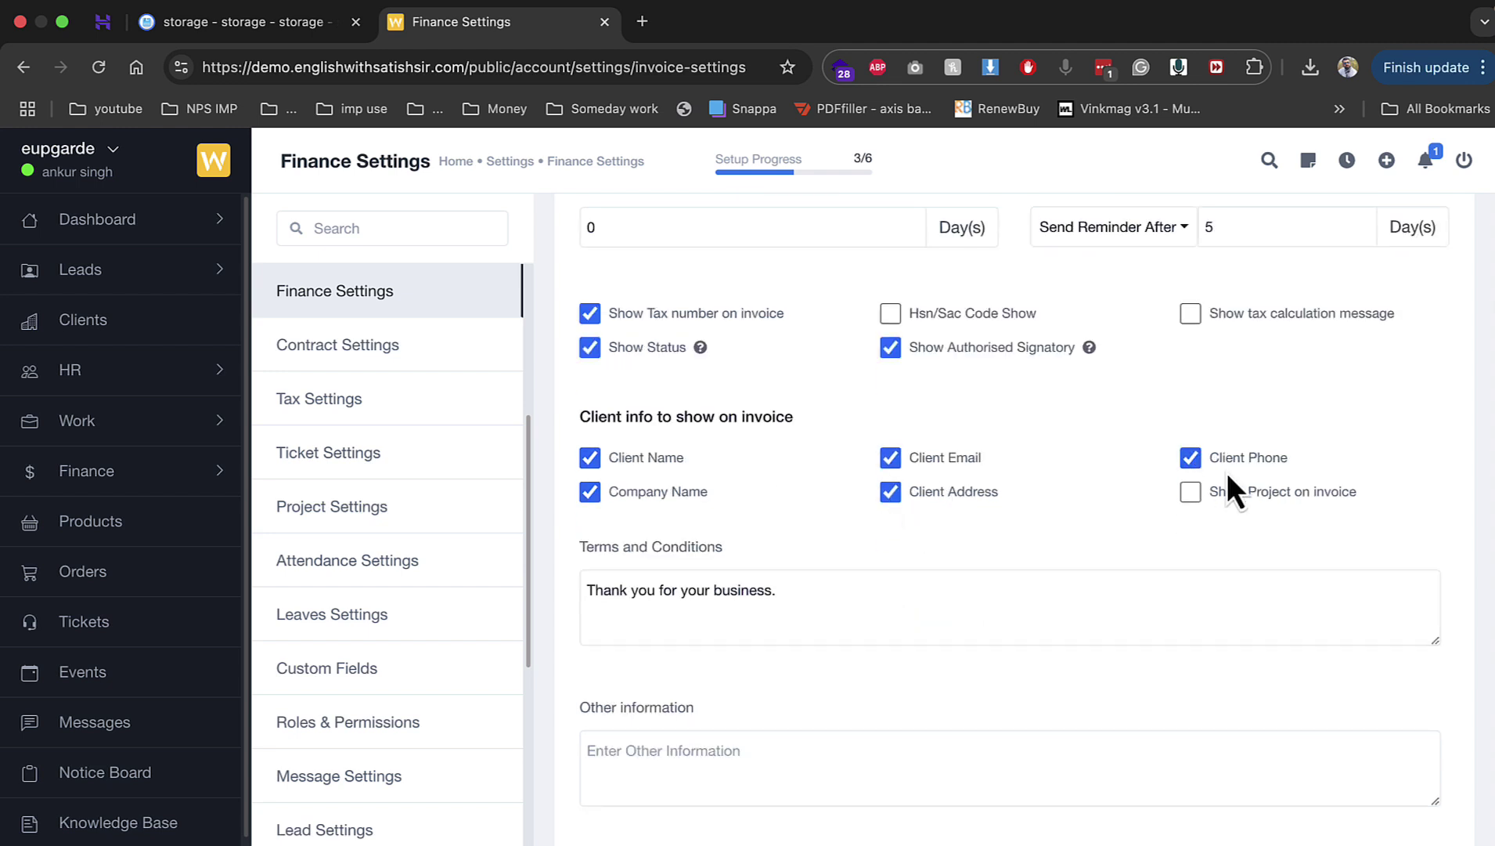
pyautogui.click(1200, 501)
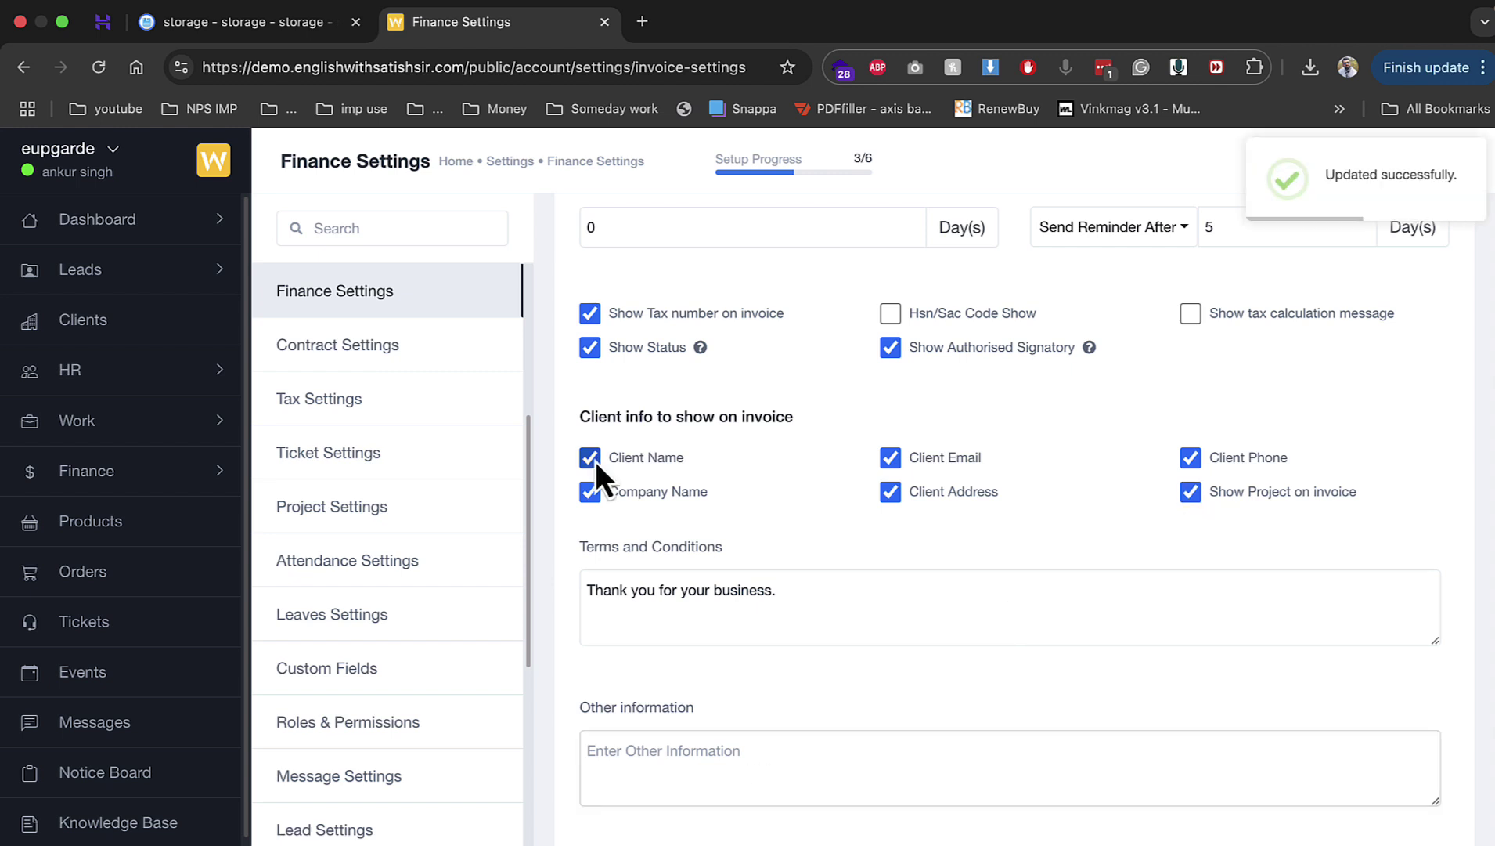
# Step: Add a gst tax at 18% in Tax Settings, then go to Project Settings
pyautogui.click(424, 412)
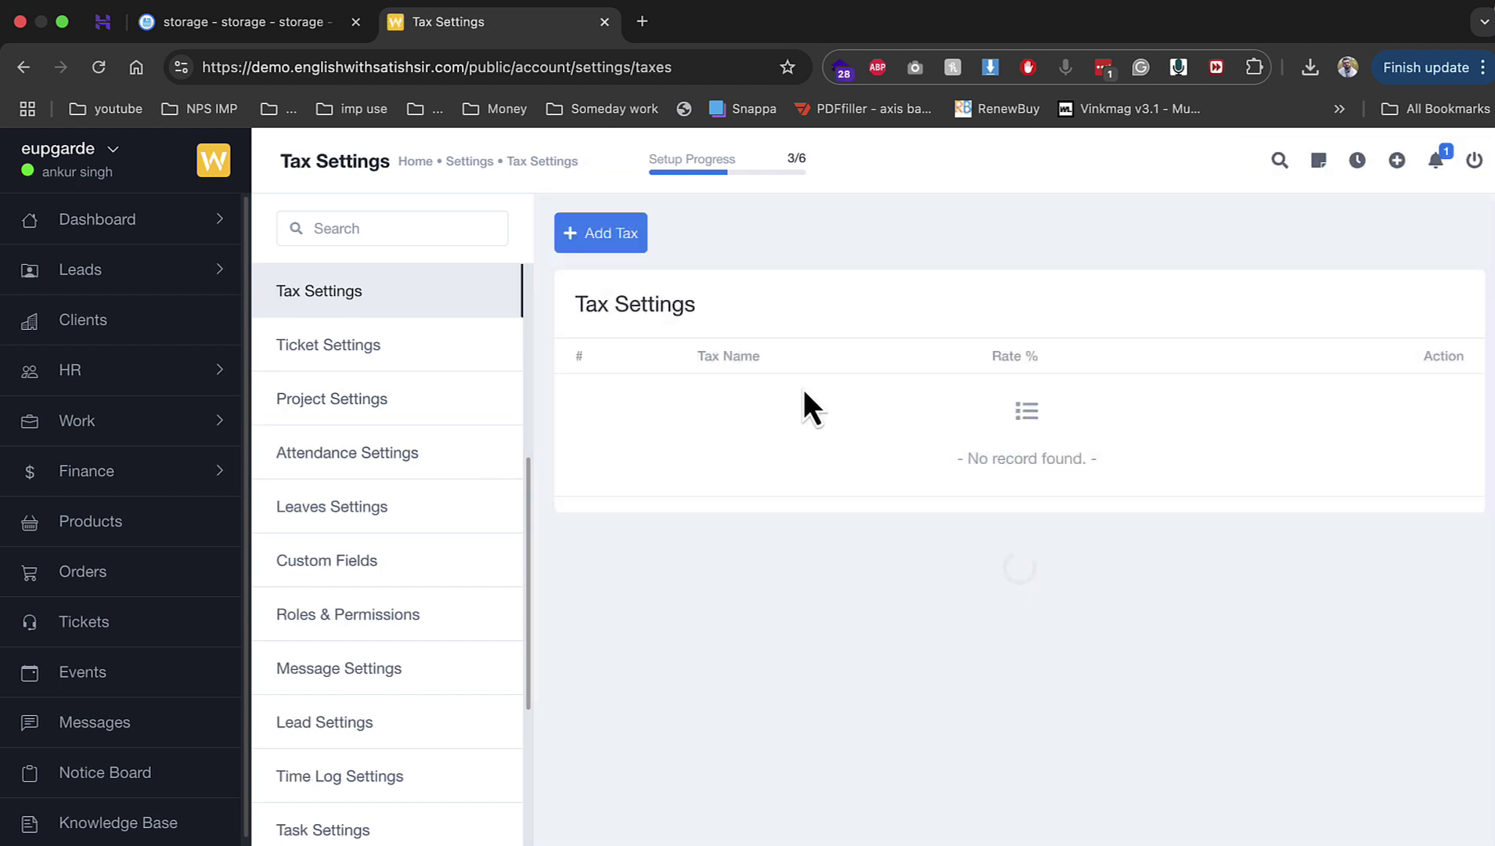
pyautogui.click(599, 247)
pyautogui.click(658, 308)
pyautogui.write('g')
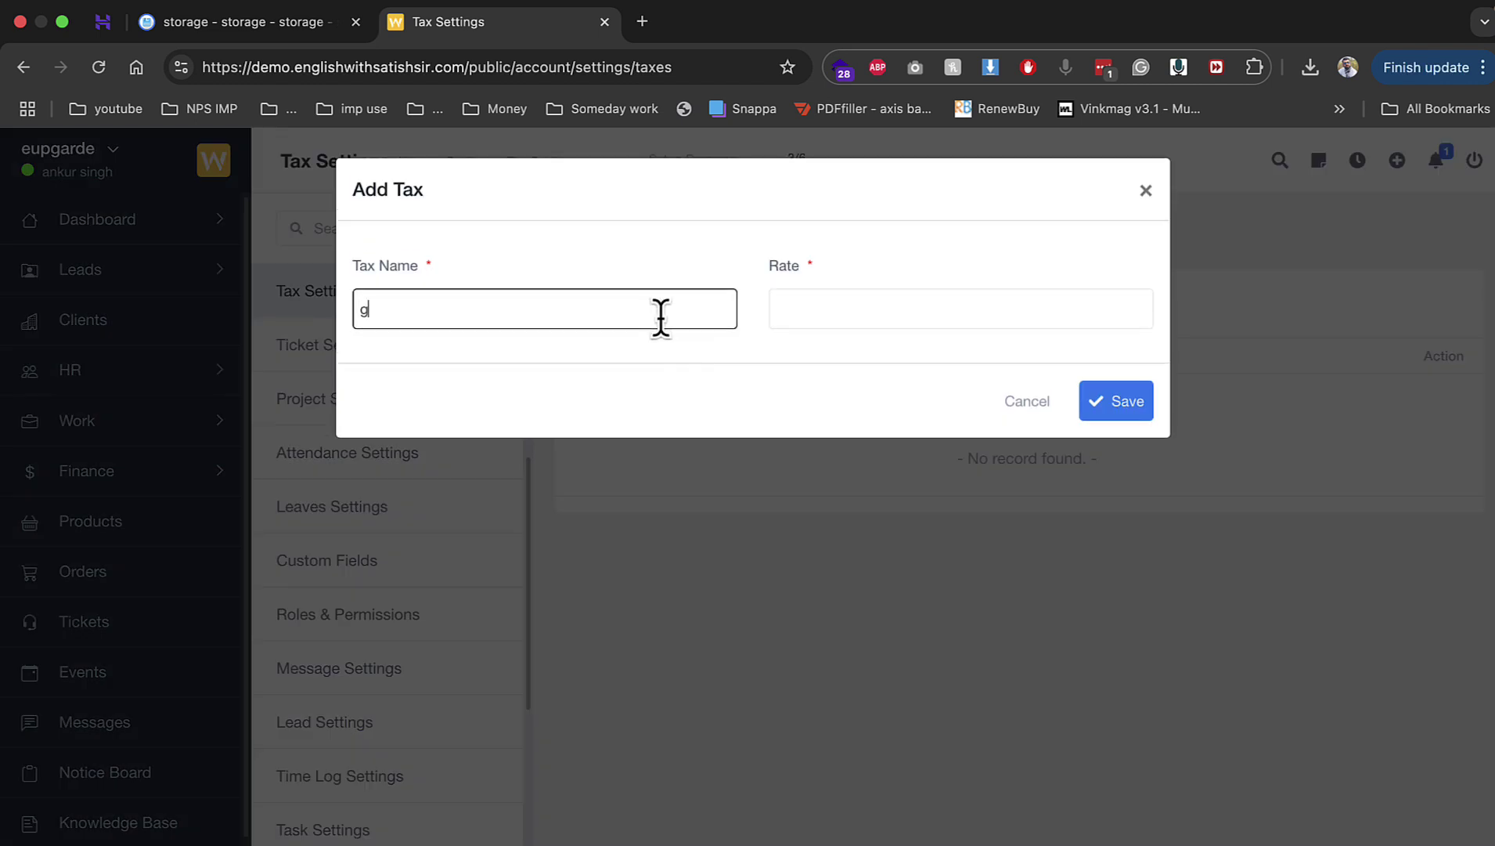
pyautogui.write('st')
pyautogui.press('Tab')
pyautogui.write('18')
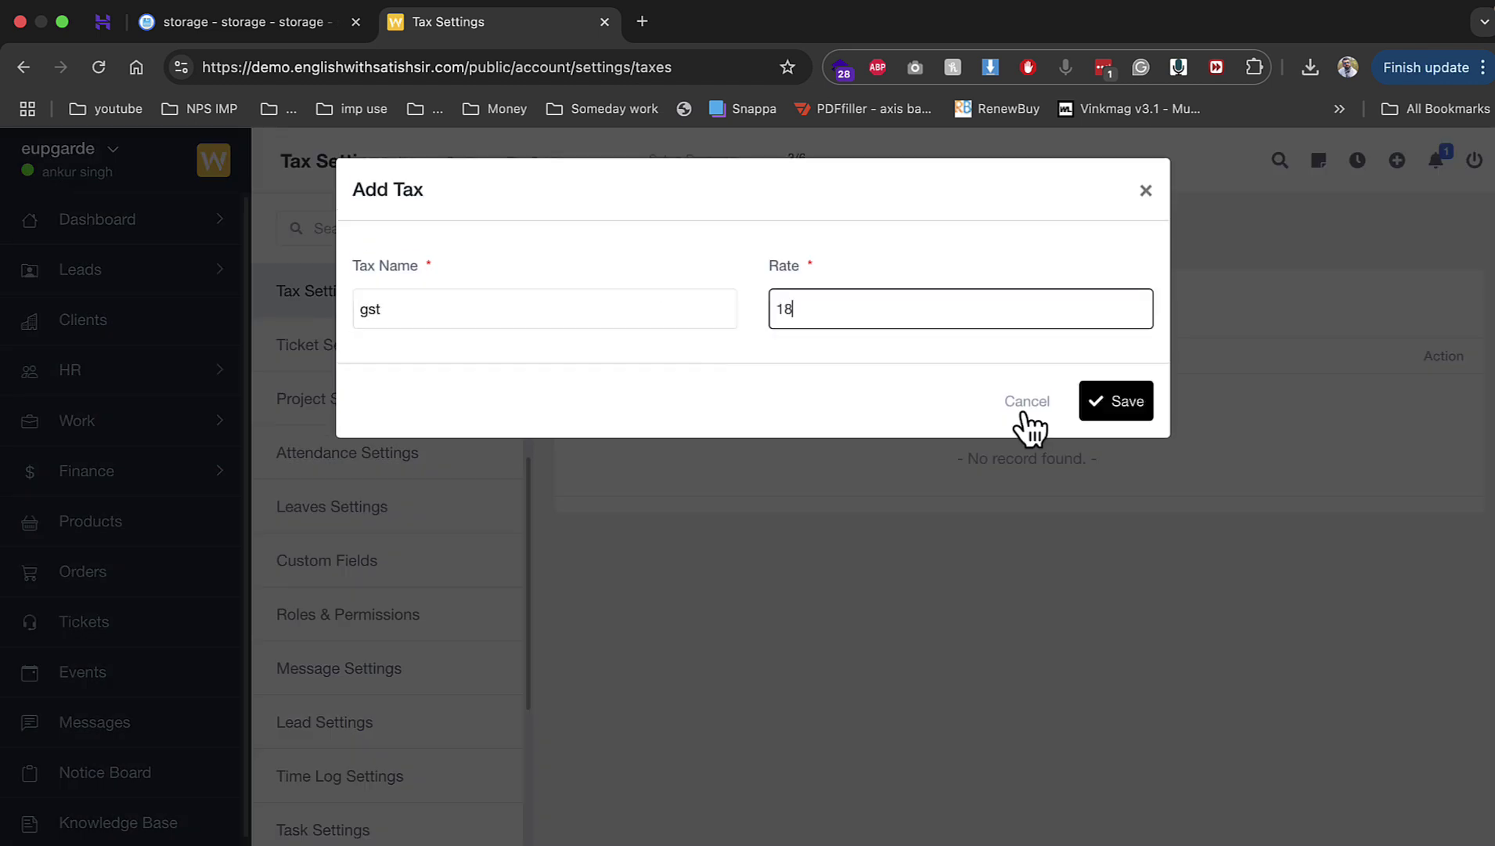
pyautogui.click(1112, 411)
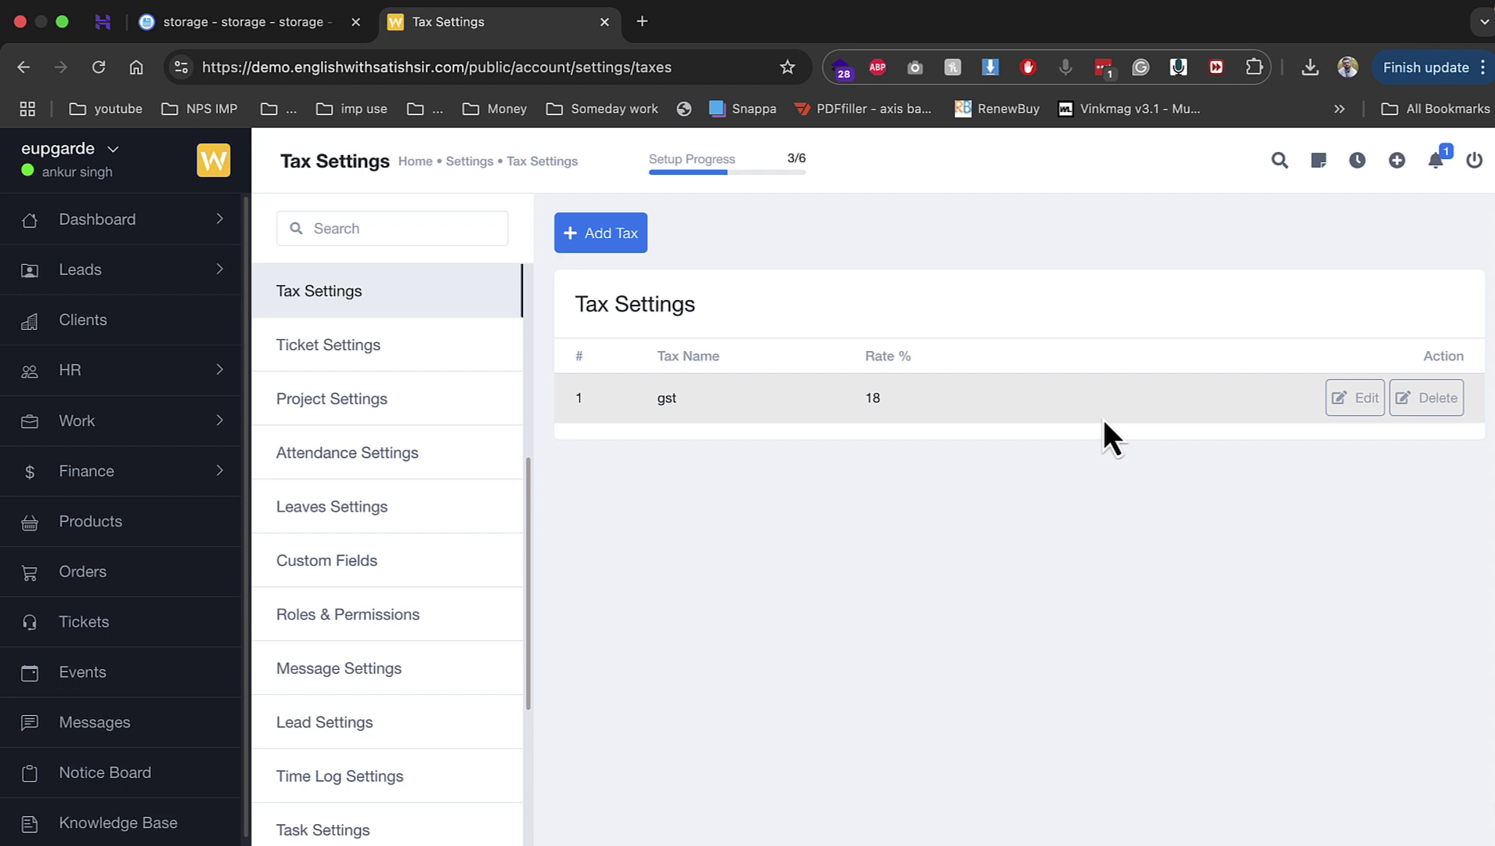
pyautogui.click(444, 395)
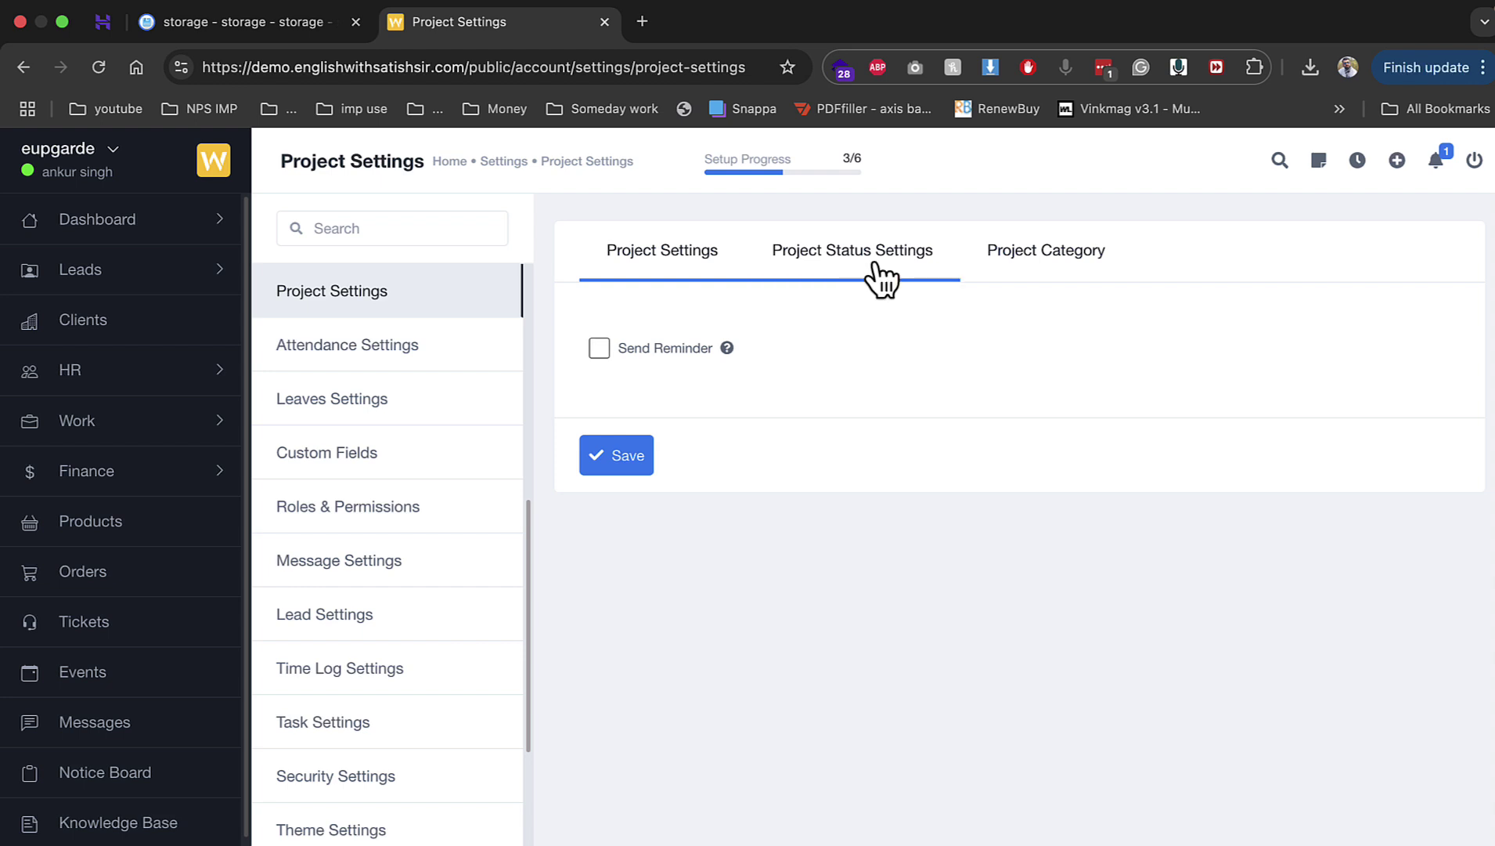
# Step: Look over project status and categories, then add the project category seo
pyautogui.click(869, 261)
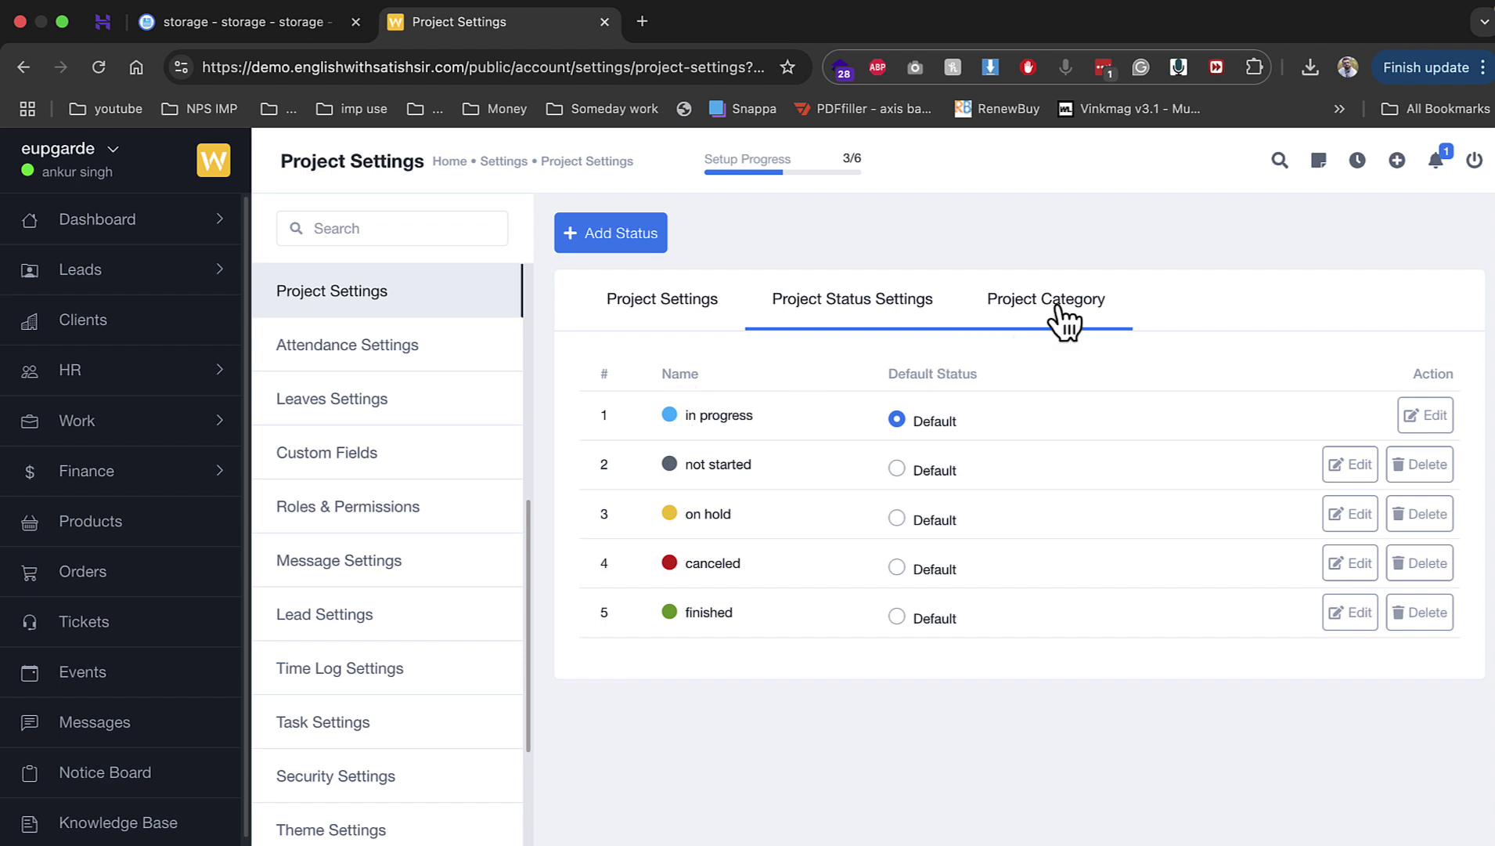
pyautogui.click(1008, 309)
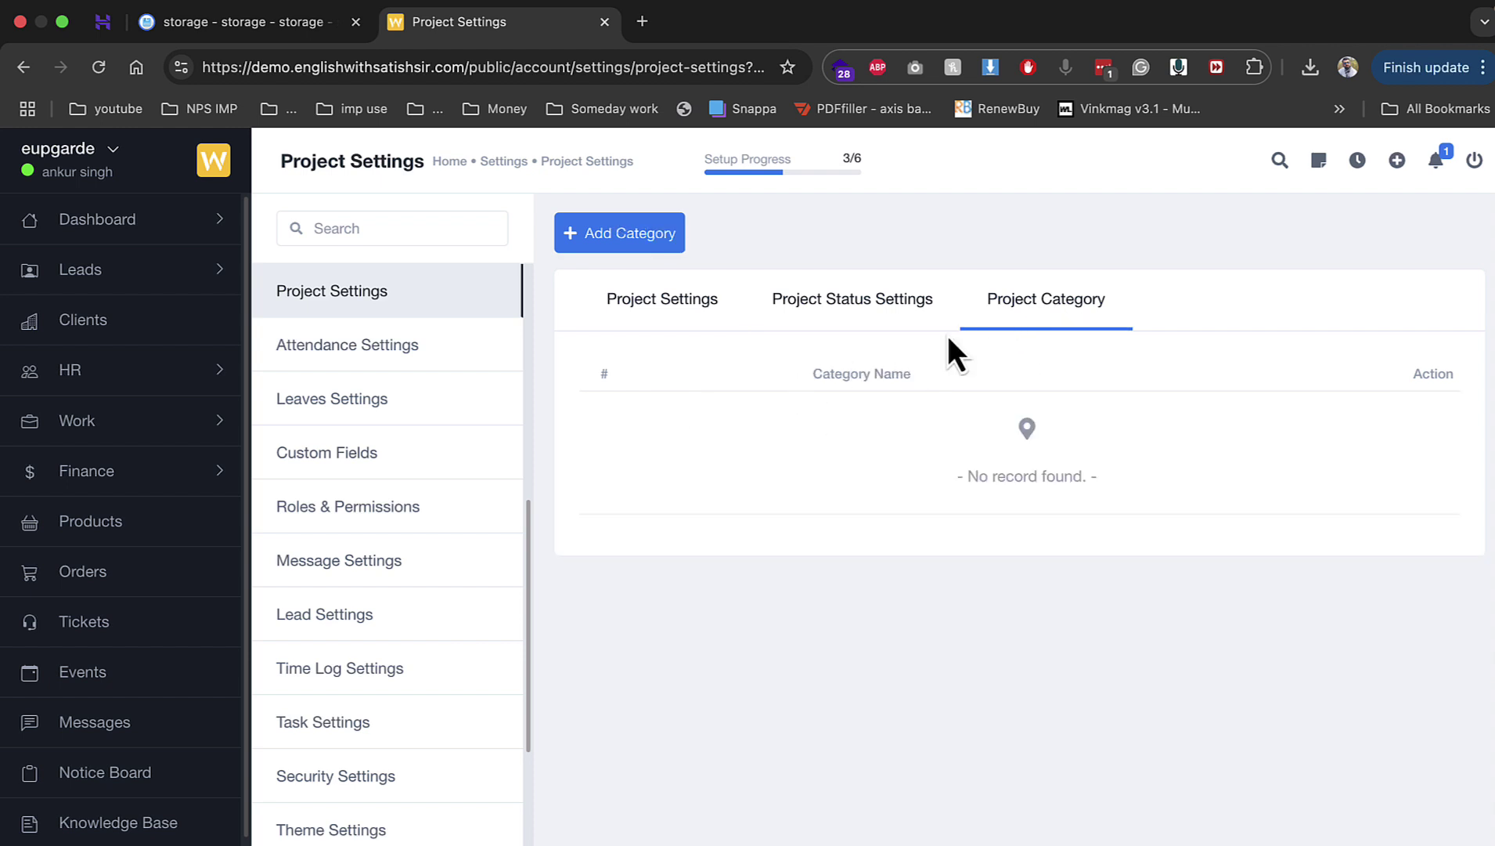
pyautogui.click(661, 311)
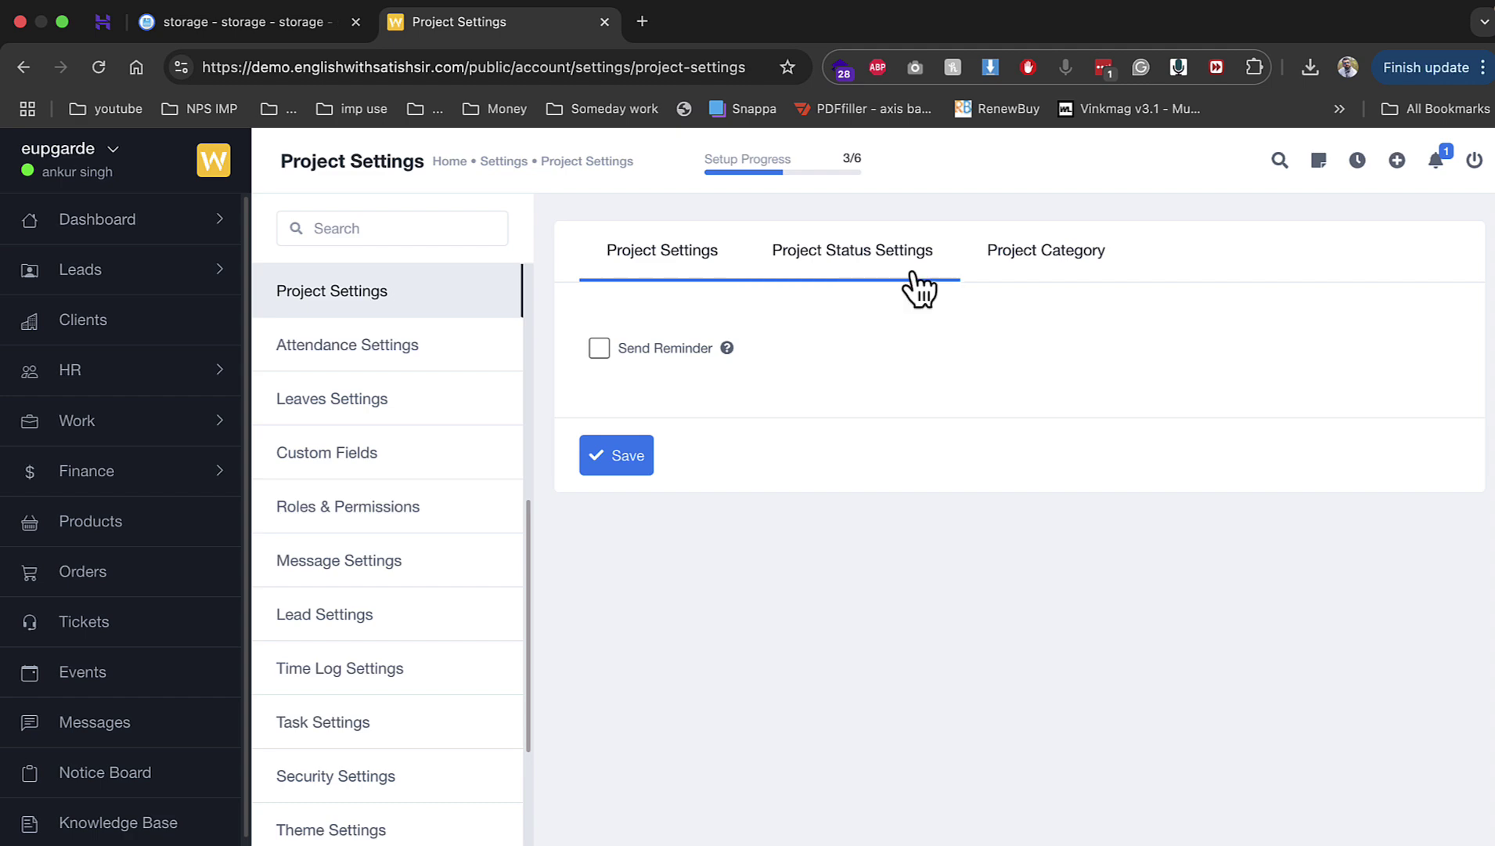
pyautogui.click(992, 270)
pyautogui.click(638, 249)
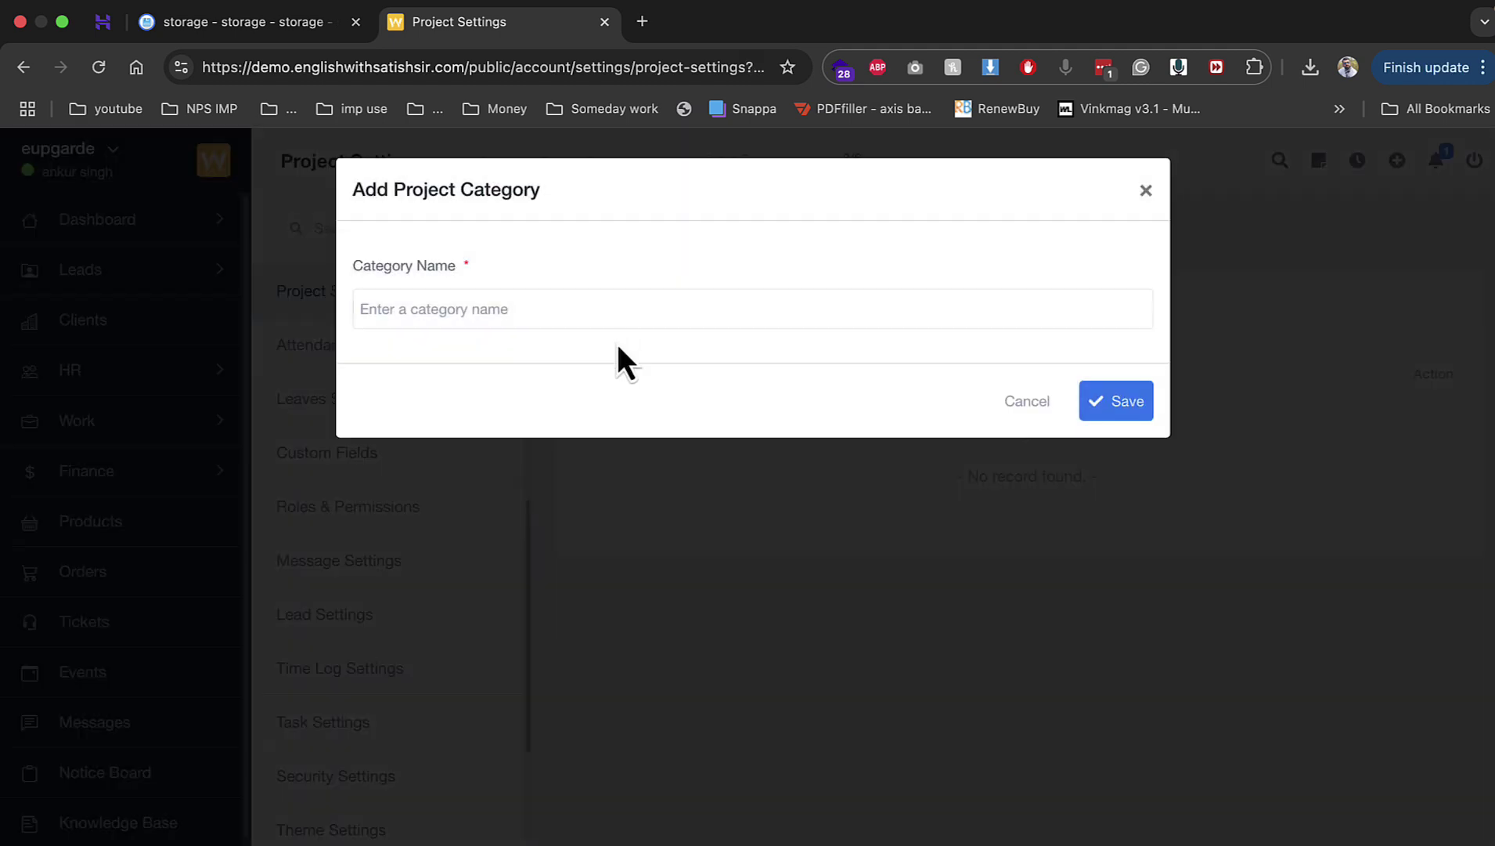
pyautogui.click(608, 317)
pyautogui.write('seo')
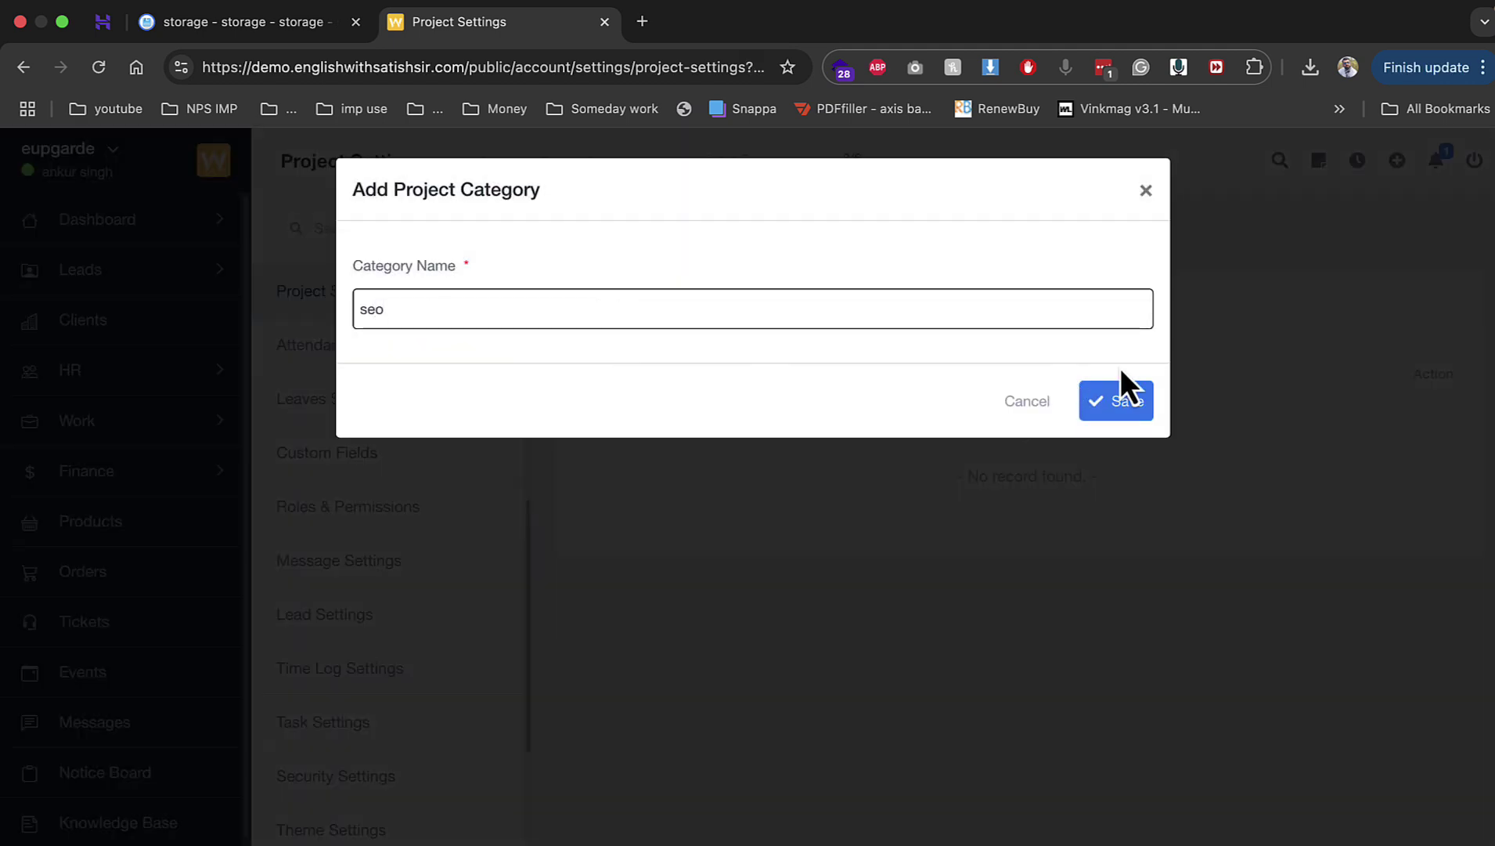
pyautogui.click(1126, 395)
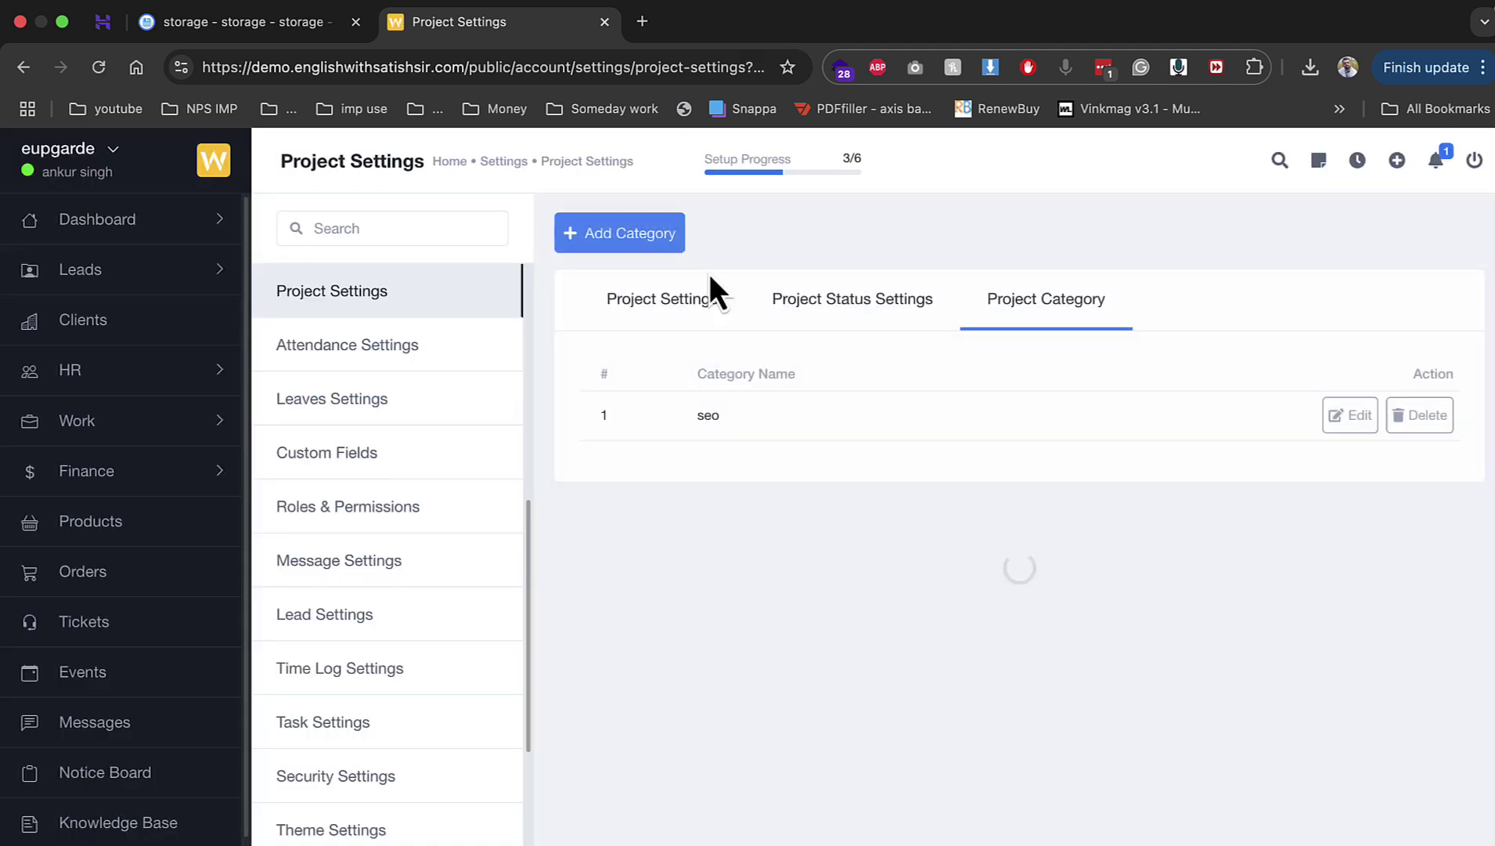
# Step: Add the second project category smm, then go to Attendance Settings
pyautogui.click(666, 236)
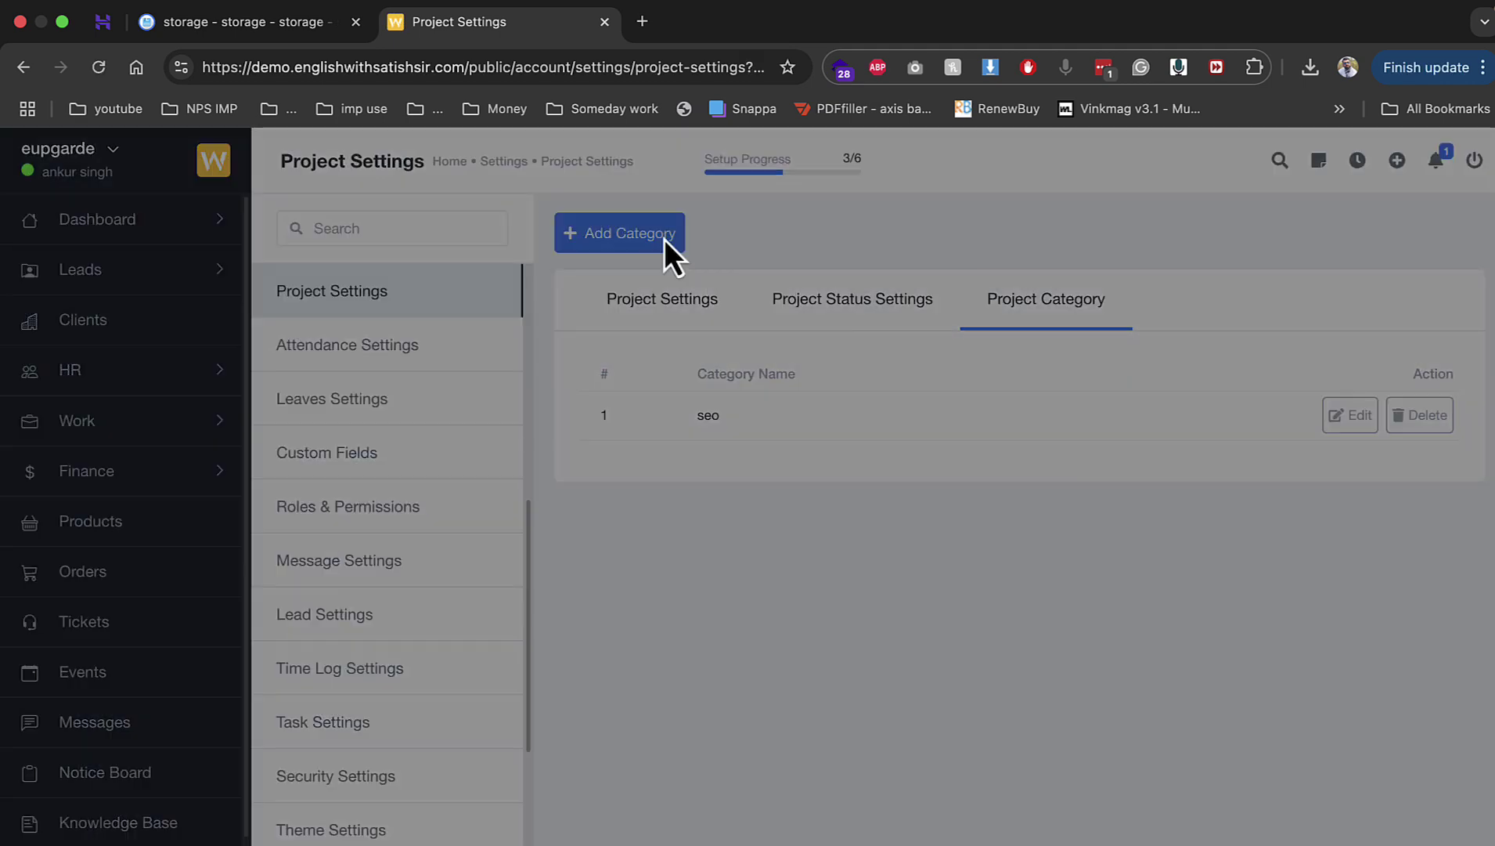
pyautogui.click(671, 311)
pyautogui.write('web')
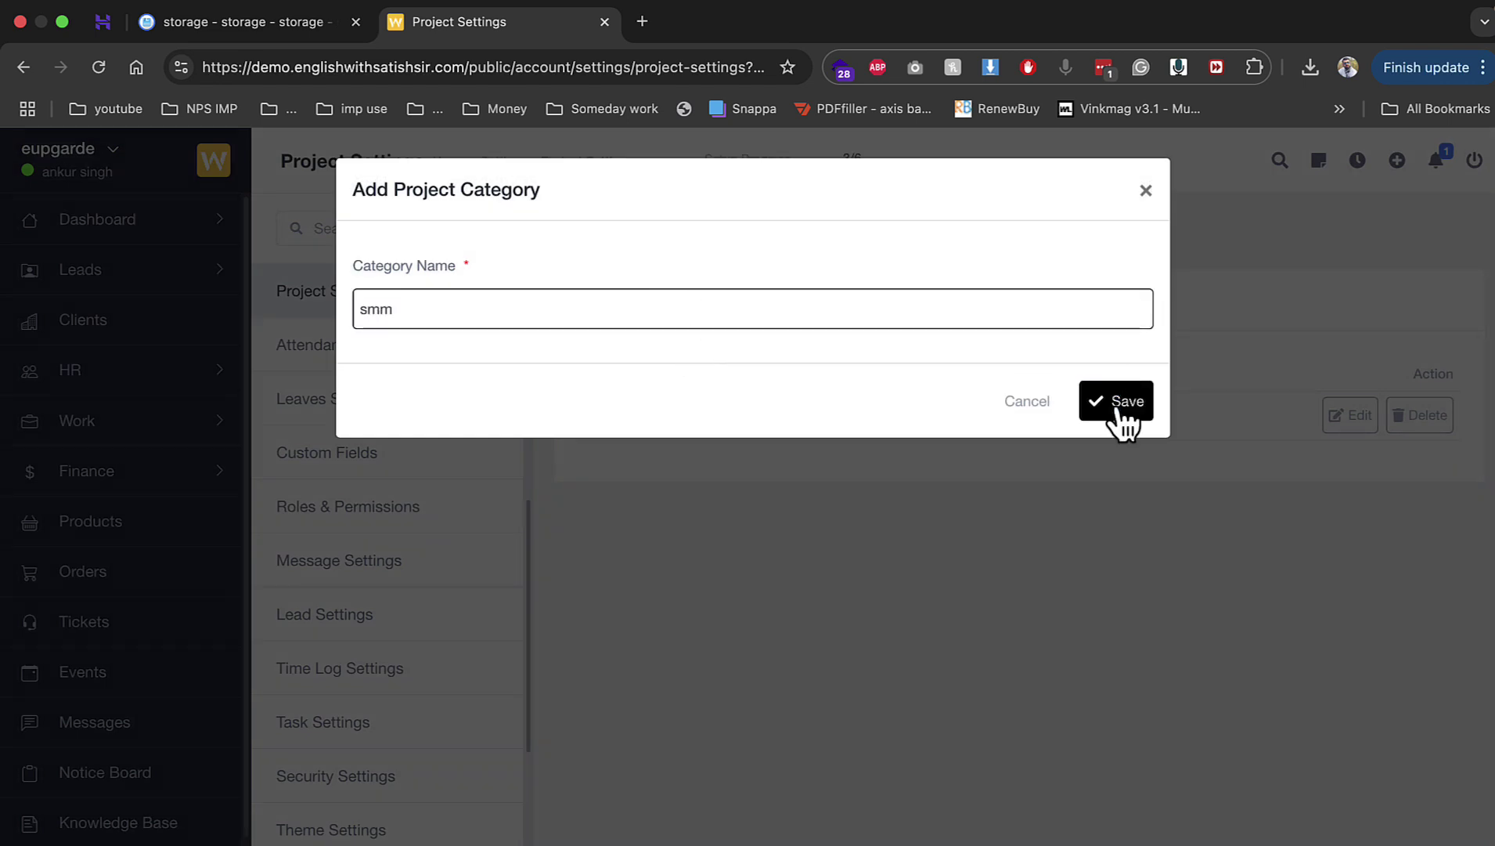
pyautogui.click(1119, 412)
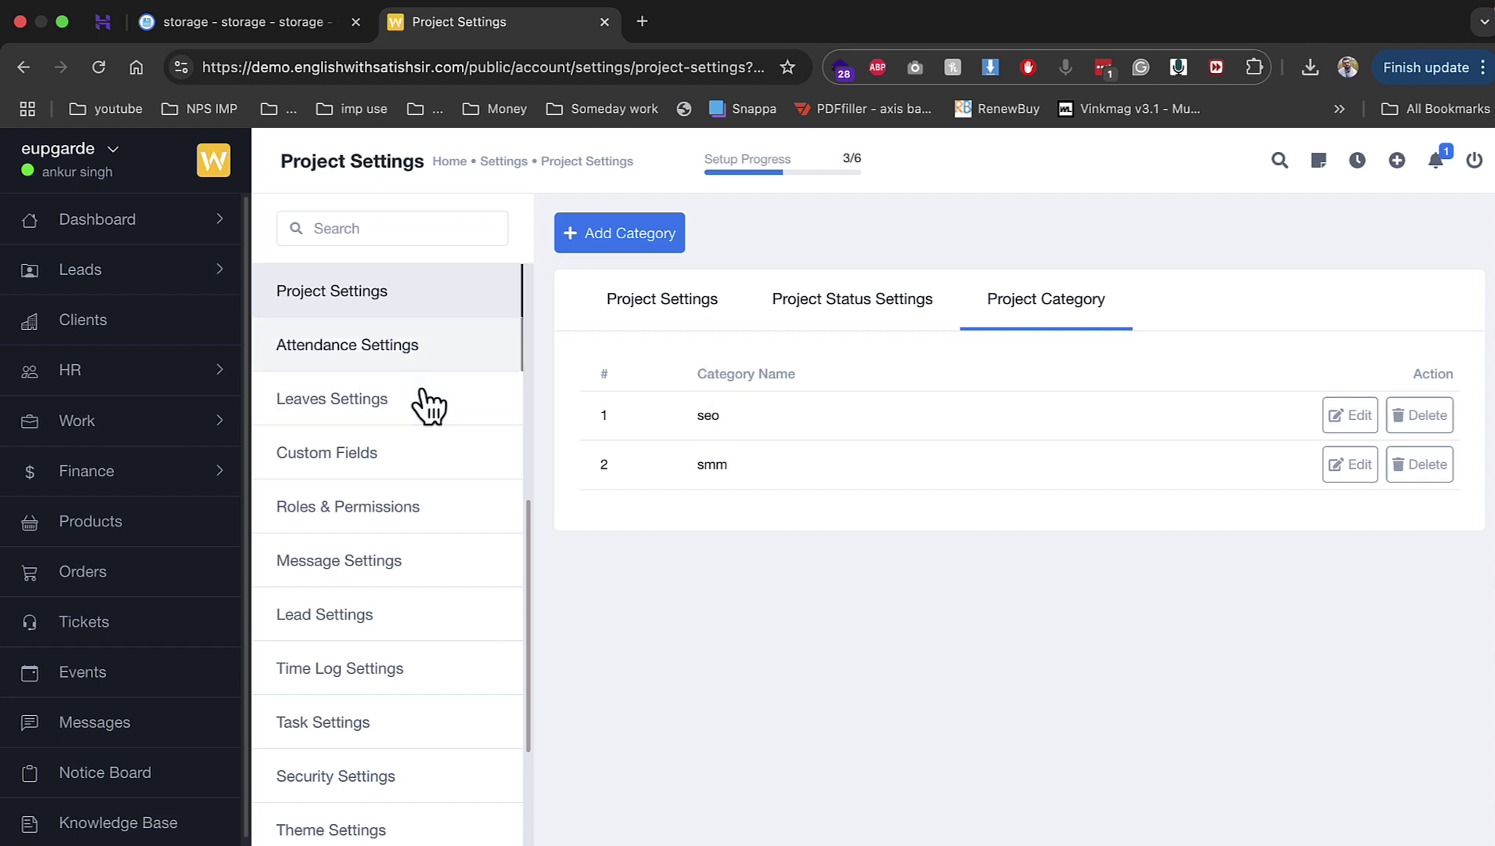
pyautogui.click(407, 364)
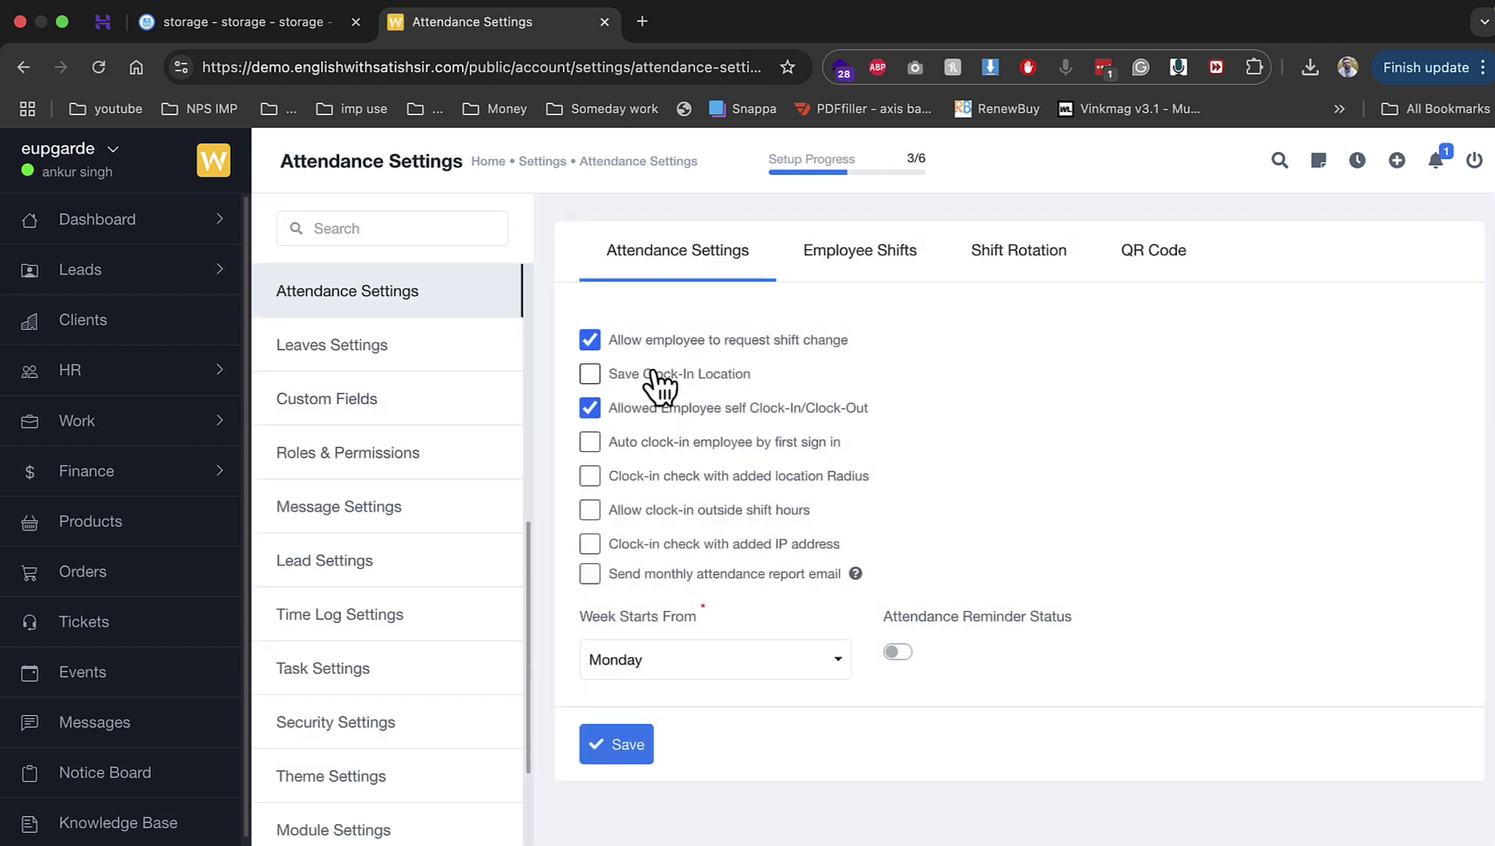
# Step: Enable saving clock-in location, leaving radius and IP checks off, and save attendance settings
pyautogui.click(656, 374)
pyautogui.click(682, 475)
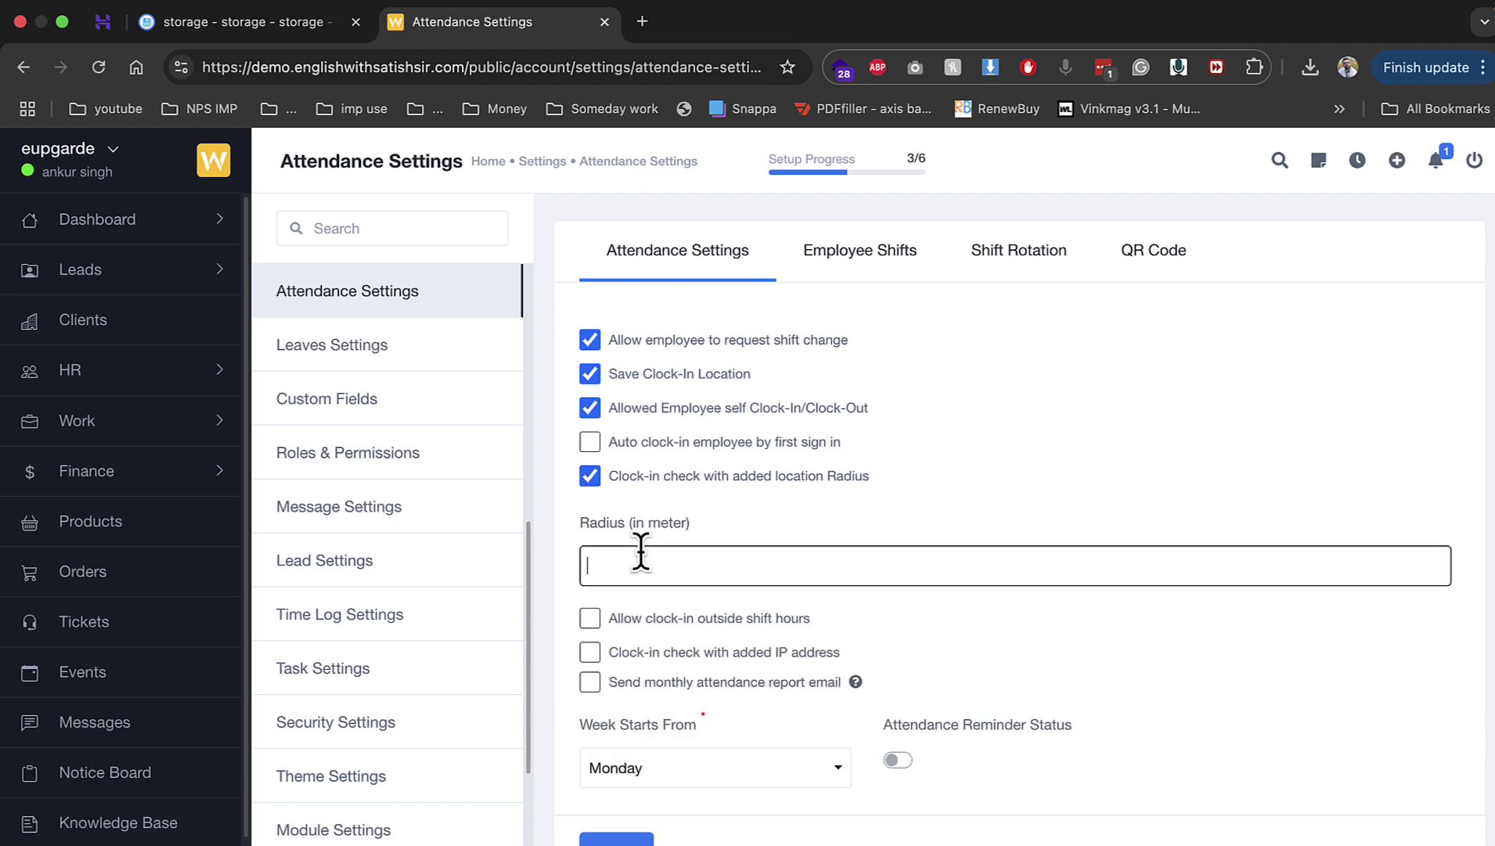
pyautogui.click(664, 474)
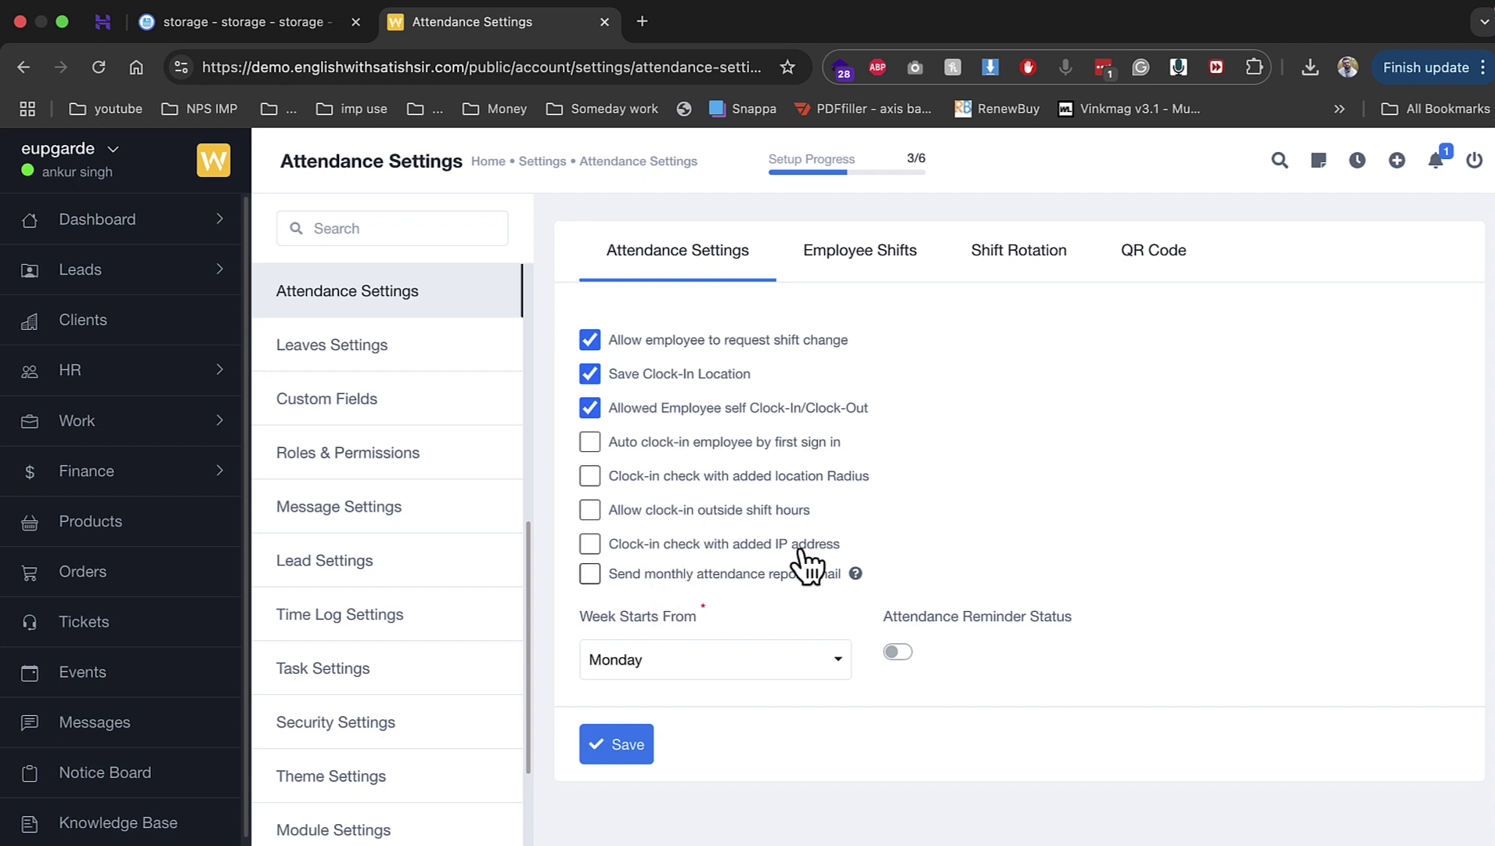
pyautogui.click(721, 543)
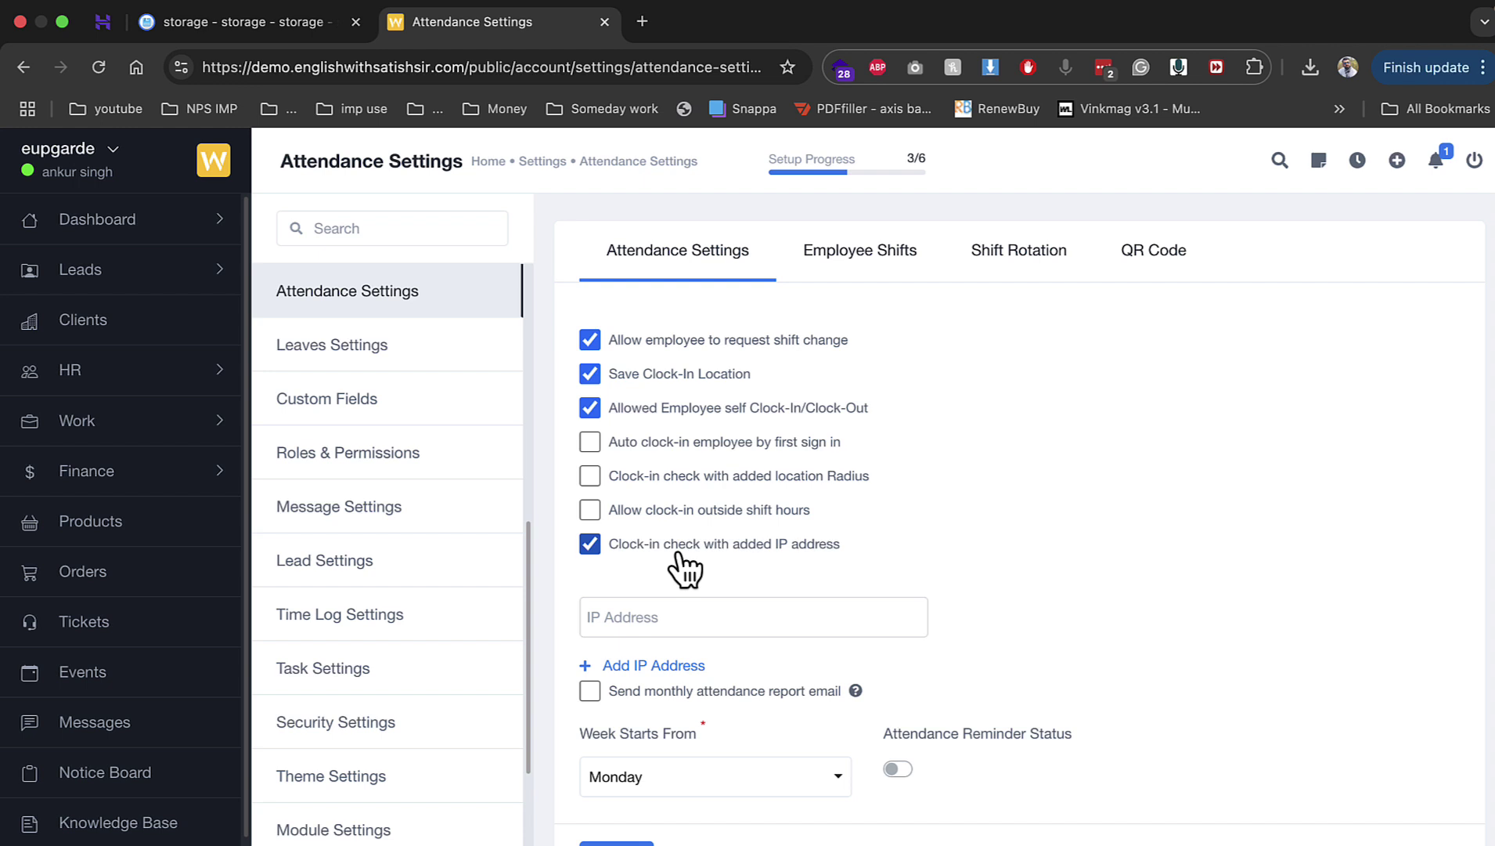
pyautogui.click(681, 546)
pyautogui.click(618, 744)
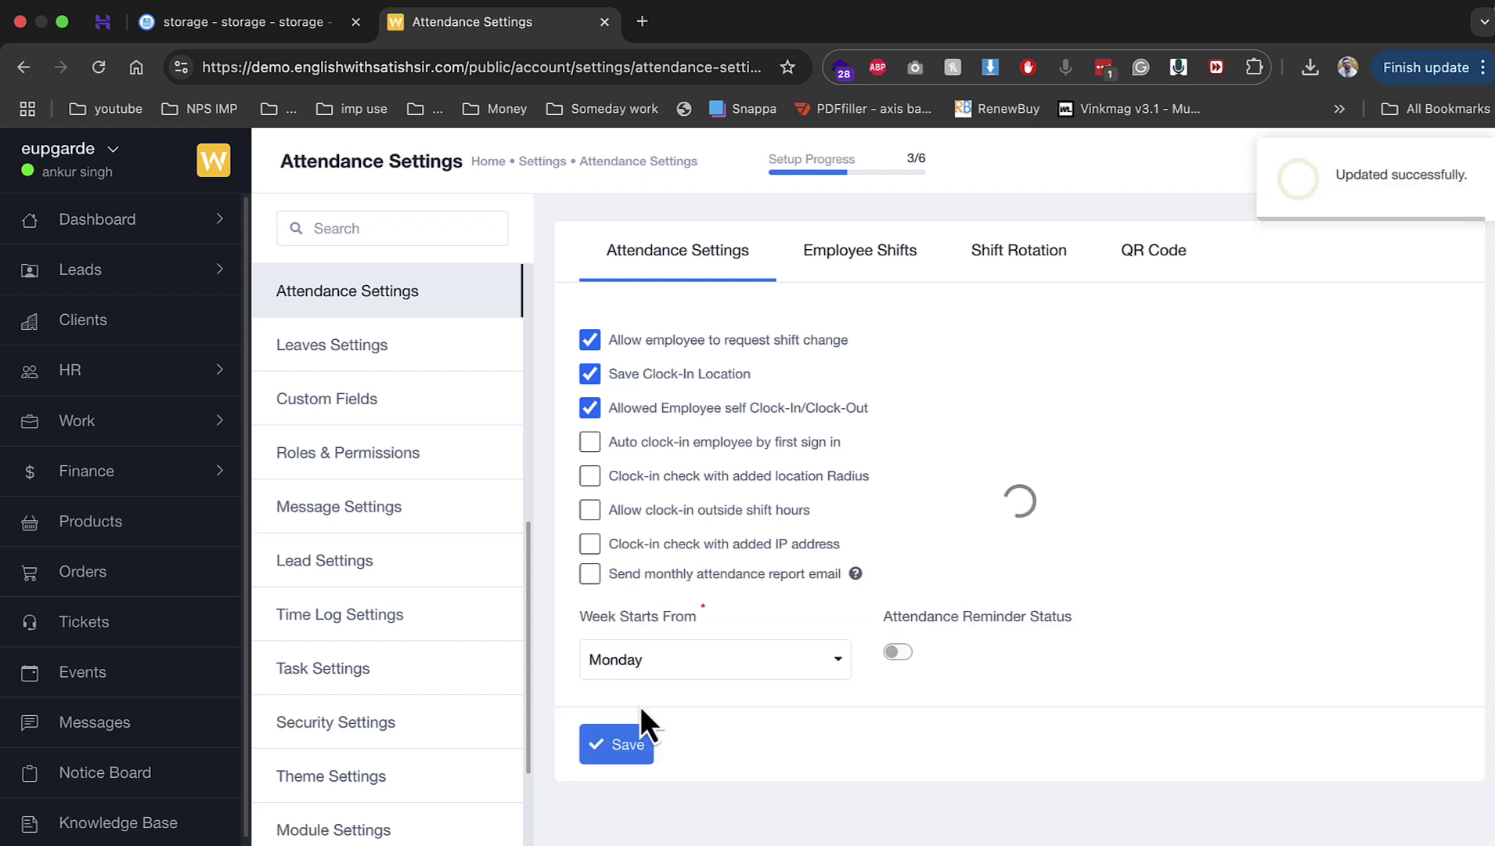
# Step: Change the General Shift start time to 07:00 AM, save, and view Shift Rotation
pyautogui.click(828, 265)
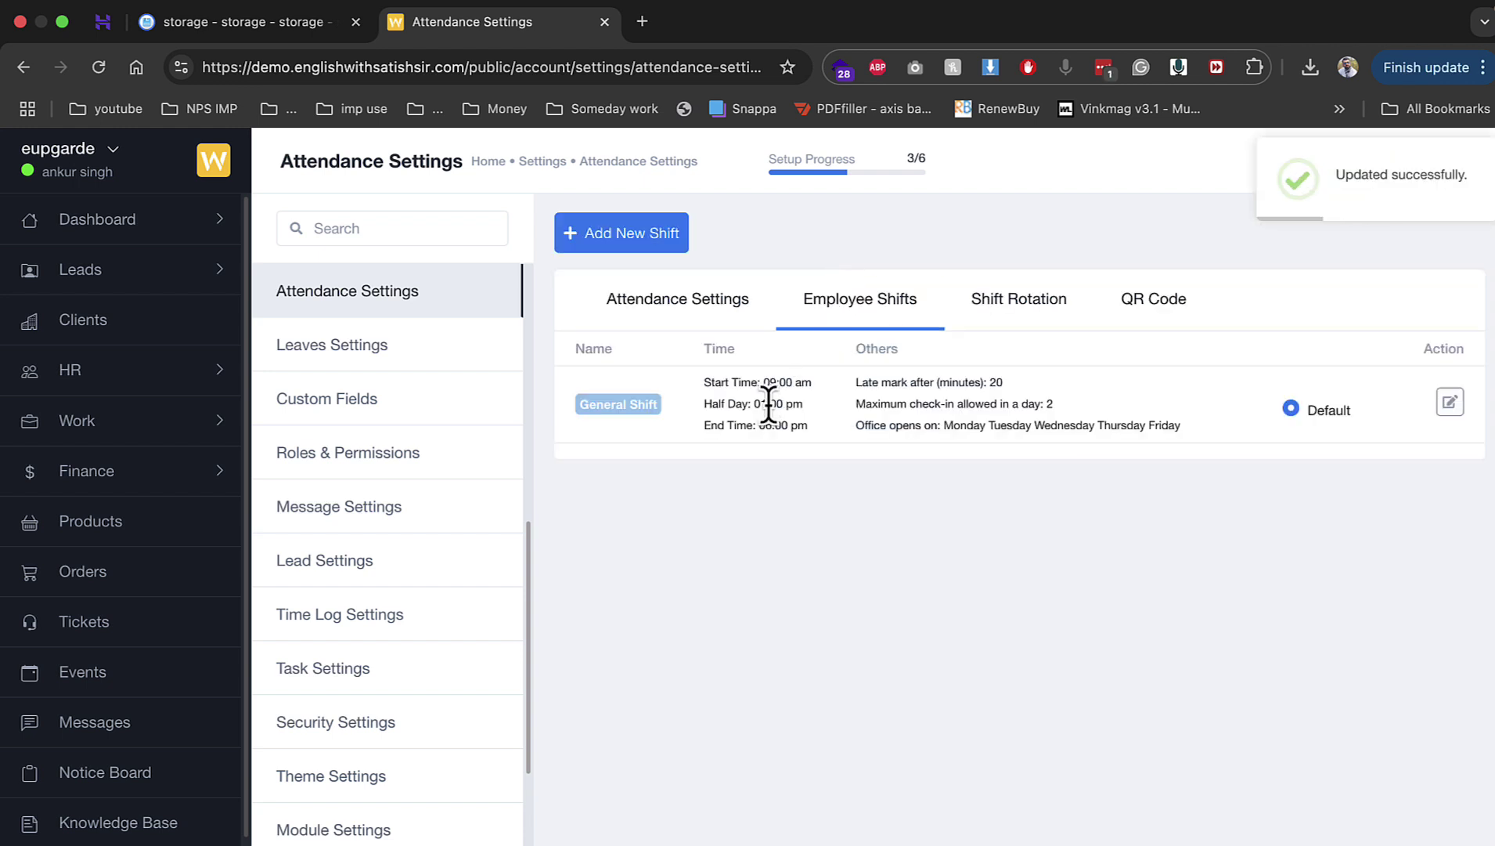
pyautogui.click(1450, 402)
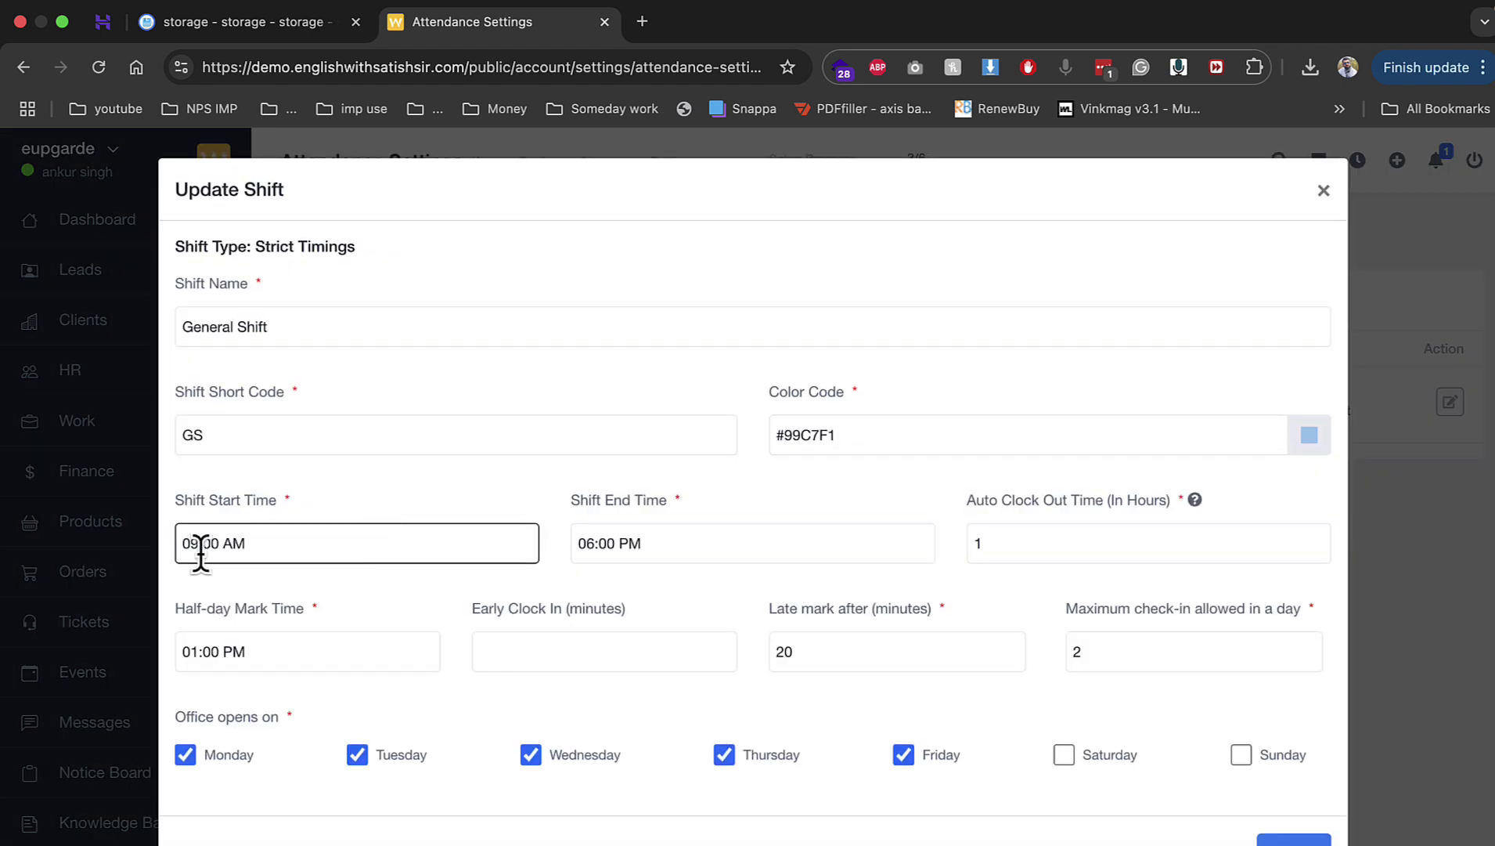
pyautogui.click(200, 544)
pyautogui.press('BackSpace')
pyautogui.write('7')
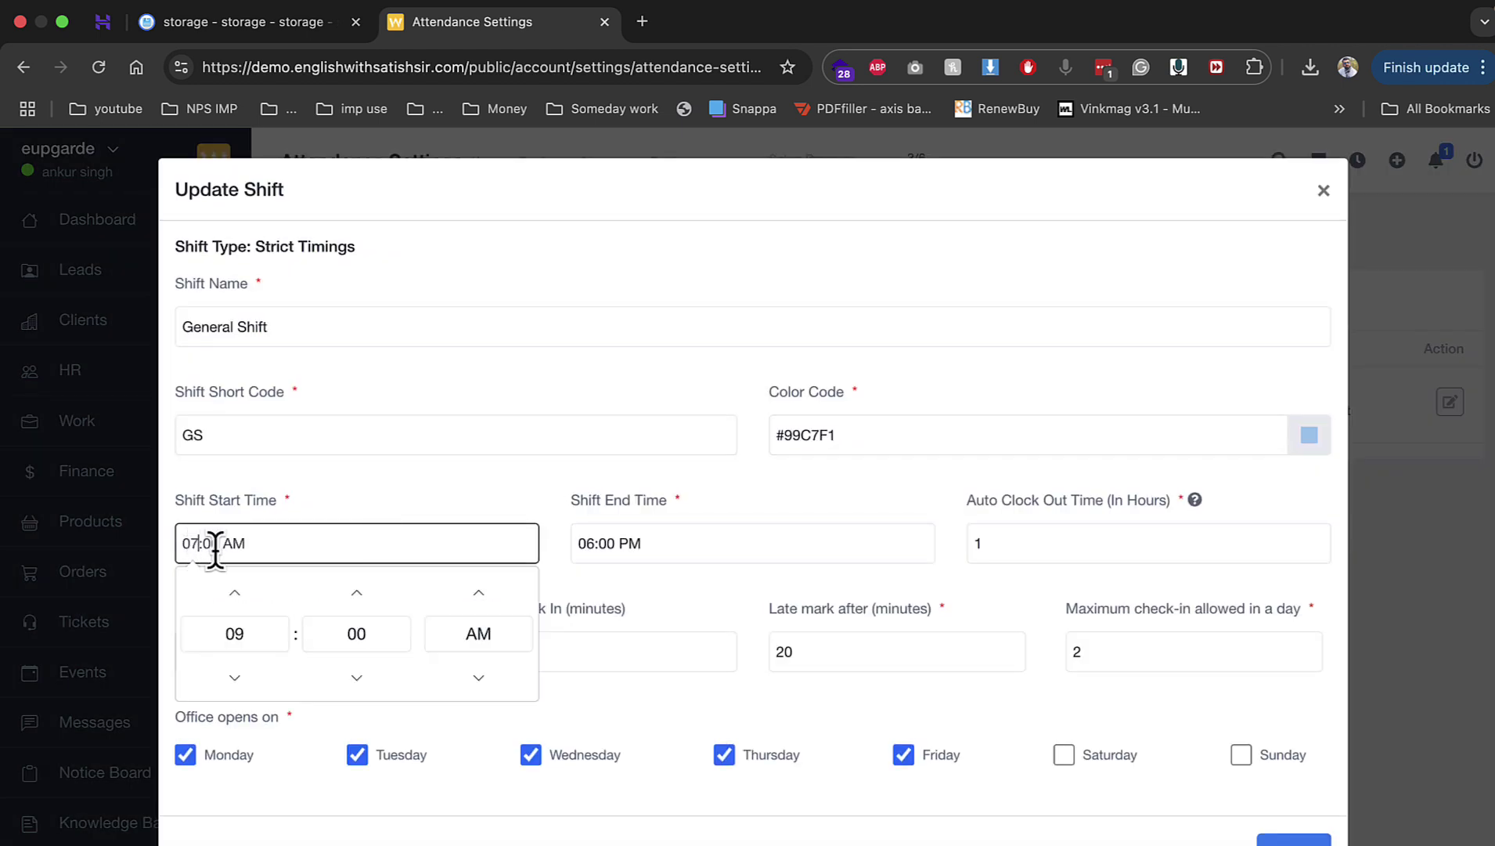
pyautogui.click(249, 675)
pyautogui.click(257, 603)
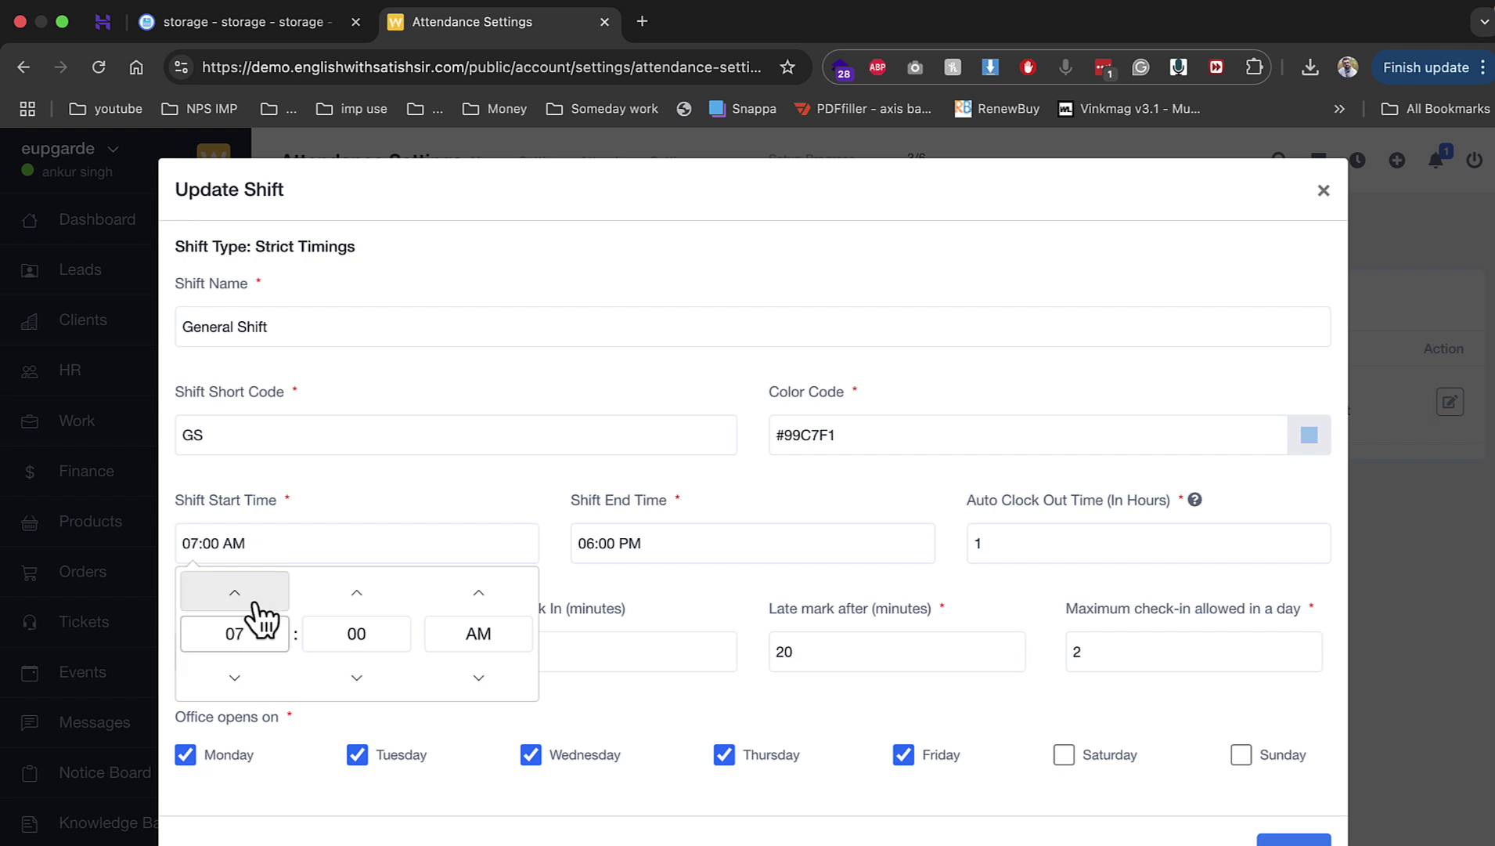
pyautogui.click(694, 612)
pyautogui.click(1294, 840)
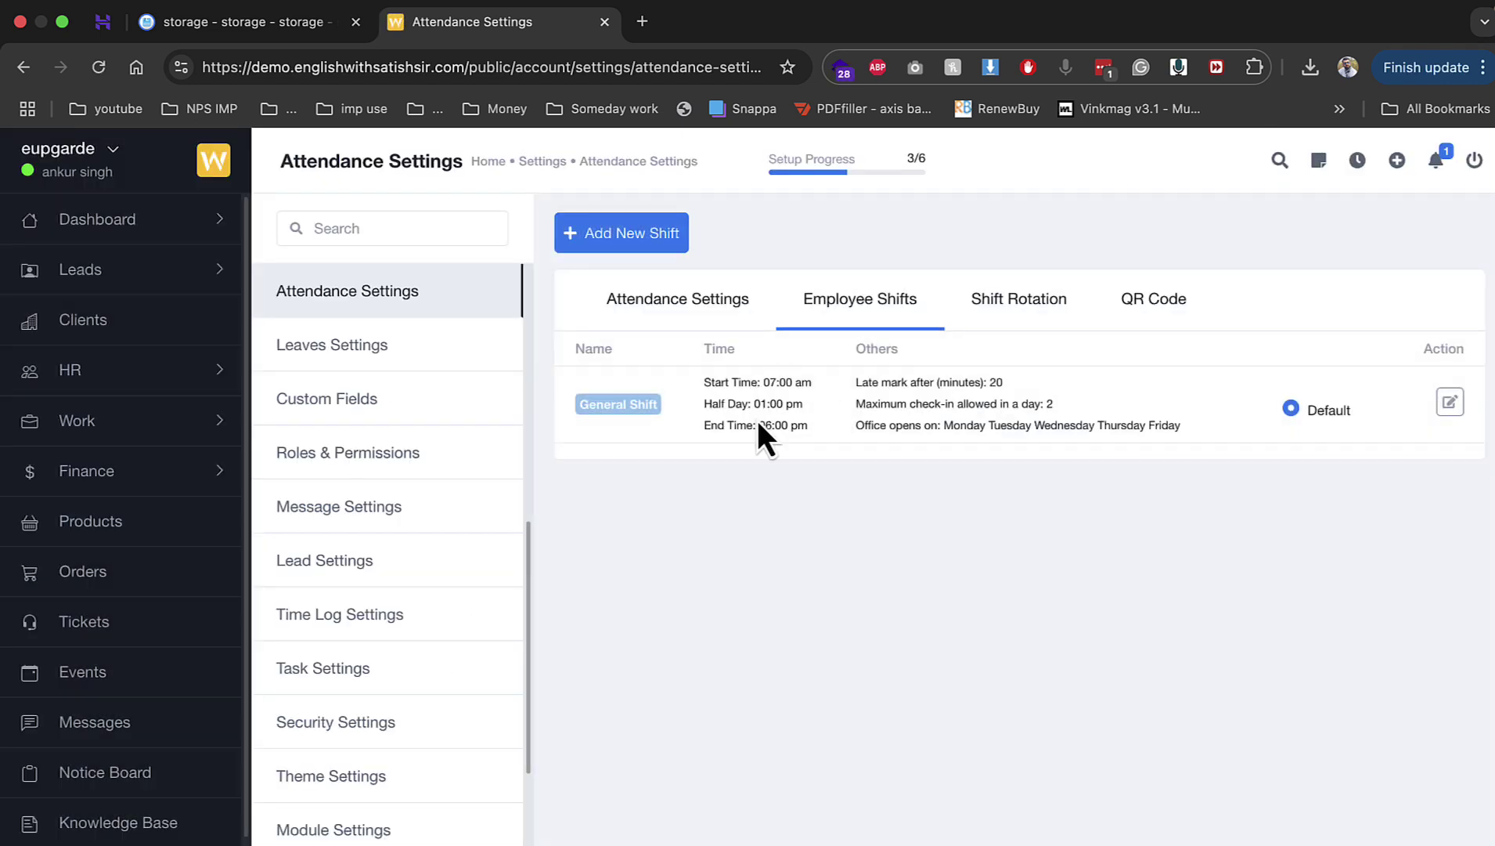
pyautogui.click(1041, 304)
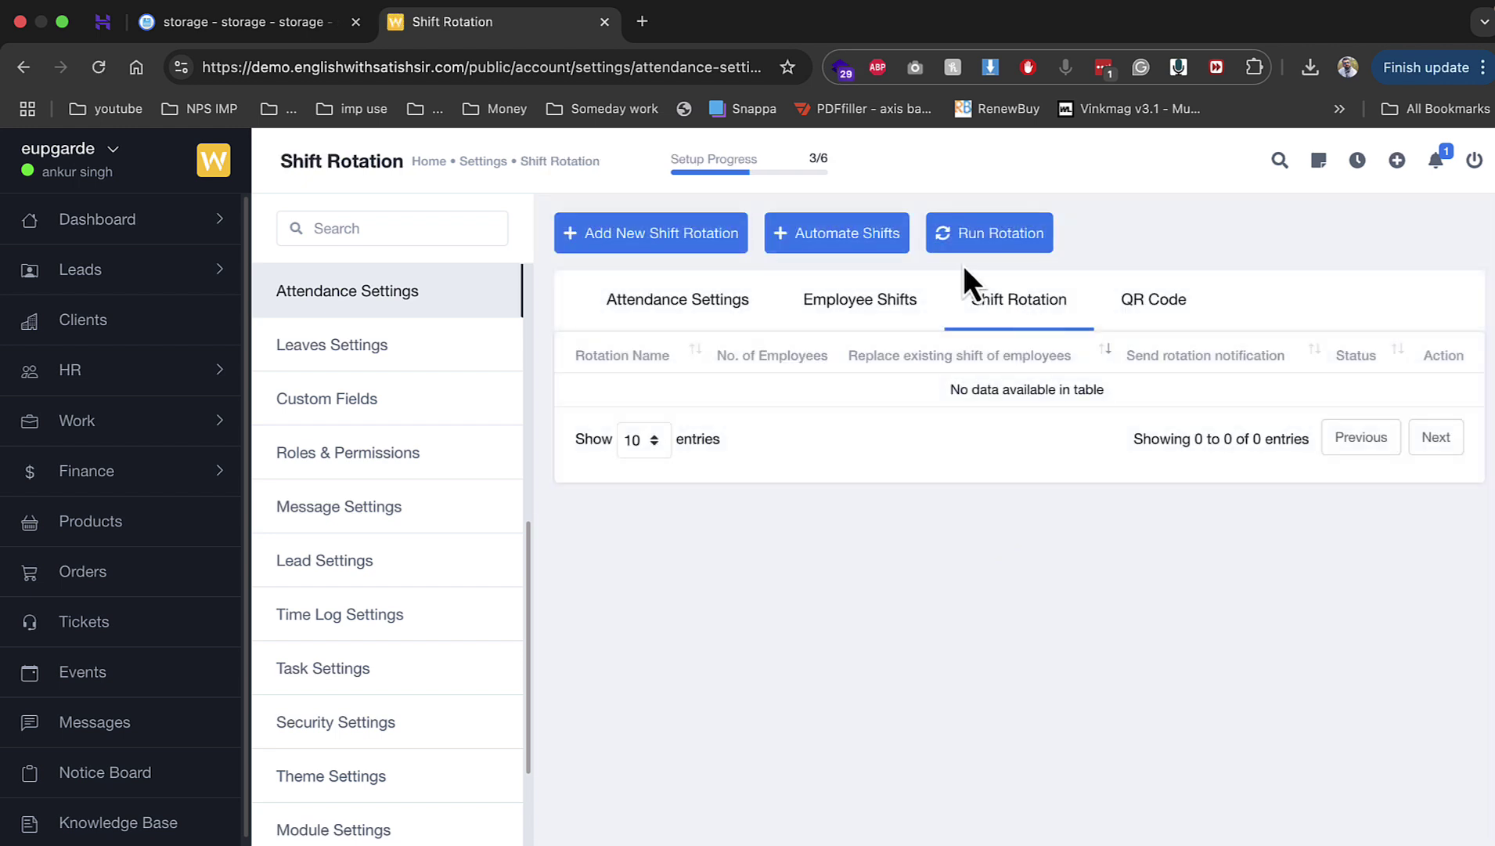
# Step: Review Casual, Sick (5) and Earned (5) leave types and general leave rules, then open Custom Fields
pyautogui.click(430, 358)
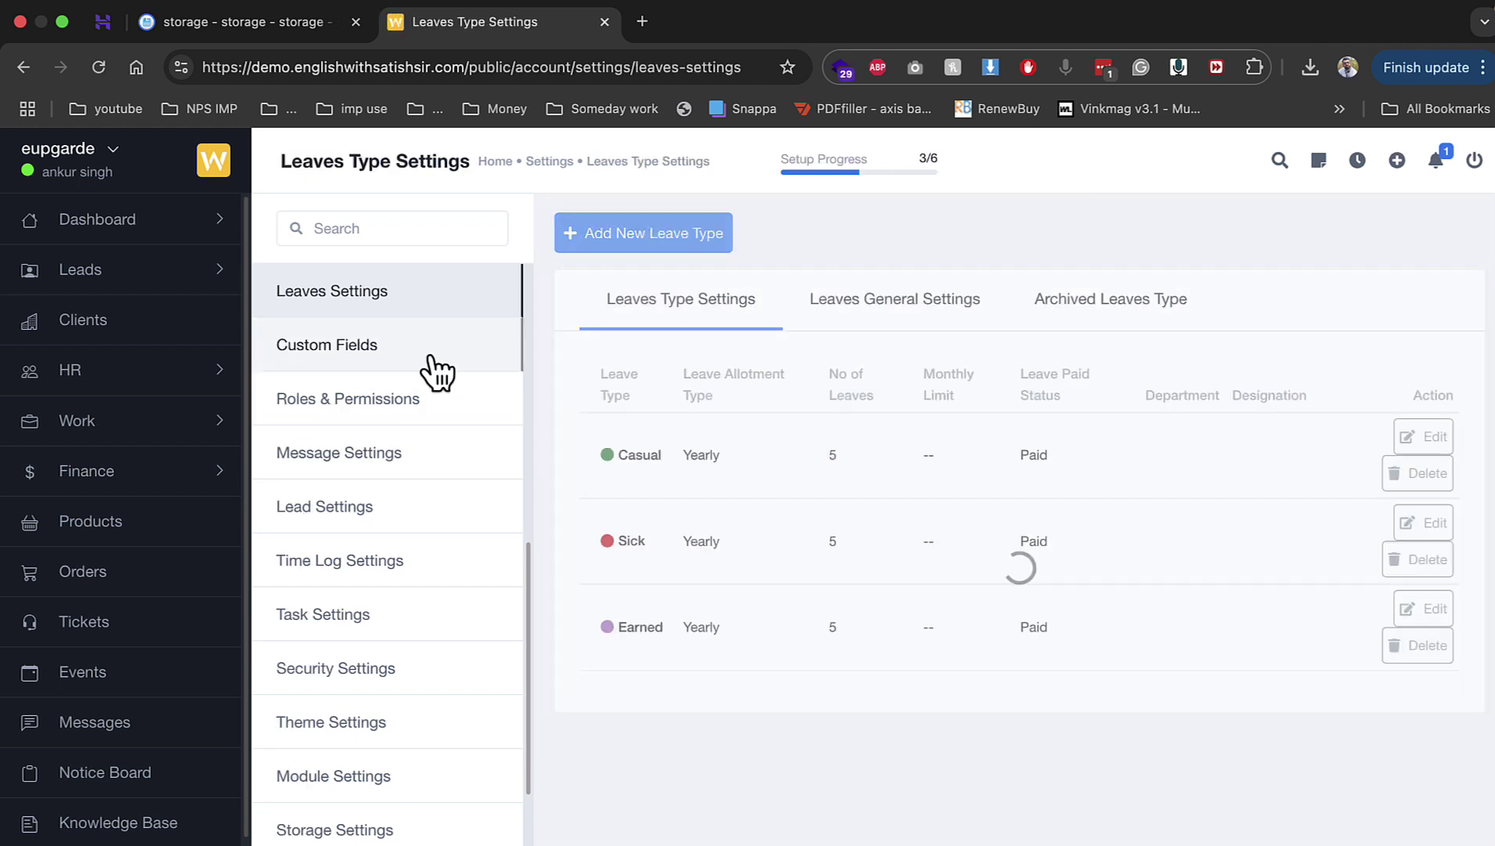
pyautogui.moveTo(817, 445); pyautogui.dragTo(869, 448)
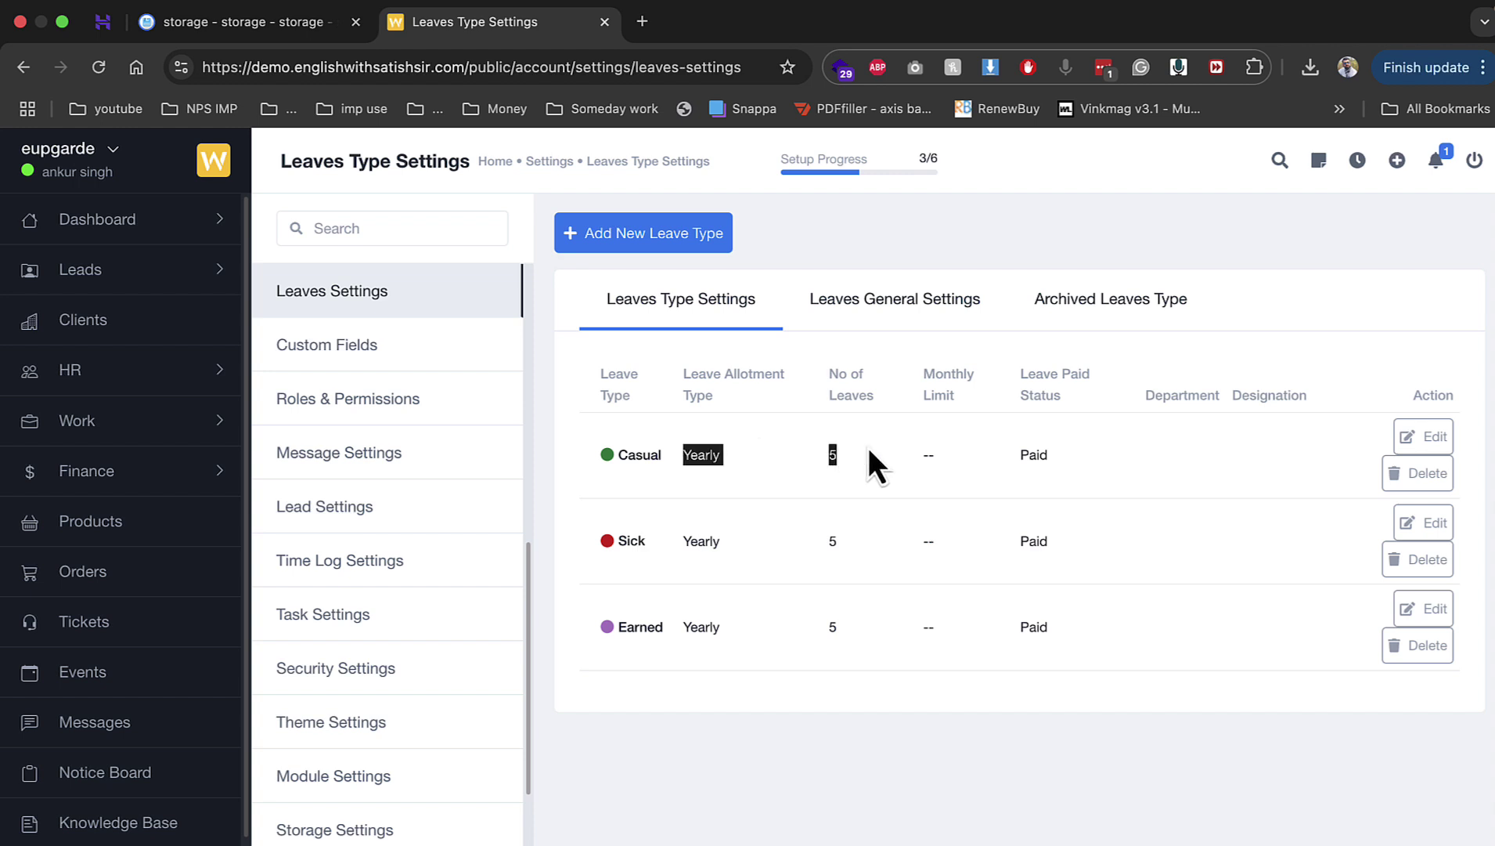
pyautogui.moveTo(823, 540); pyautogui.dragTo(840, 541)
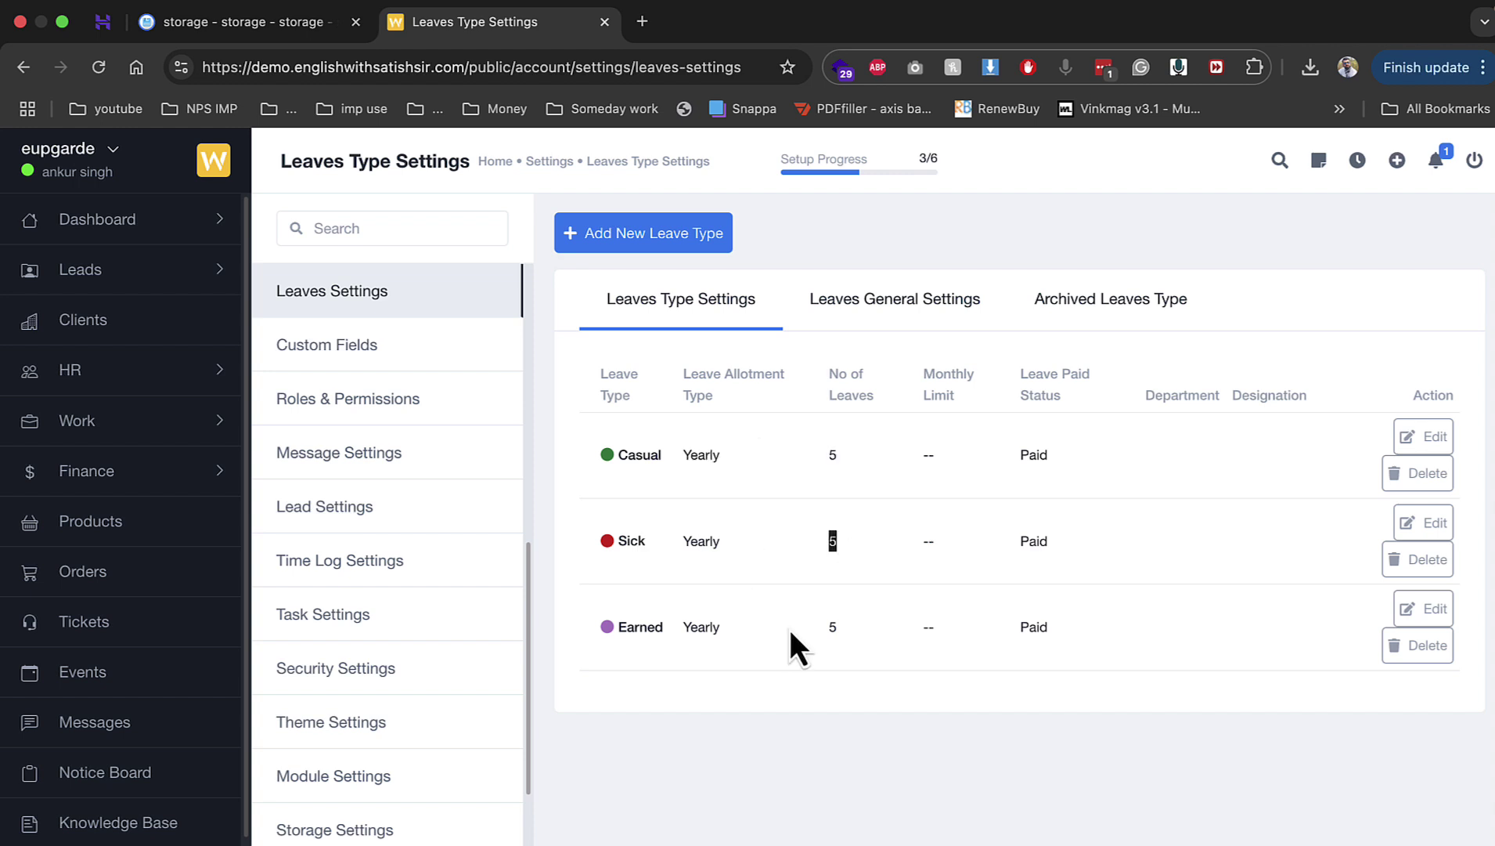
pyautogui.moveTo(791, 631); pyautogui.dragTo(843, 631)
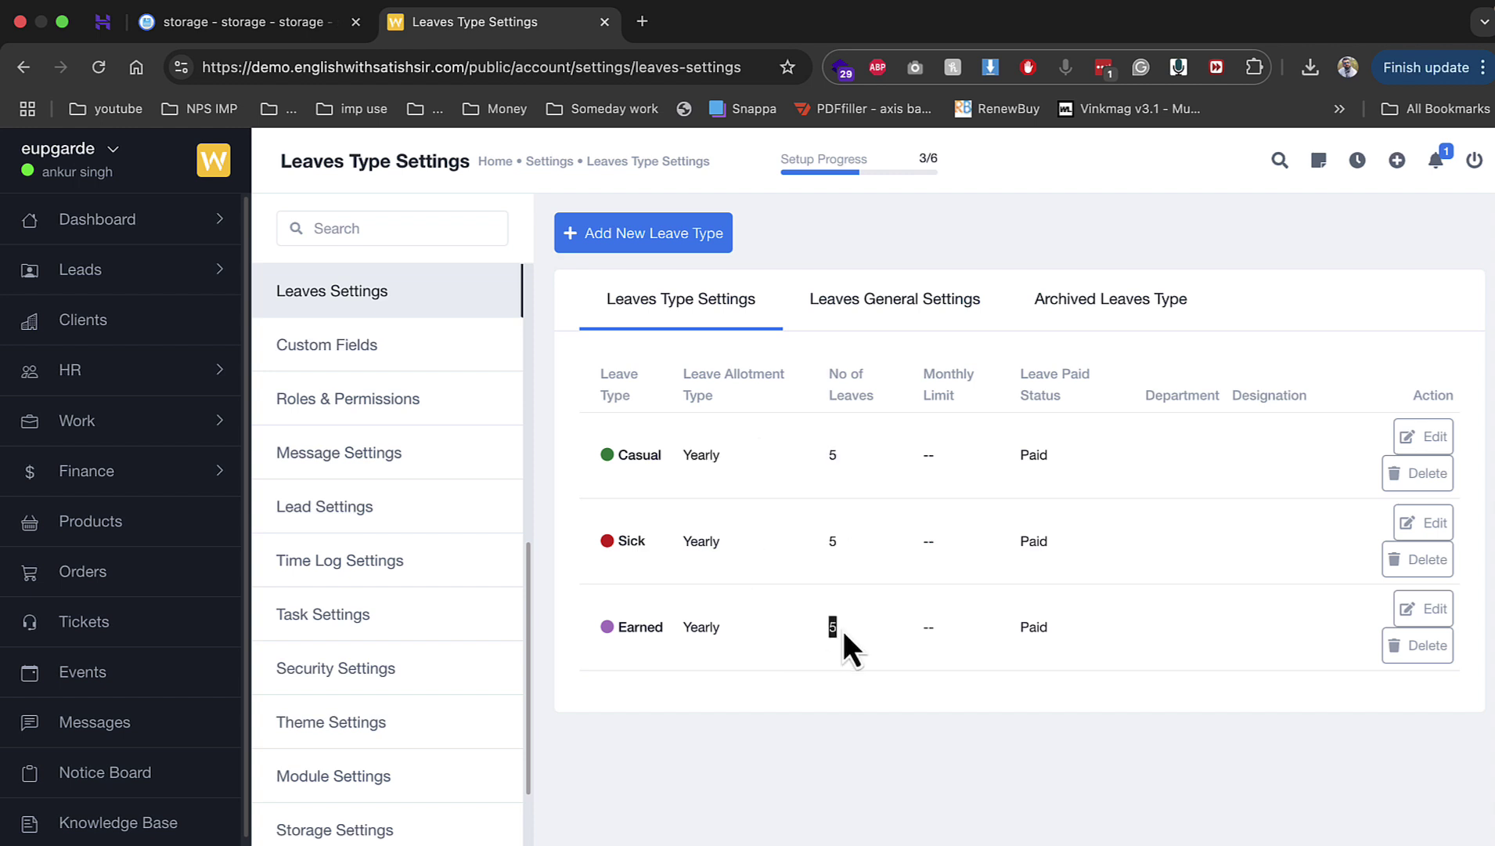
pyautogui.click(882, 296)
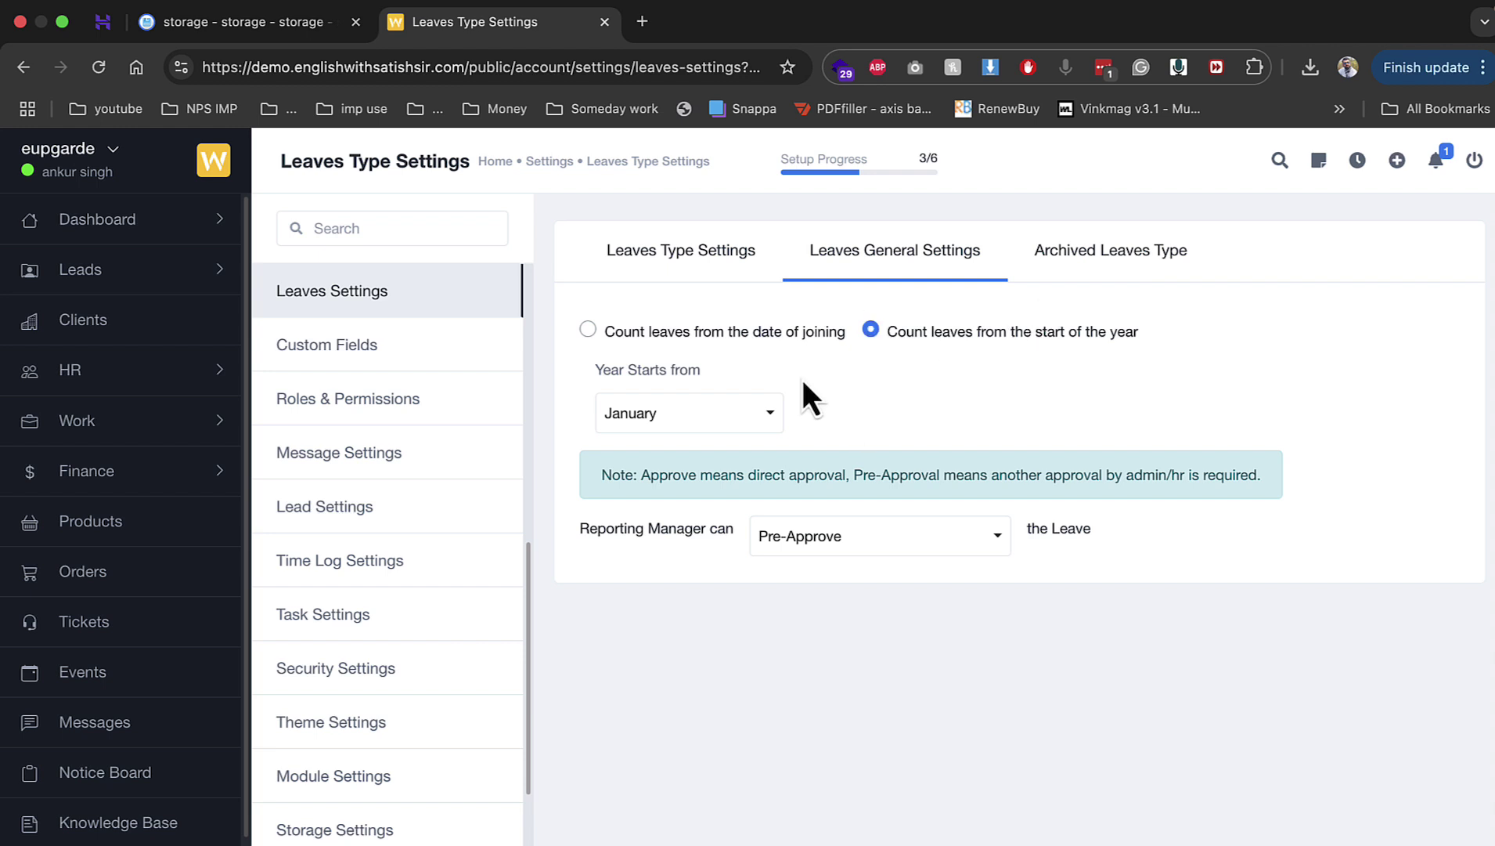
pyautogui.click(428, 364)
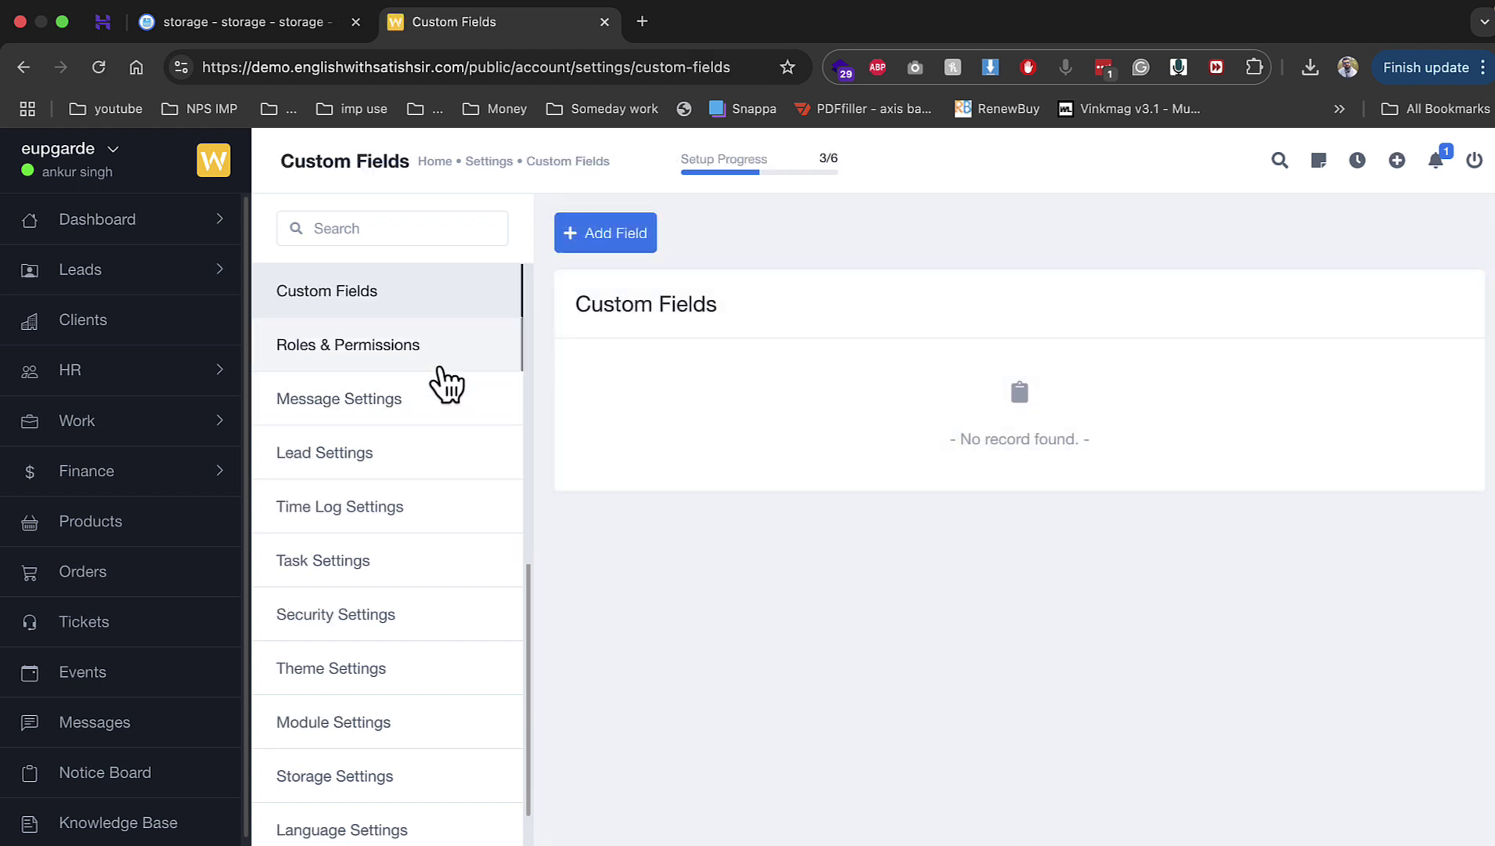
# Step: In Message Settings, allow client chat with employees and admin, save, then open Lead Settings
pyautogui.click(438, 356)
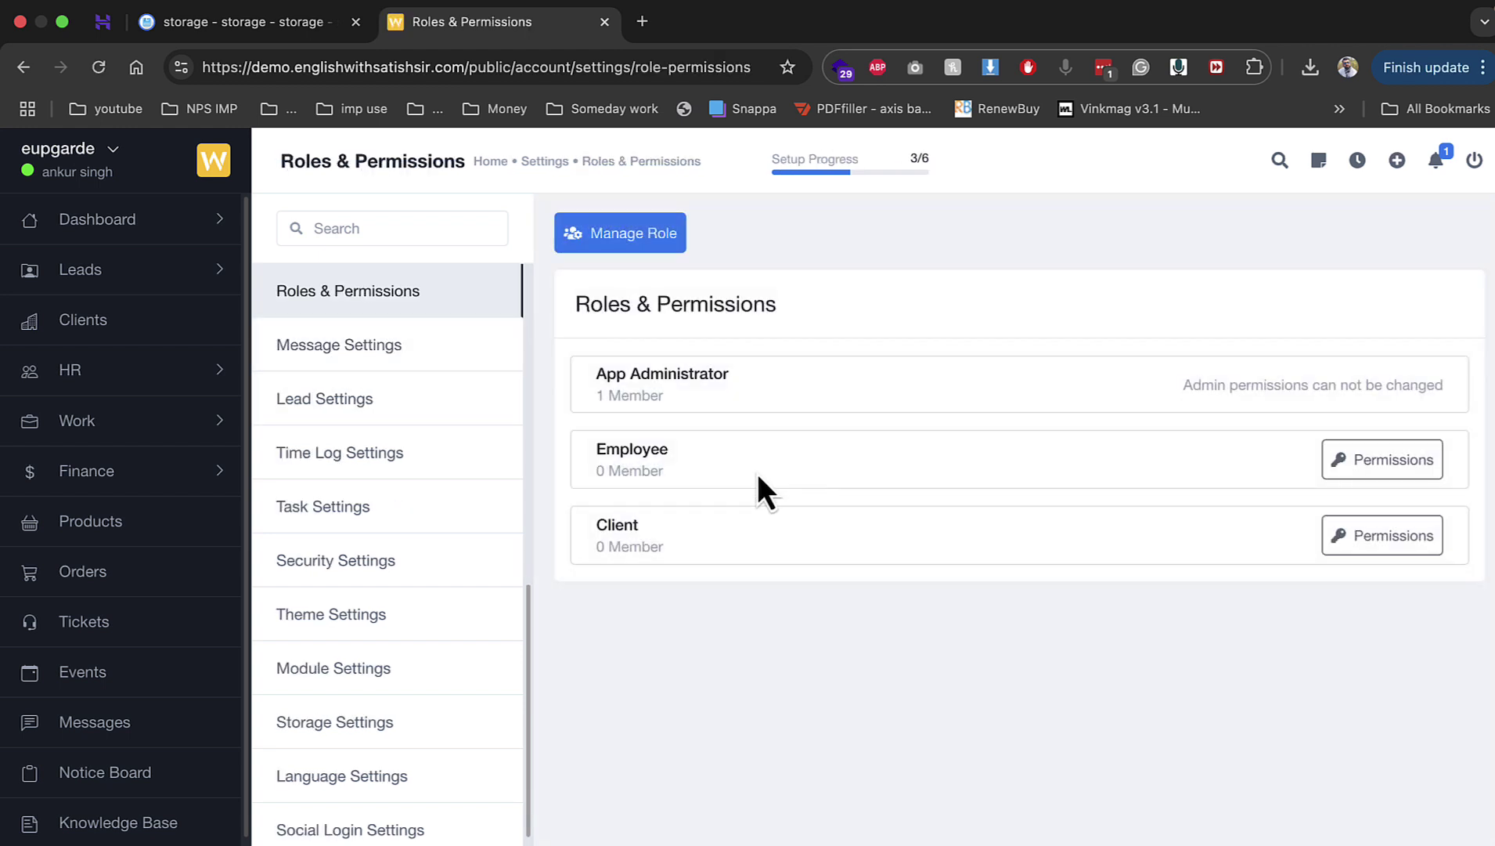
pyautogui.moveTo(629, 395); pyautogui.dragTo(596, 396)
pyautogui.click(394, 357)
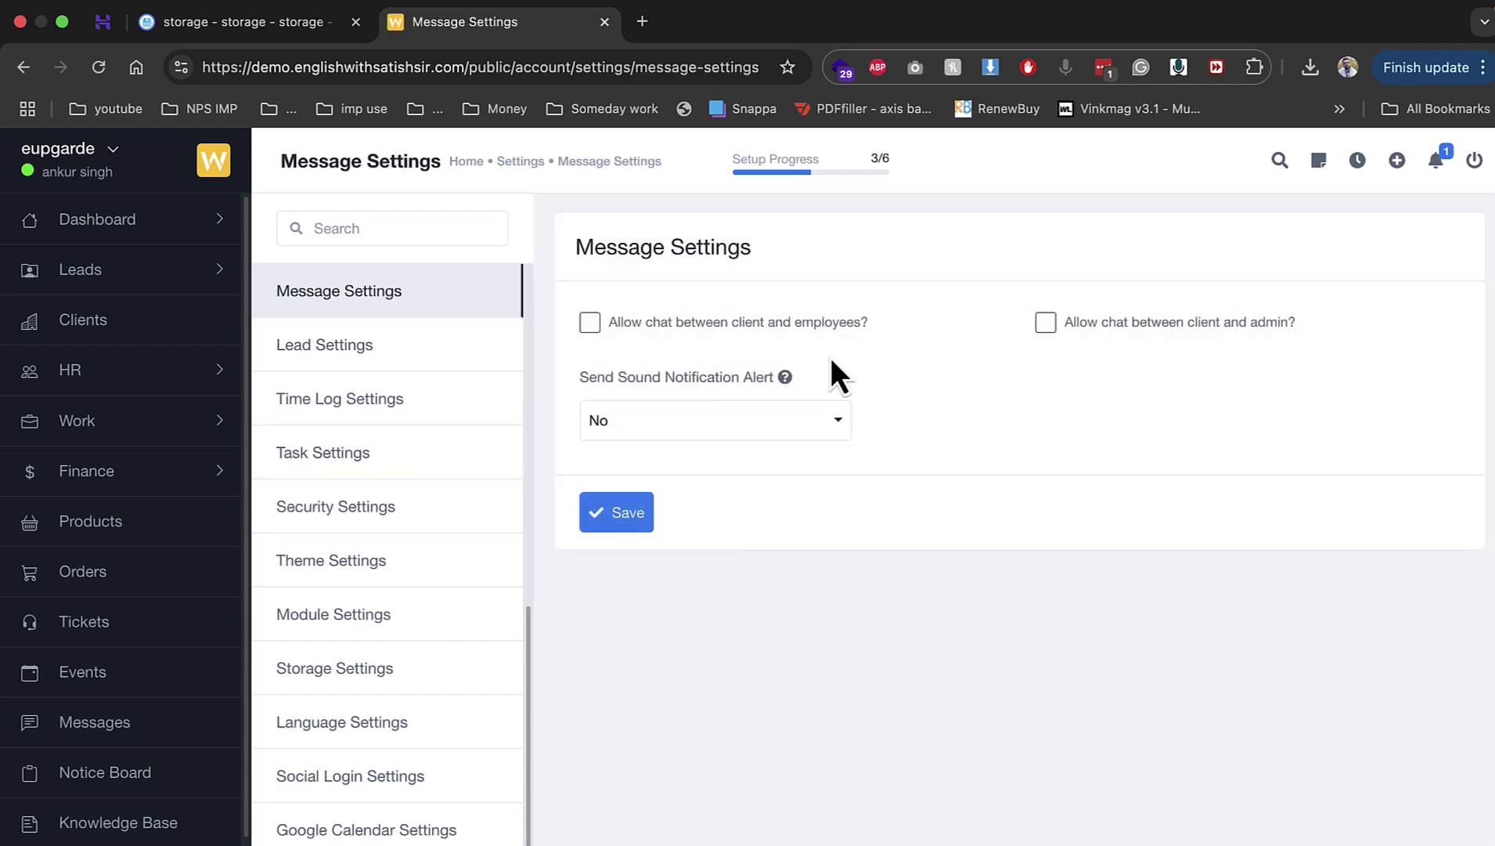
pyautogui.click(727, 324)
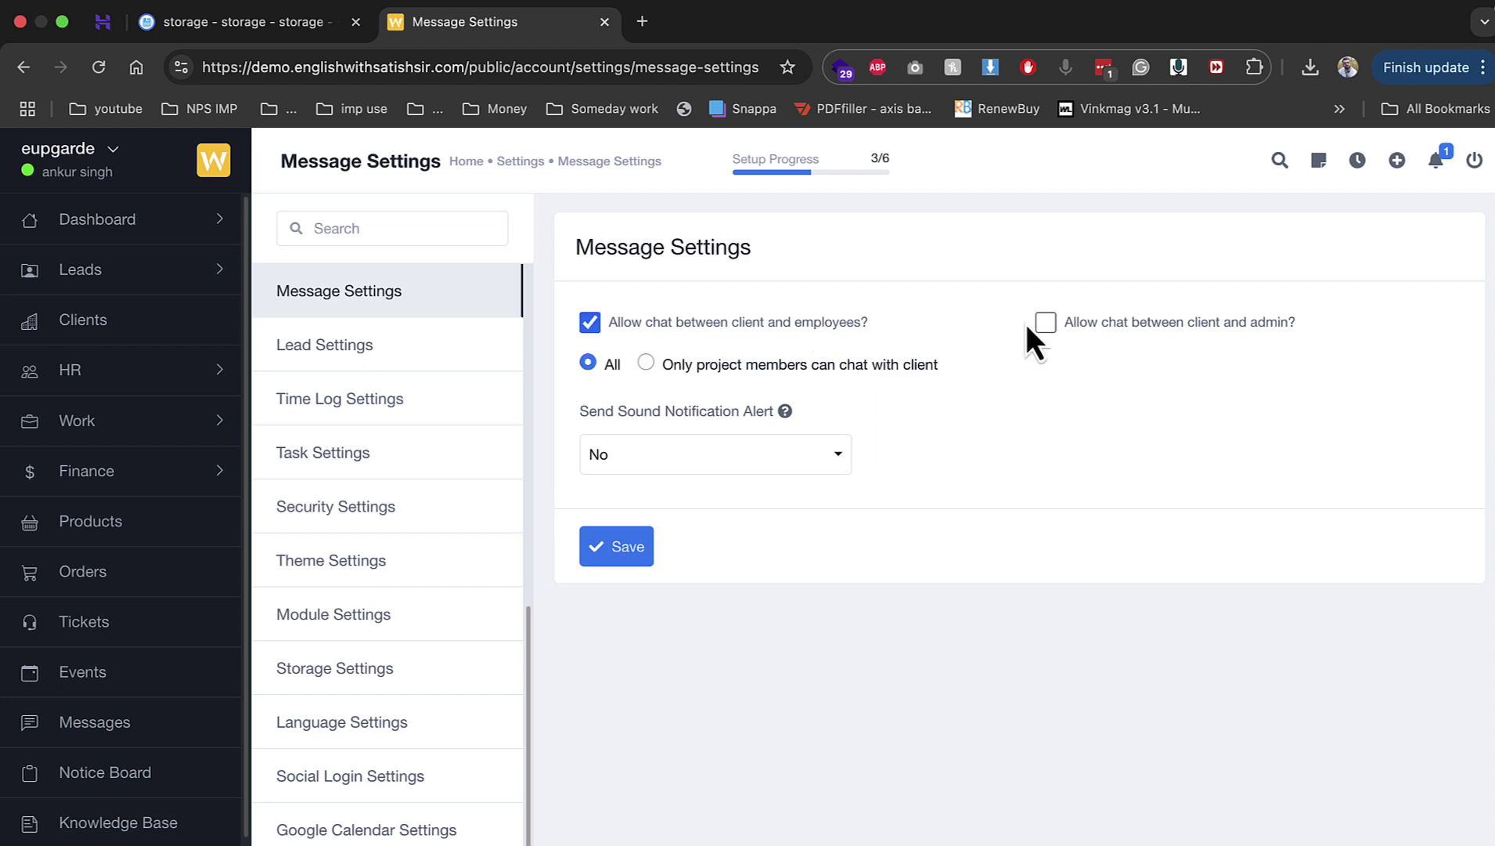
pyautogui.click(613, 549)
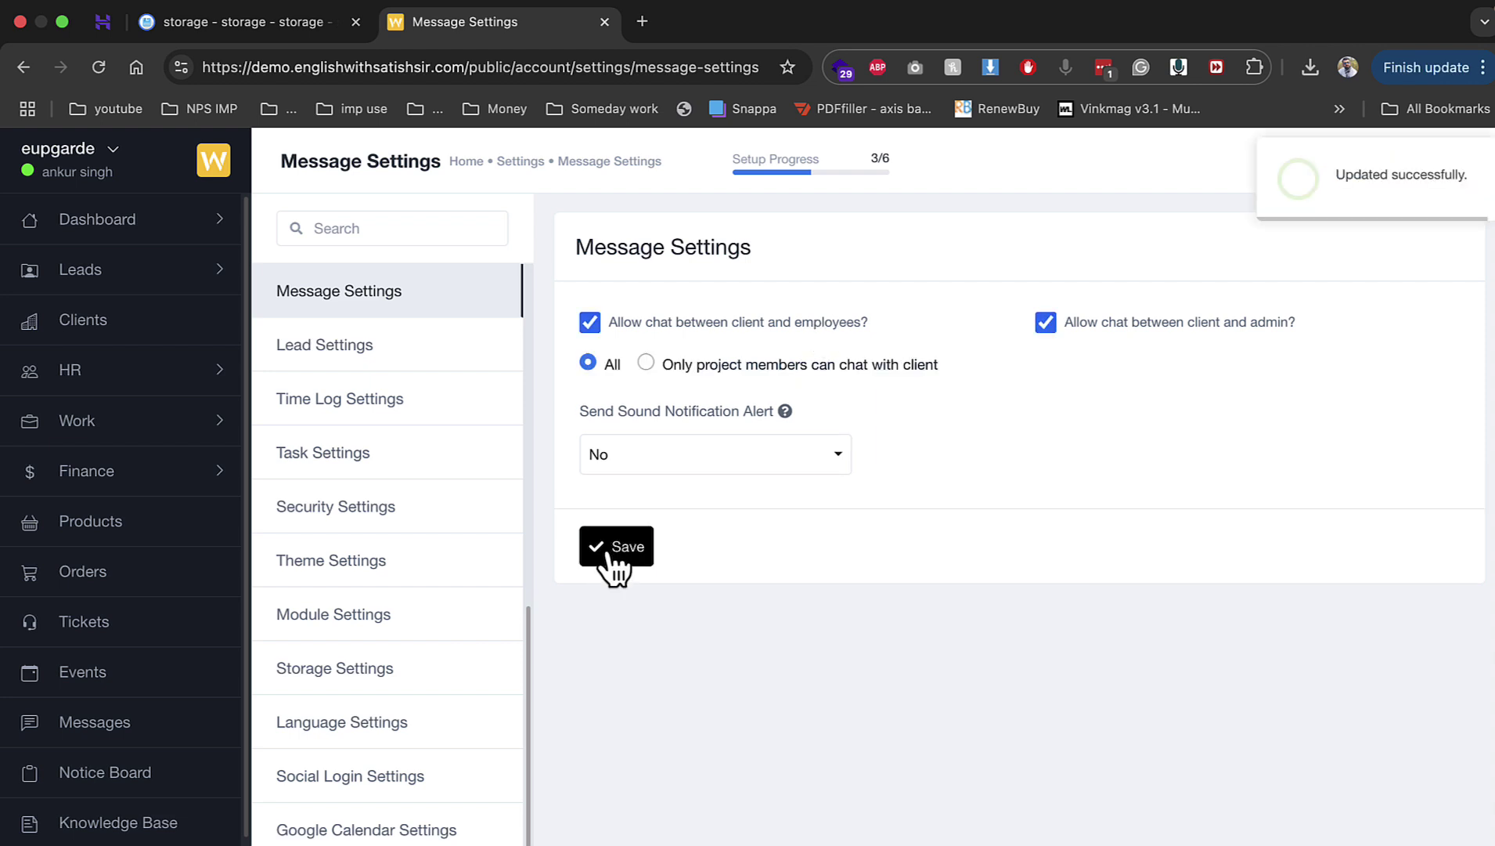
pyautogui.click(378, 350)
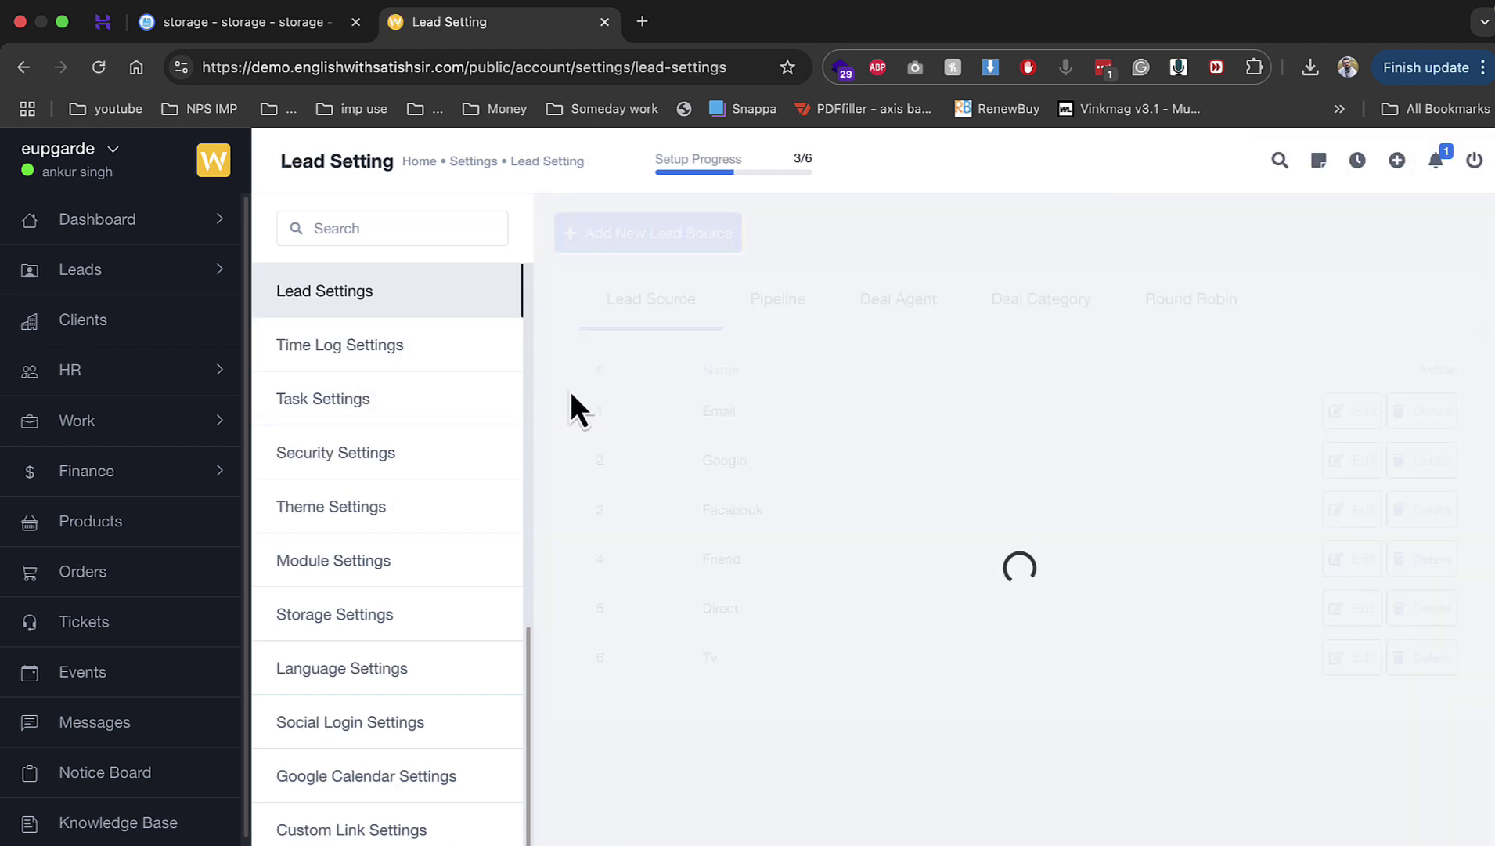
# Step: Show the seven deal stages of the Sales Pipeline in Lead Settings
pyautogui.moveTo(721, 403); pyautogui.dragTo(756, 657)
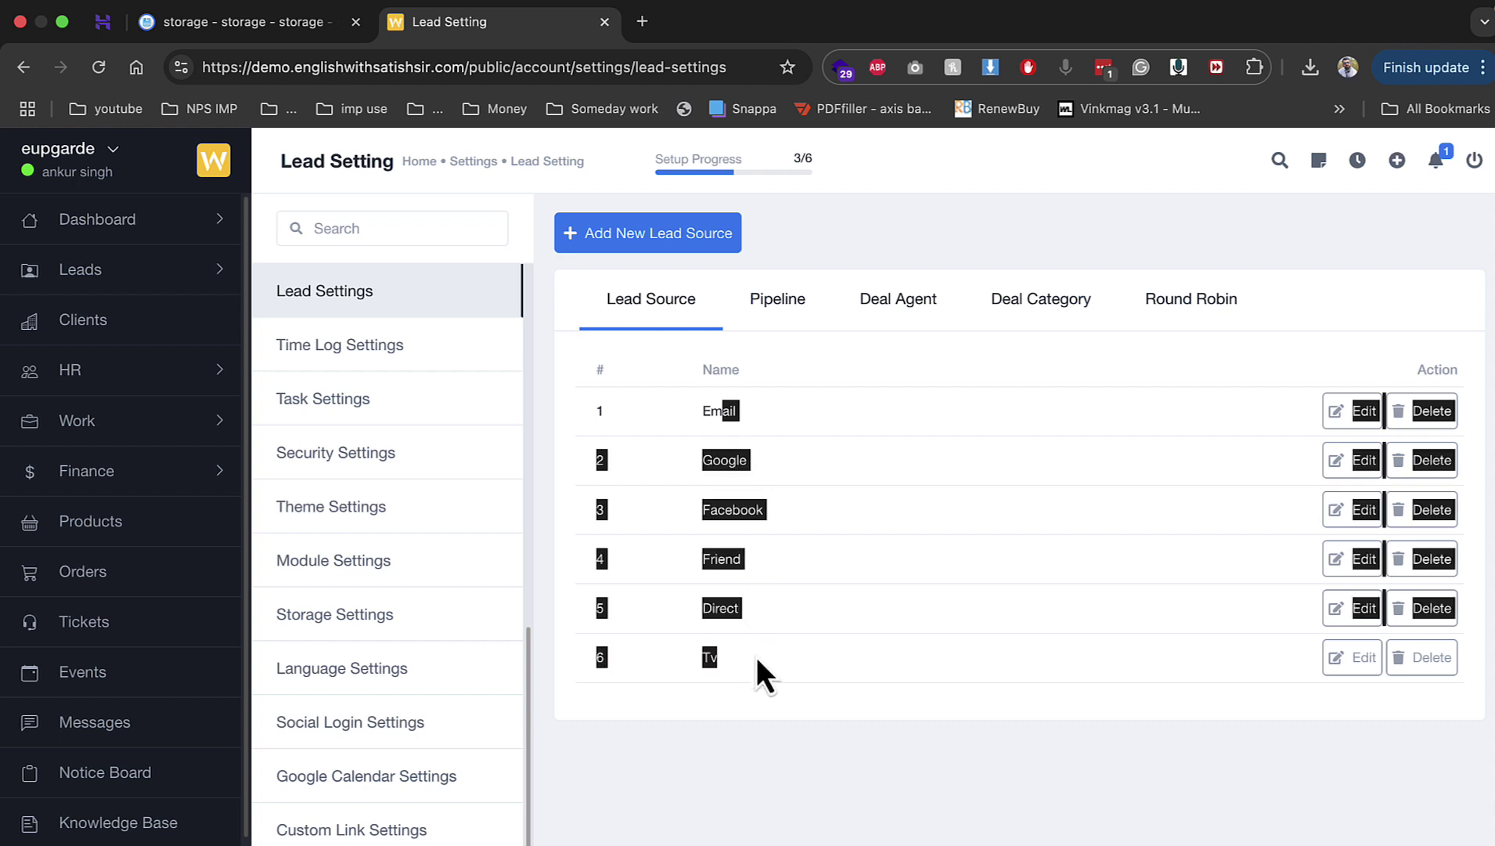
pyautogui.click(869, 625)
pyautogui.click(778, 309)
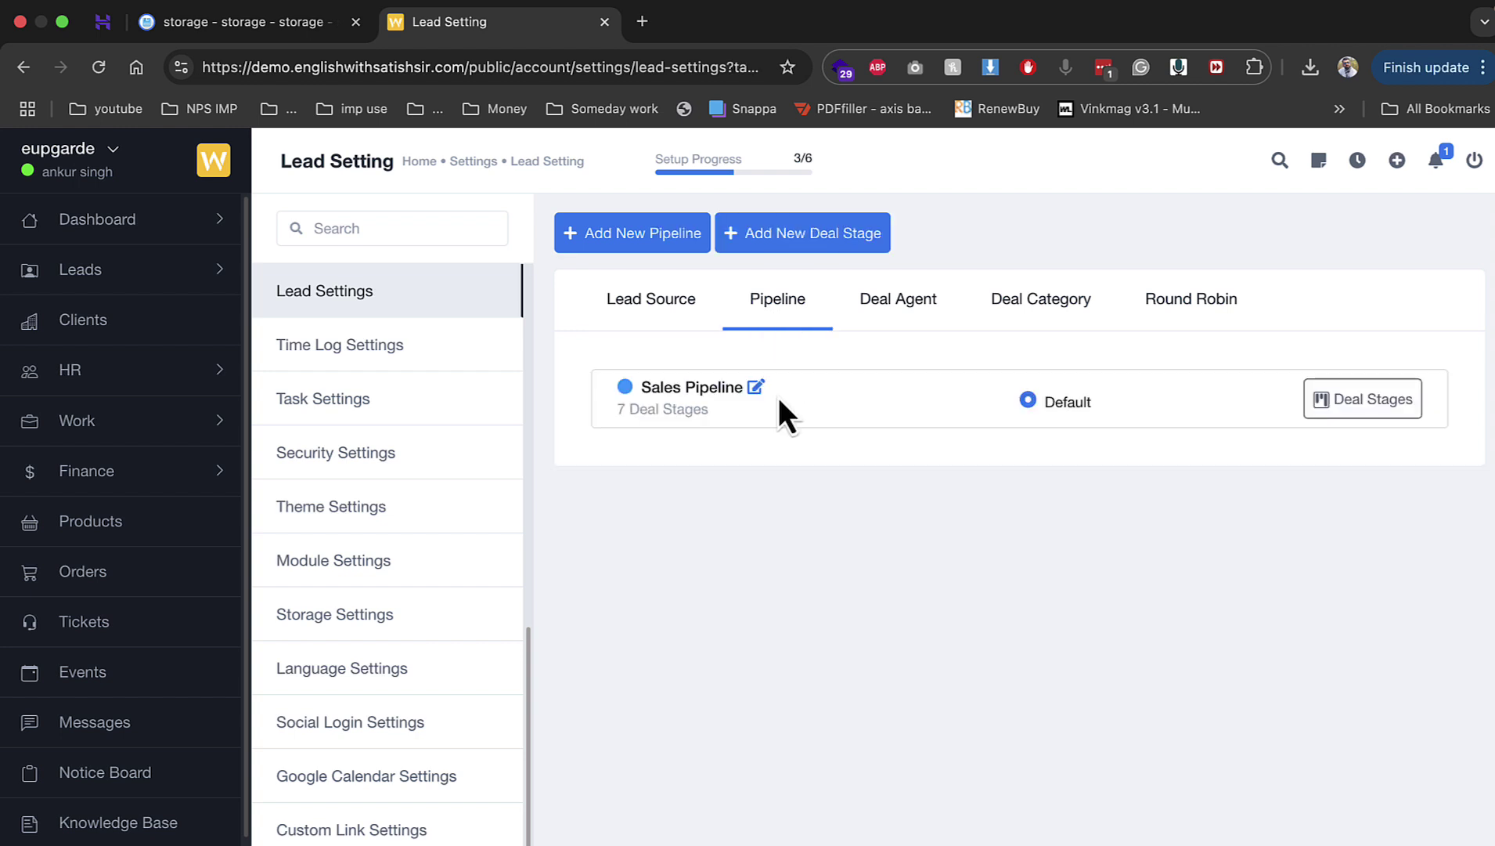
pyautogui.click(1356, 403)
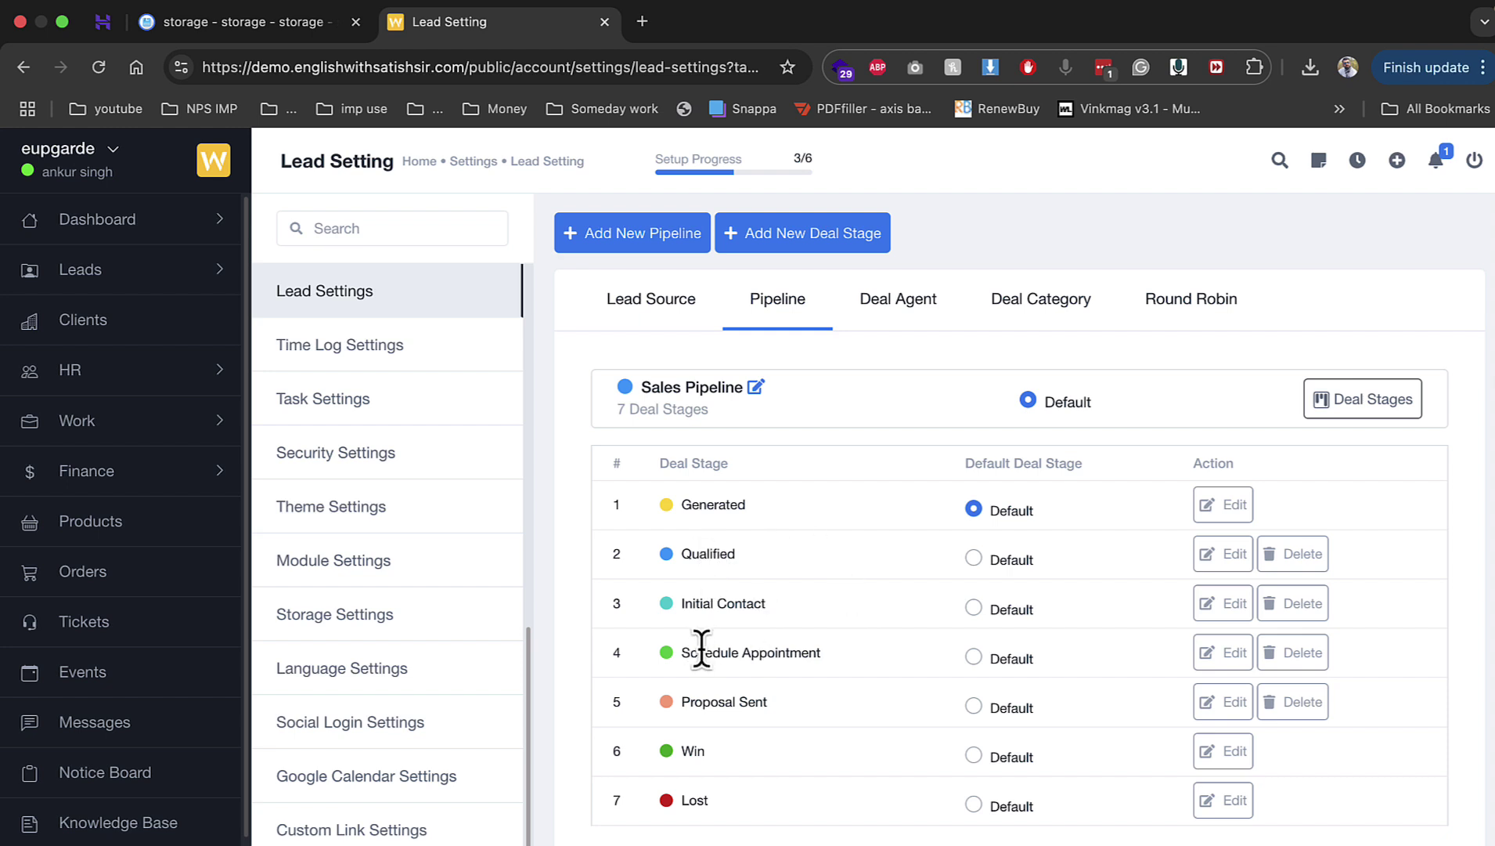
# Step: Bring up the Deal Agent list, which has no lead agents yet
pyautogui.moveTo(679, 700); pyautogui.dragTo(775, 704)
pyautogui.doubleClick(692, 750)
pyautogui.moveTo(742, 508); pyautogui.dragTo(667, 512)
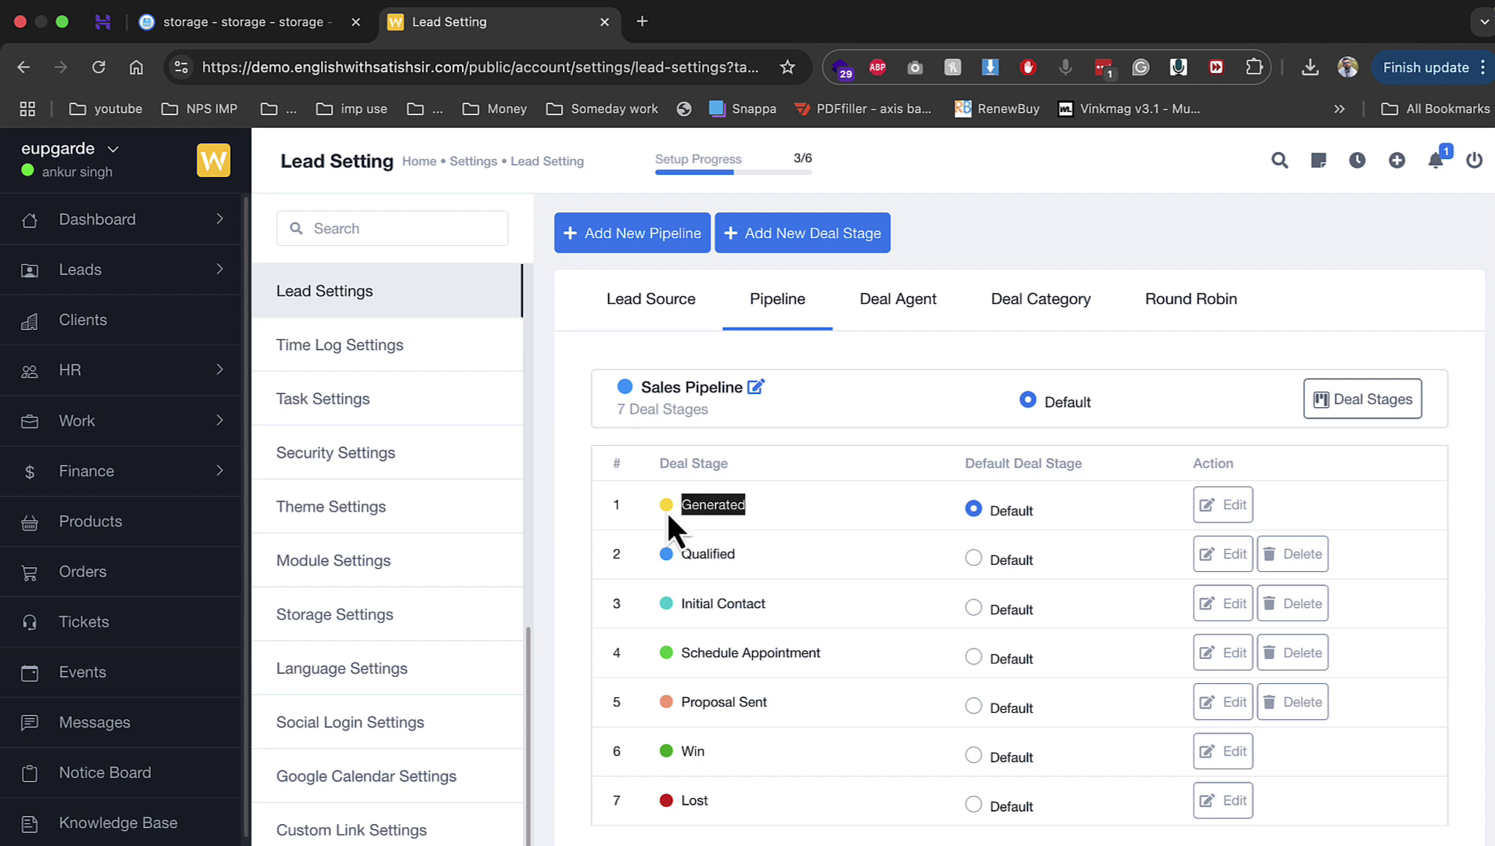
pyautogui.click(909, 321)
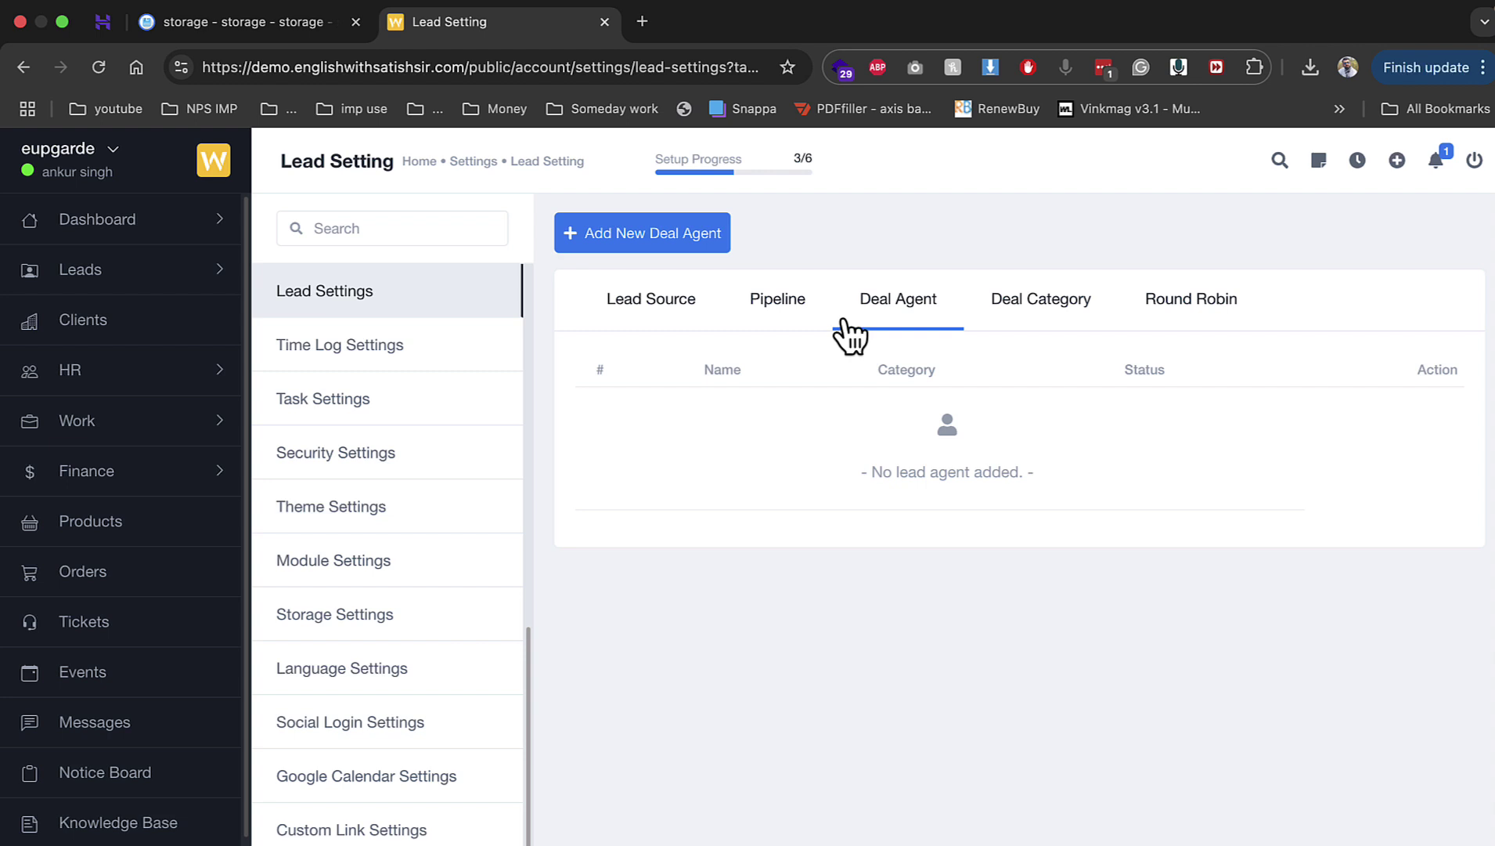
# Step: Create a new deal category named 'seo'
pyautogui.click(656, 235)
pyautogui.click(1018, 440)
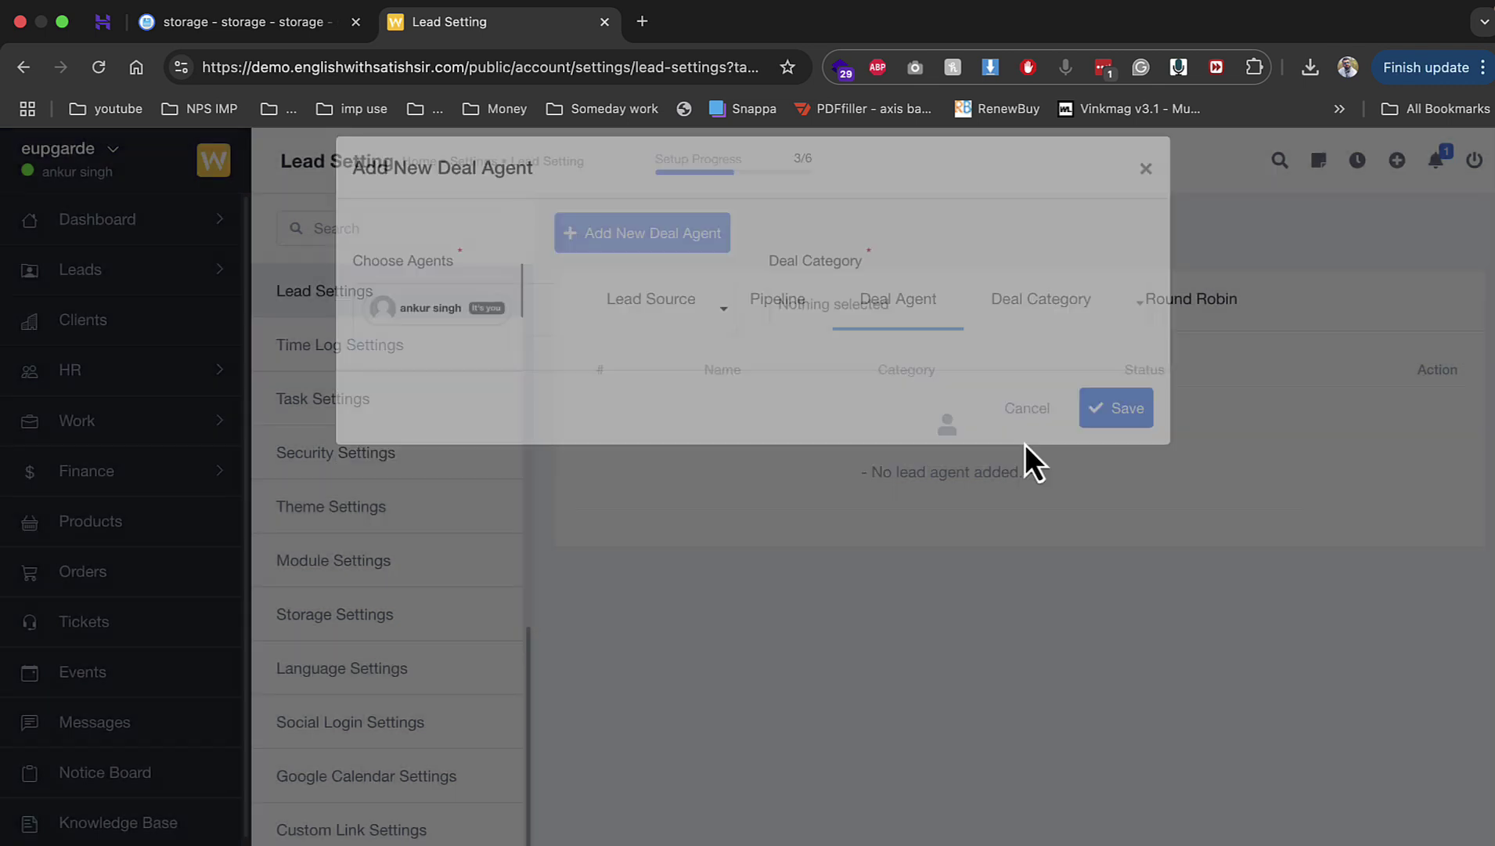
pyautogui.click(1024, 335)
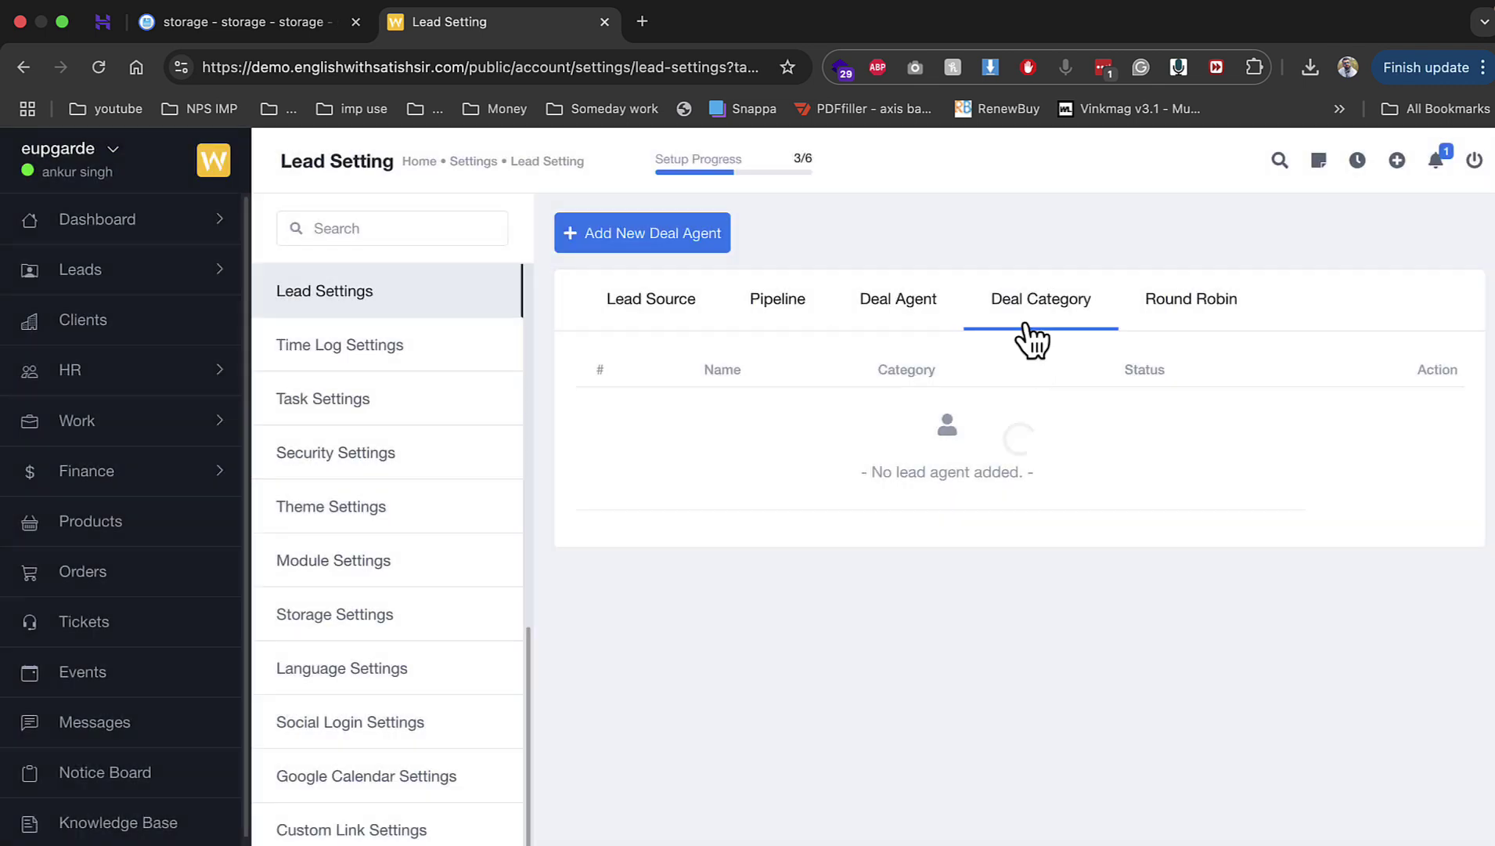
pyautogui.click(675, 246)
pyautogui.click(681, 305)
pyautogui.write('se')
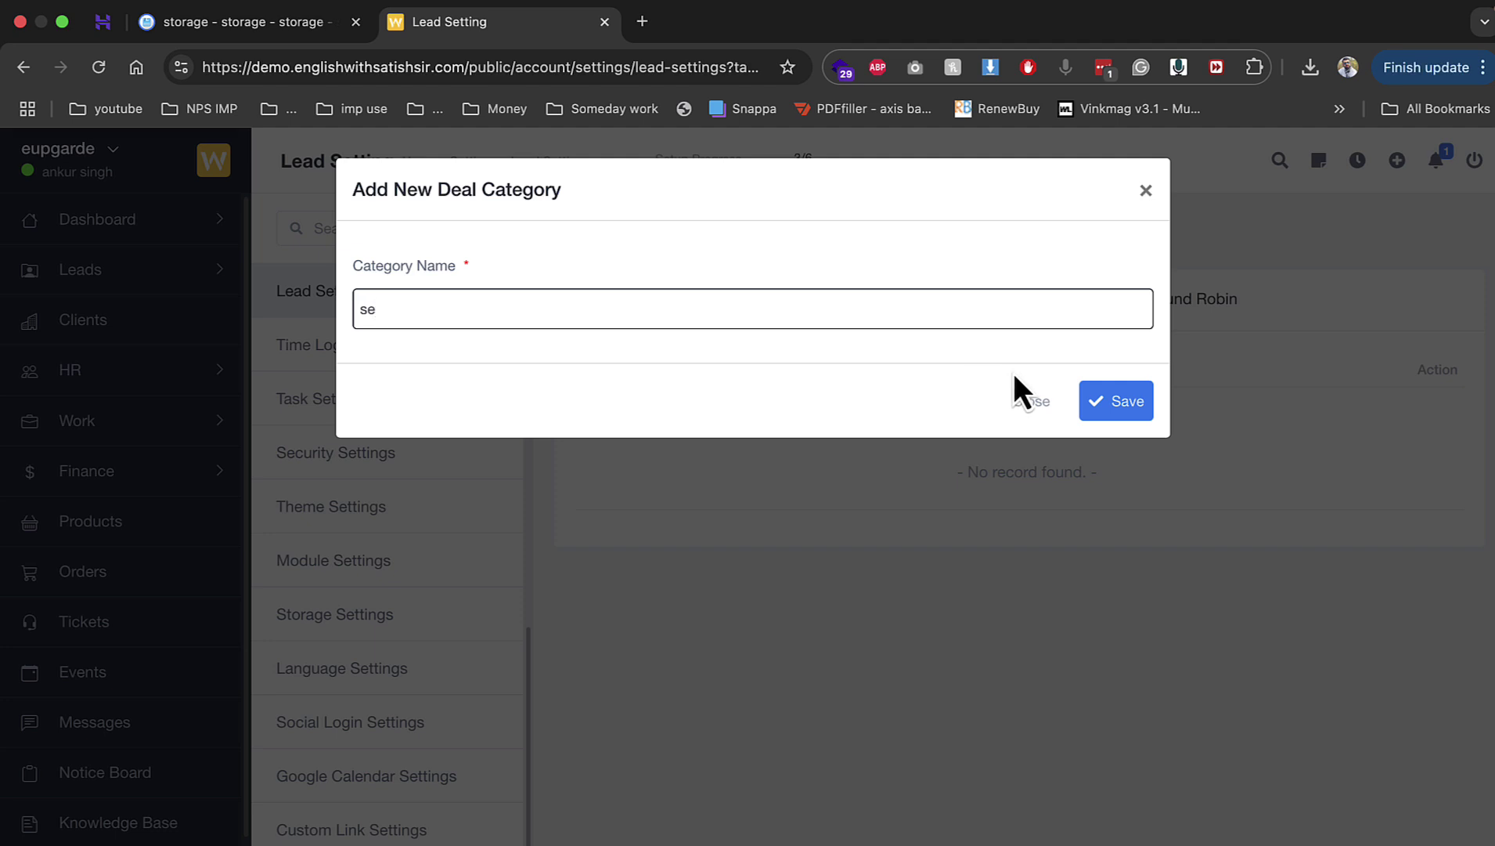
pyautogui.write('o')
pyautogui.click(1095, 399)
# Step: Add yourself as a deal agent for the seo category, then go to Time Log Settings
pyautogui.click(889, 321)
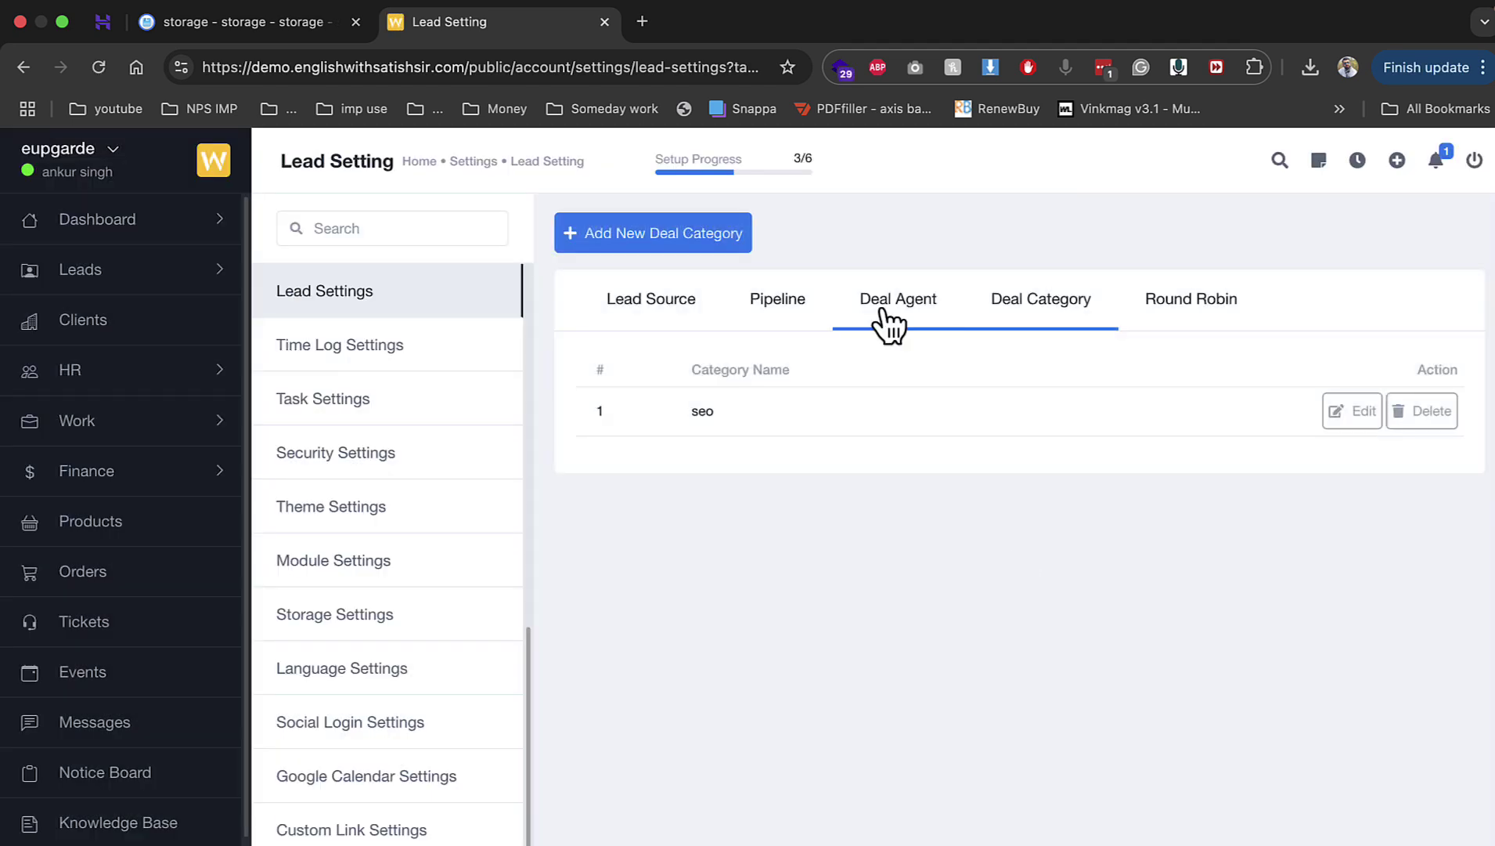
pyautogui.click(706, 249)
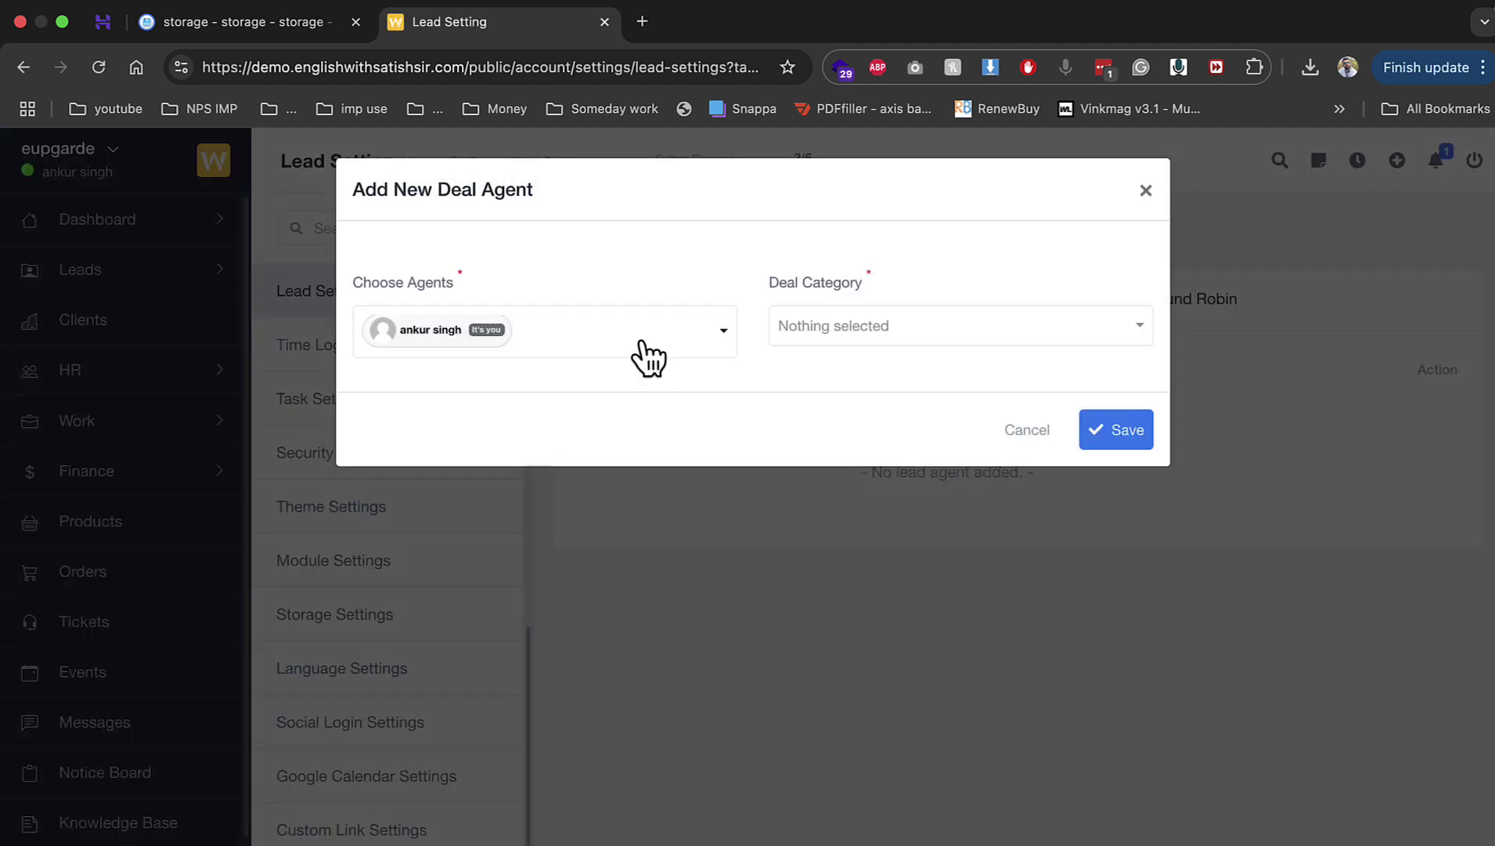
pyautogui.click(841, 333)
pyautogui.click(830, 412)
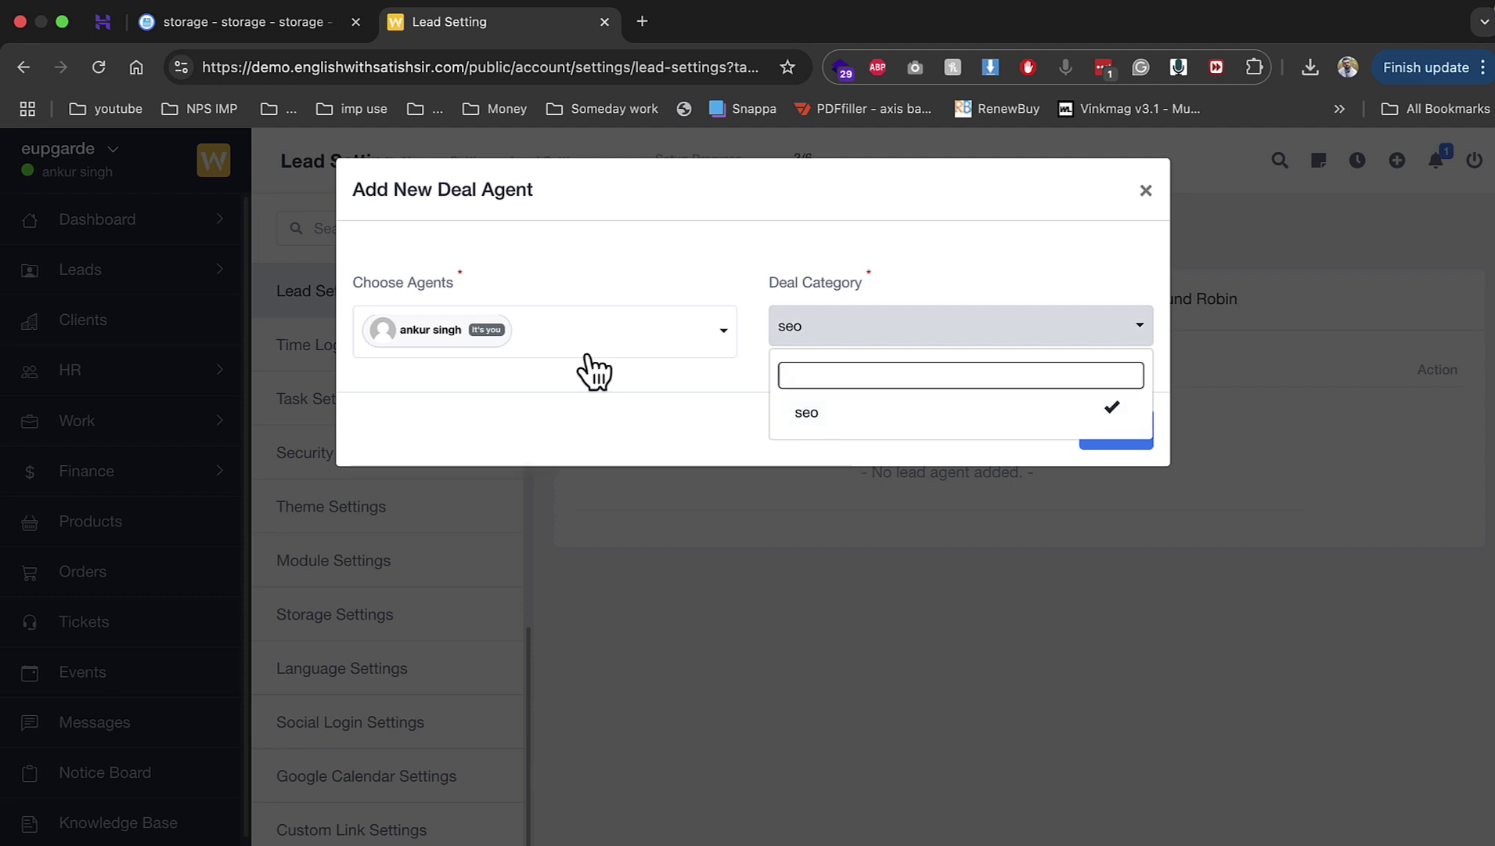
pyautogui.click(1017, 282)
pyautogui.click(1118, 429)
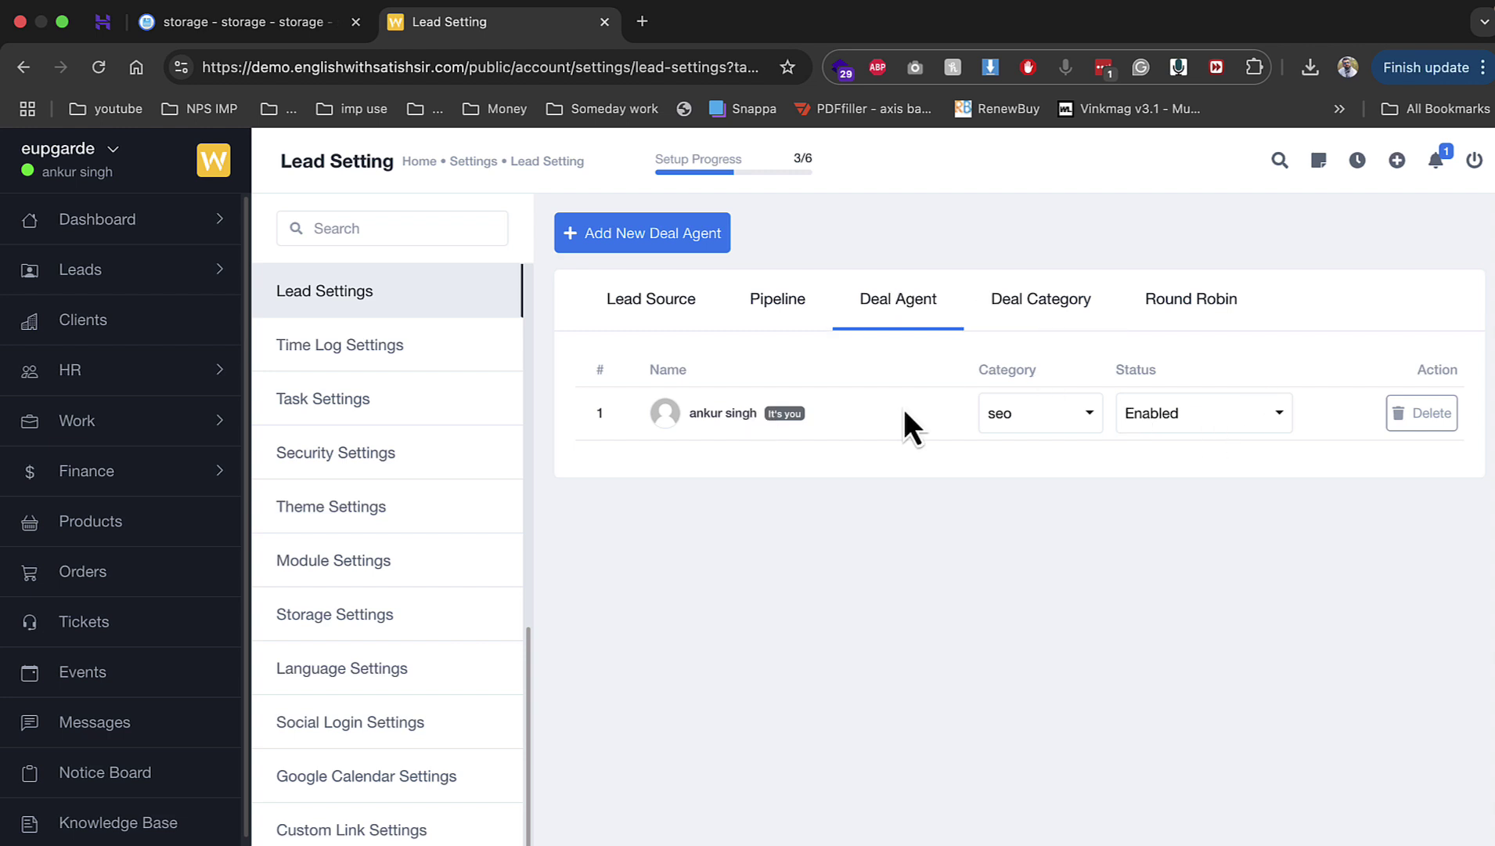
pyautogui.click(434, 365)
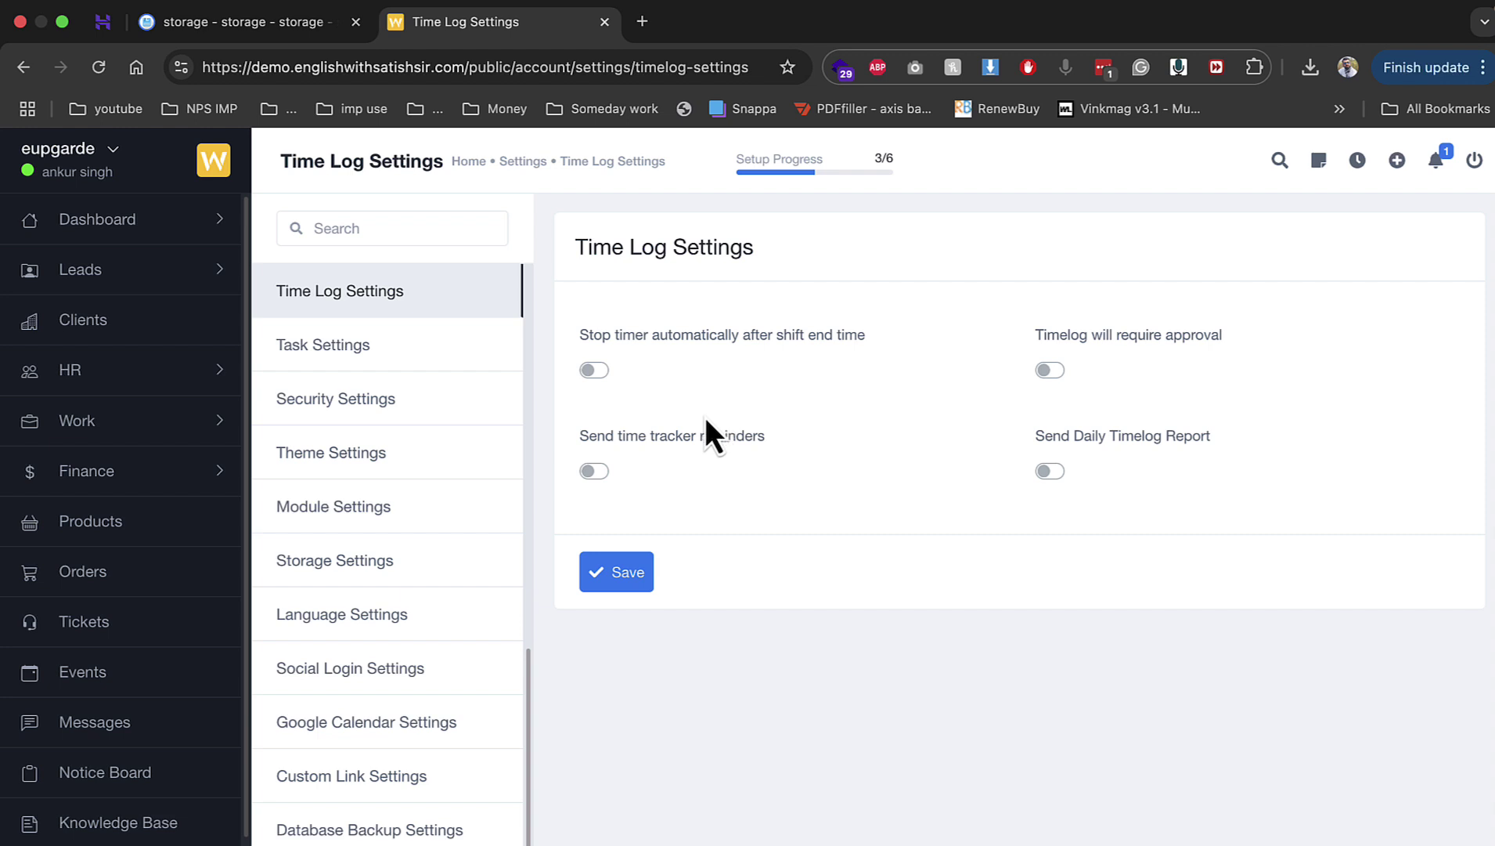
# Step: Look through the Task Settings and Theme Settings pages
pyautogui.click(393, 349)
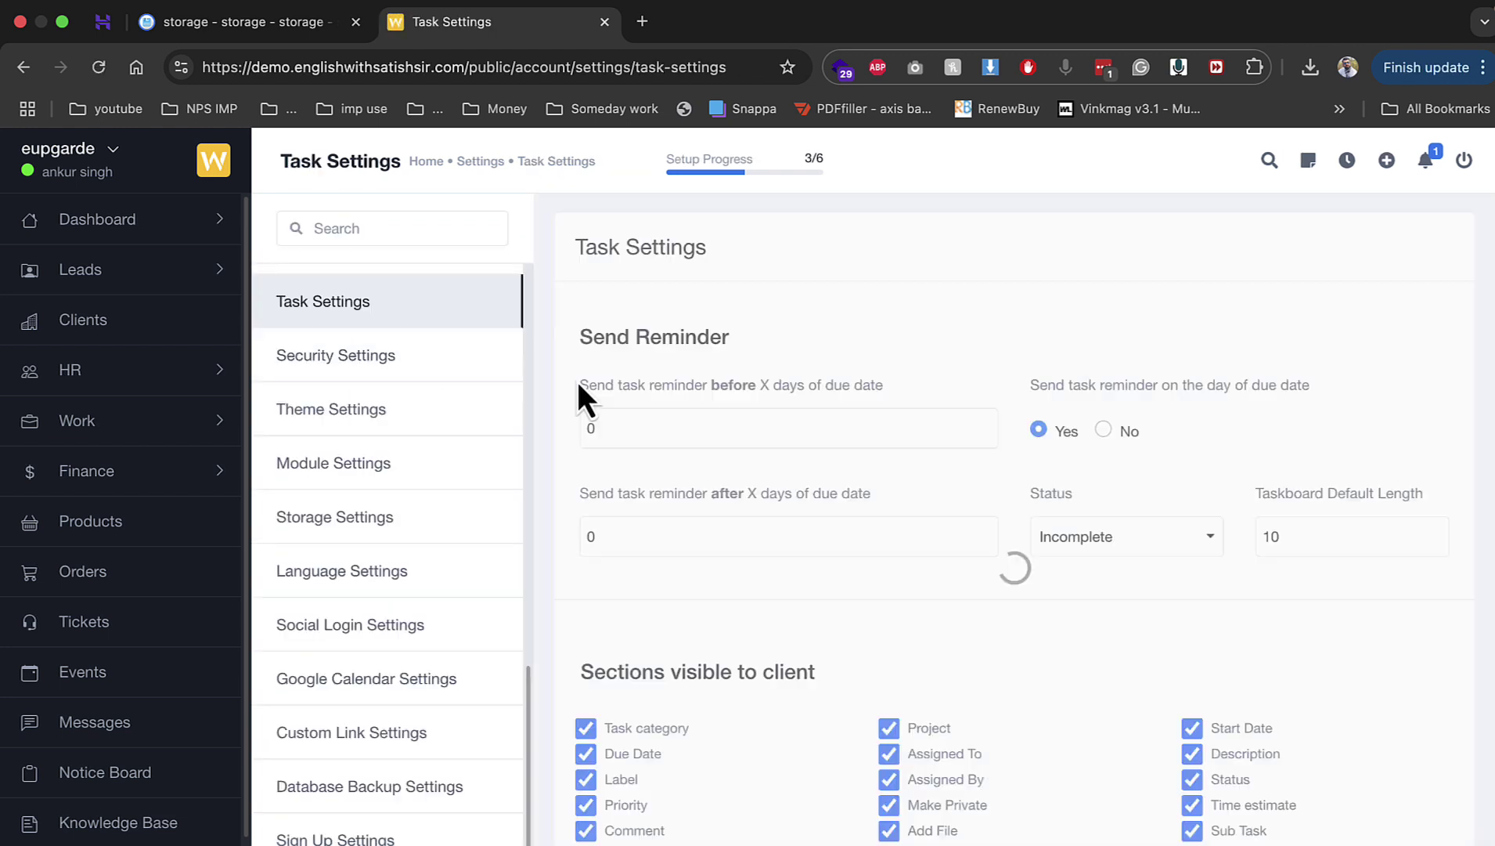
pyautogui.scroll(-1, 807, 514)
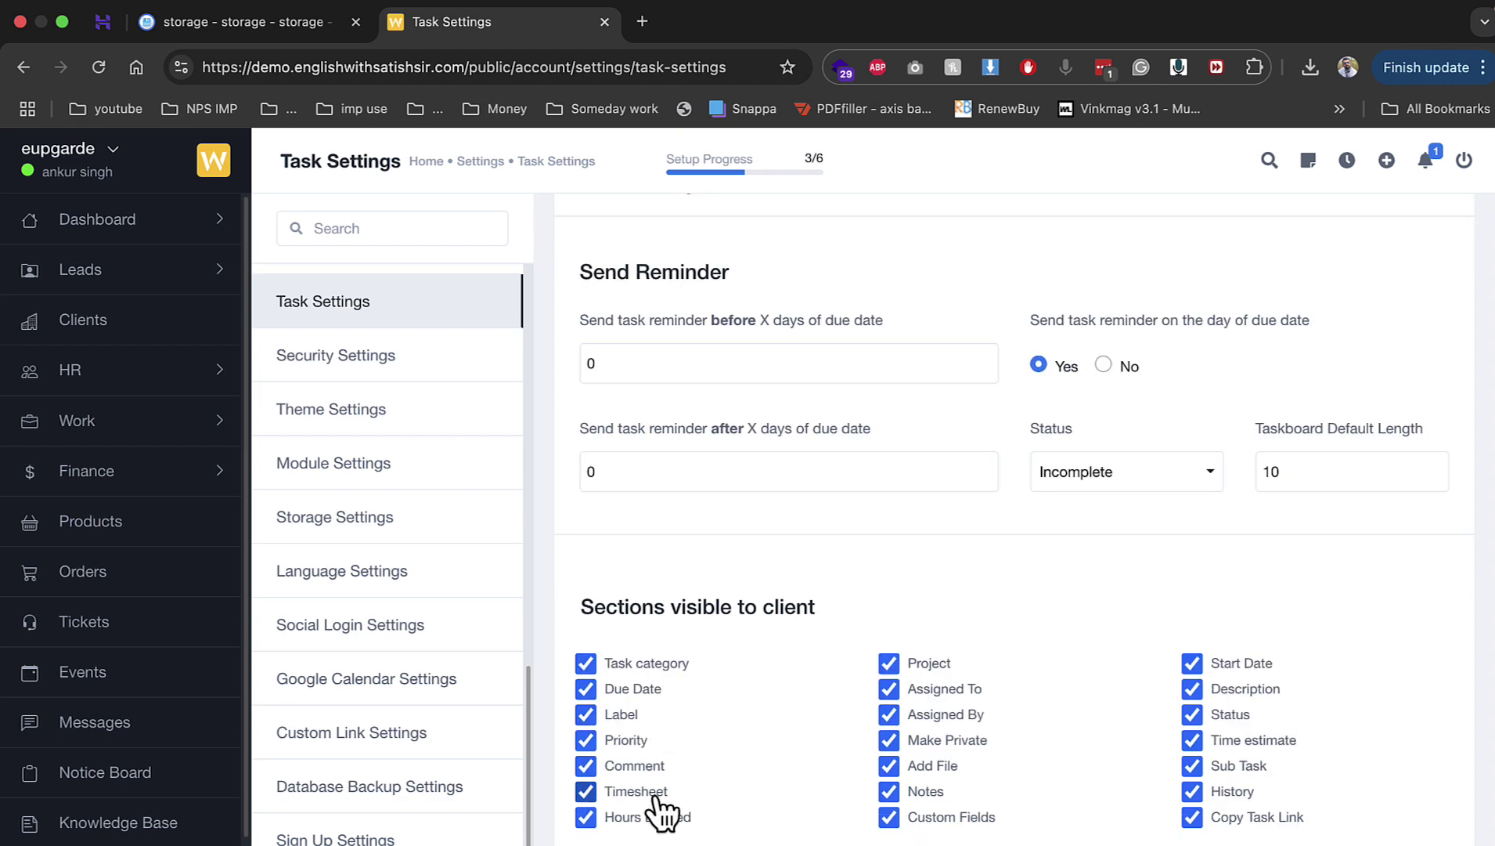
pyautogui.click(391, 410)
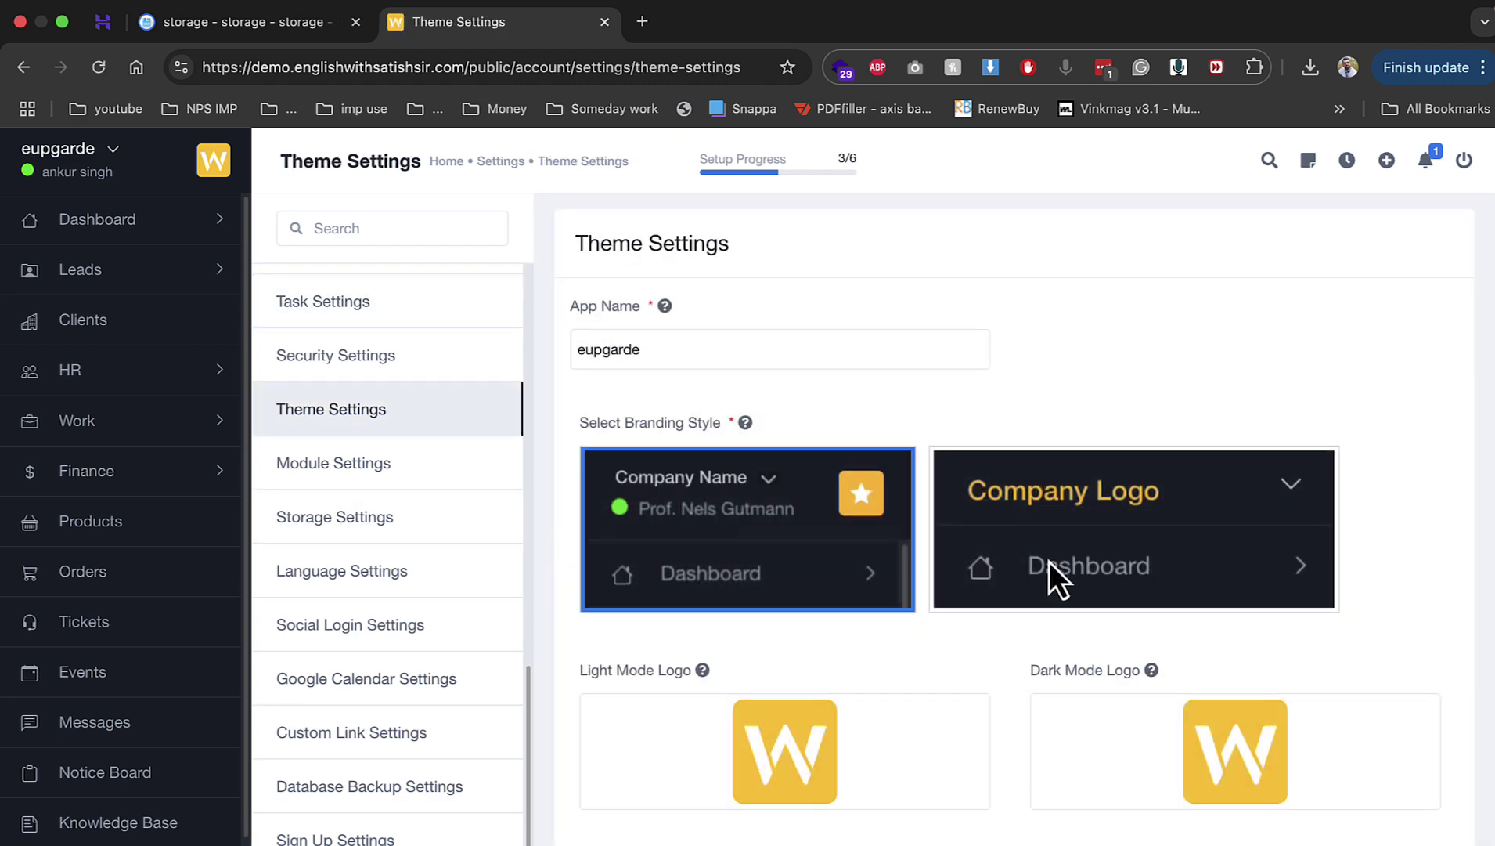
pyautogui.scroll(-5, 1049, 562)
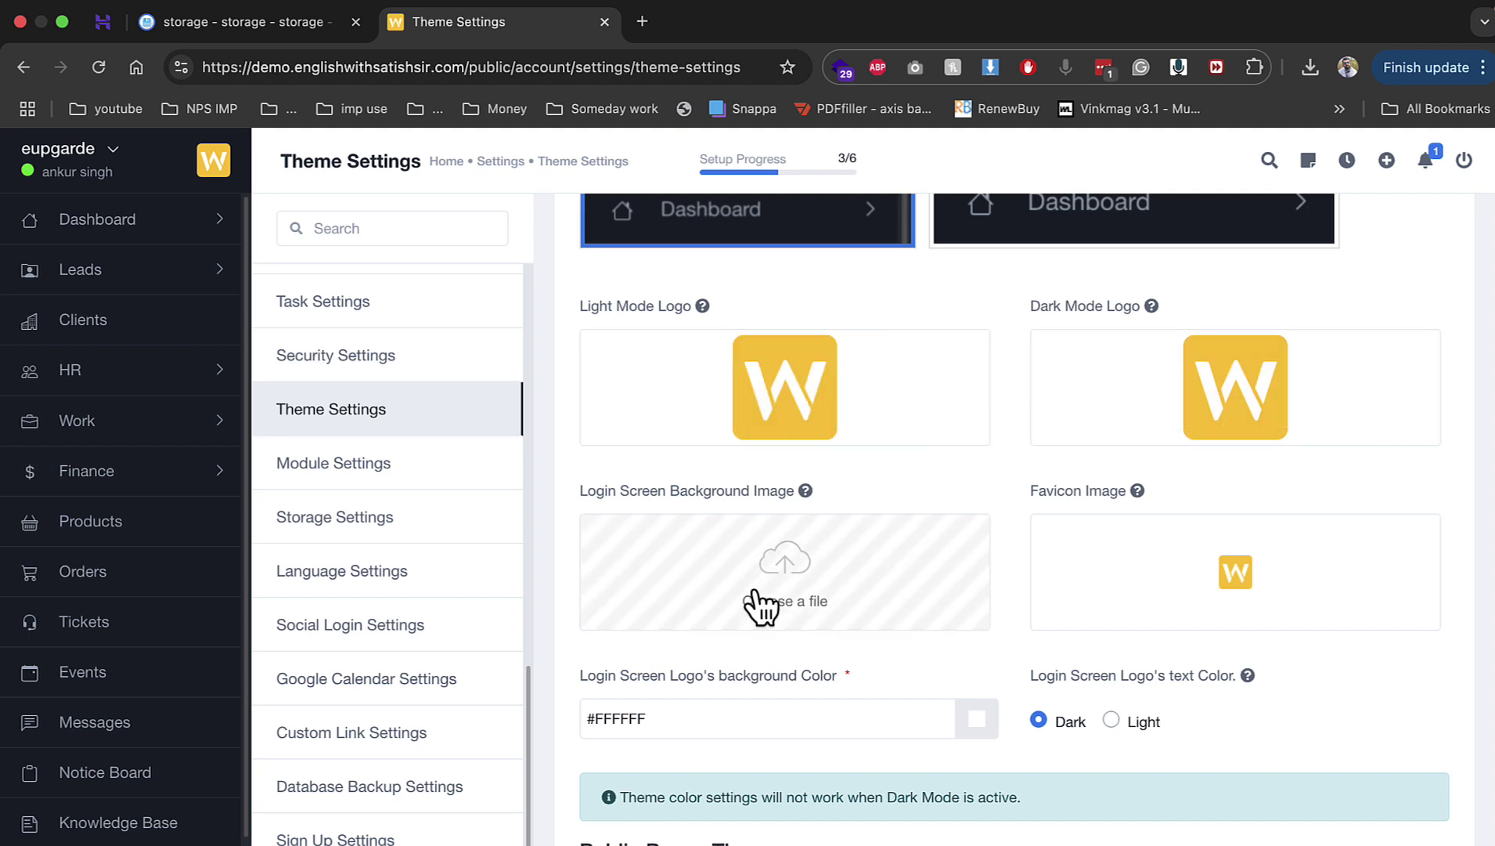
pyautogui.scroll(-2, 761, 602)
pyautogui.click(752, 591)
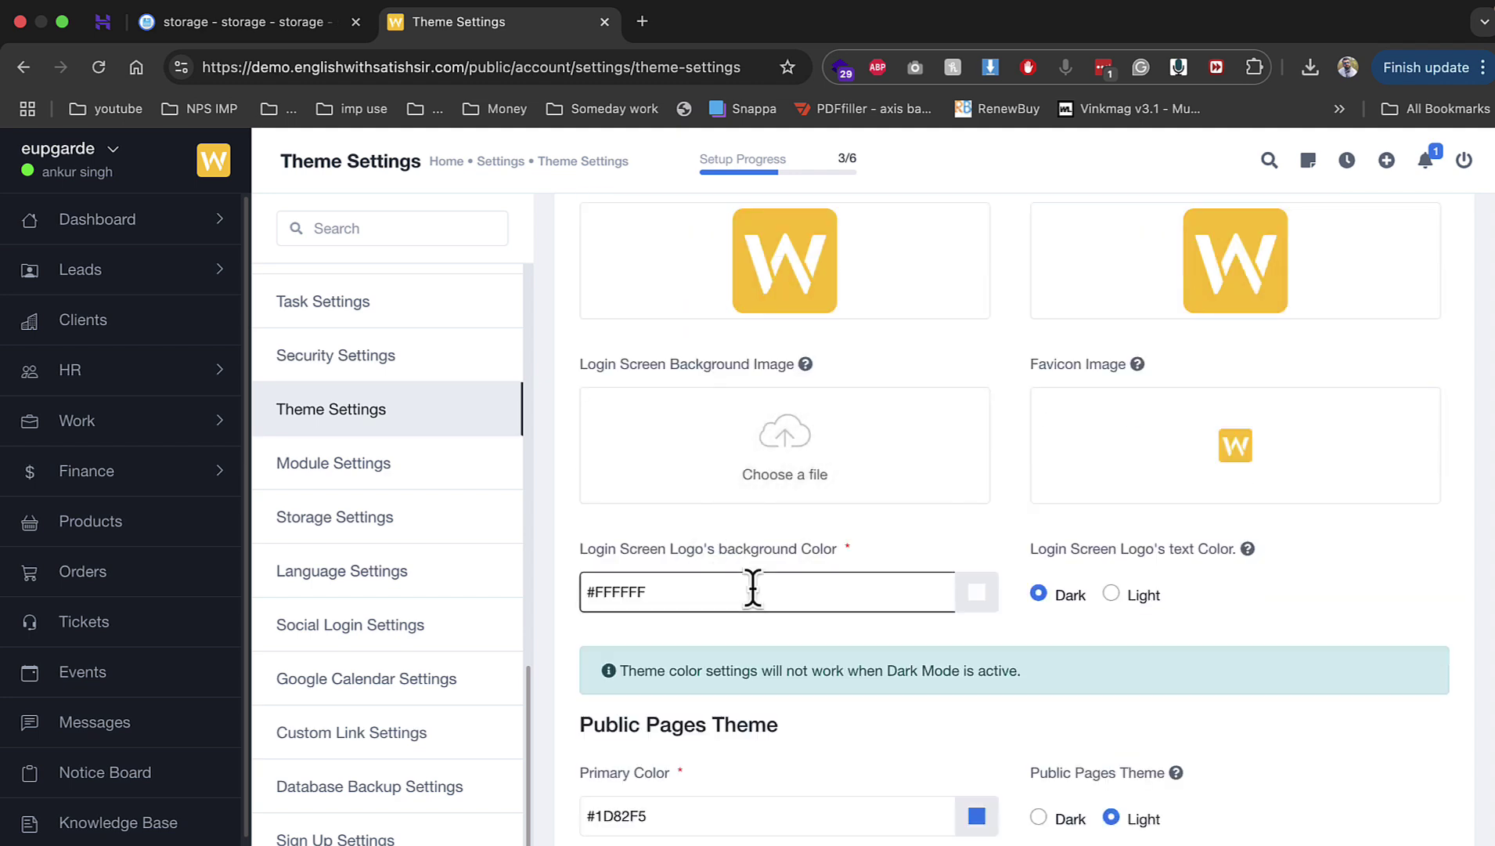
# Step: Switch off the Tickets and Time Logs client modules, then go to Storage Settings
pyautogui.click(364, 474)
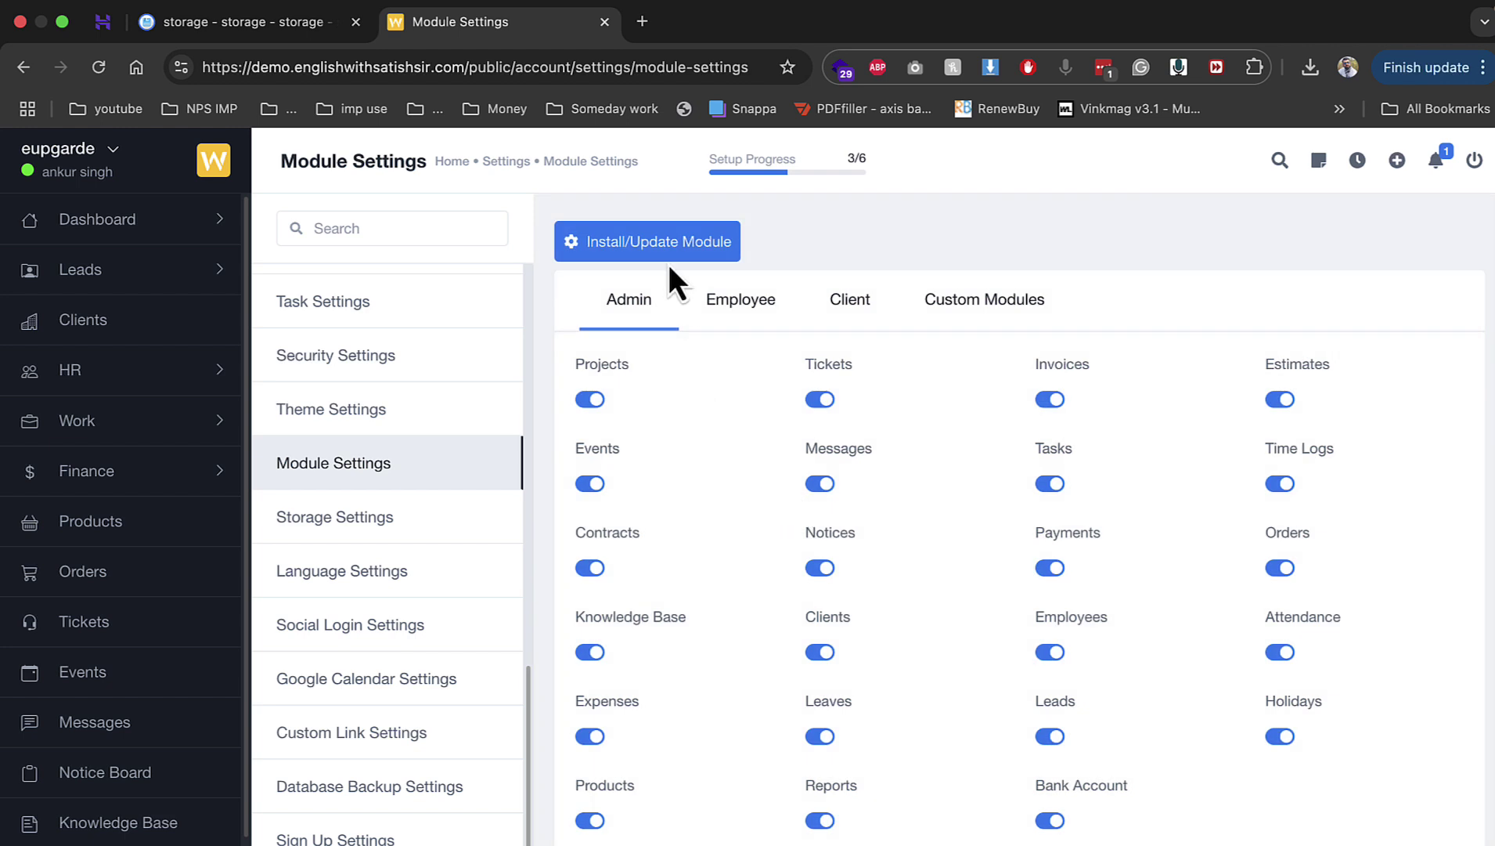
pyautogui.click(708, 296)
pyautogui.click(848, 310)
pyautogui.click(821, 401)
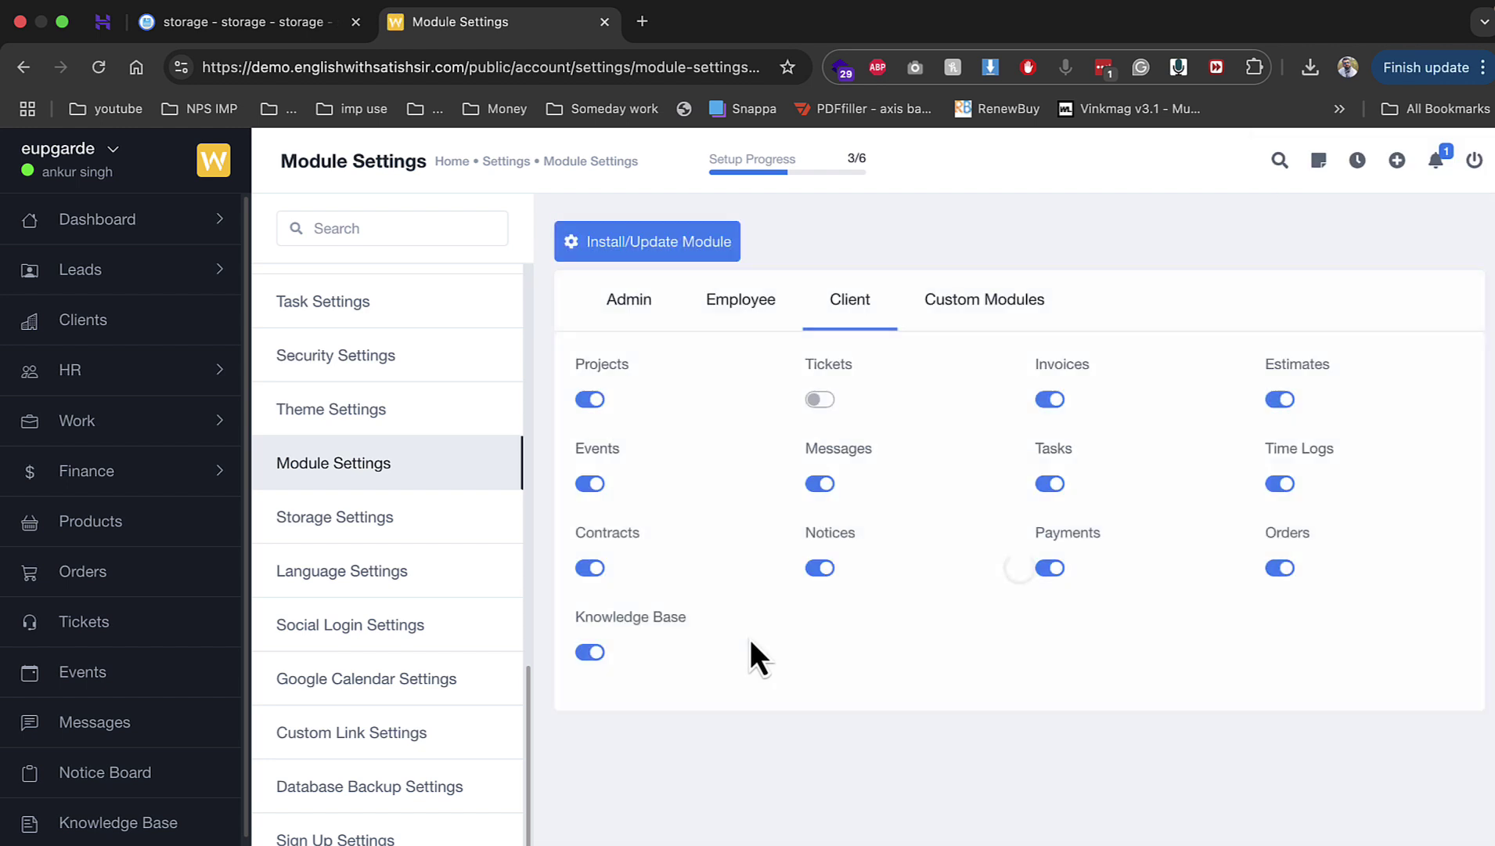
pyautogui.click(1283, 483)
pyautogui.click(391, 521)
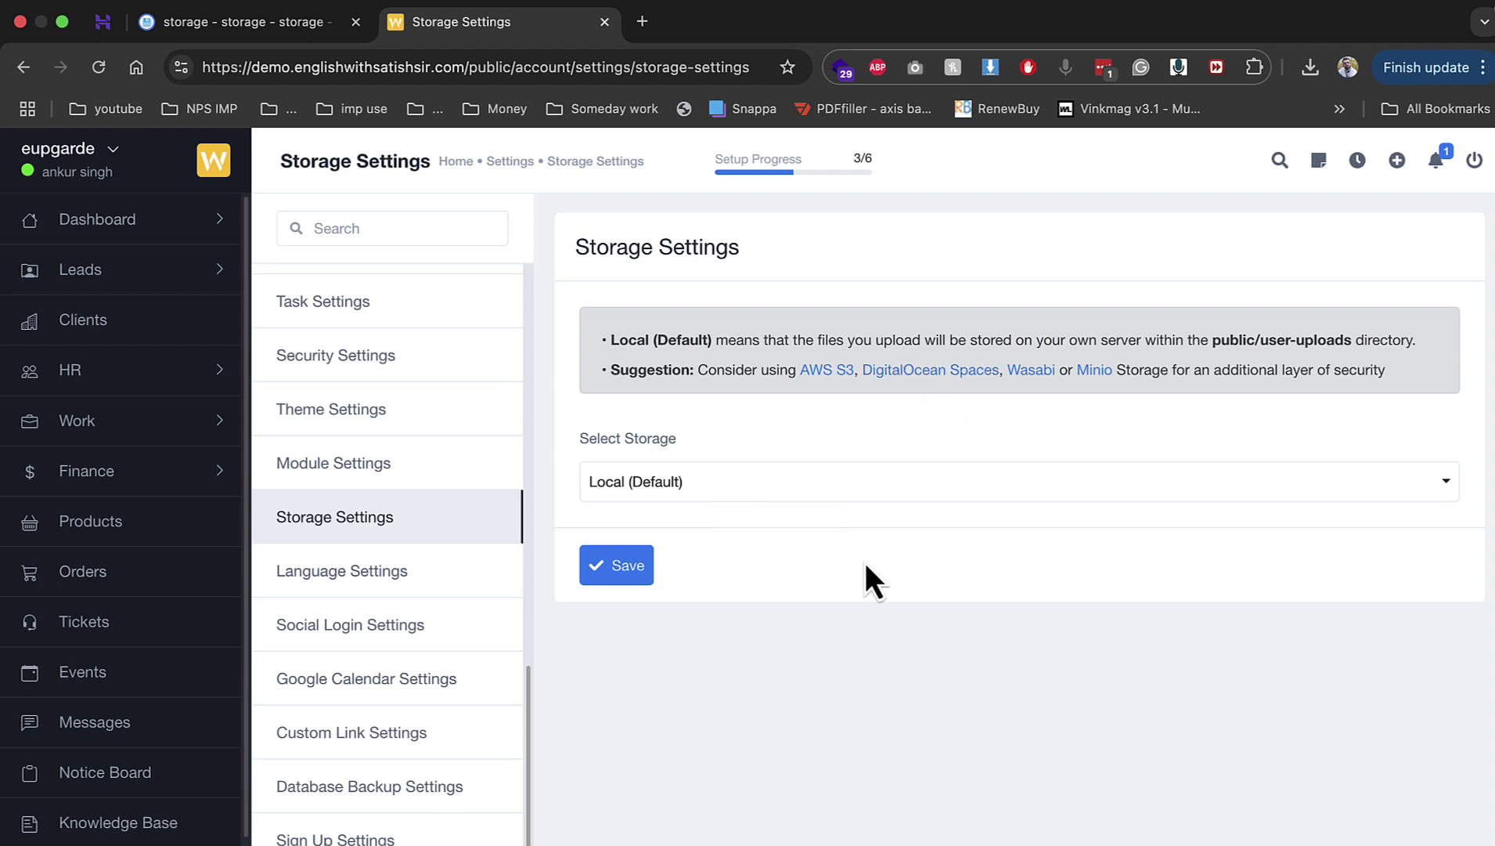
# Step: Choose DigitalOcean Spaces for file storage and turn on Google social login
pyautogui.click(877, 491)
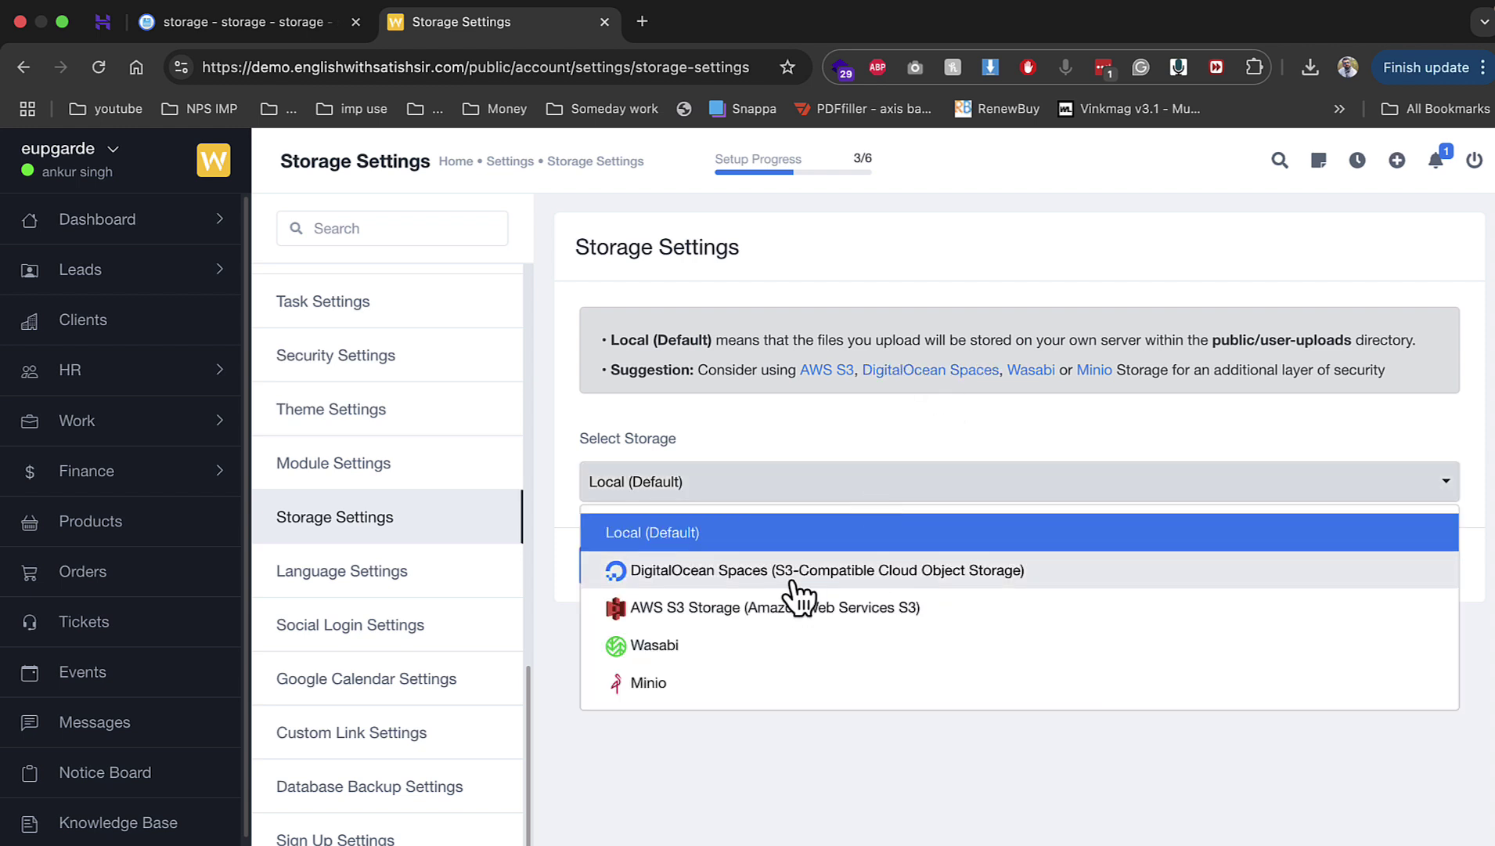
pyautogui.click(795, 584)
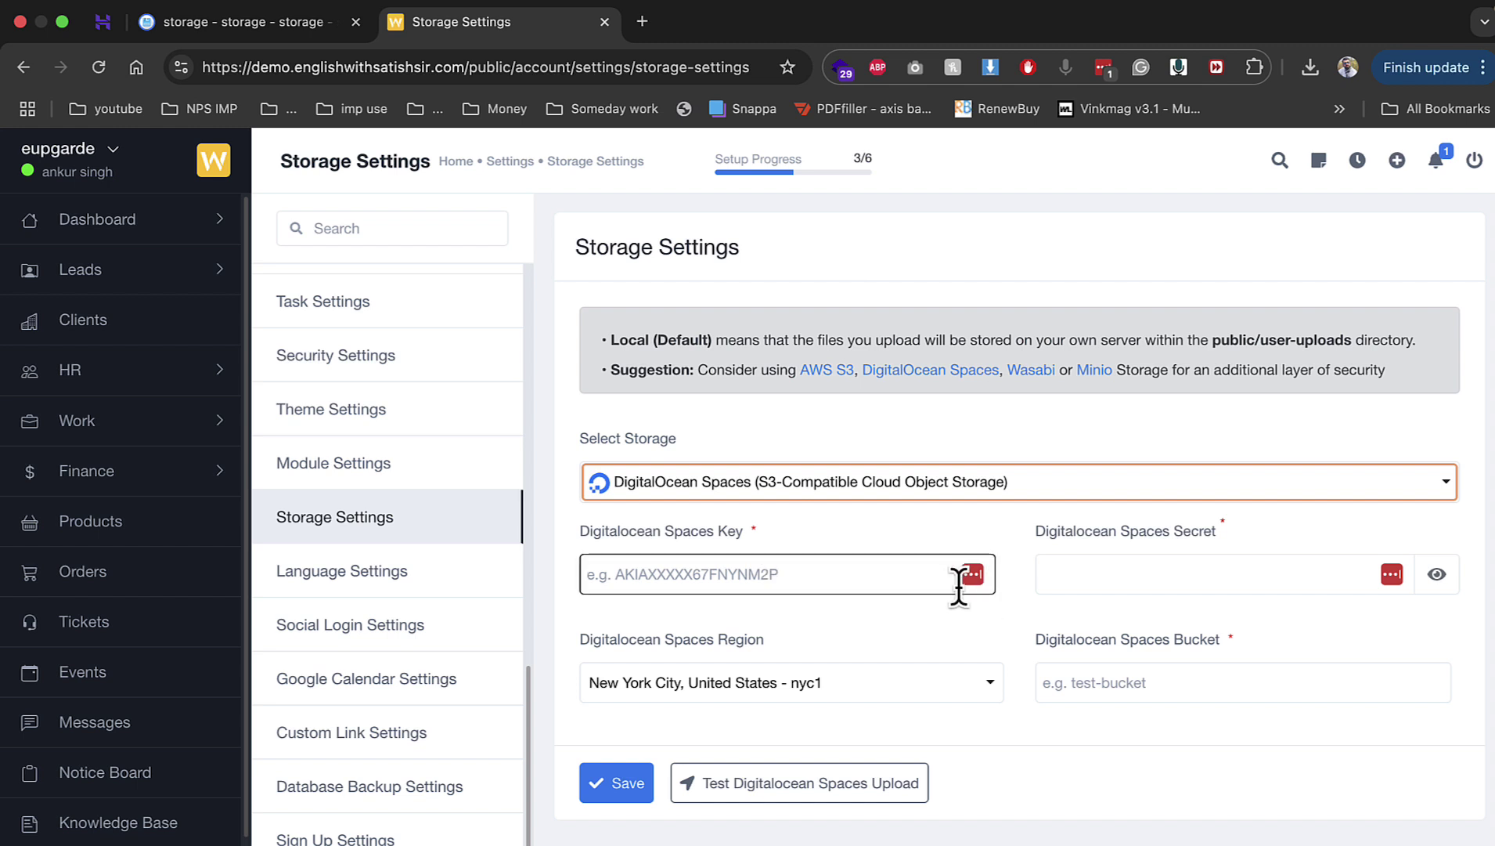
pyautogui.click(360, 622)
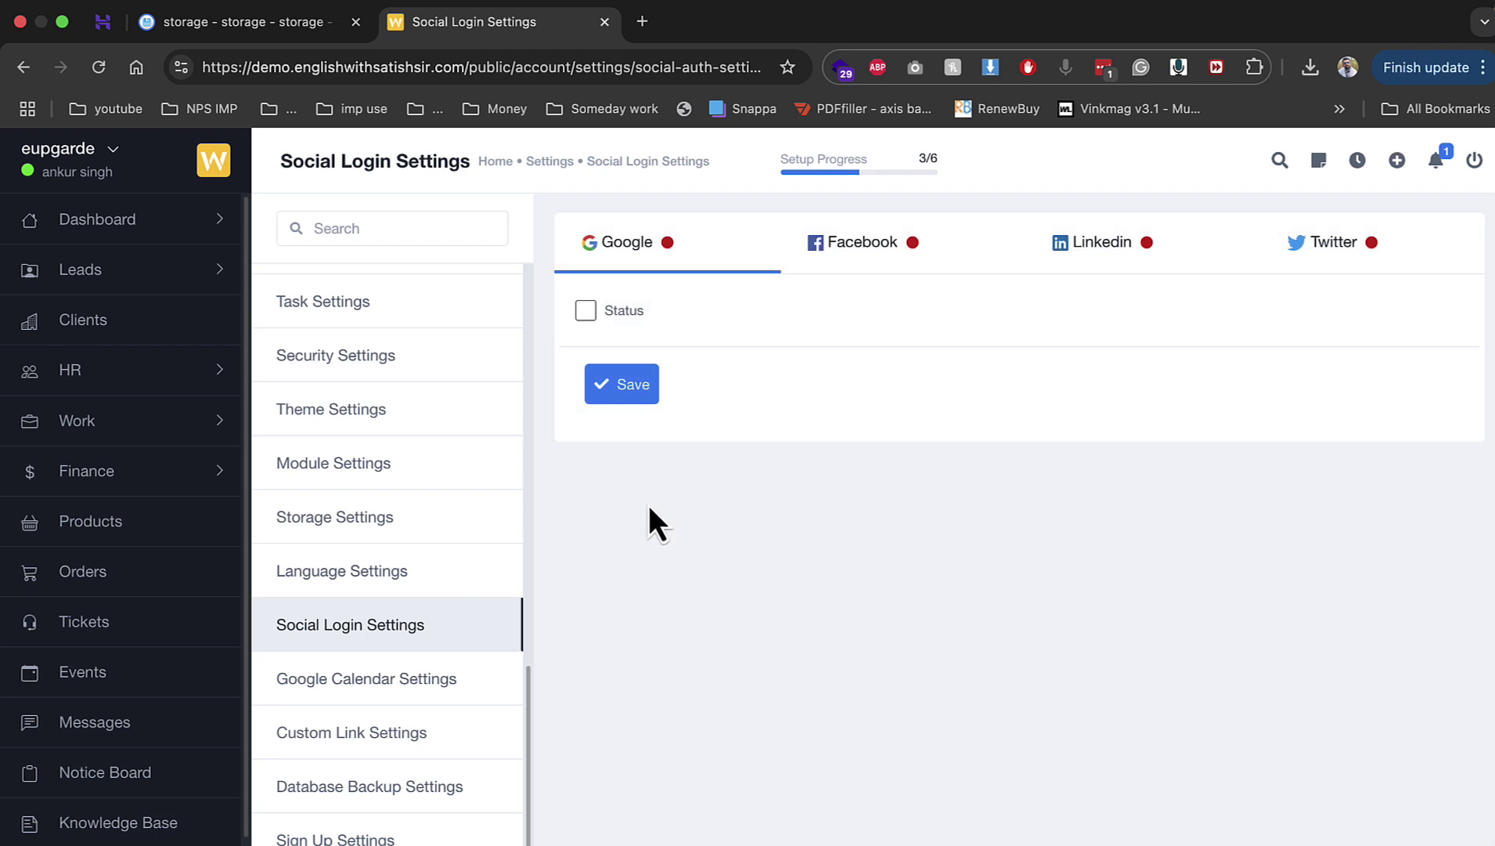
pyautogui.click(618, 310)
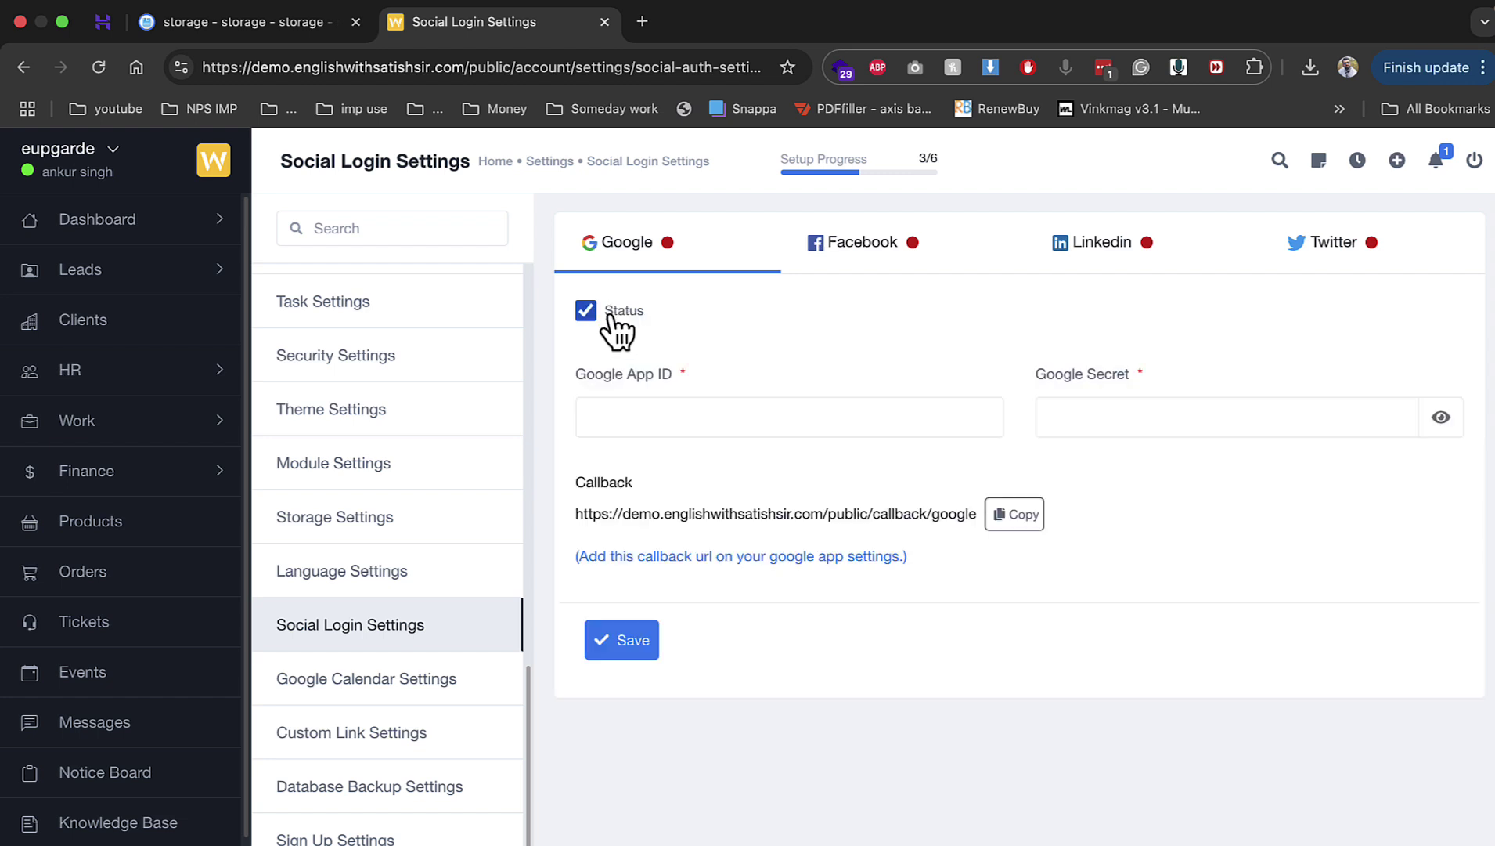
# Step: Try the Google App ID field, then go to Google Calendar Settings
pyautogui.click(661, 408)
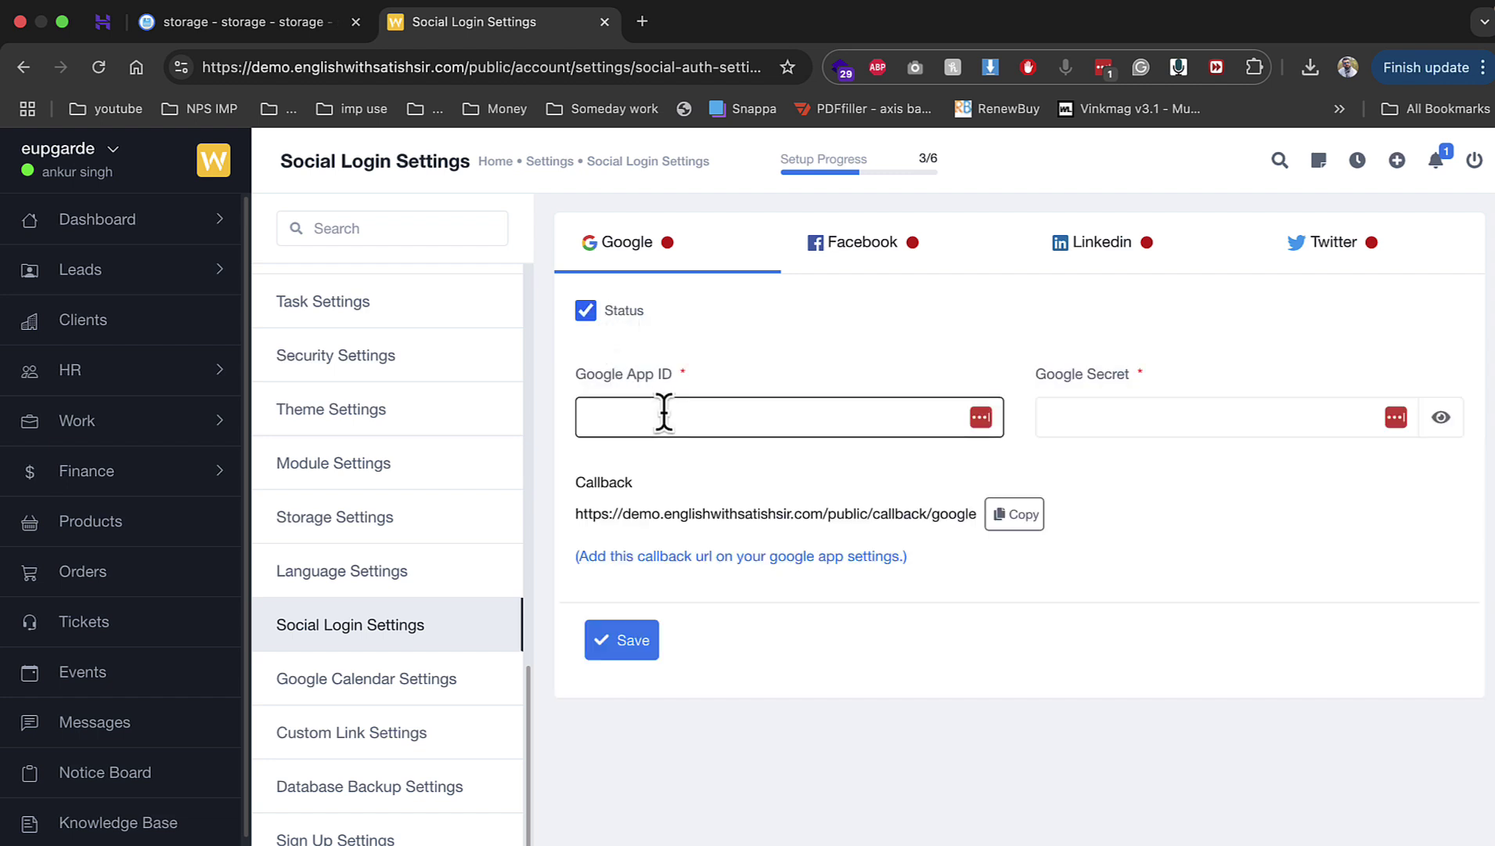
pyautogui.click(714, 354)
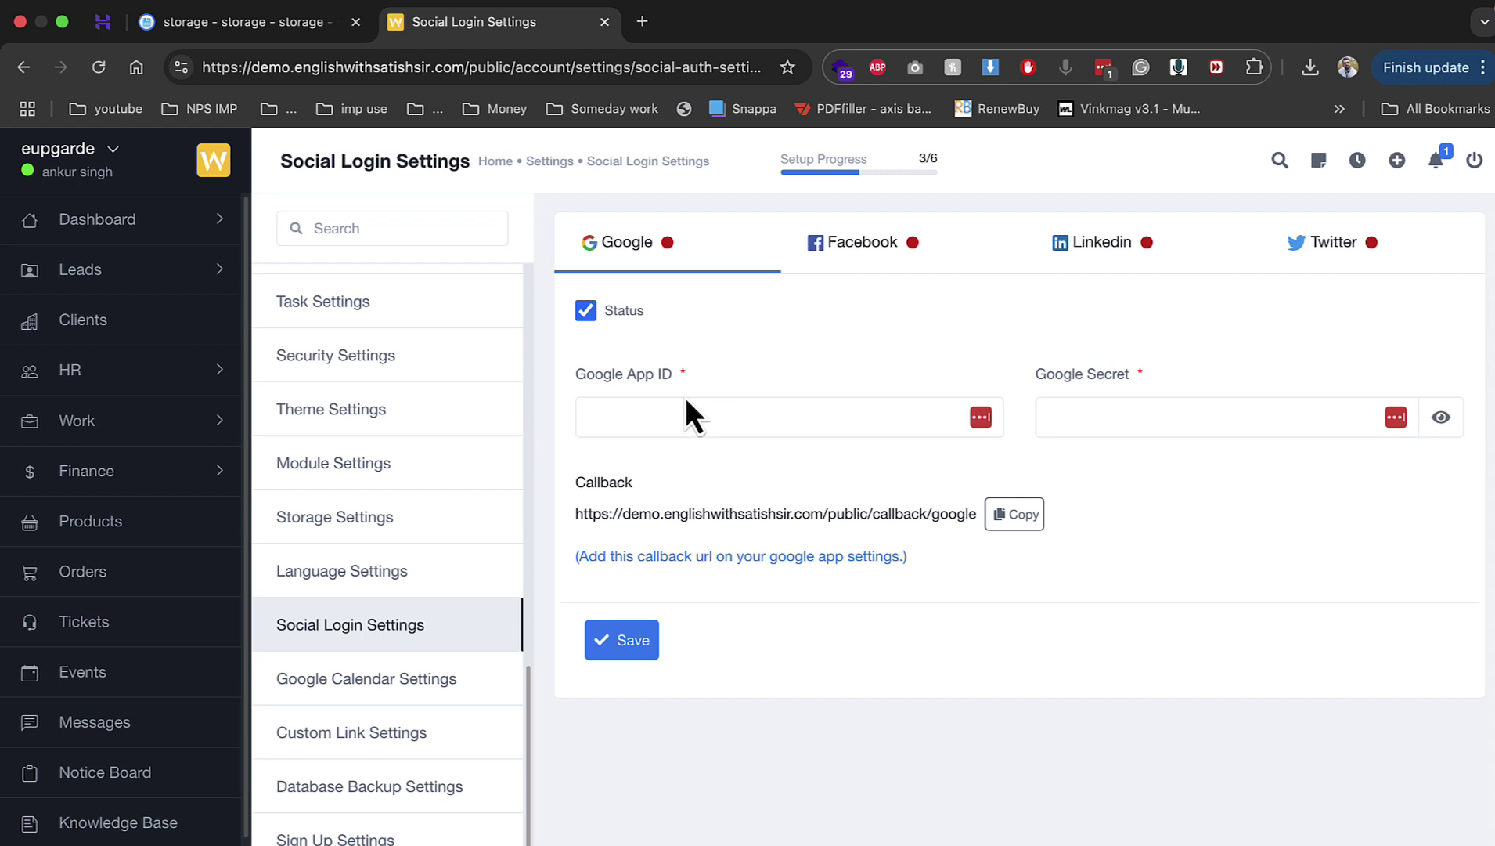
pyautogui.click(430, 688)
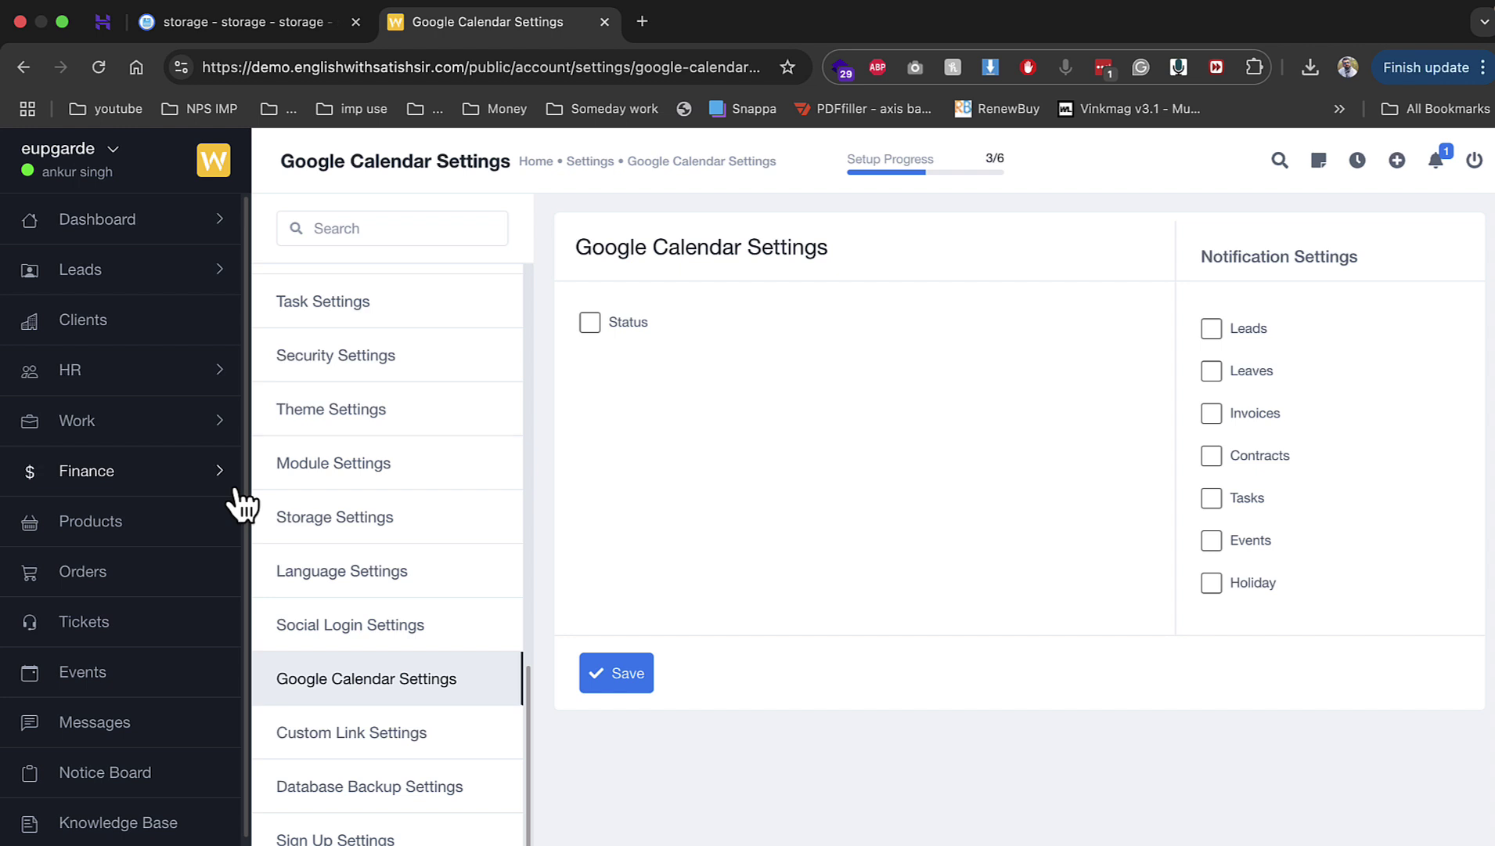
# Step: On the Private Dashboard, allow location access and clock in from the Office at 08:43 am
pyautogui.click(105, 234)
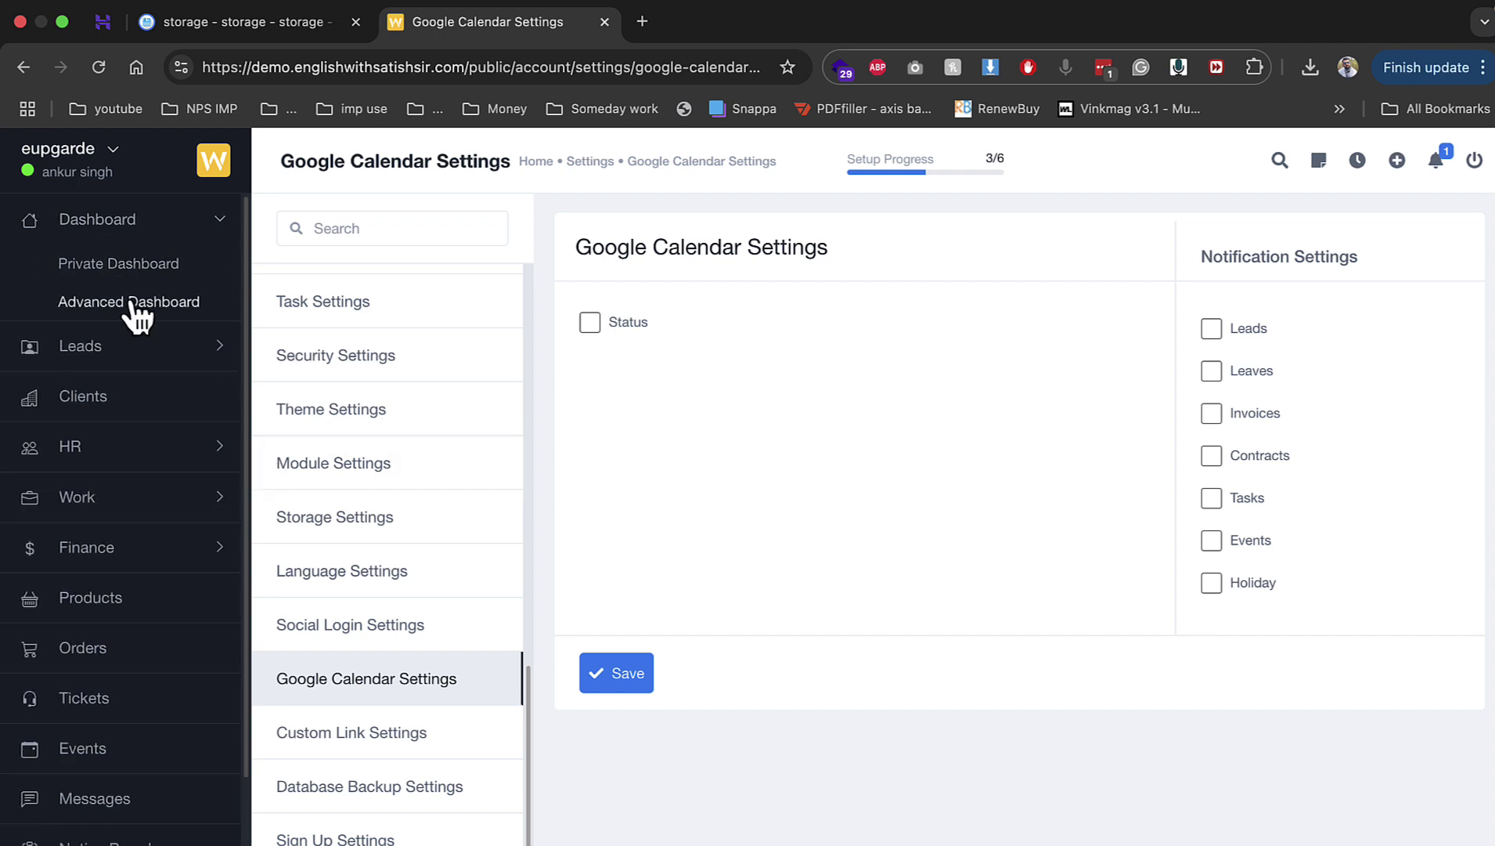
pyautogui.click(138, 265)
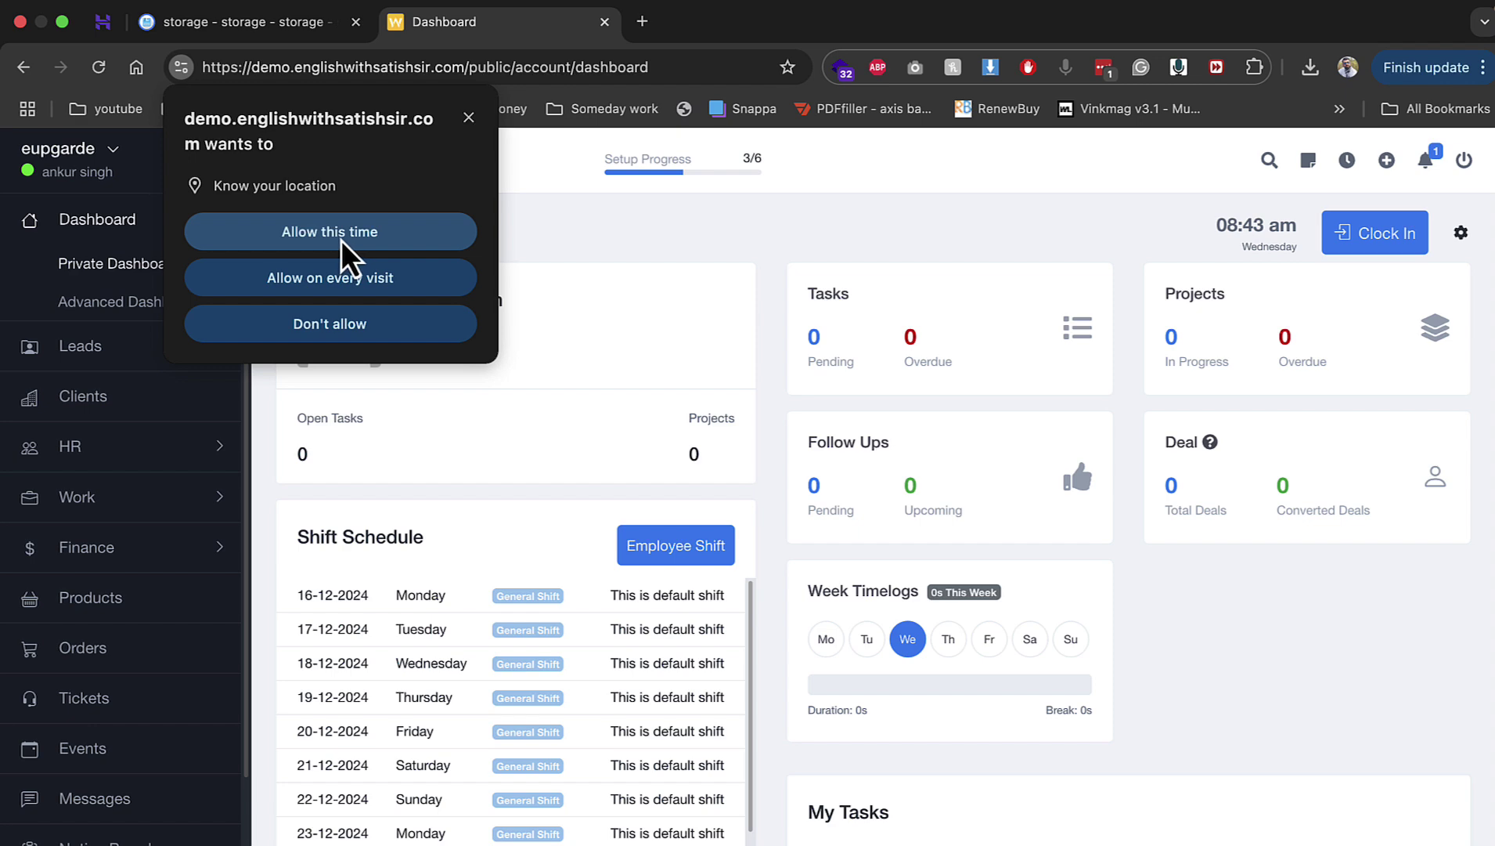
pyautogui.click(341, 240)
pyautogui.click(1407, 239)
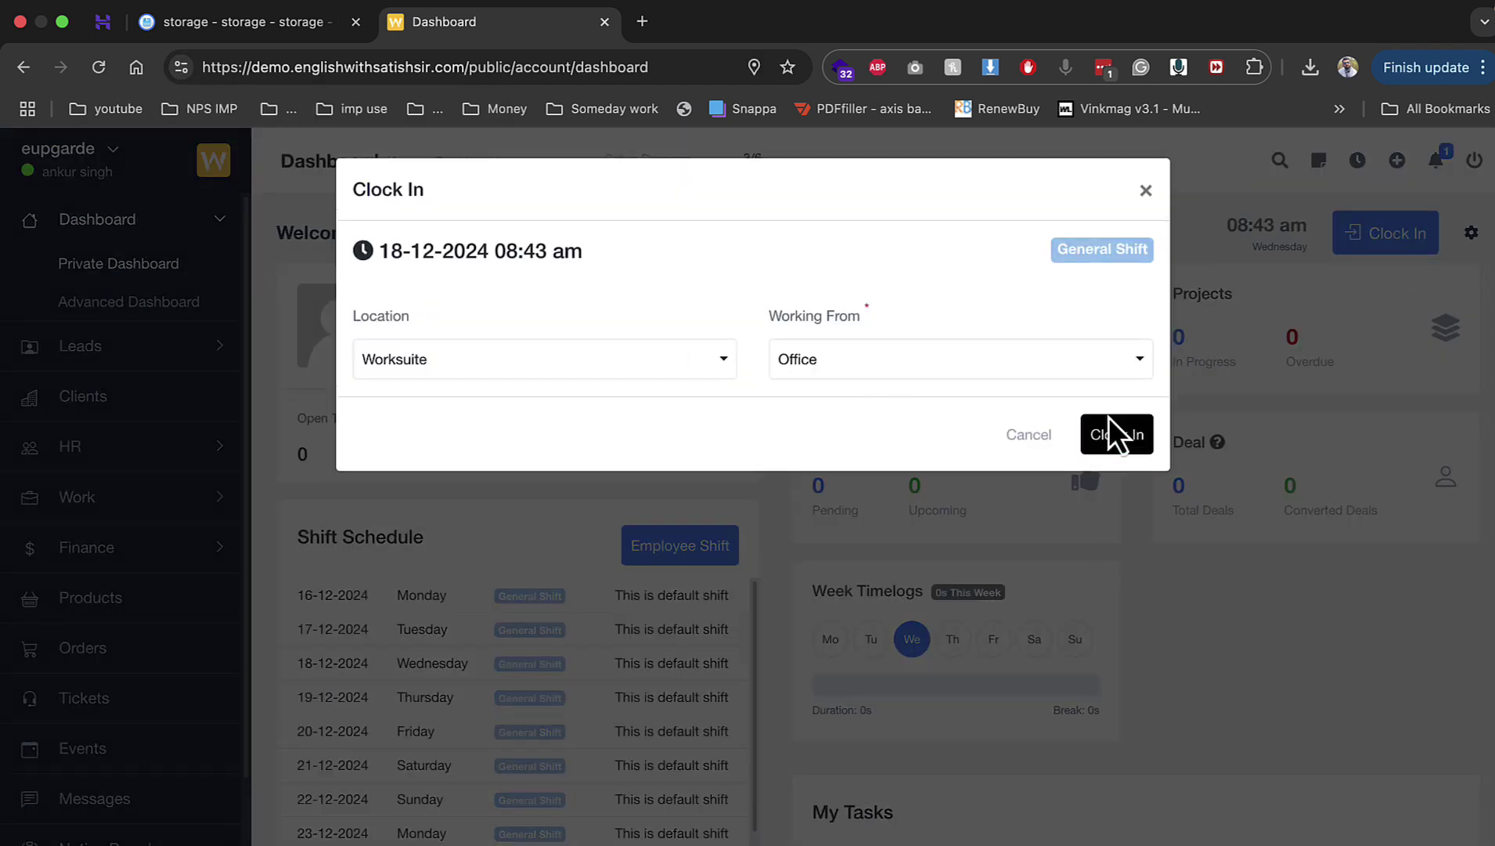
pyautogui.click(1116, 433)
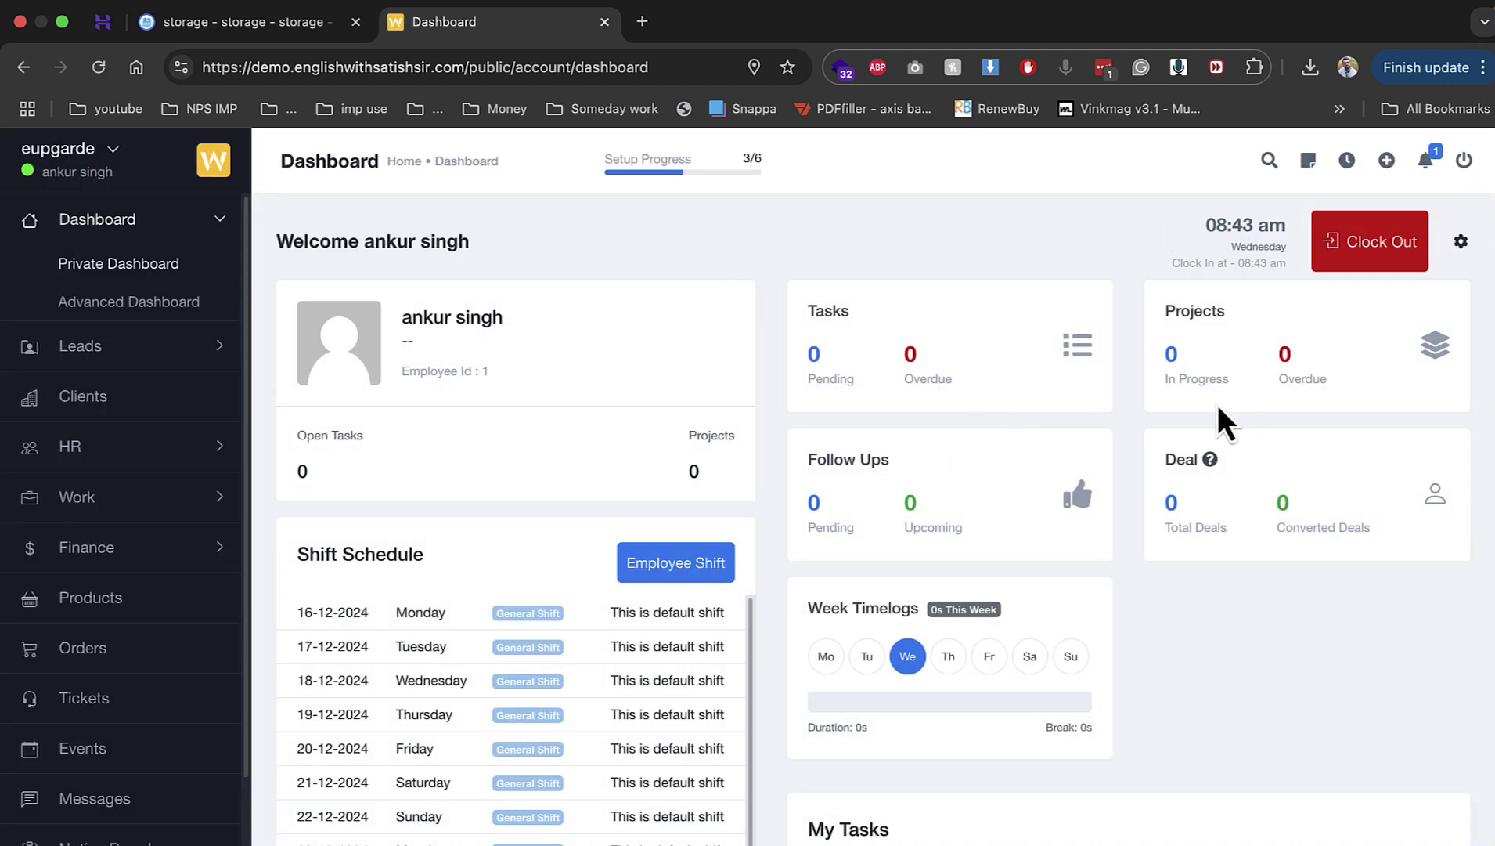
pyautogui.click(642, 21)
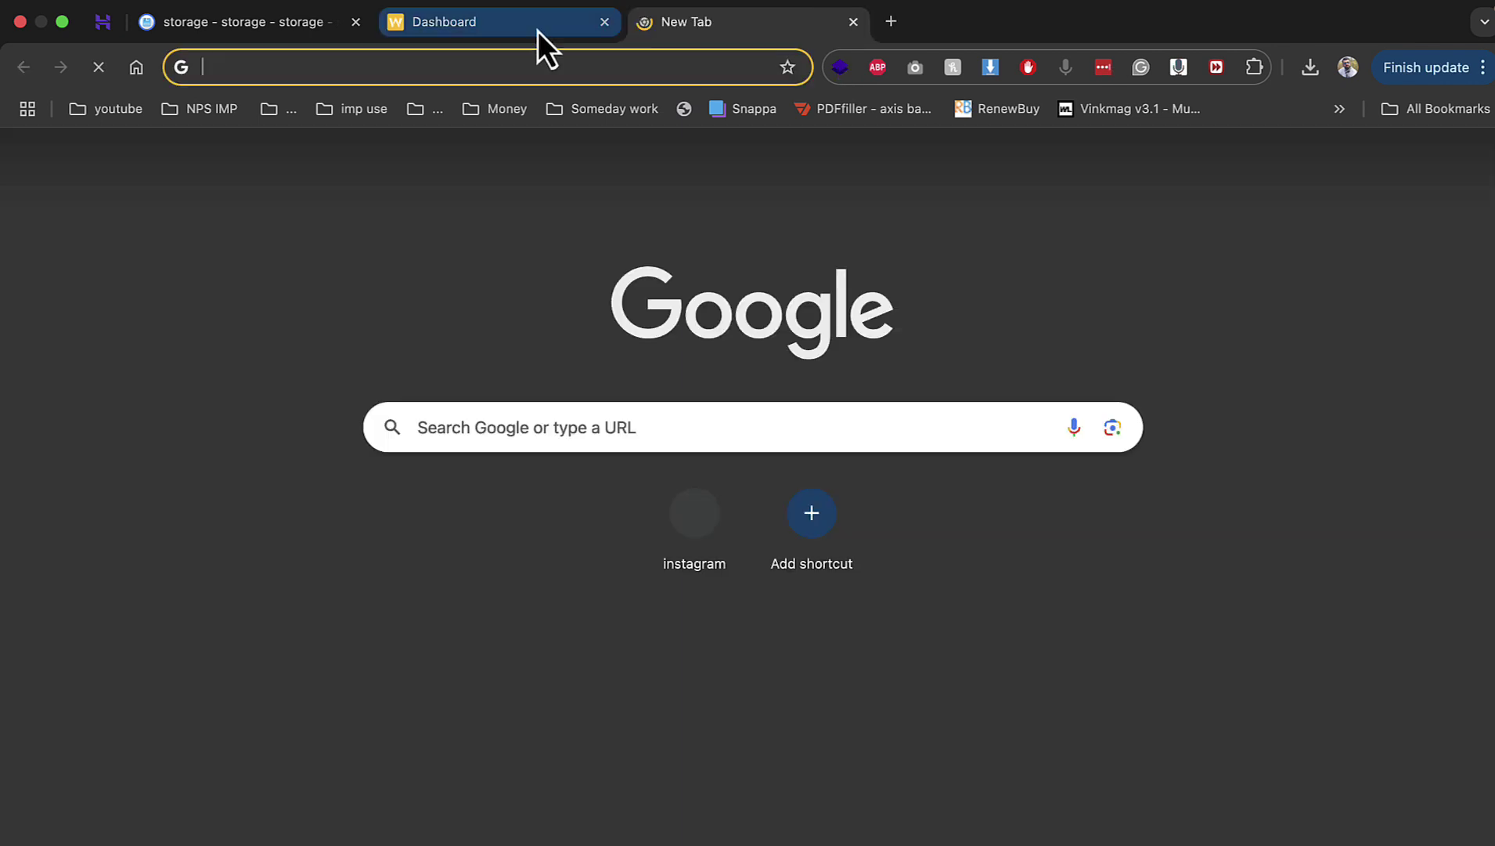
pyautogui.click(537, 27)
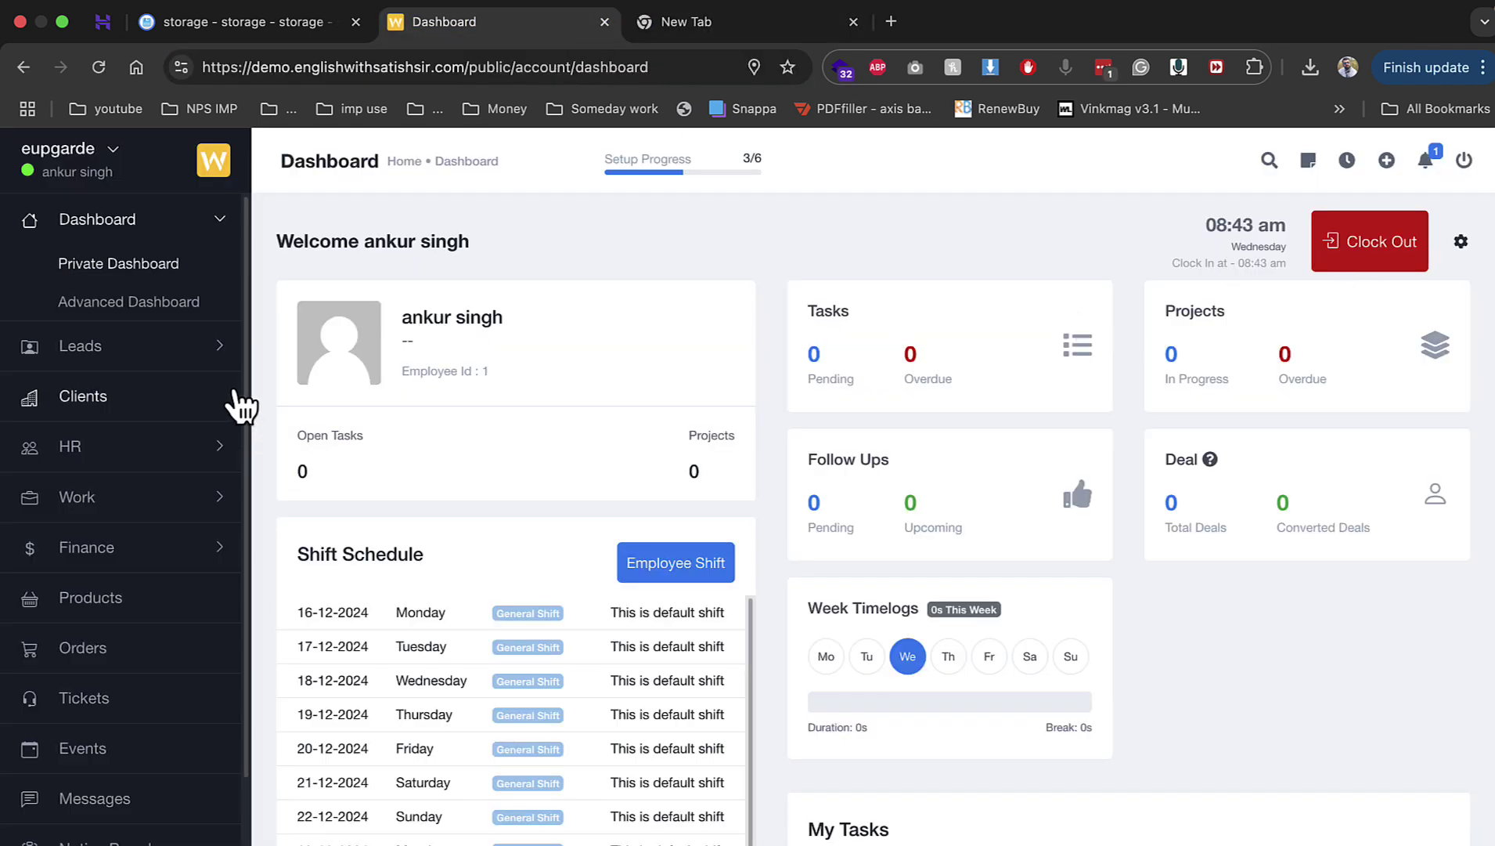
# Step: Download lead-contact-sample.xlsx from the Lead Contact import panel, then start a new lead contact
pyautogui.click(188, 348)
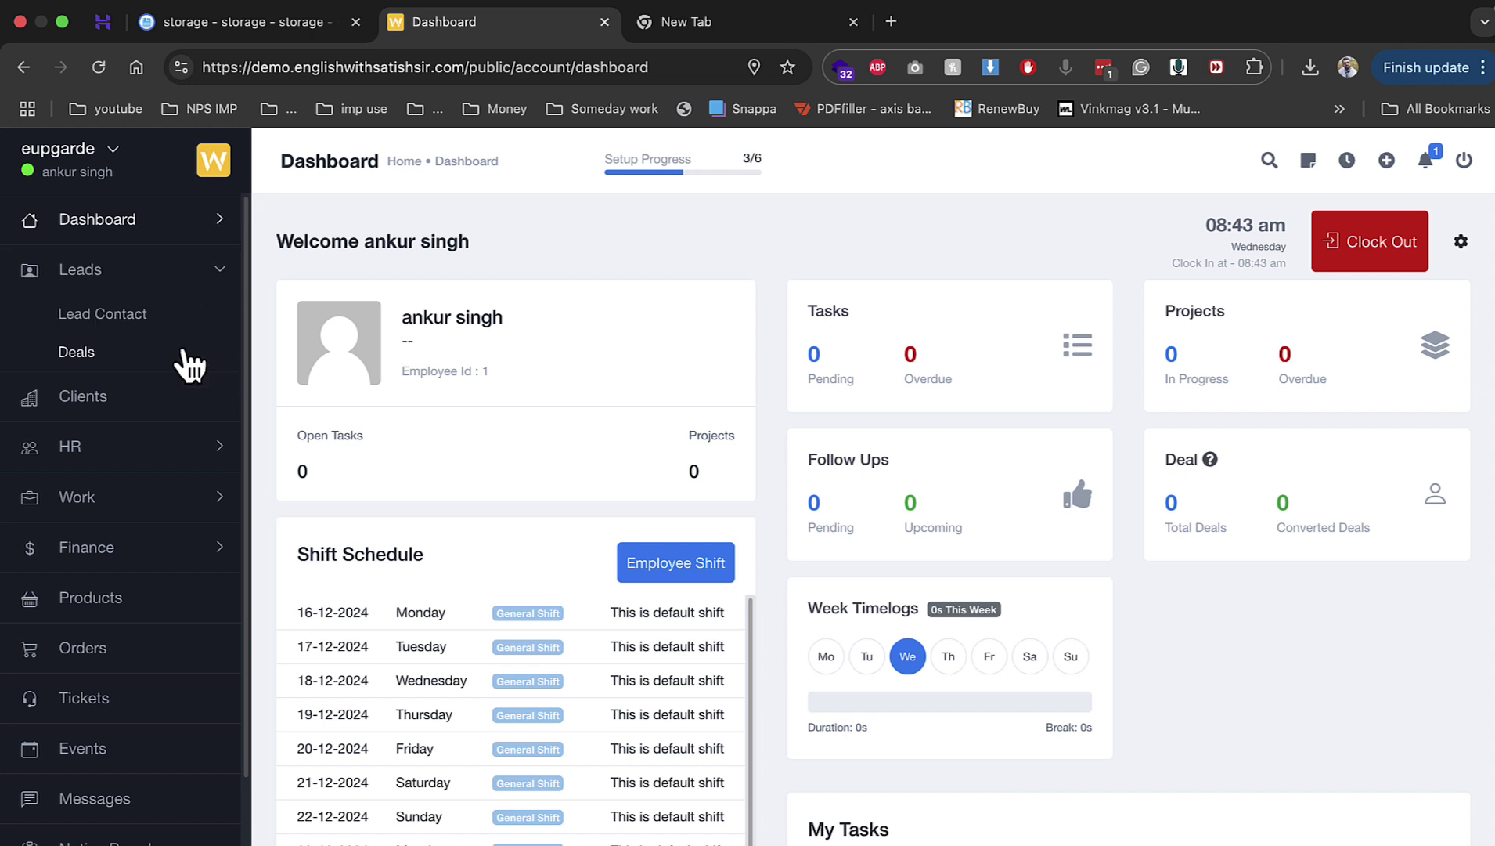
pyautogui.click(135, 323)
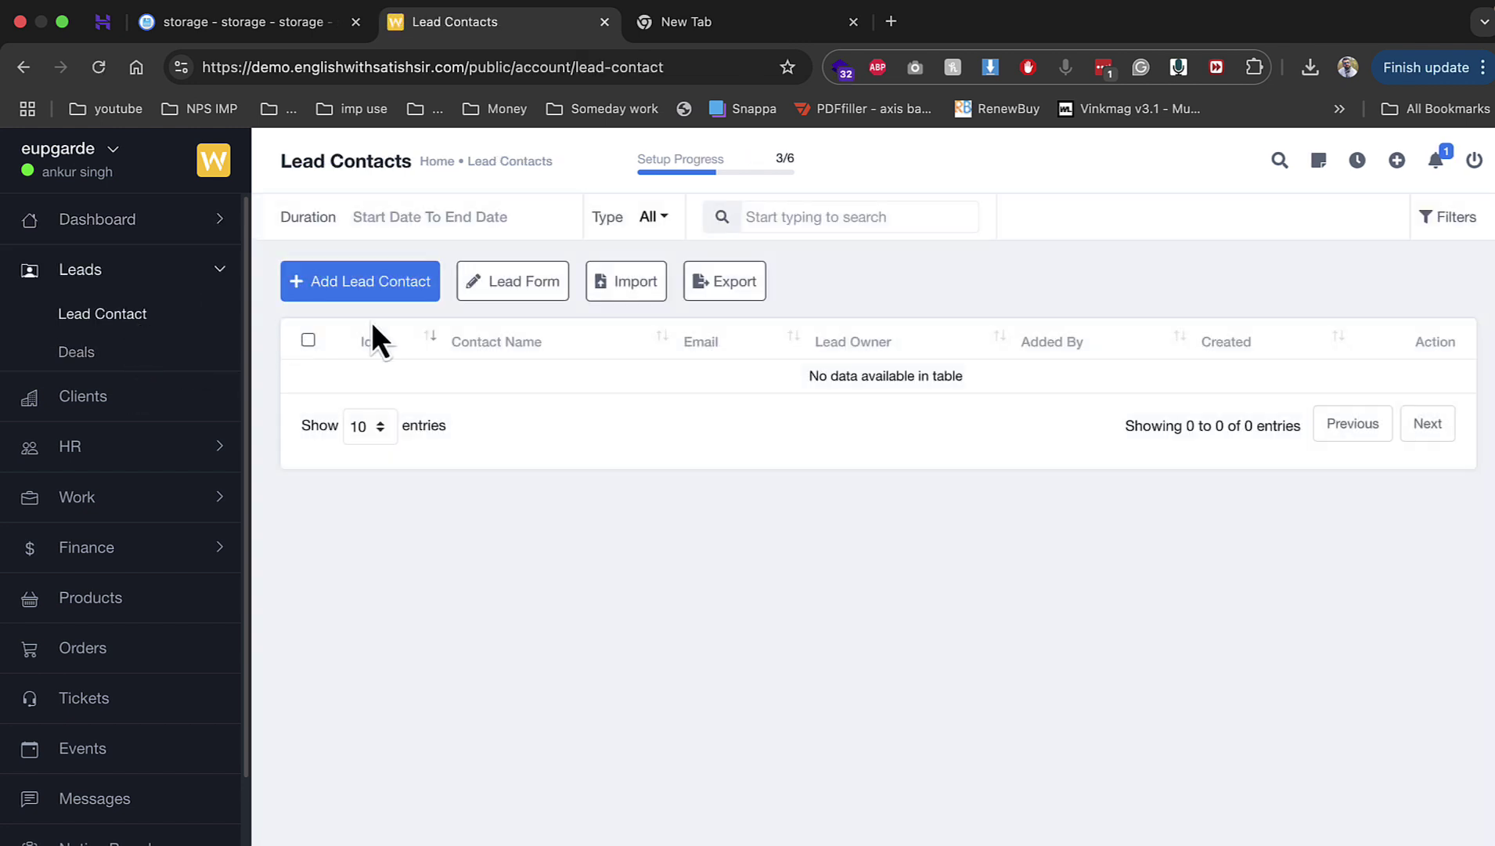
pyautogui.click(628, 283)
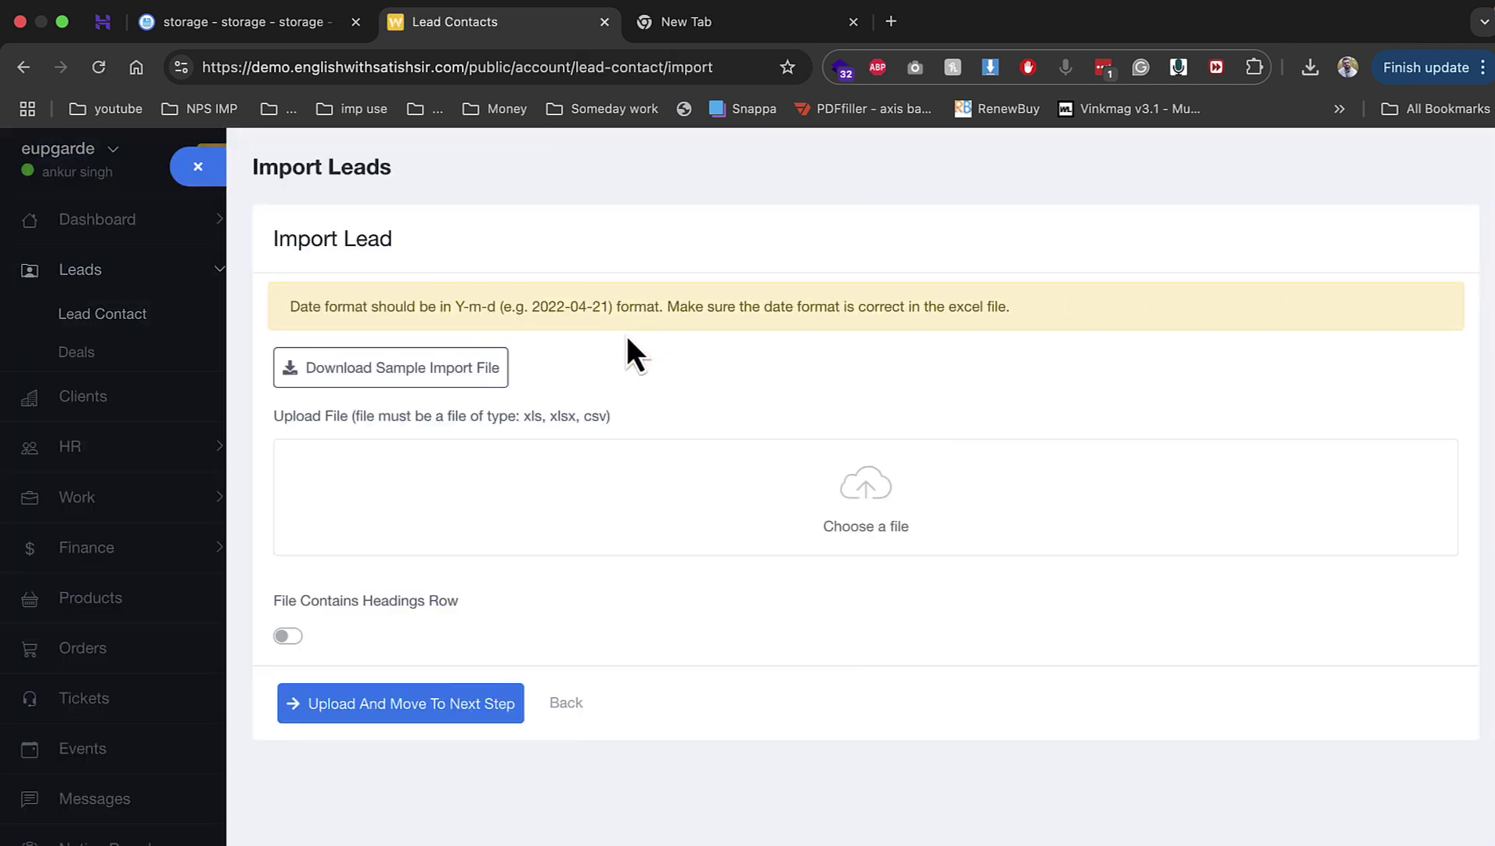
pyautogui.click(434, 382)
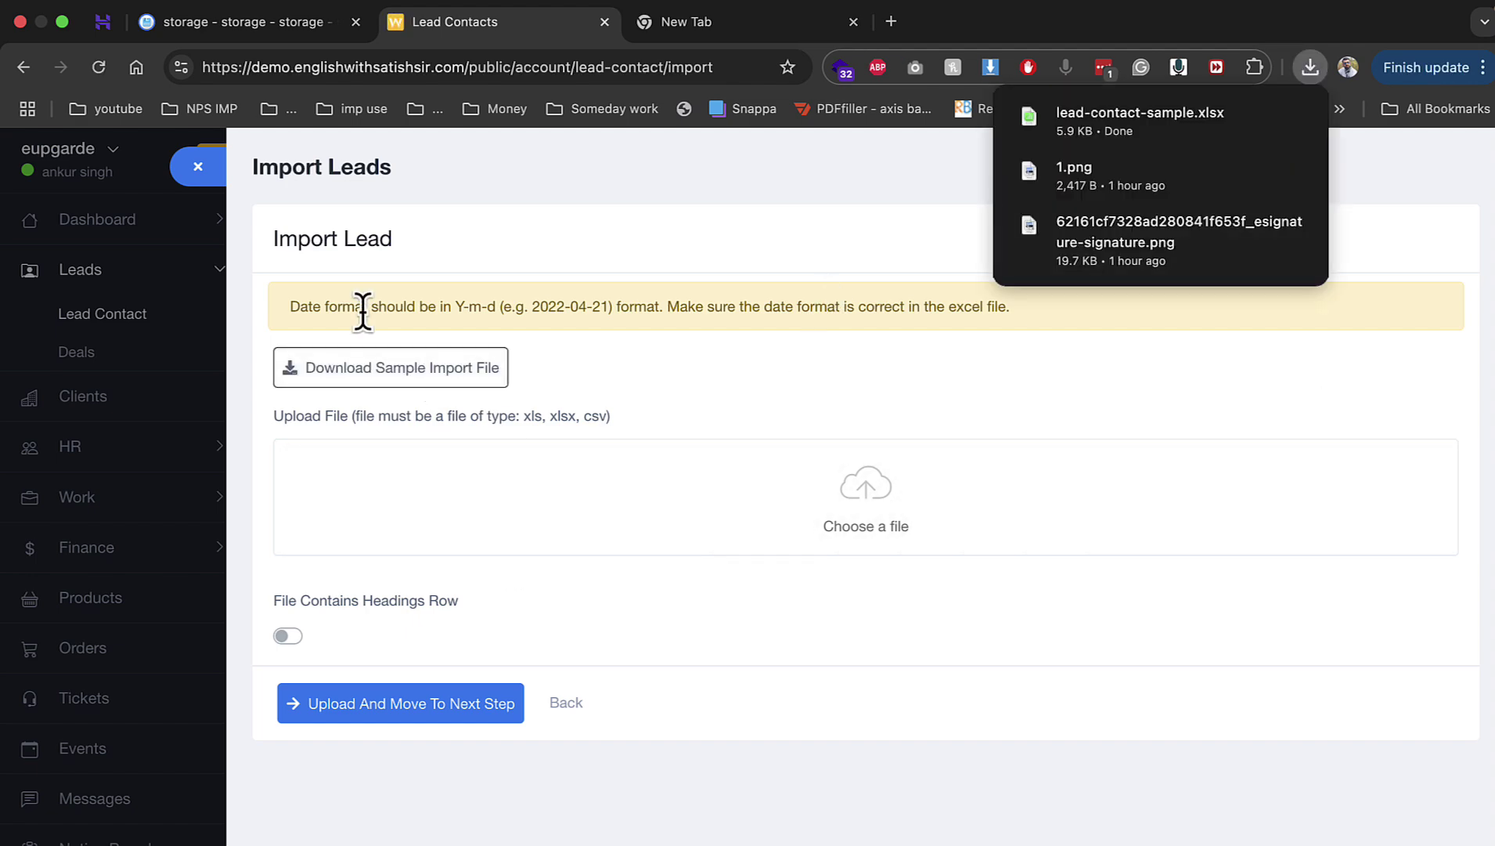
pyautogui.click(217, 180)
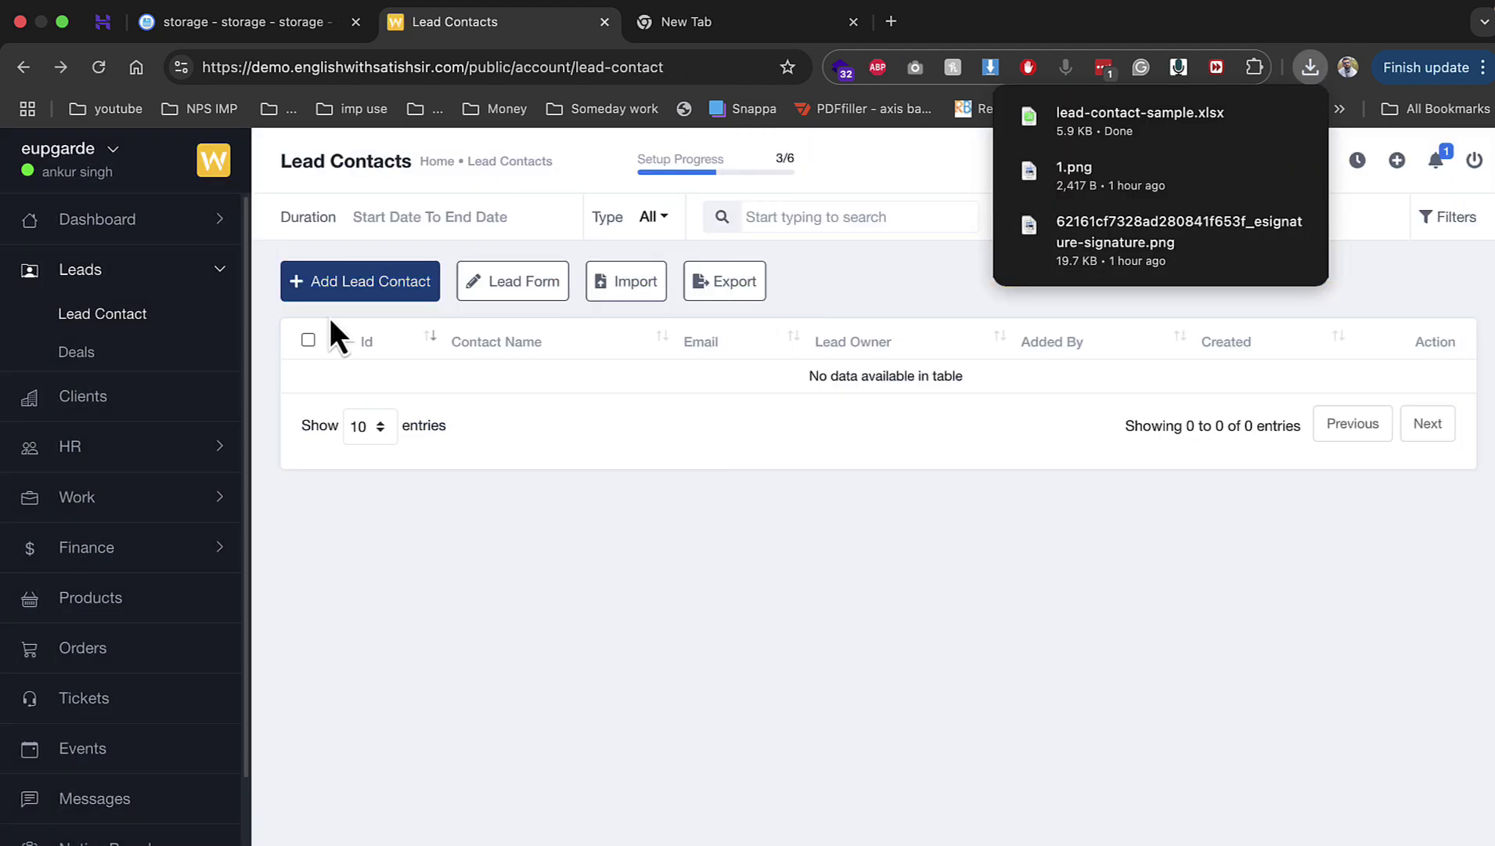
pyautogui.click(376, 284)
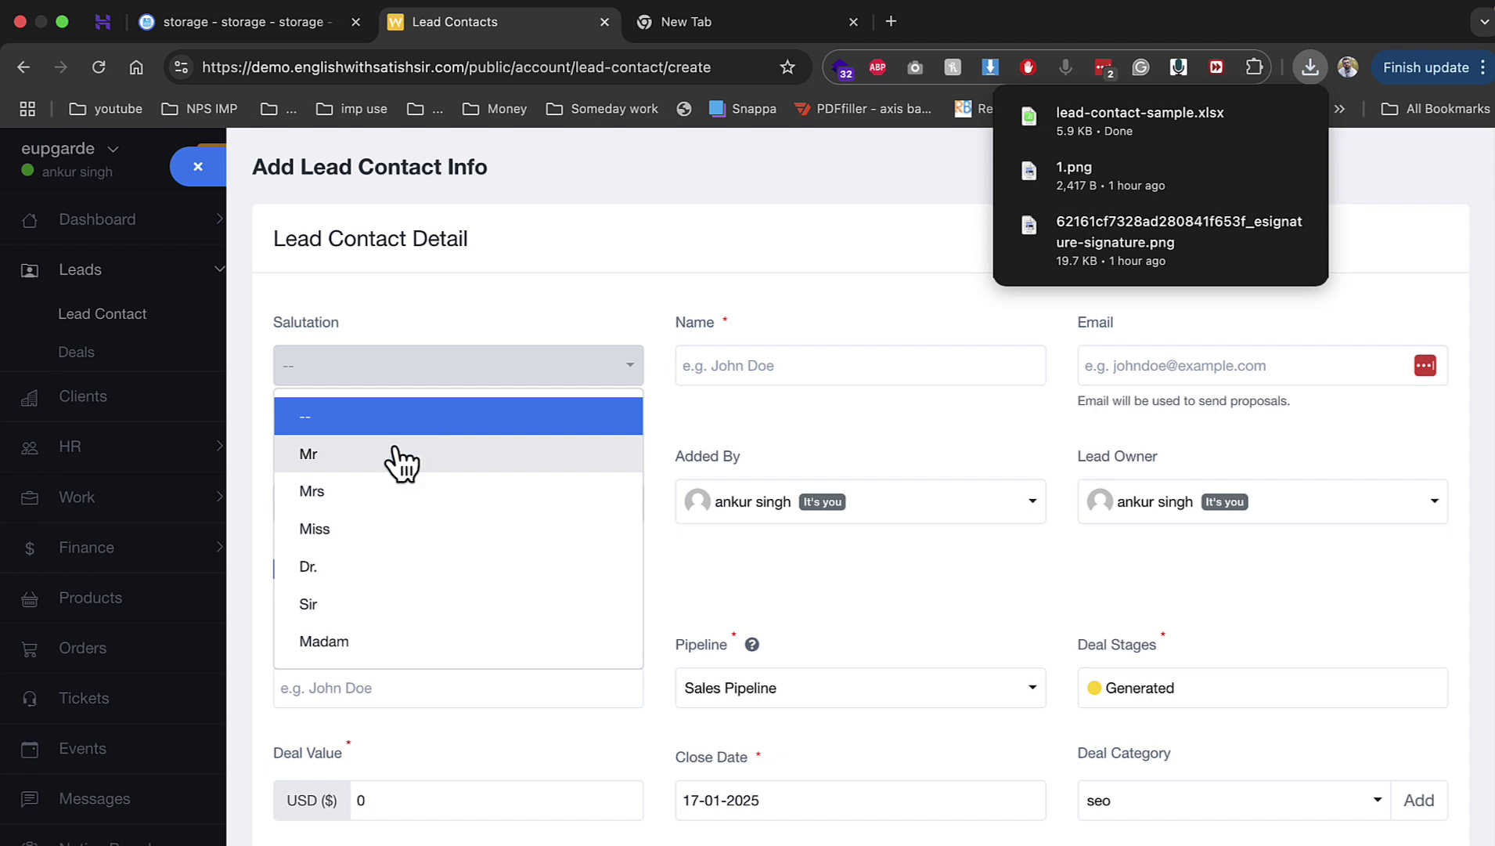
# Step: Enter salutation Mr, the contact's name and e-mail, and set lead source to Facebook
pyautogui.click(394, 455)
pyautogui.click(770, 360)
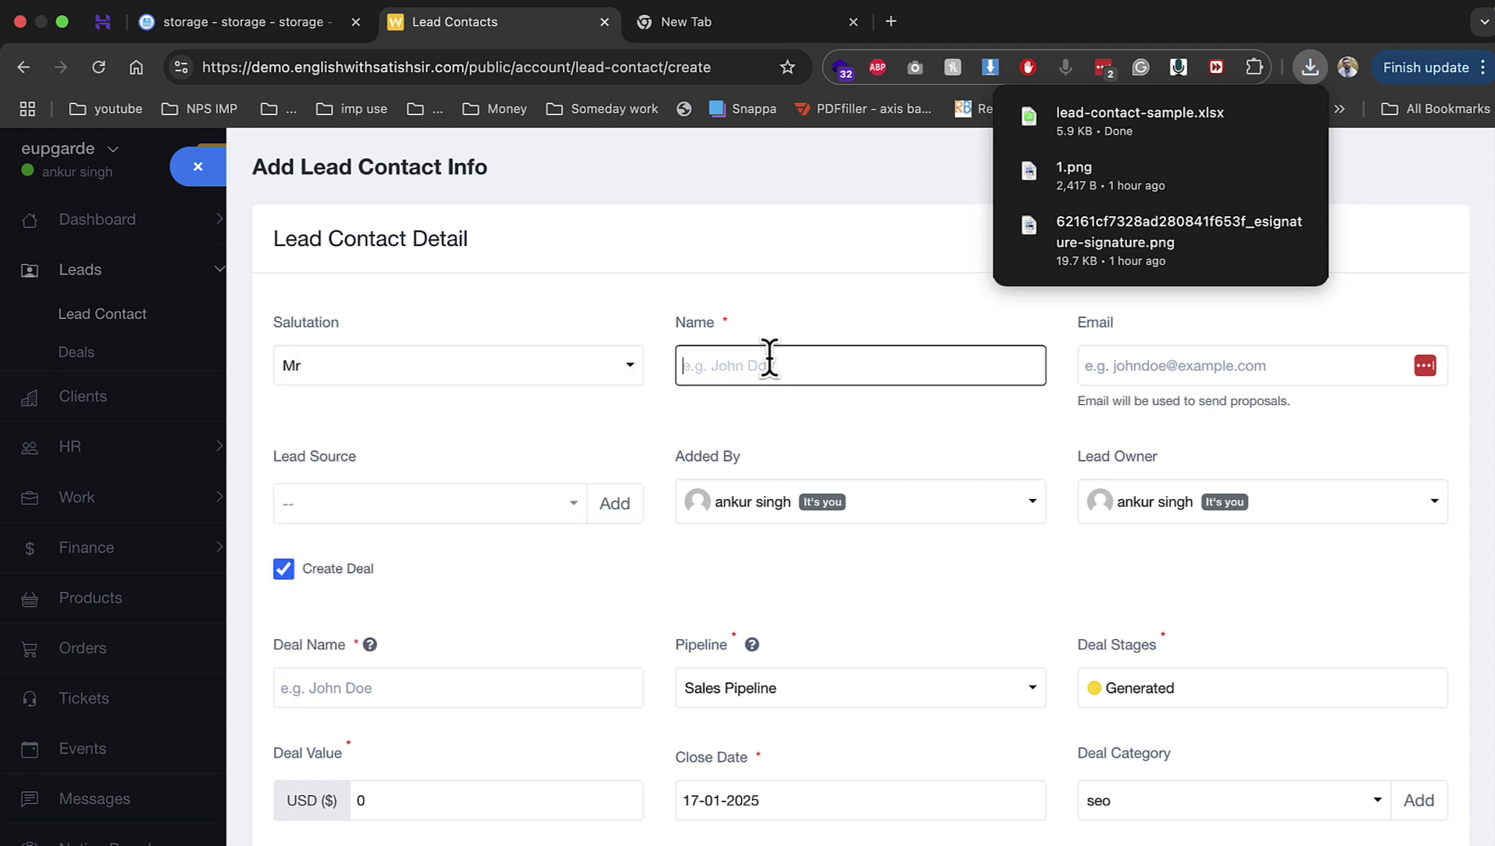
pyautogui.press('Tab')
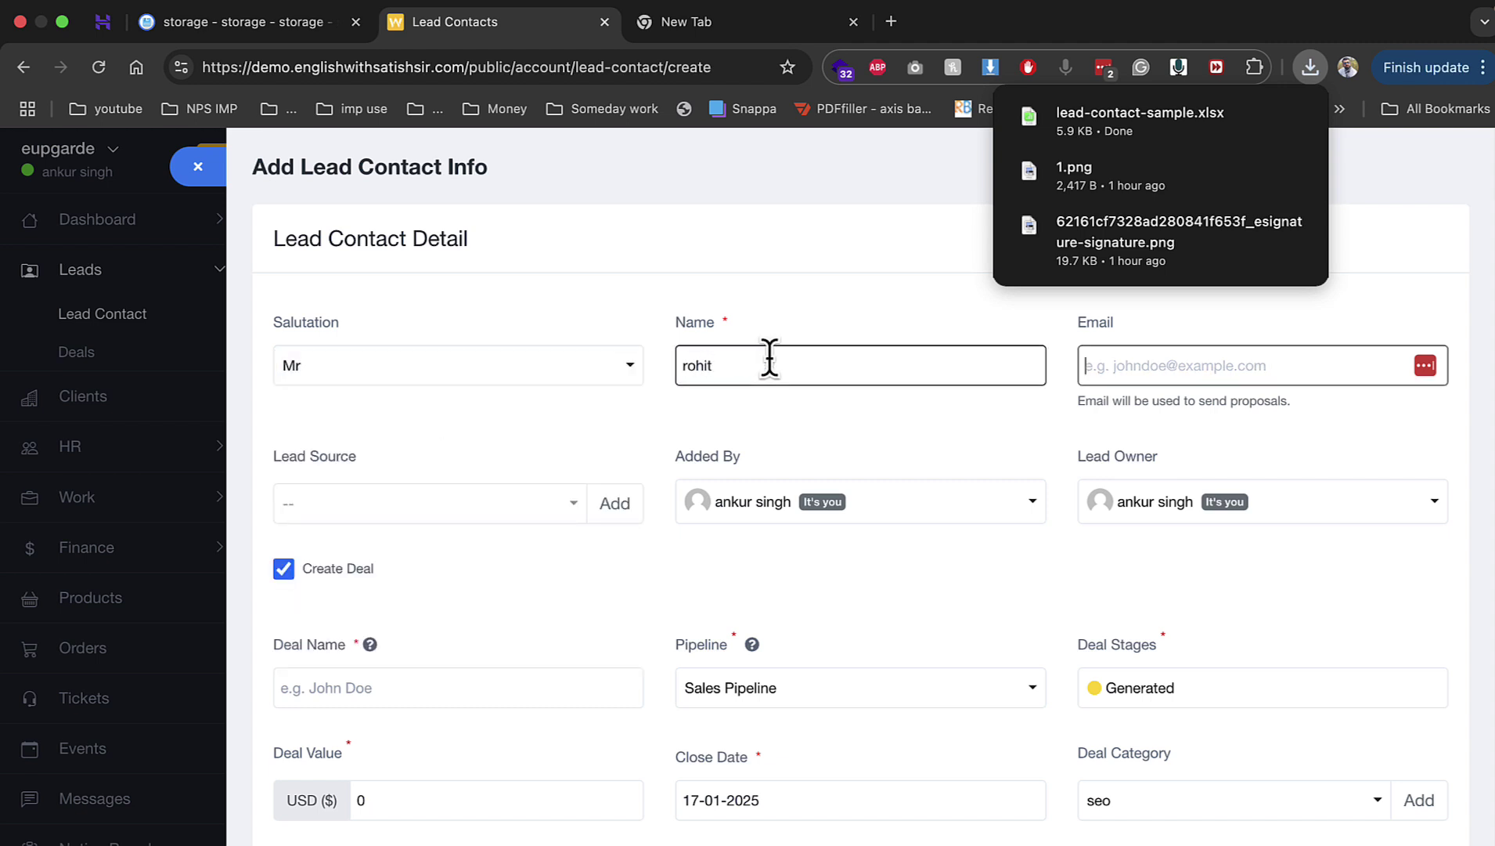
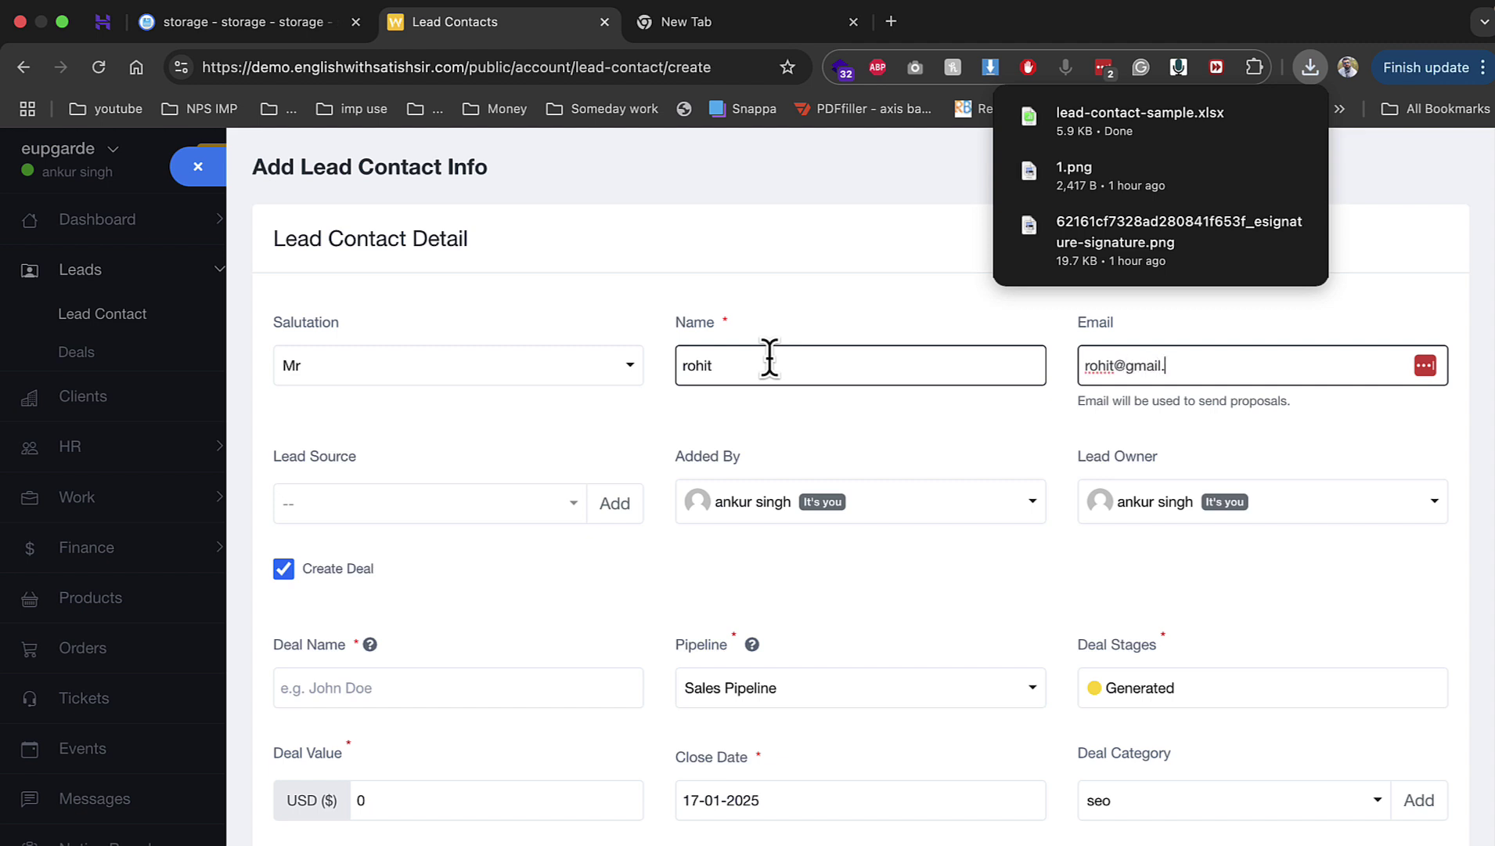
pyautogui.press('Tab')
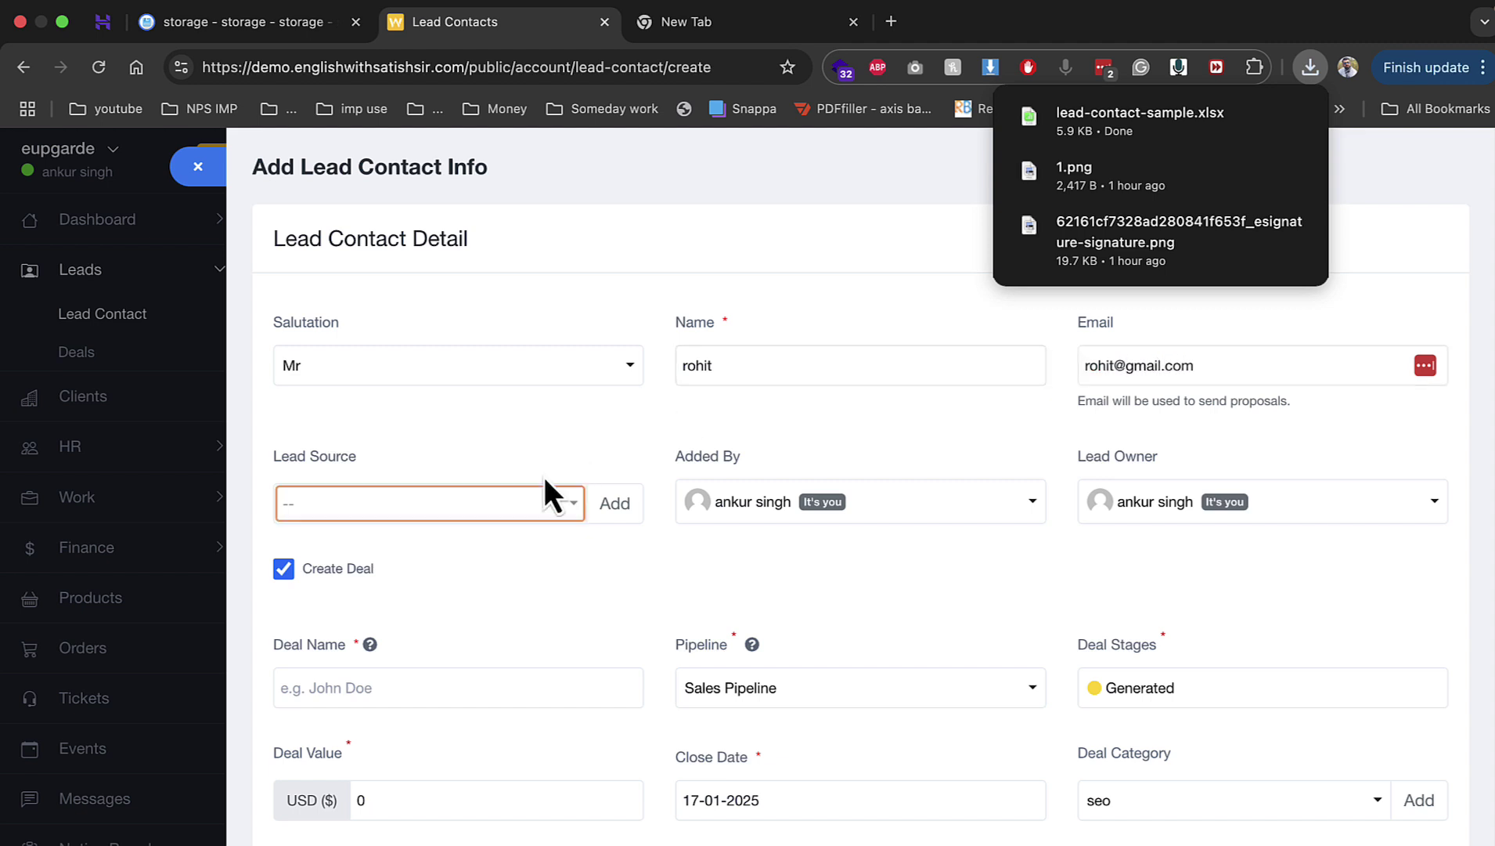
pyautogui.click(546, 508)
pyautogui.click(484, 703)
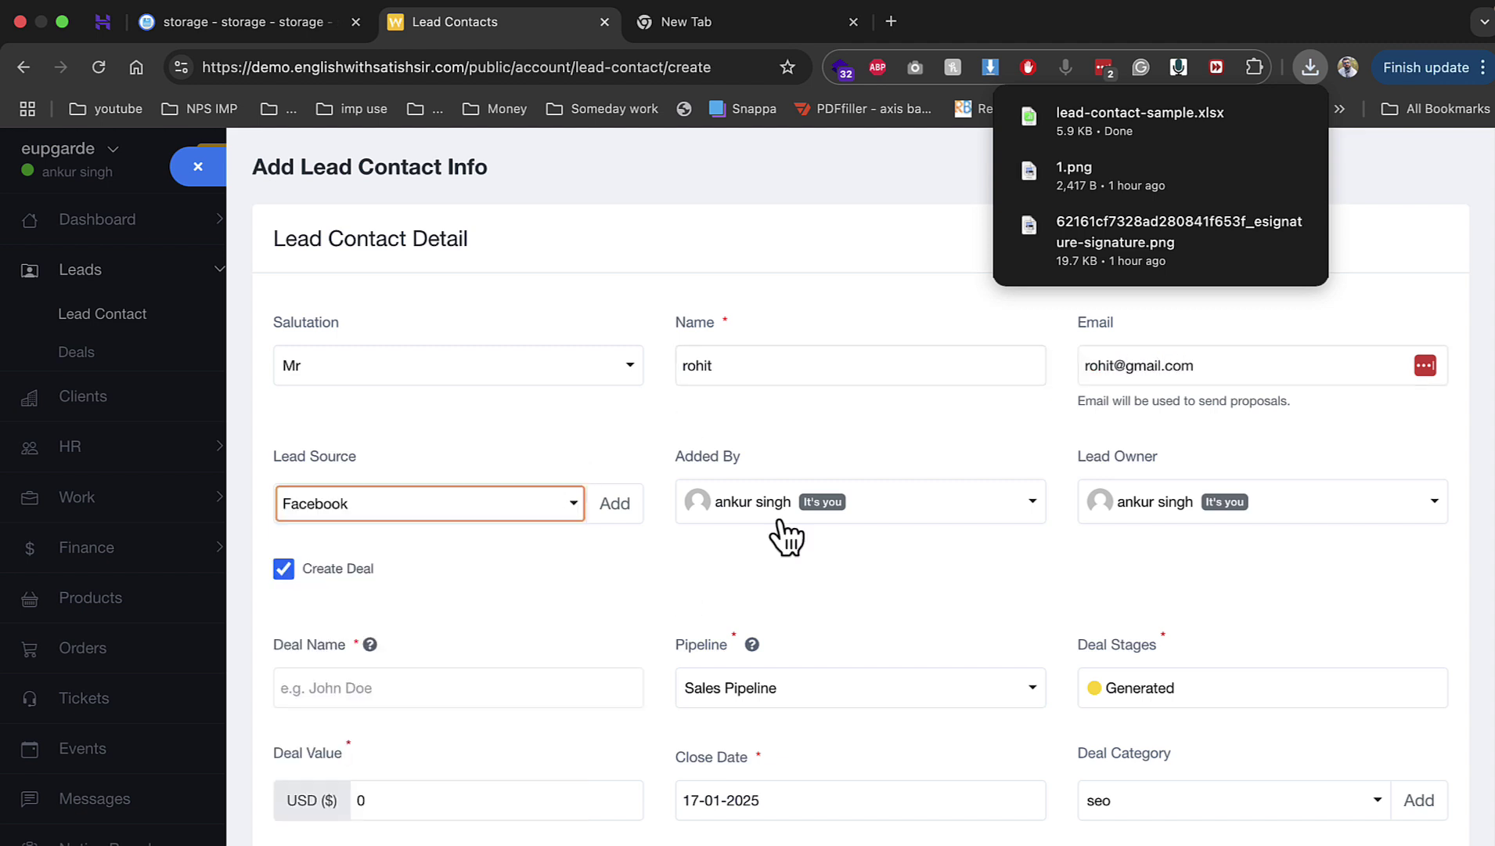
# Step: Keep the current lead owner and name the deal 'seo' in the pipeline fields
pyautogui.click(888, 502)
pyautogui.click(1135, 502)
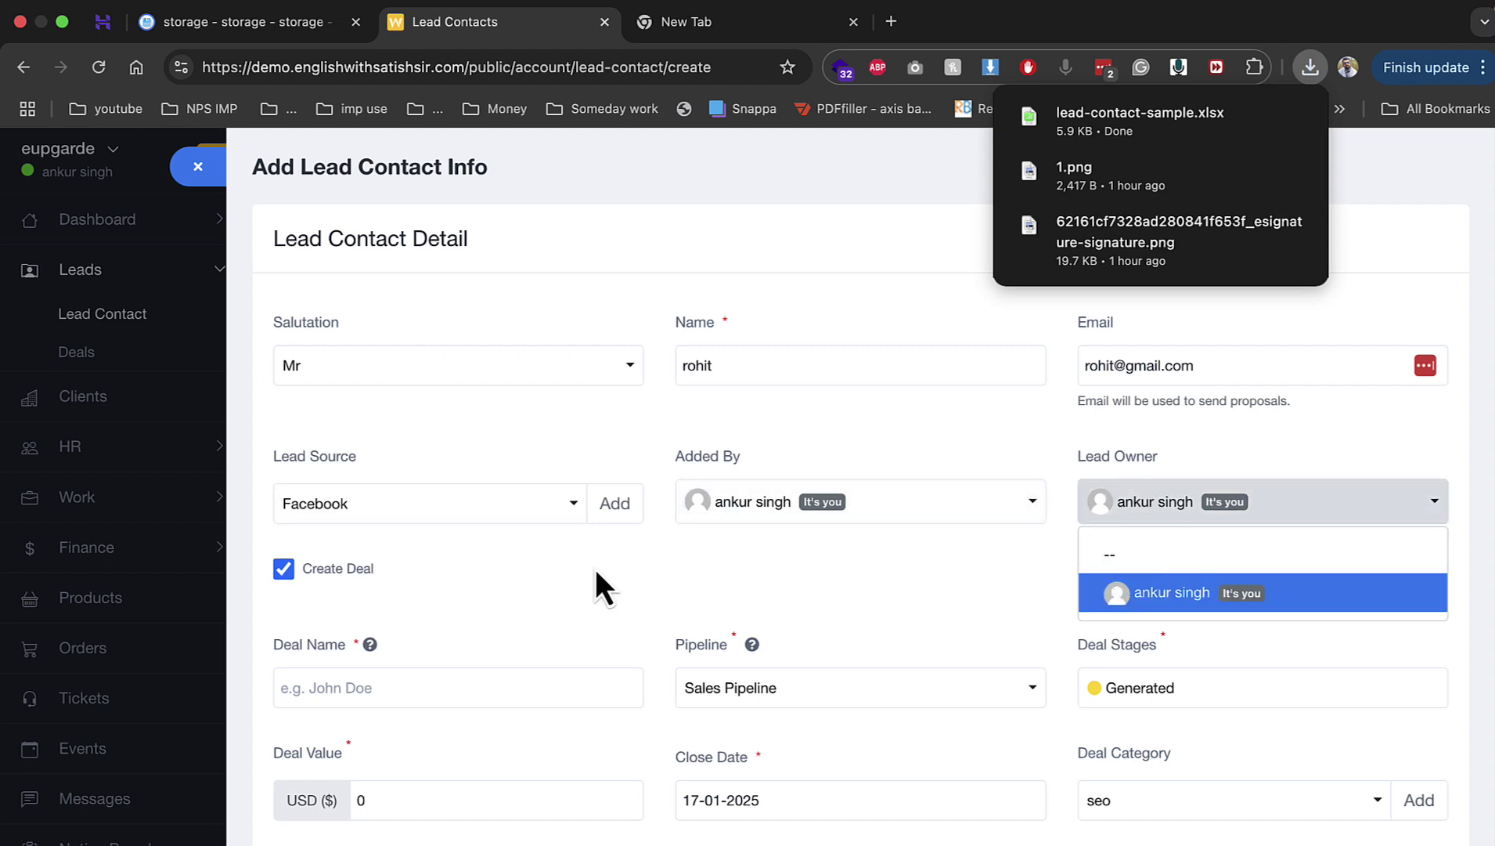
pyautogui.click(434, 678)
pyautogui.write('seo')
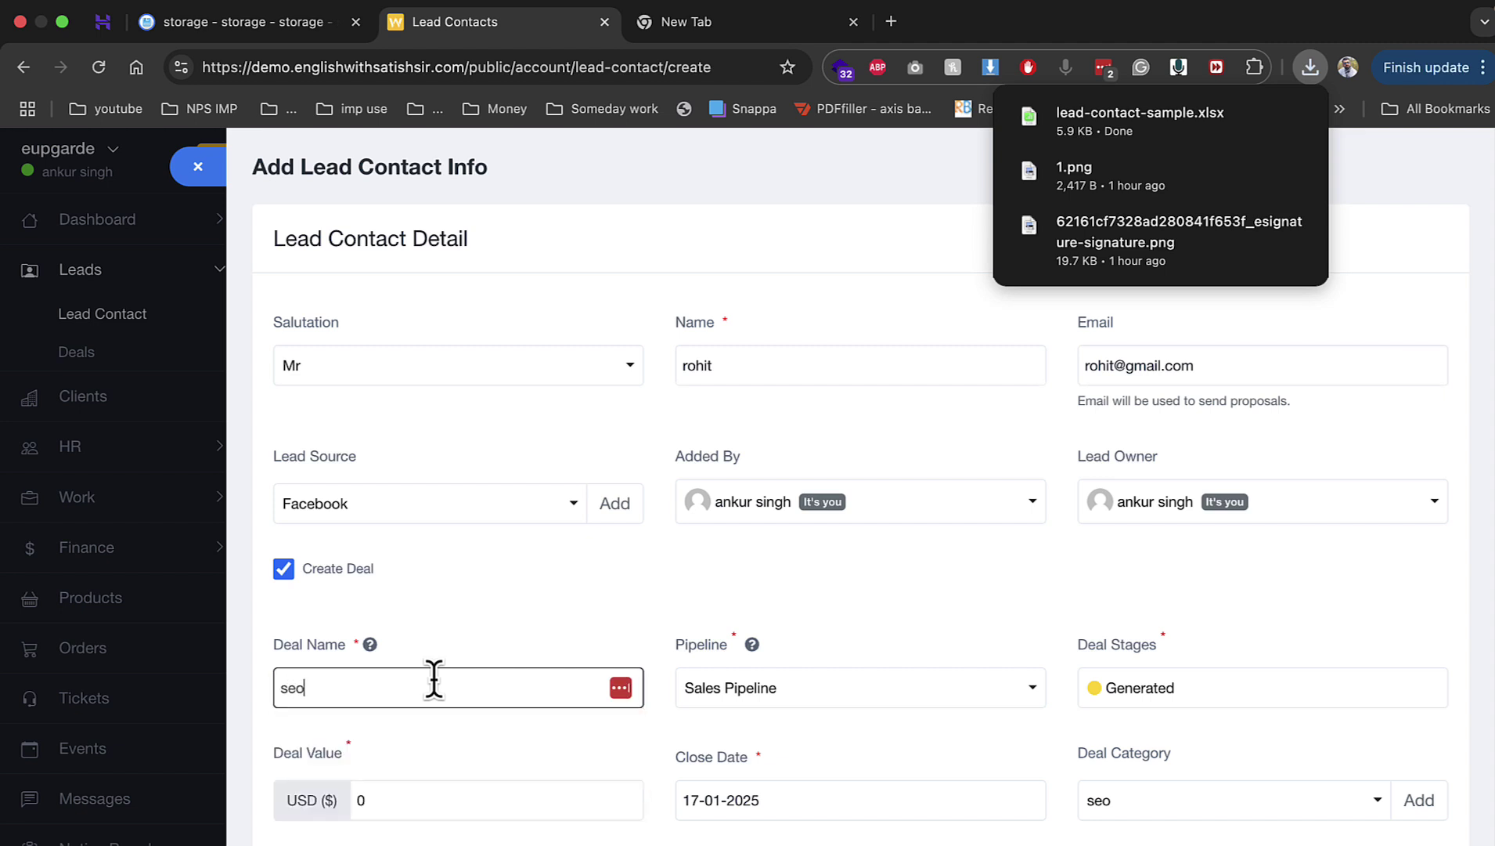
pyautogui.press('Tab')
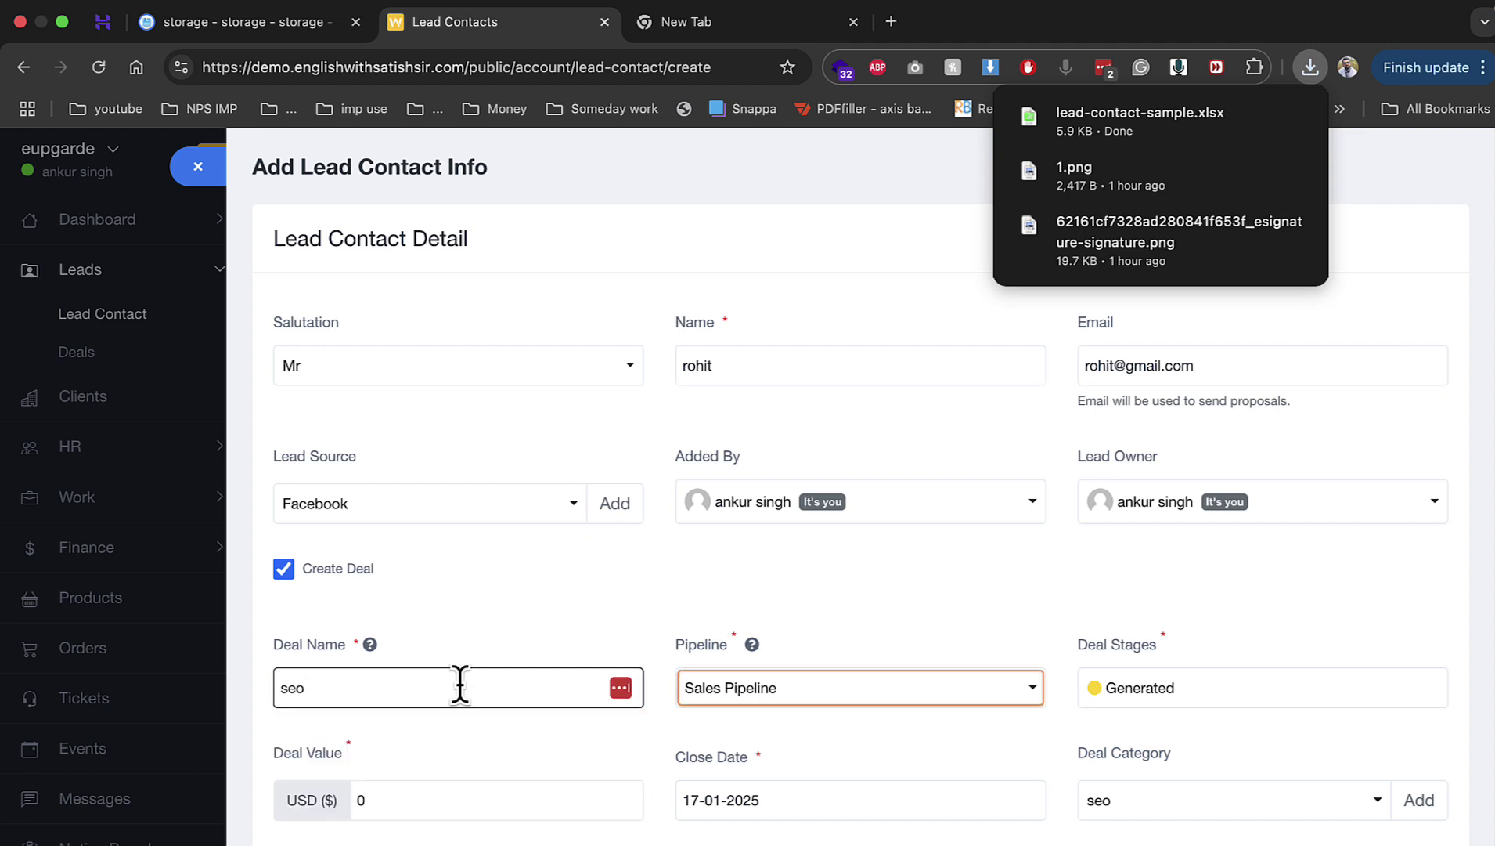
pyautogui.click(830, 692)
pyautogui.click(1120, 691)
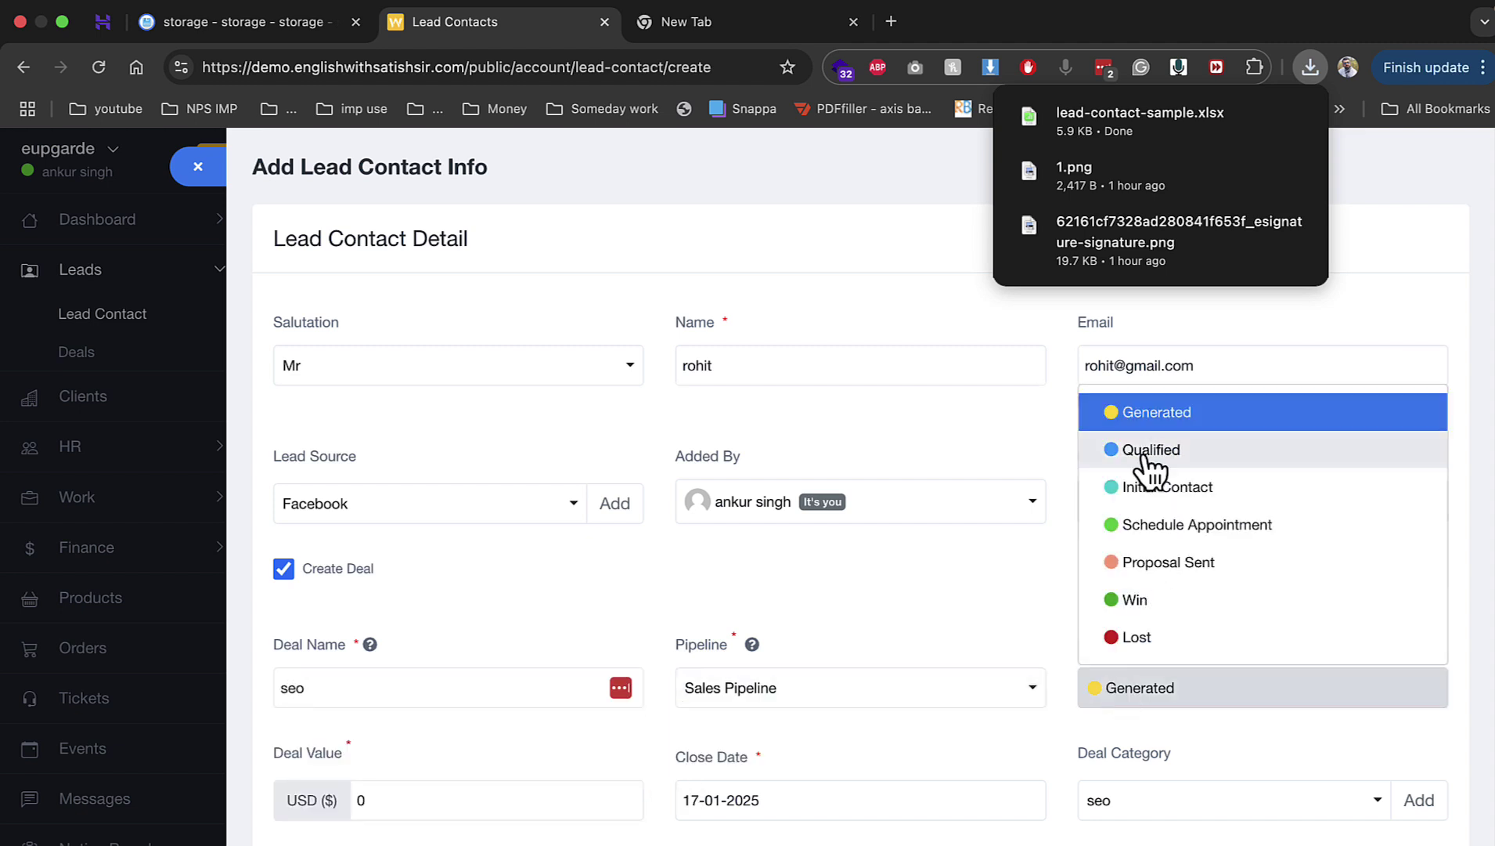
pyautogui.click(845, 602)
# Step: Set deal value 5000, close date 19-12-2024, yourself as agent, and save the lead contact
pyautogui.scroll(-2, 626, 732)
pyautogui.doubleClick(417, 669)
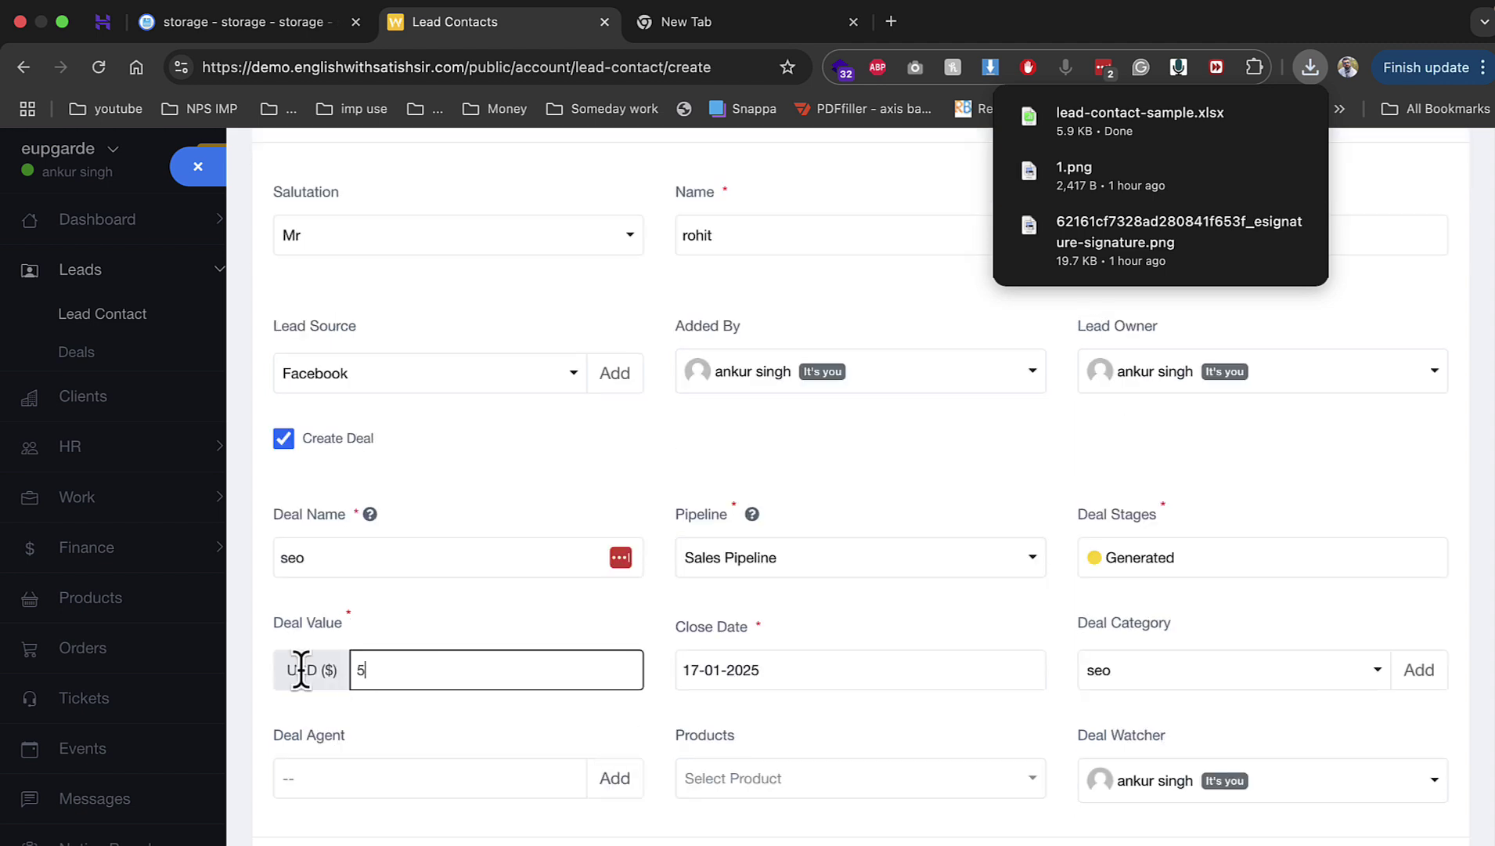
pyautogui.write('5000')
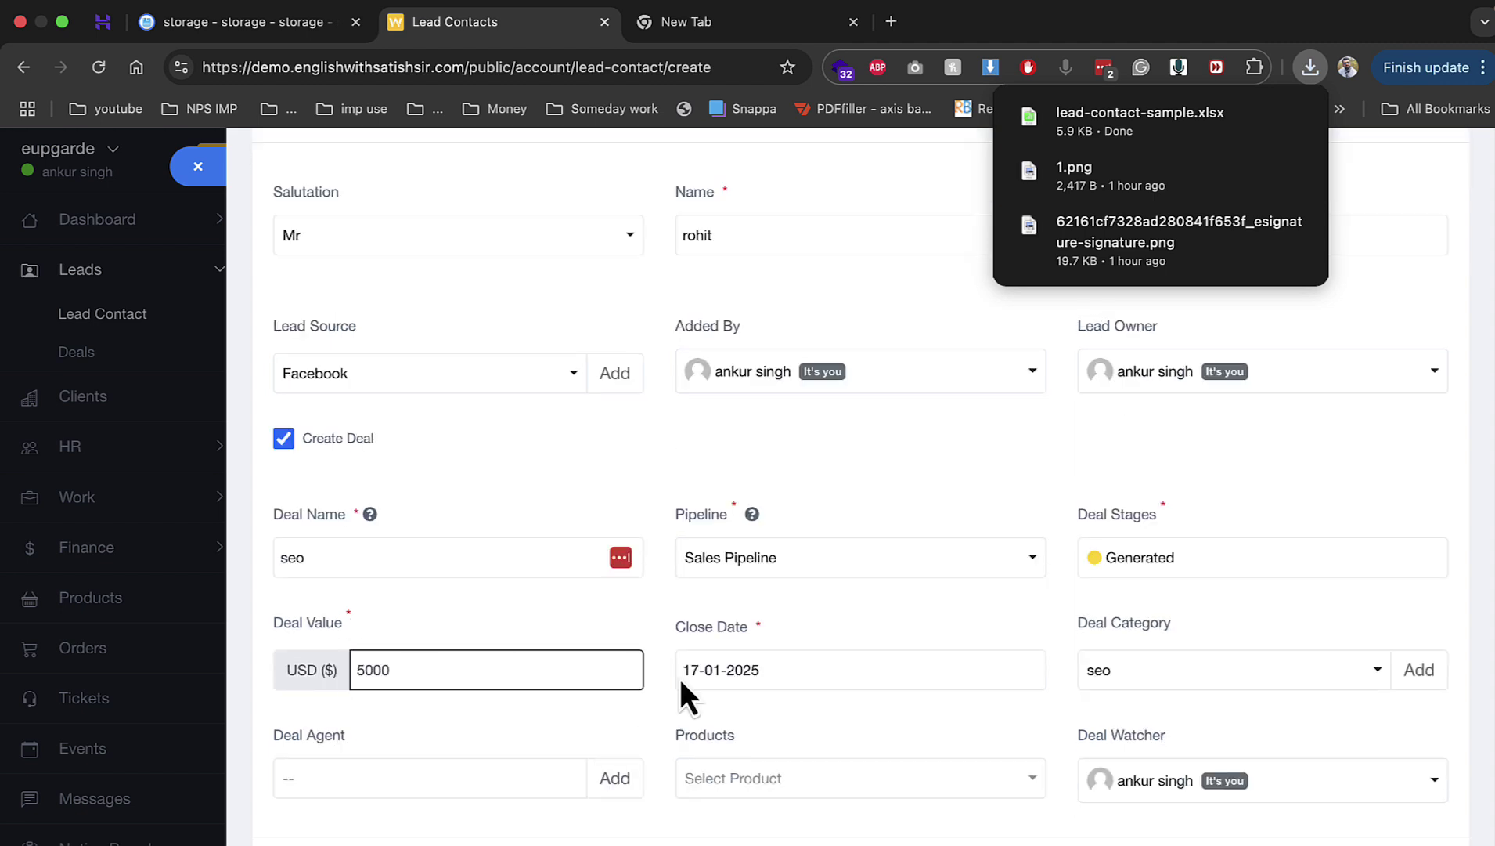
pyautogui.click(823, 656)
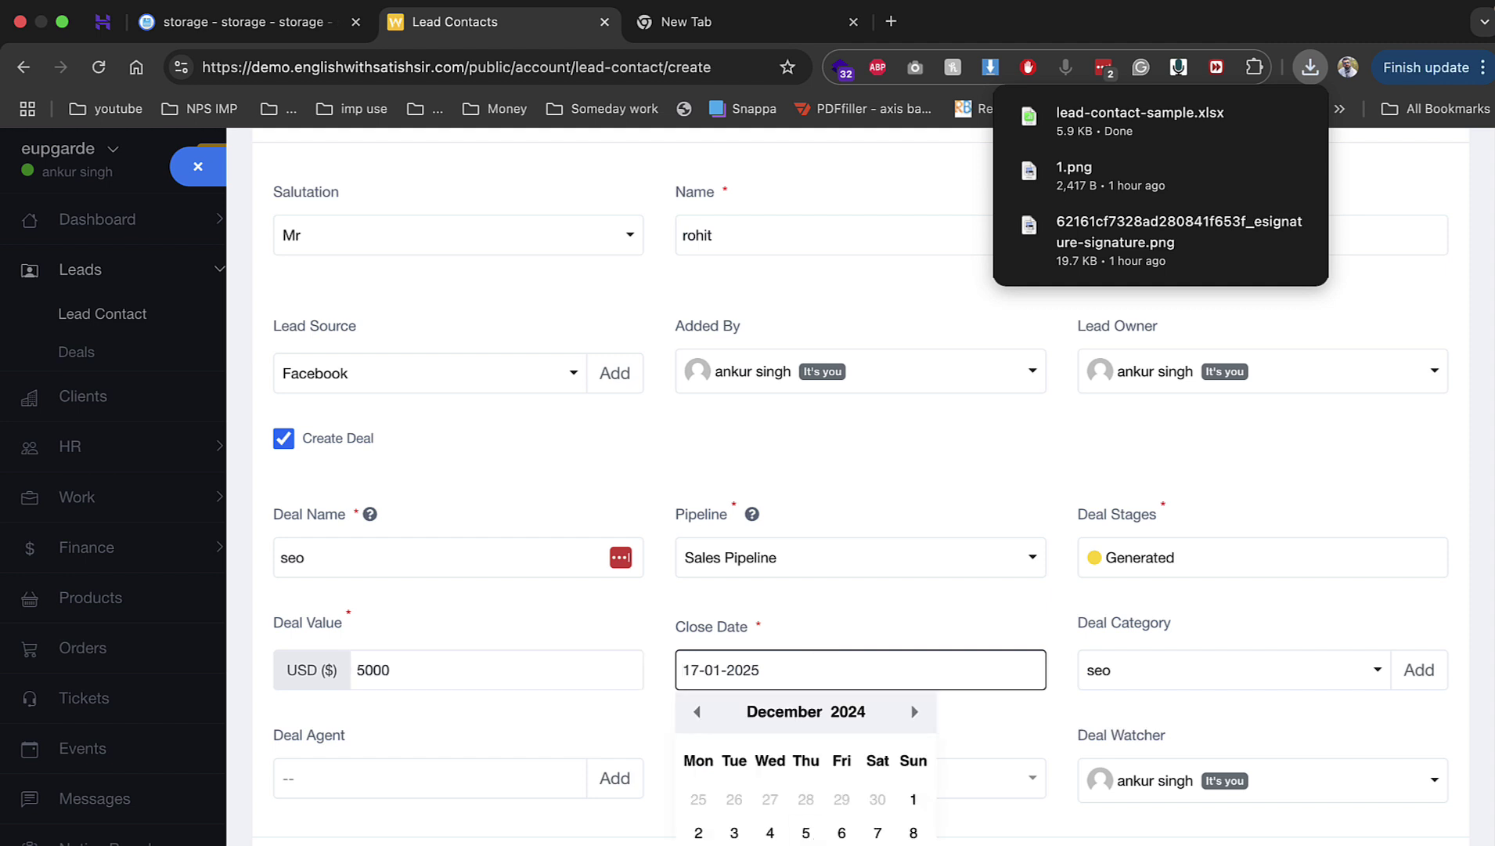
pyautogui.click(807, 844)
pyautogui.scroll(-2, 1018, 675)
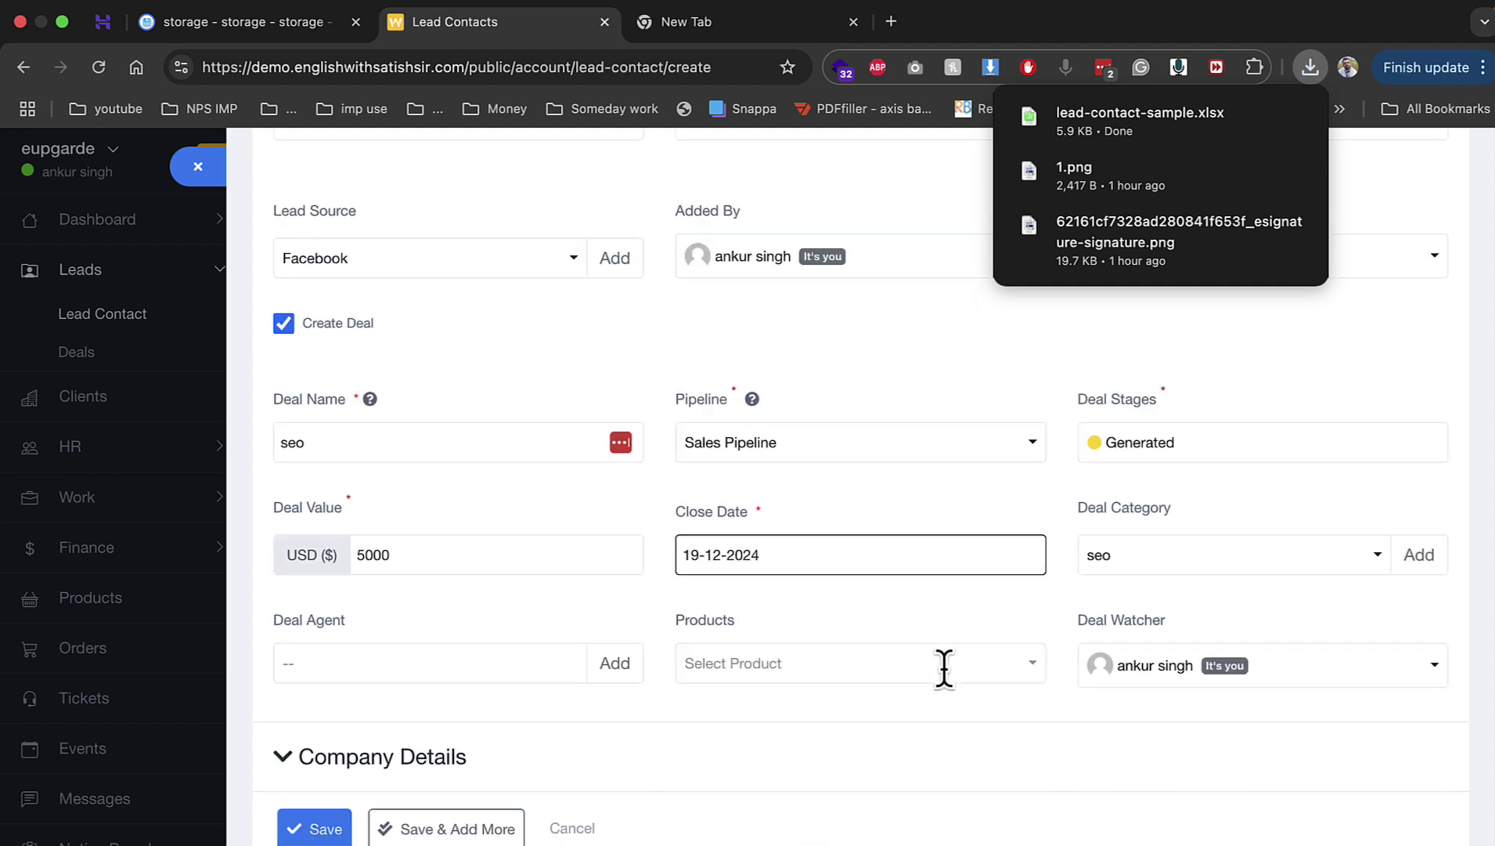
pyautogui.click(454, 673)
pyautogui.click(401, 785)
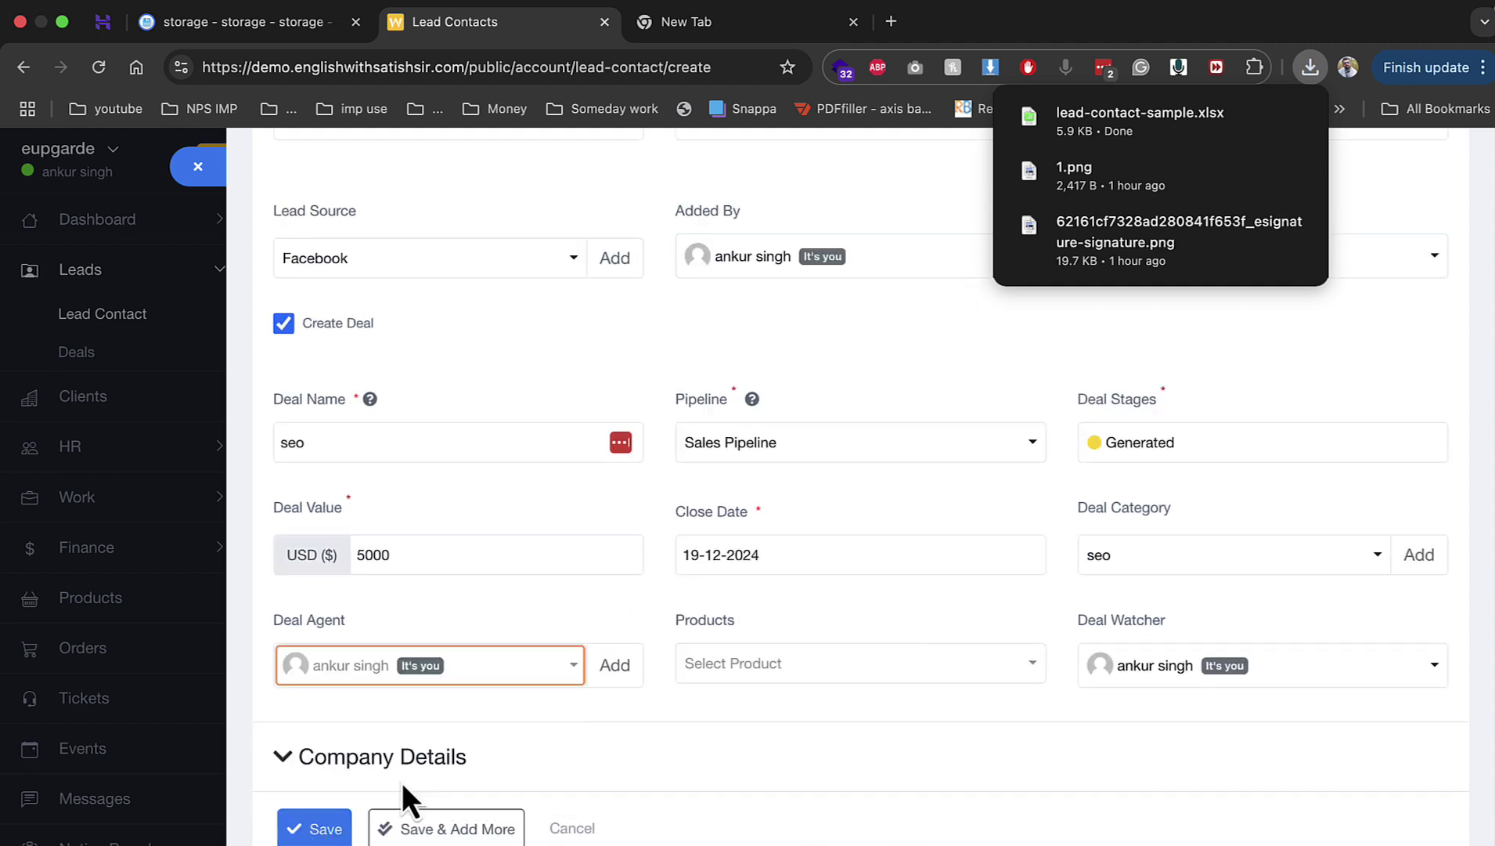
pyautogui.click(716, 669)
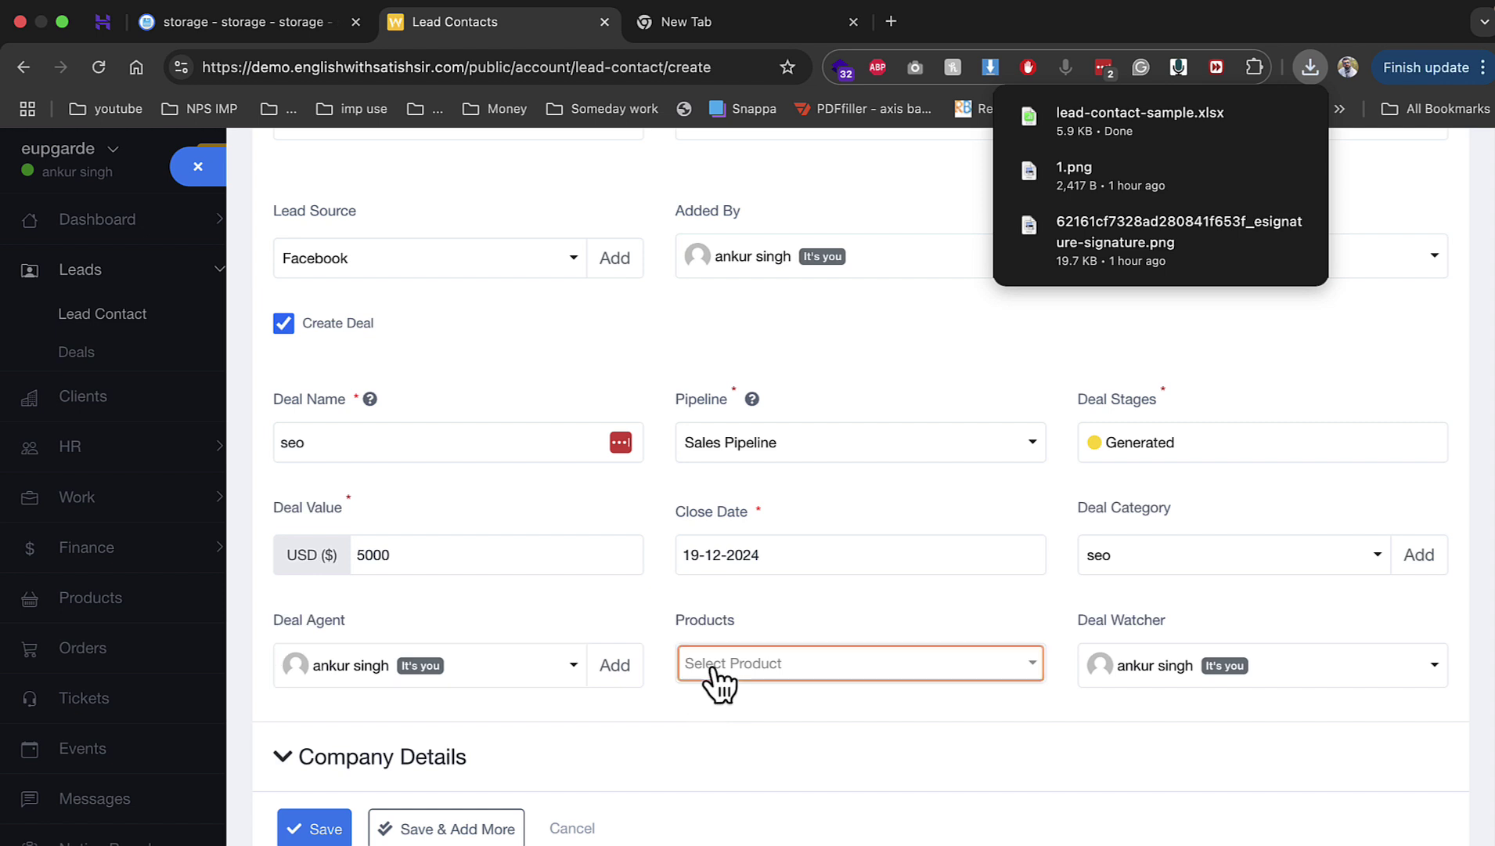
pyautogui.click(344, 832)
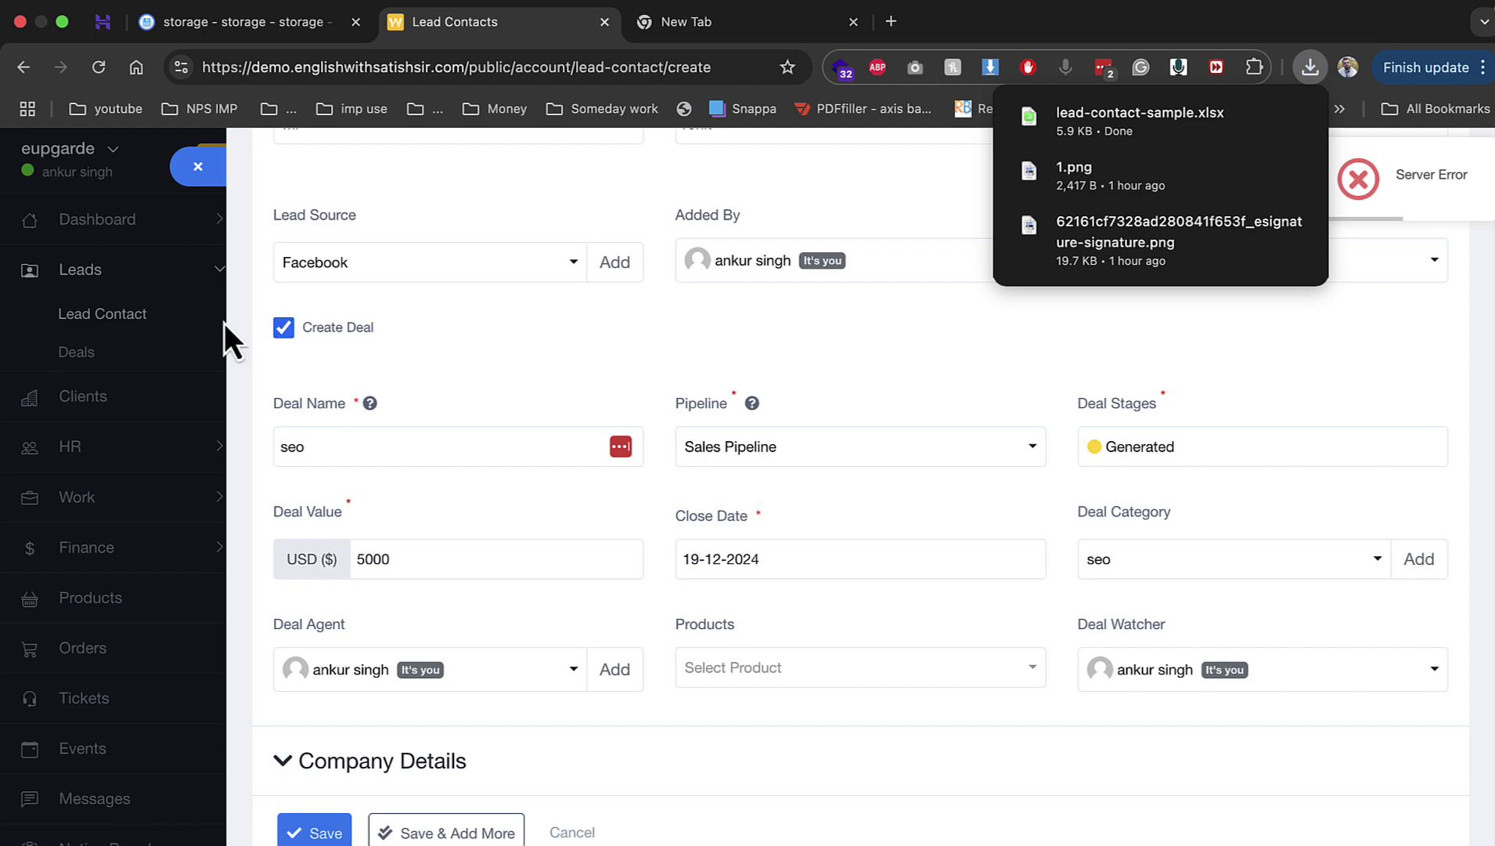
pyautogui.click(157, 315)
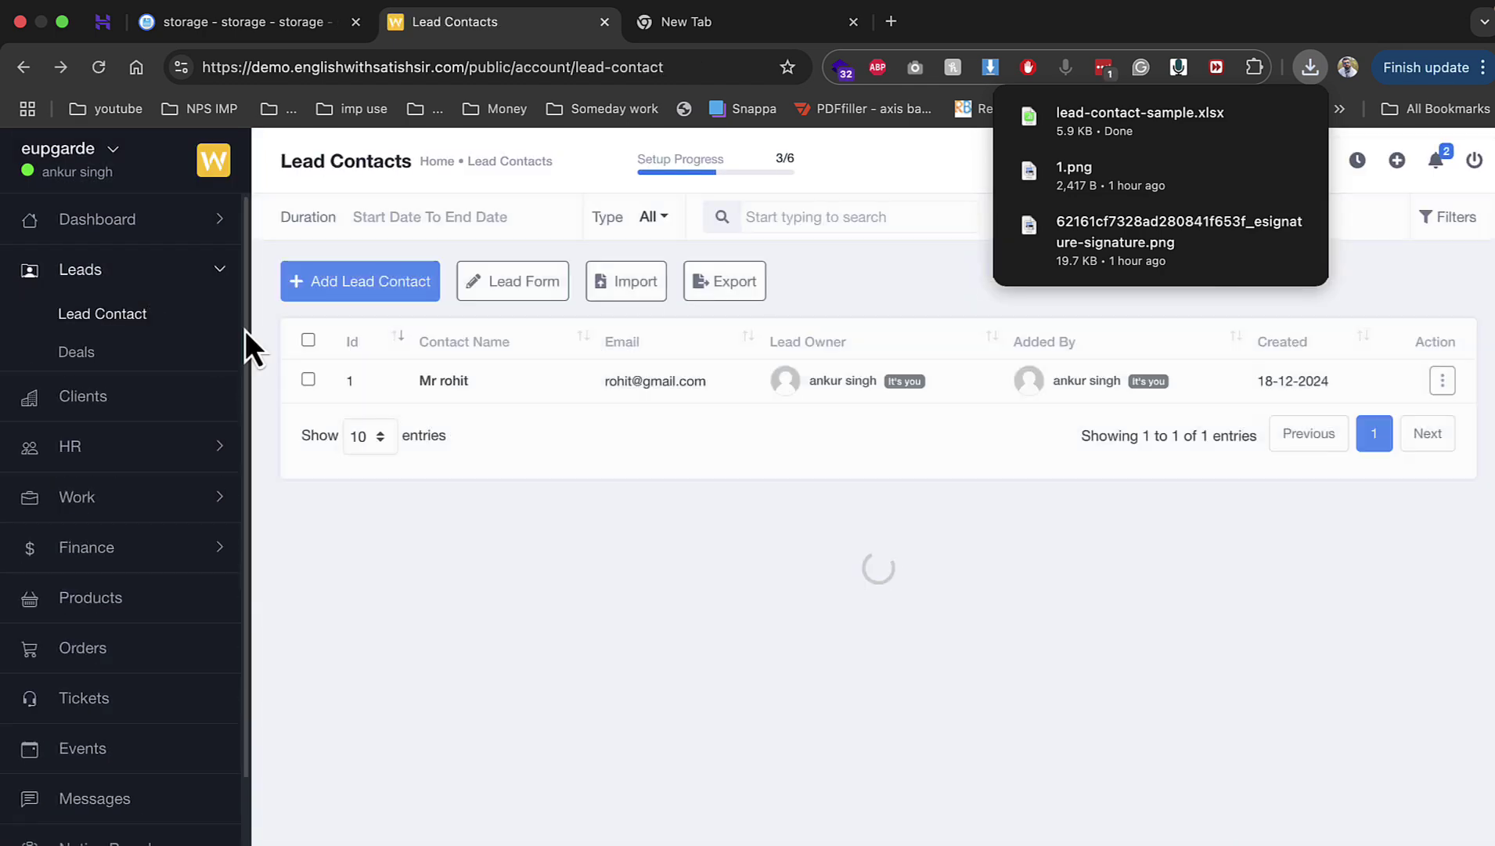
pyautogui.moveTo(1299, 130)
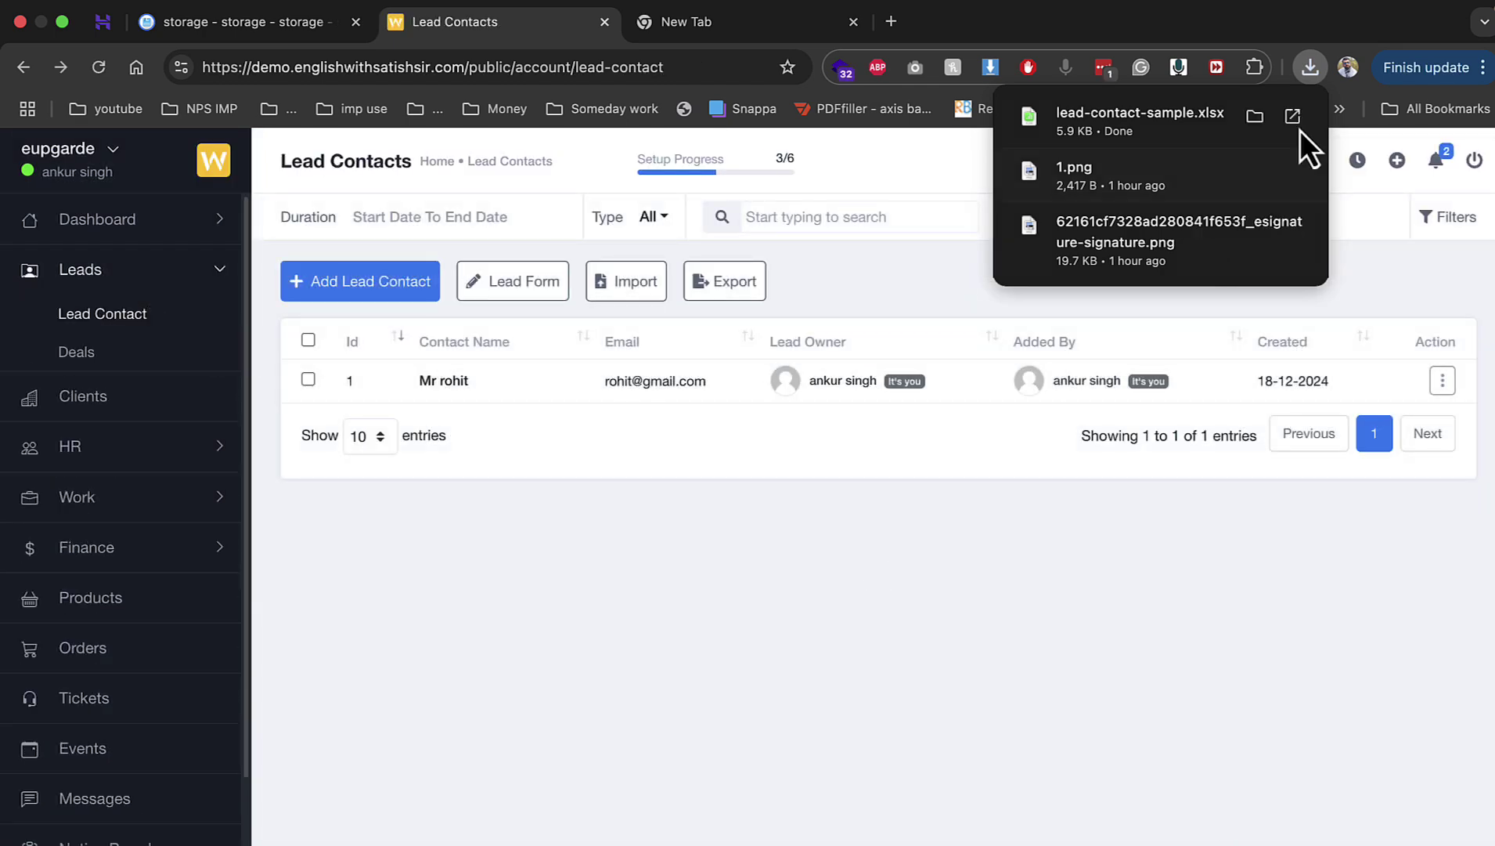
pyautogui.click(1340, 74)
pyautogui.click(1318, 75)
pyautogui.click(1047, 507)
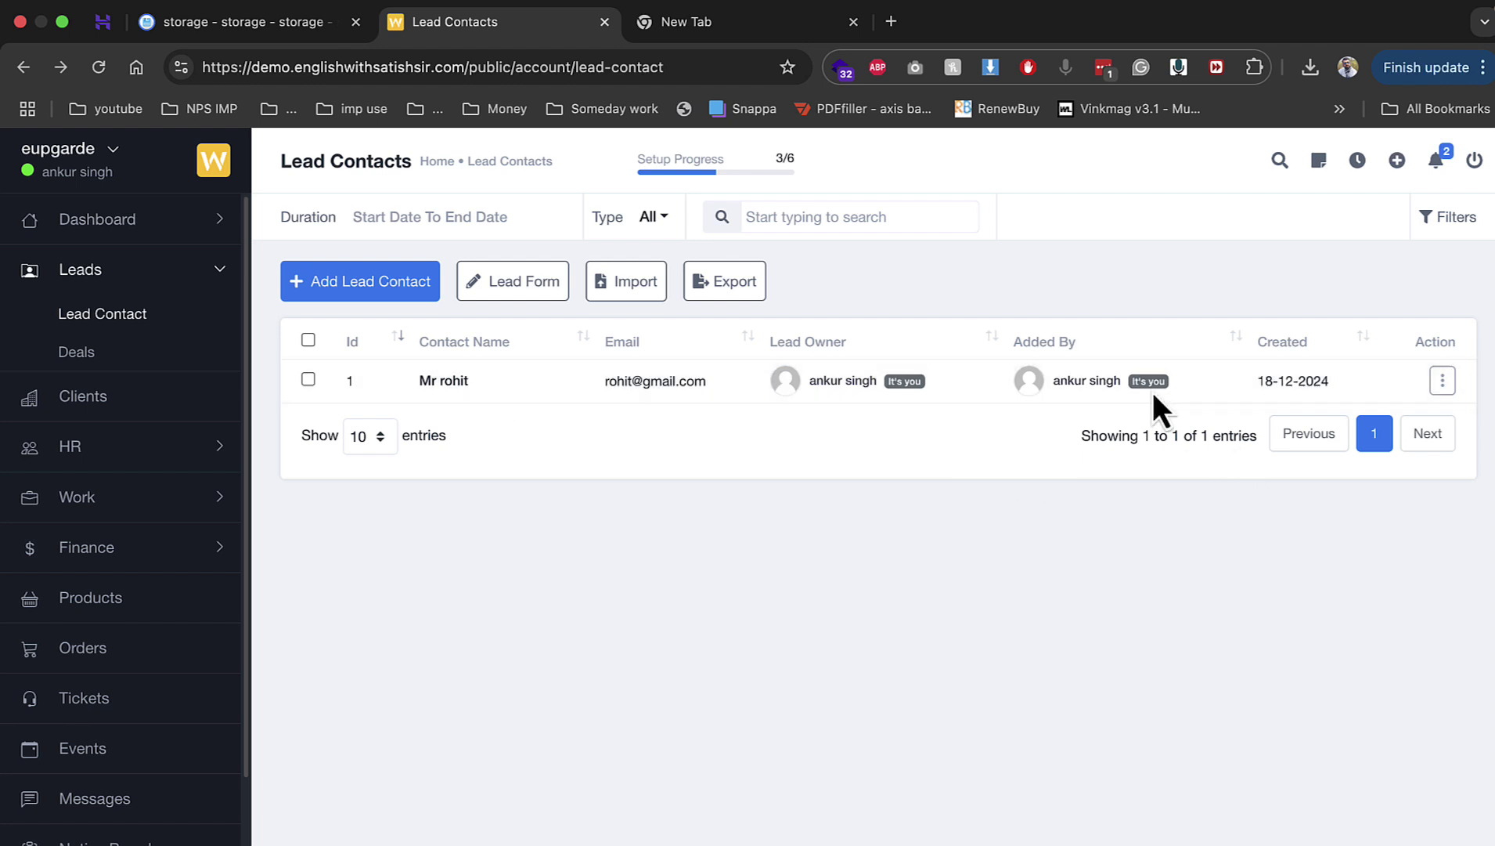
pyautogui.click(78, 409)
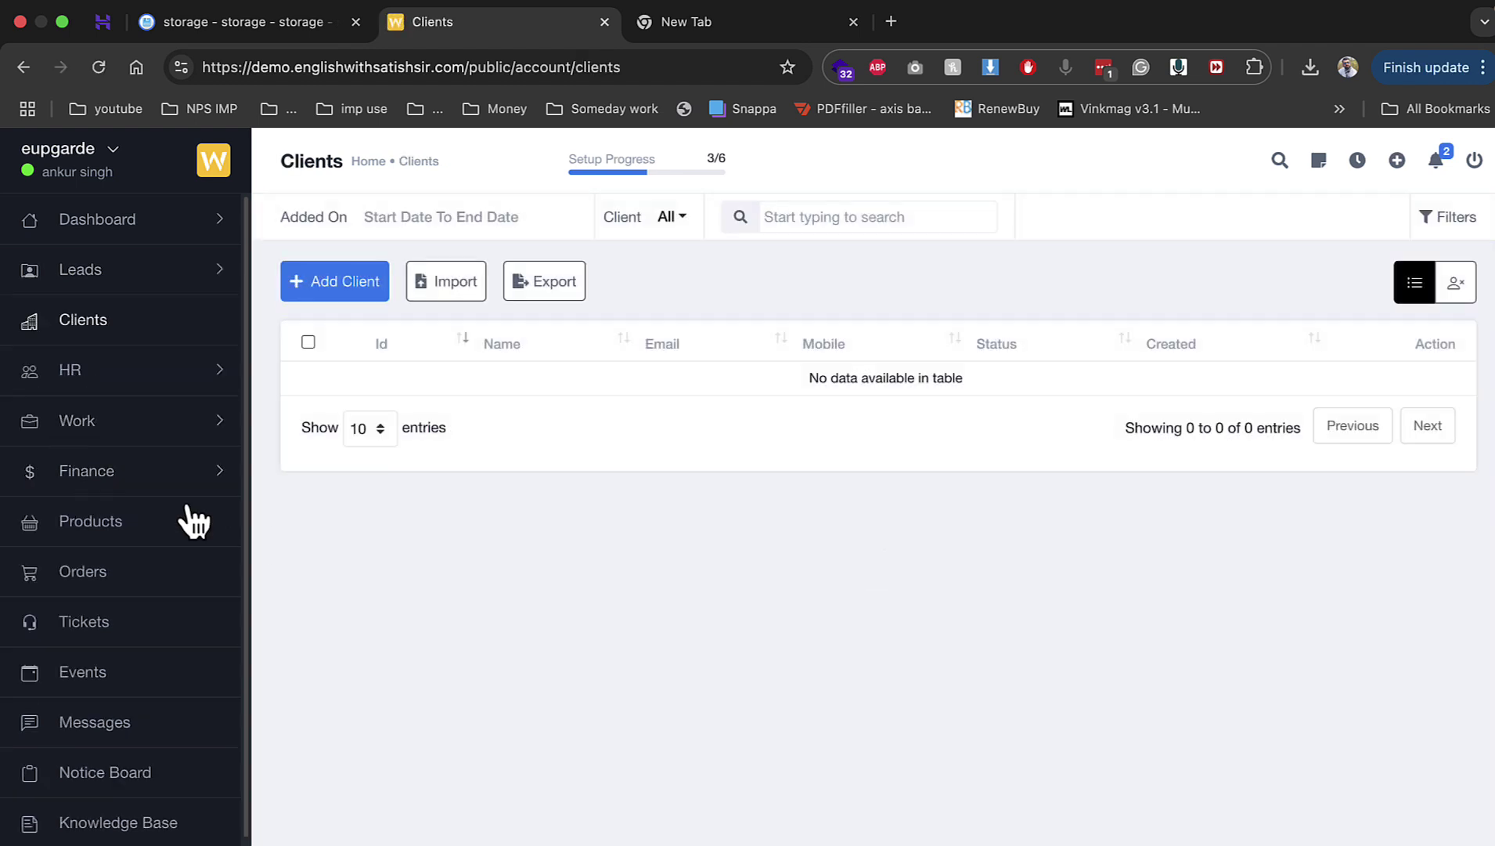
pyautogui.click(120, 278)
pyautogui.click(116, 332)
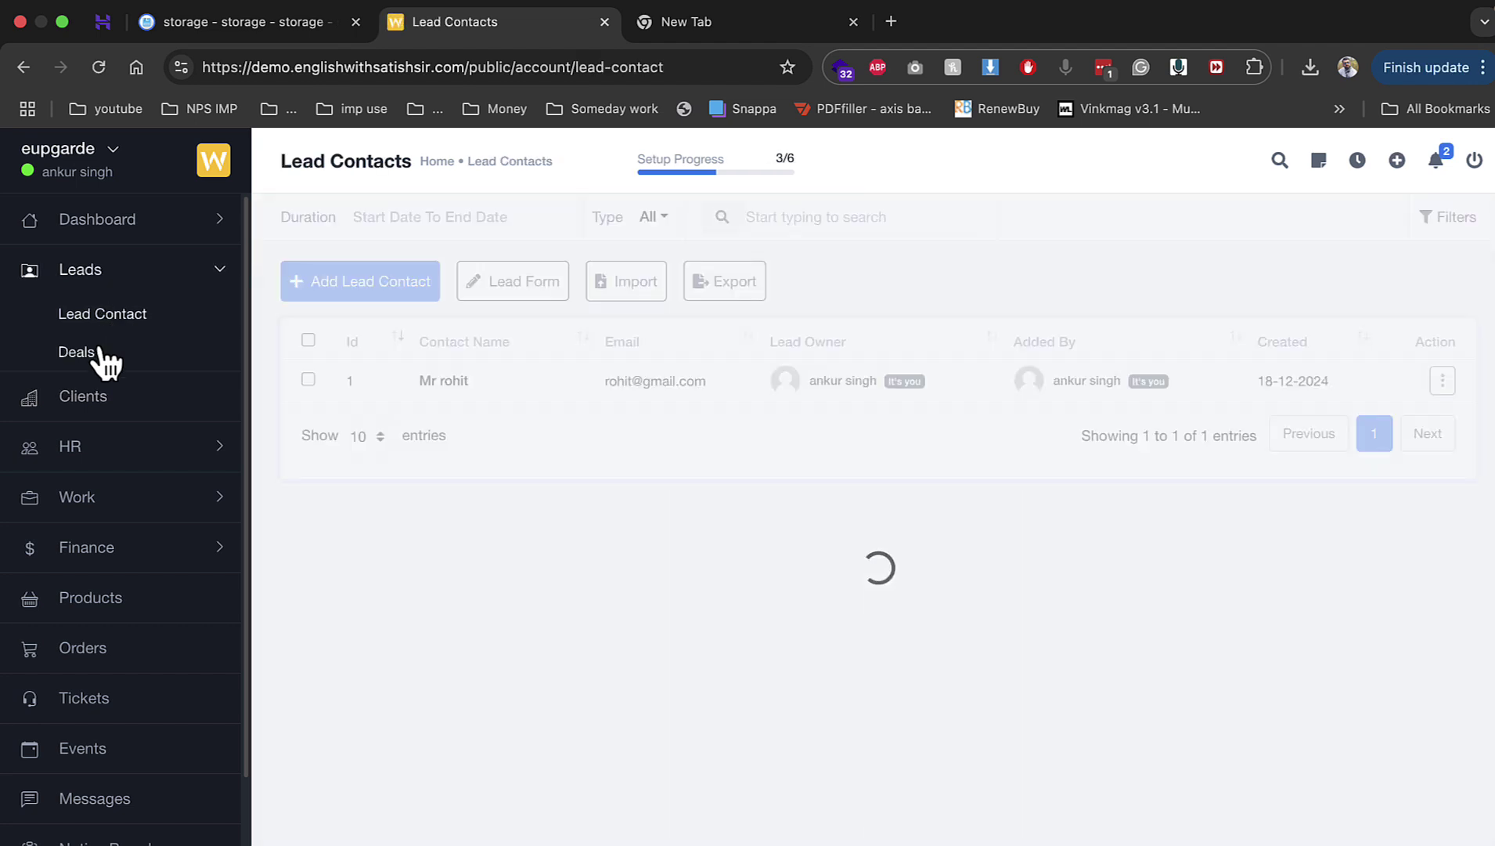
pyautogui.click(101, 354)
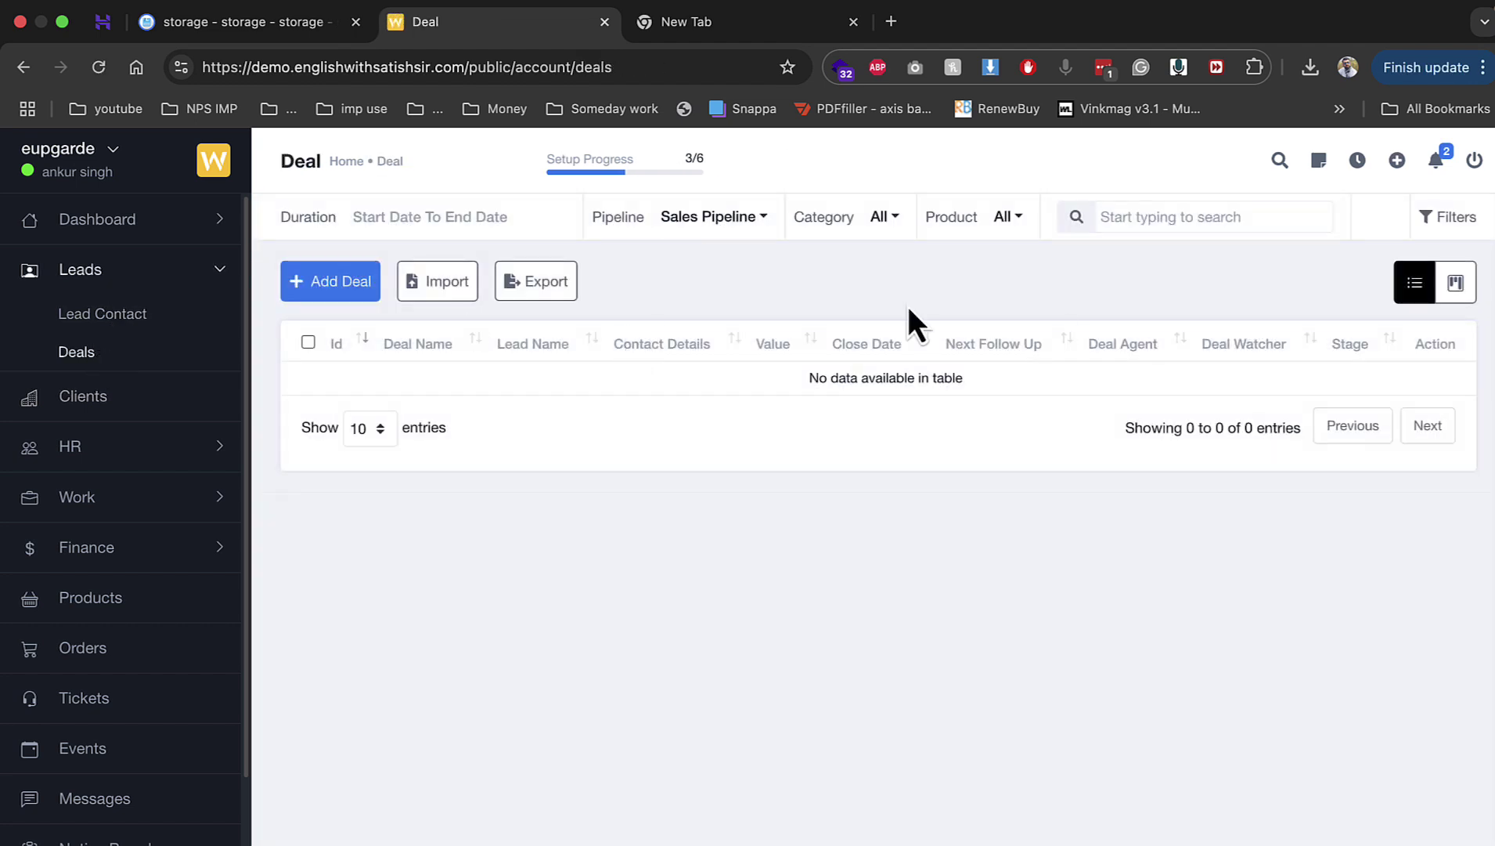
pyautogui.click(1456, 282)
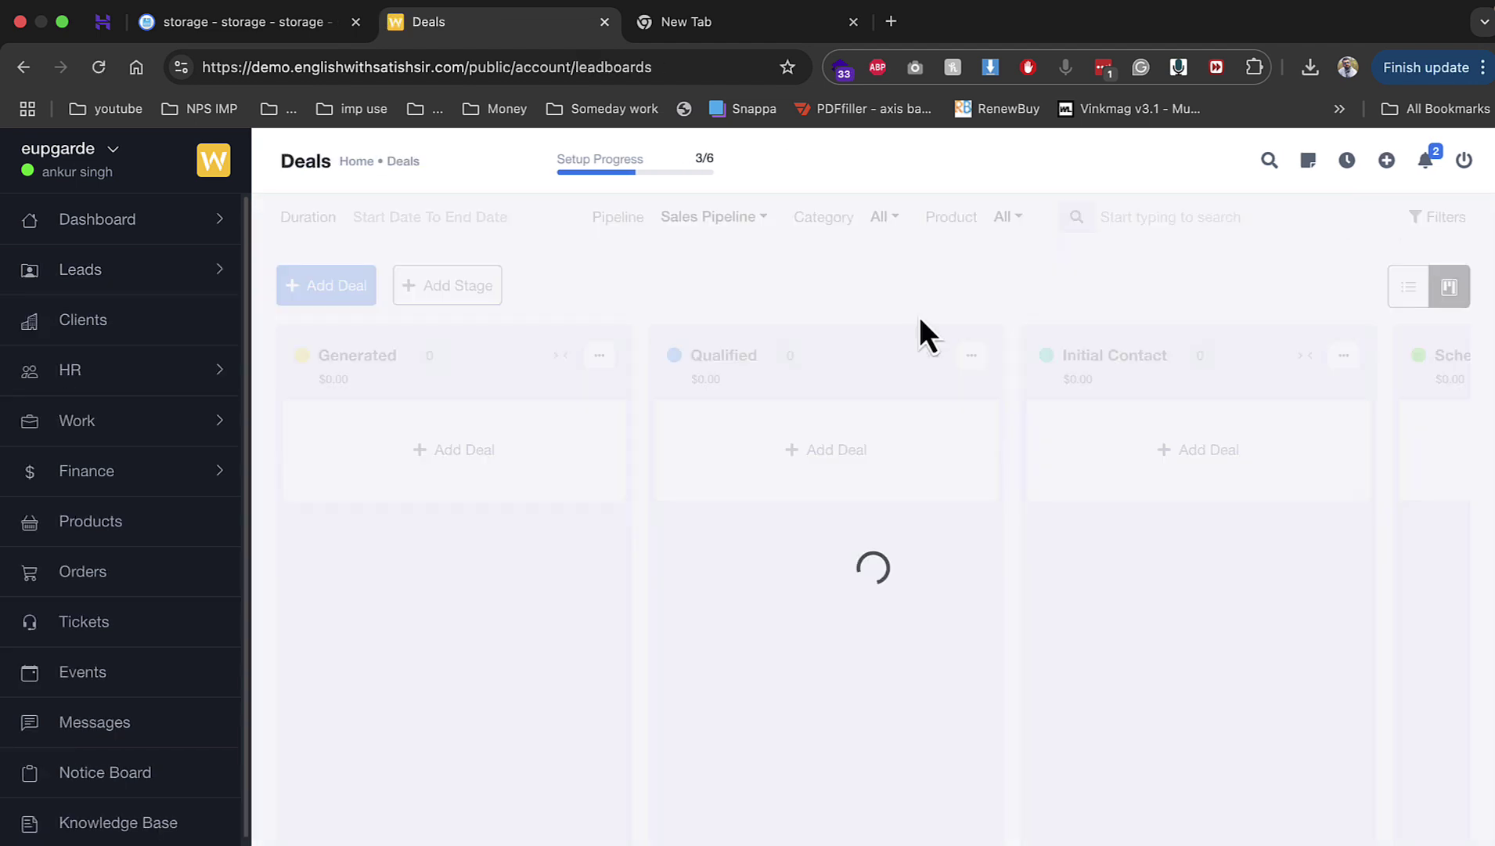
pyautogui.moveTo(532, 474); pyautogui.dragTo(945, 477)
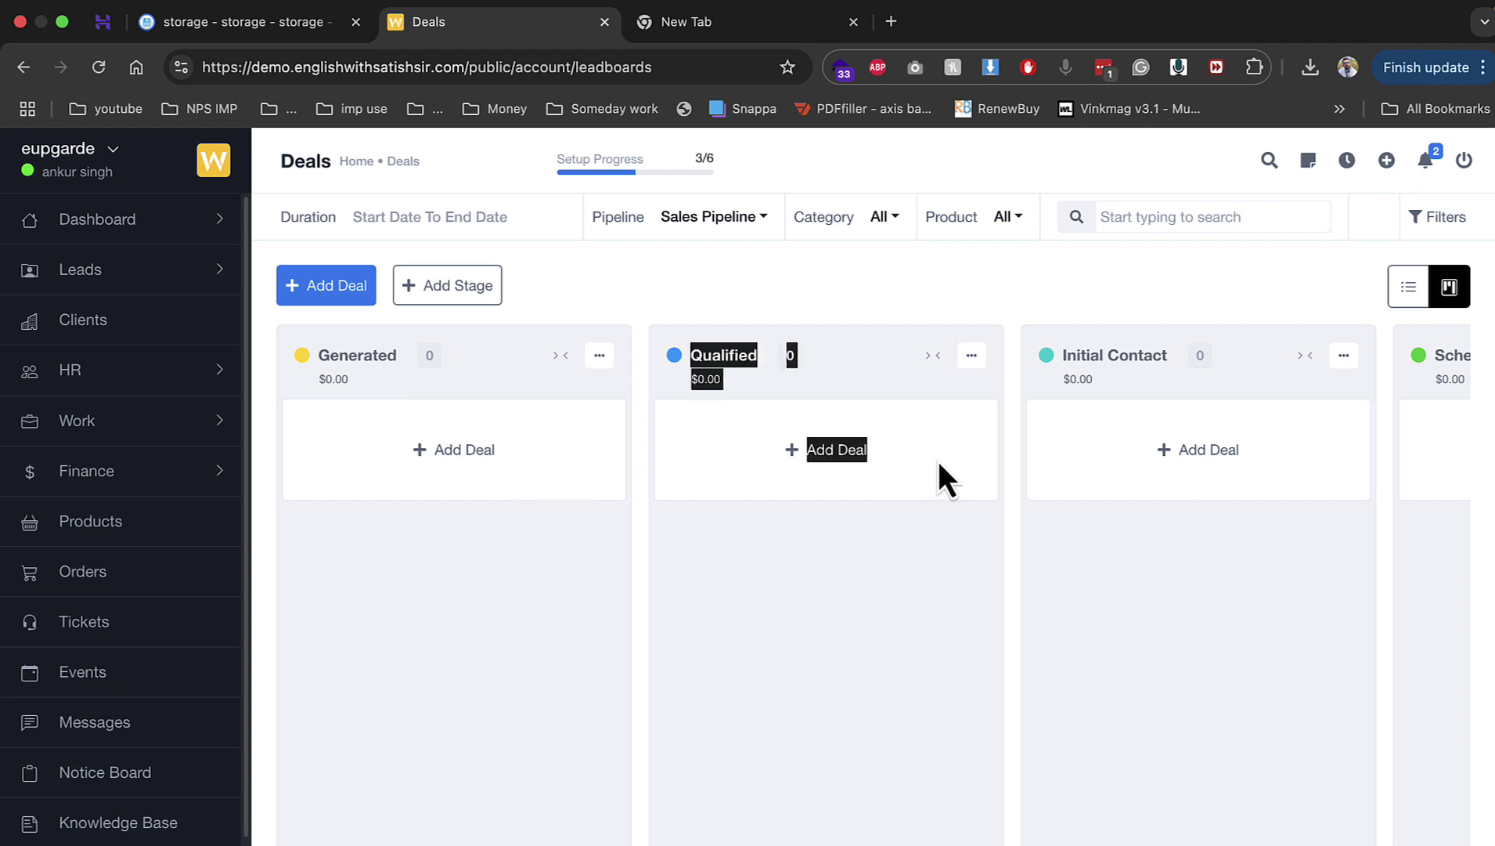
pyautogui.click(82, 271)
pyautogui.click(101, 314)
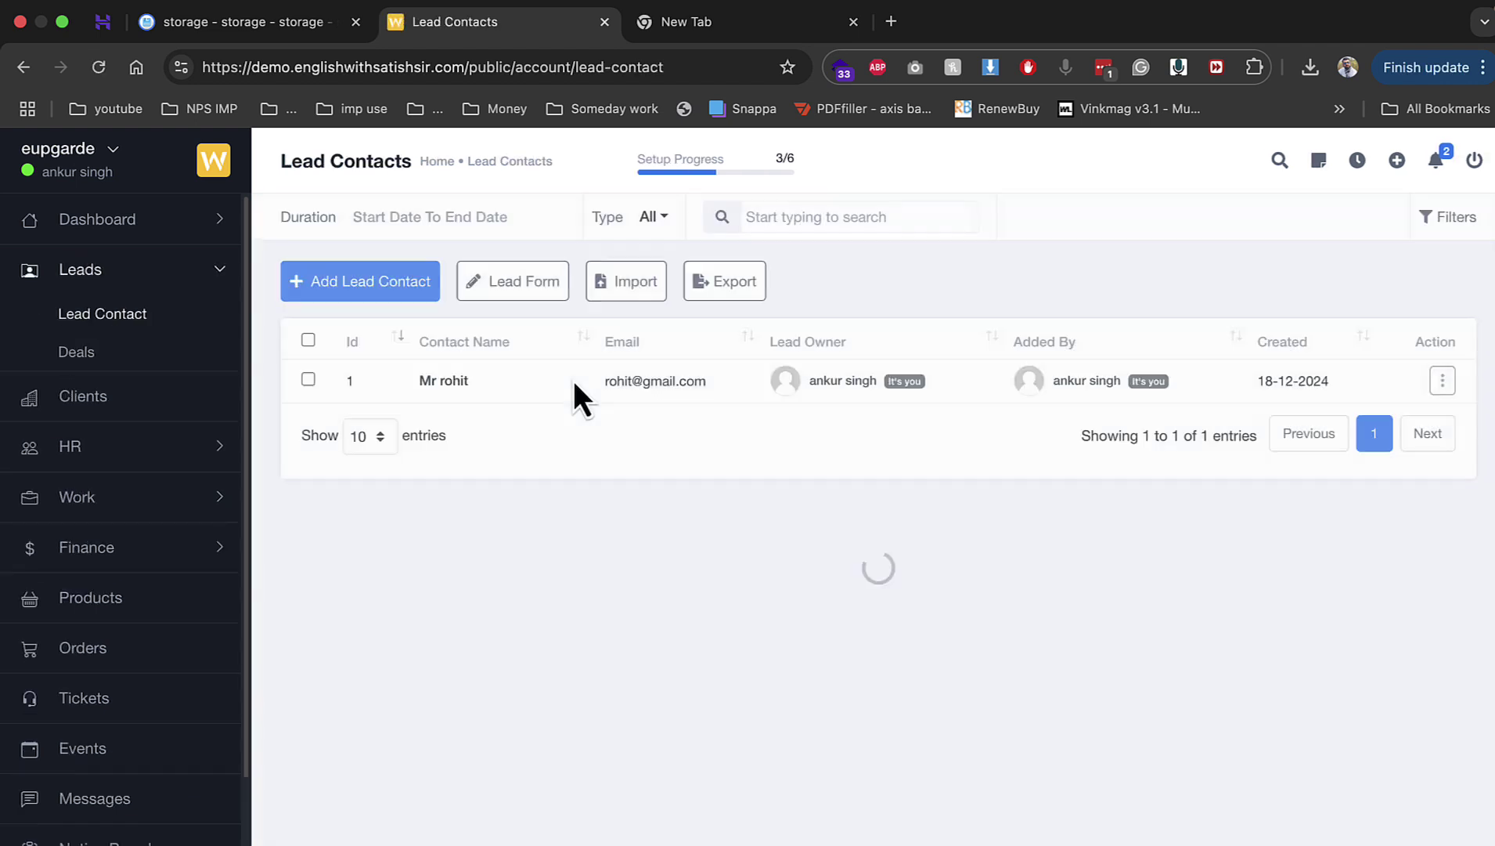
# Step: Open the new lead's profile and start a new deal from its Deals tab
pyautogui.click(1445, 385)
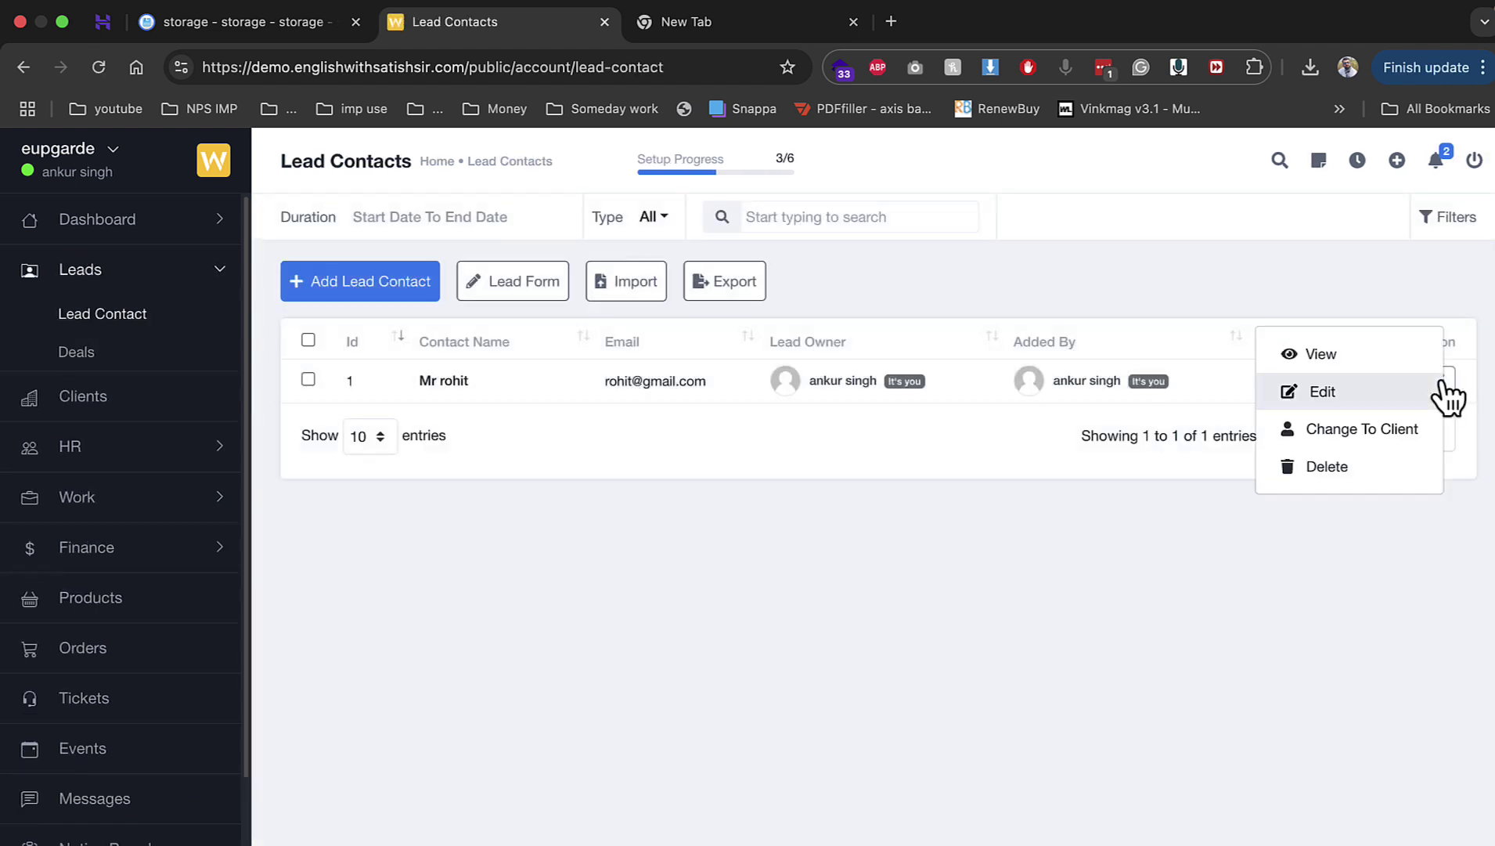
pyautogui.click(1366, 353)
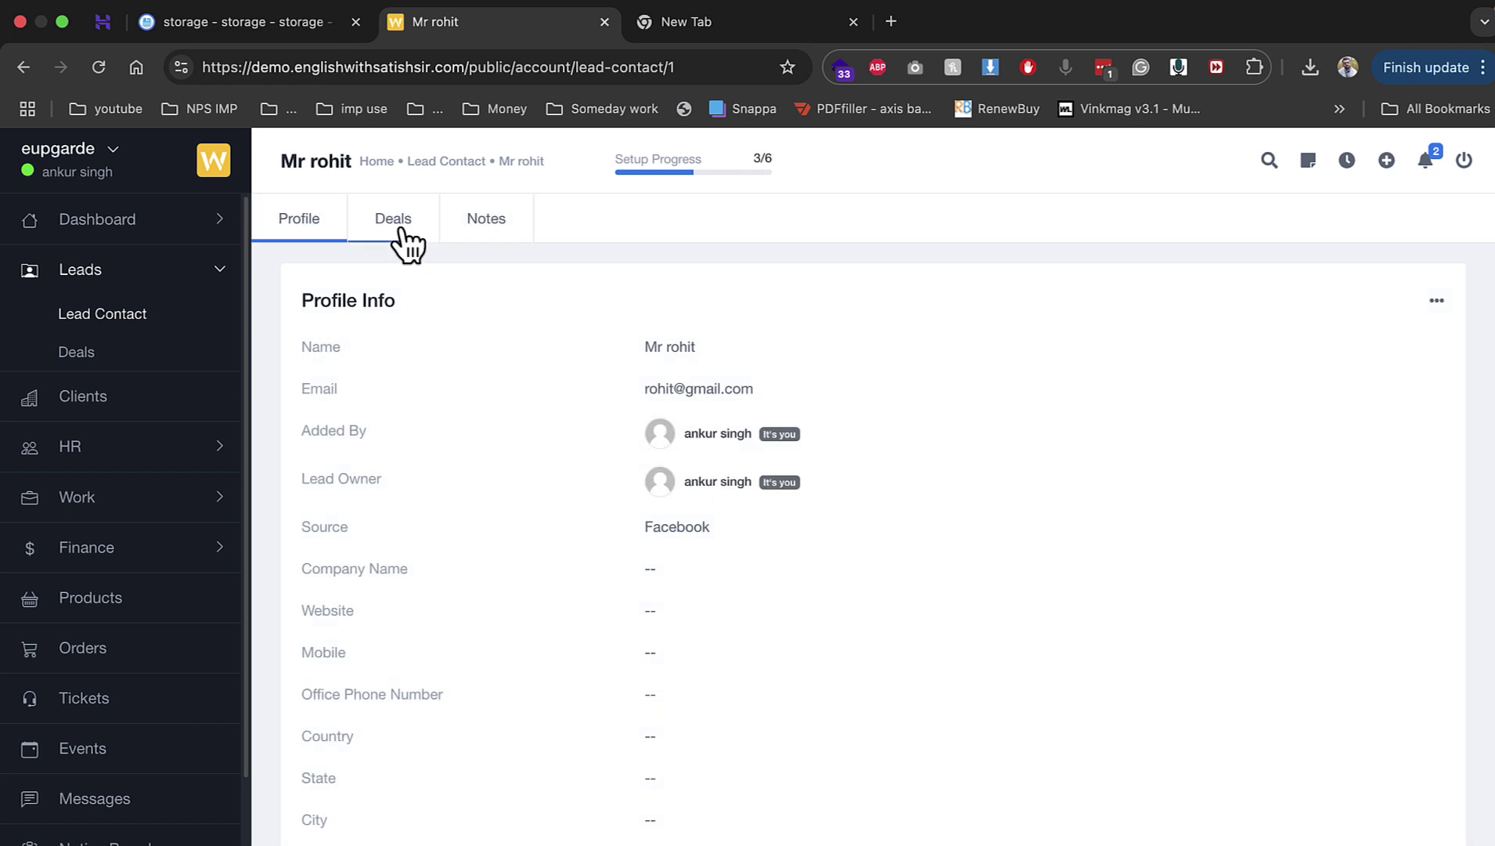
pyautogui.click(403, 231)
pyautogui.click(358, 291)
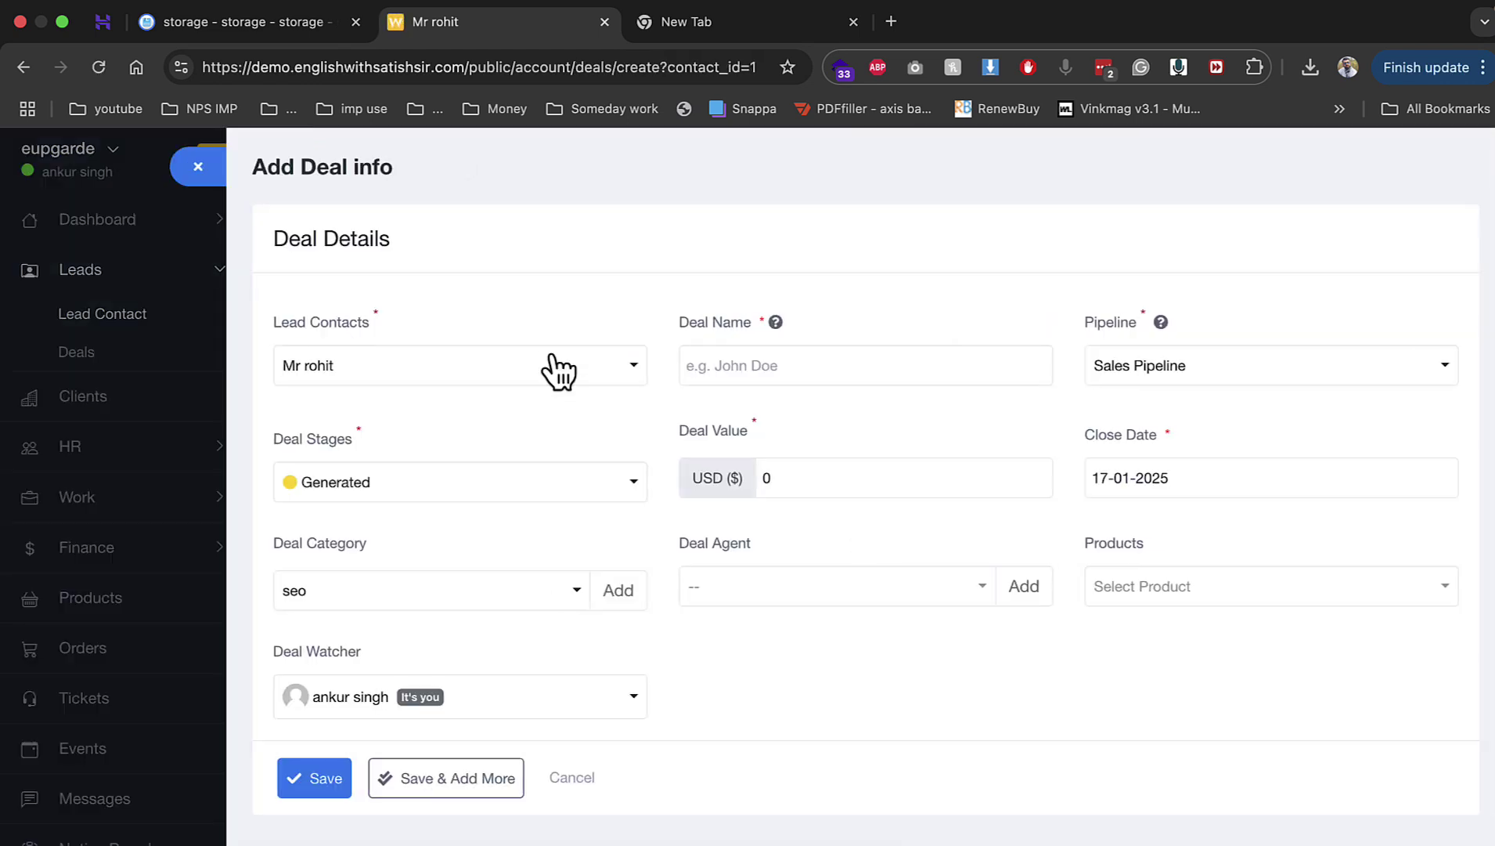
# Step: Fill the '3 months seo' deal: value 5000, close date 19-12-2024, yourself as agent, and save
pyautogui.click(775, 363)
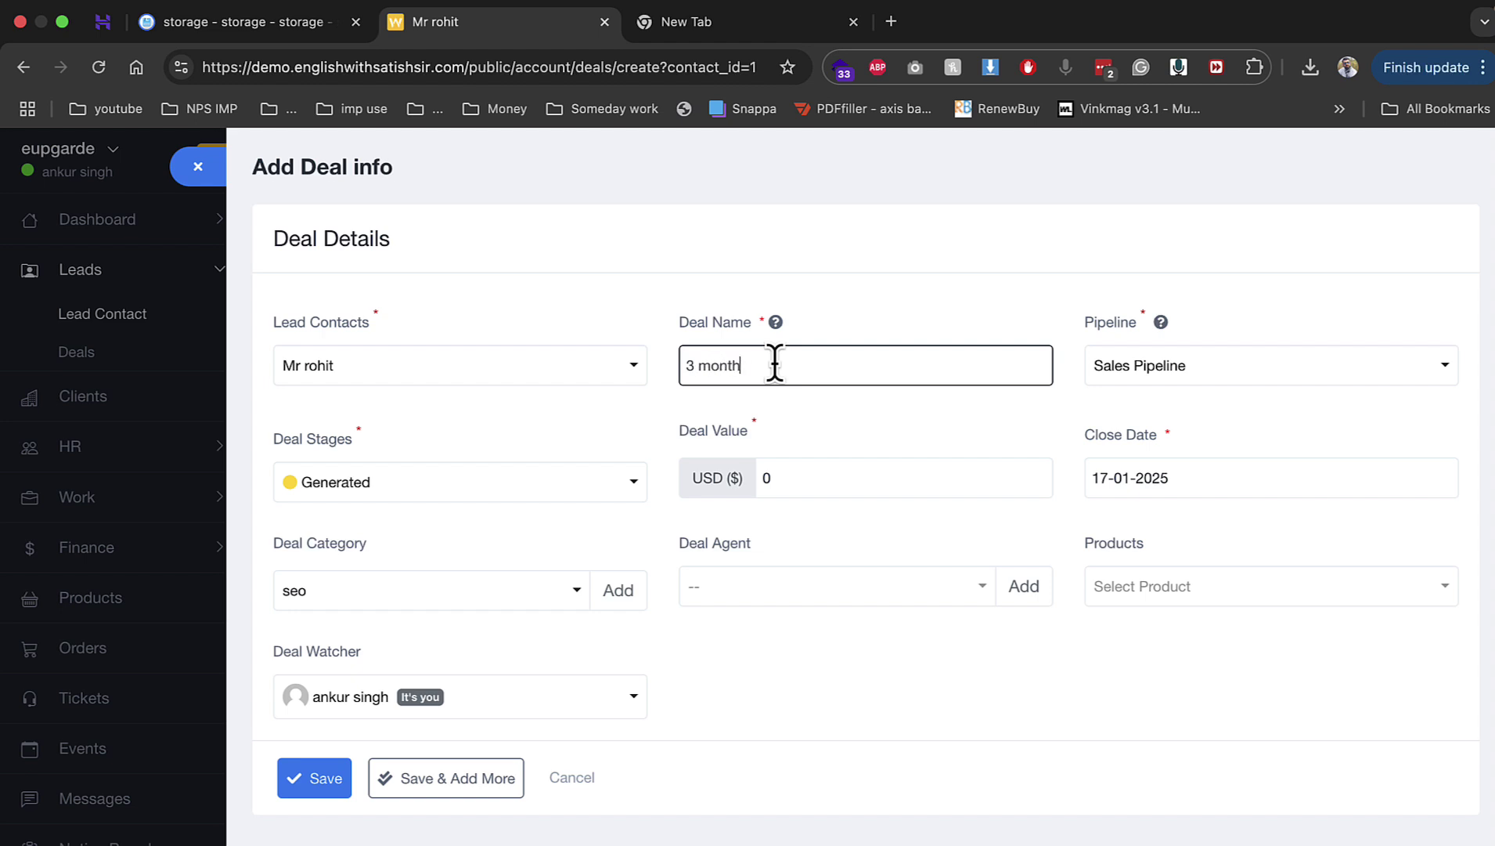
pyautogui.press('Tab')
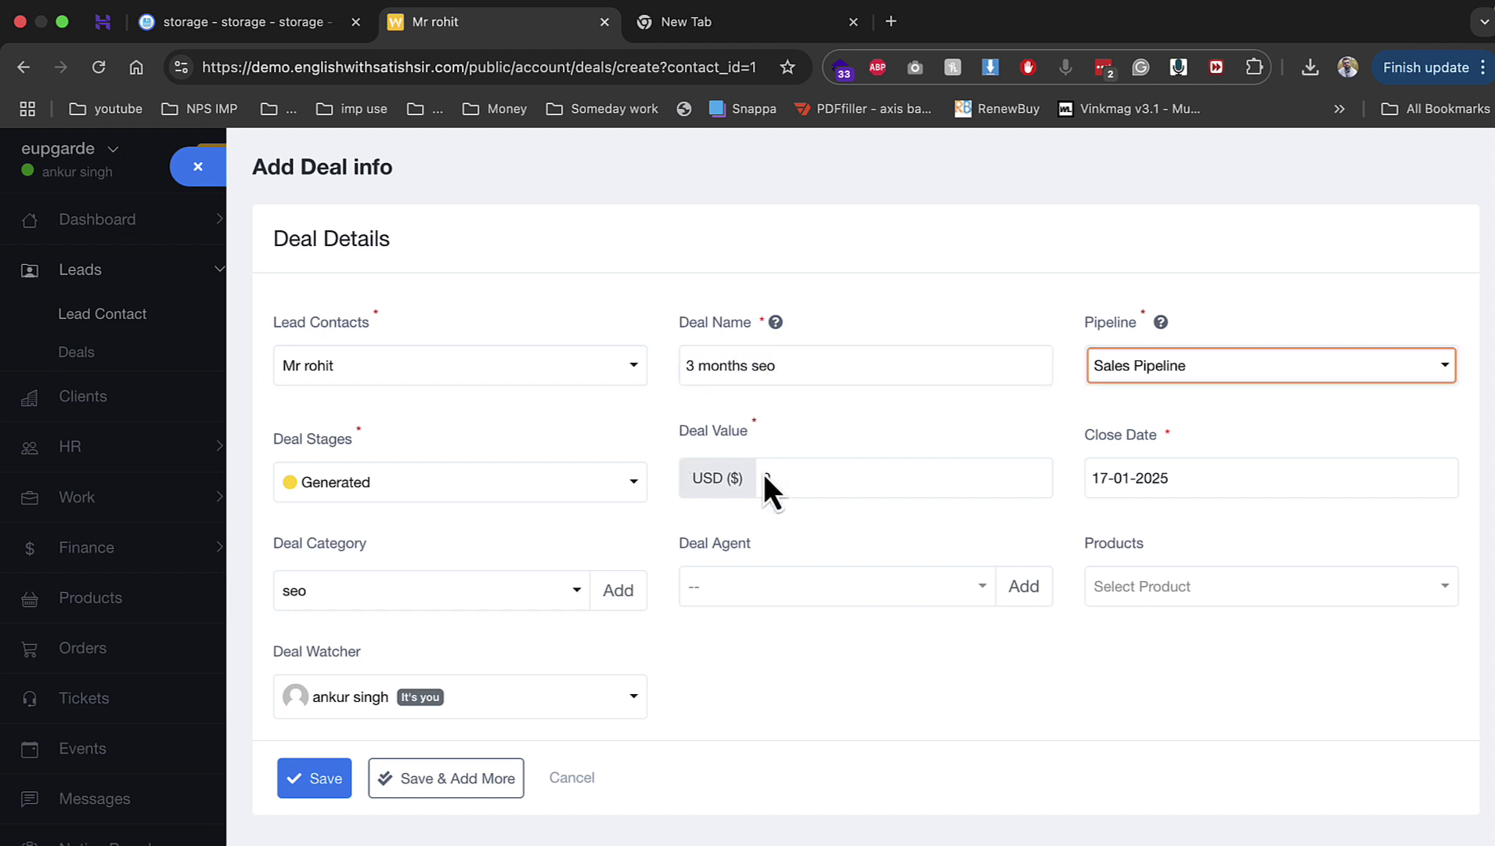
pyautogui.click(865, 479)
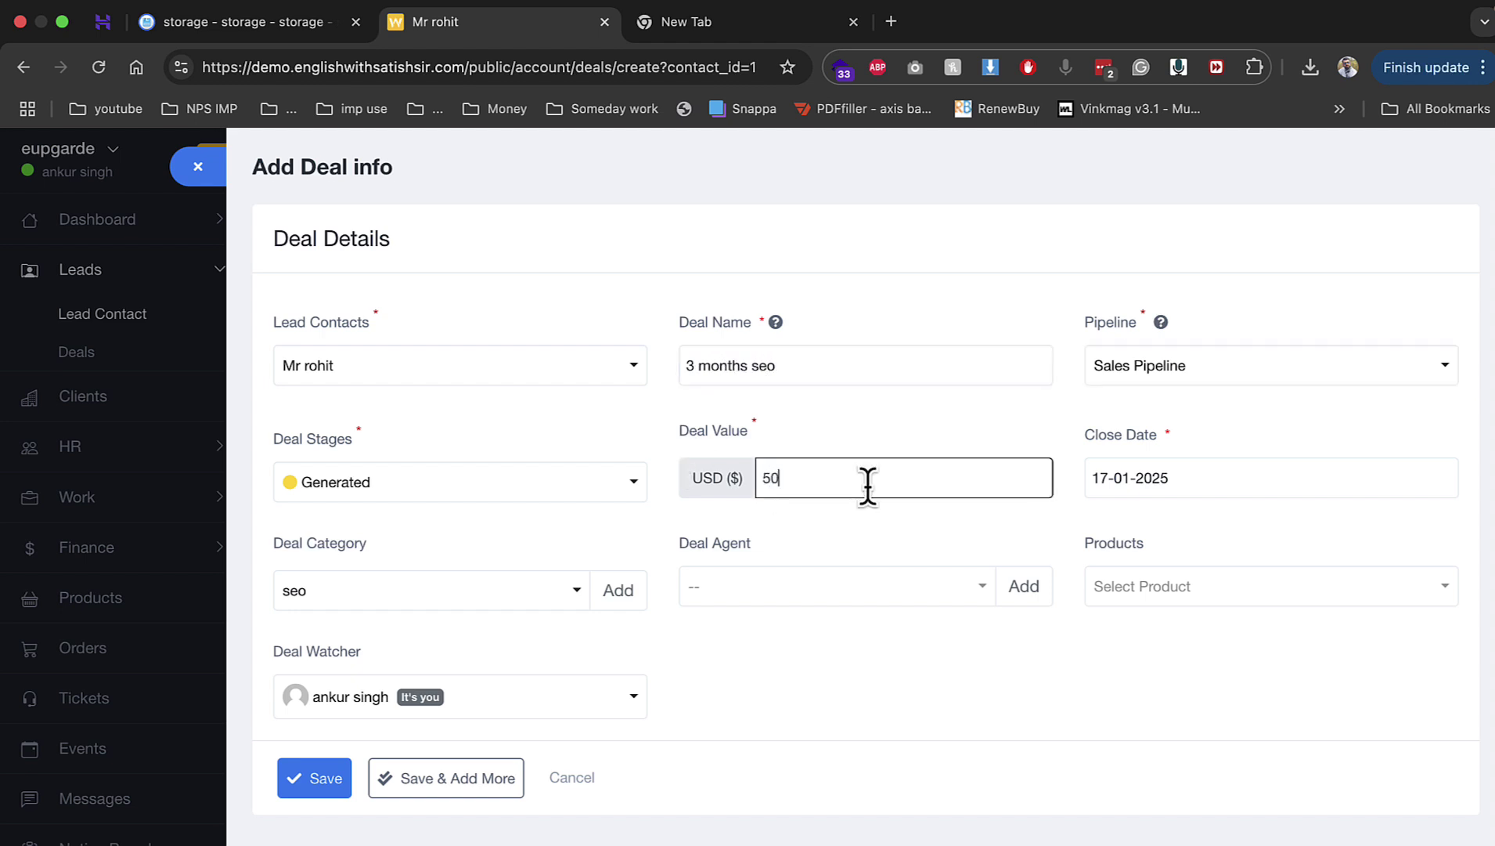
pyautogui.press('Tab')
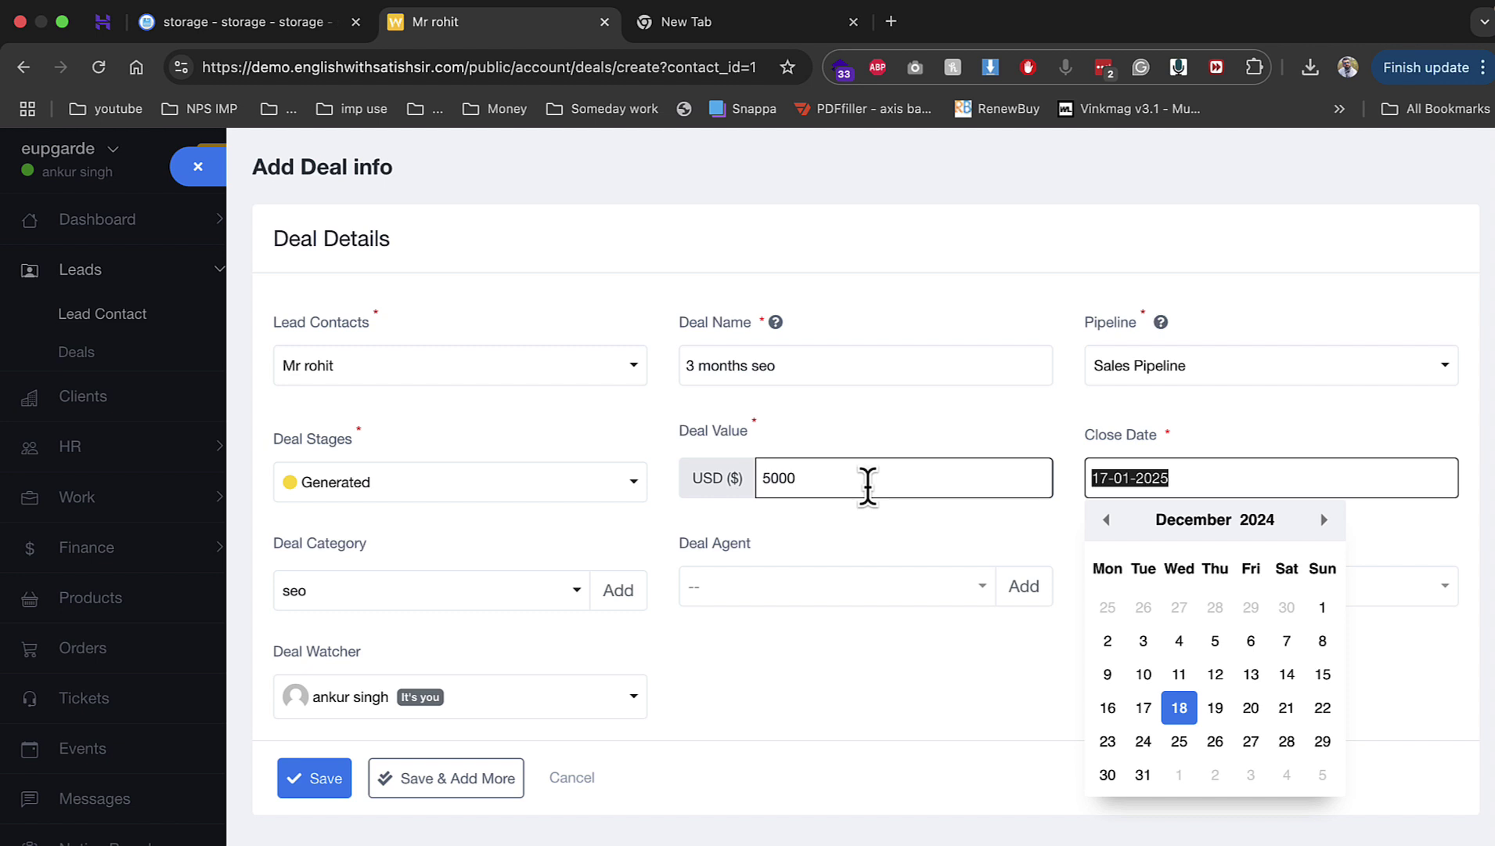
pyautogui.click(1215, 707)
pyautogui.click(897, 601)
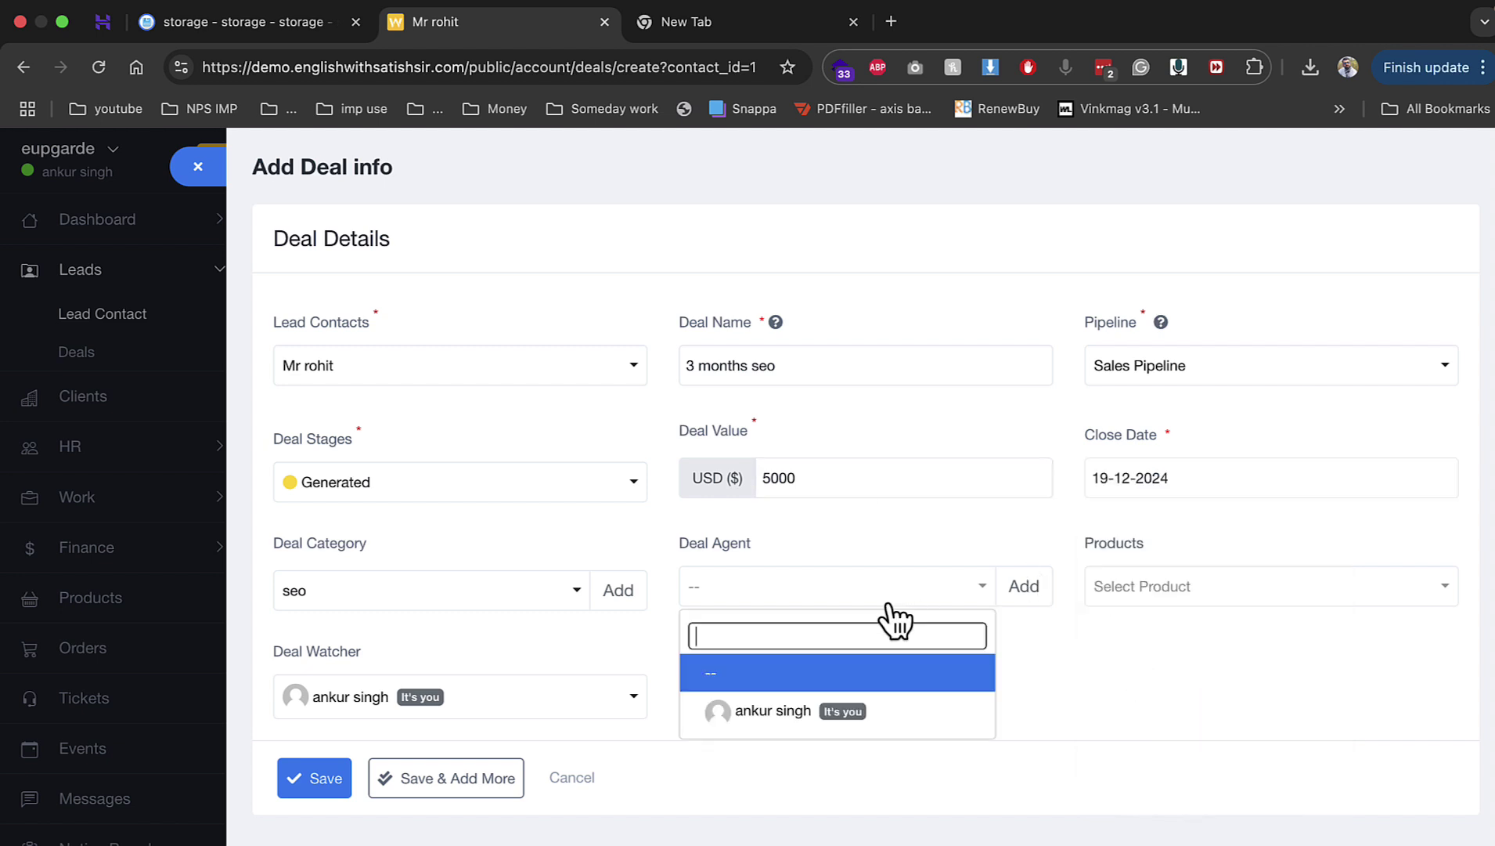
pyautogui.click(843, 710)
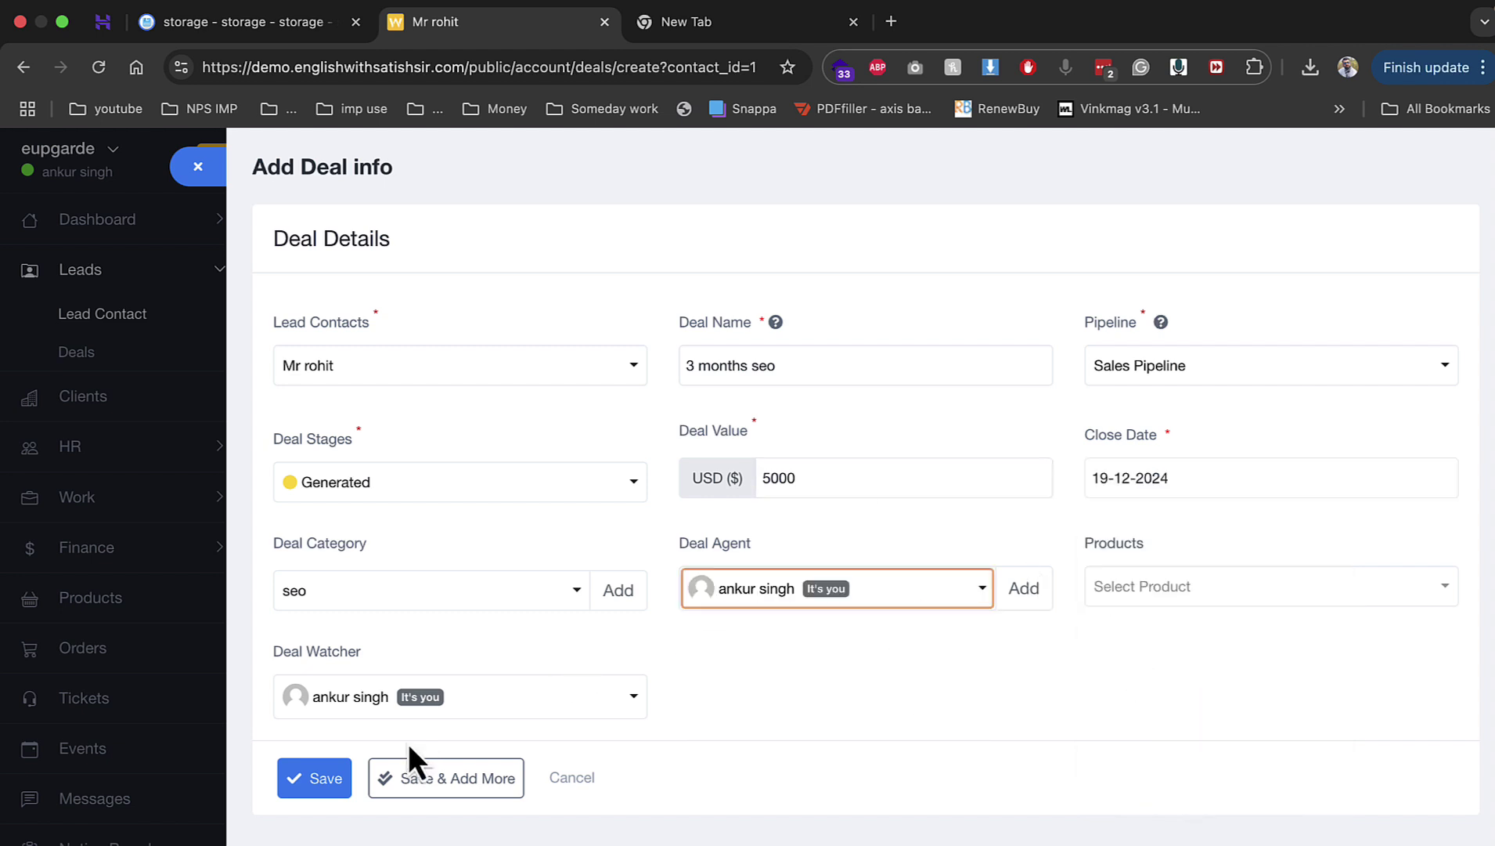
pyautogui.click(322, 778)
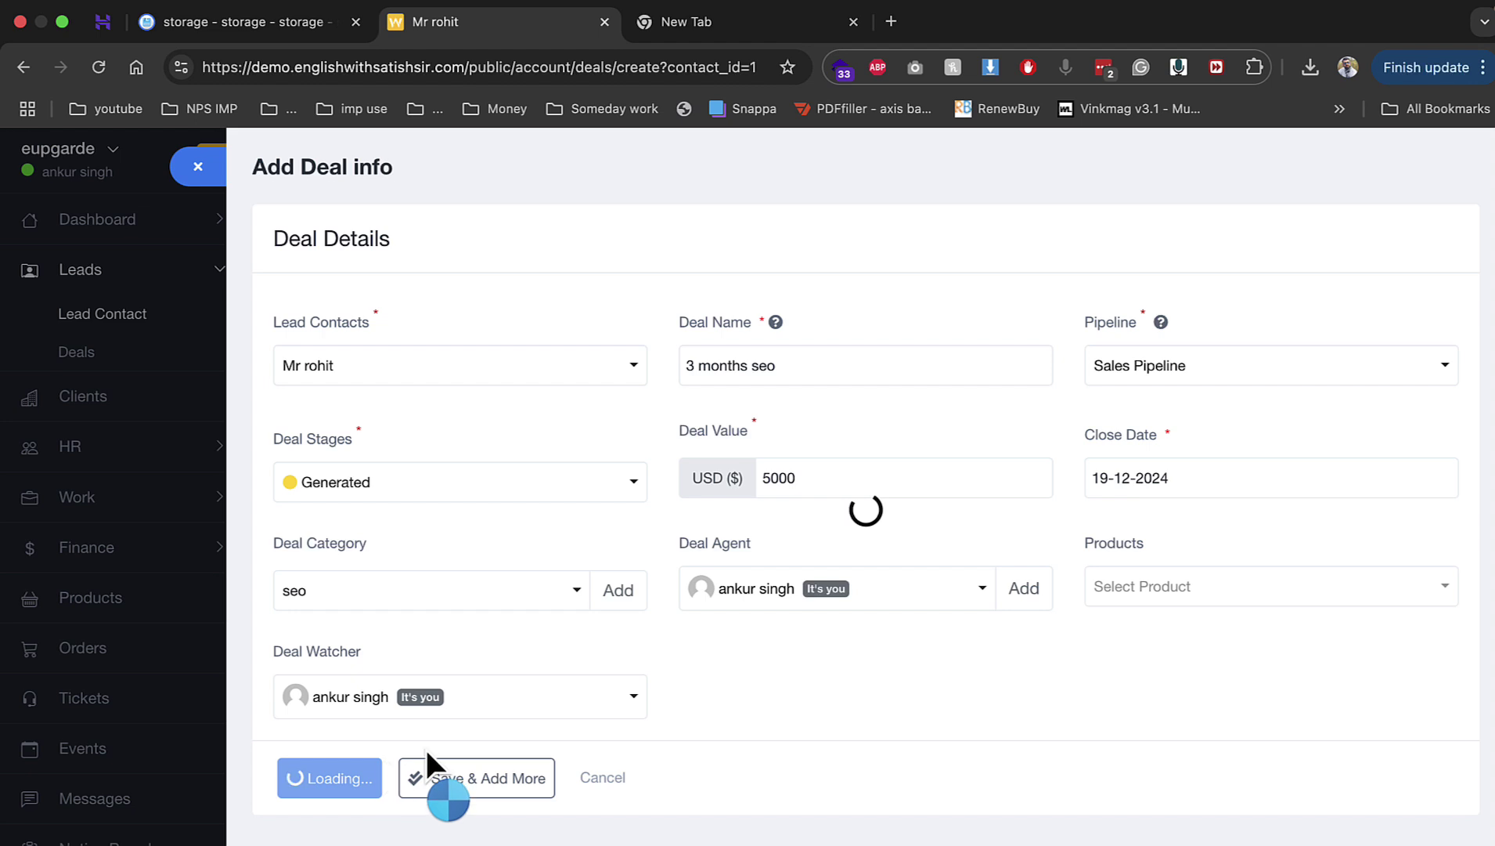
pyautogui.click(574, 787)
# Step: On the Deals Kanban board, drag the '3 months seo' card from Generated into Qualified
pyautogui.click(160, 386)
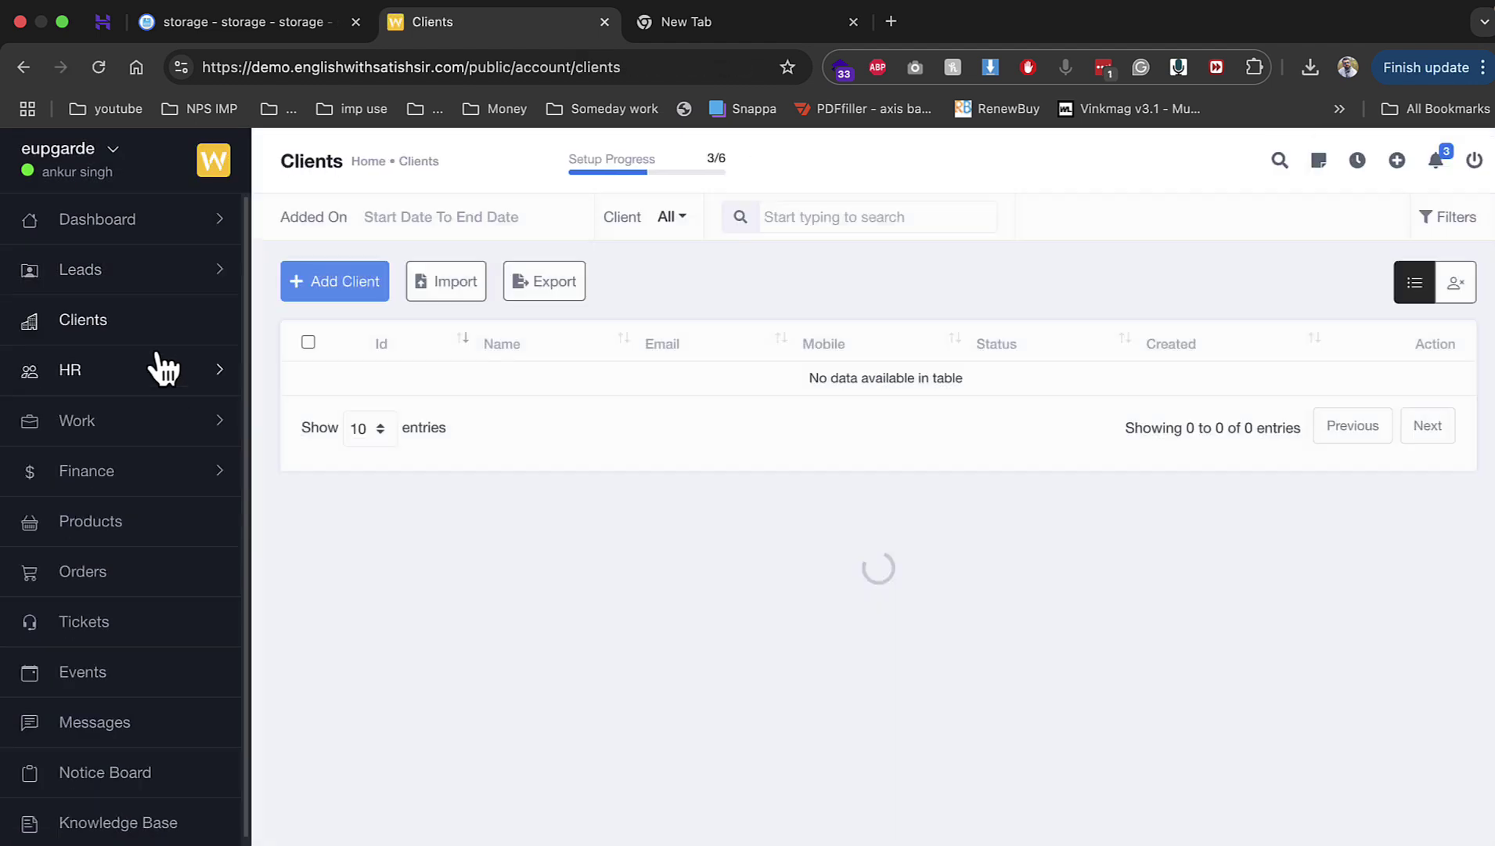
pyautogui.click(145, 274)
pyautogui.click(126, 354)
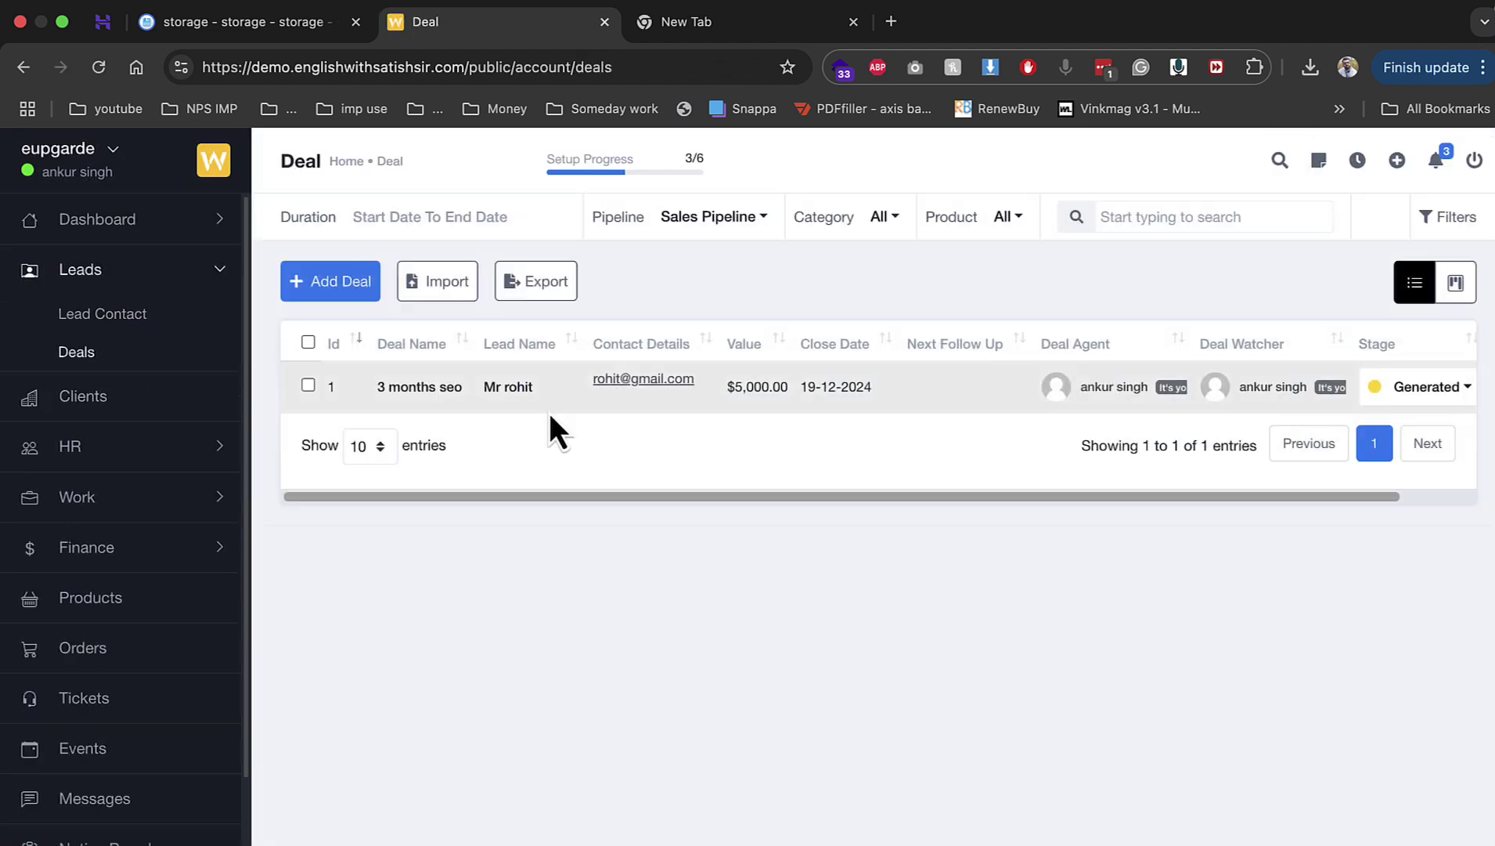
pyautogui.click(1454, 283)
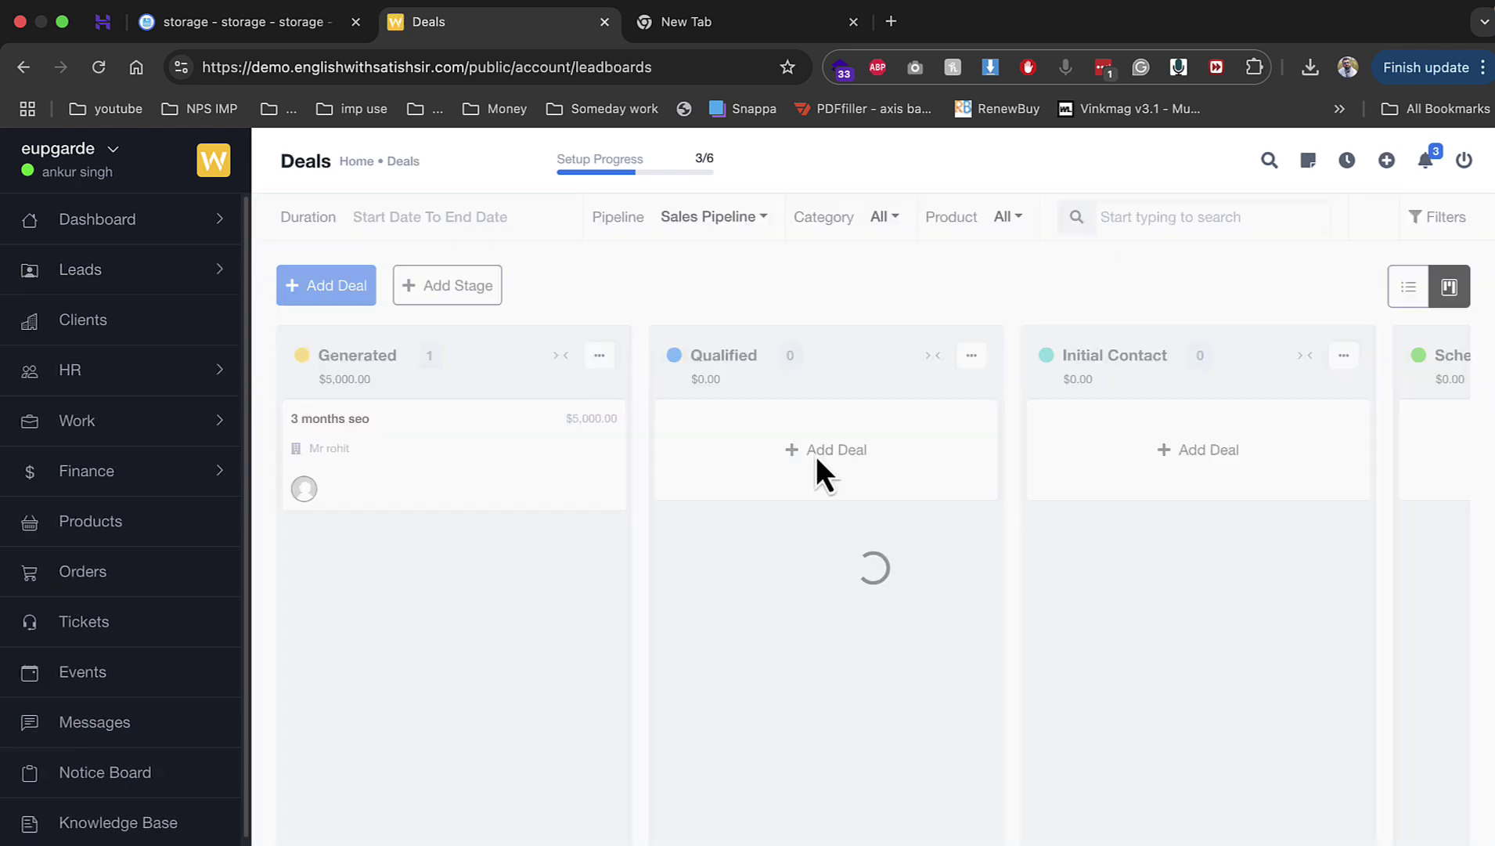
pyautogui.moveTo(464, 466); pyautogui.dragTo(822, 458)
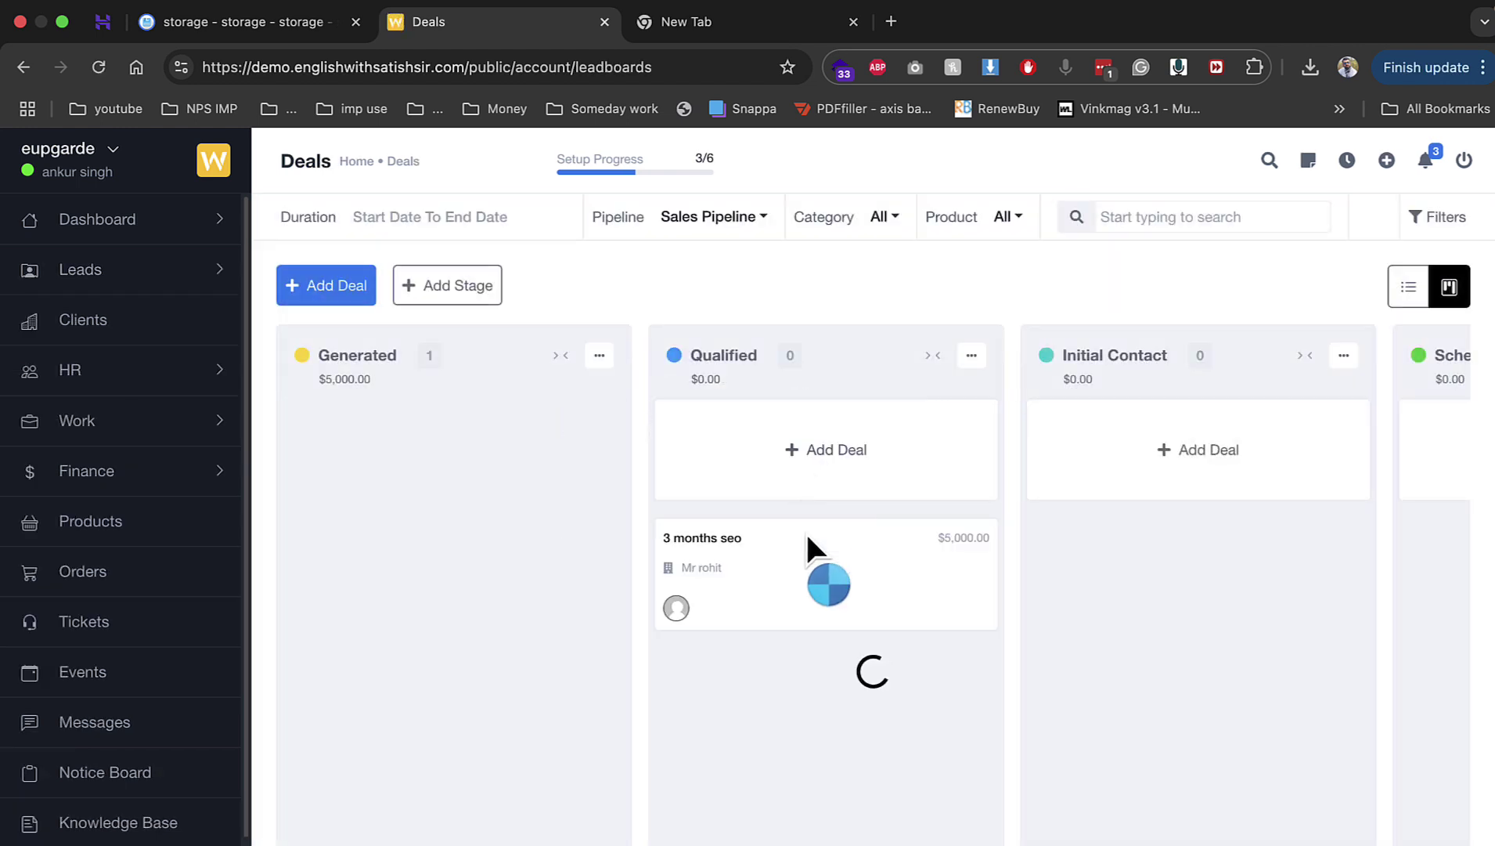
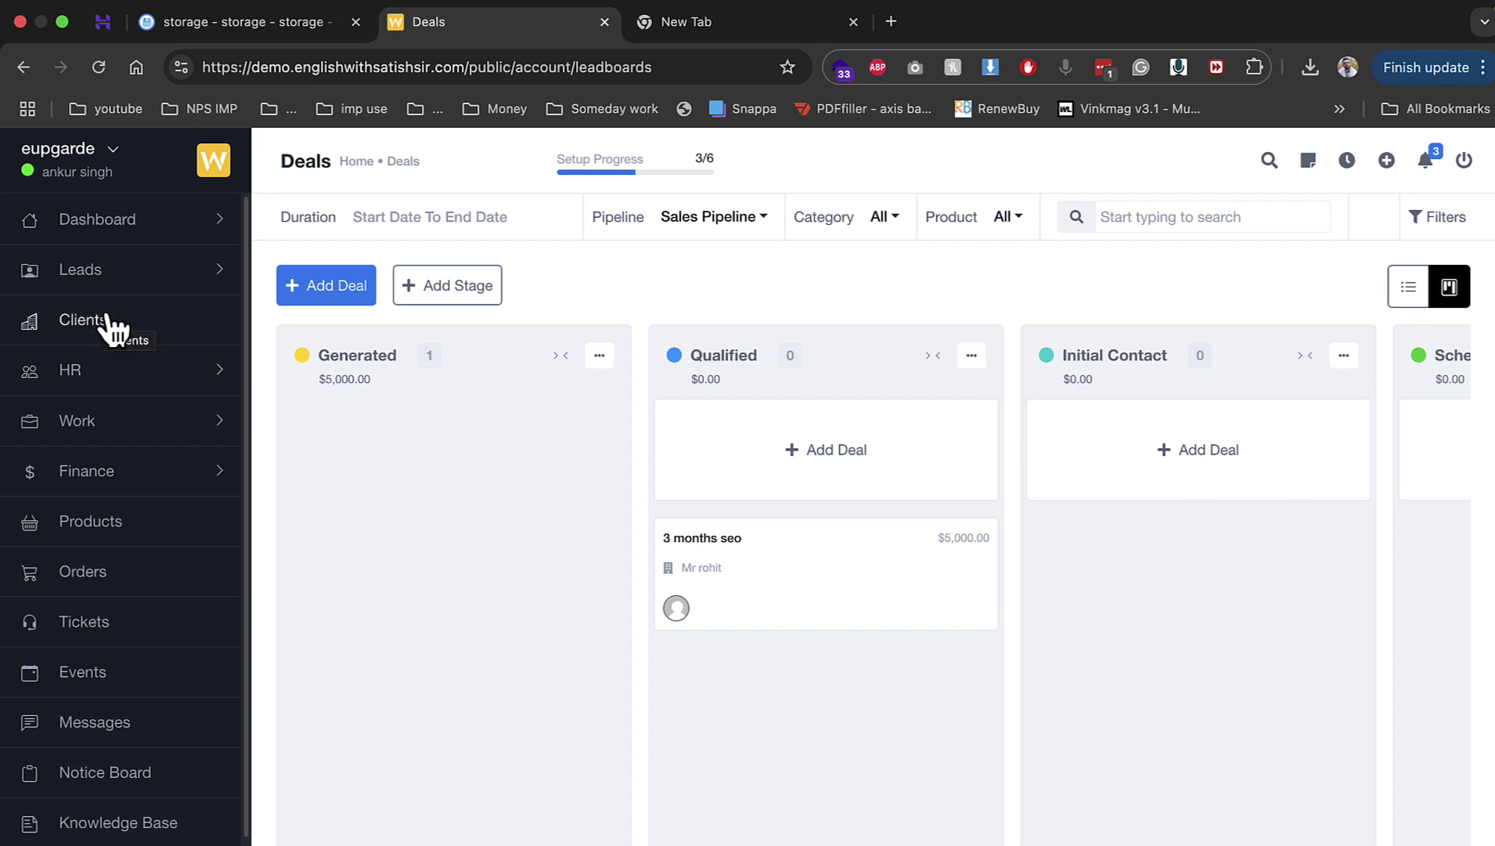
# Step: From Leads > Lead Contact, choose Change To Client for the lead contact
pyautogui.click(110, 272)
pyautogui.click(97, 315)
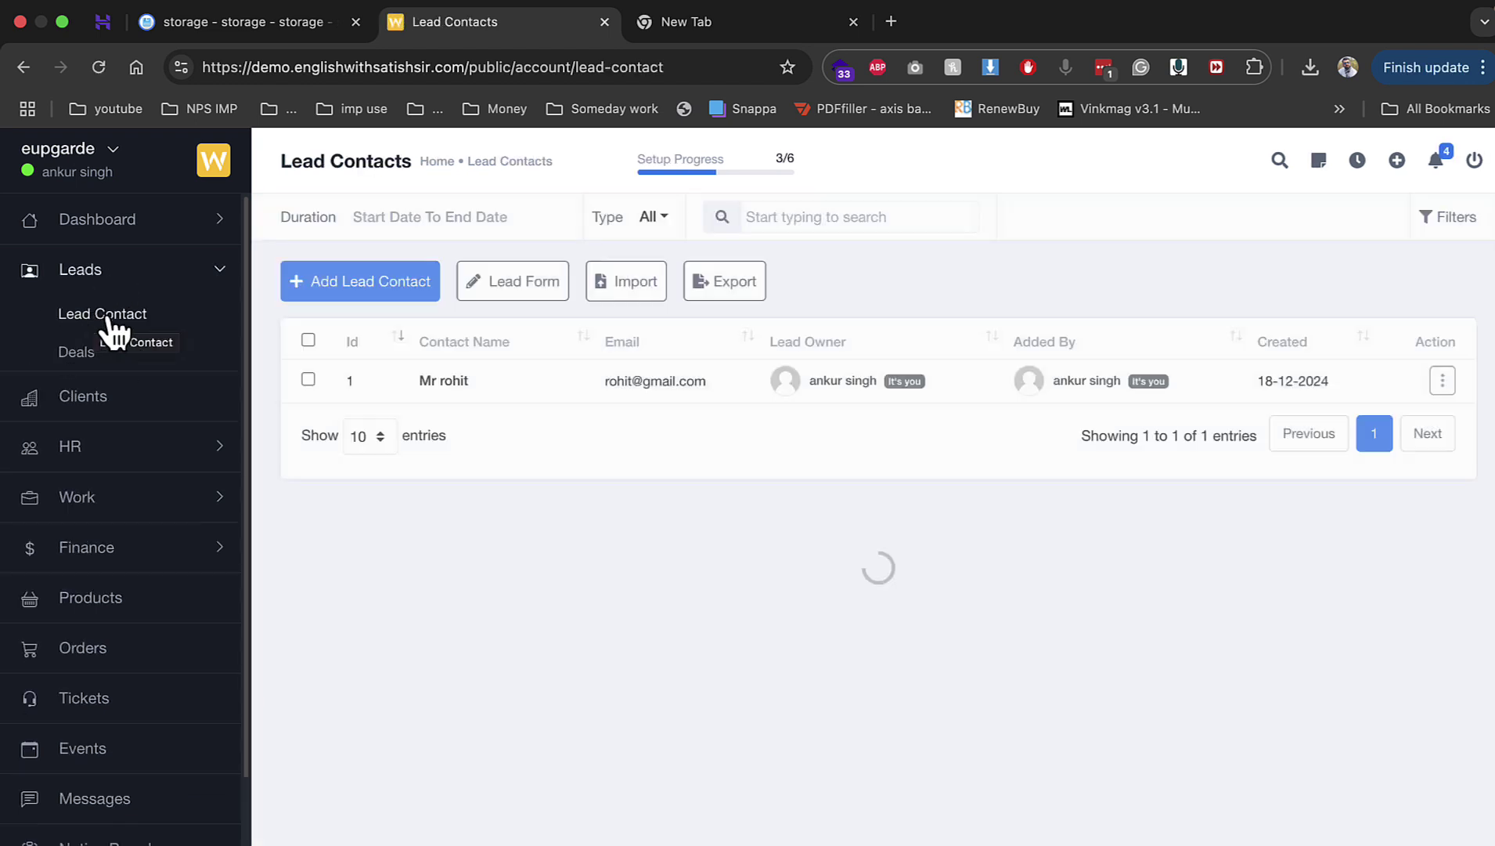
pyautogui.click(1442, 381)
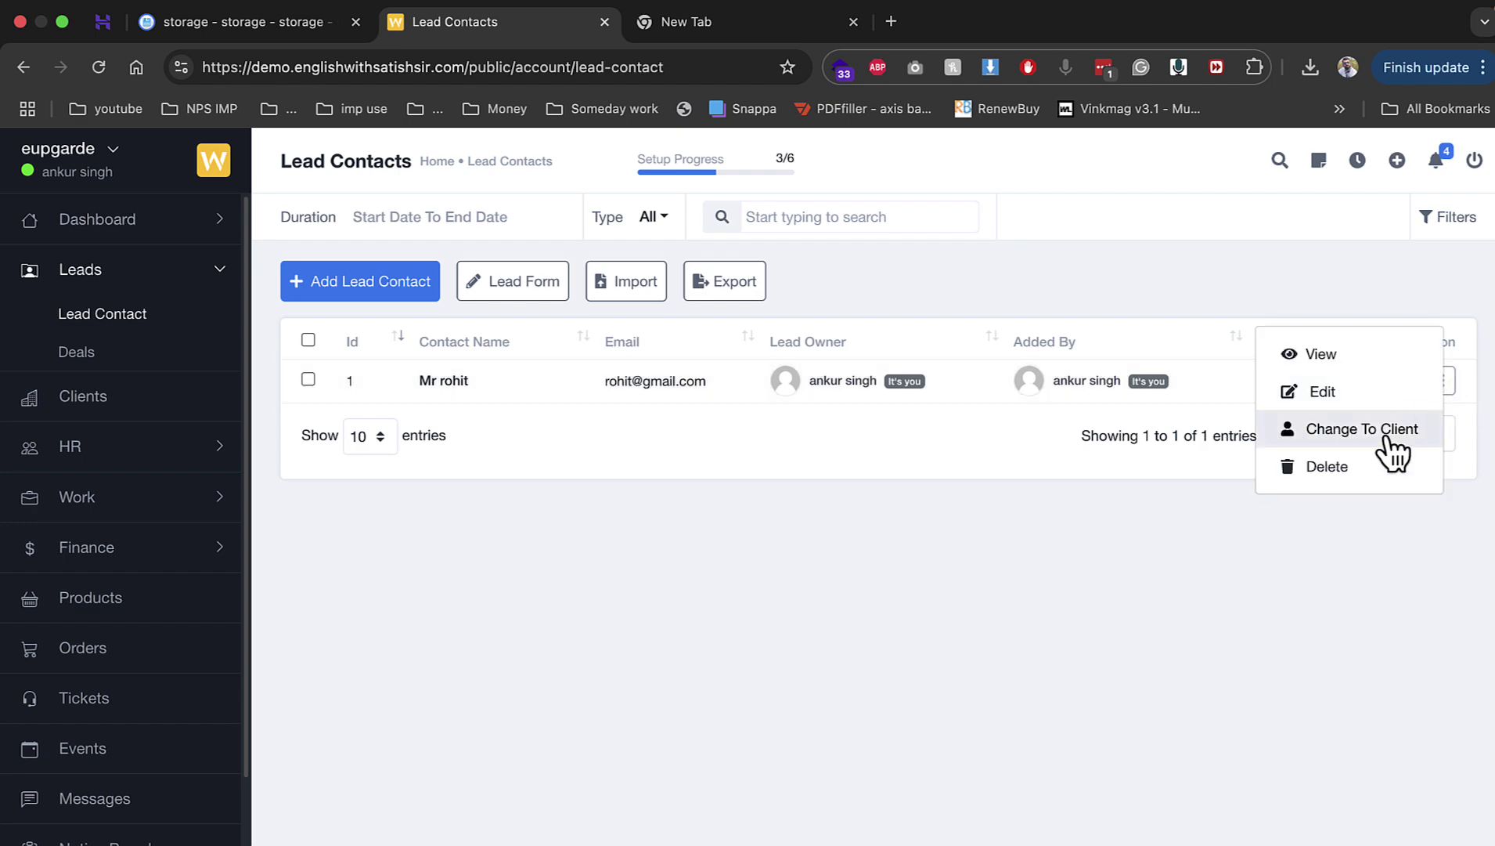
pyautogui.click(1388, 429)
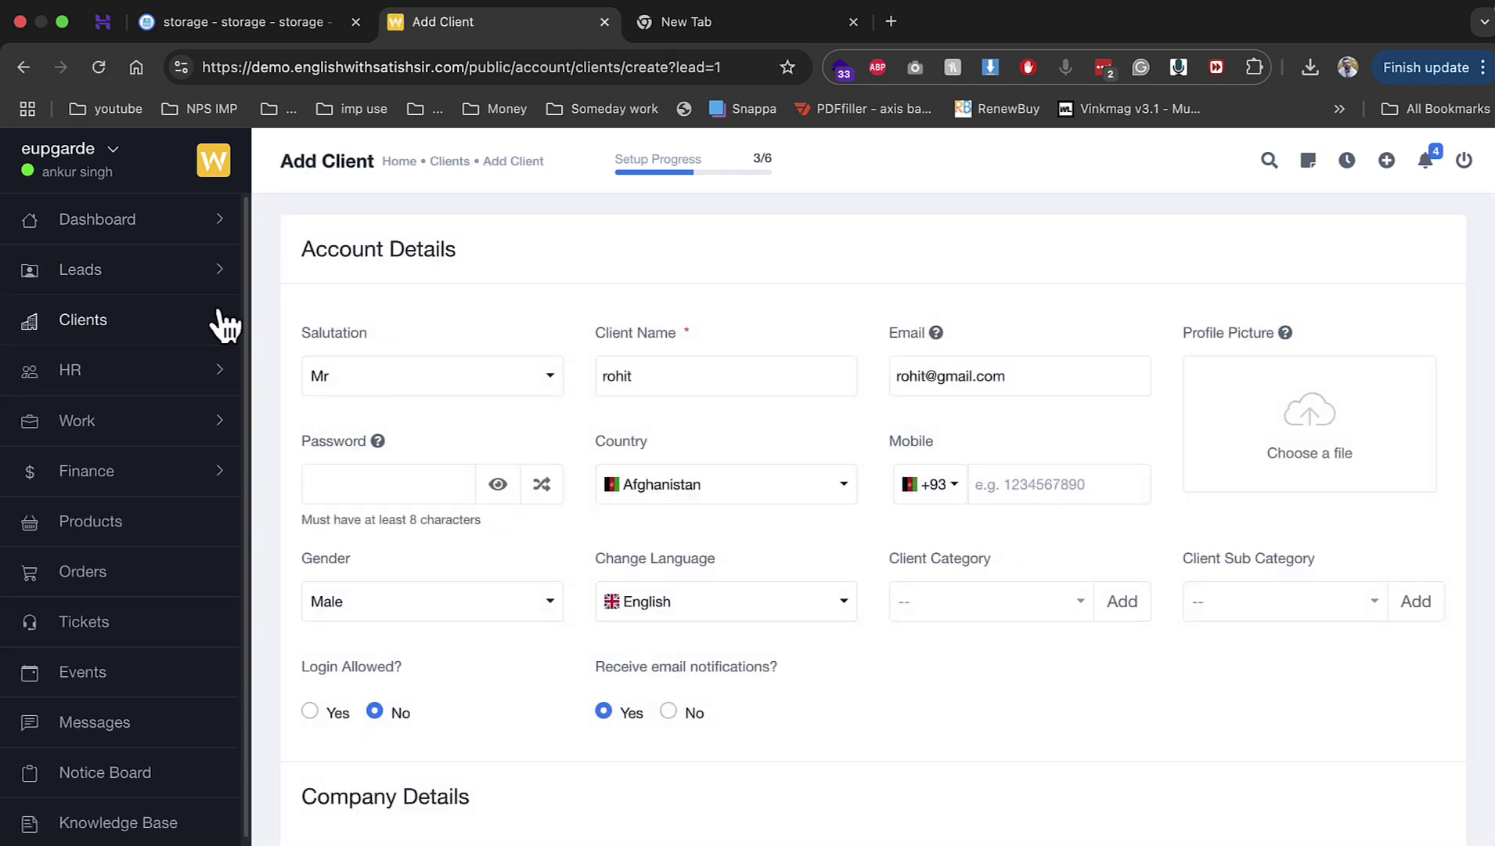
# Step: Enter a password for the new client and save the Add Client form
pyautogui.scroll(-5, 728, 555)
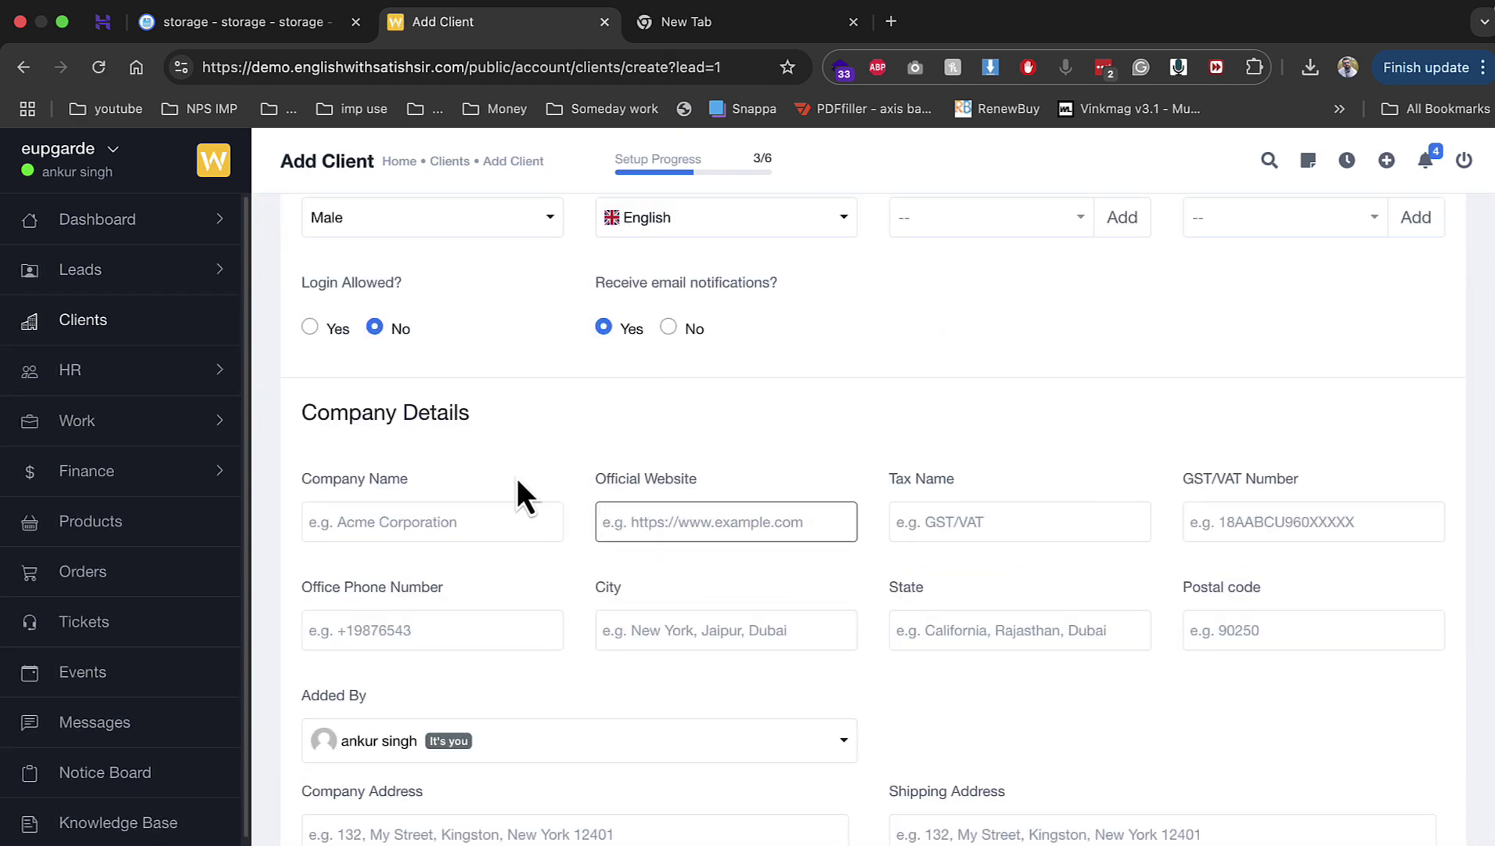
pyautogui.scroll(5, 517, 482)
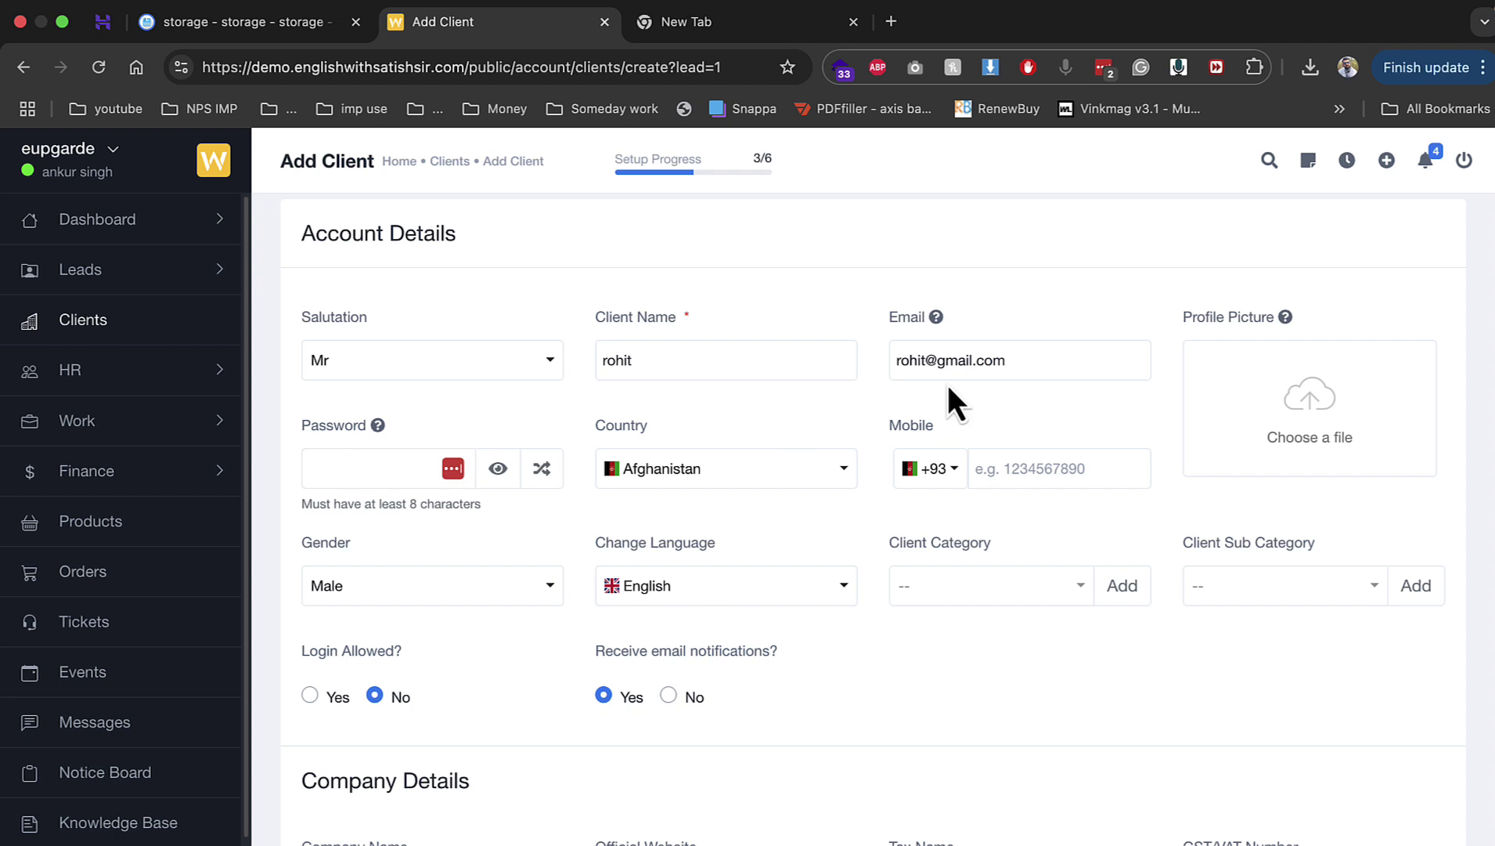
pyautogui.click(345, 469)
pyautogui.write('12')
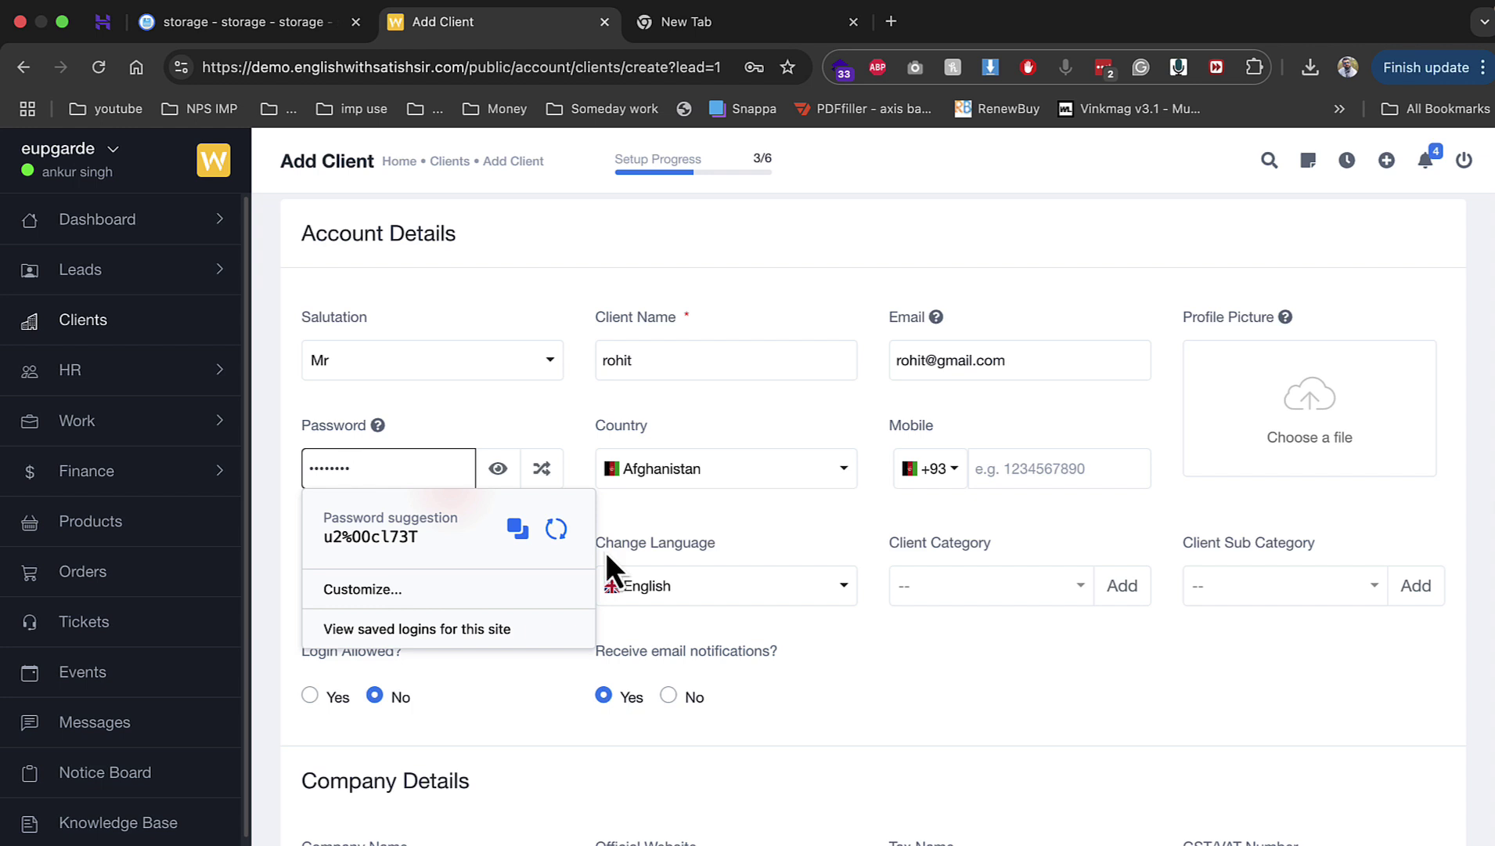
pyautogui.scroll(-1, 861, 558)
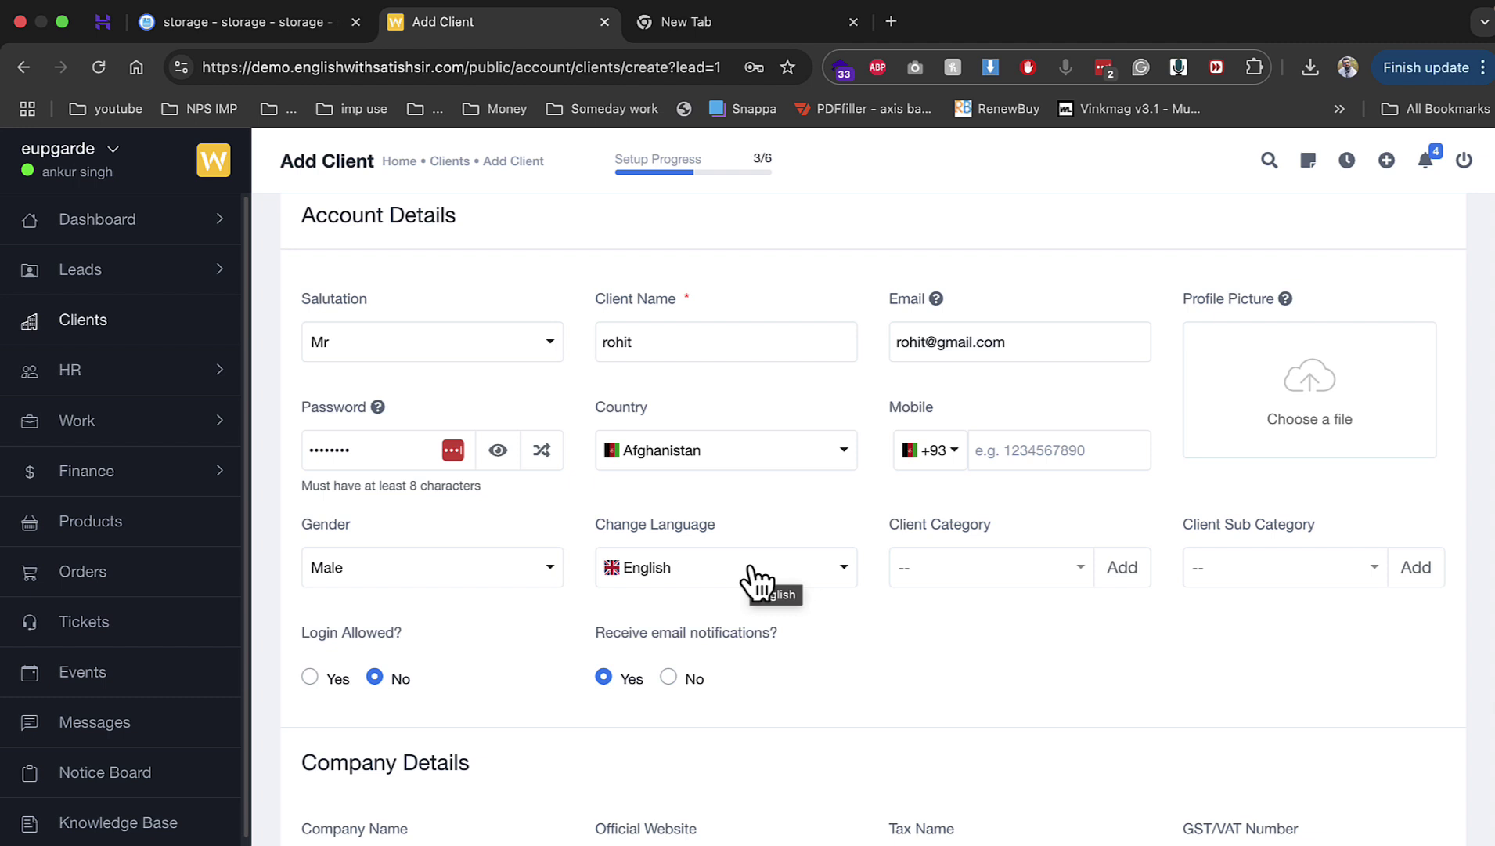
pyautogui.scroll(-6, 756, 579)
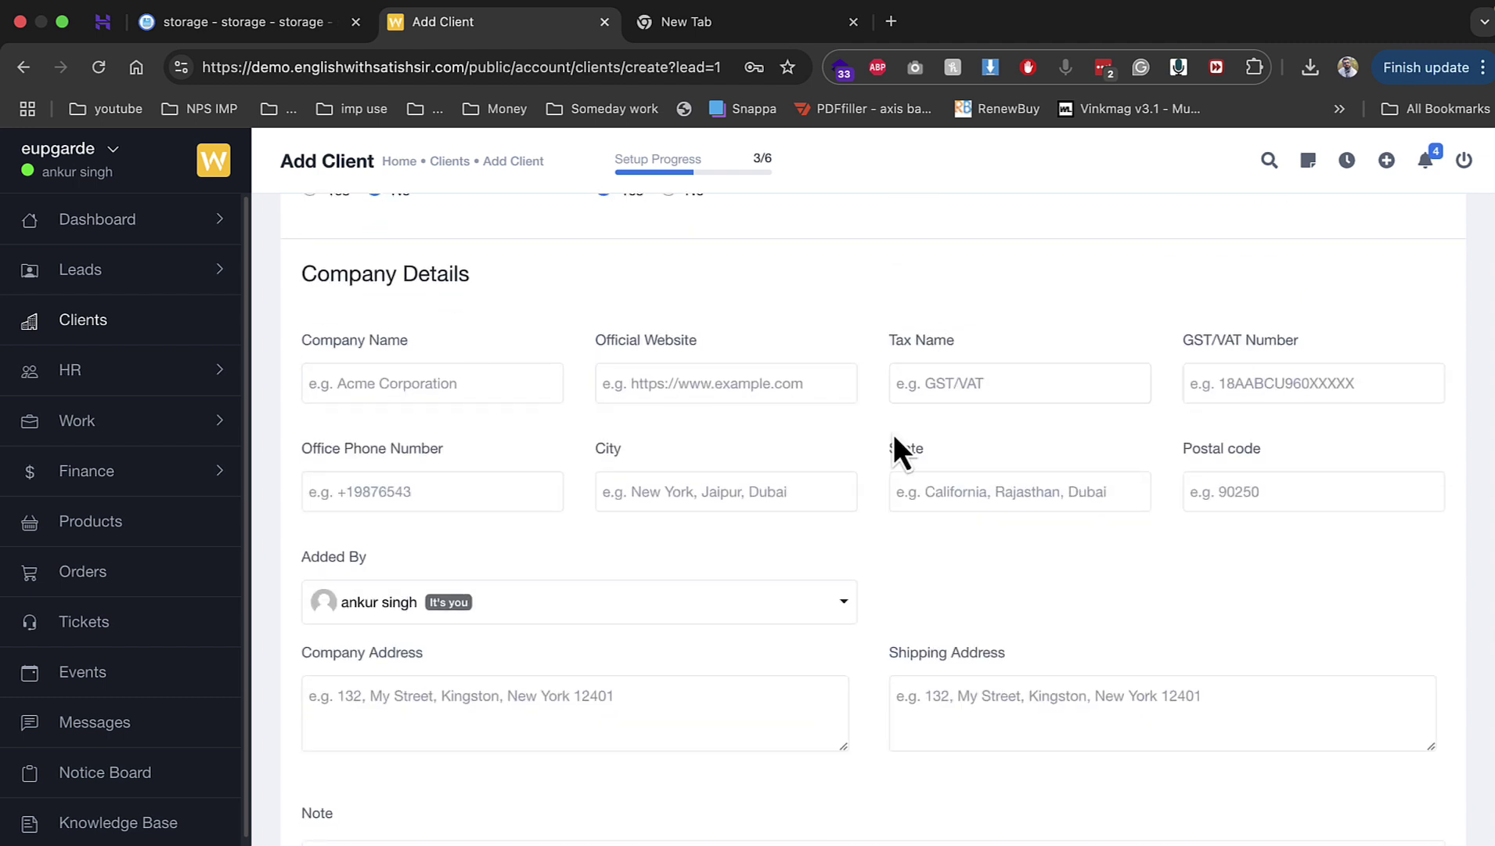
pyautogui.scroll(-4, 902, 464)
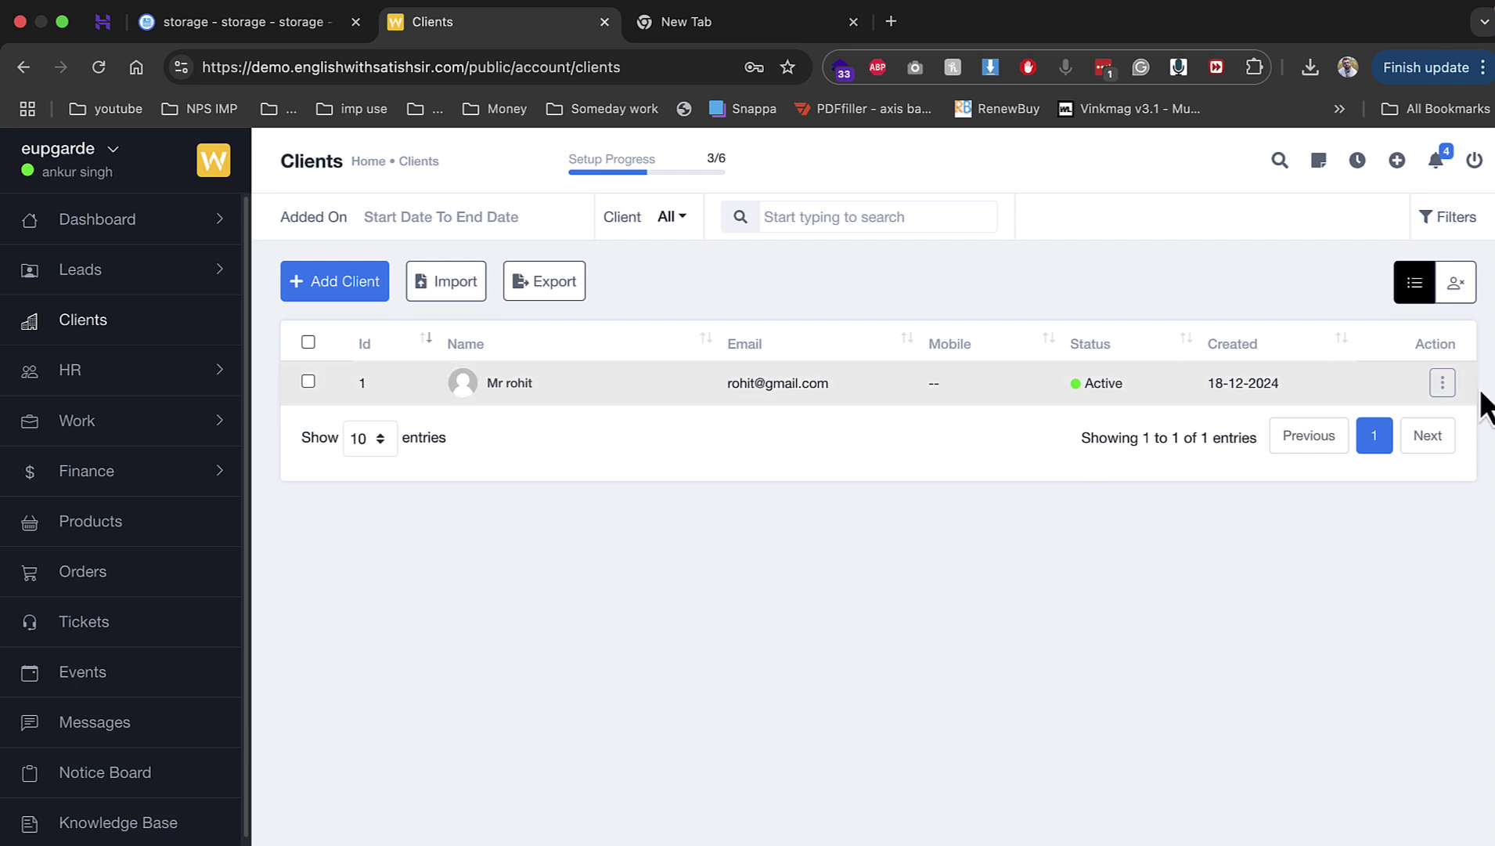
# Step: Open the client's profile and start a new invoice from its Invoices tab
pyautogui.click(1443, 383)
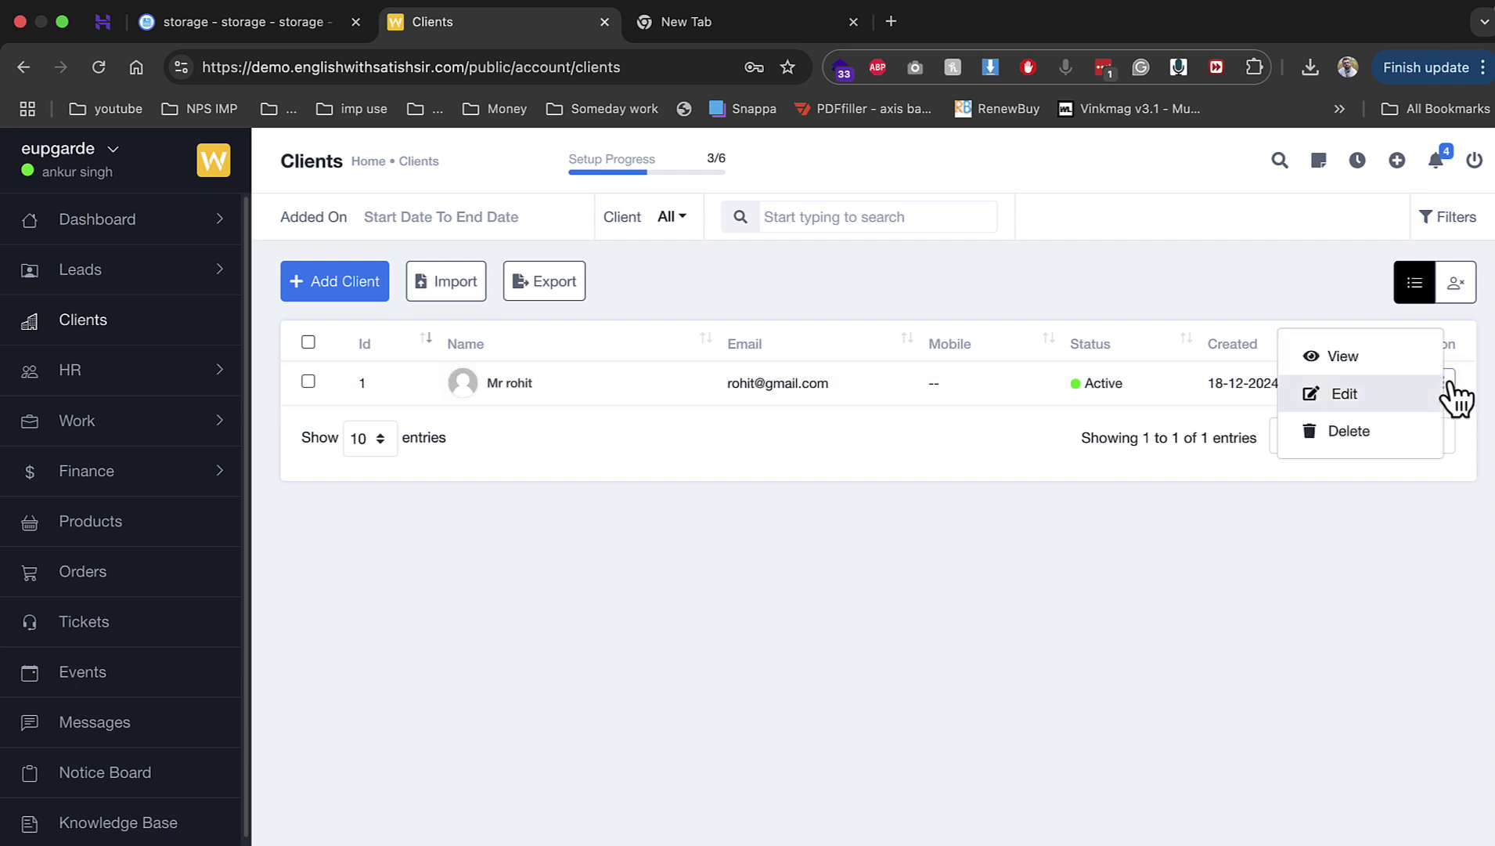
pyautogui.click(1331, 359)
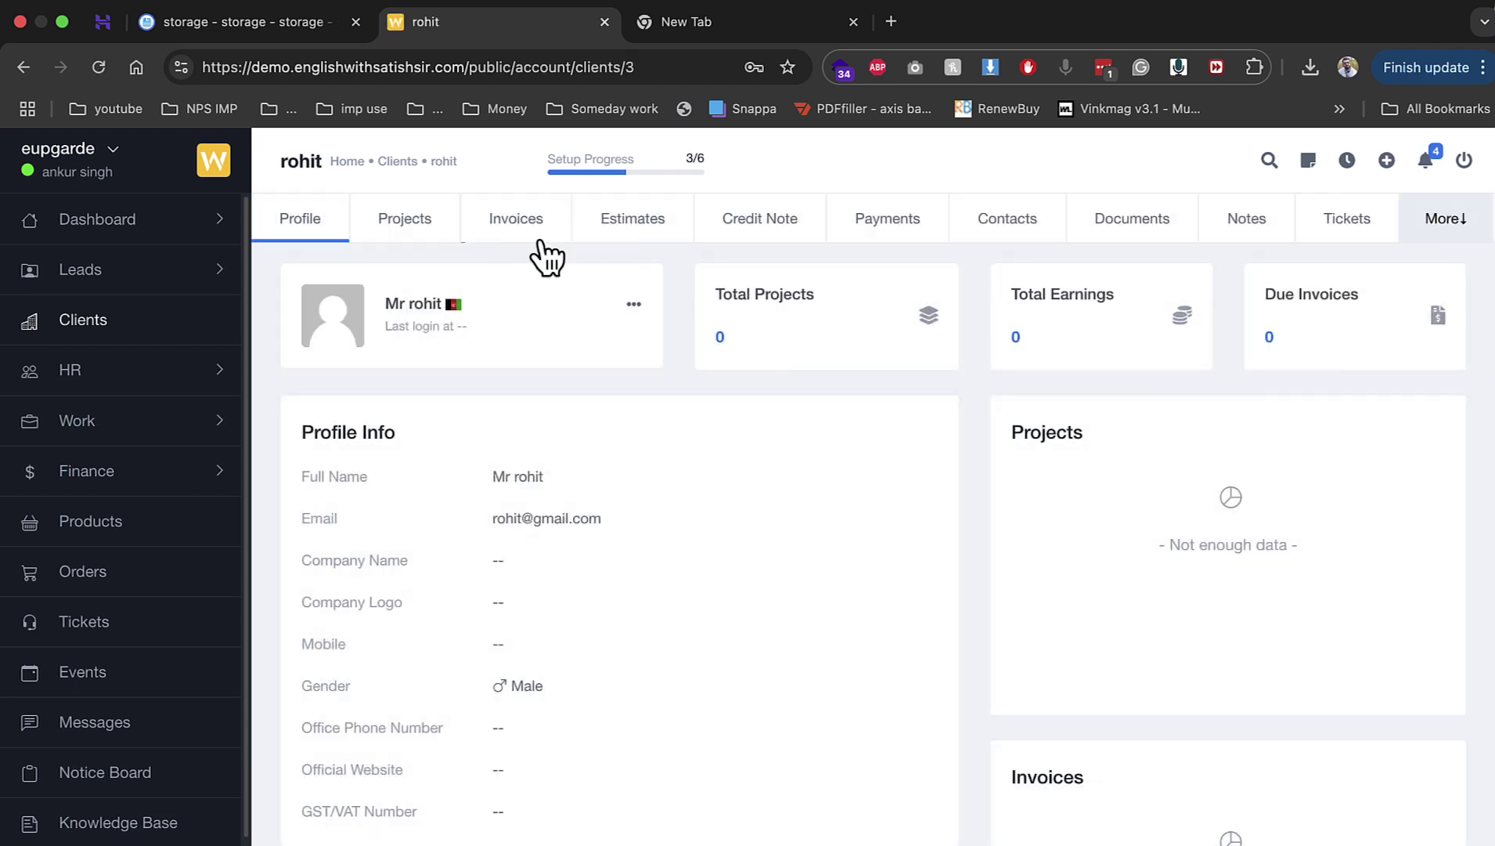
pyautogui.click(543, 242)
pyautogui.click(396, 296)
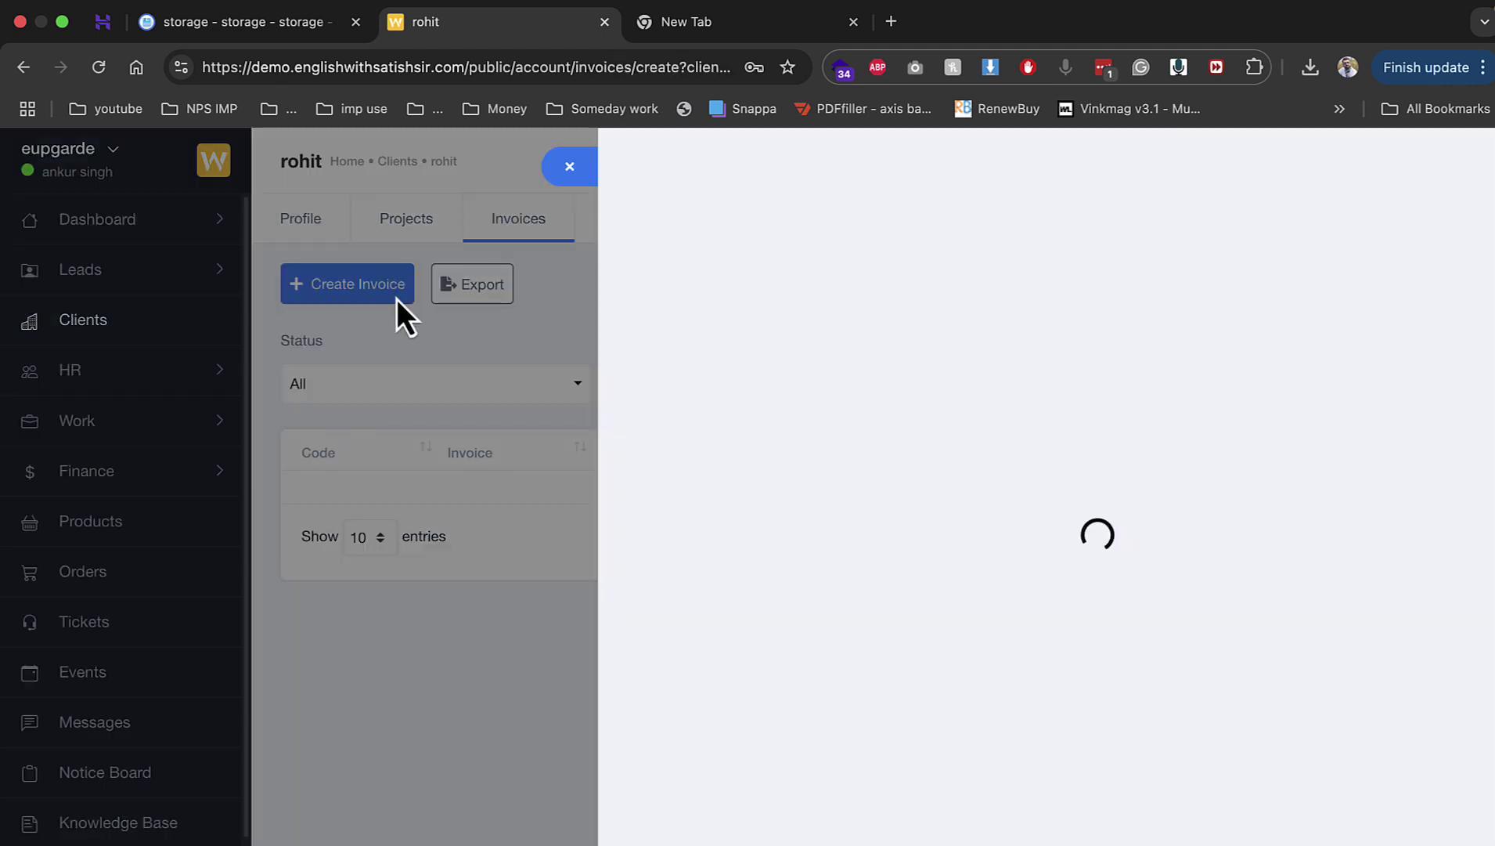
# Step: Review the project and tax options, leaving the invoice without a bank account
pyautogui.click(748, 454)
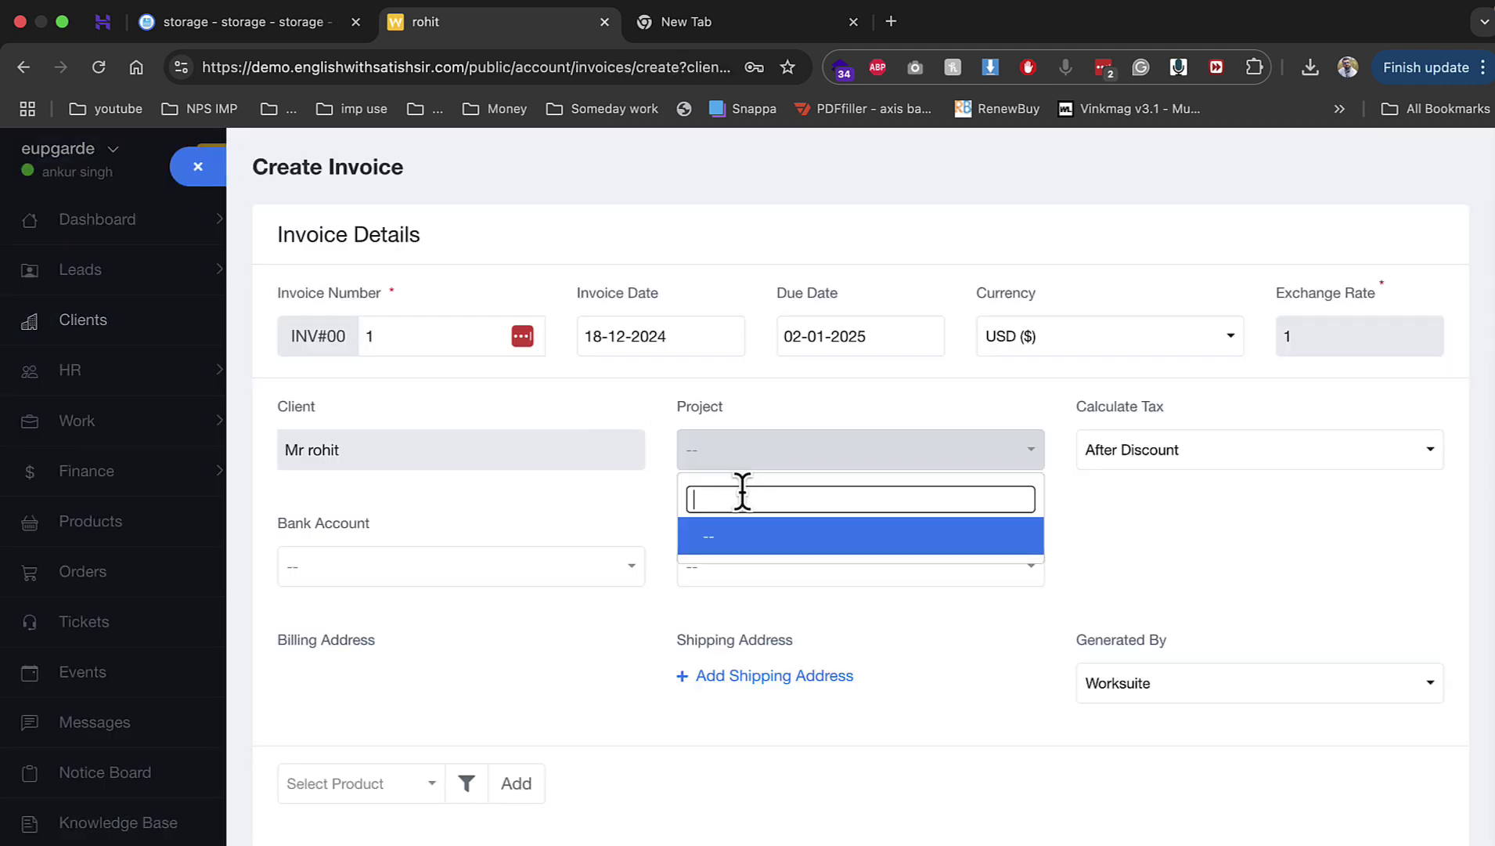
pyautogui.click(1170, 453)
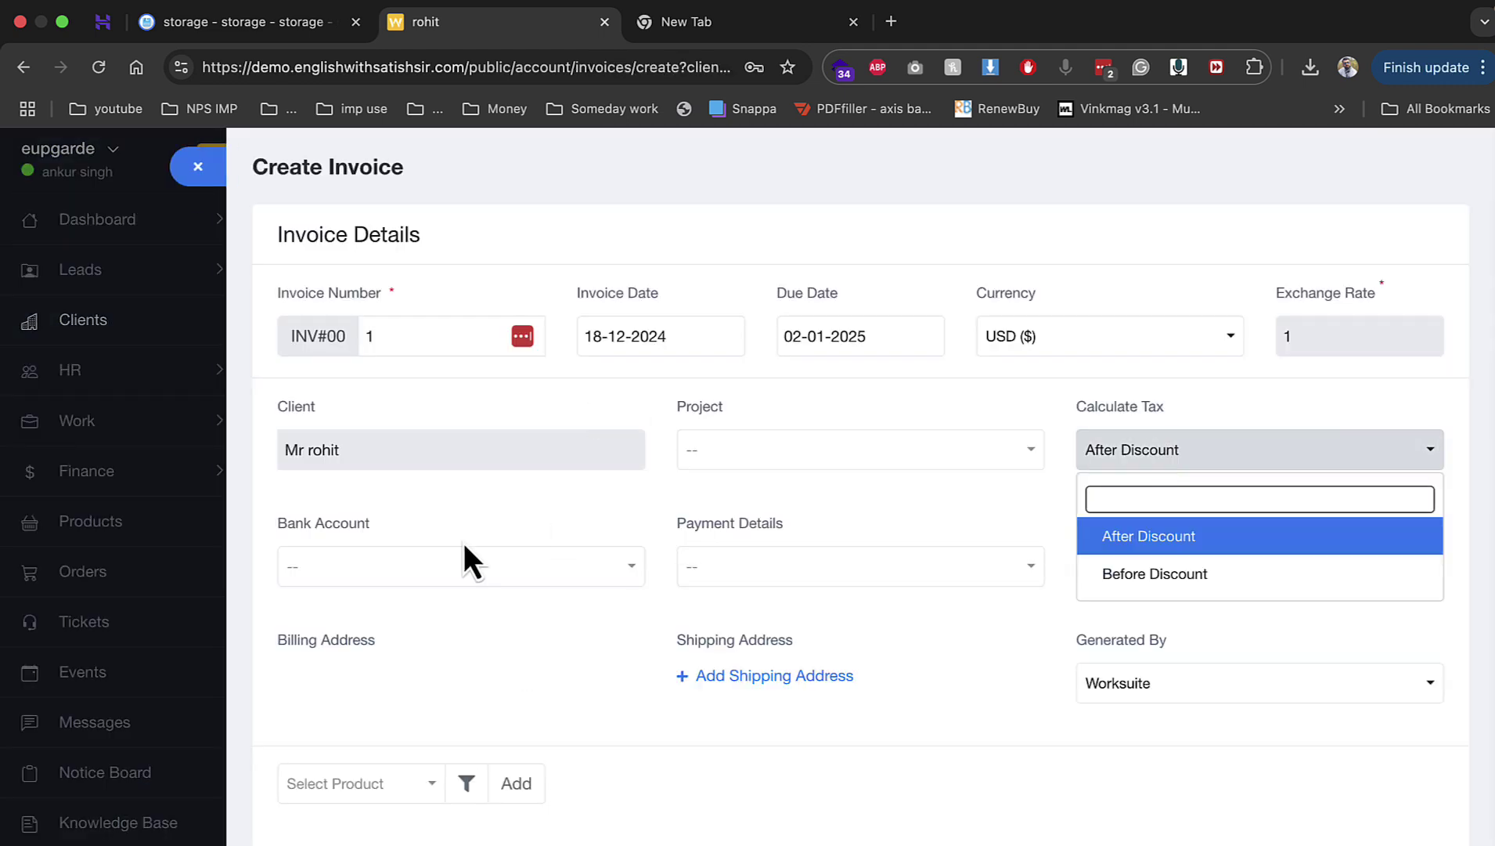
pyautogui.click(474, 565)
pyautogui.click(638, 654)
# Step: Add line item 'seo' with unit price 5000, correcting the mistyped 6000
pyautogui.scroll(-8, 857, 740)
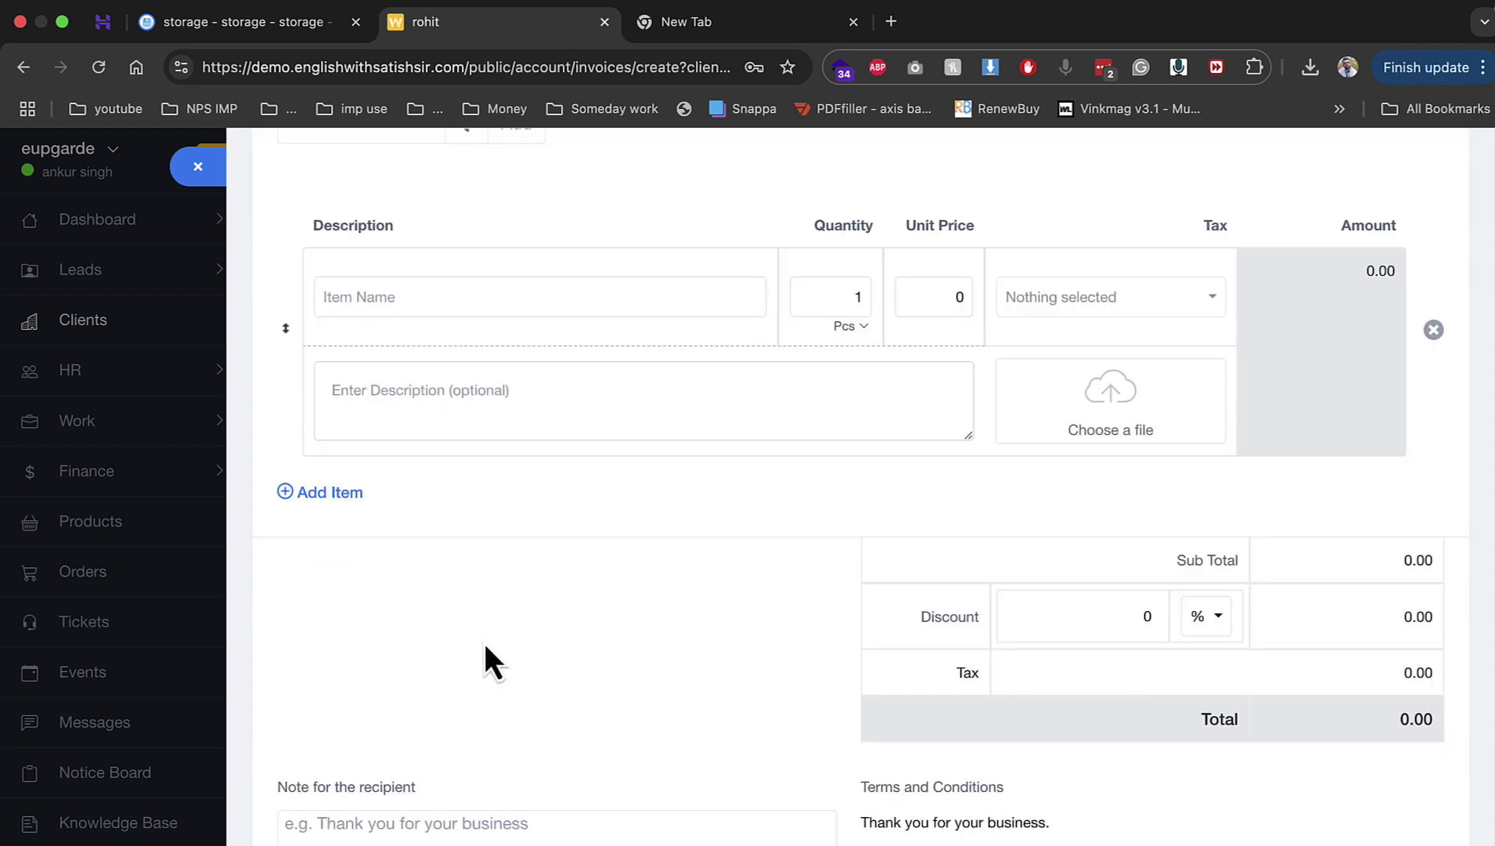
pyautogui.write('seo')
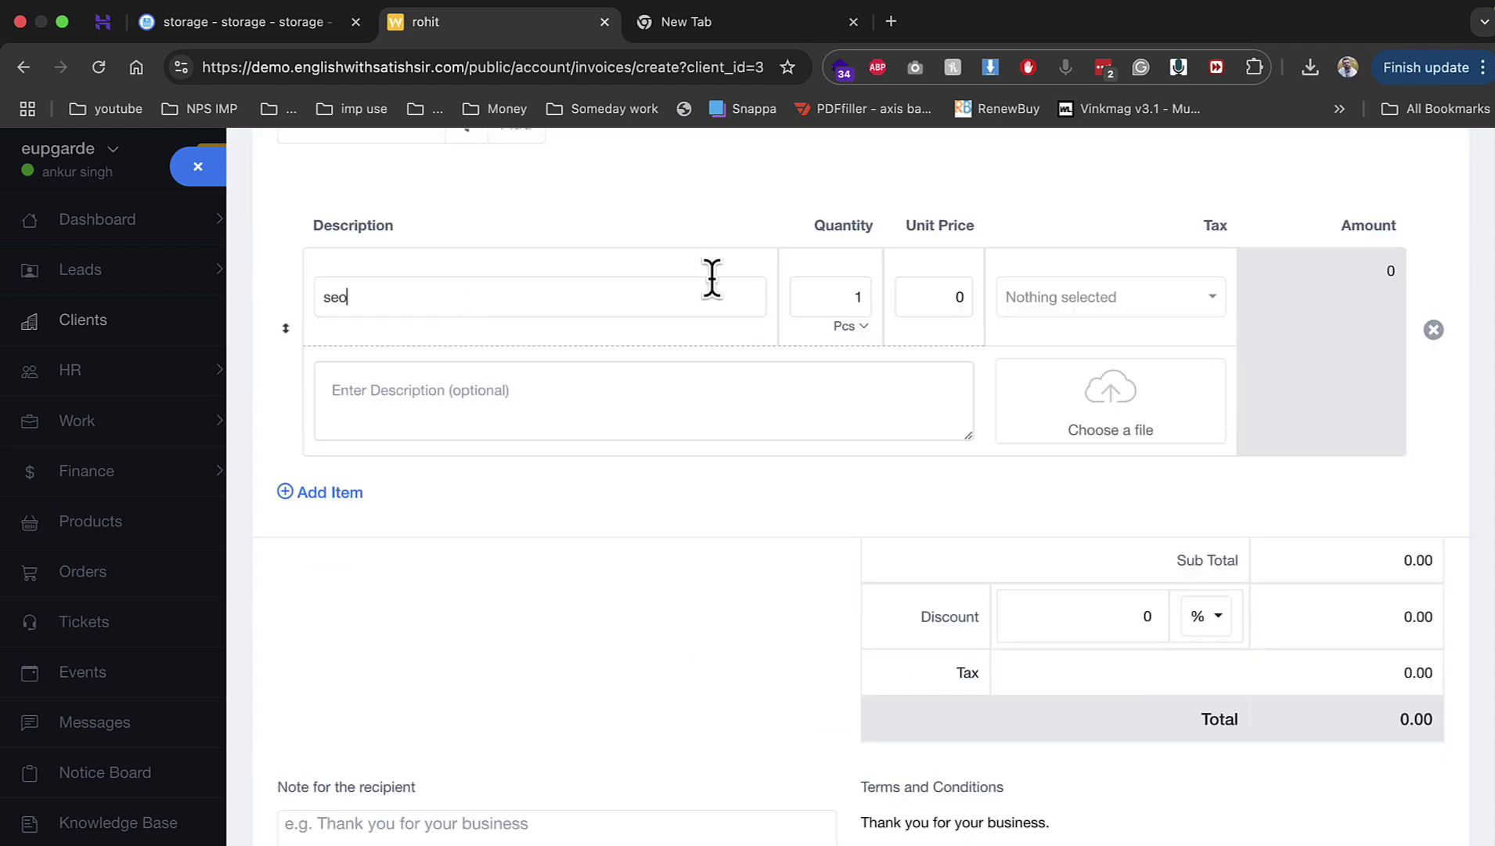
pyautogui.click(966, 298)
pyautogui.write('6000')
pyautogui.click(939, 297)
pyautogui.press('BackSpace')
pyautogui.write('5')
# Step: Leave the invoice unpaid and save it from the Save menu
pyautogui.scroll(-6, 894, 523)
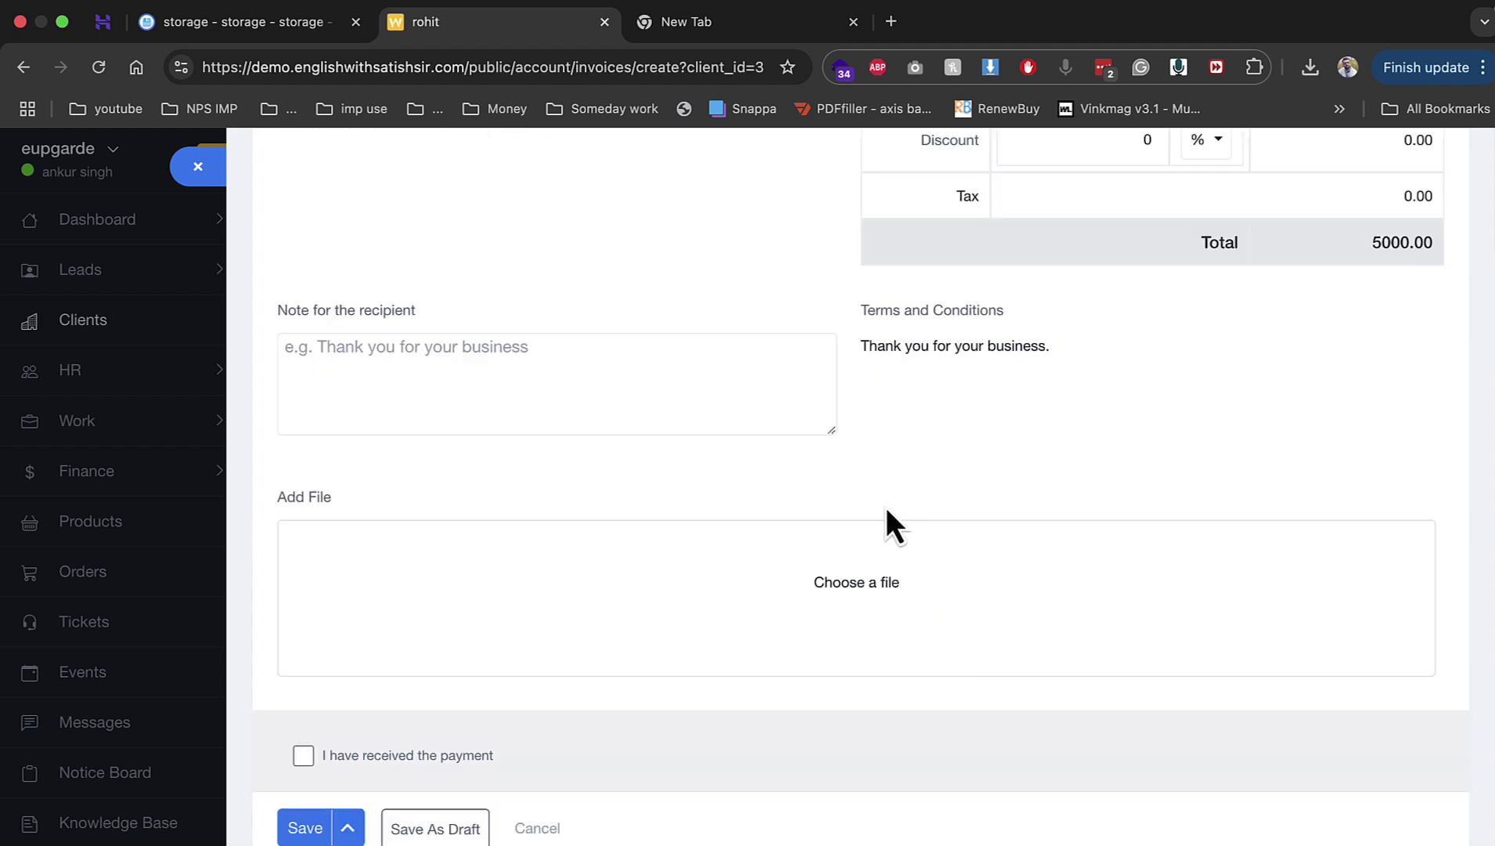
pyautogui.click(302, 756)
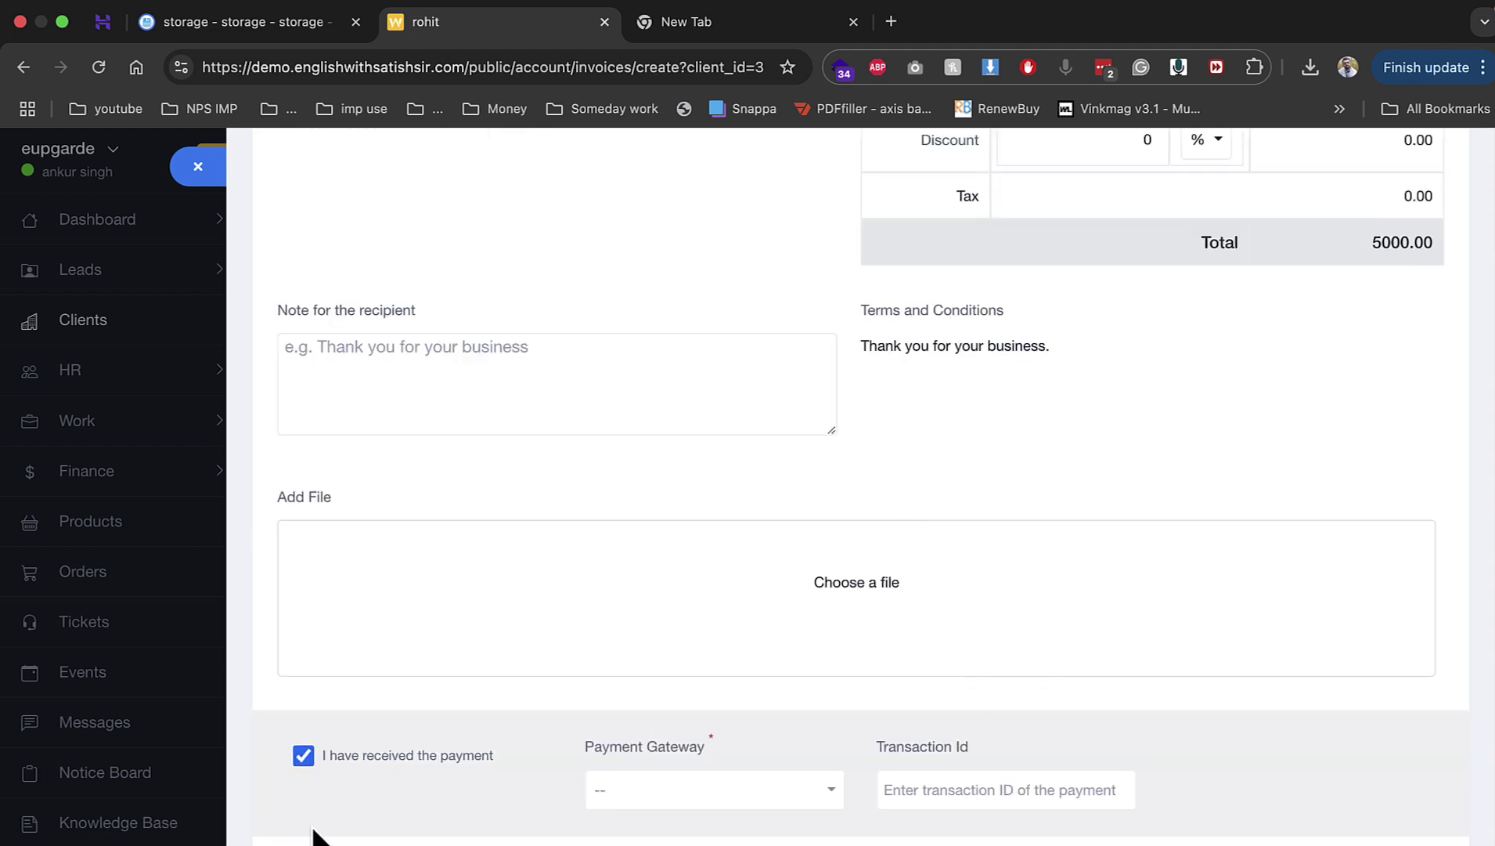
pyautogui.click(303, 756)
pyautogui.click(310, 826)
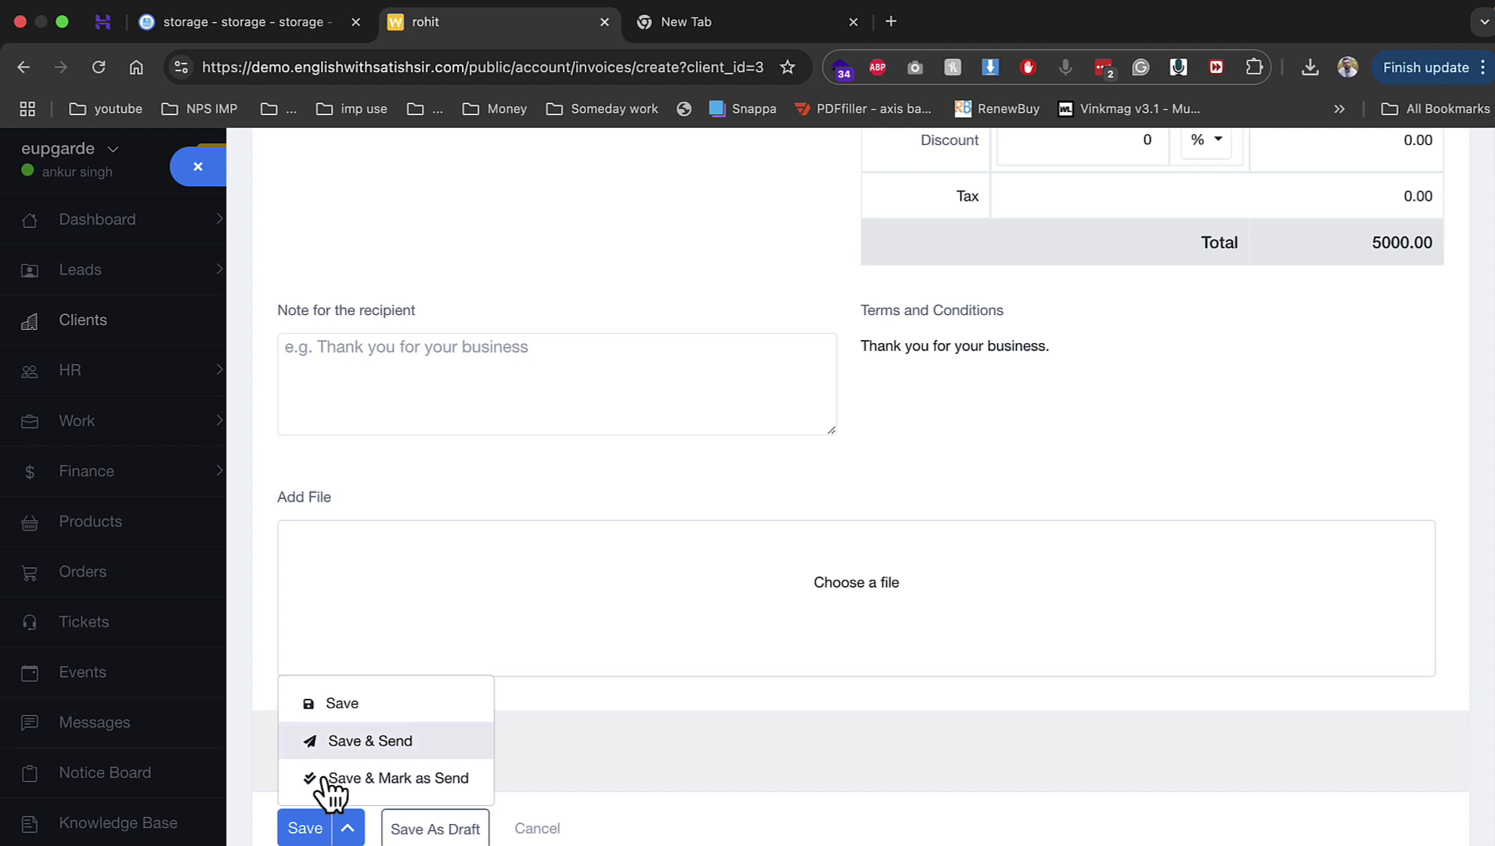
pyautogui.click(342, 702)
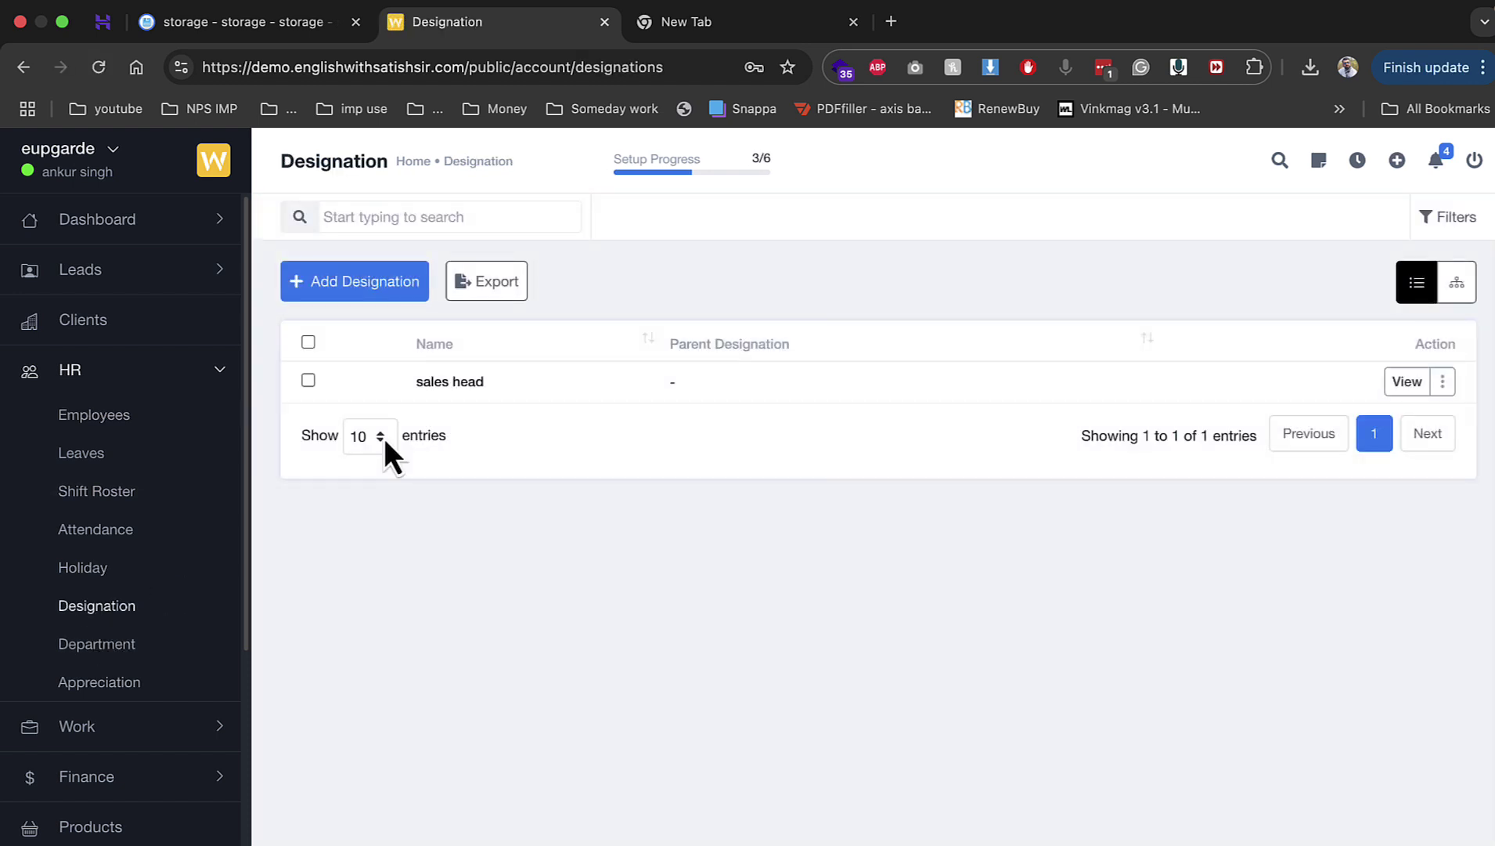
# Step: Add a new designation named 'team lead'
pyautogui.click(396, 296)
pyautogui.click(451, 355)
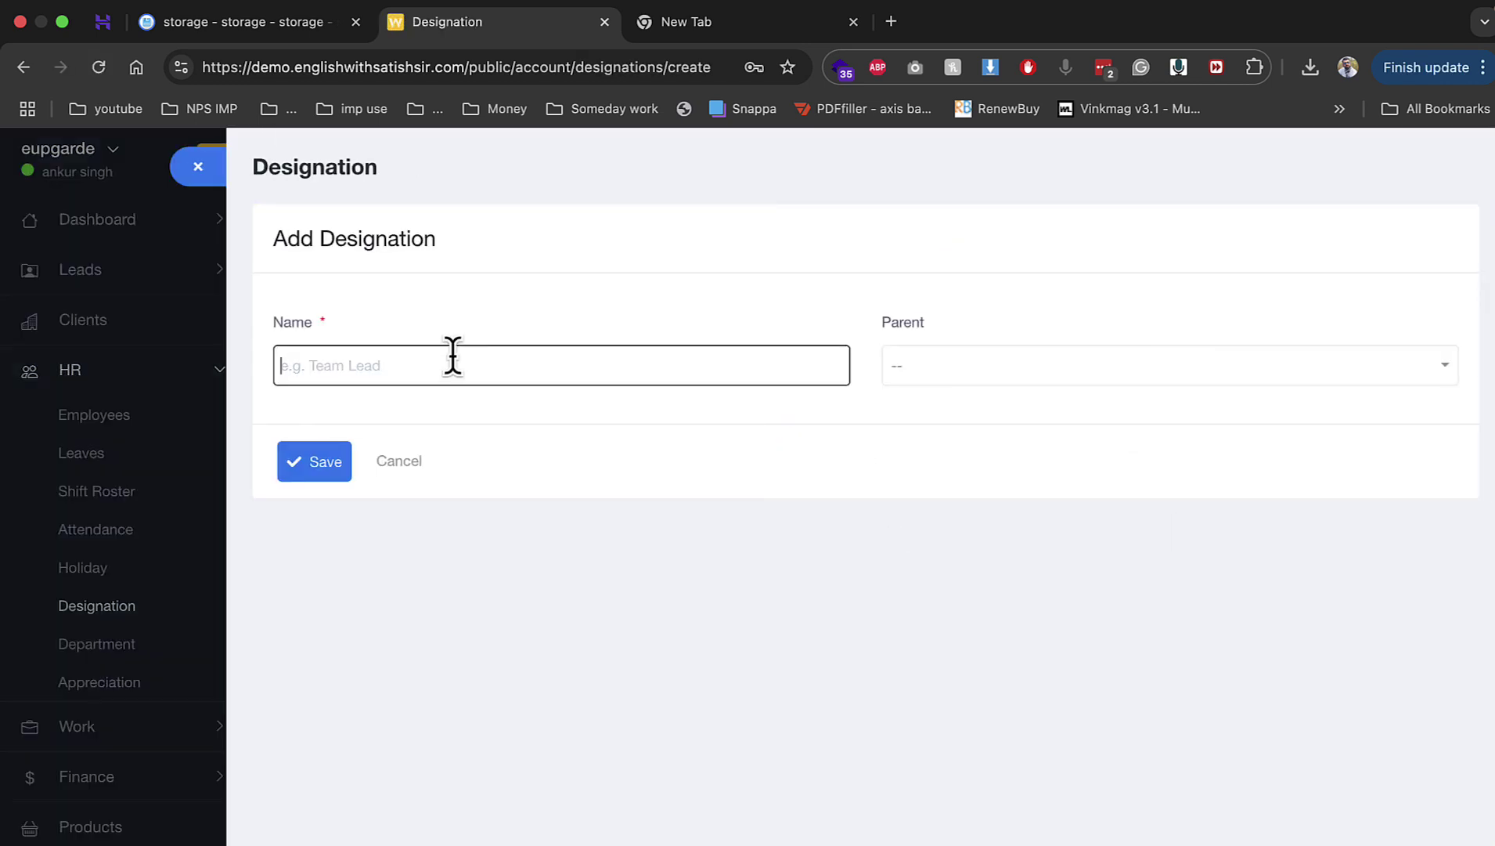
pyautogui.write('team lead')
pyautogui.click(323, 471)
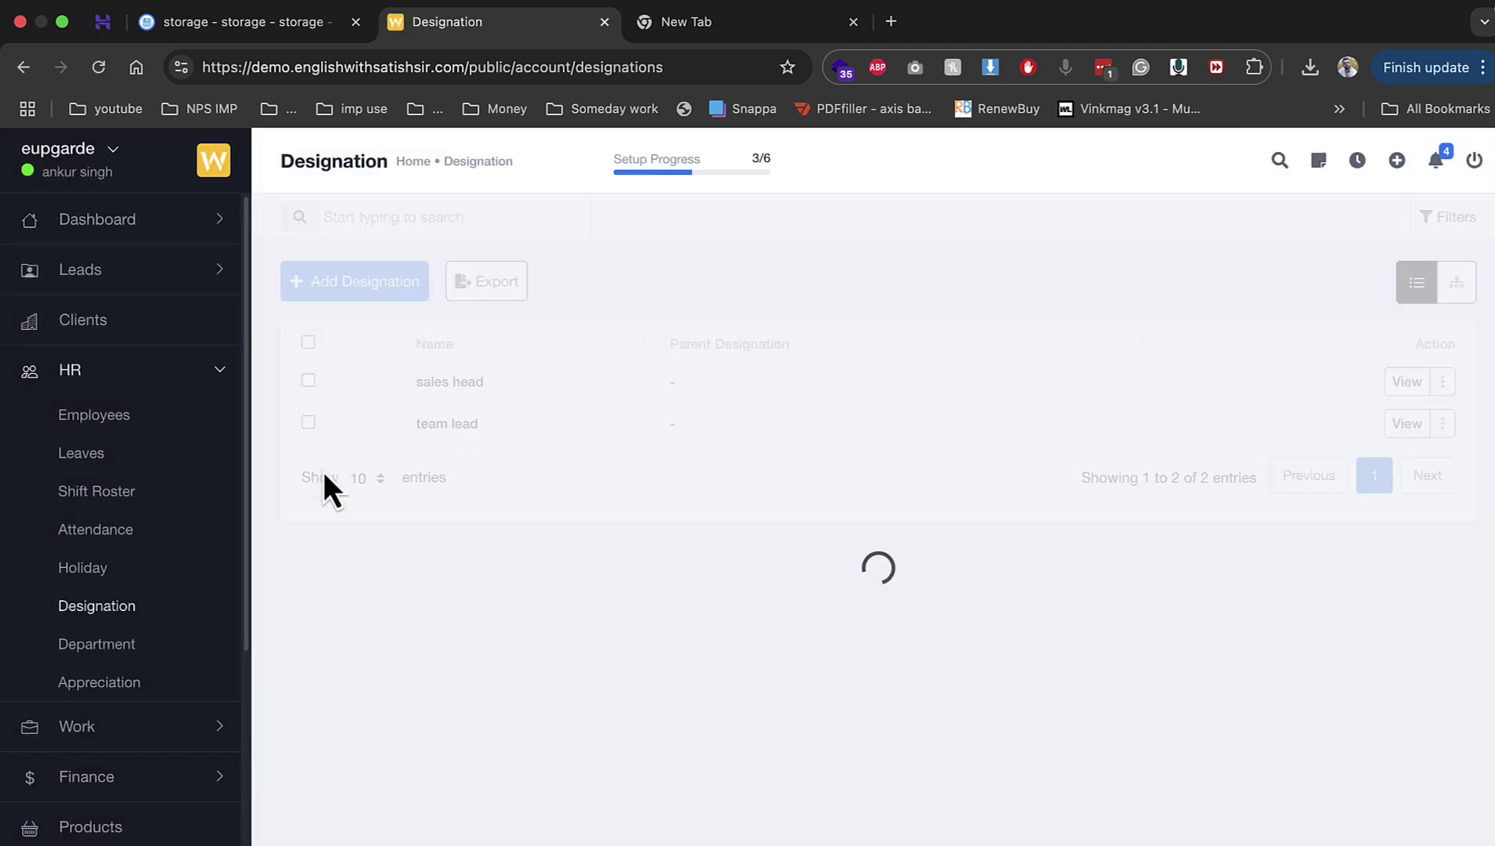
# Step: Add a department named 'sales' in the Department list
pyautogui.click(183, 638)
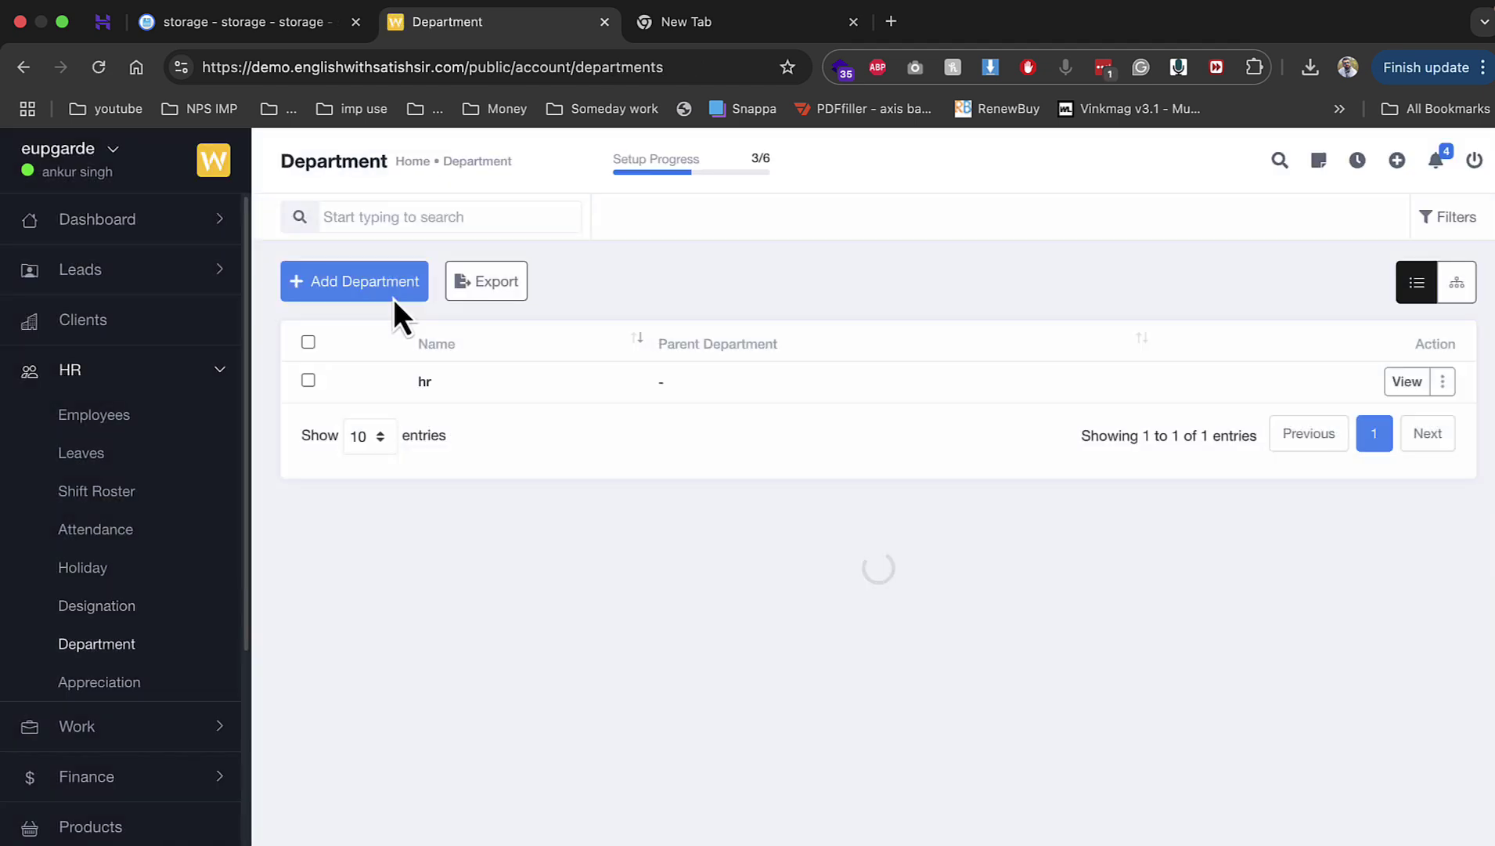
pyautogui.click(388, 295)
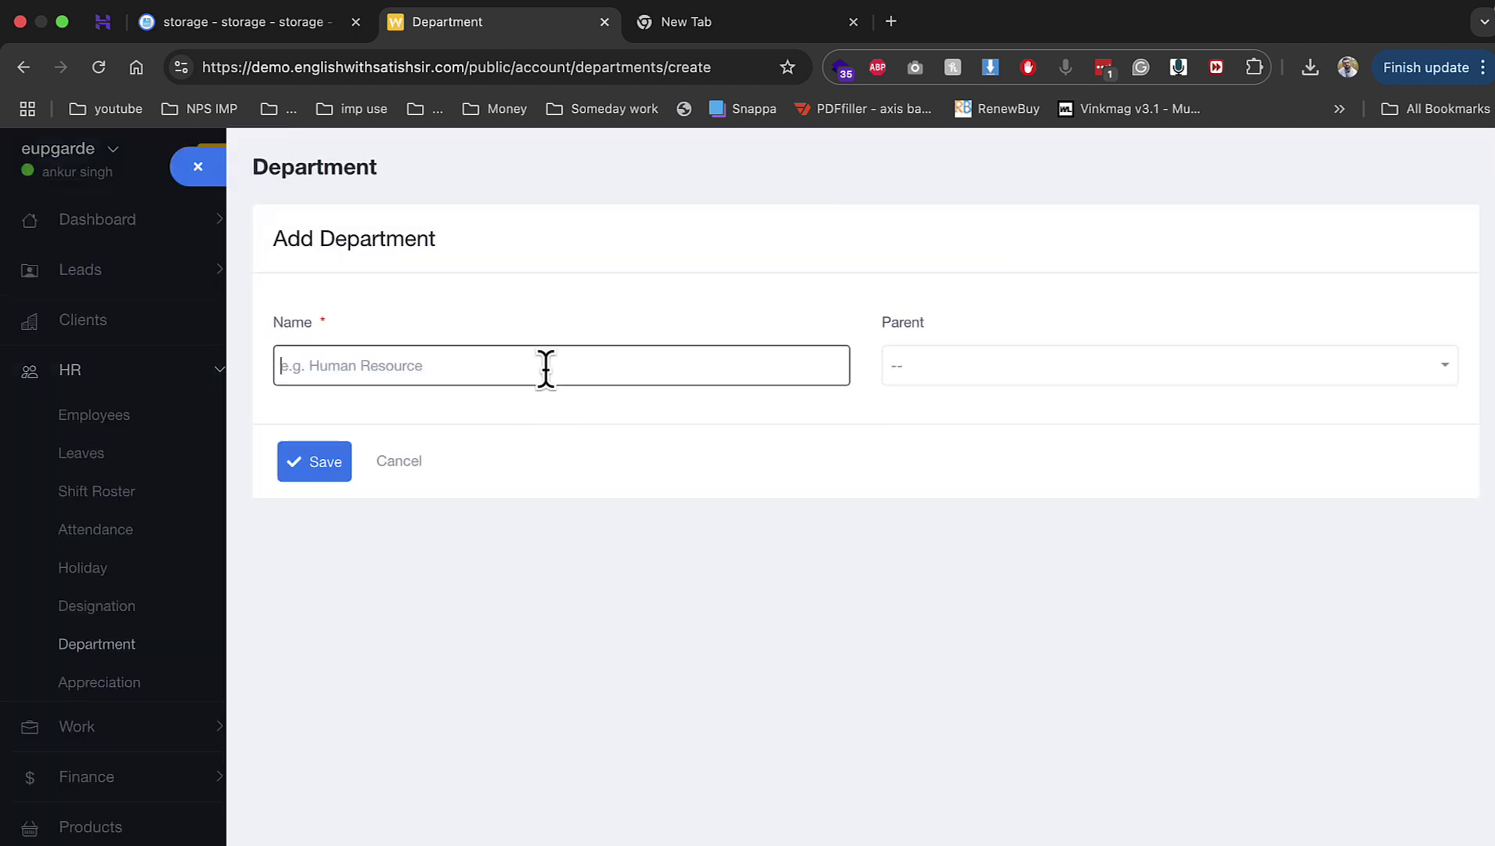
pyautogui.write('sales')
pyautogui.press('Return')
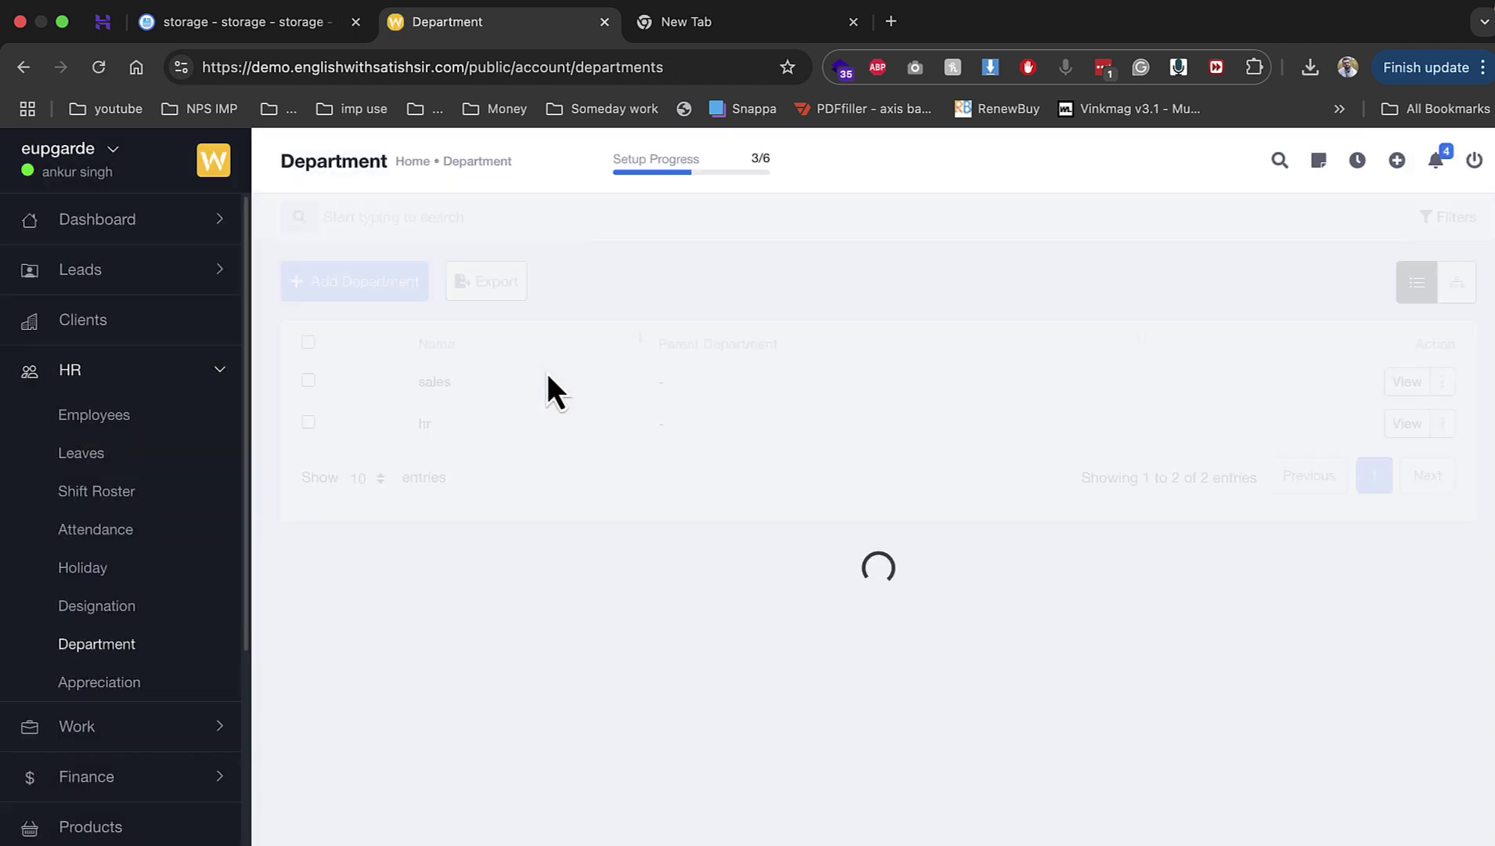
pyautogui.click(81, 460)
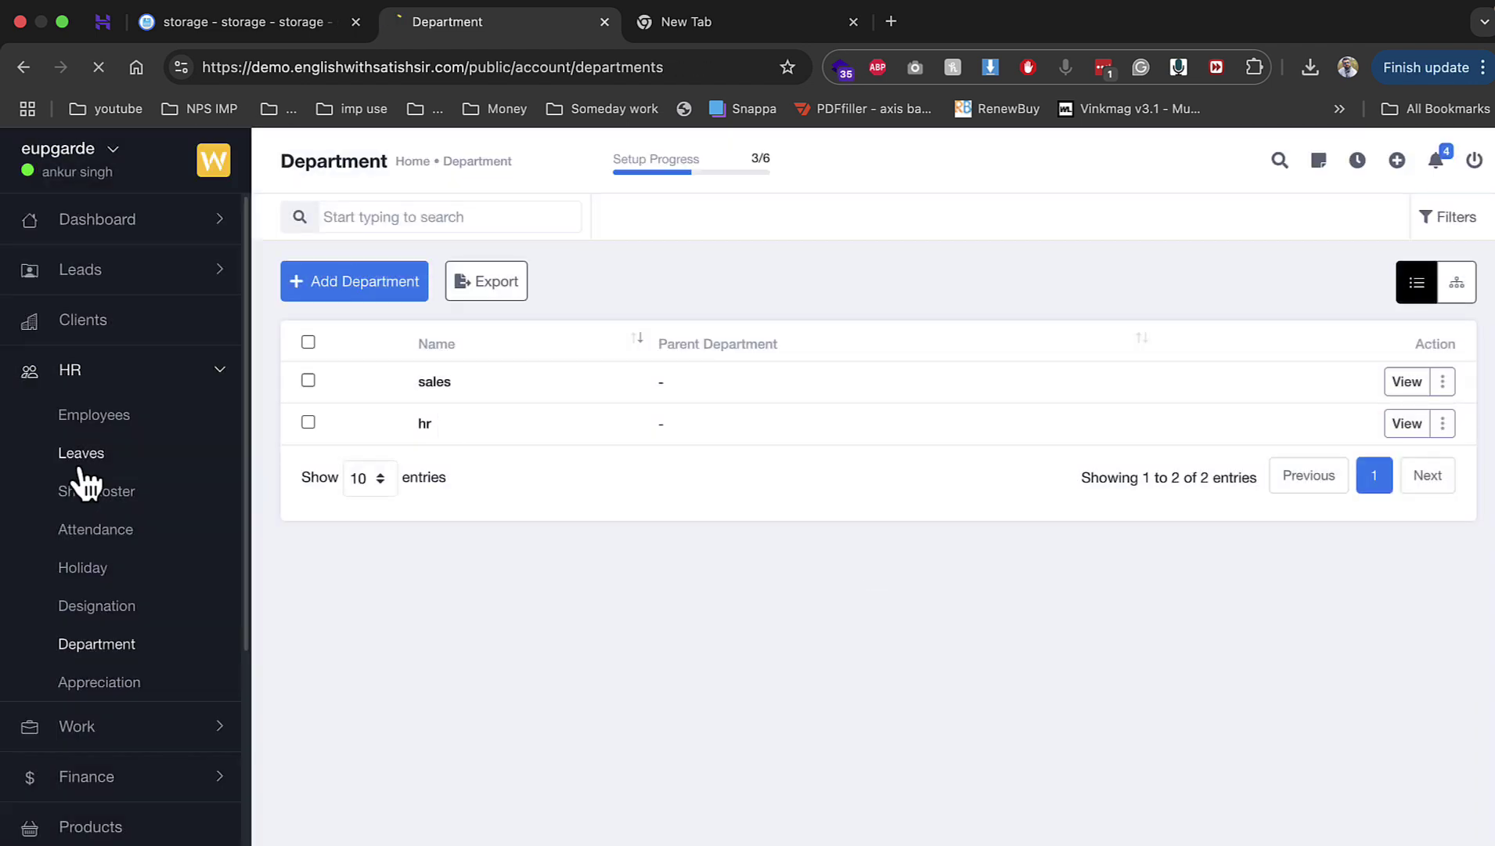
# Step: Start a new leave, check the member and leave type choices, then close the form
pyautogui.click(361, 291)
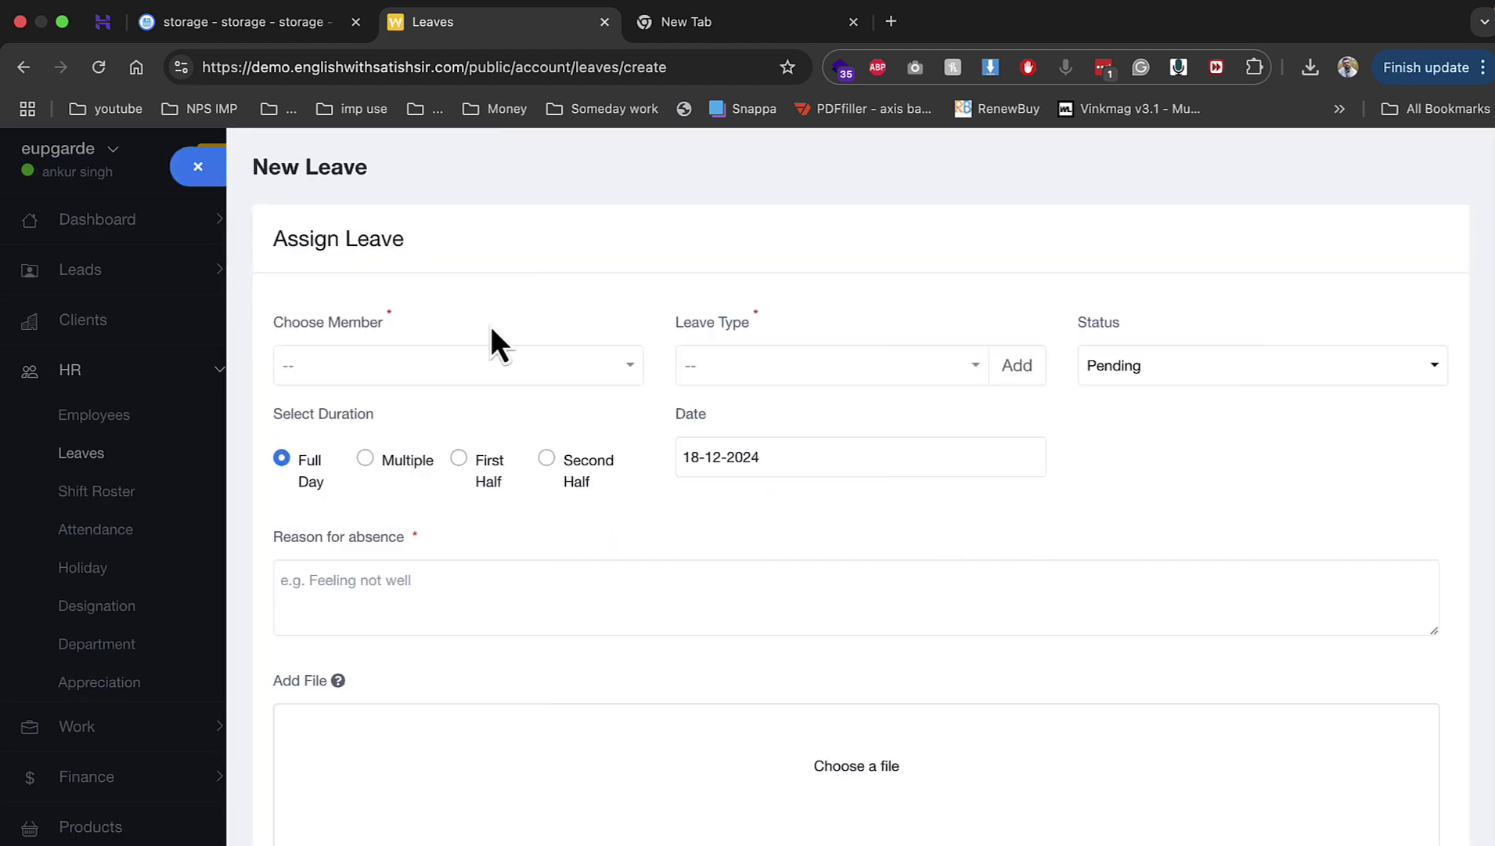
pyautogui.click(504, 370)
pyautogui.click(417, 475)
pyautogui.click(722, 366)
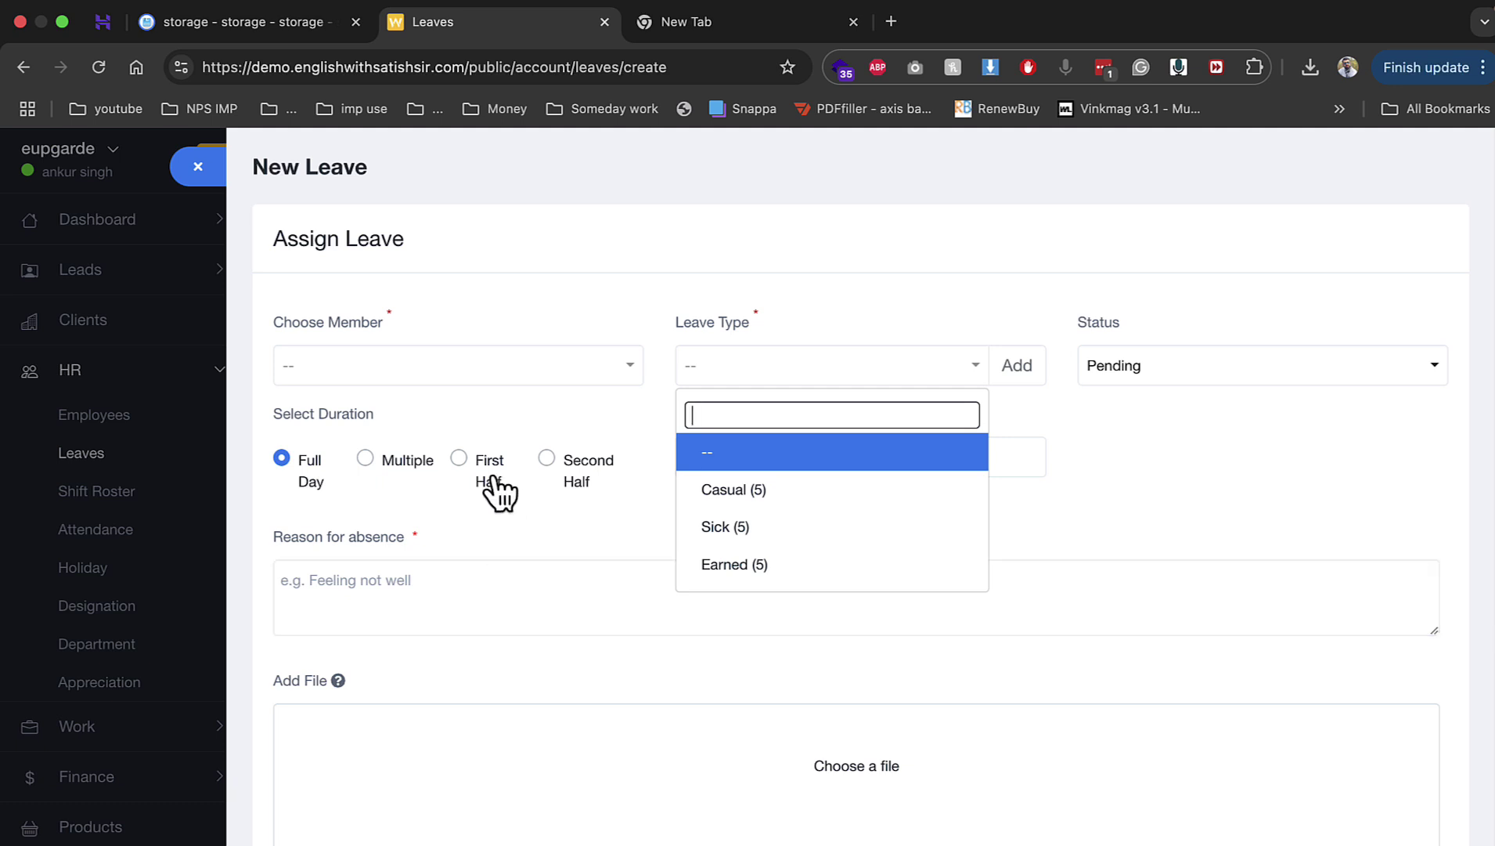
pyautogui.click(87, 567)
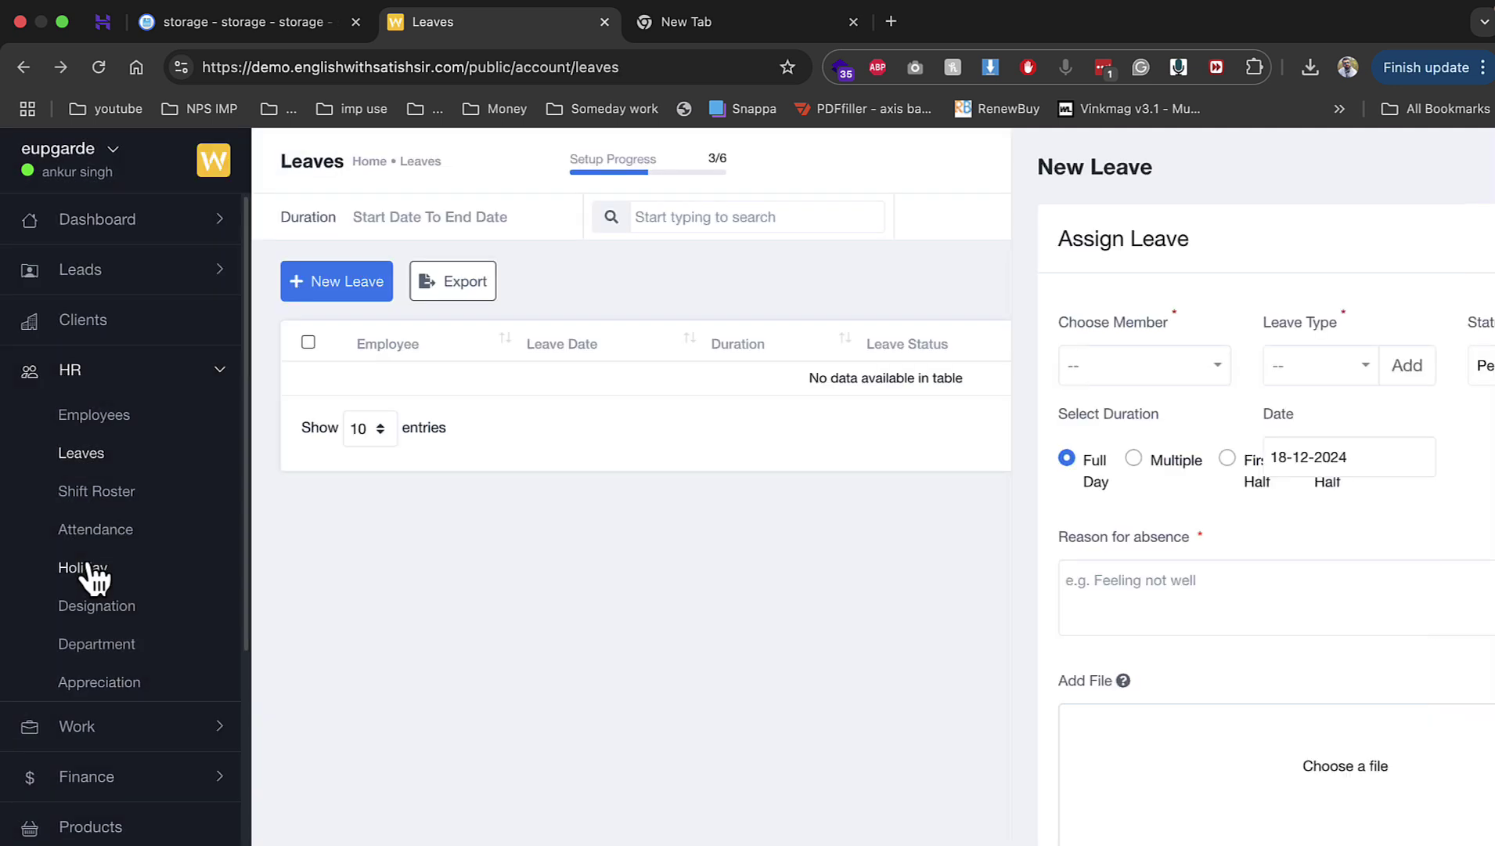
# Step: Browse the Contracts and Projects pages, then open the Finance Estimates list
pyautogui.click(119, 726)
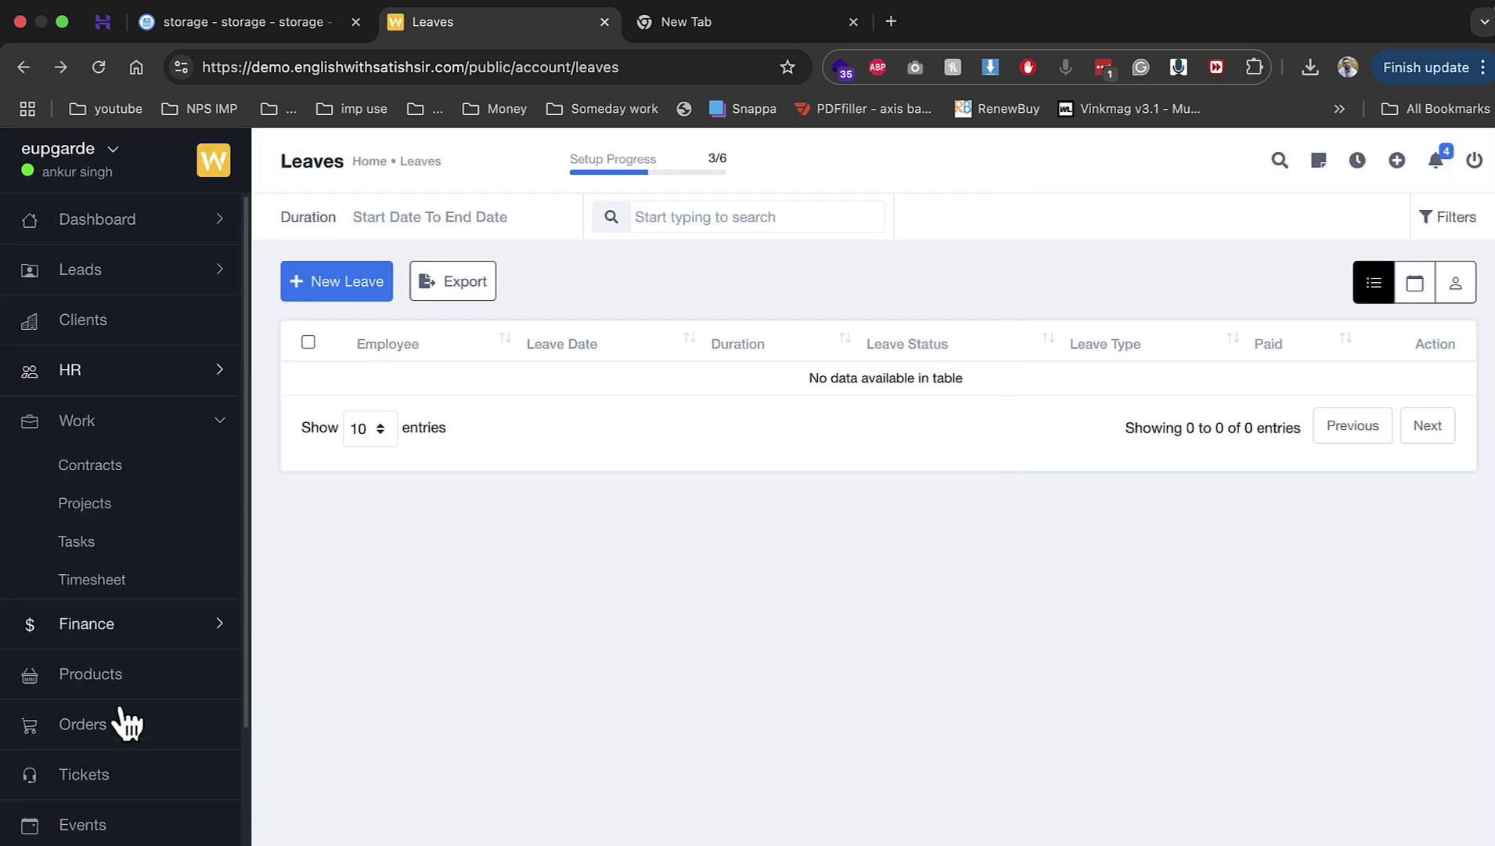
pyautogui.click(100, 468)
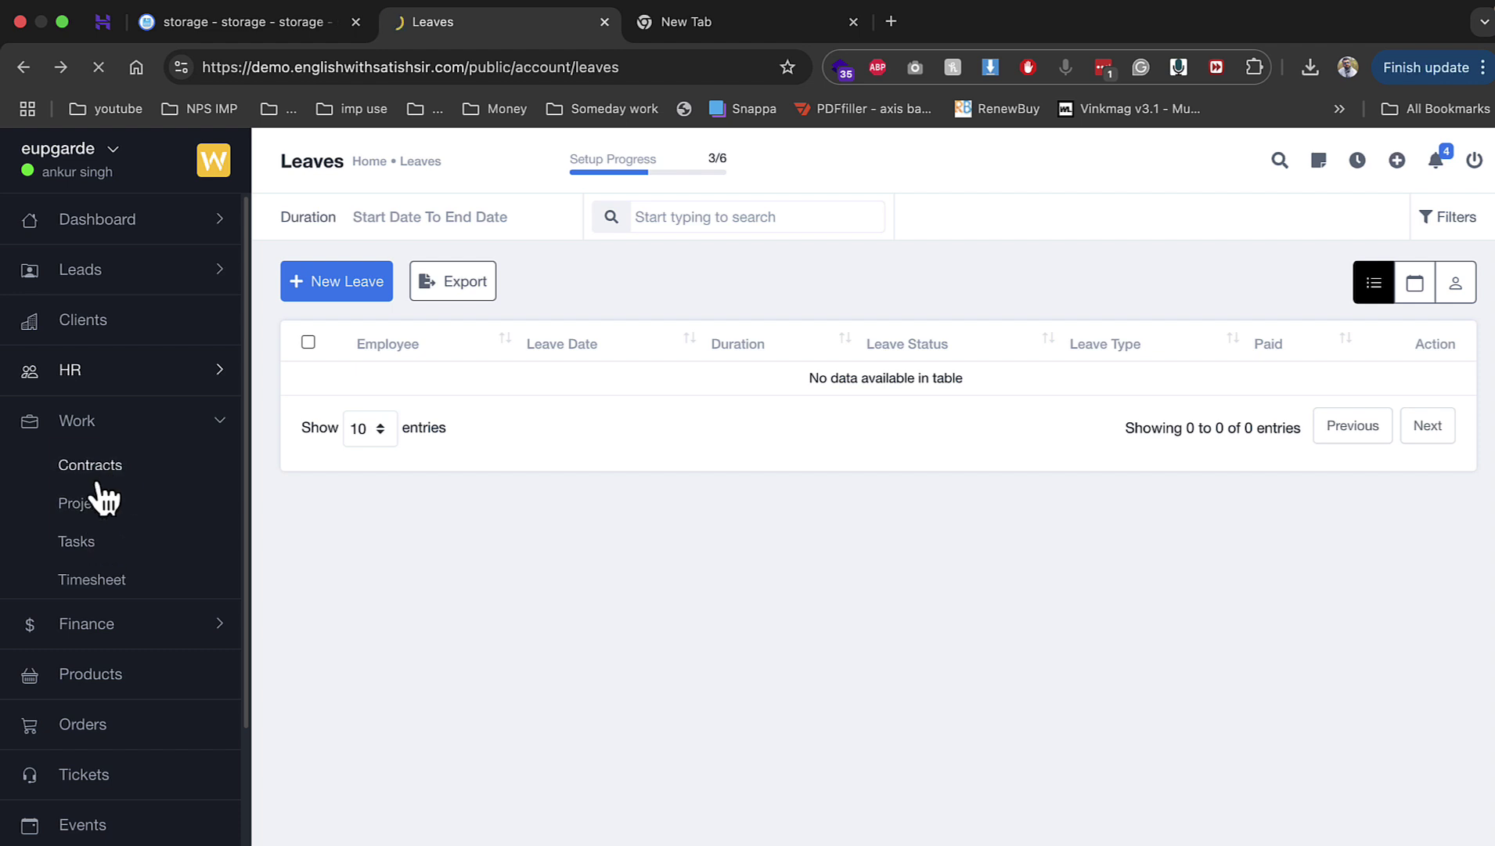
pyautogui.click(100, 501)
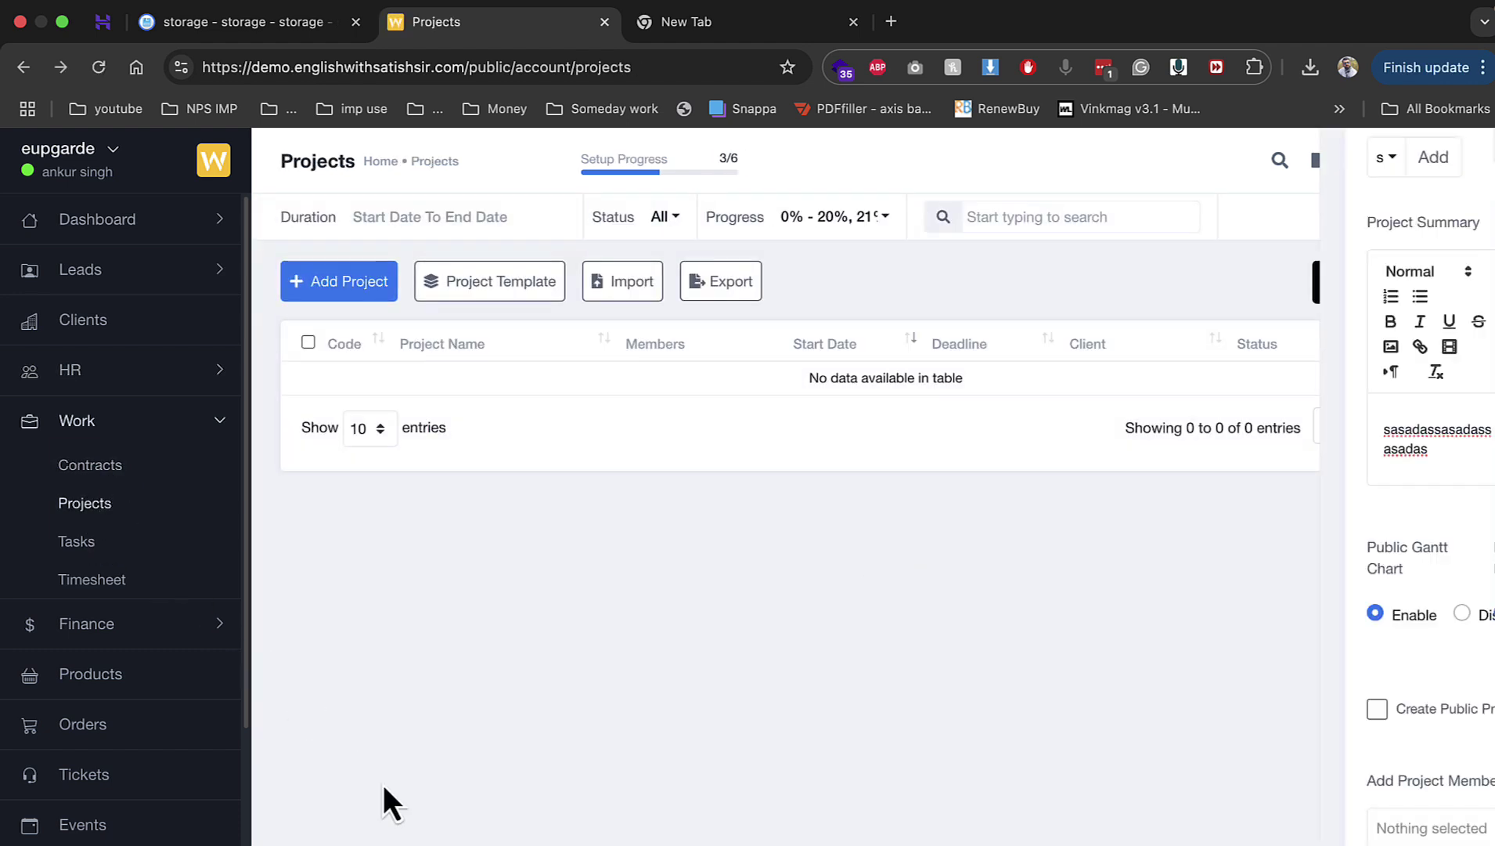
pyautogui.click(86, 423)
pyautogui.click(88, 430)
pyautogui.click(108, 468)
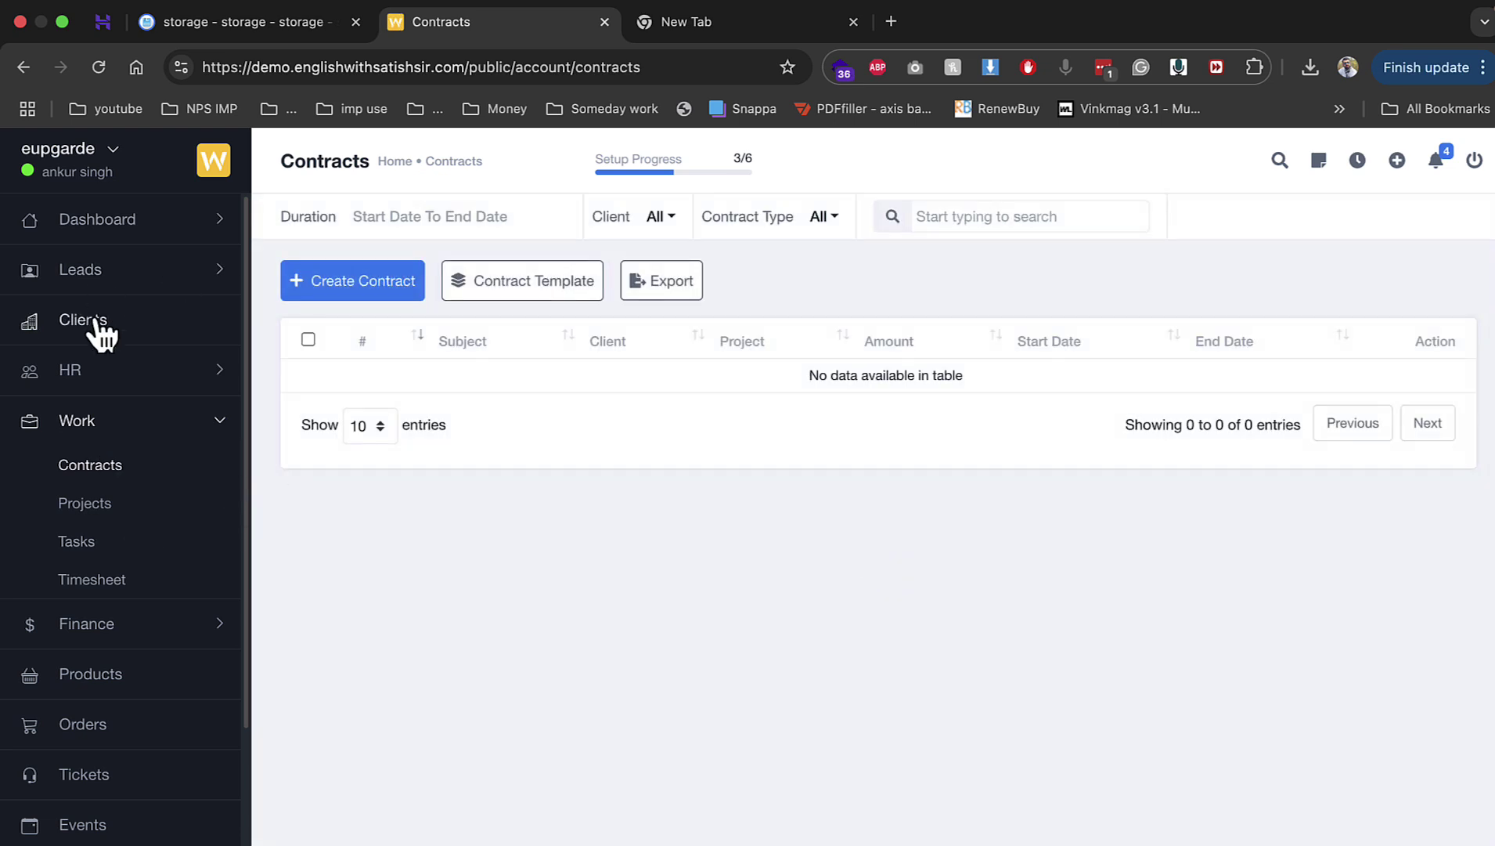
pyautogui.click(155, 627)
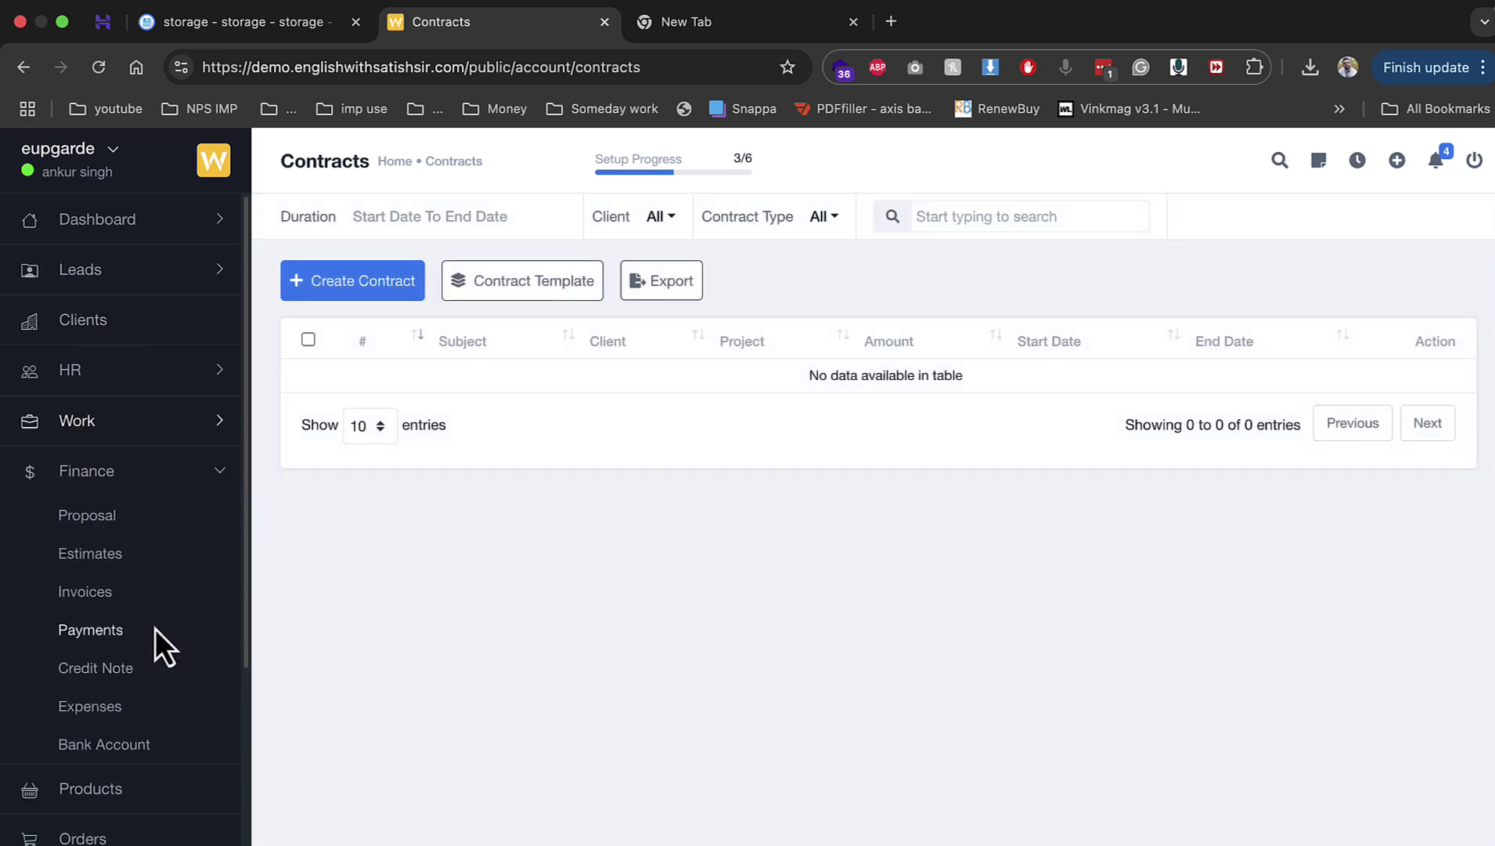
pyautogui.click(101, 565)
# Step: Create estimate EST#001 for the client with 3 units of smm at 1500 and save it
pyautogui.click(377, 287)
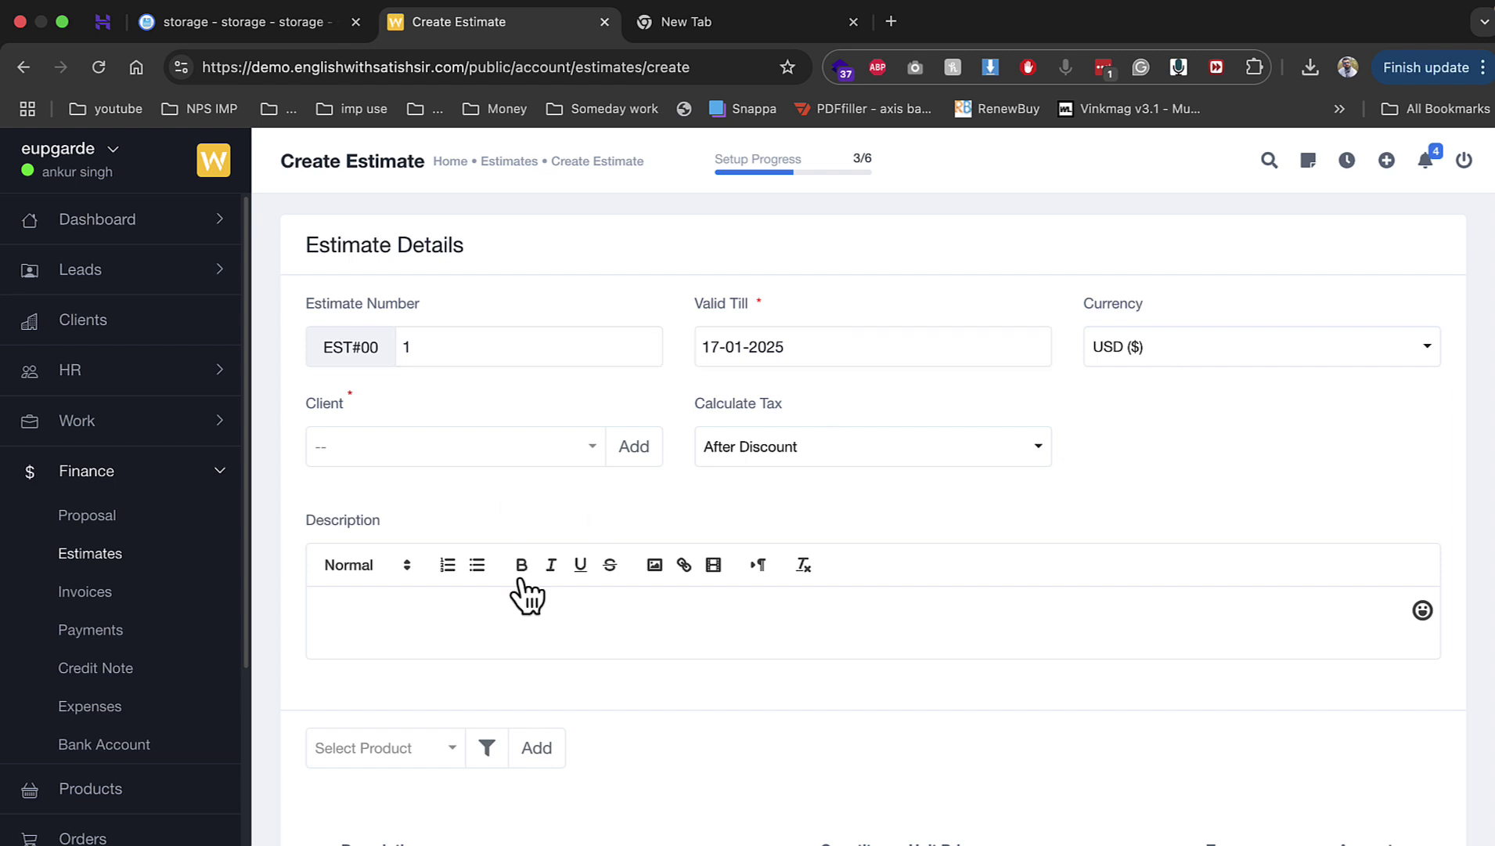
pyautogui.click(459, 445)
pyautogui.click(407, 579)
pyautogui.scroll(-2, 634, 532)
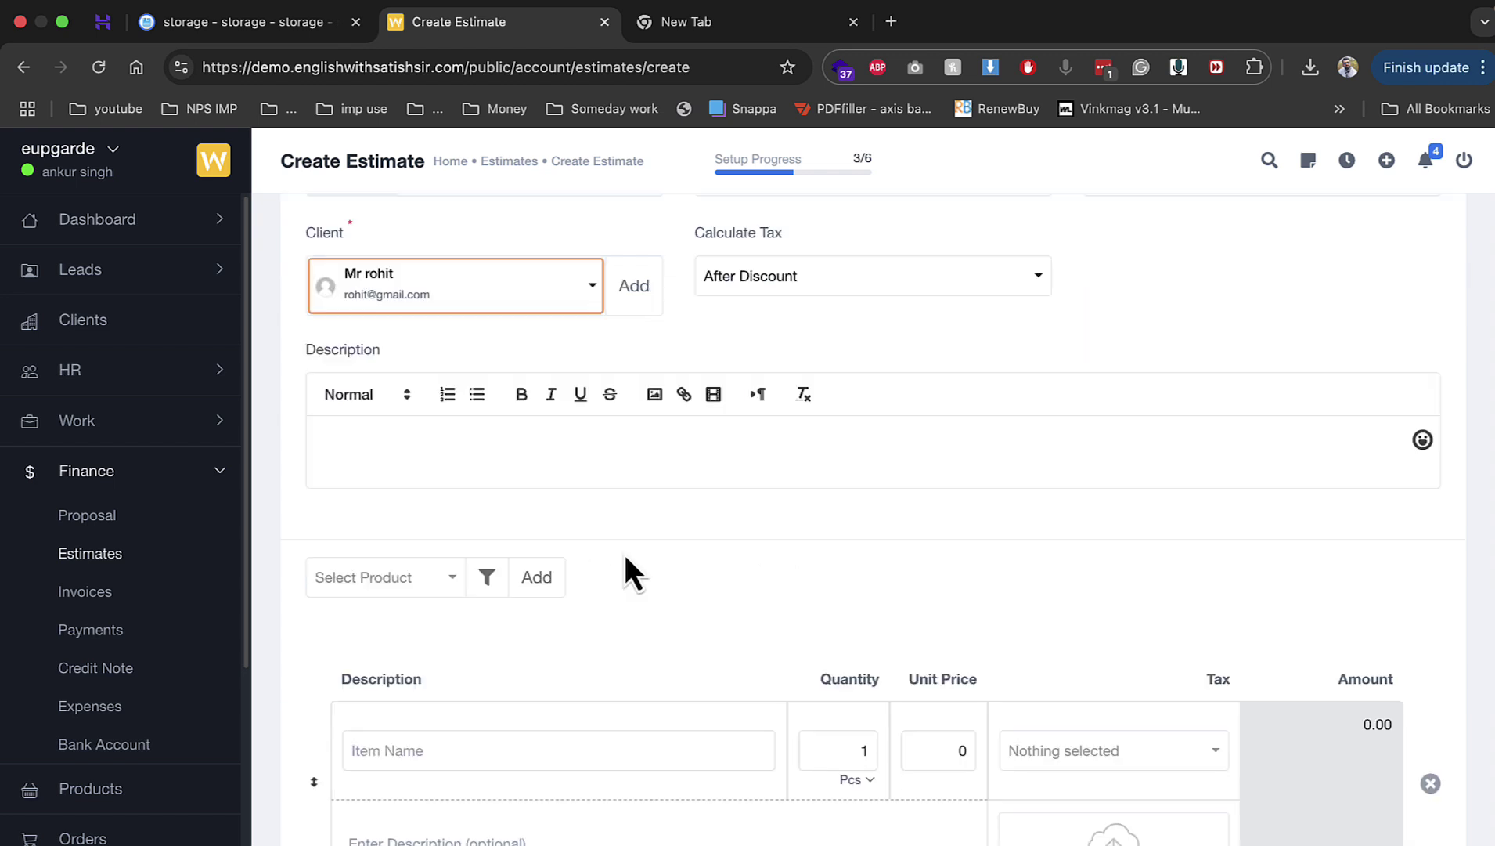
pyautogui.click(564, 736)
pyautogui.write('smm')
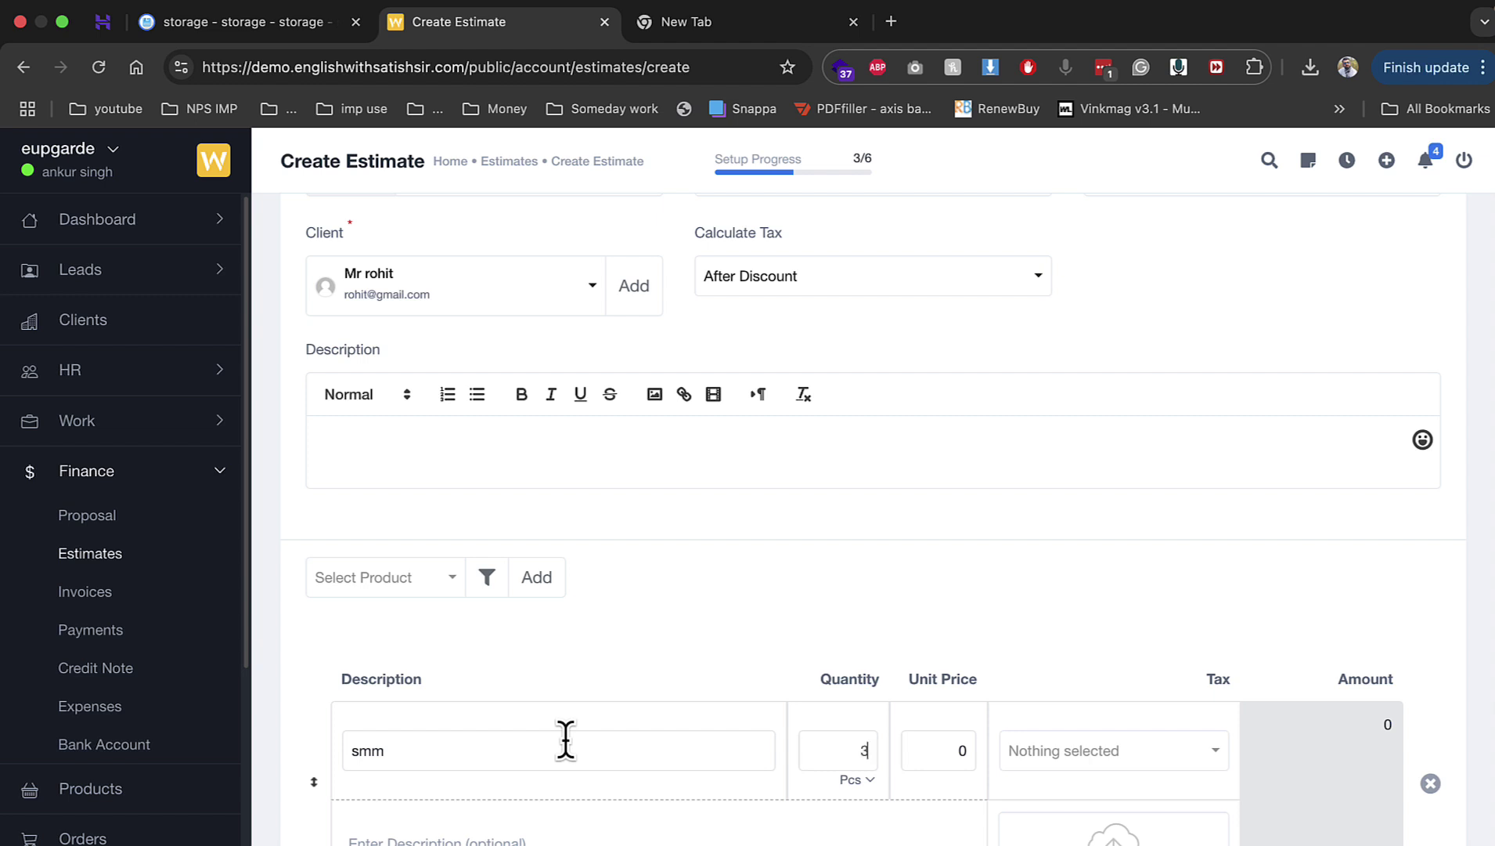
pyautogui.write('1500')
pyautogui.scroll(-6, 668, 730)
pyautogui.scroll(-1, 948, 712)
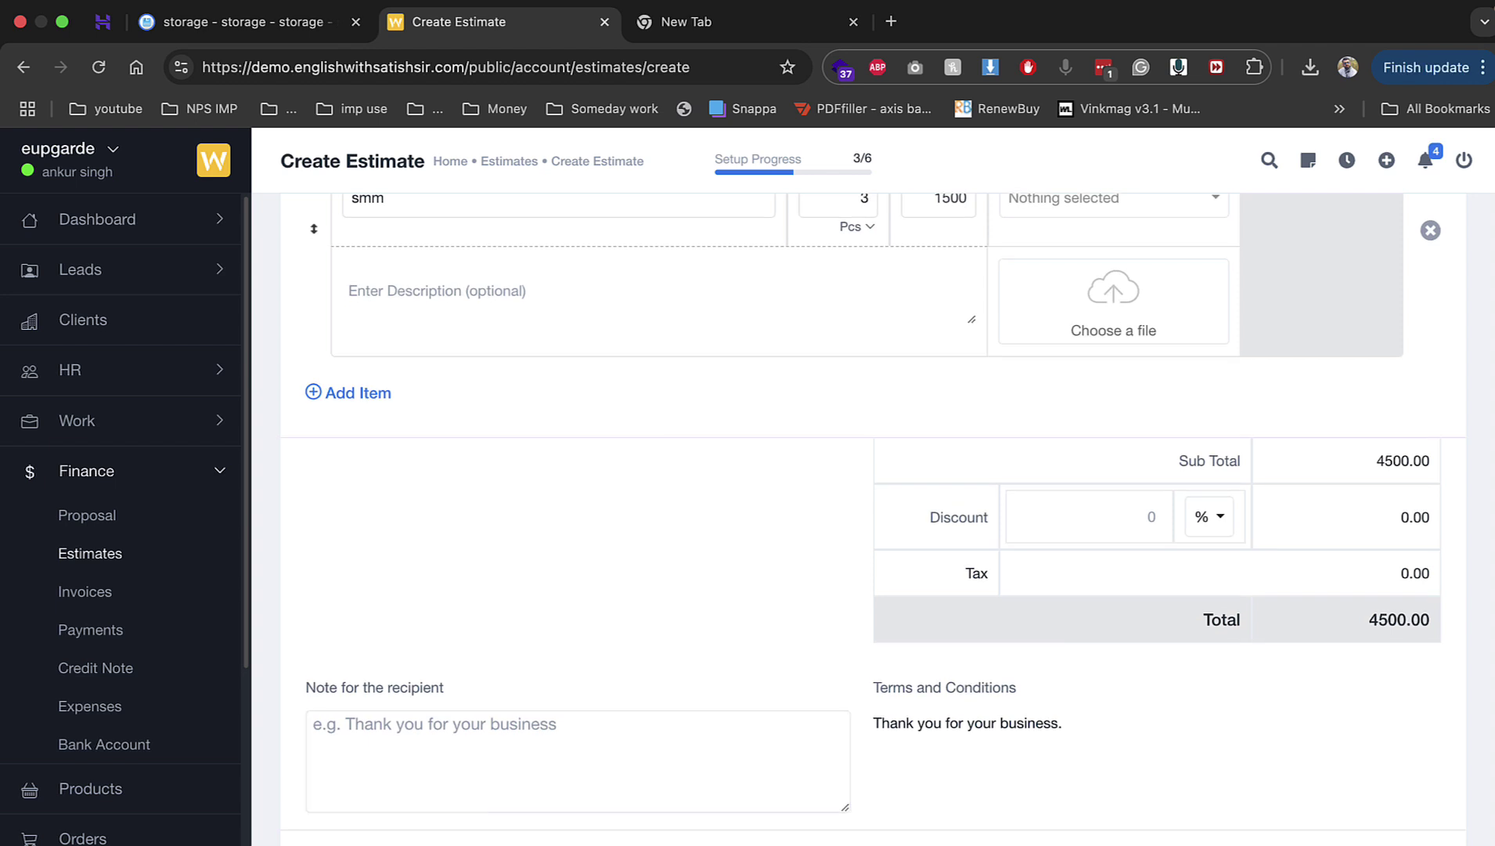
pyautogui.click(381, 834)
pyautogui.click(376, 790)
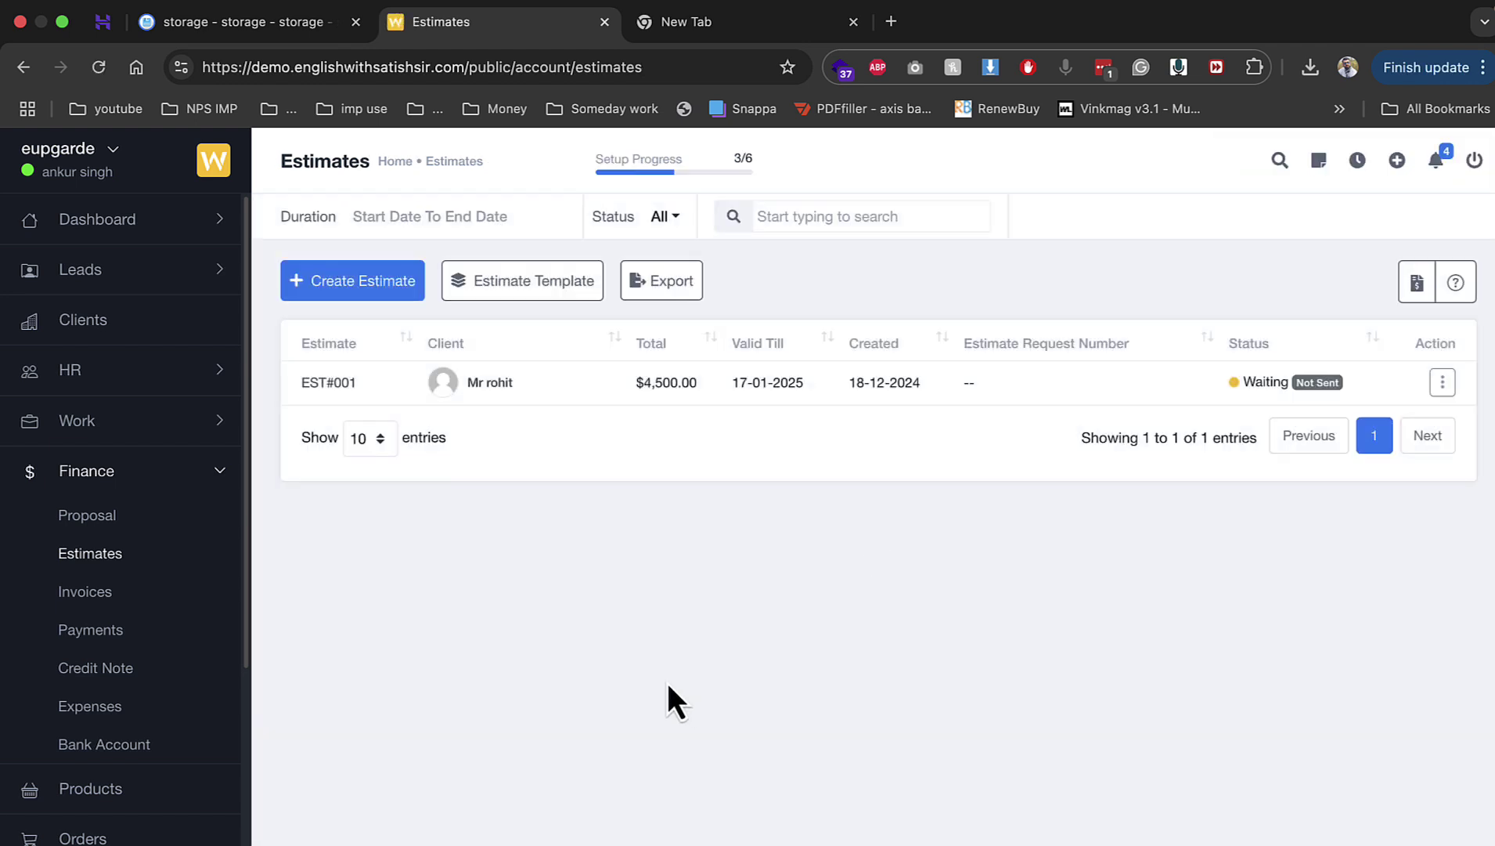
# Step: Send estimate EST#001, check invoice INV#001's actions, and view the recurring invoices list
pyautogui.click(1444, 382)
pyautogui.click(1326, 548)
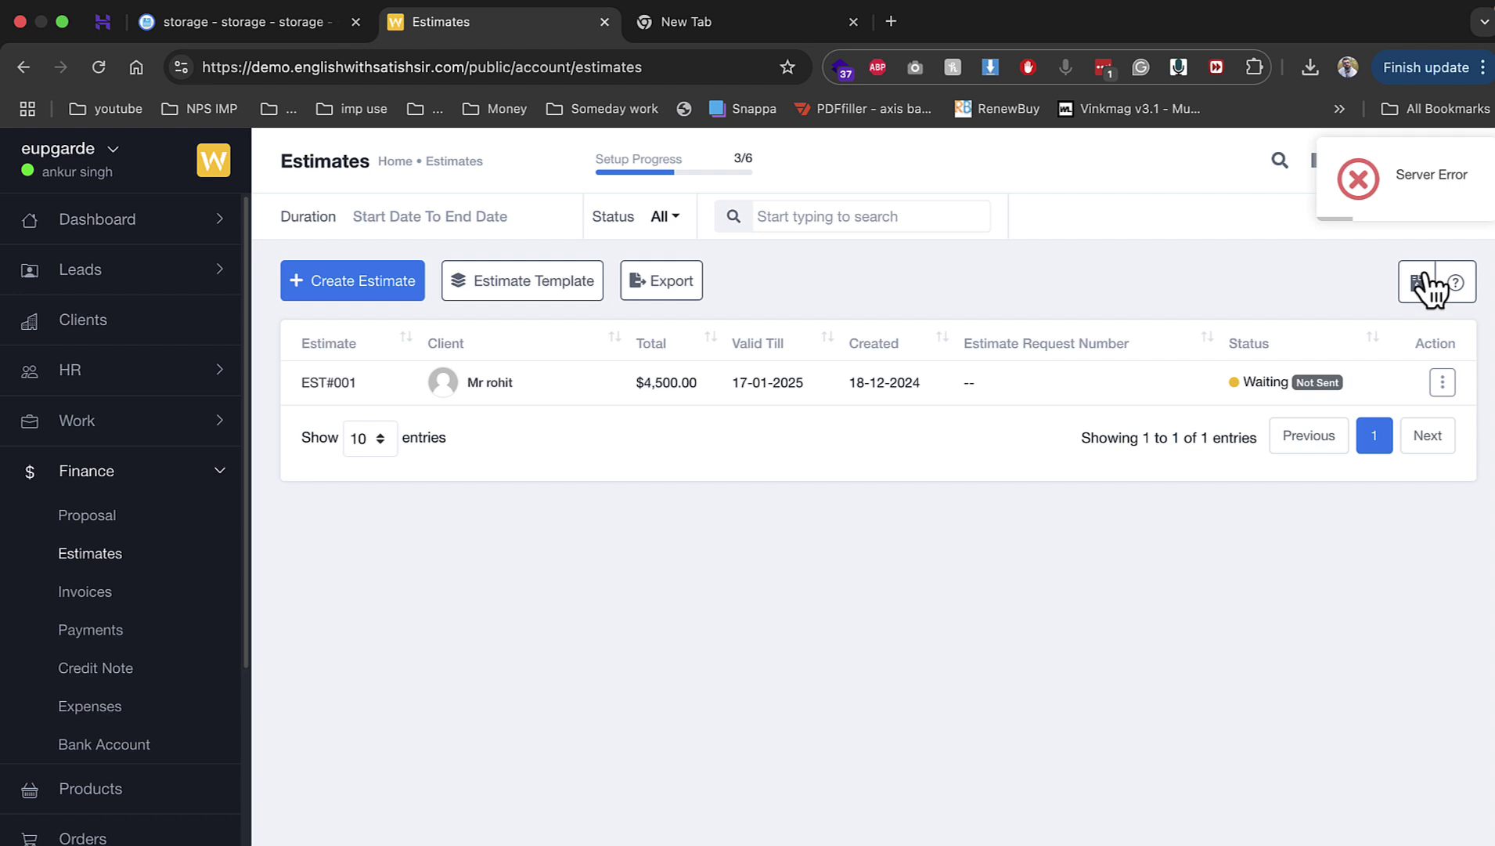
pyautogui.click(153, 589)
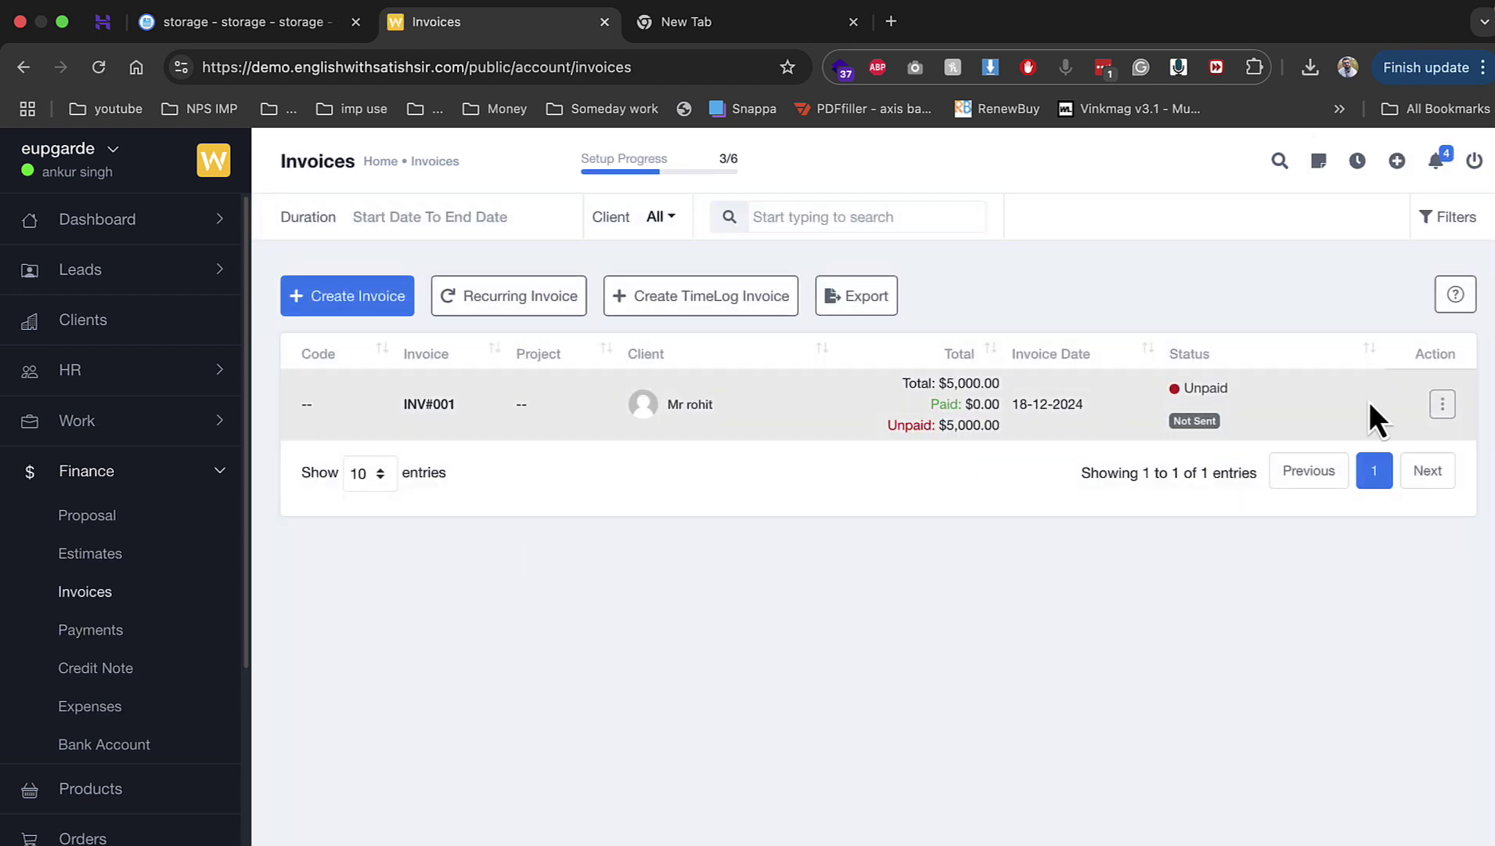
pyautogui.click(1443, 403)
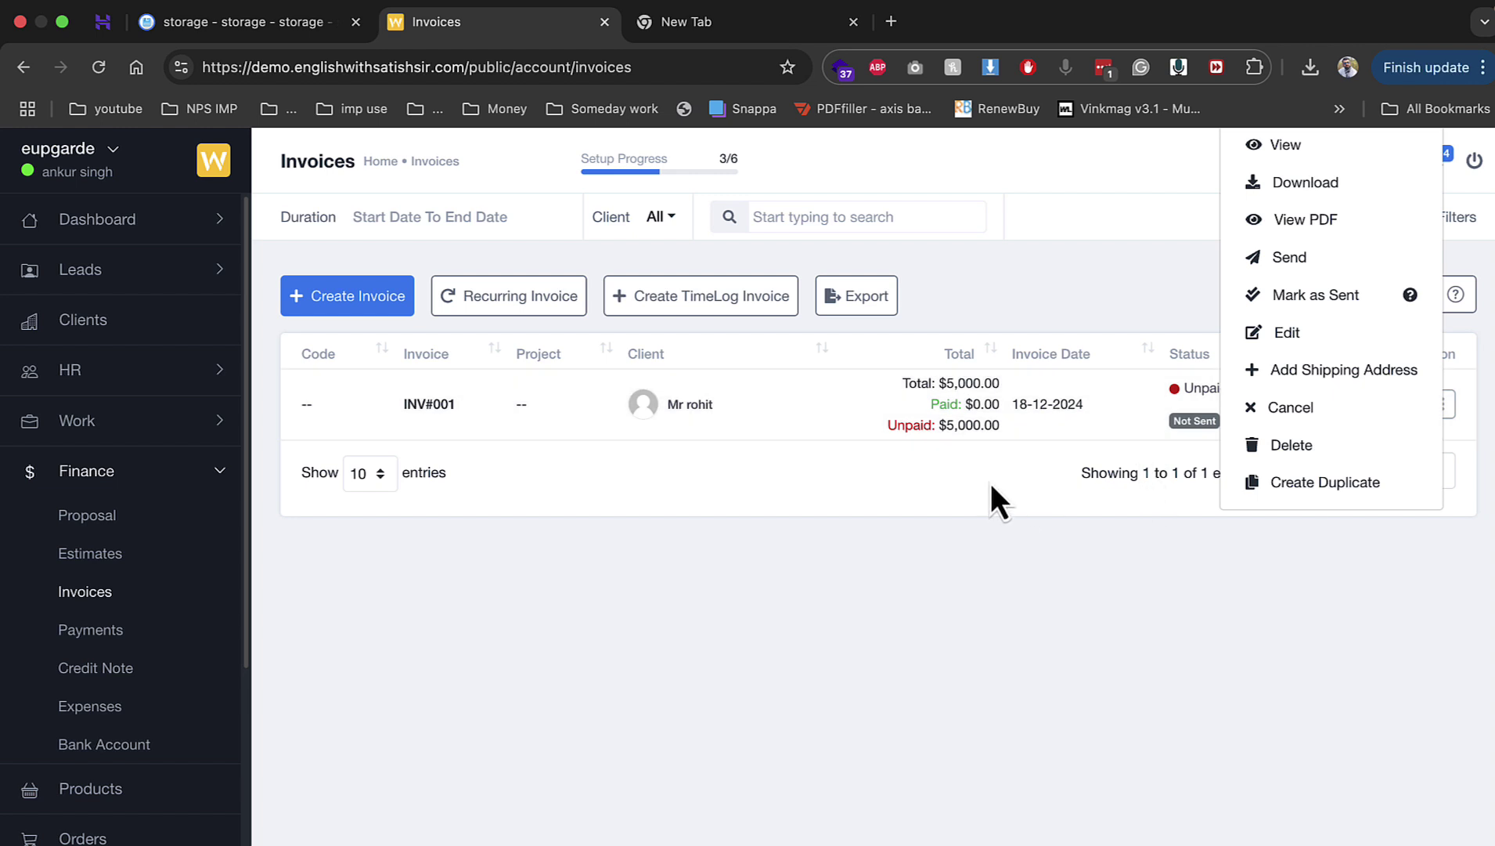
pyautogui.click(747, 428)
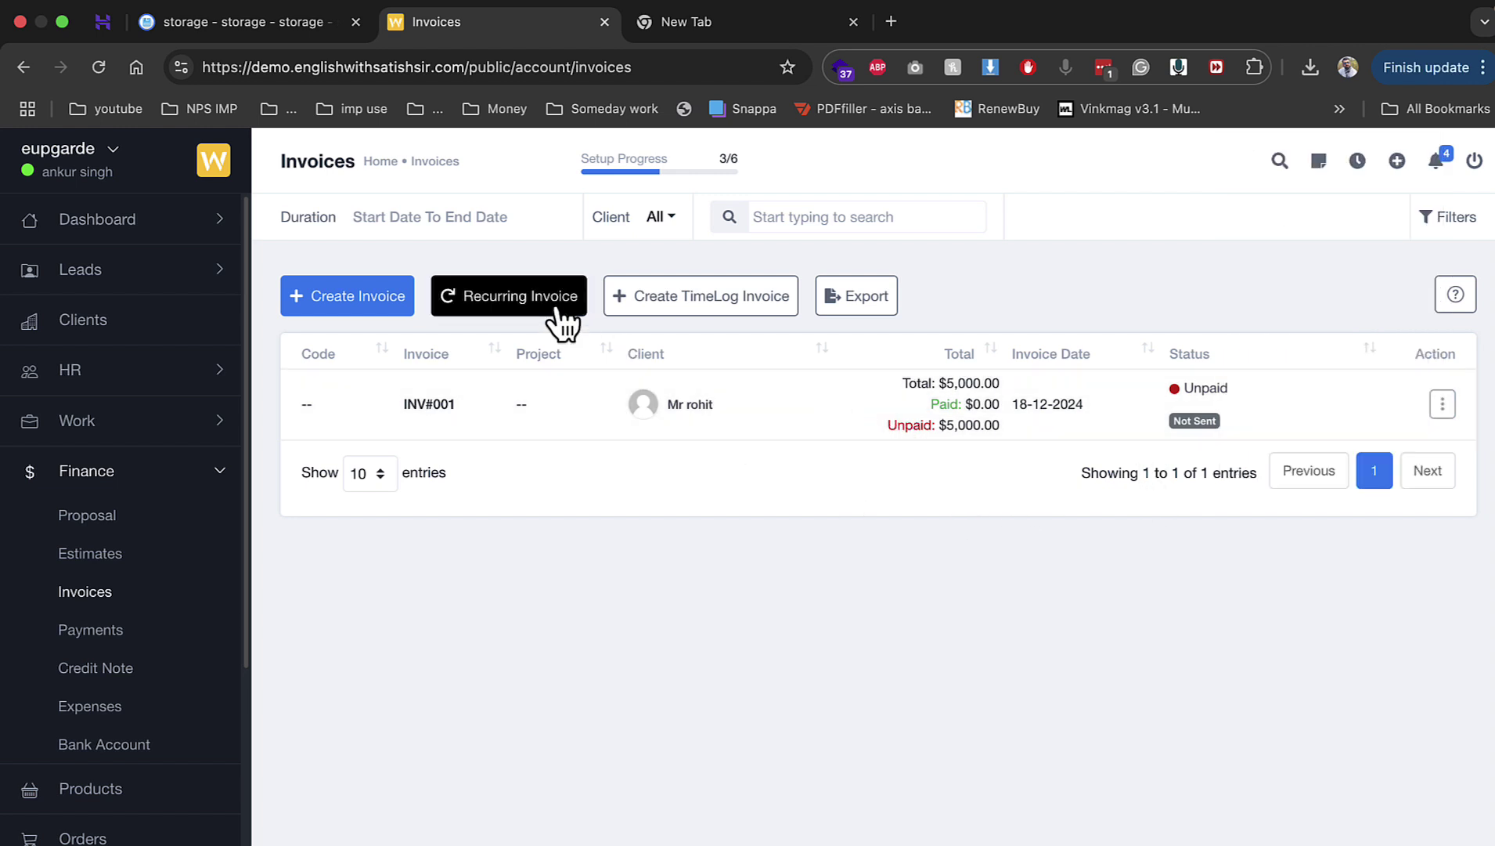
pyautogui.click(527, 300)
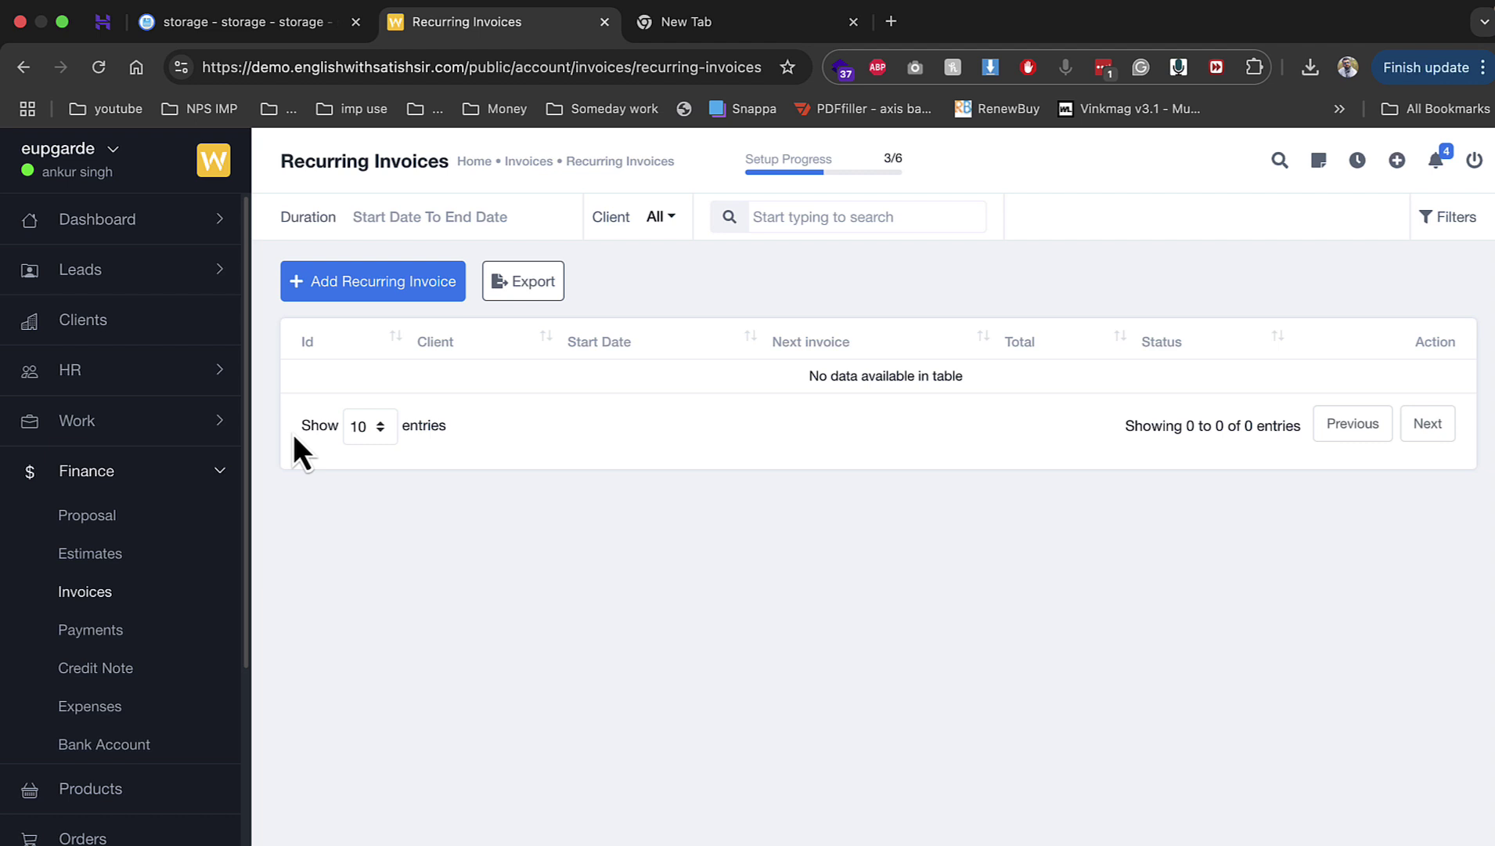
pyautogui.click(98, 473)
# Step: Start a new product named 'guide' priced at 1000
pyautogui.click(113, 539)
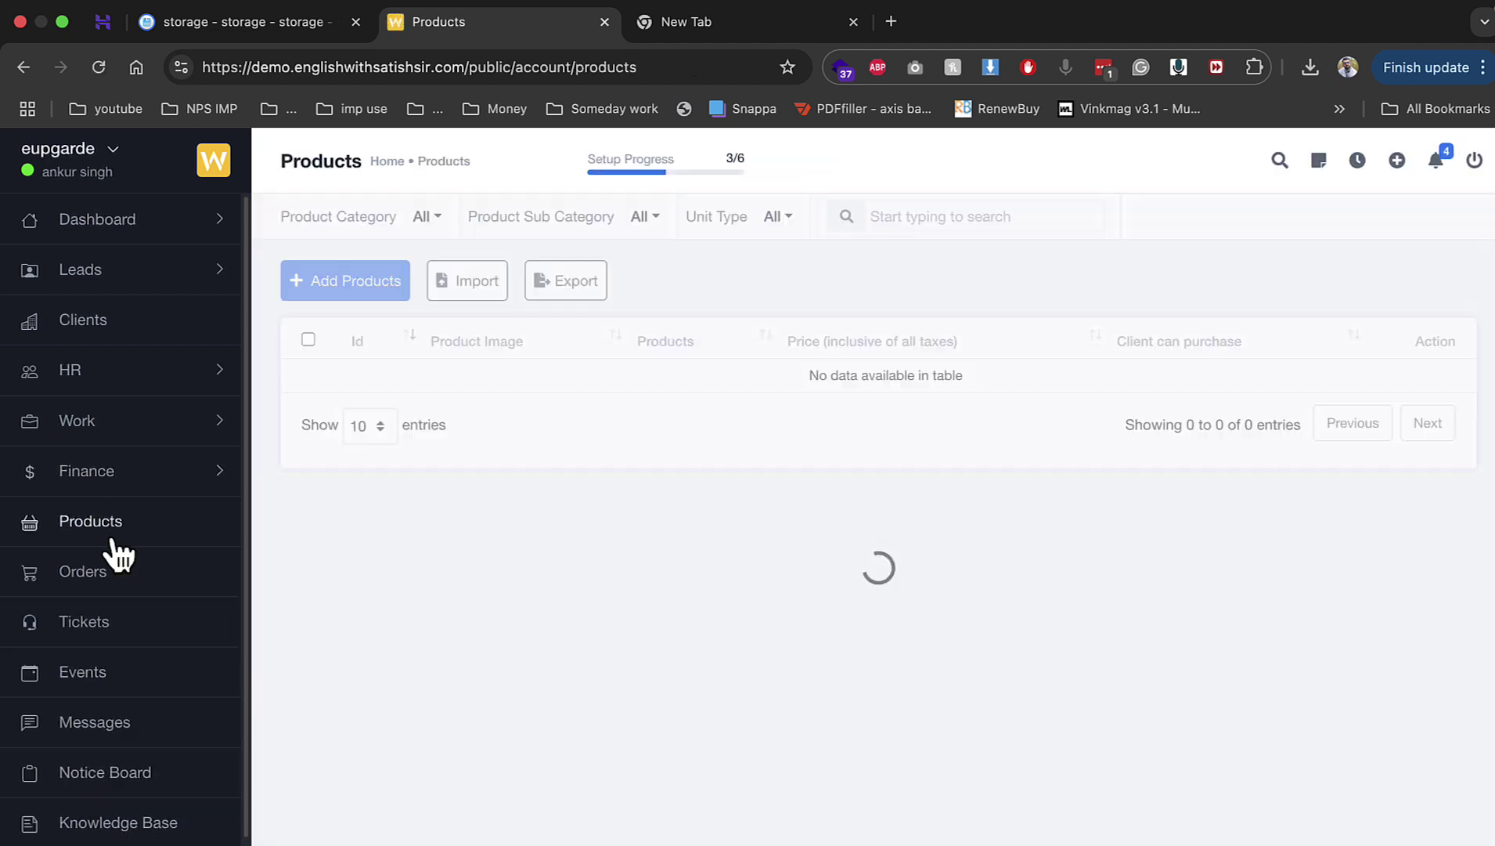
pyautogui.click(325, 296)
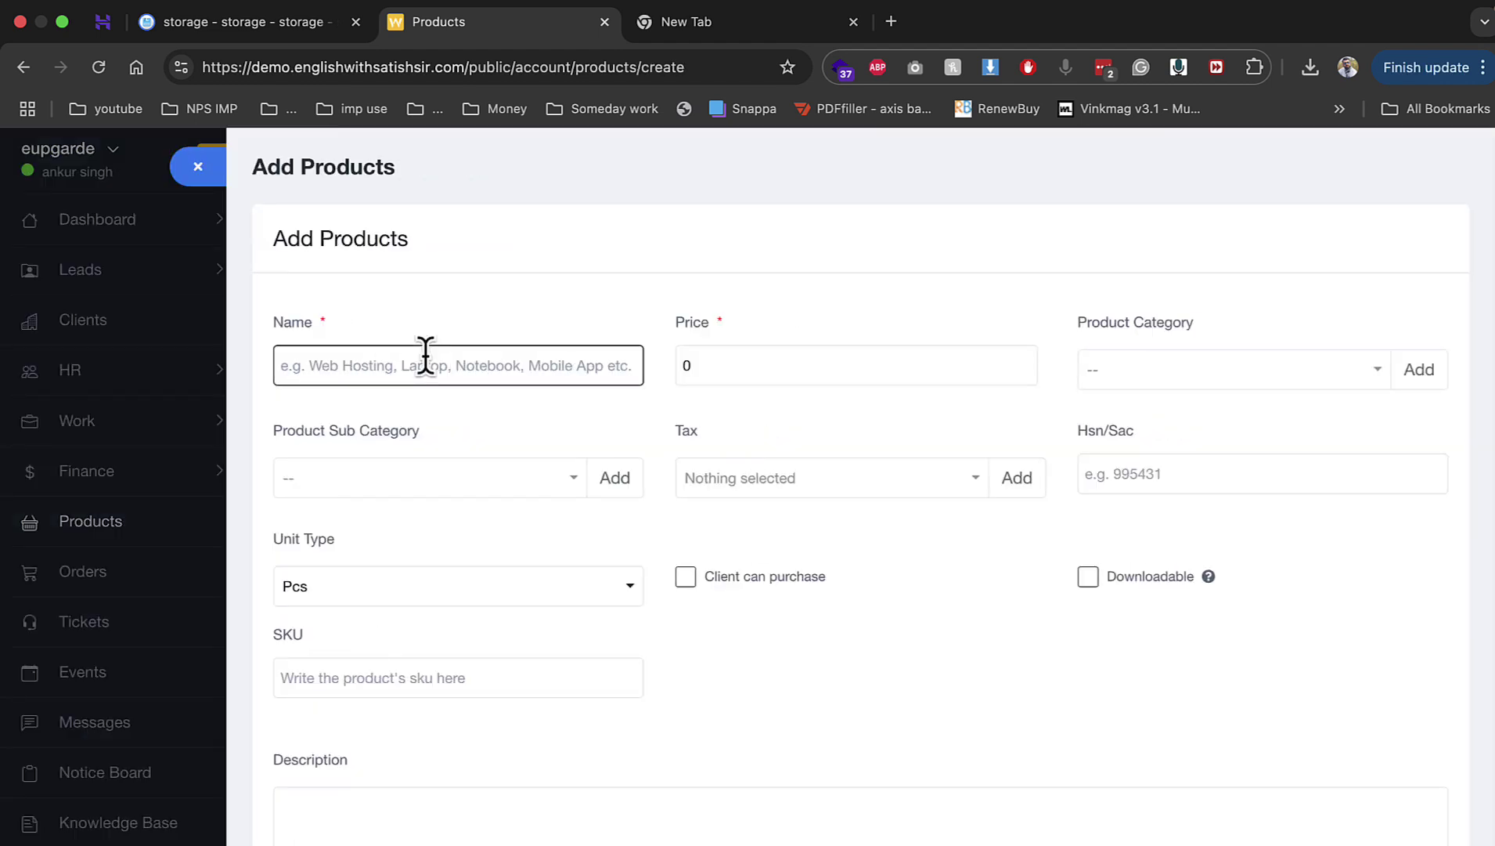
pyautogui.write('guid')
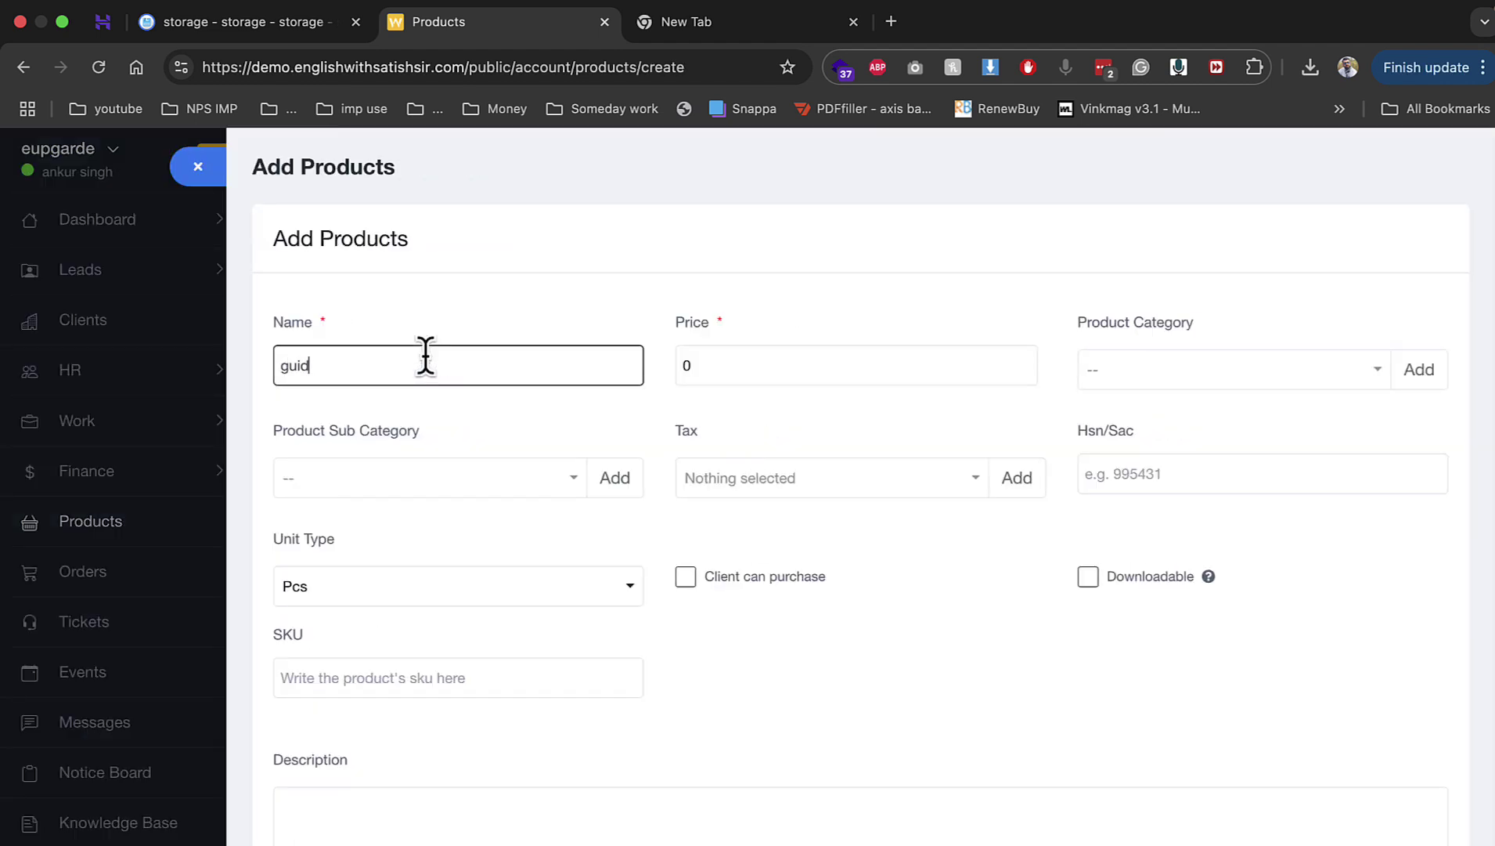
pyautogui.write('e')
pyautogui.press('Tab')
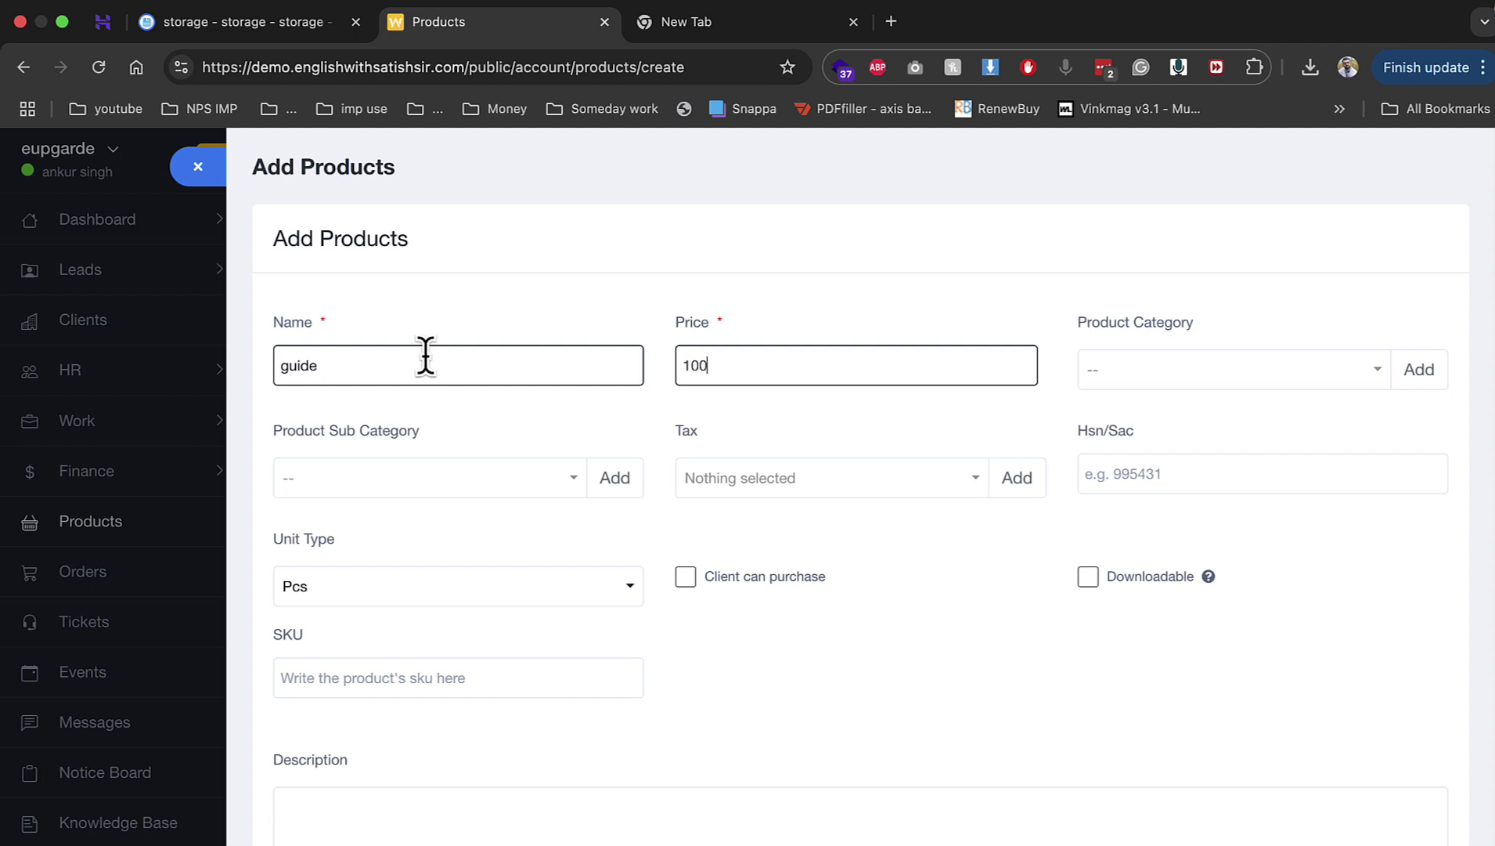
pyautogui.press('Tab')
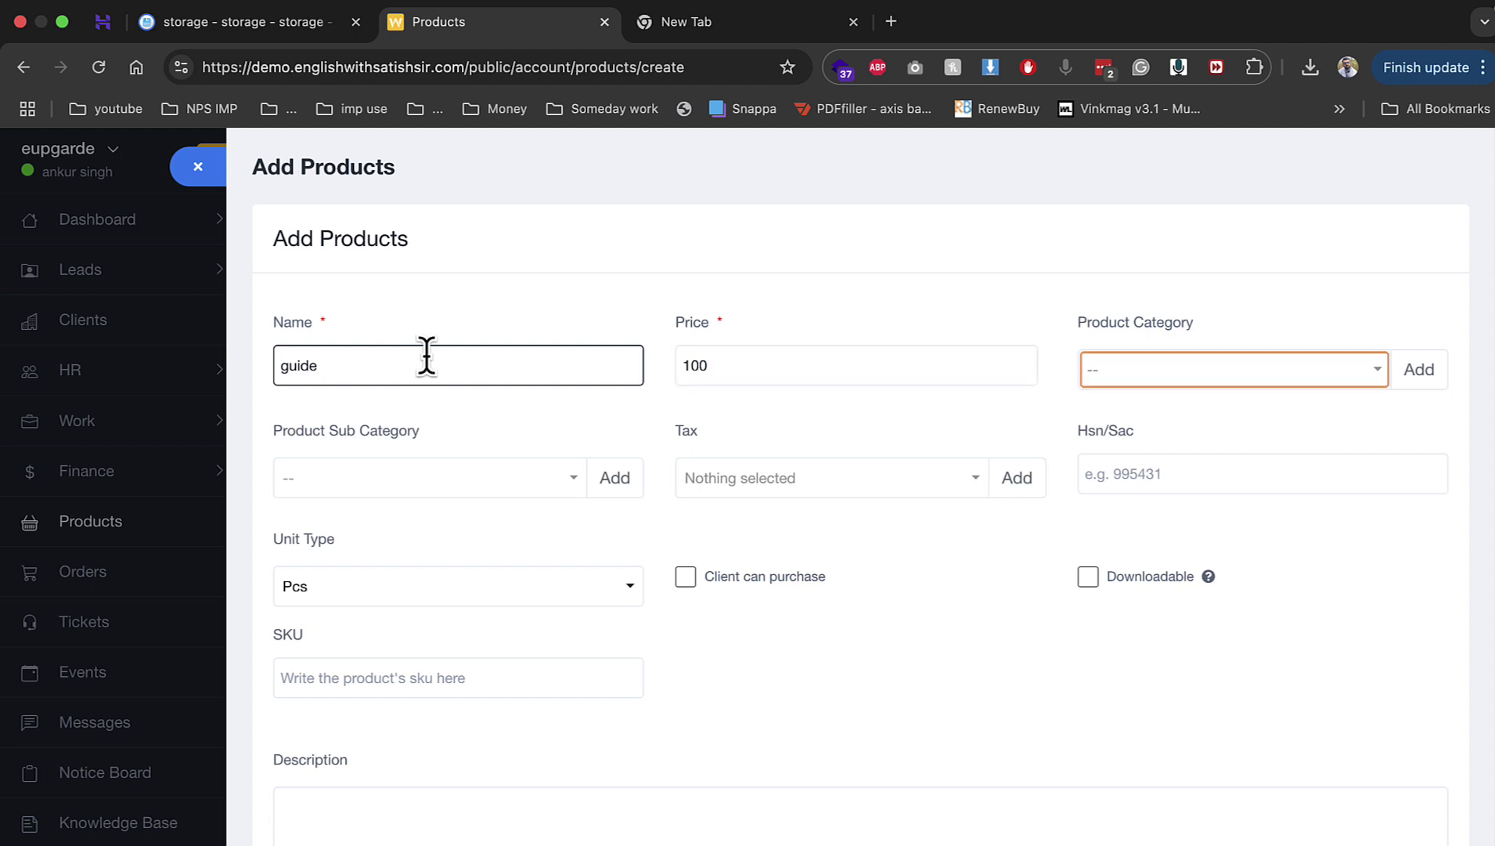
pyautogui.click(861, 370)
pyautogui.write('0')
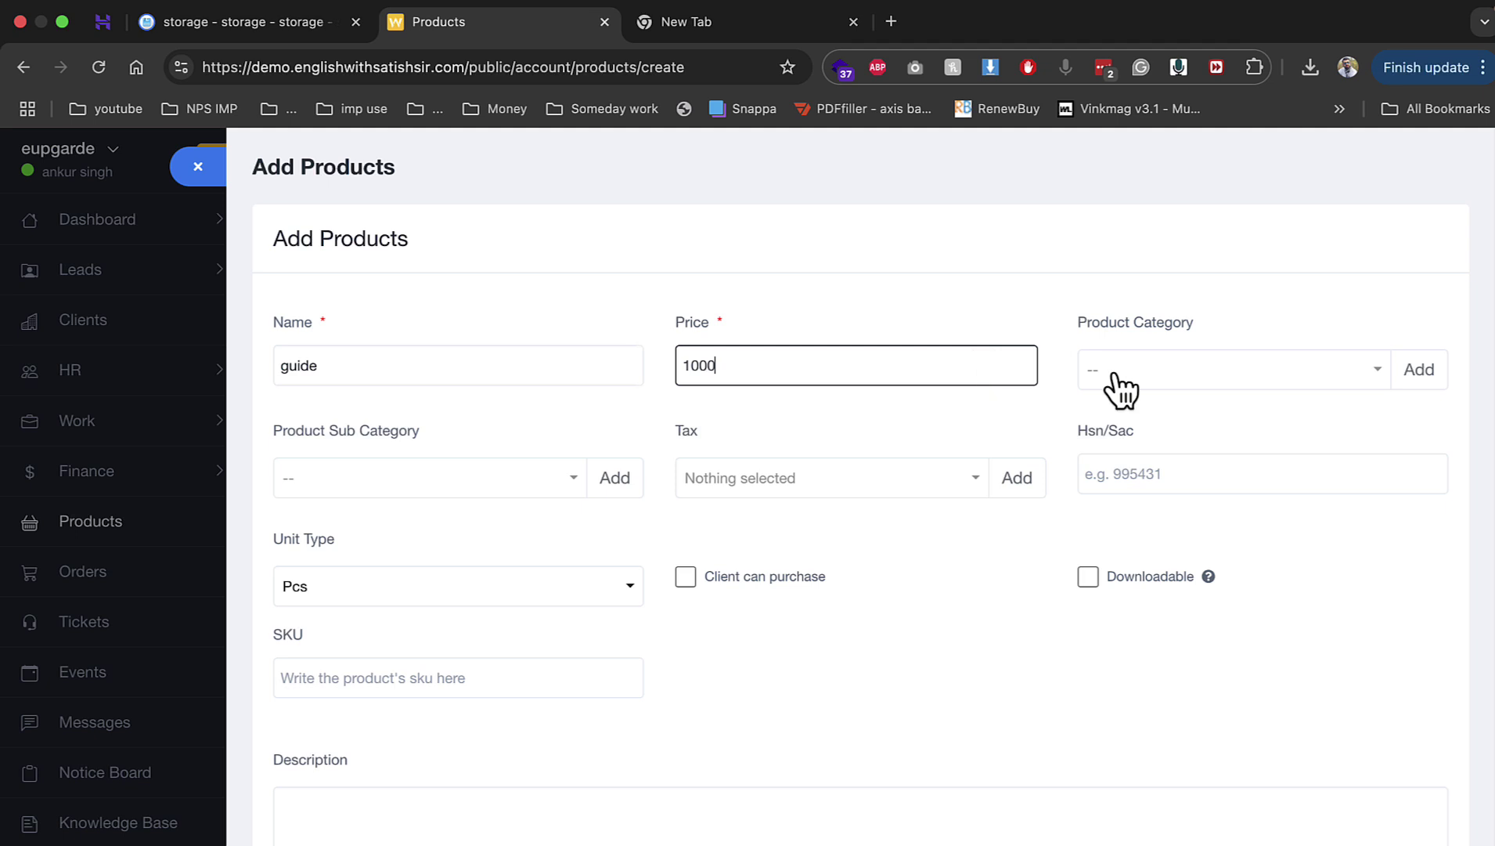
pyautogui.click(1119, 373)
pyautogui.click(537, 454)
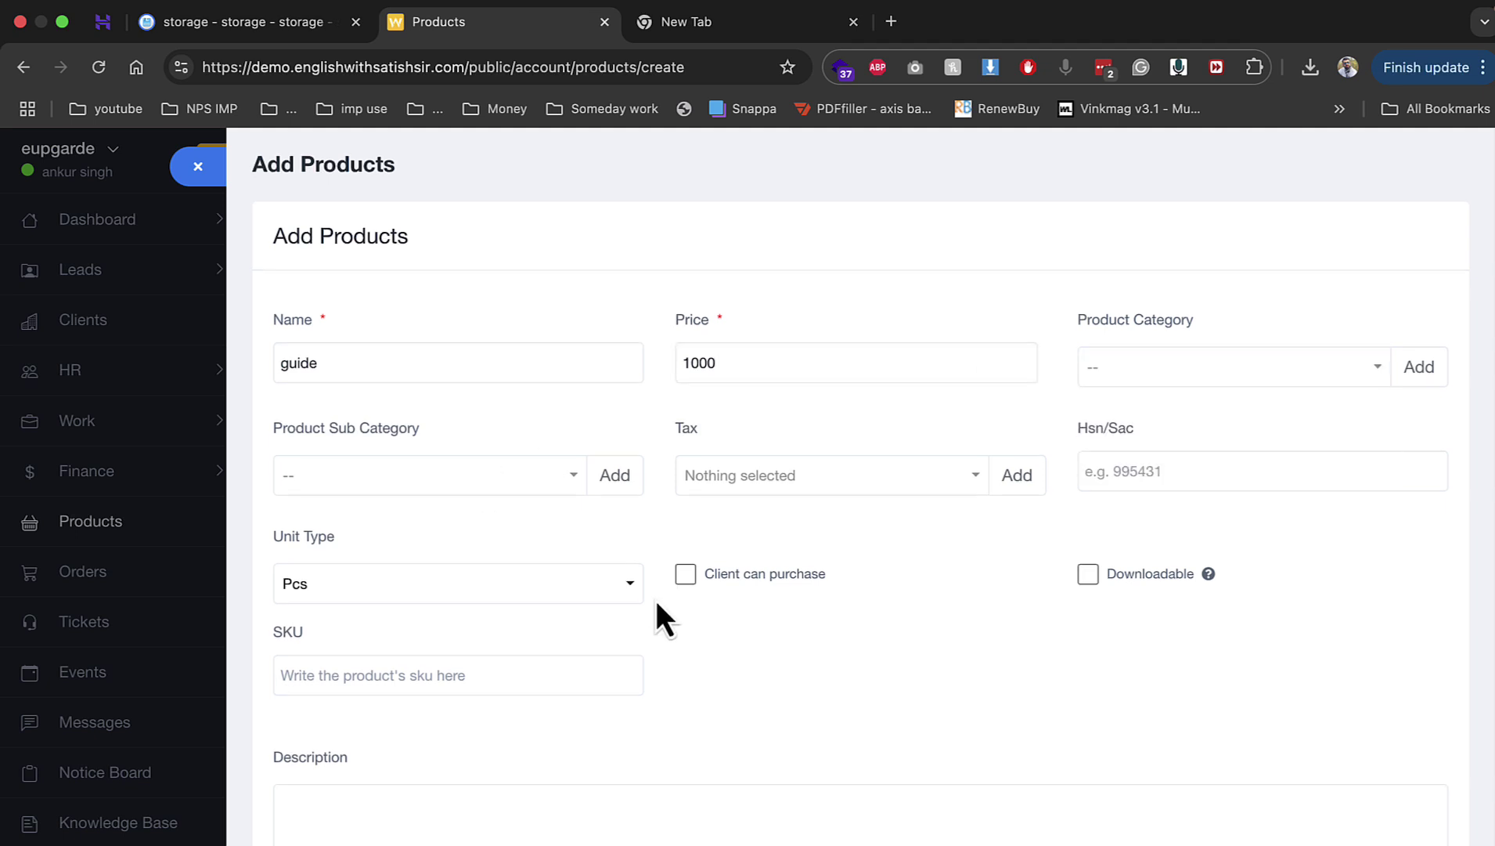
pyautogui.scroll(-4, 656, 599)
pyautogui.scroll(1, 671, 501)
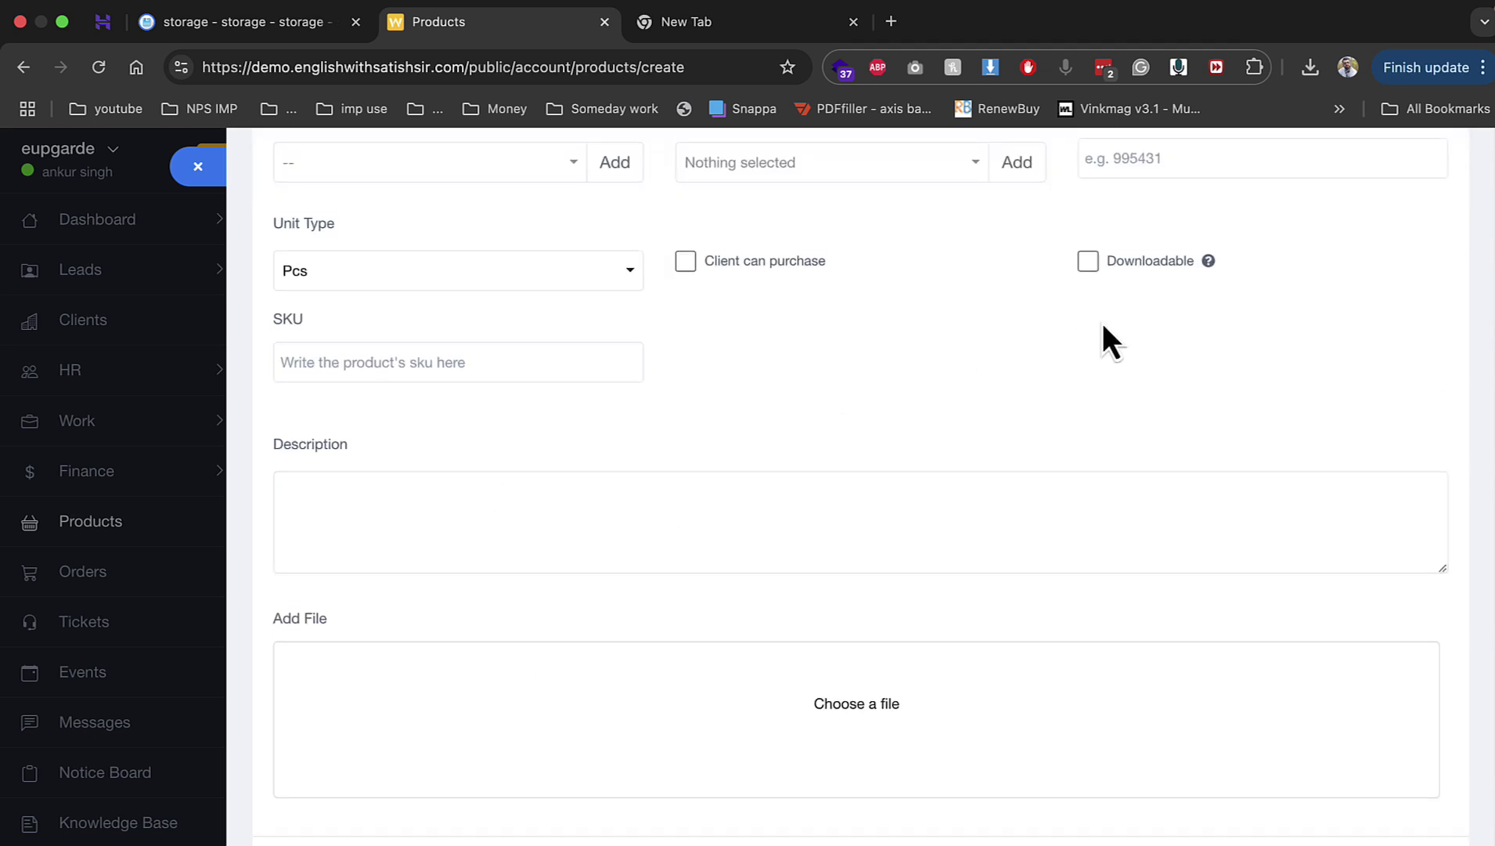
# Step: Make the guide product downloadable with 1.png attached and save it
pyautogui.click(1106, 266)
pyautogui.click(887, 545)
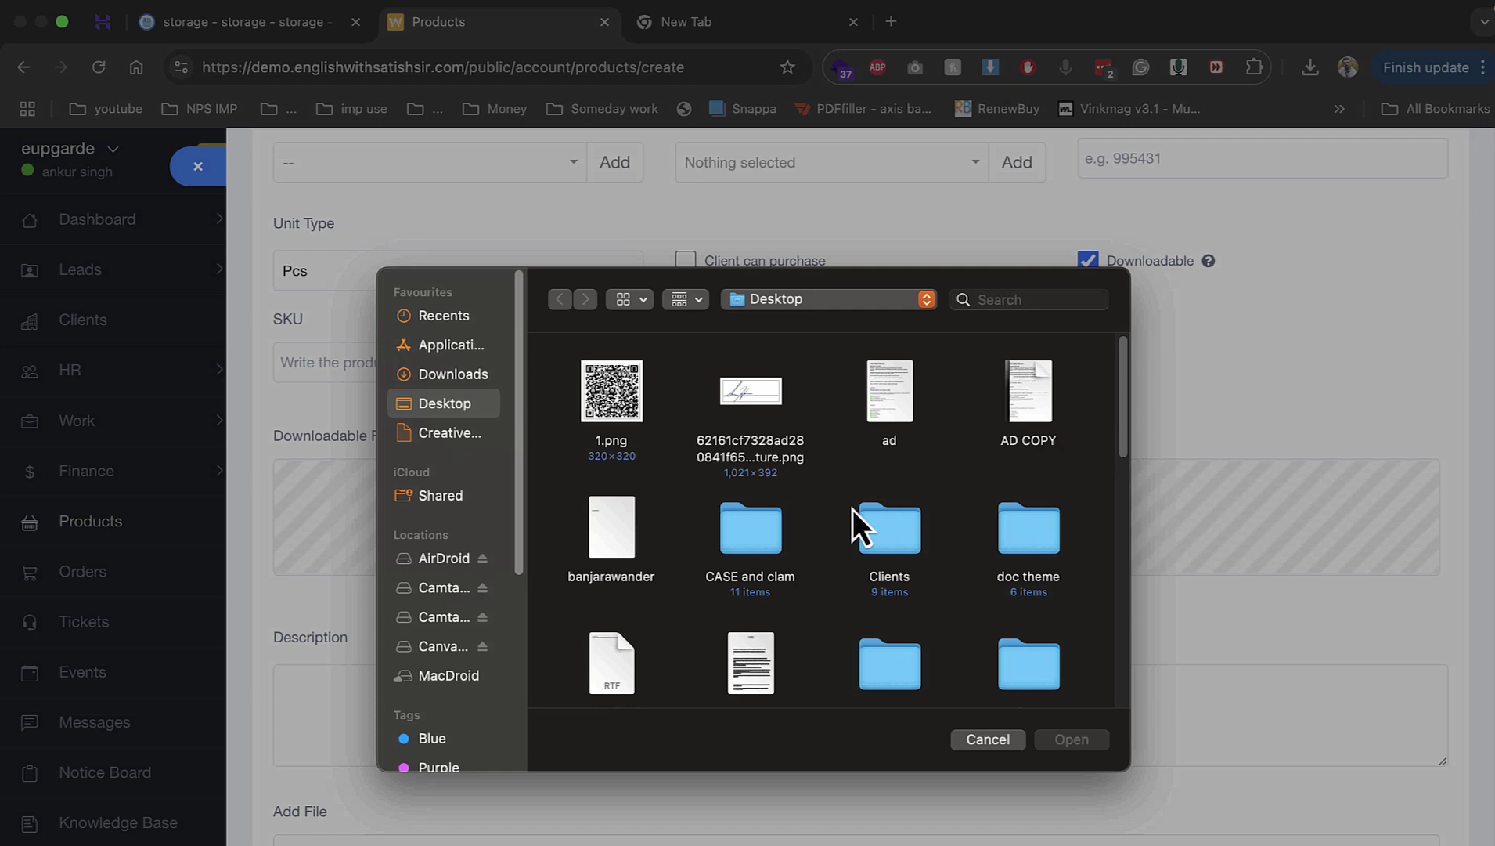
pyautogui.click(612, 414)
pyautogui.doubleClick(610, 409)
pyautogui.scroll(-4, 551, 641)
pyautogui.click(310, 827)
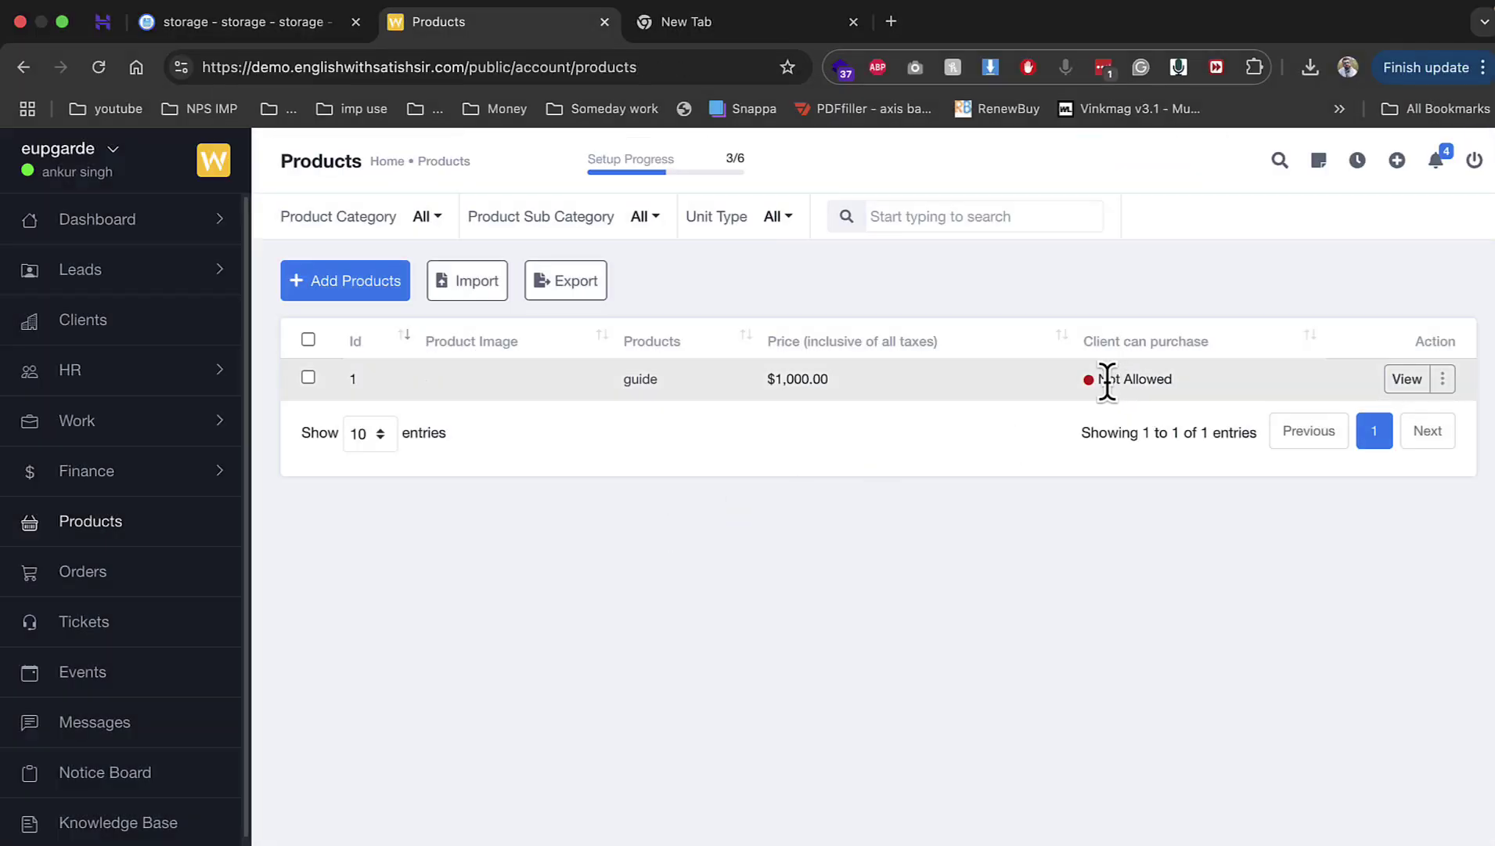
# Step: Edit the guide product to allow client purchase and save the change
pyautogui.click(1442, 381)
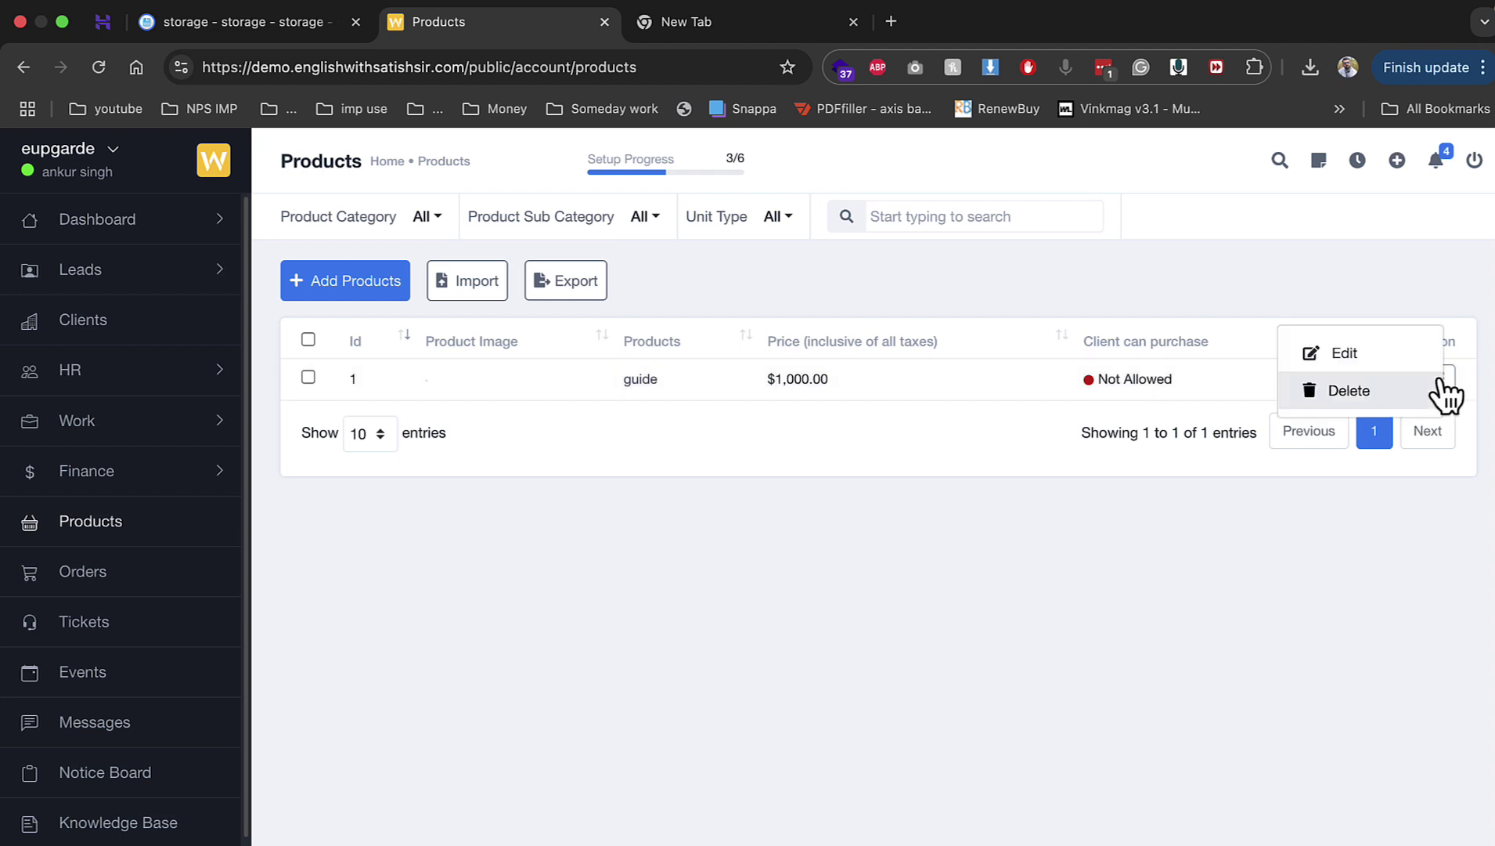
pyautogui.click(1340, 354)
pyautogui.scroll(-3, 667, 627)
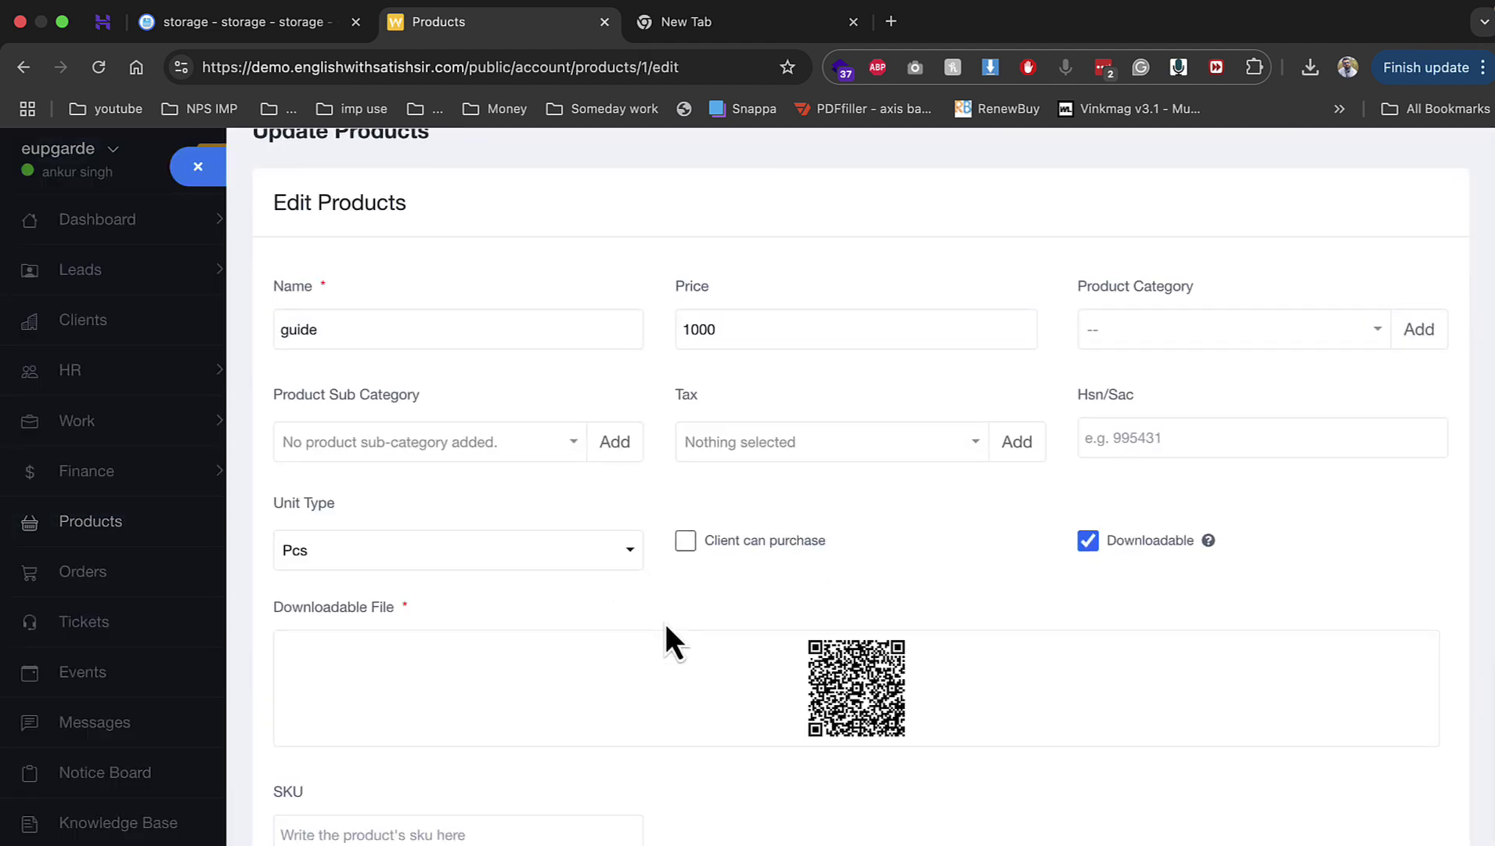
pyautogui.click(764, 438)
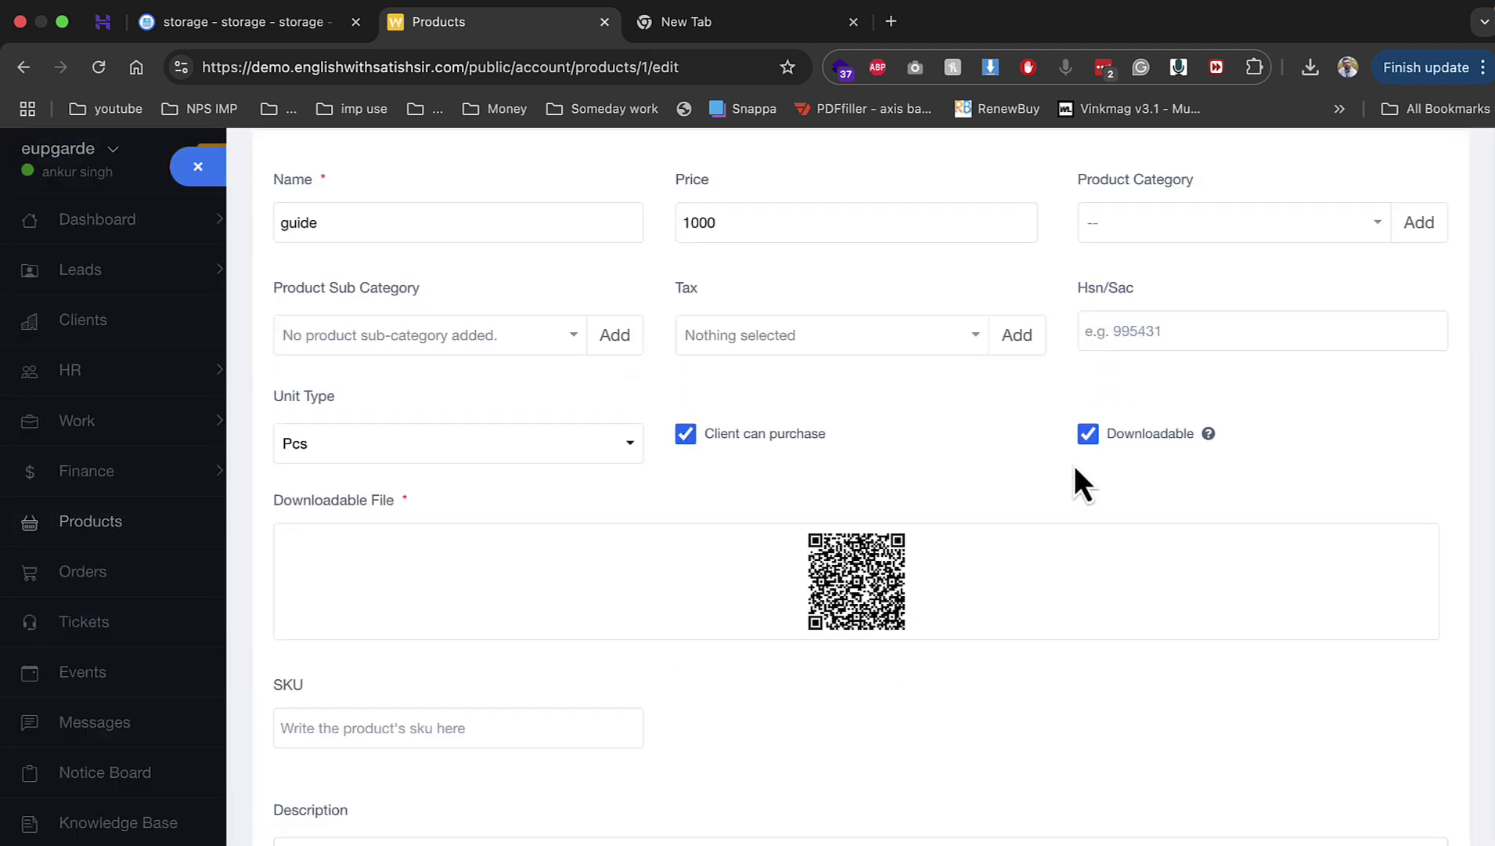
pyautogui.scroll(-5, 454, 761)
pyautogui.click(323, 829)
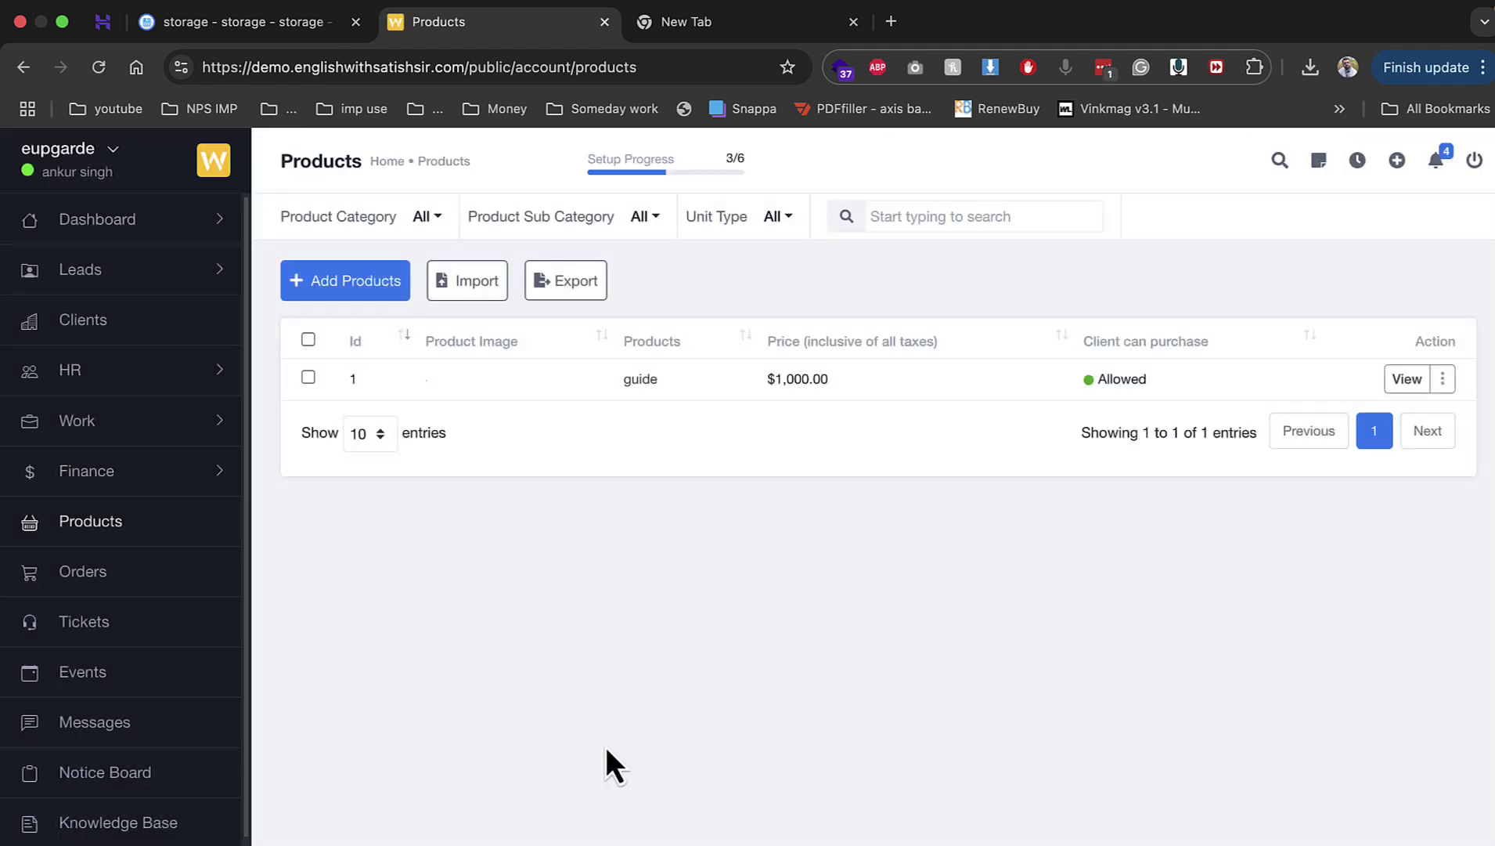
pyautogui.click(166, 581)
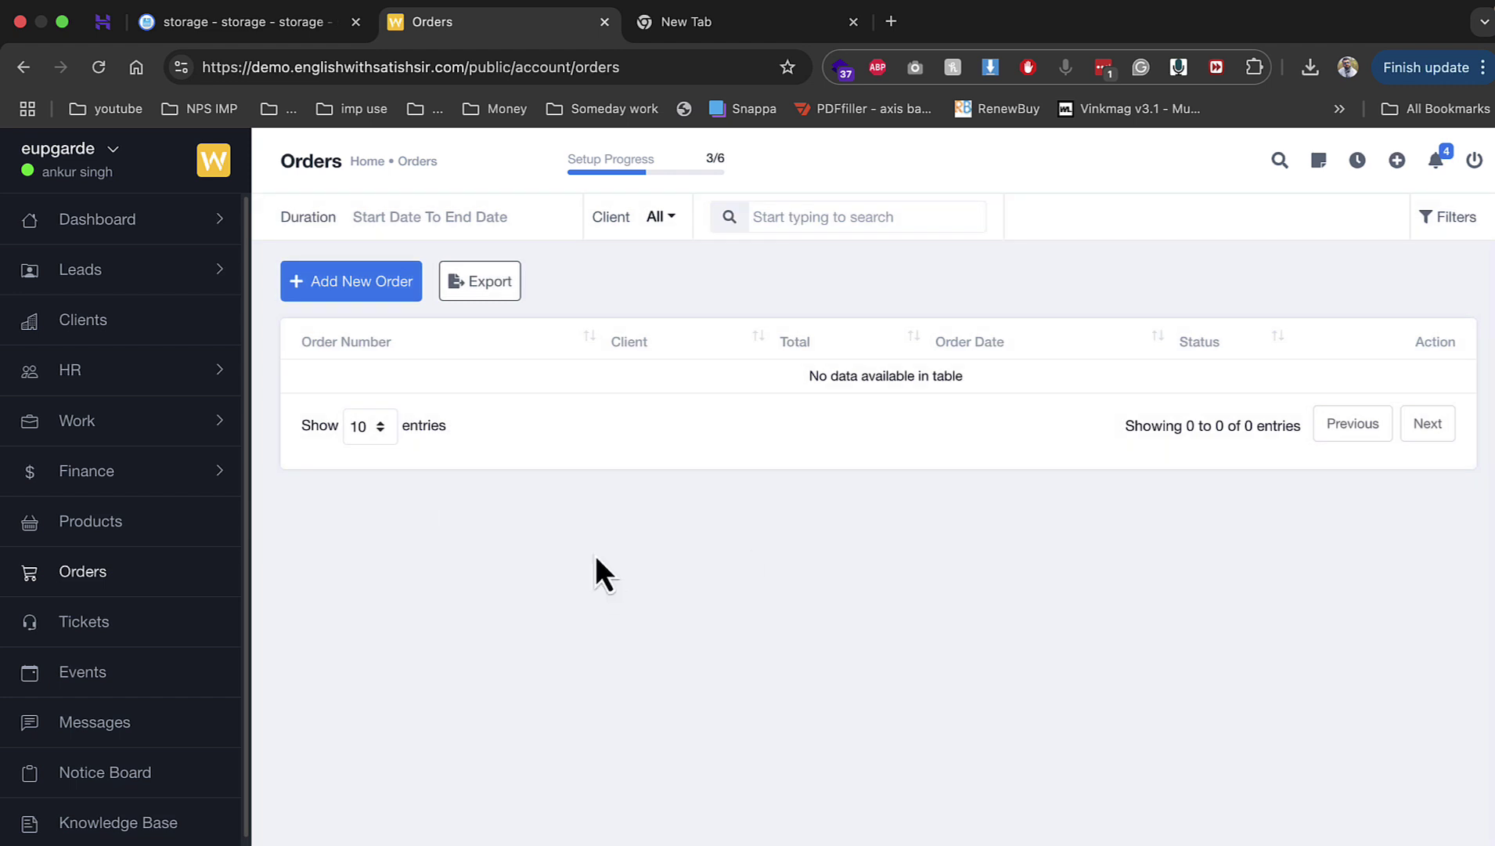
# Step: Create order ODR#001 for the client with one guide product and save it
pyautogui.click(375, 296)
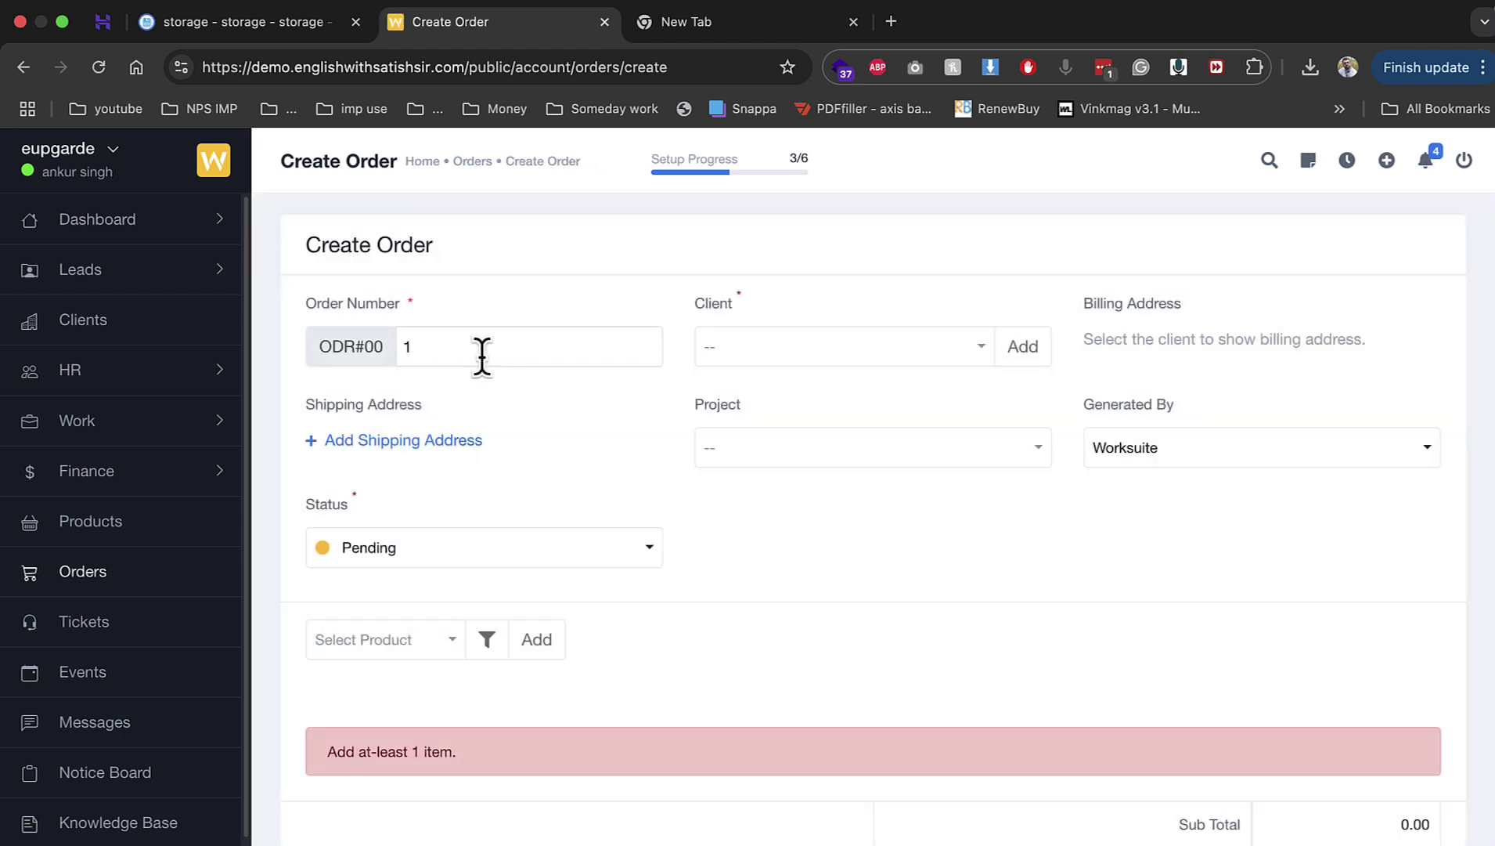
pyautogui.click(484, 349)
pyautogui.click(795, 360)
pyautogui.click(783, 470)
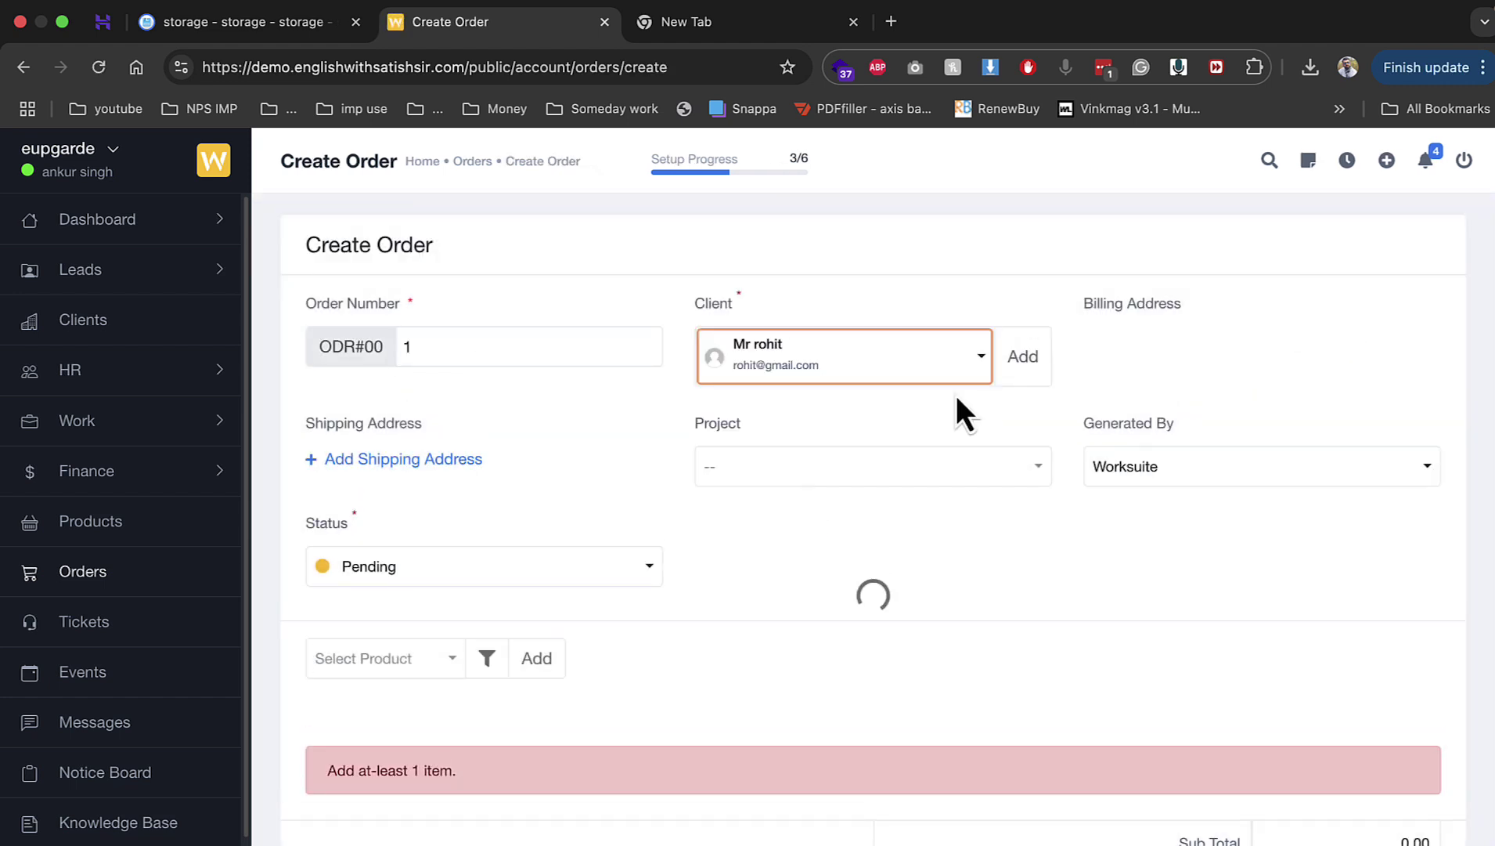
pyautogui.click(801, 468)
pyautogui.scroll(-3, 498, 724)
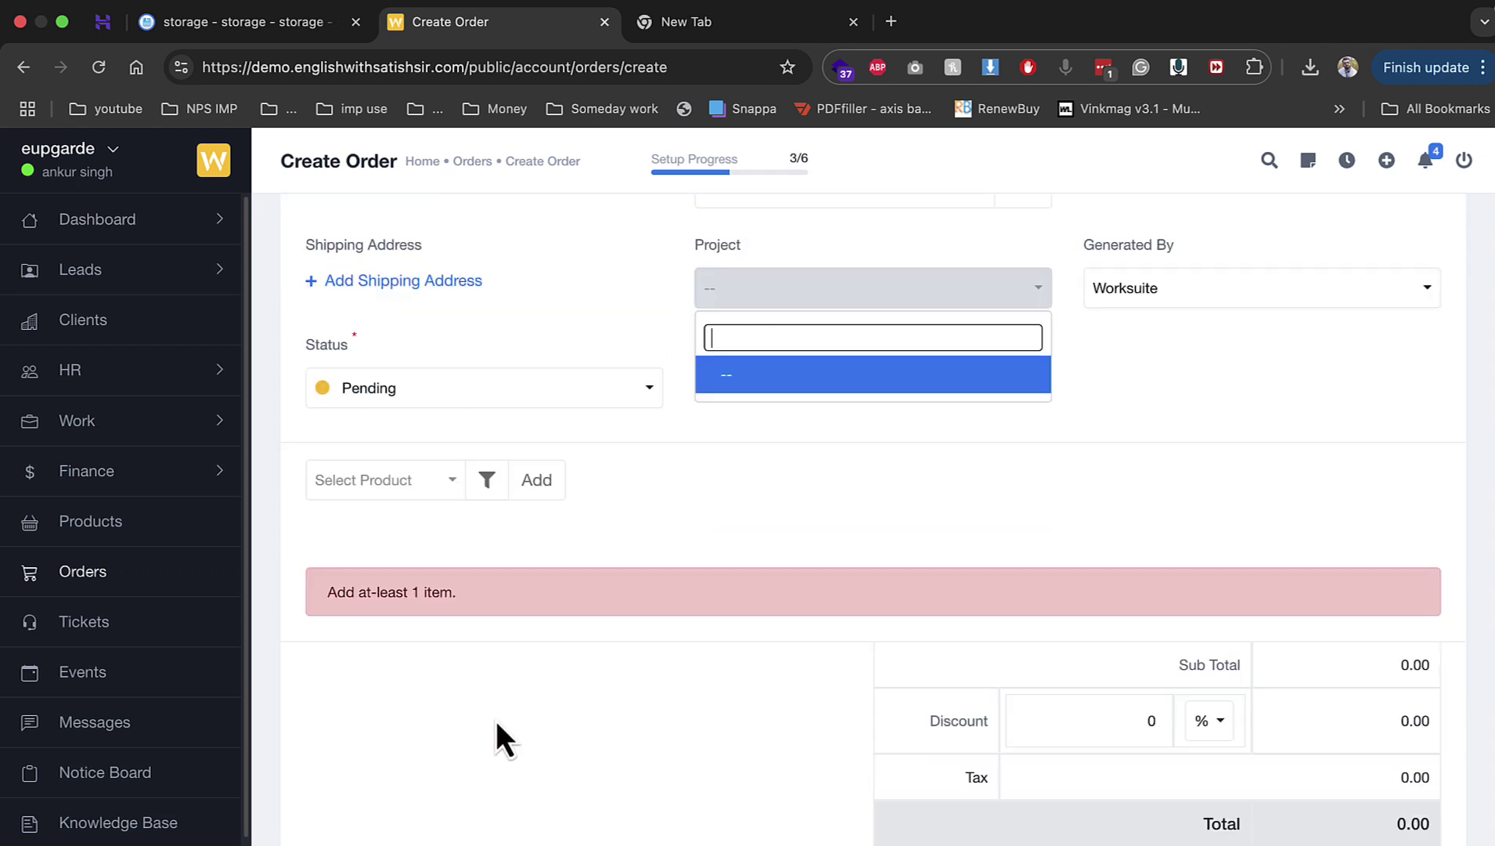
pyautogui.click(407, 479)
pyautogui.click(439, 564)
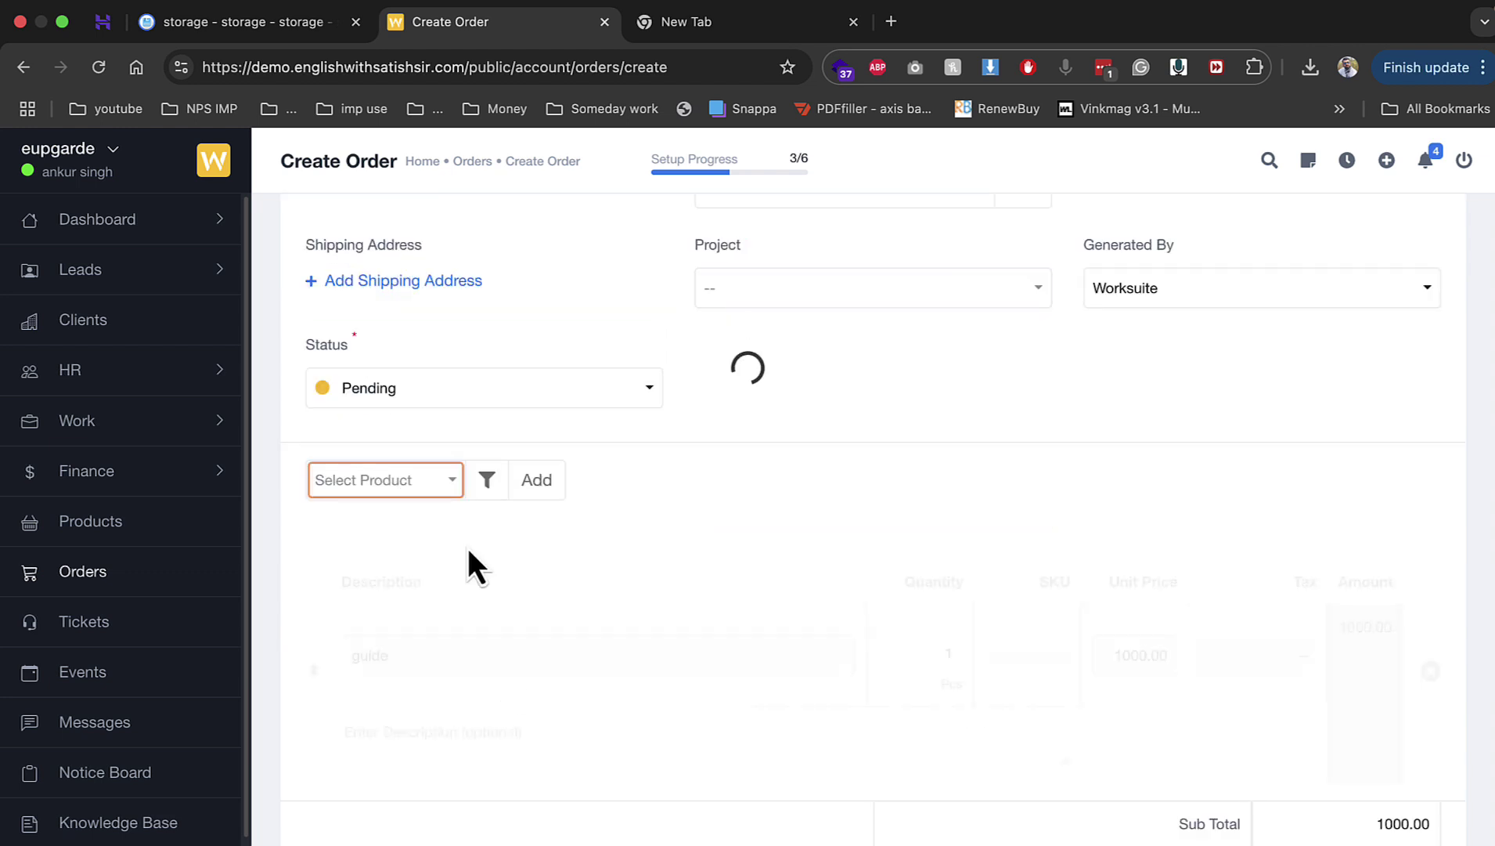
pyautogui.scroll(-5, 816, 590)
pyautogui.click(353, 842)
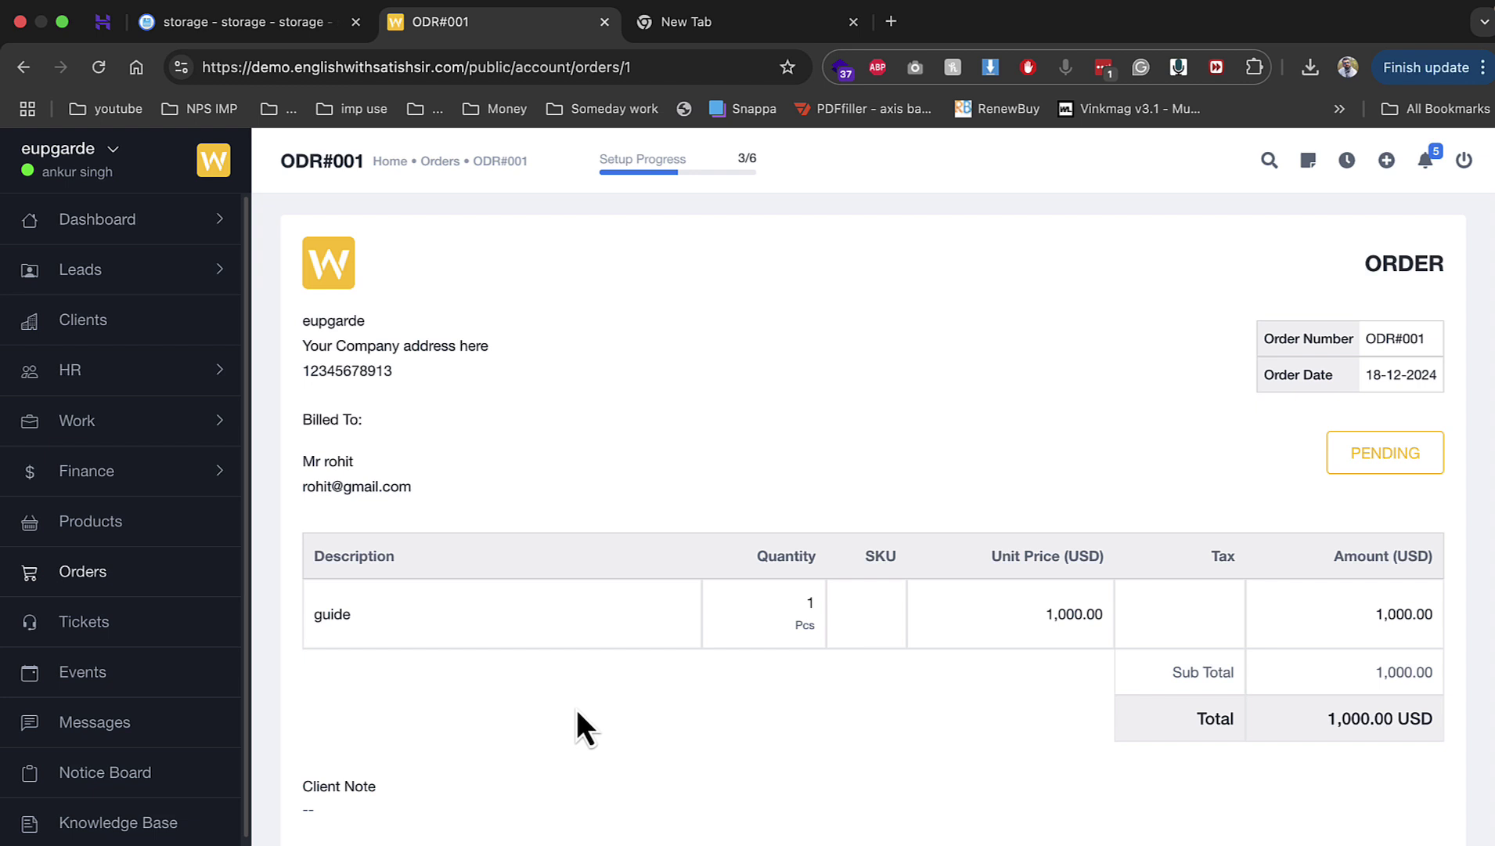
# Step: Mark order ODR#001 as complete and confirm with Yes
pyautogui.scroll(-1, 576, 707)
pyautogui.click(350, 843)
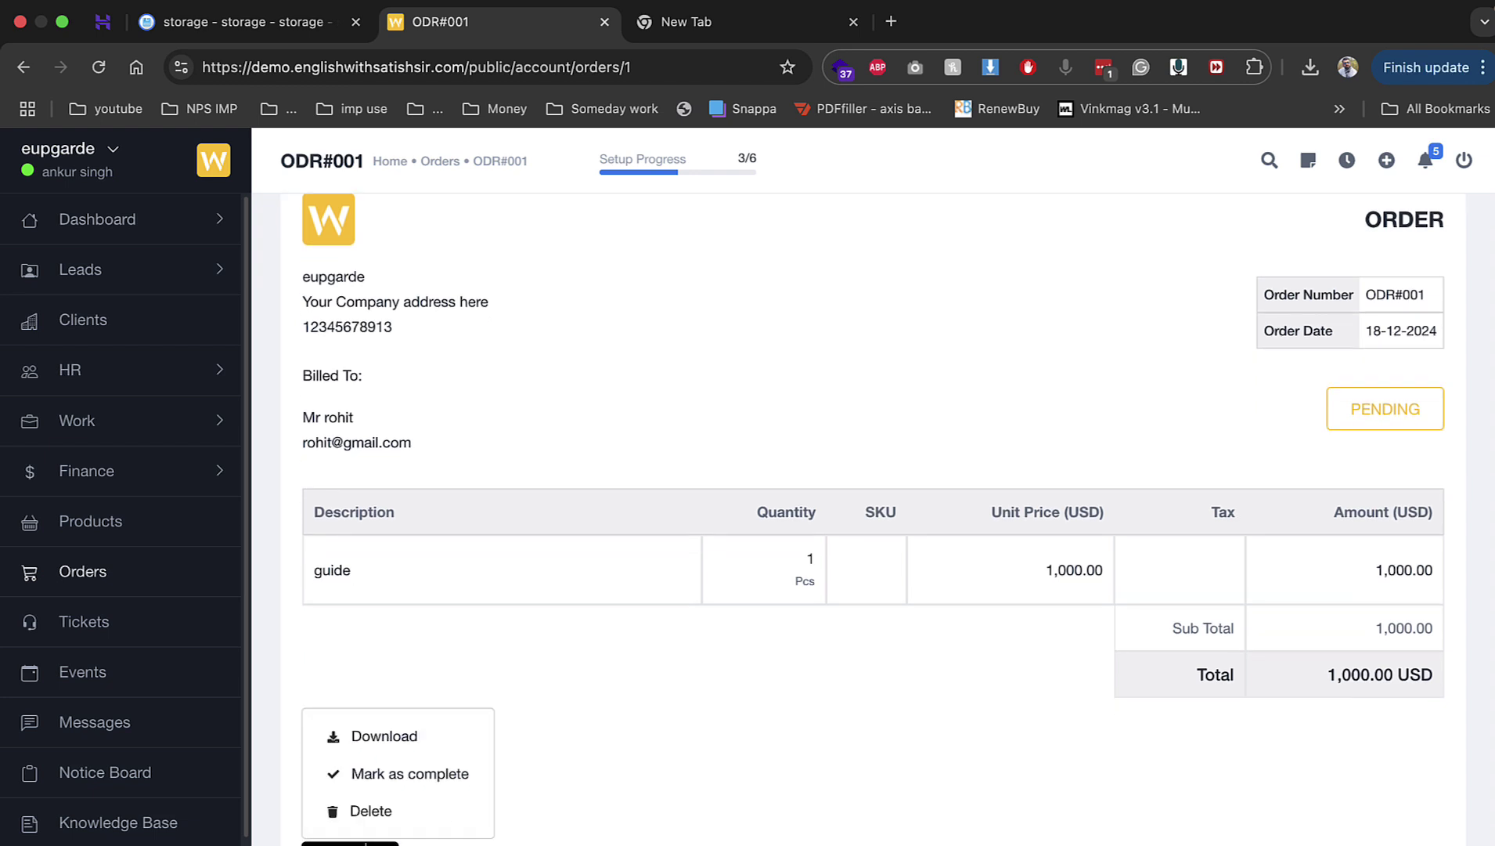
pyautogui.click(426, 774)
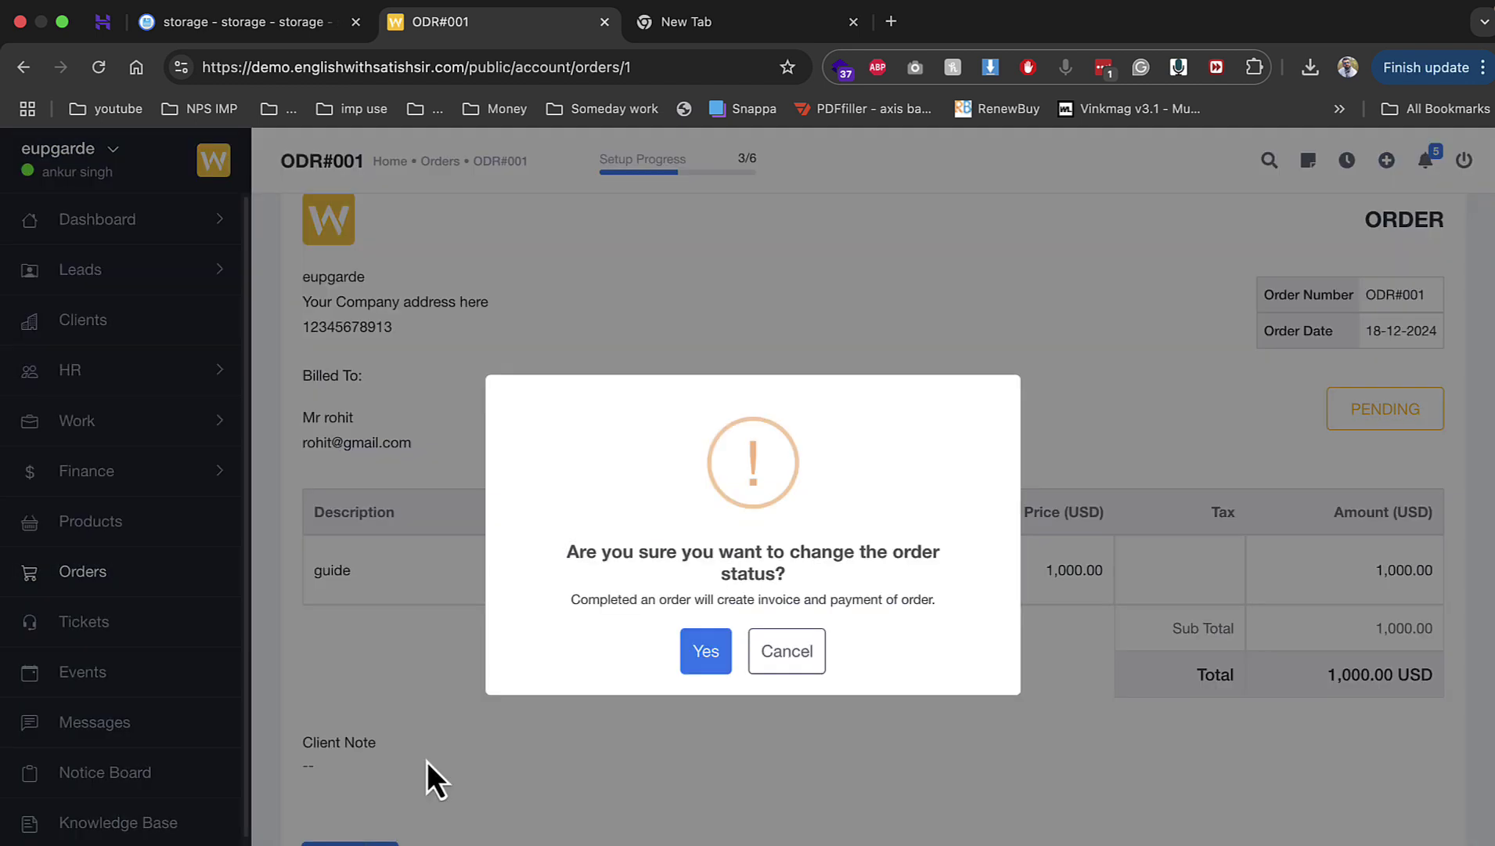
pyautogui.click(715, 648)
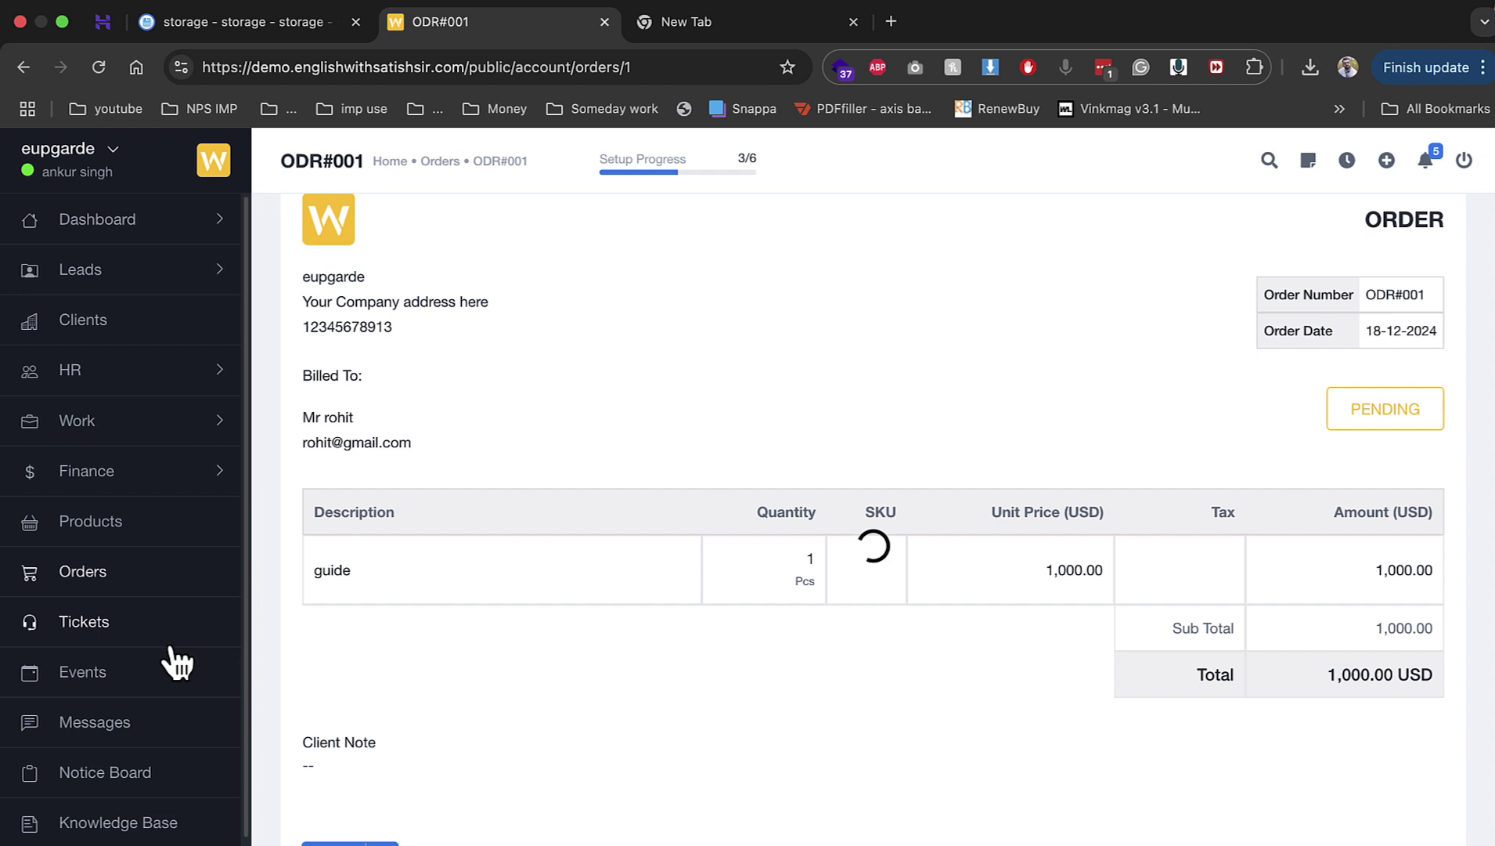
pyautogui.scroll(-1, 154, 829)
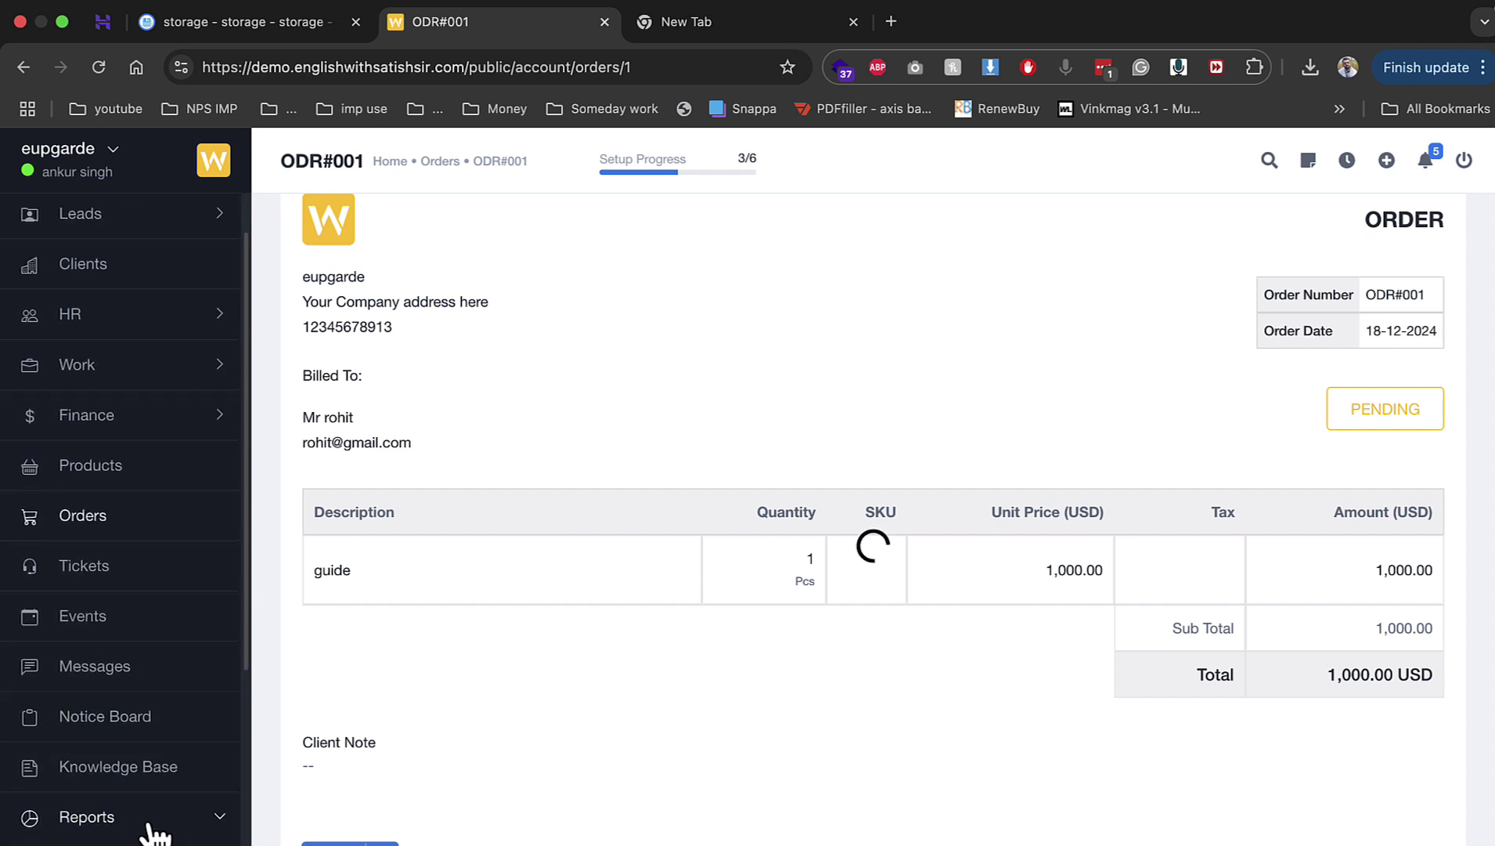
pyautogui.scroll(-3, 155, 834)
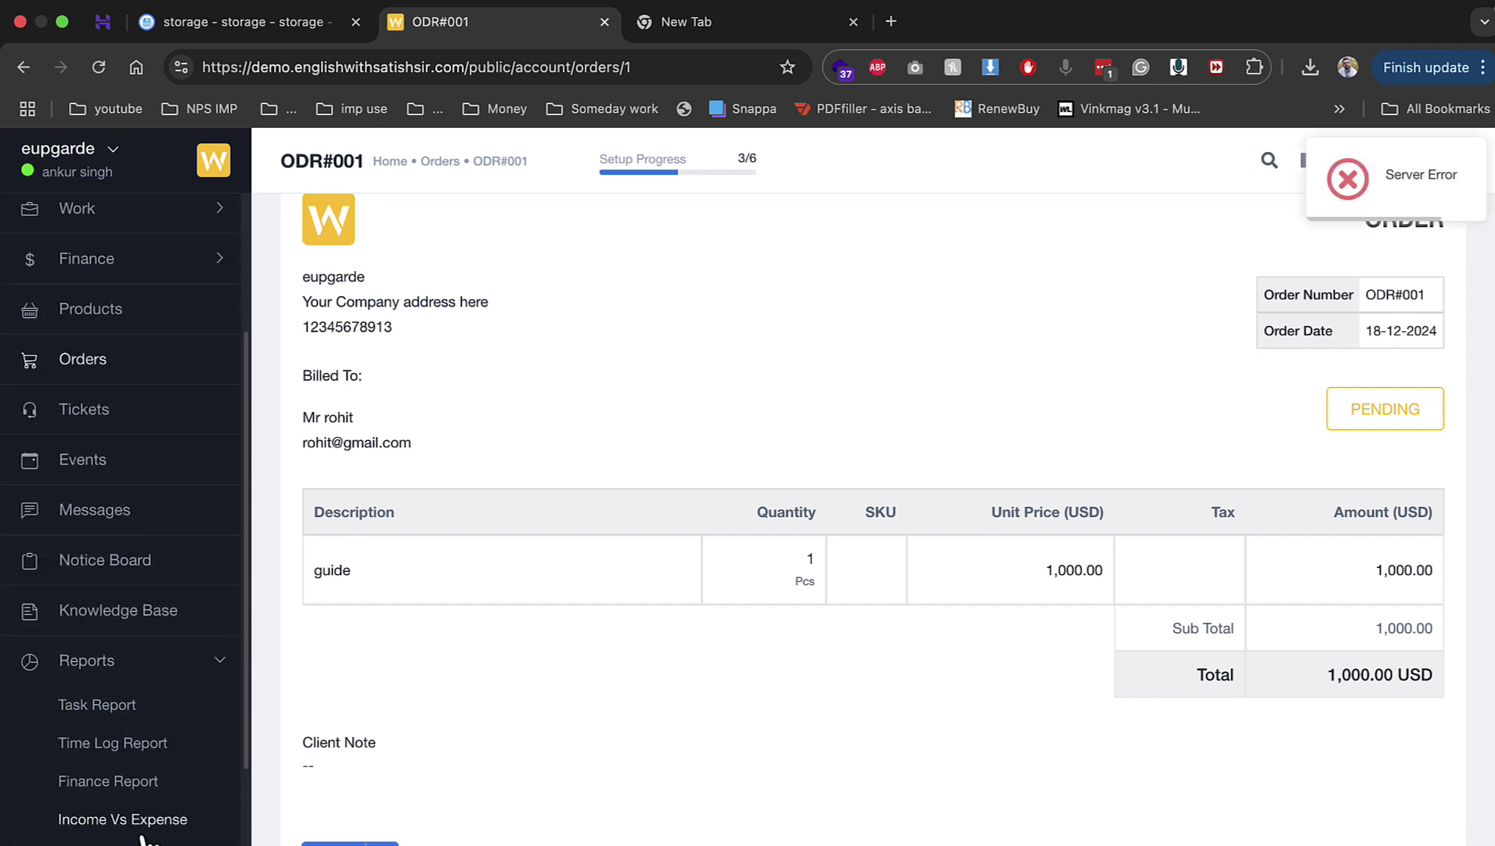
# Step: Review the Finance Report and Leave Report, then open the Deal Report's agent view
pyautogui.click(147, 781)
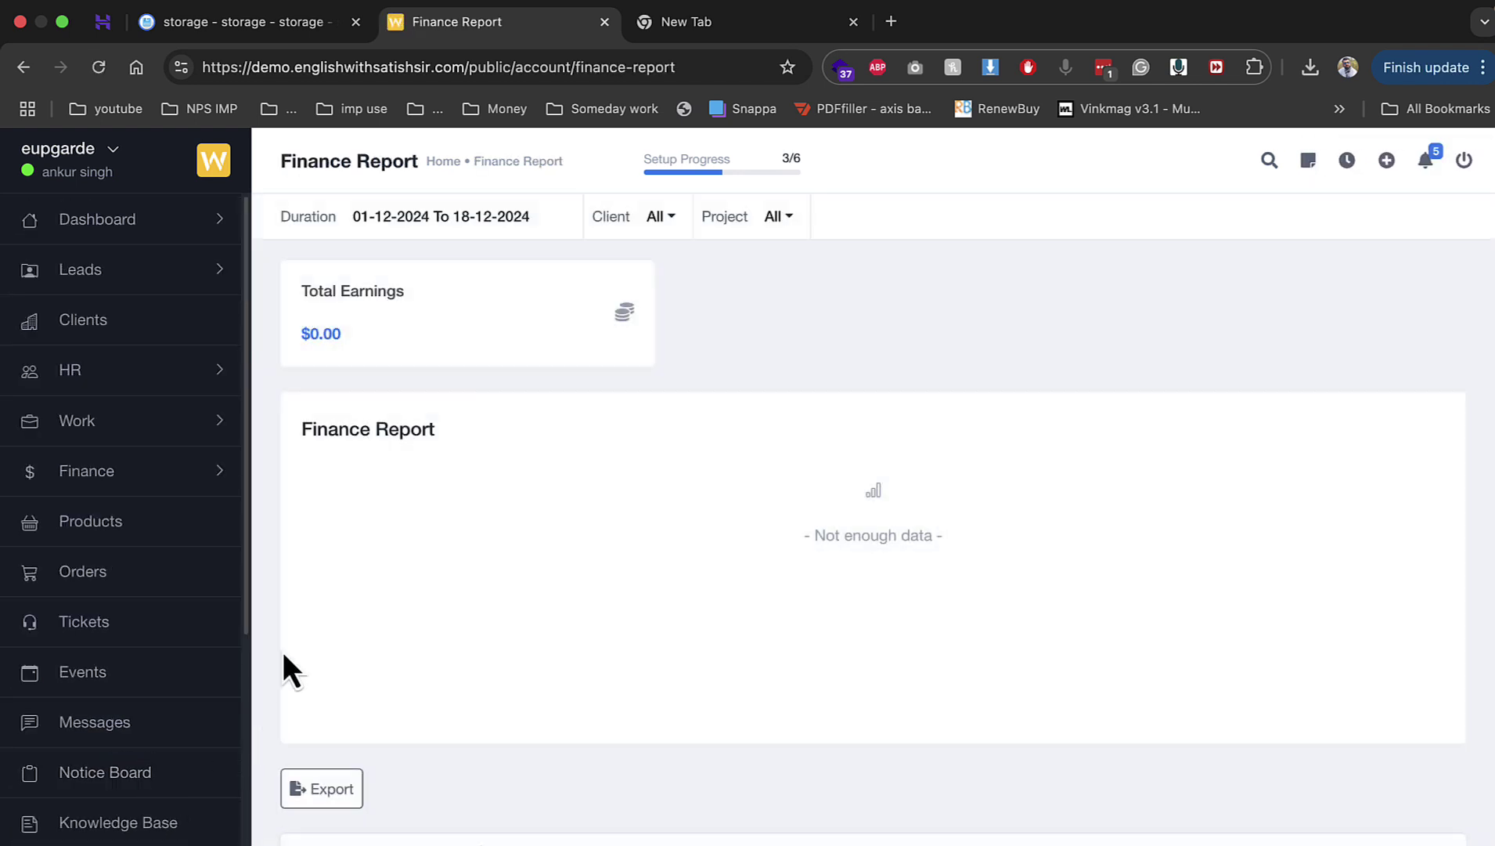
pyautogui.scroll(-1, 282, 652)
pyautogui.scroll(-5, 139, 709)
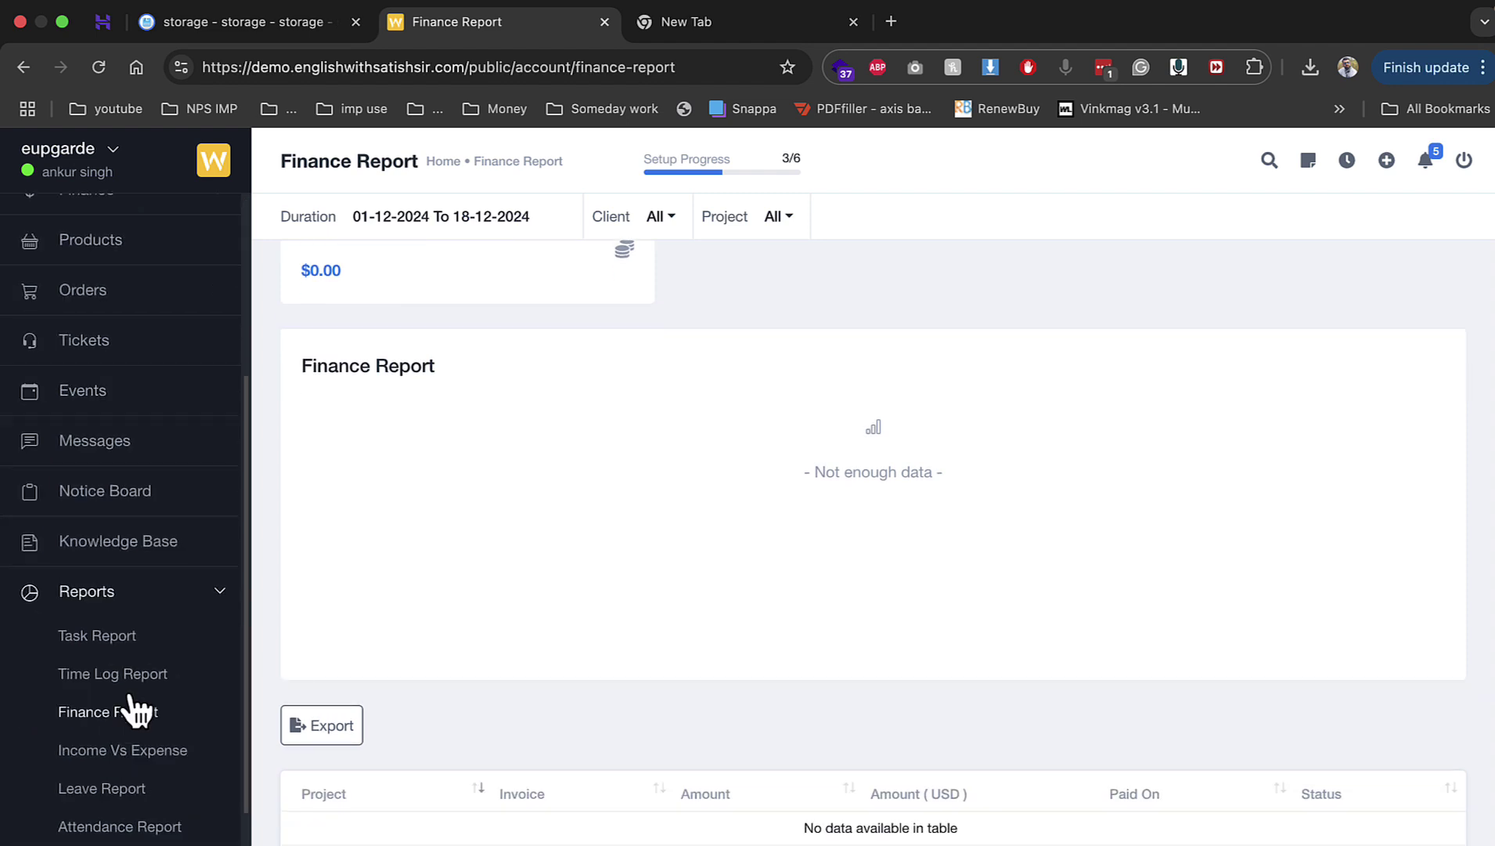
pyautogui.click(135, 789)
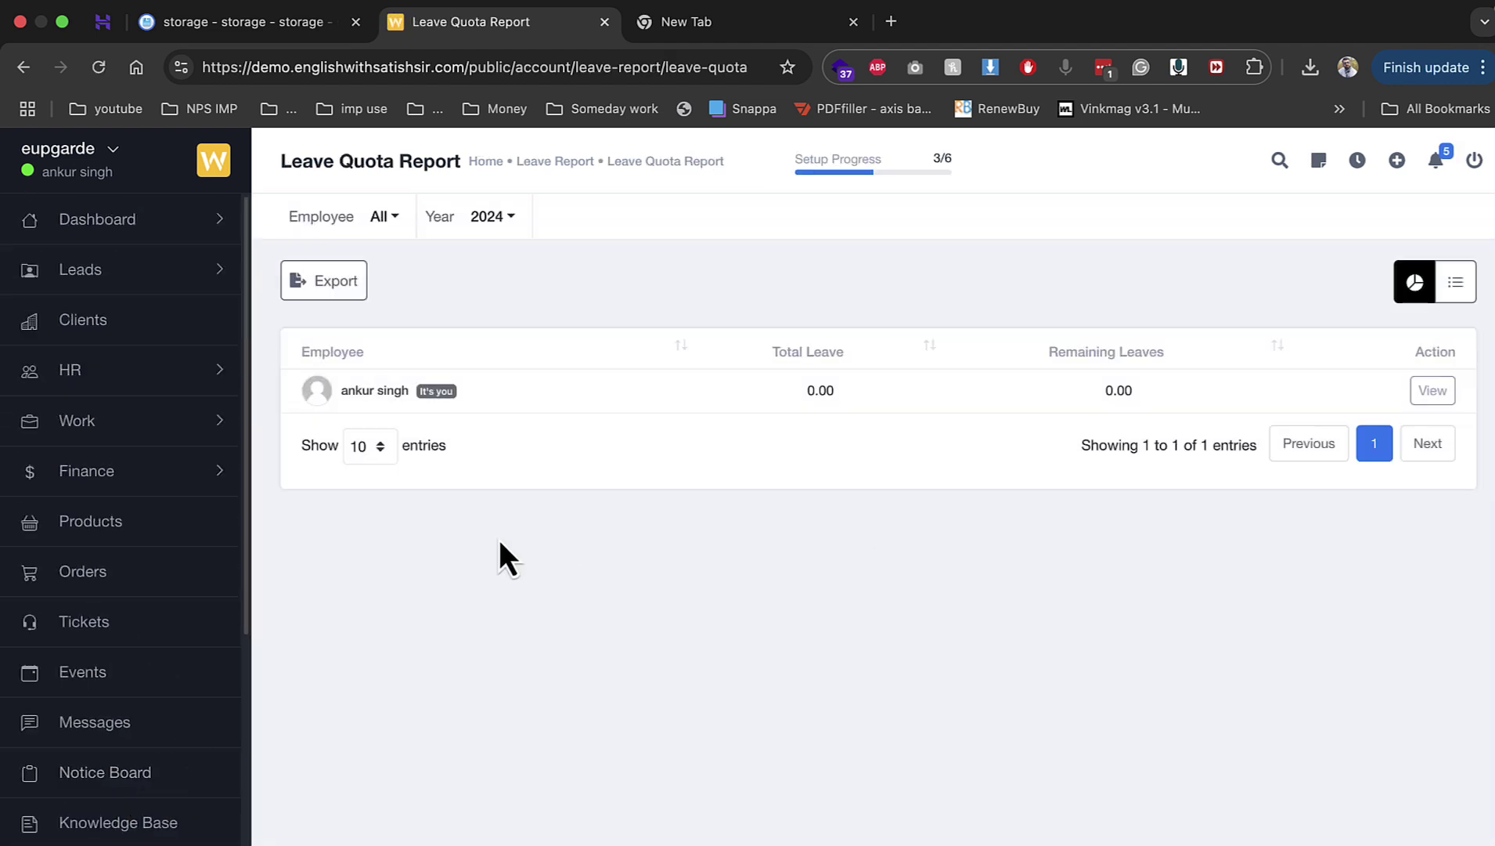
pyautogui.scroll(-7, 144, 729)
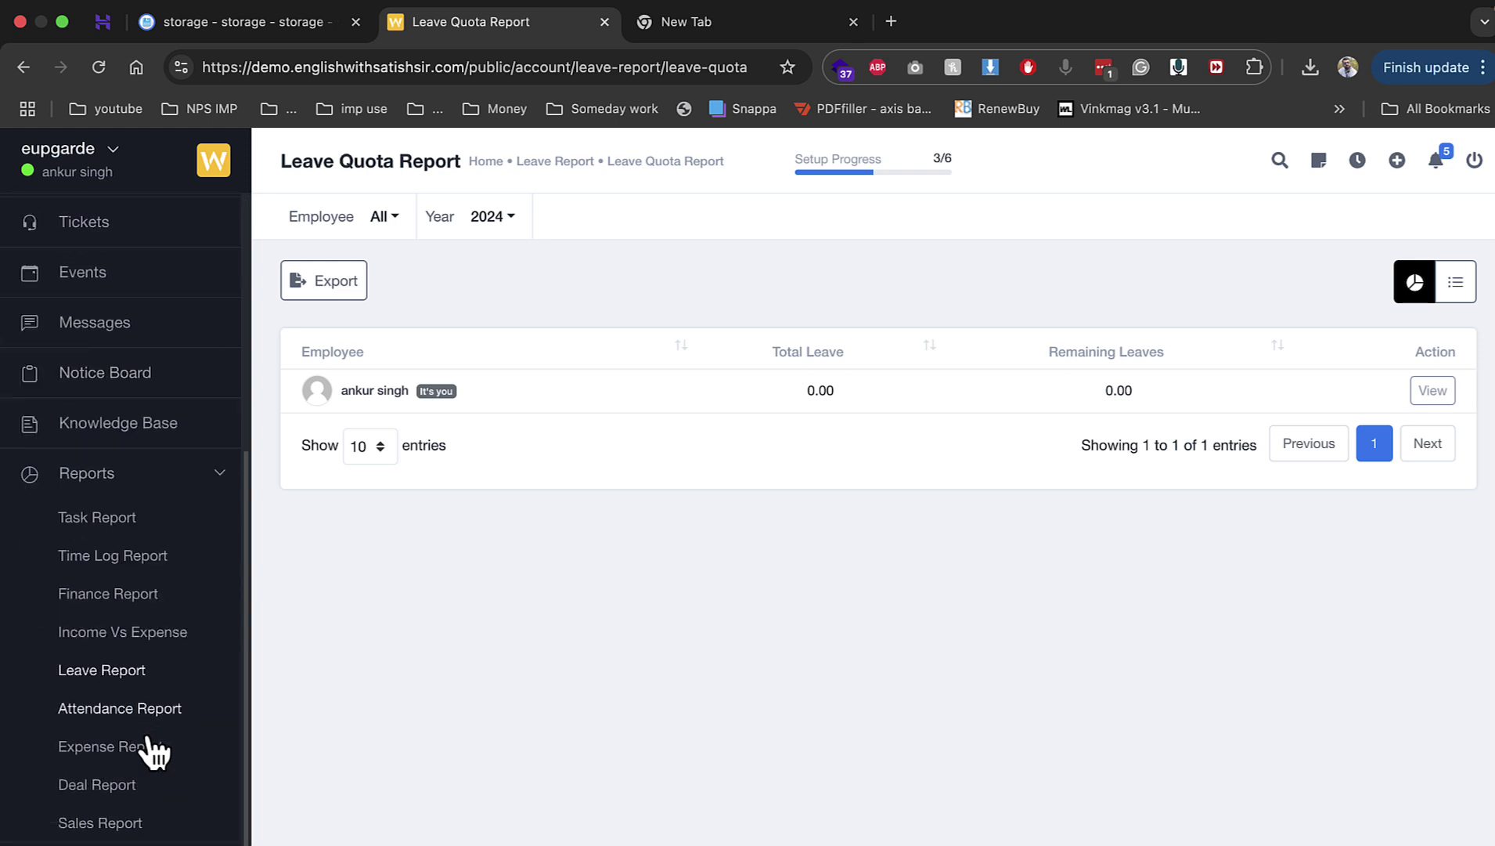
pyautogui.click(129, 788)
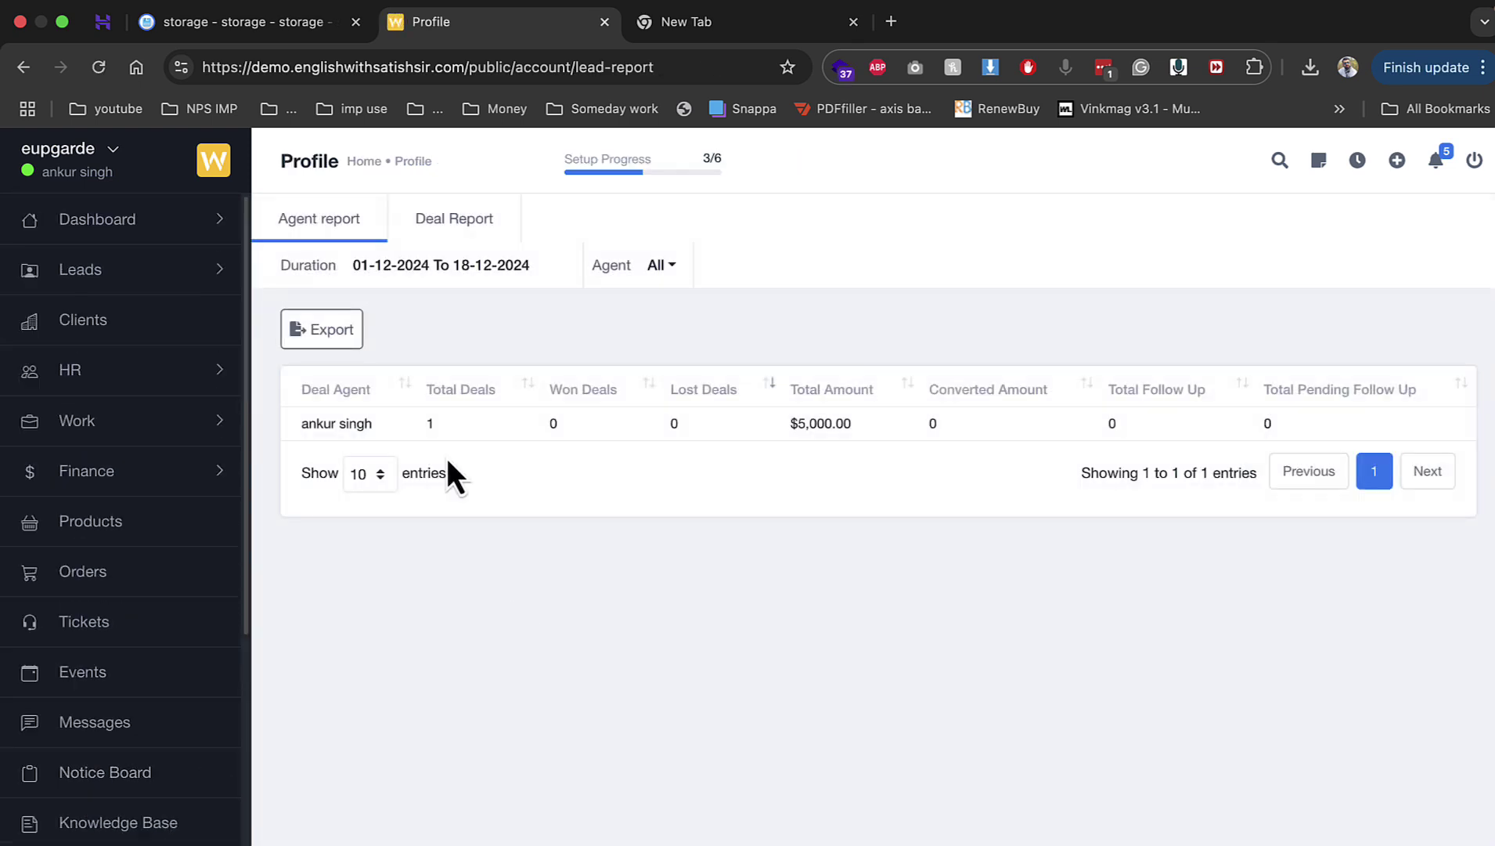